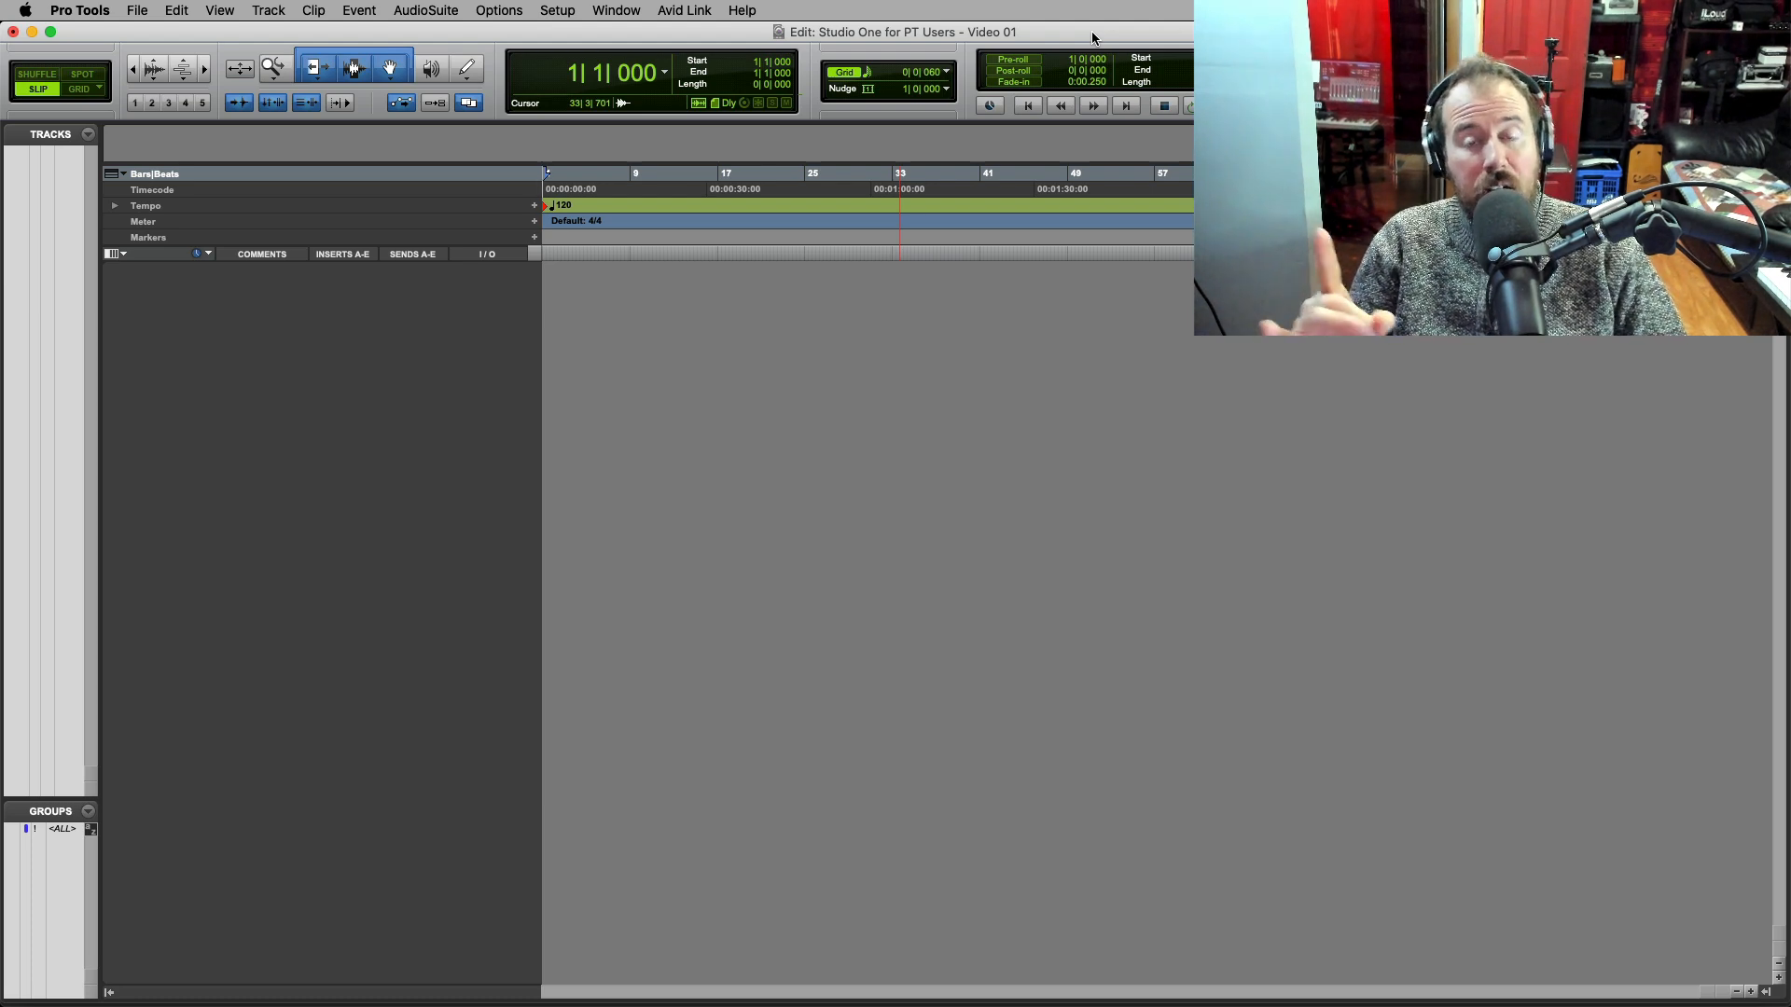
# - Switch to Studio One, start a new song and inspect the folder chooser for its save location
pyautogui.press('super+Tab')
pyautogui.press('super+Tab')
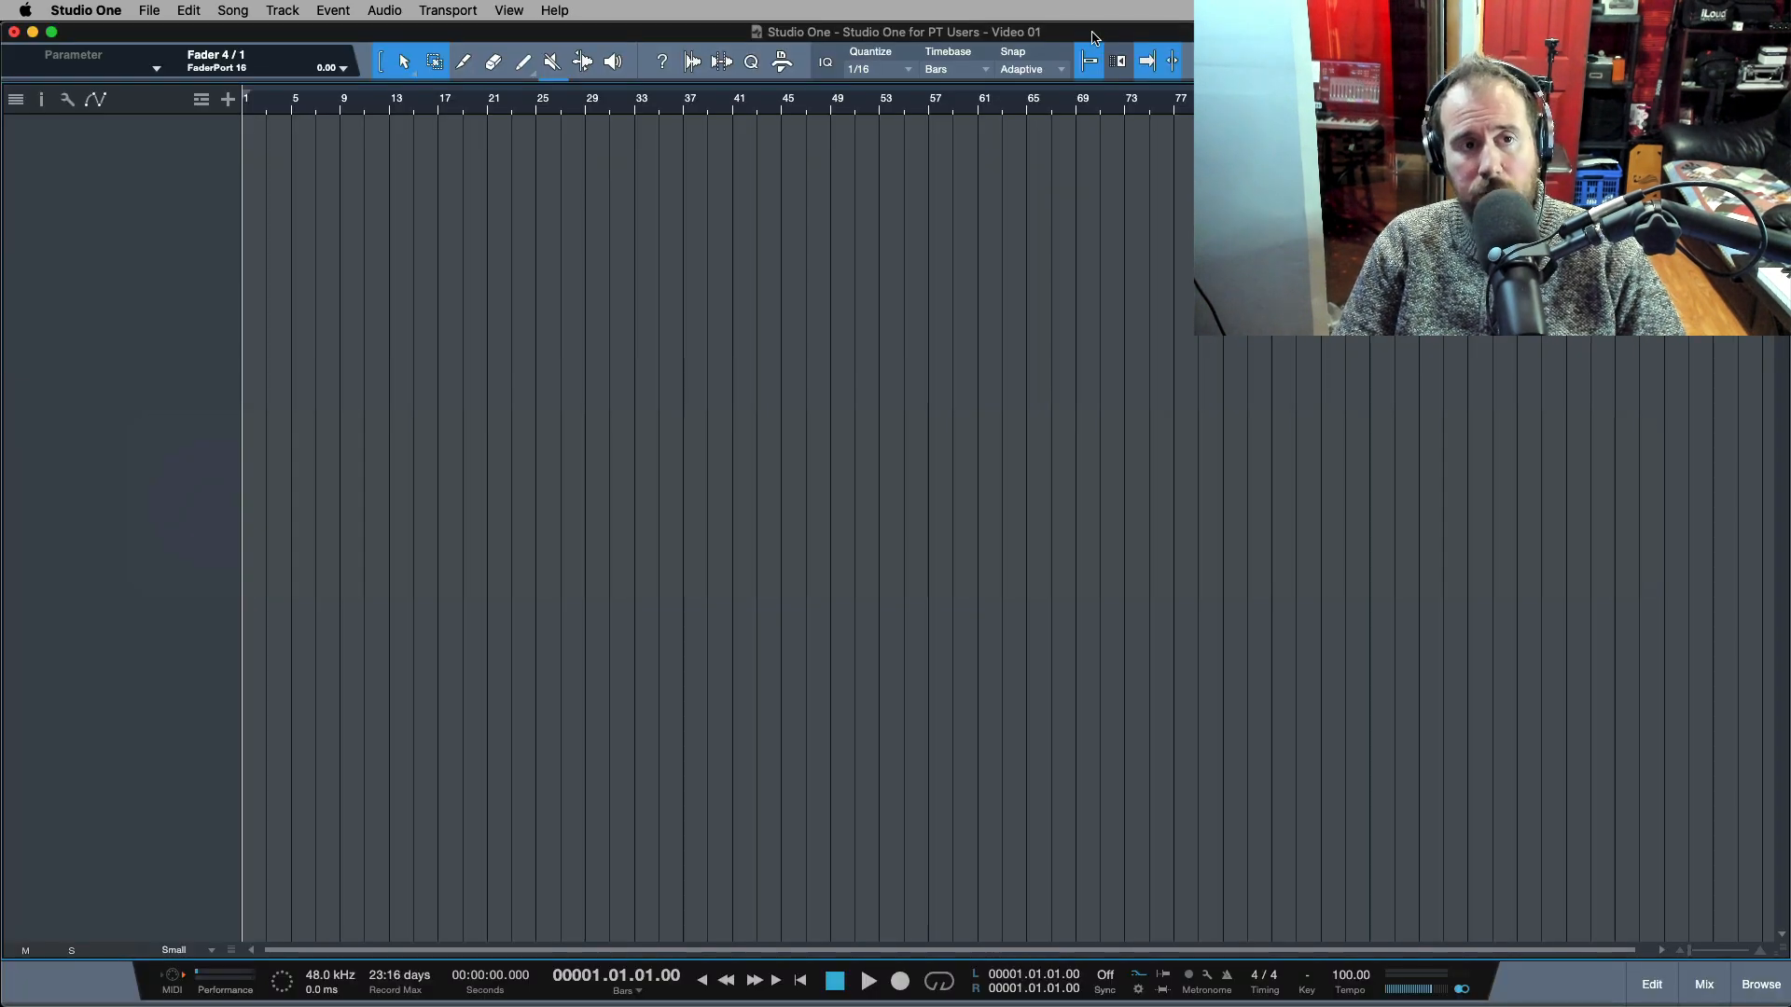
pyautogui.click(145, 11)
pyautogui.click(147, 35)
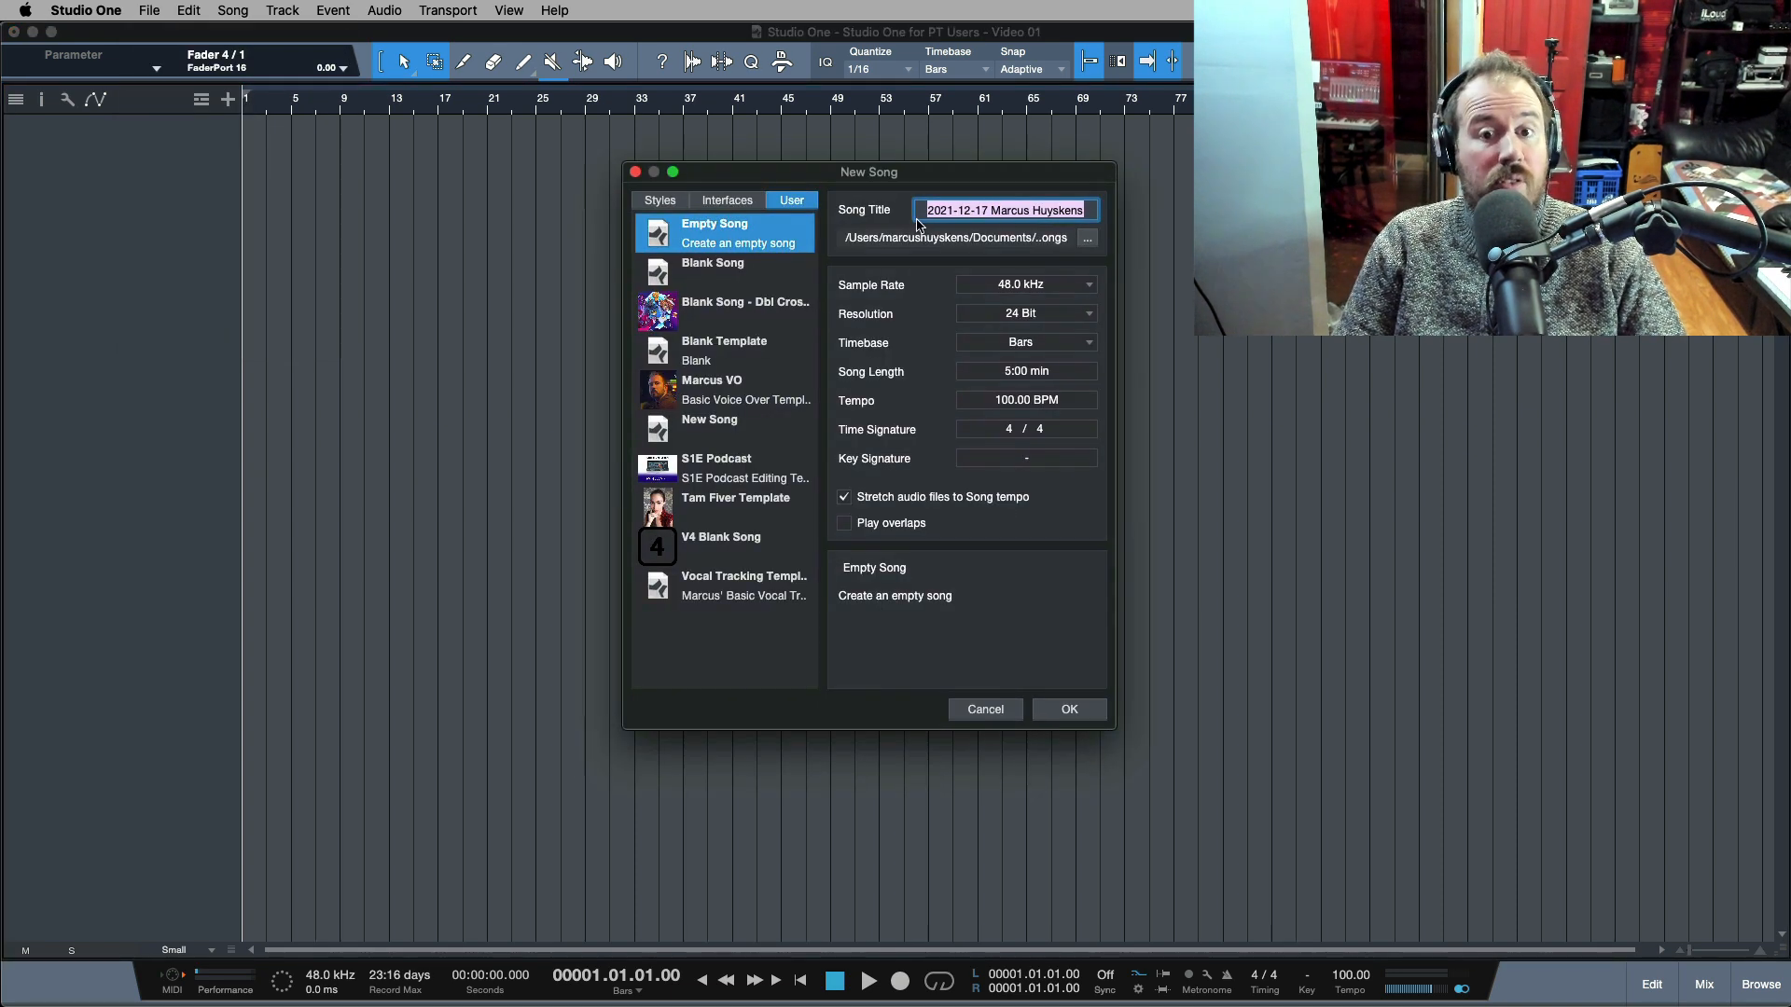
pyautogui.click(1087, 239)
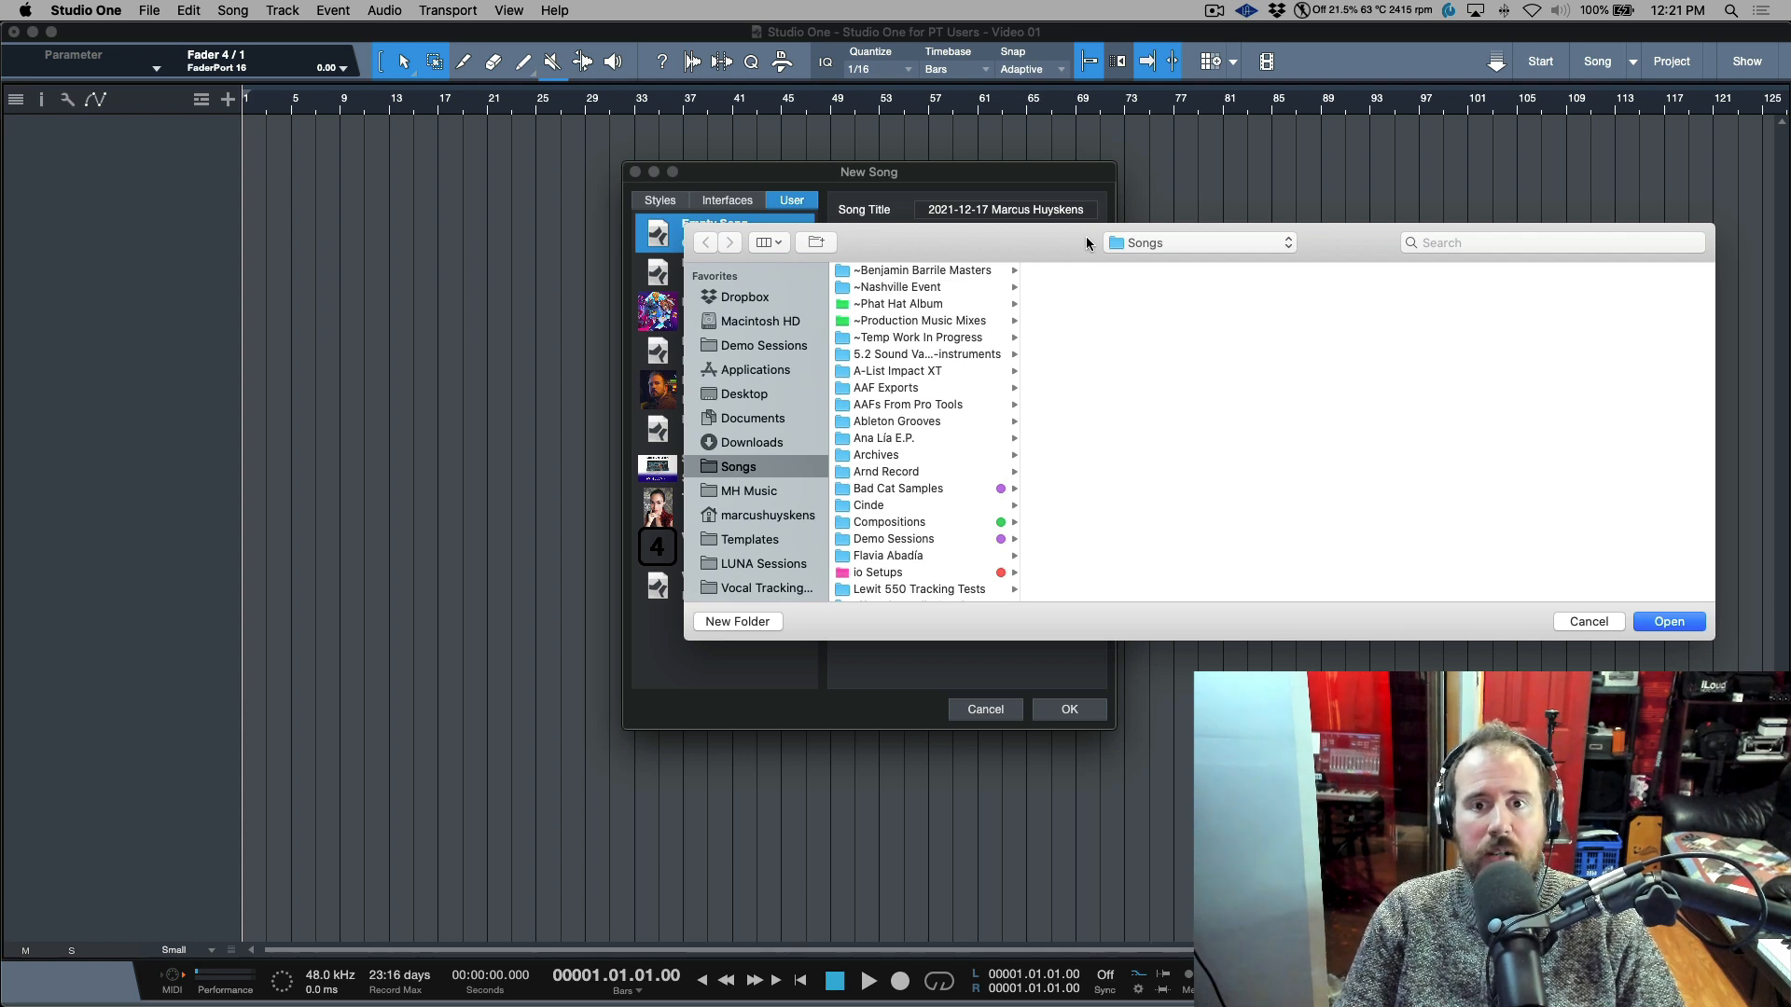
pyautogui.click(1588, 621)
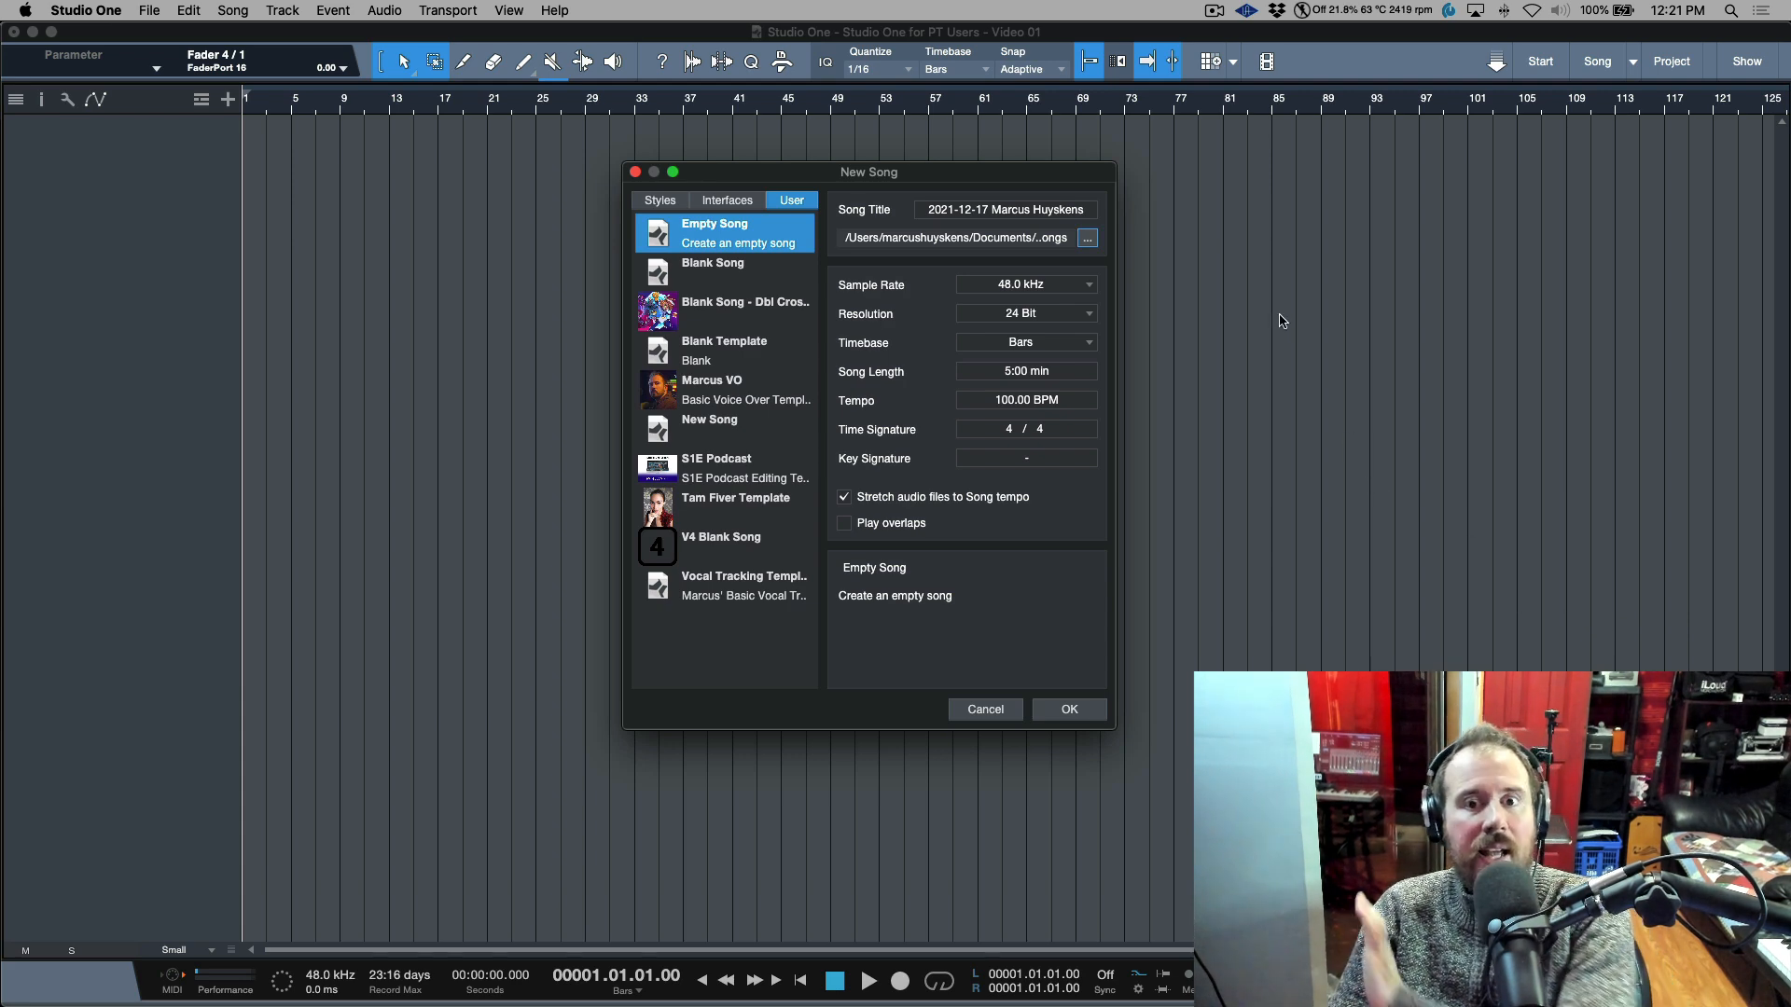
pyautogui.click(1087, 238)
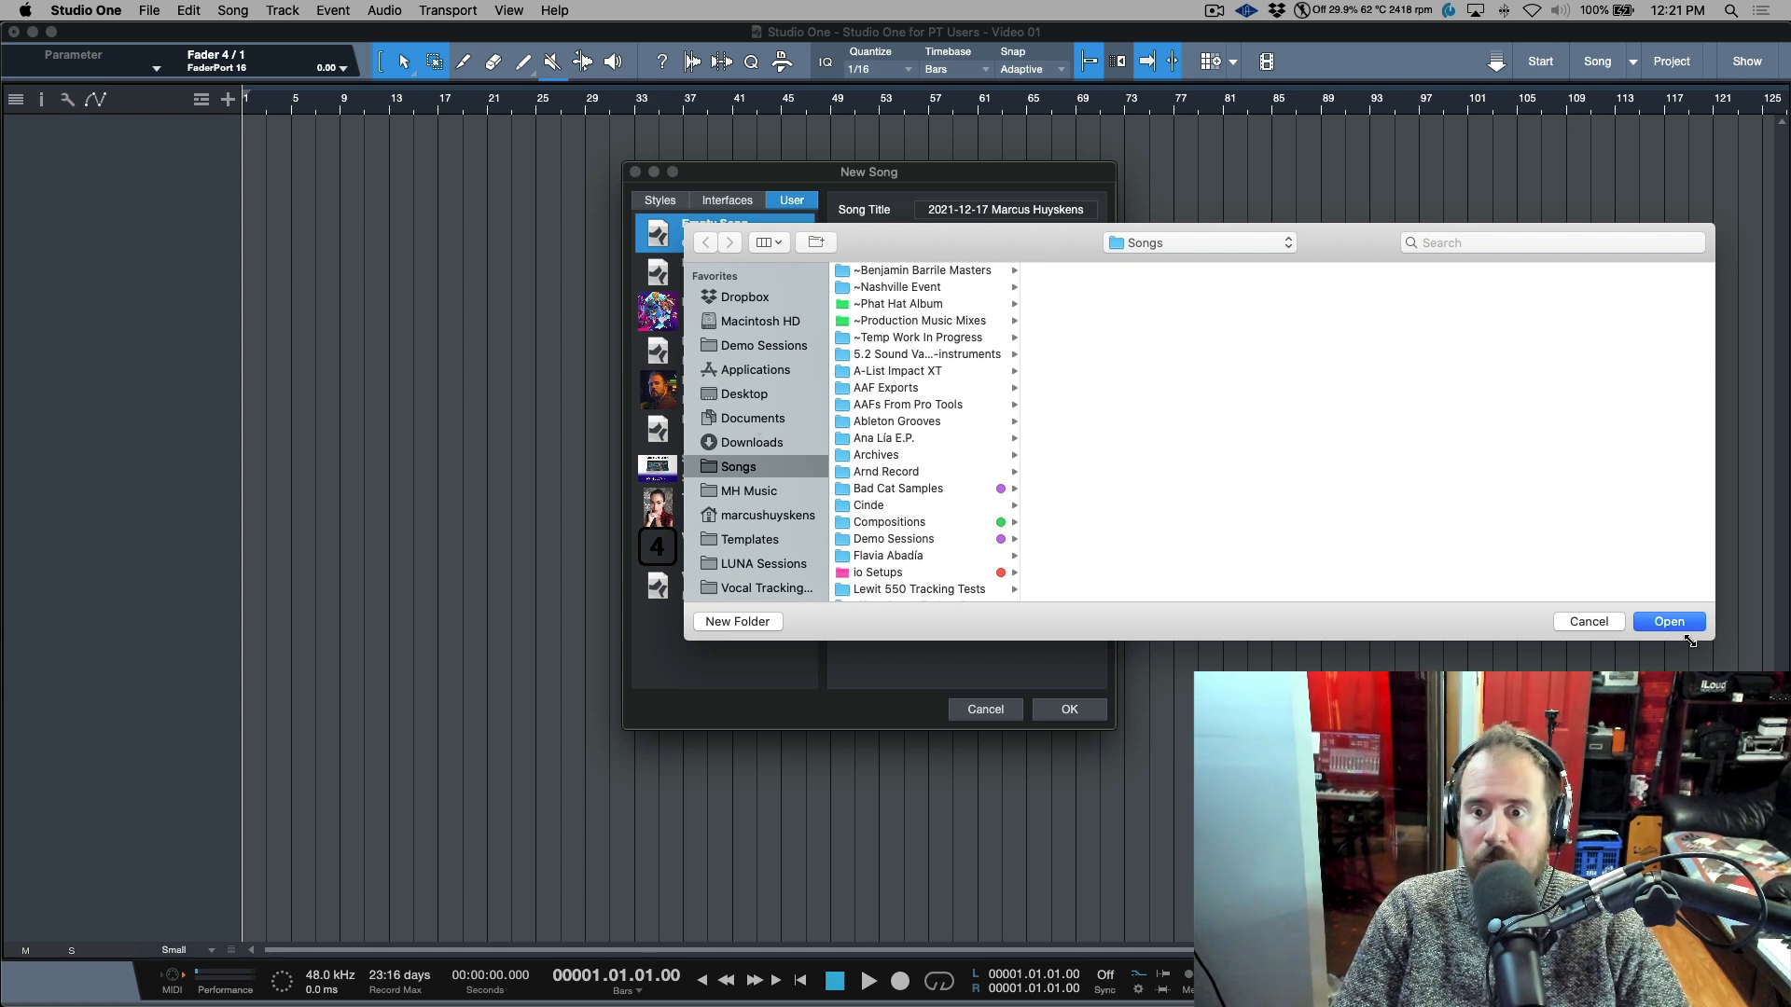
pyautogui.click(1573, 623)
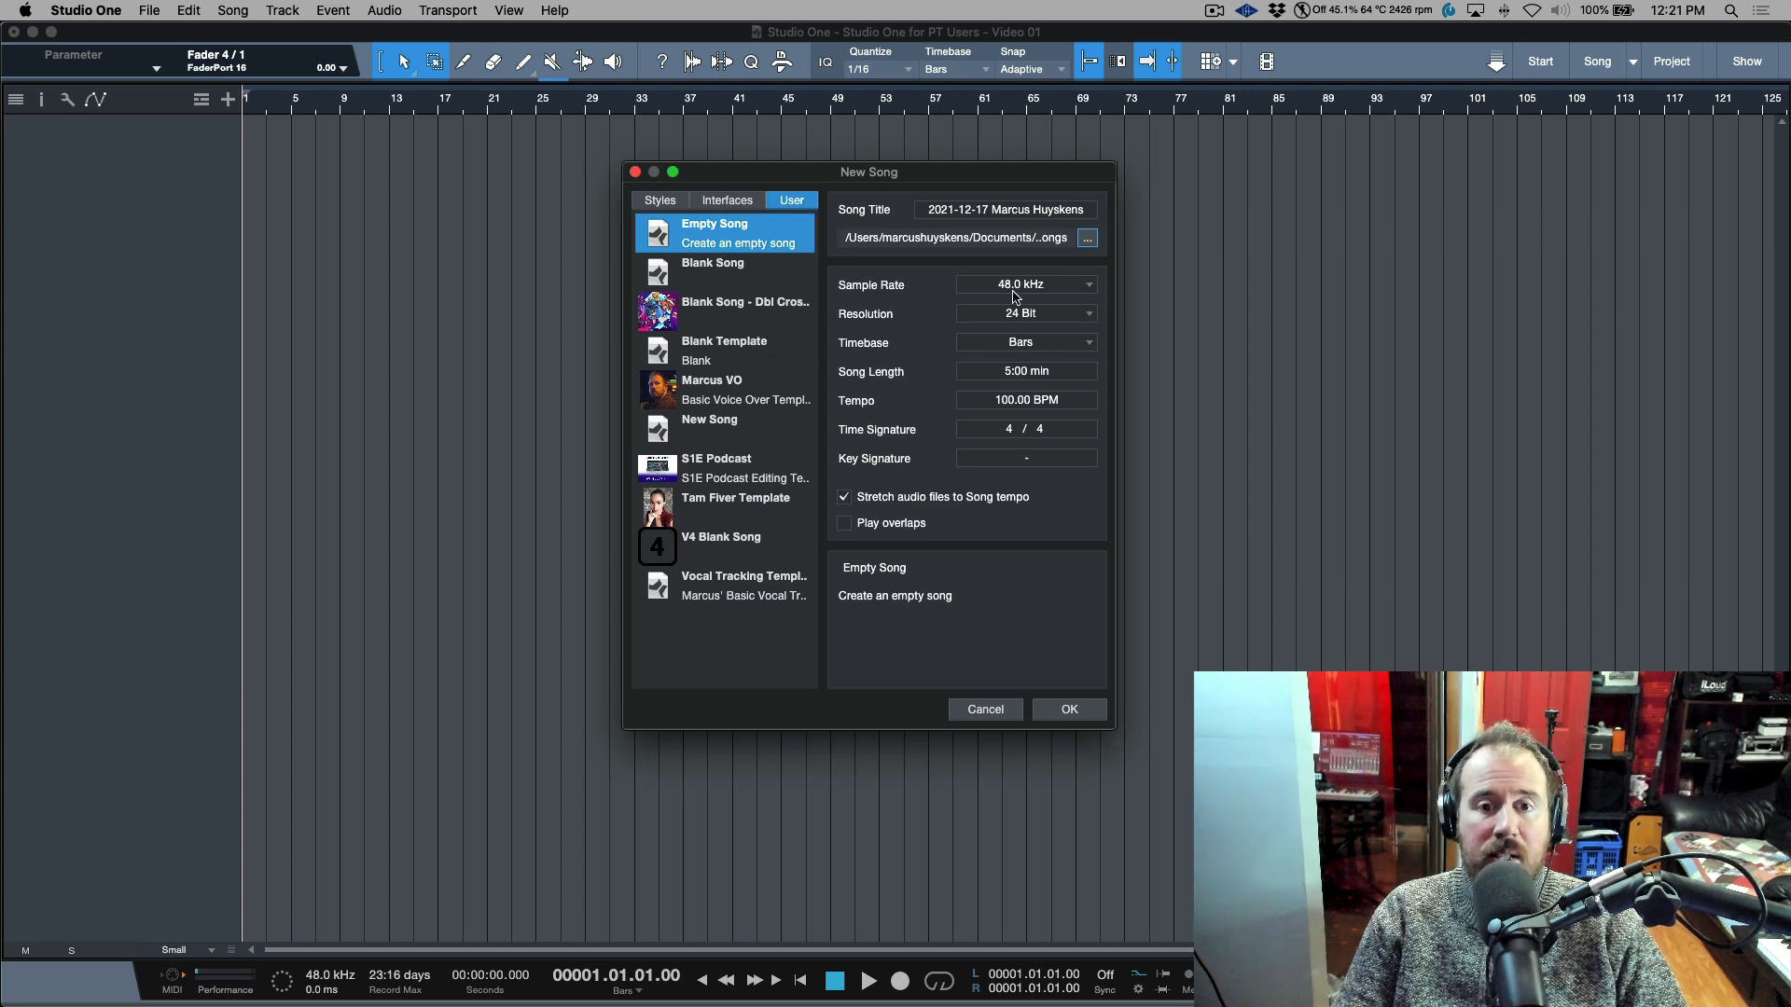
# - Review the new song's resolution choices and the option to stretch audio files to song tempo, and cancel the setup
pyautogui.click(1058, 317)
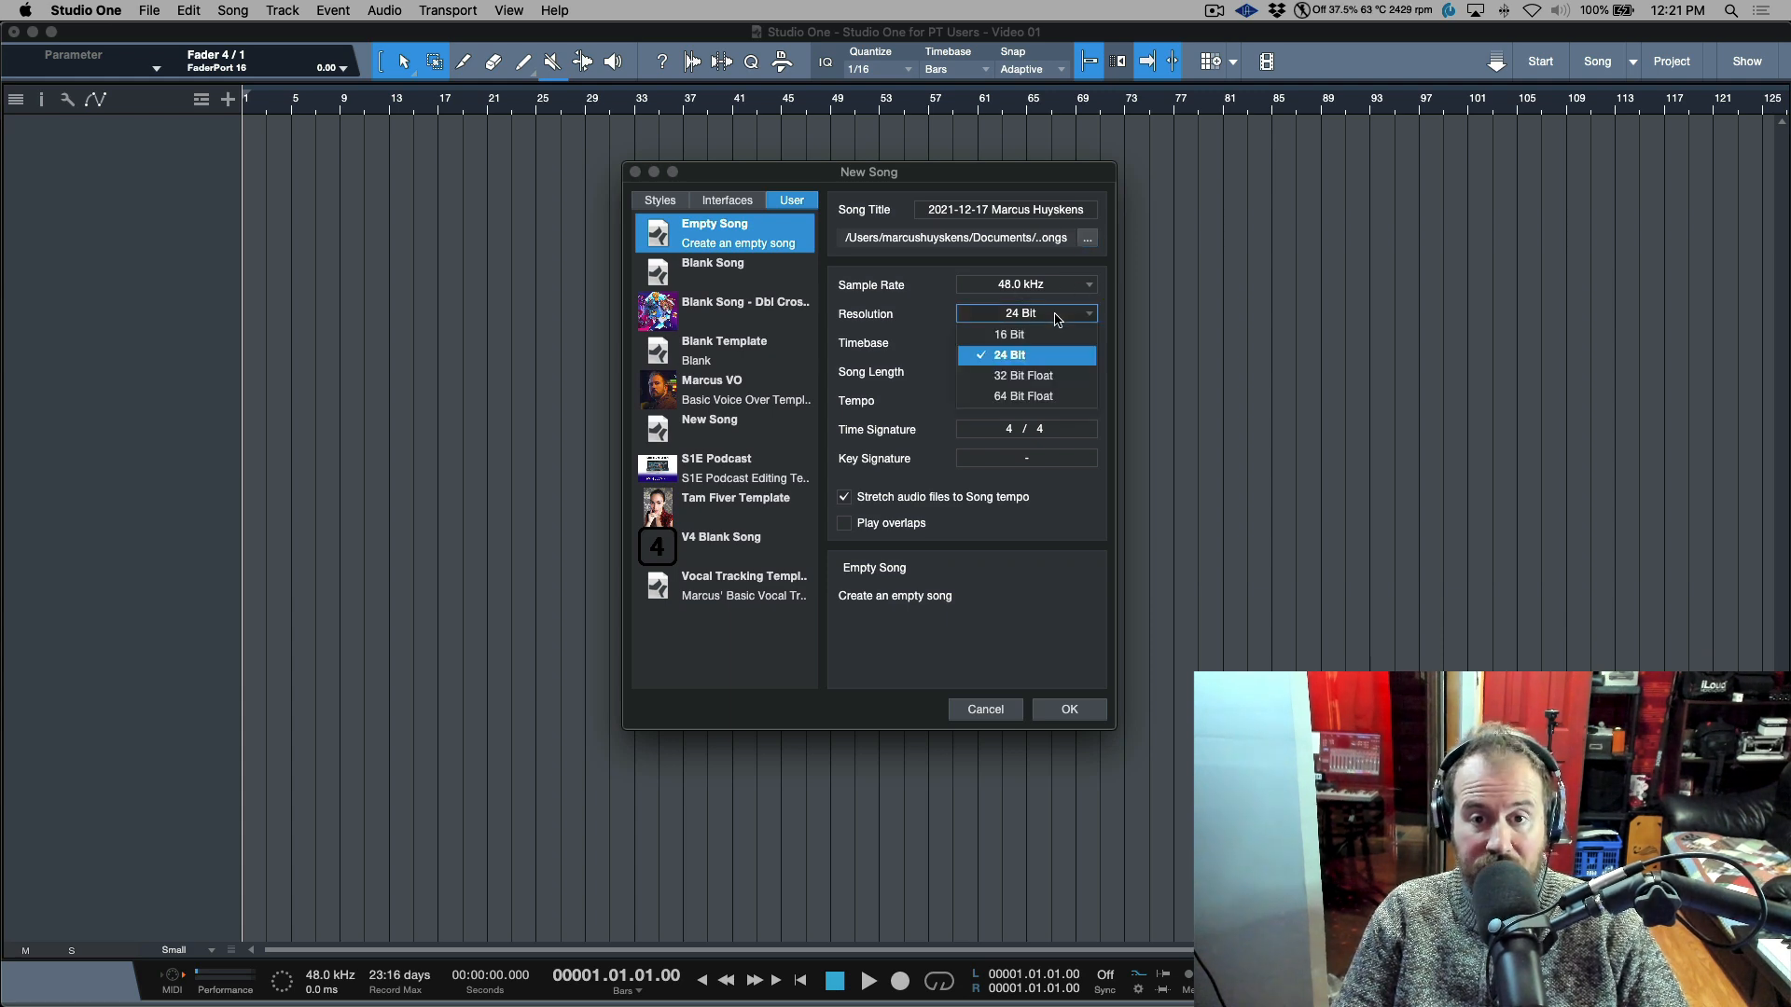
pyautogui.click(941, 310)
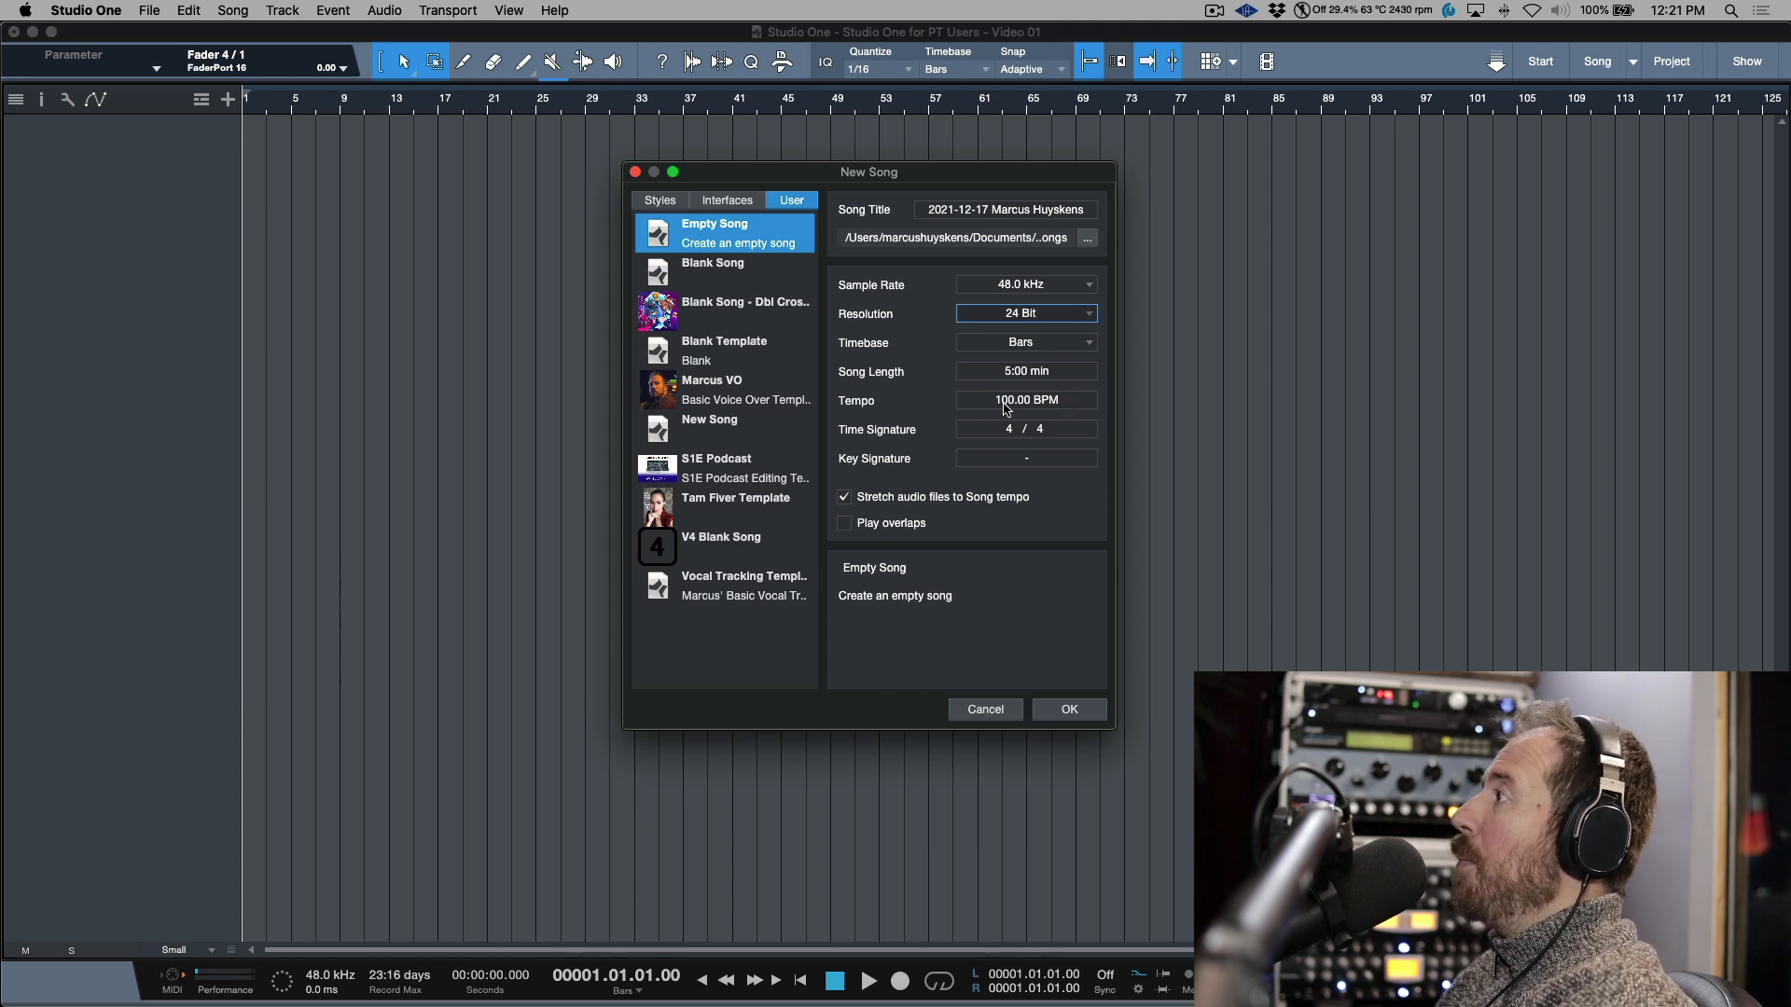
pyautogui.click(844, 499)
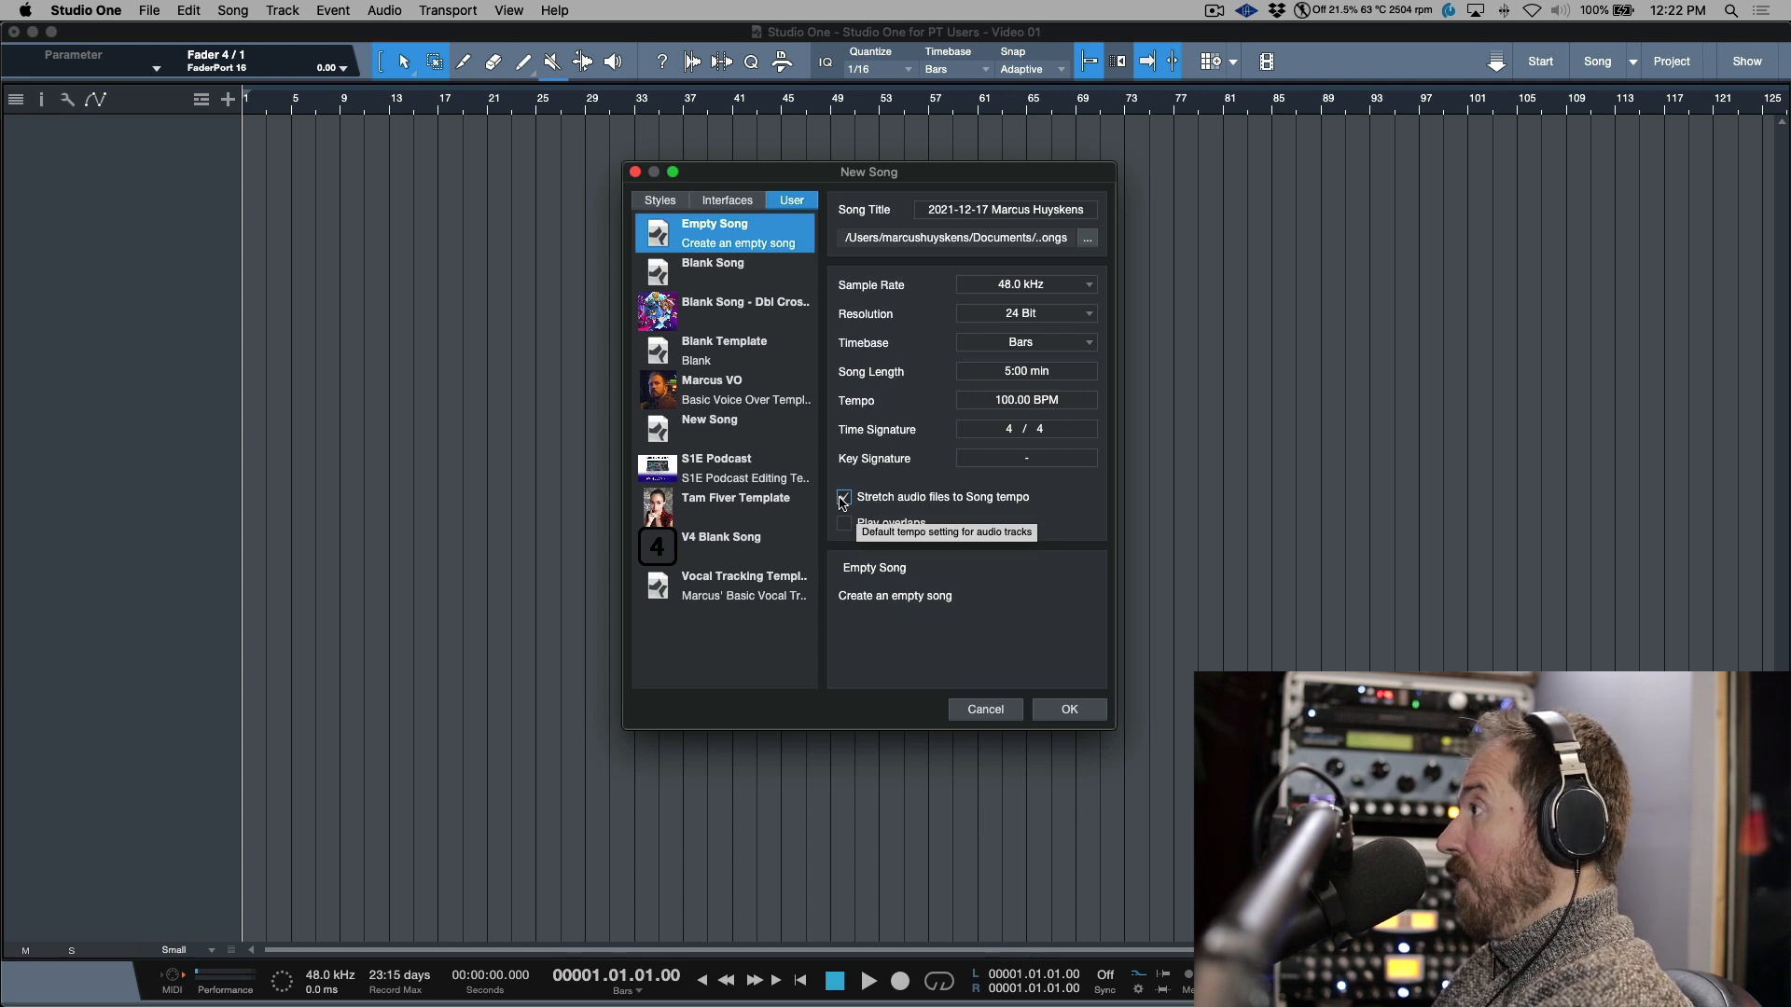
pyautogui.click(995, 713)
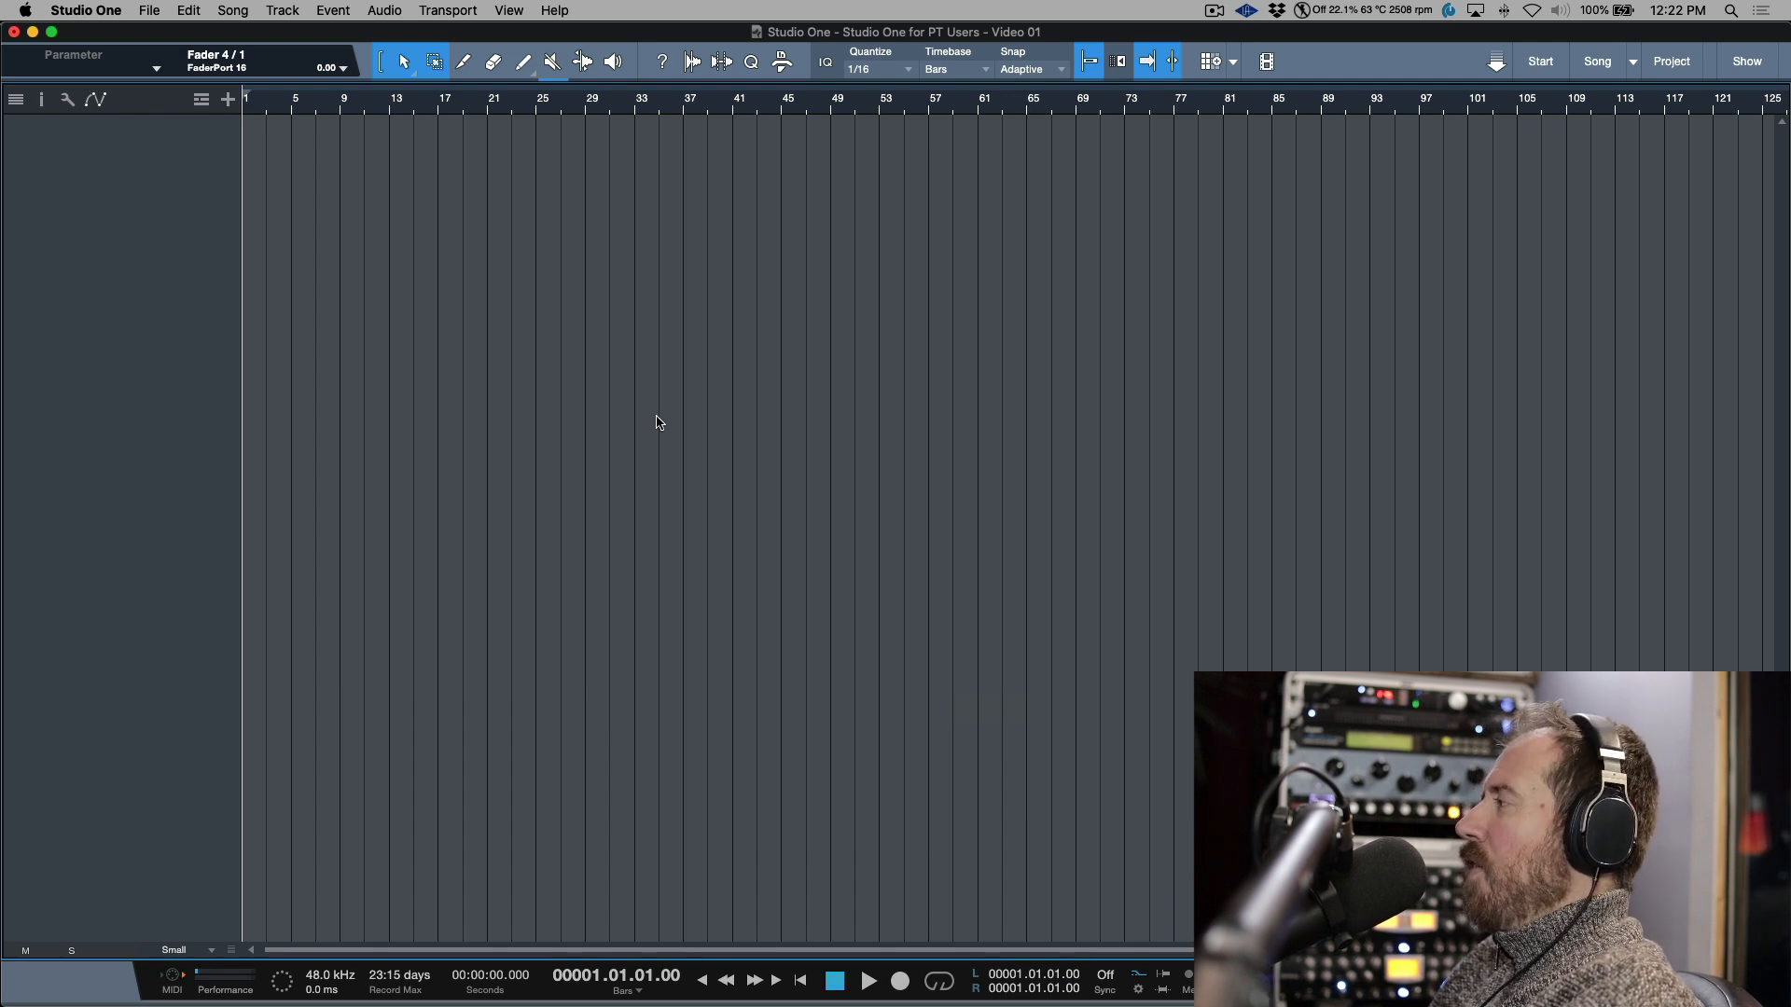
# - Switch to Pro Tools and toggle between the Edit and Mix windows, ending on the Mix window
pyautogui.press('super+Tab')
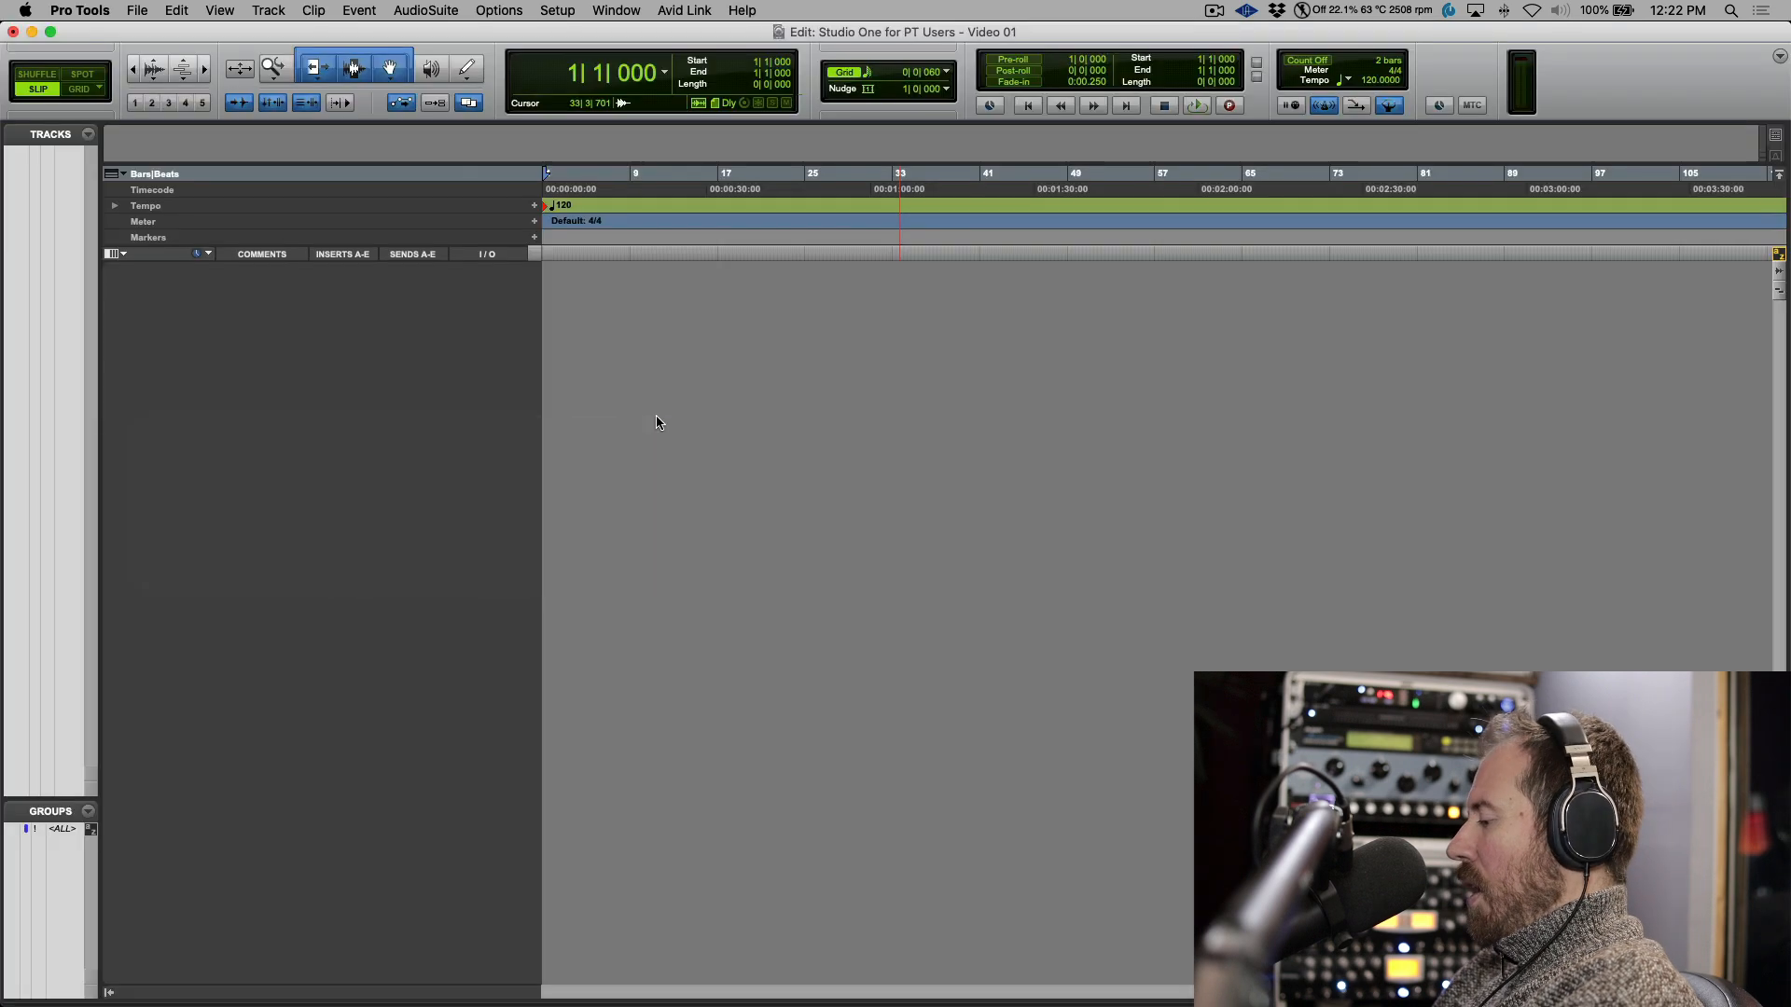
pyautogui.press('super+equal')
pyautogui.press('super+equal')
pyautogui.press('super+equal')
pyautogui.press('super+equal')
pyautogui.press('super+equal')
pyautogui.press('super+equal')
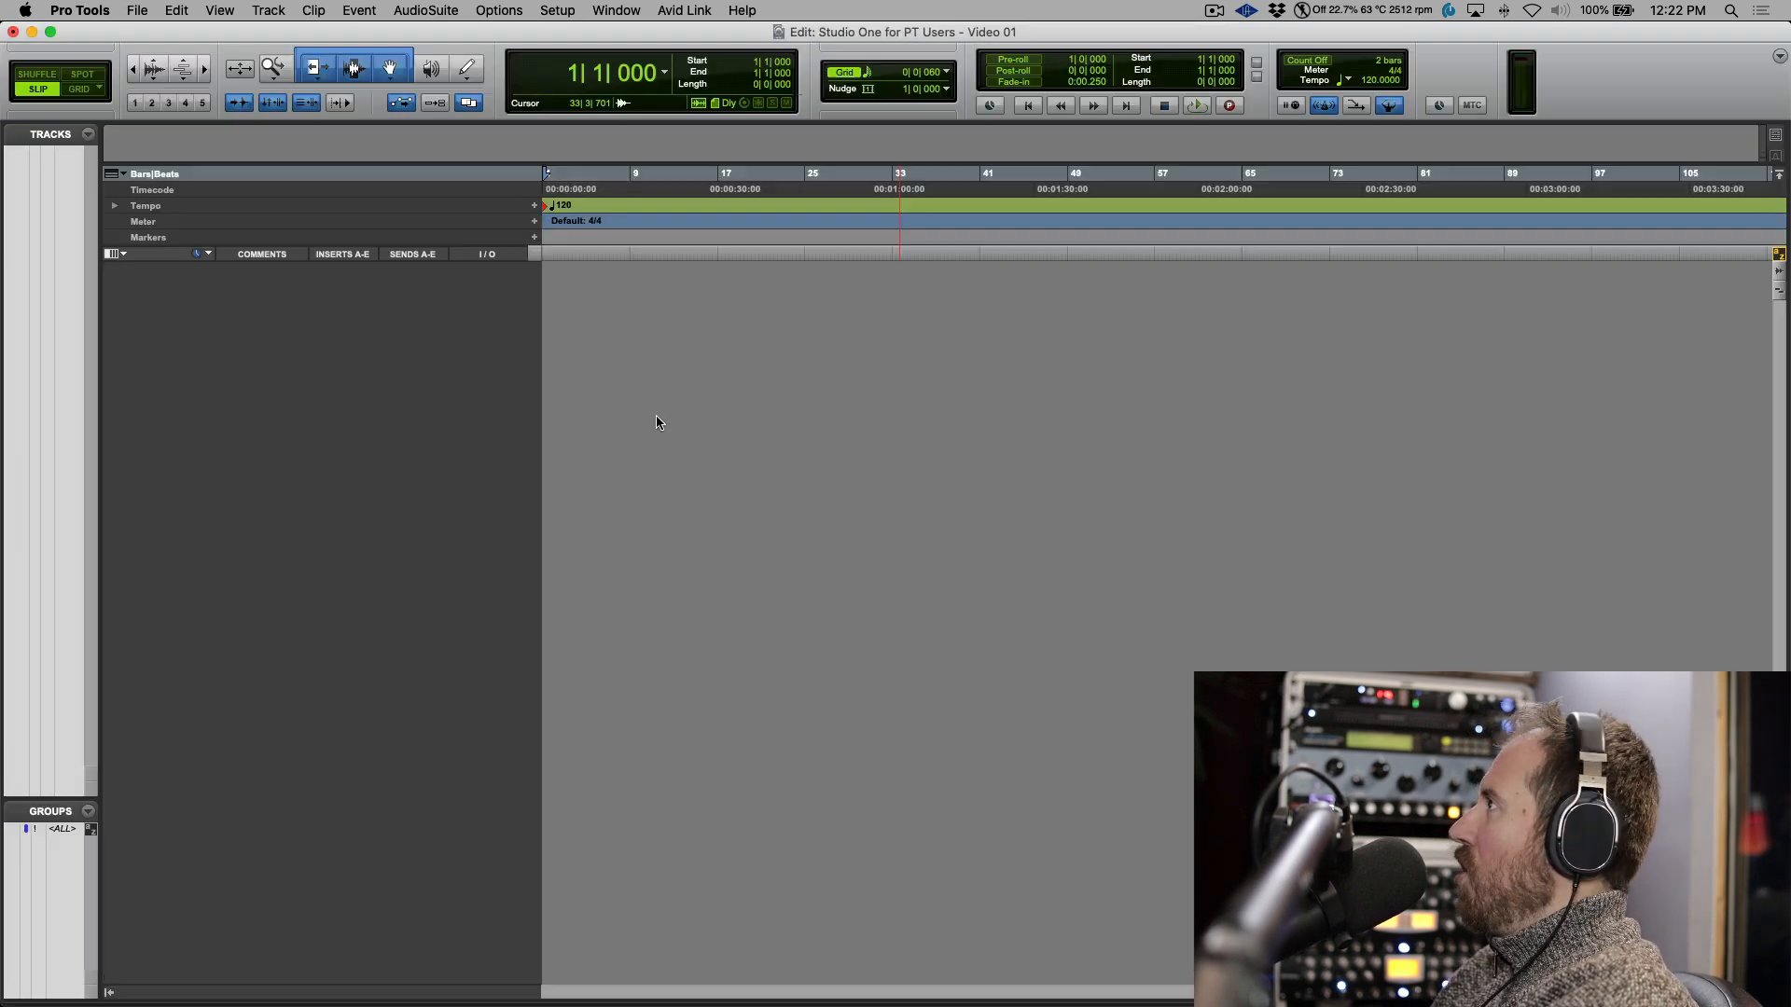
pyautogui.press('super+equal')
pyautogui.press('super+equal')
pyautogui.press('super+equal')
pyautogui.press('super+equal')
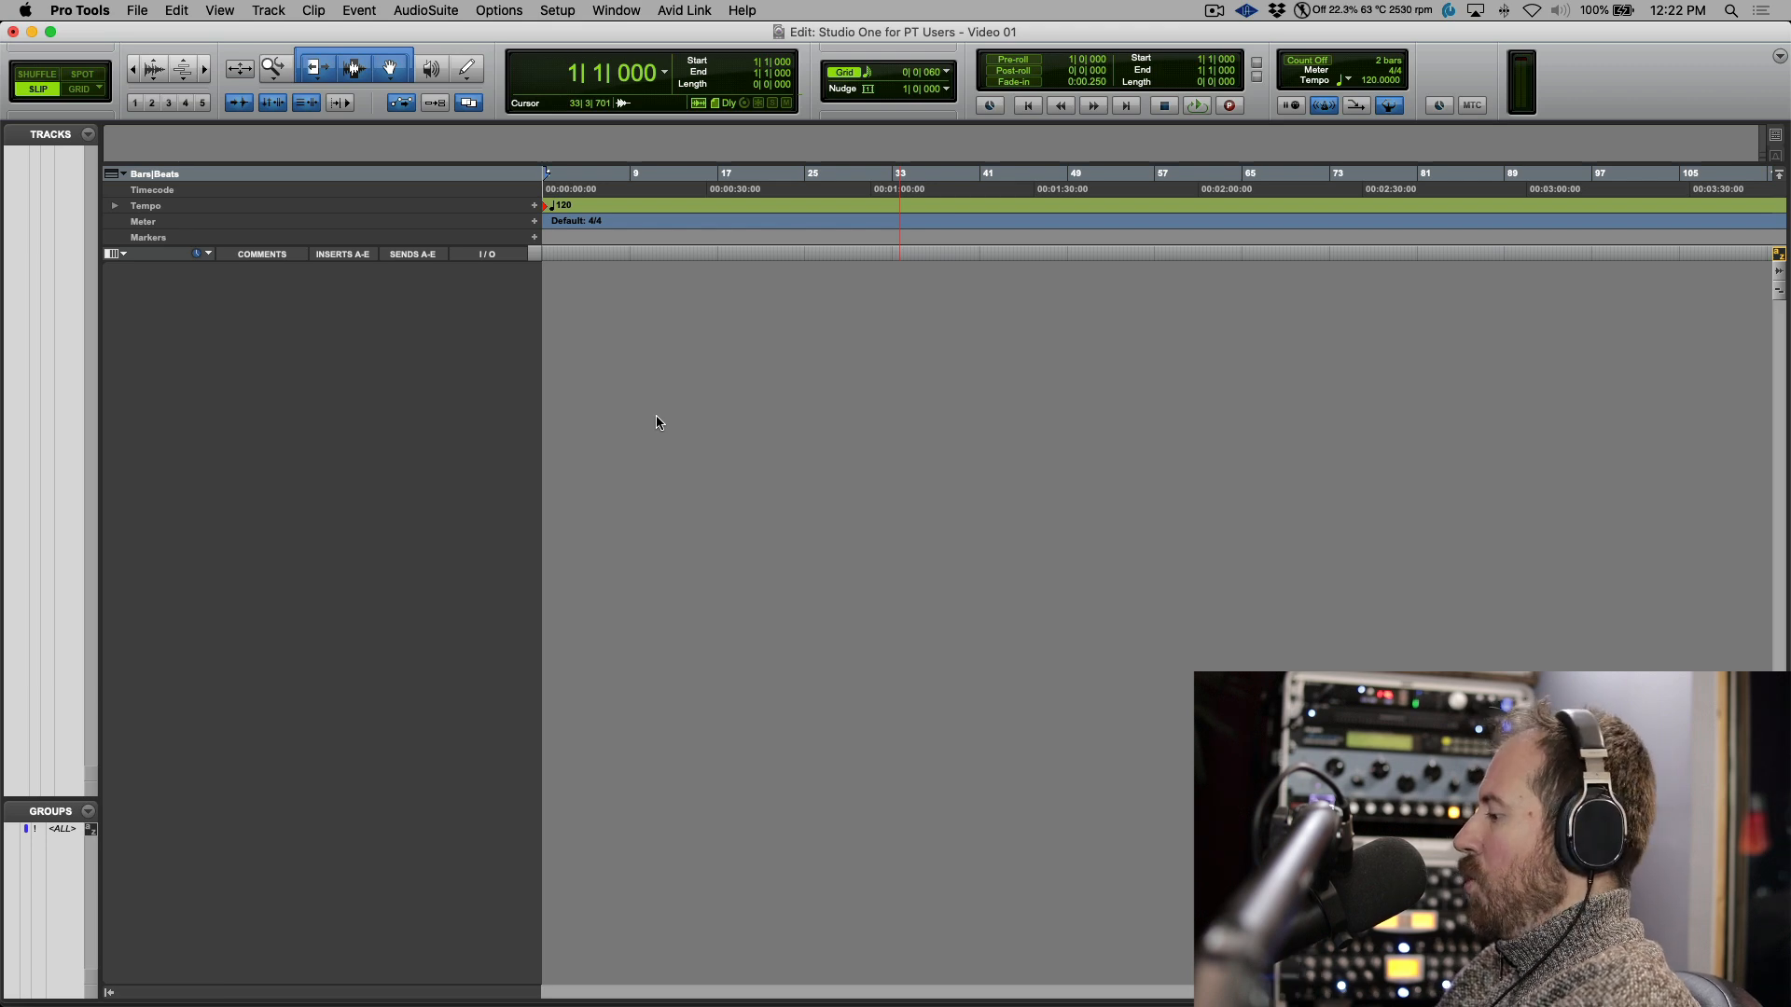
pyautogui.press('super+equal')
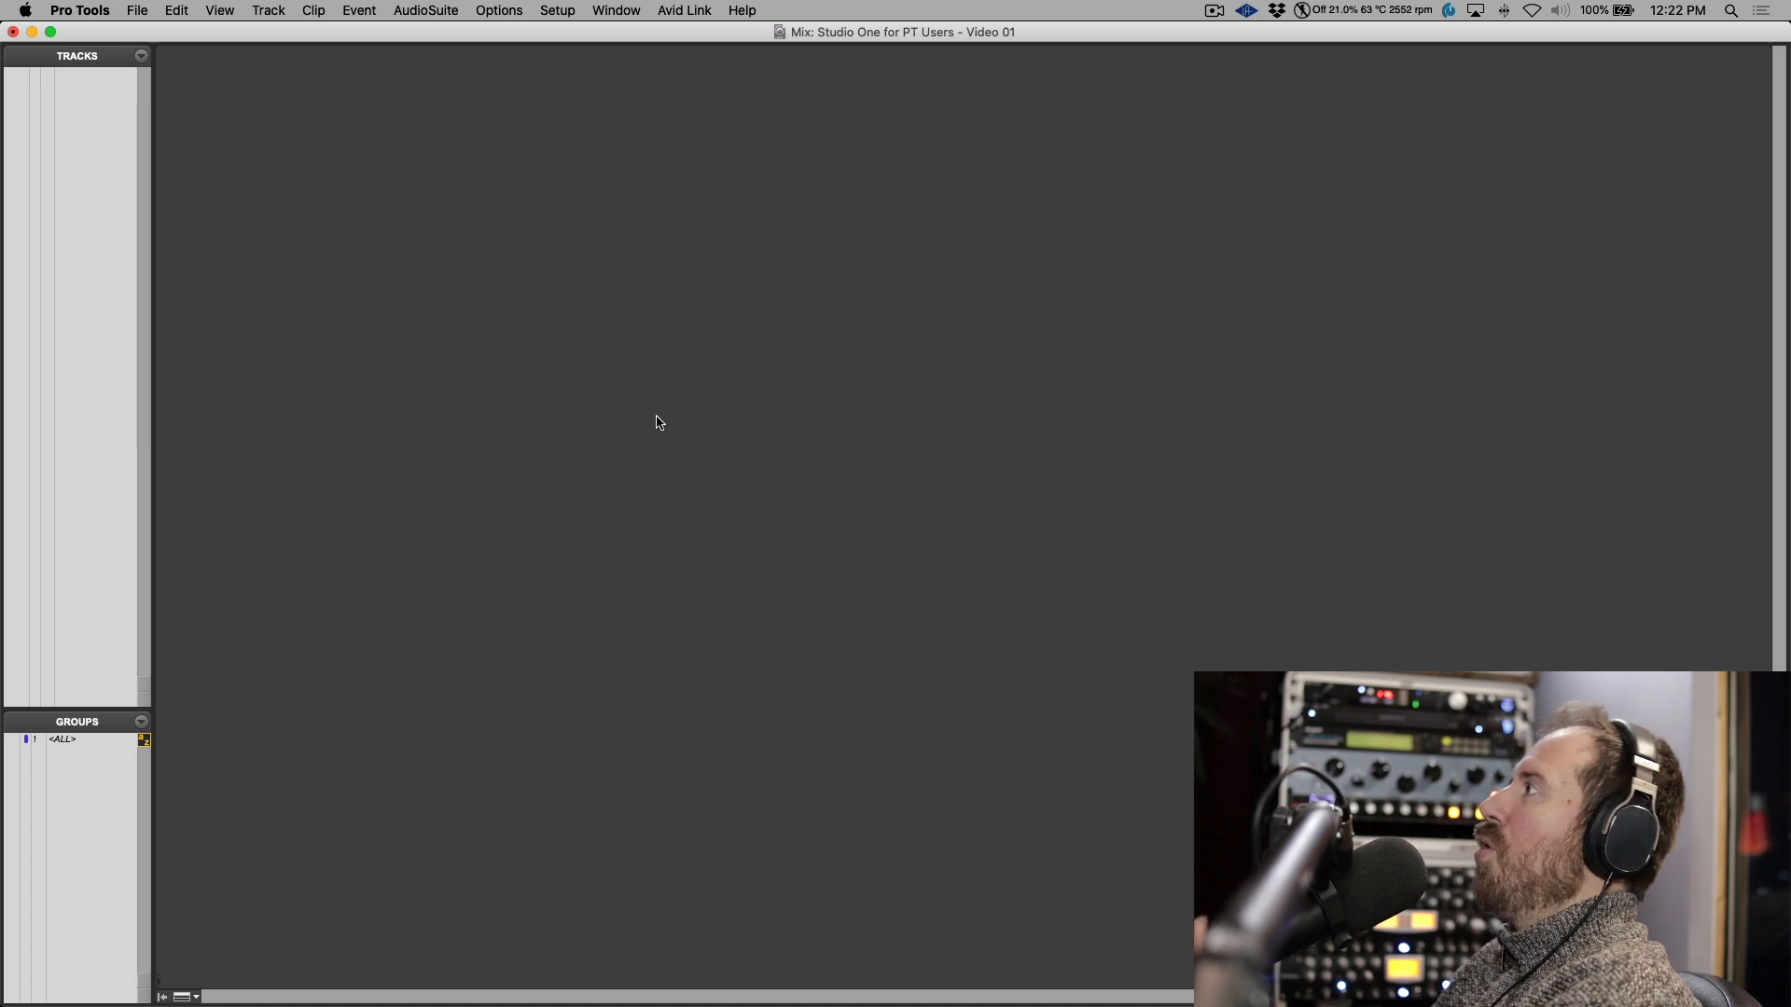
# - Switch to Studio One and show the inspector, track list, mix console and browser around the arrangement
pyautogui.press('super+Tab')
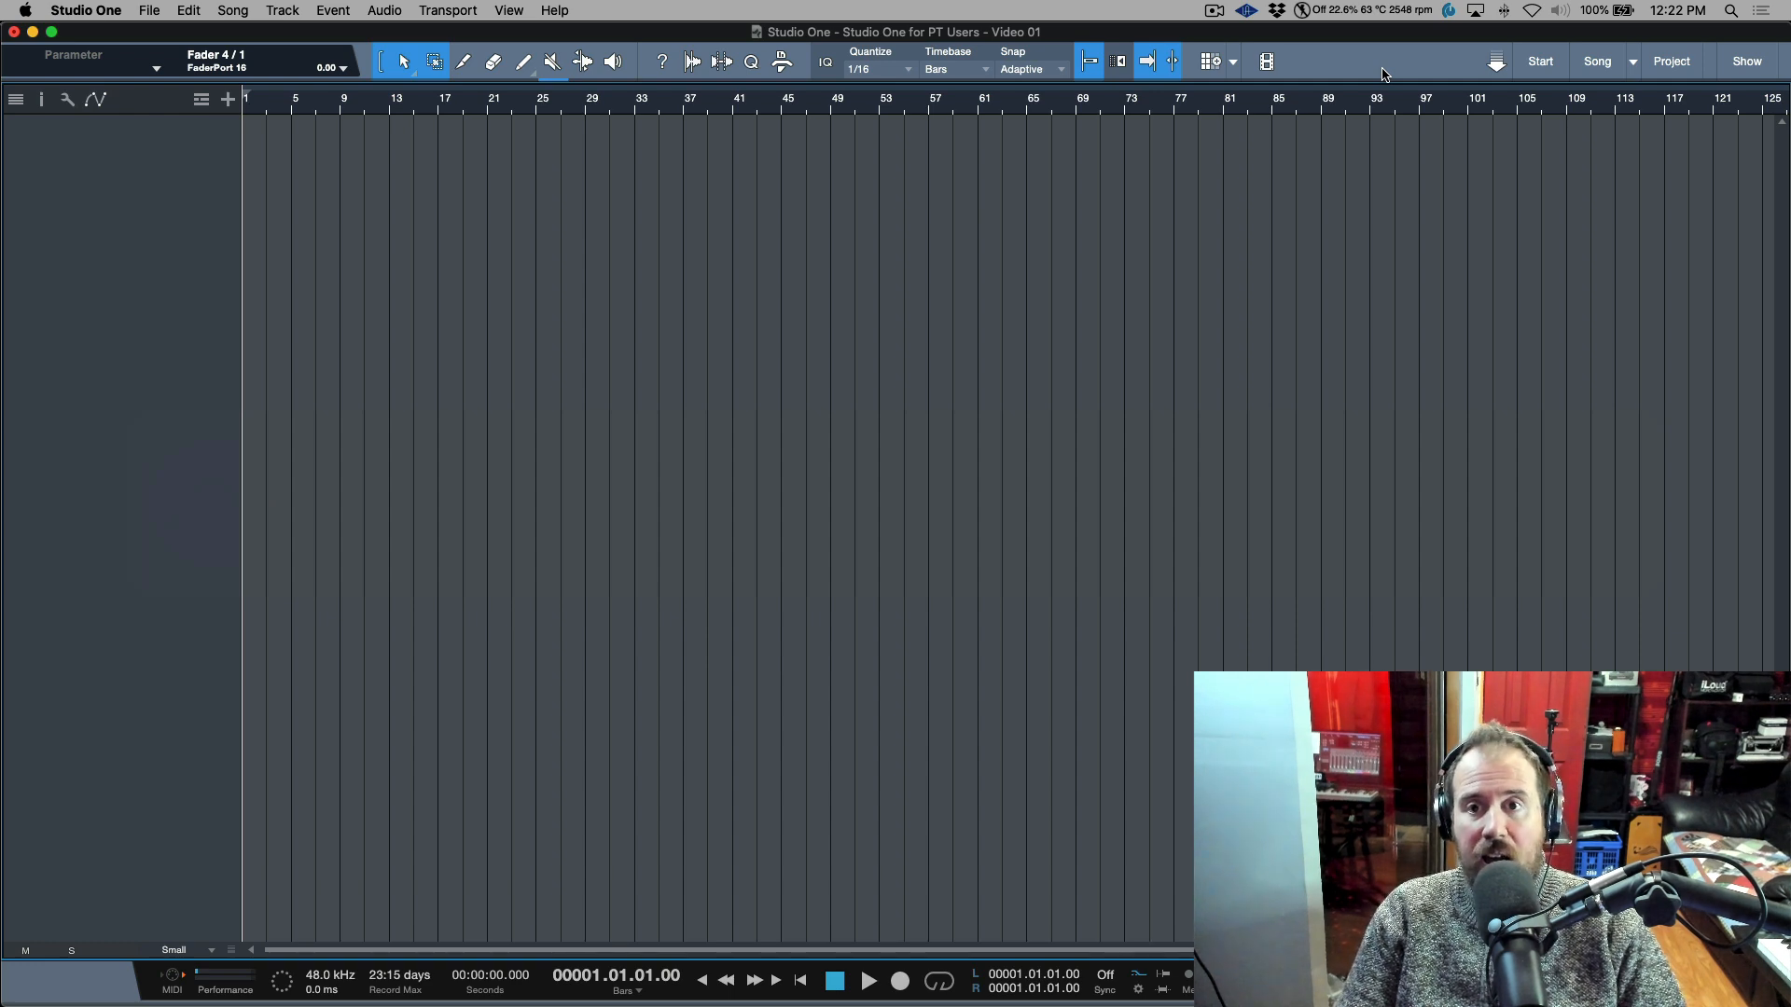
pyautogui.click(42, 100)
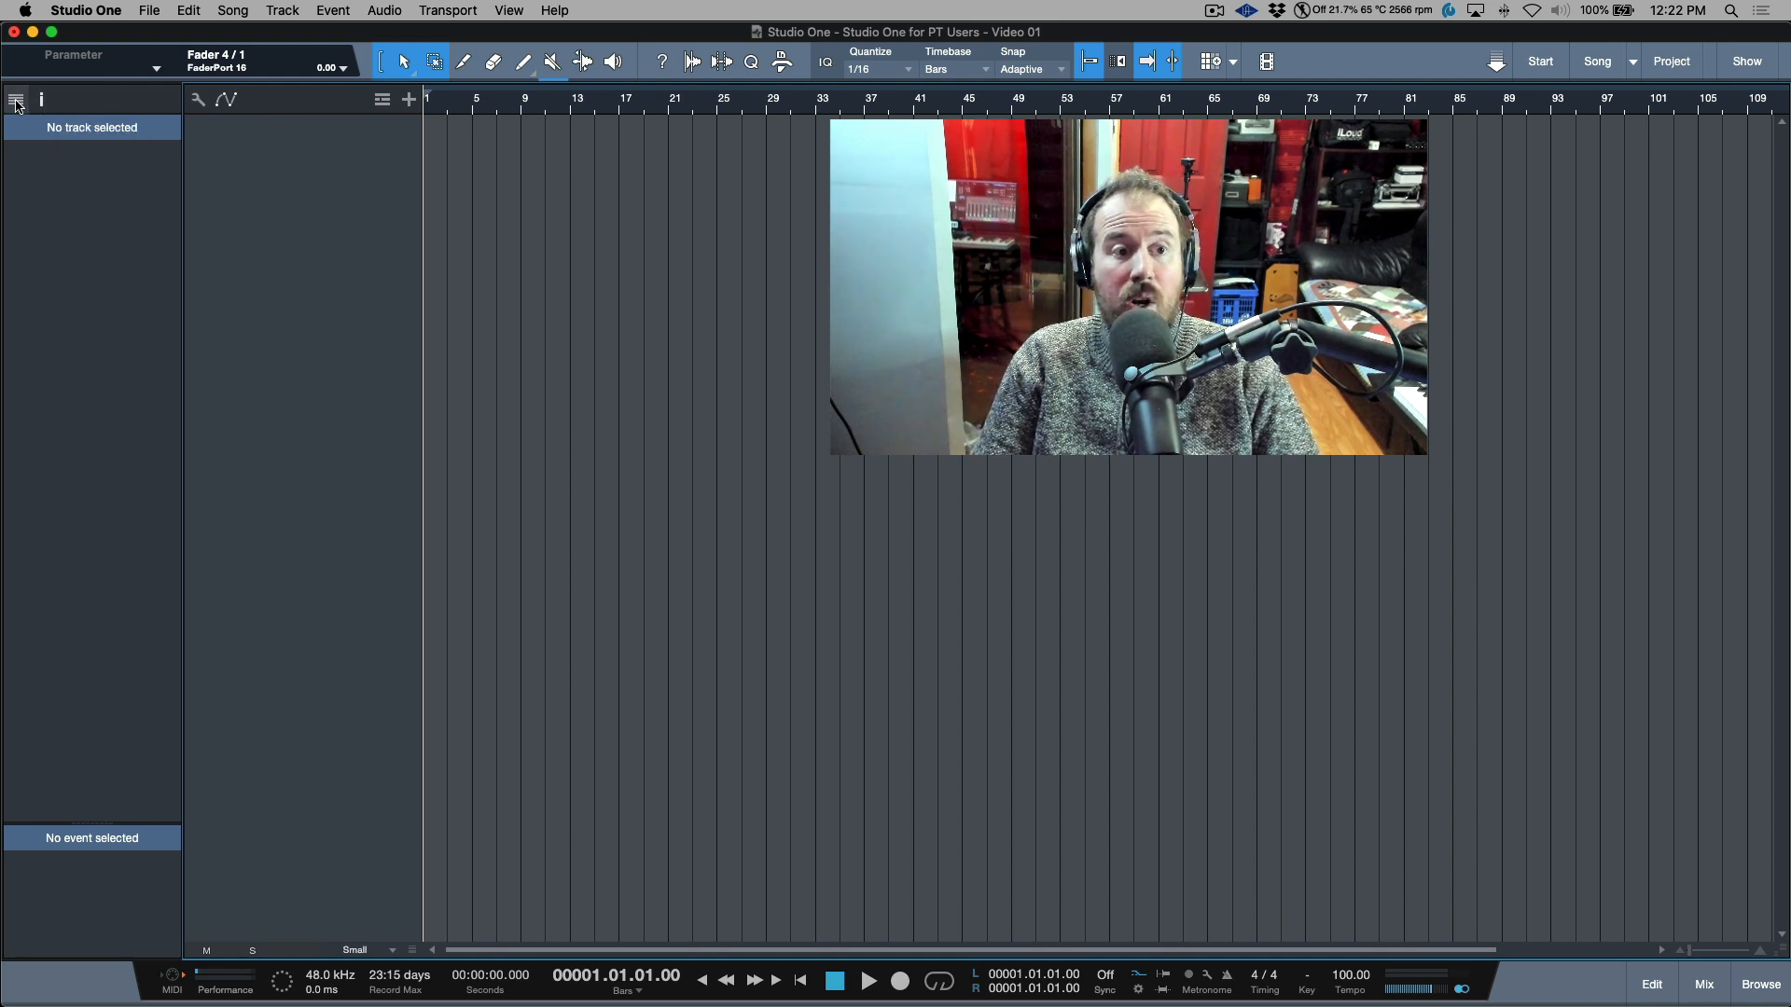
pyautogui.click(16, 100)
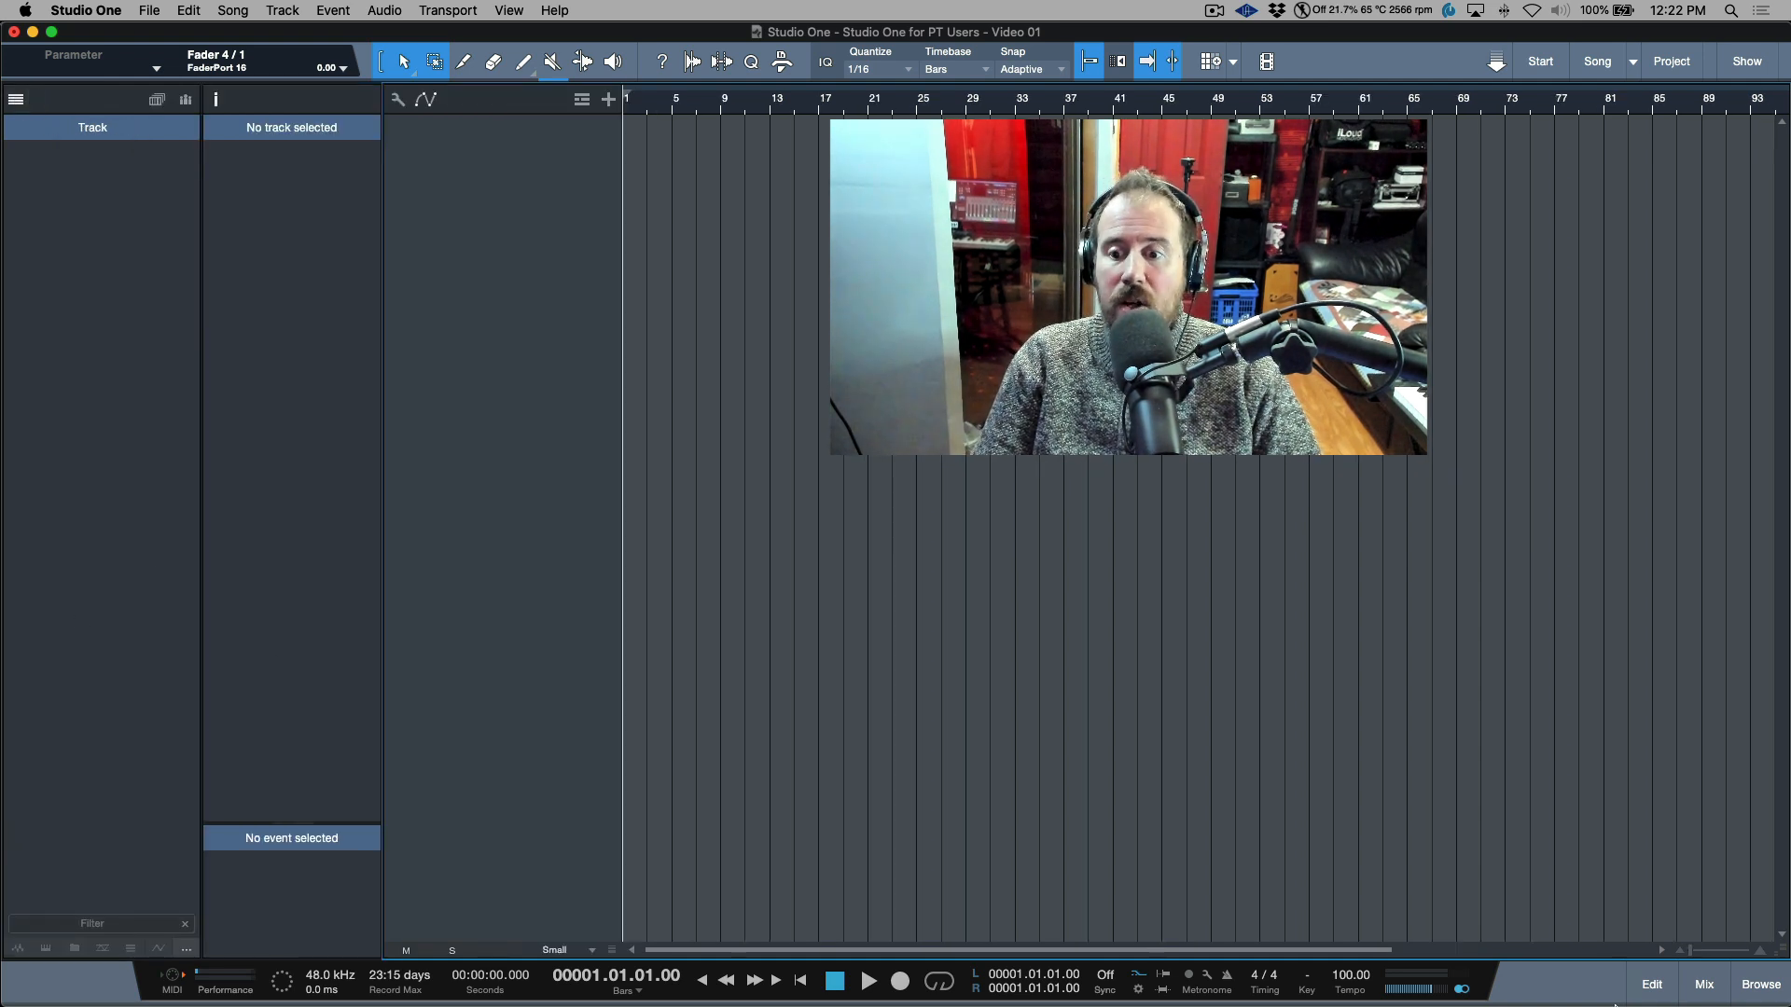
pyautogui.click(1646, 981)
pyautogui.click(1706, 989)
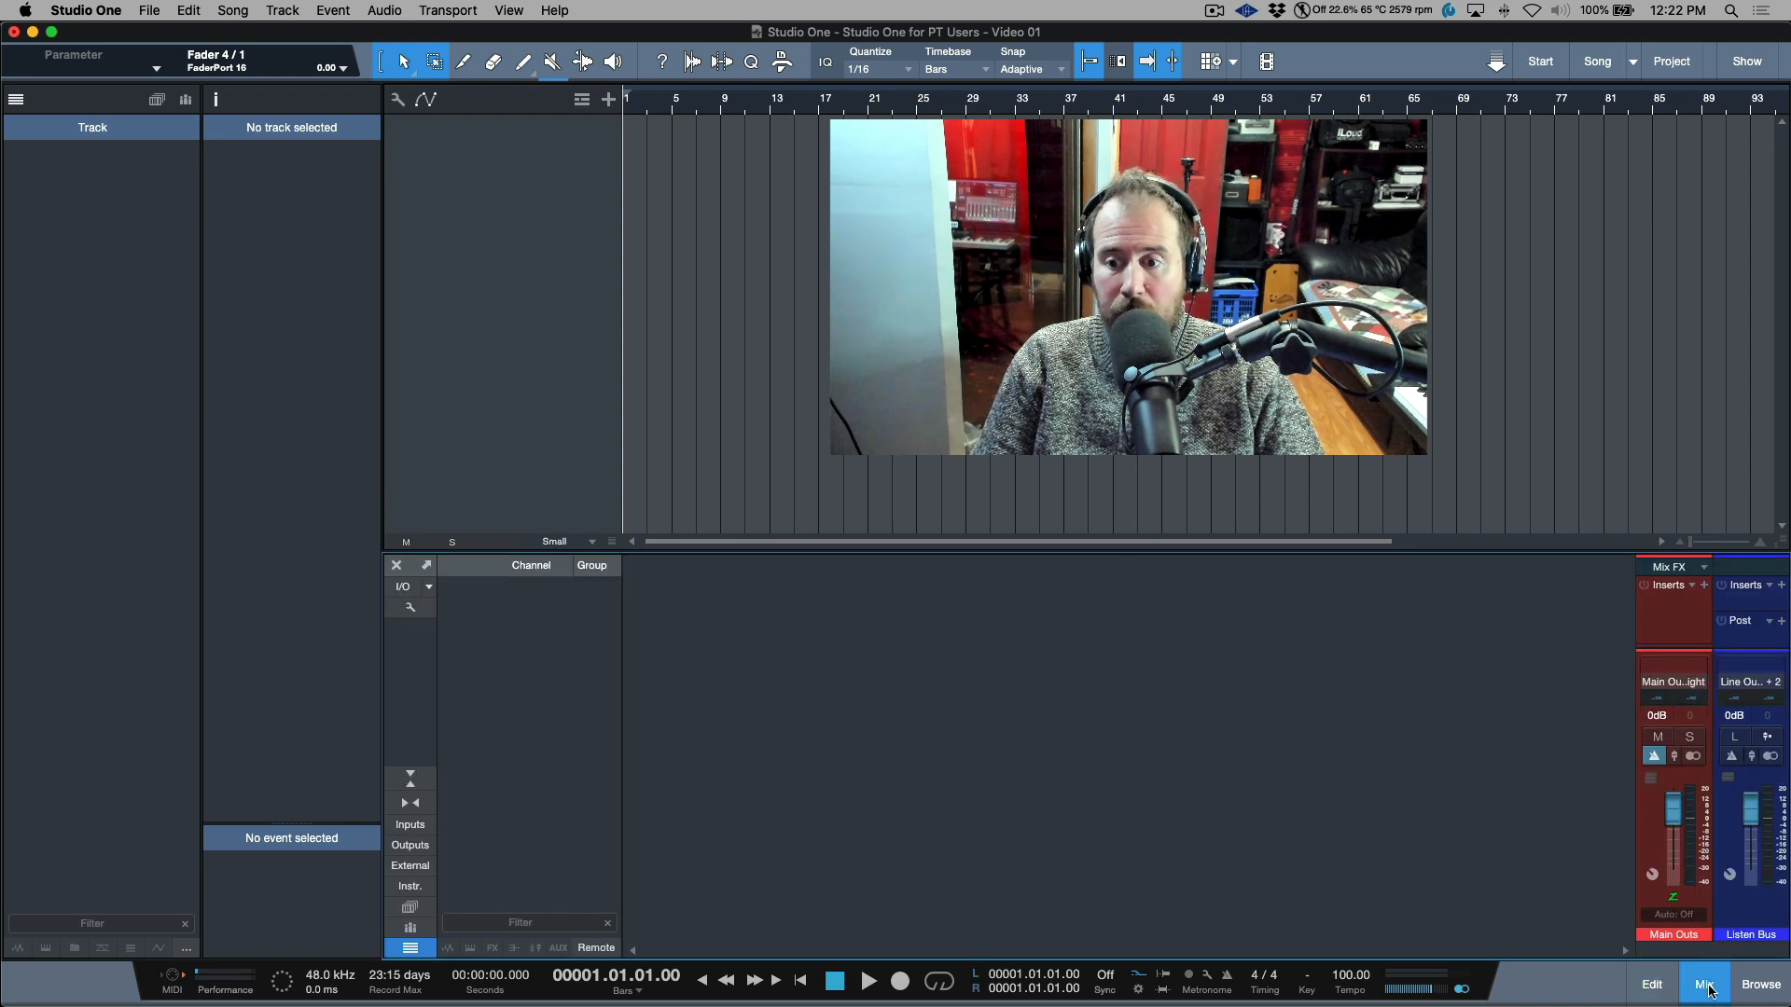
pyautogui.click(1758, 985)
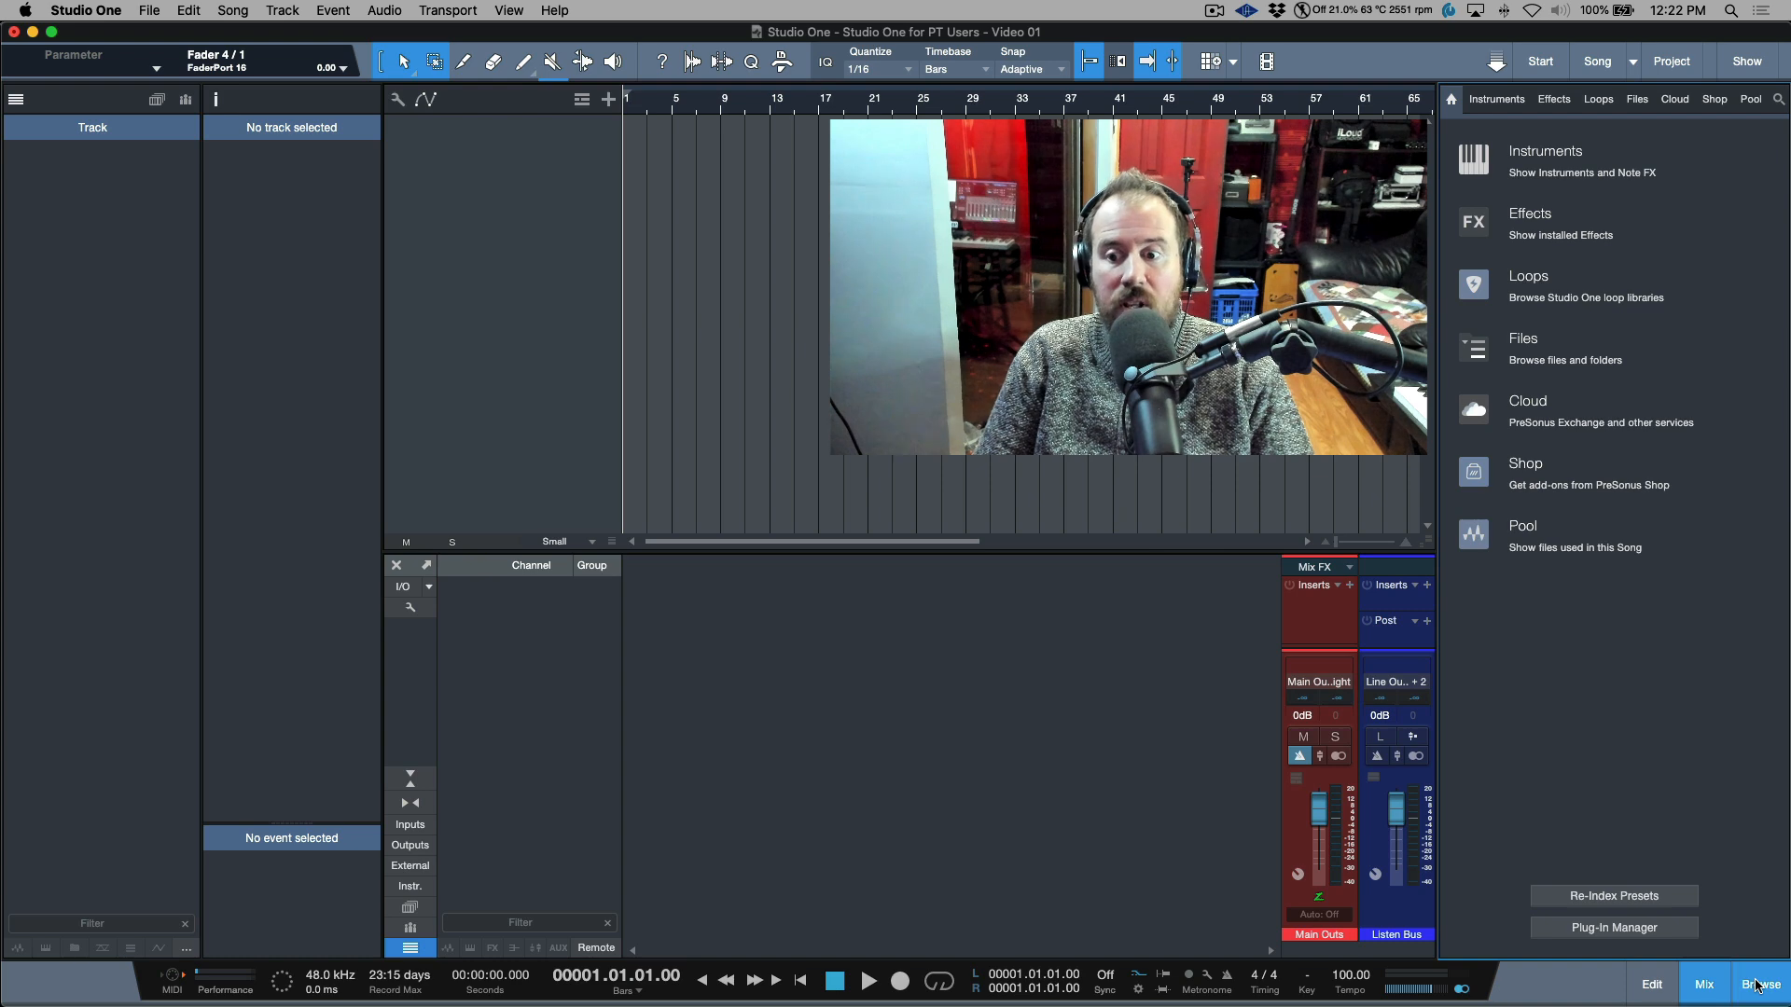
# - Hide the browser, mix console, inspector and track list so only the arrangement is shown
pyautogui.click(1758, 985)
pyautogui.click(1704, 986)
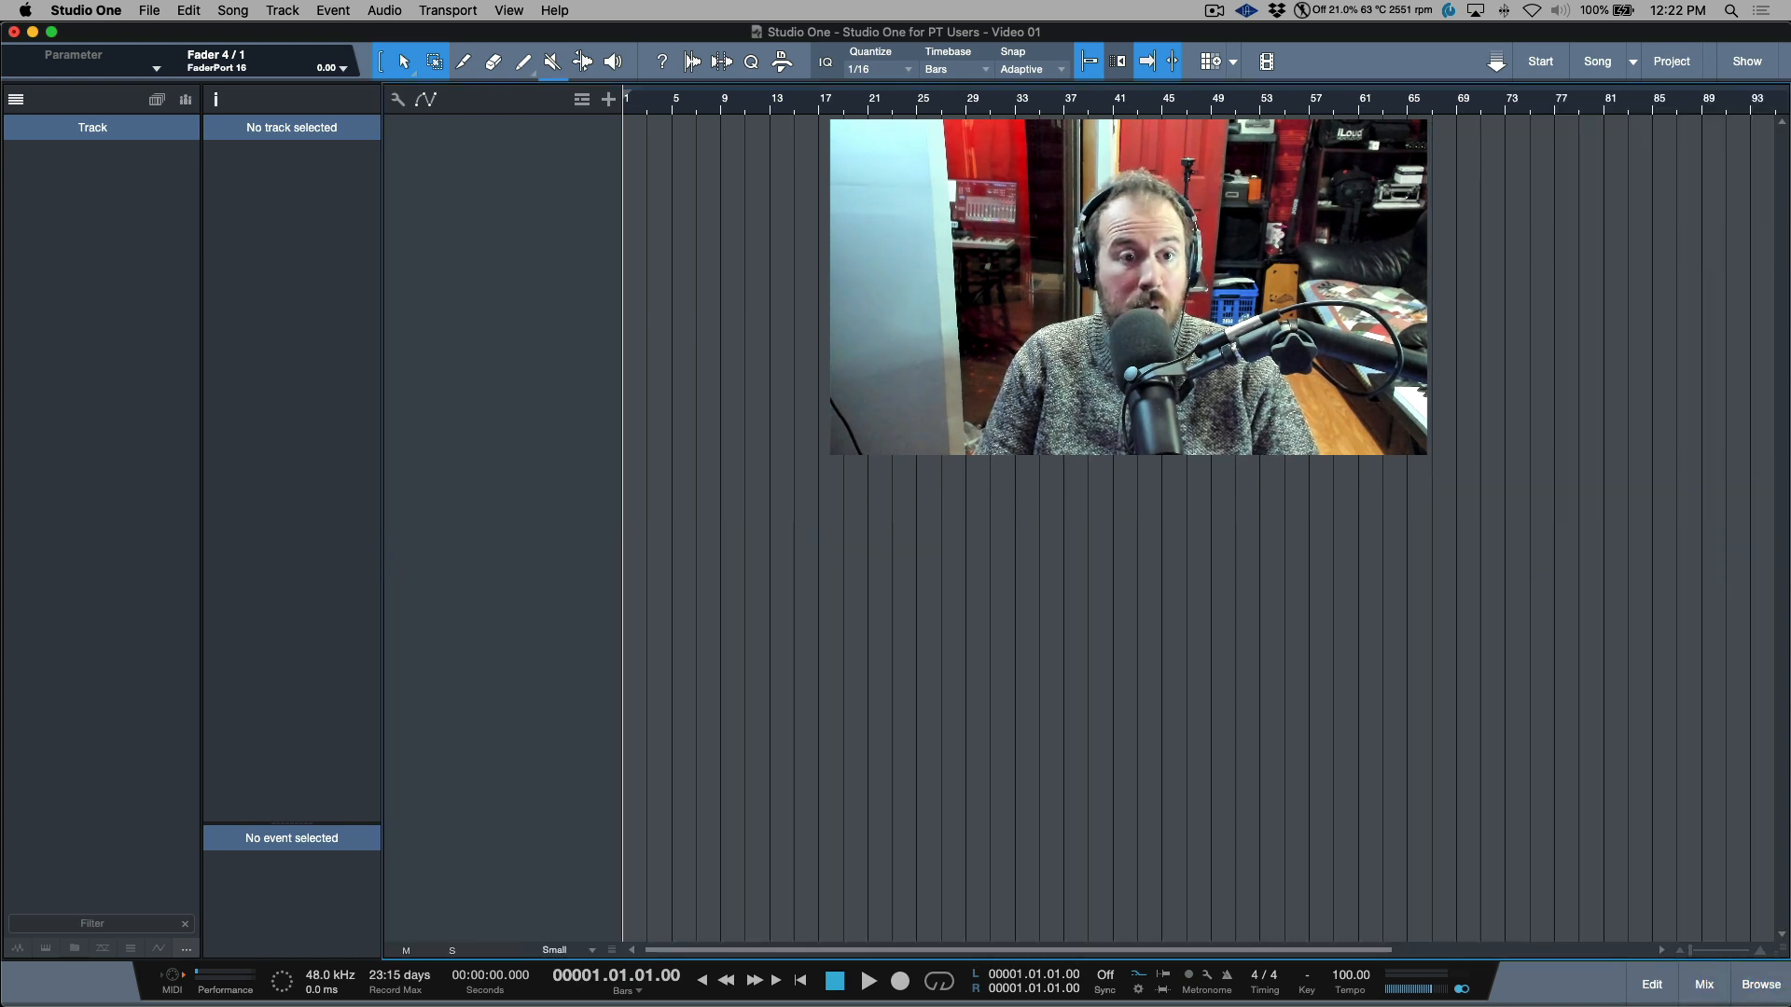
pyautogui.click(215, 99)
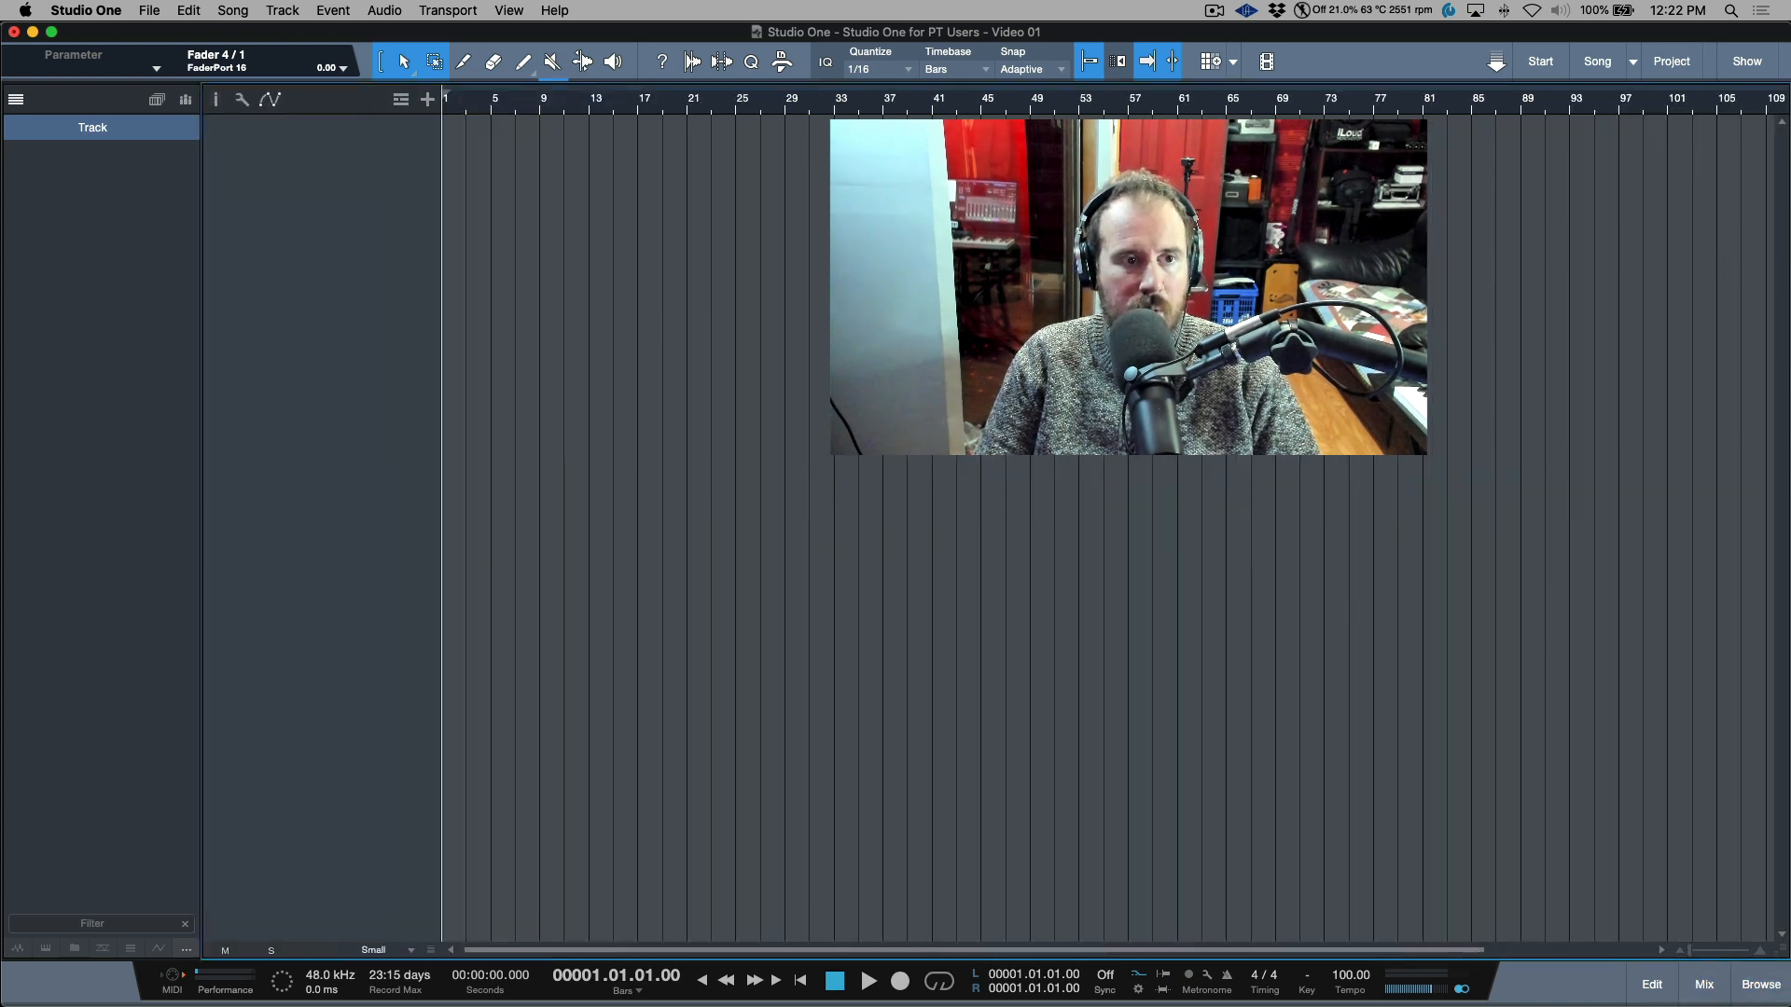
pyautogui.click(16, 101)
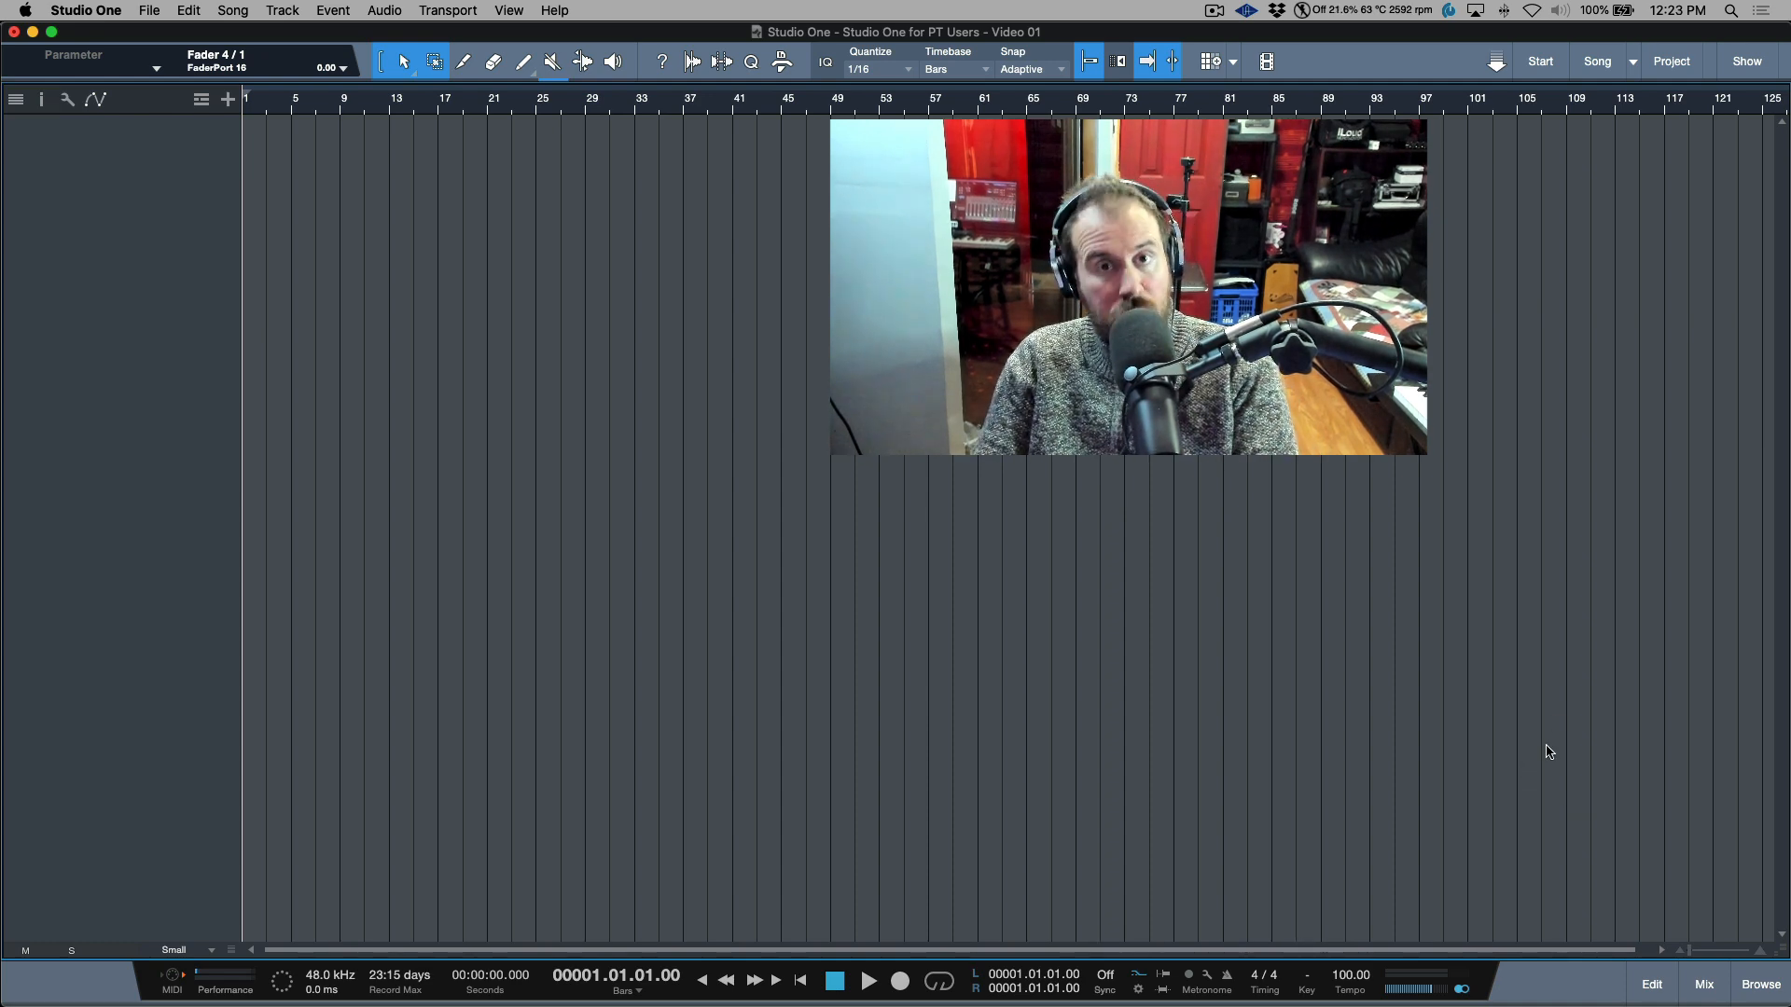
# - Open the mix console, detach it as a floating window and enlarge it over most of the arrangement
pyautogui.click(1703, 984)
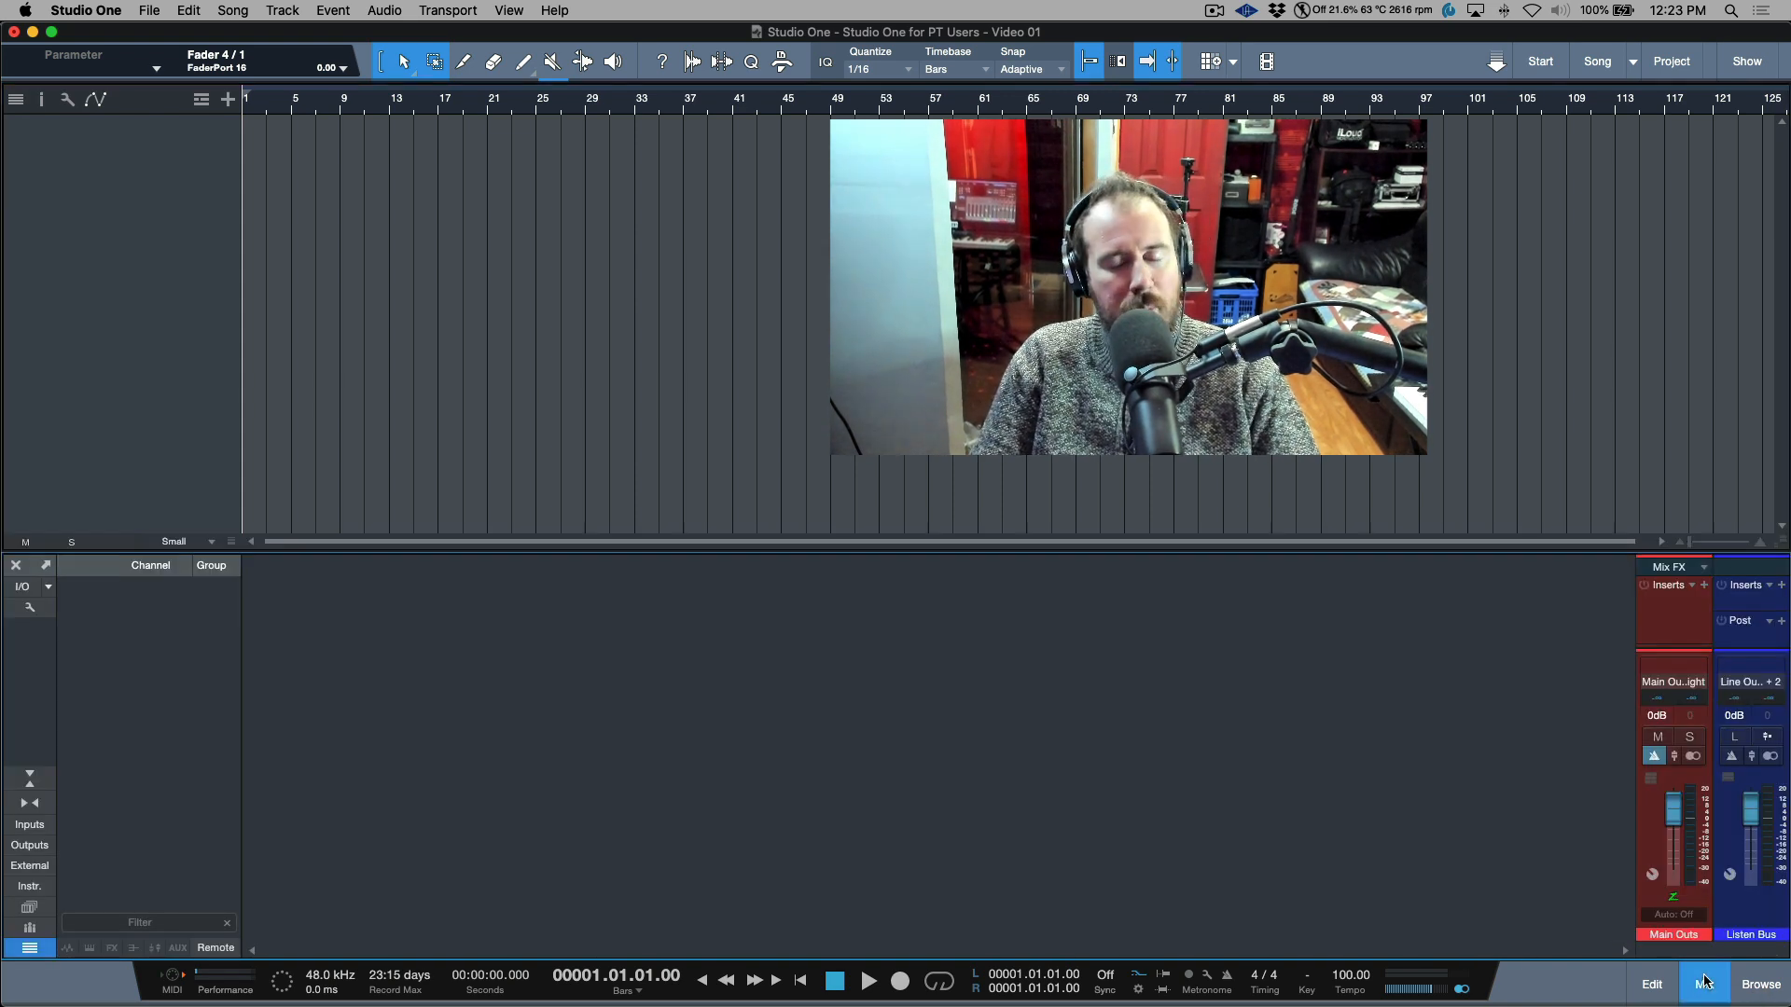
pyautogui.moveTo(1387, 554); pyautogui.dragTo(1243, 704)
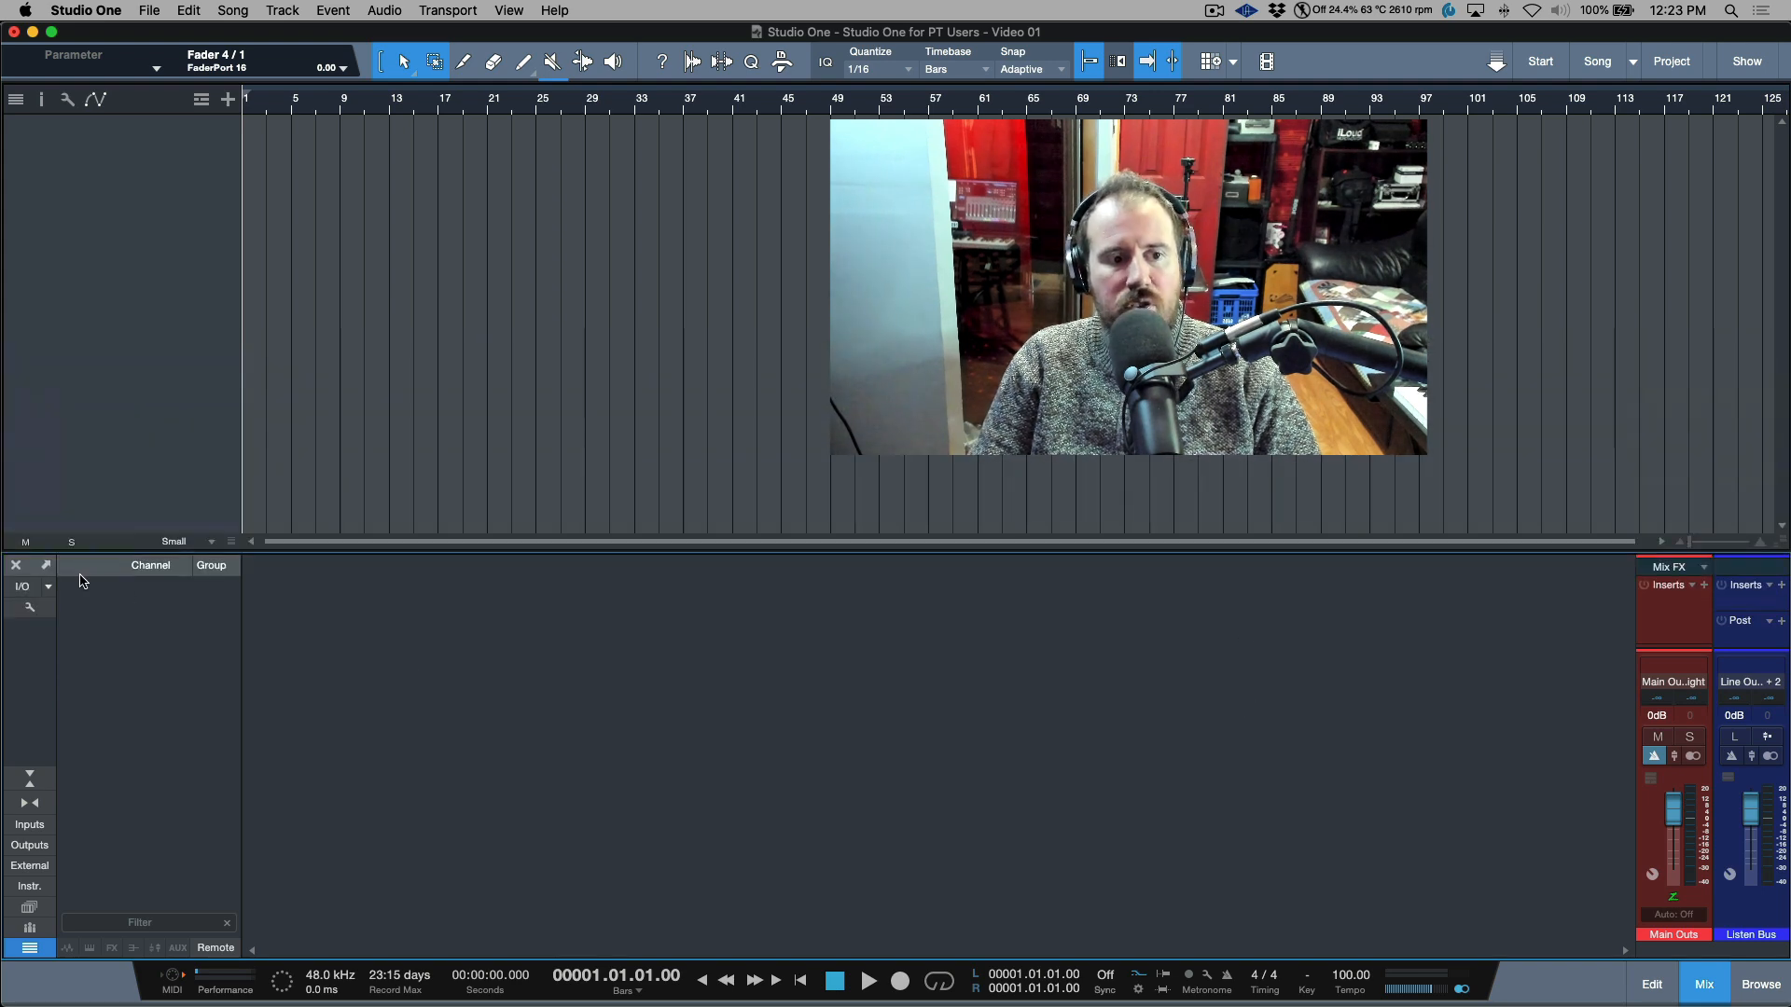
pyautogui.click(47, 569)
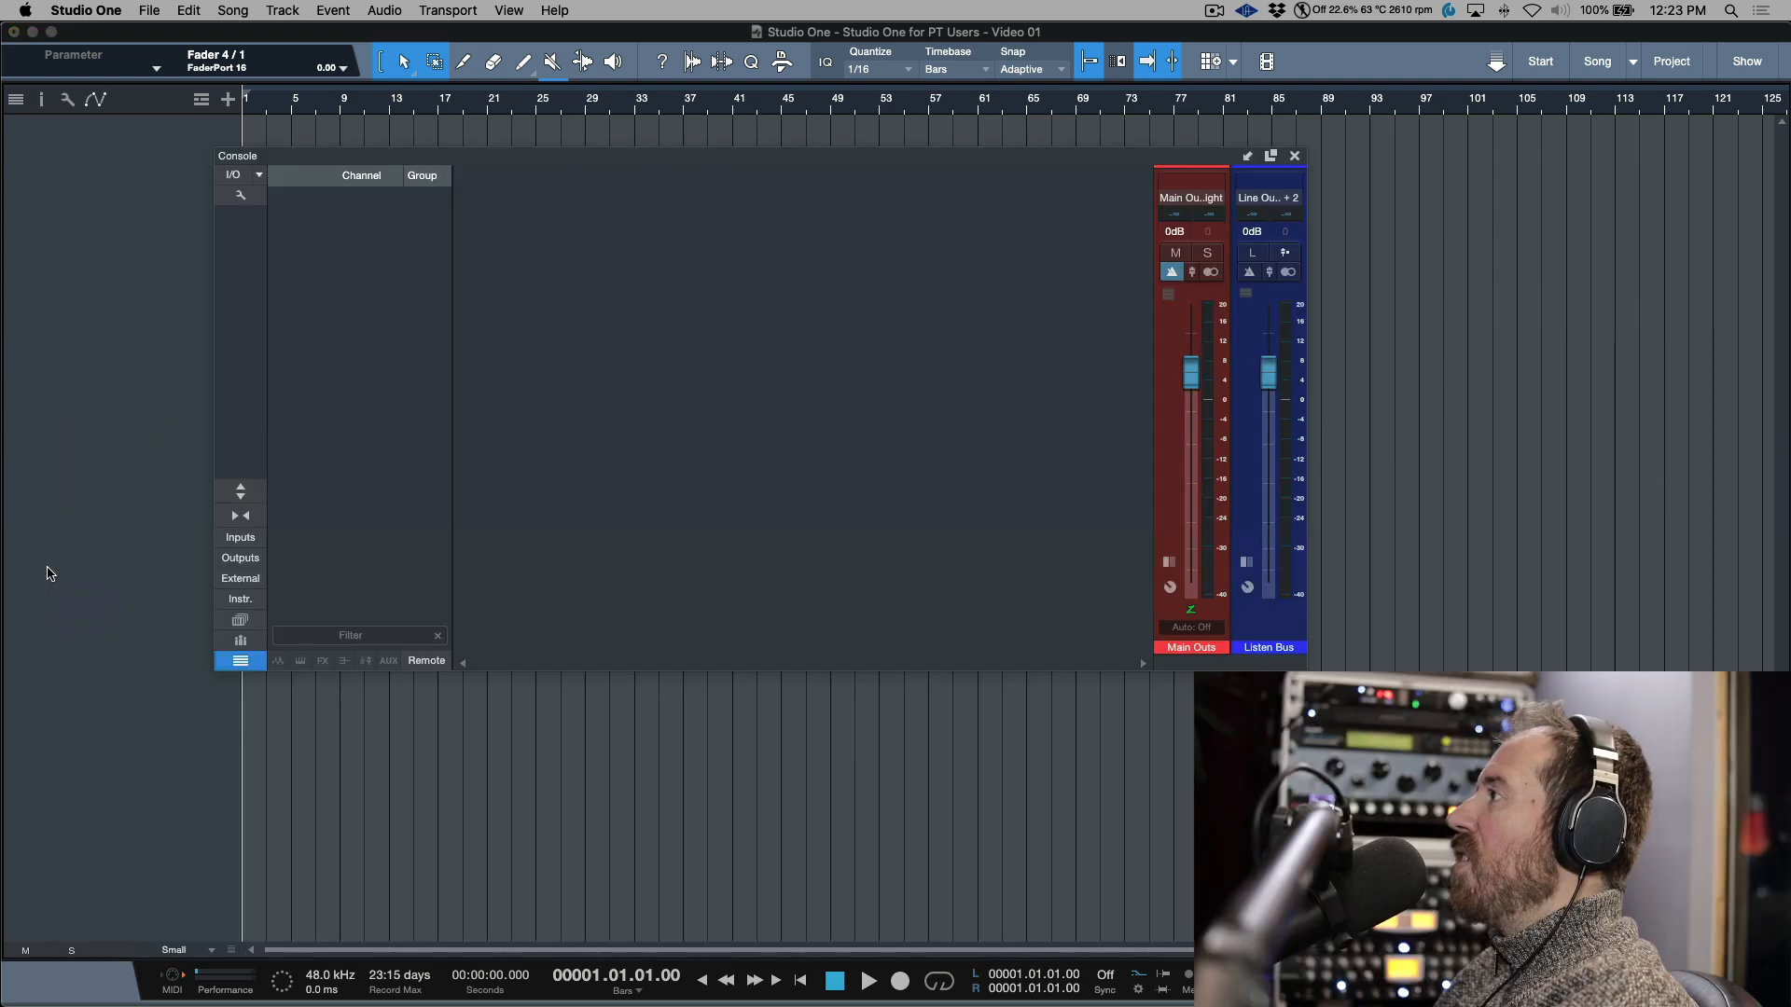
pyautogui.moveTo(964, 160); pyautogui.dragTo(1013, 126)
pyautogui.moveTo(1356, 633); pyautogui.dragTo(1590, 851)
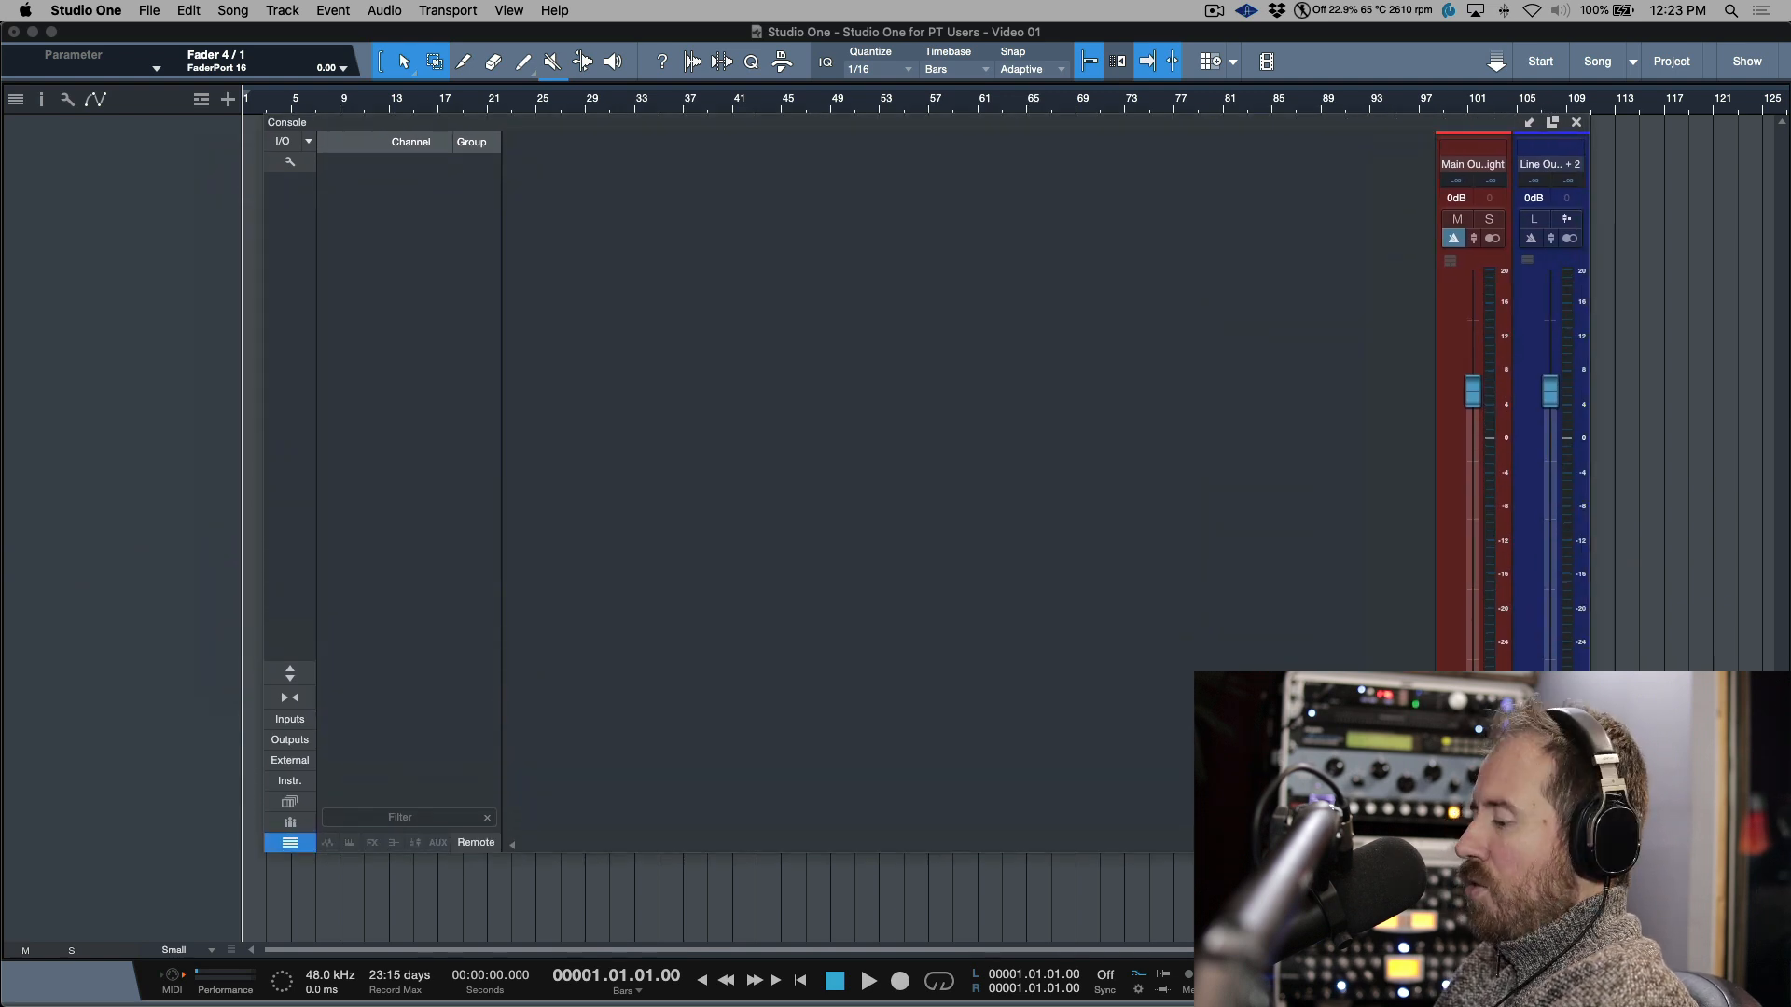
# - Toggle the floating mix console off and on repeatedly, leaving it shown over the arrangement
pyautogui.press('F3')
pyautogui.press('F3')
pyautogui.press('F3')
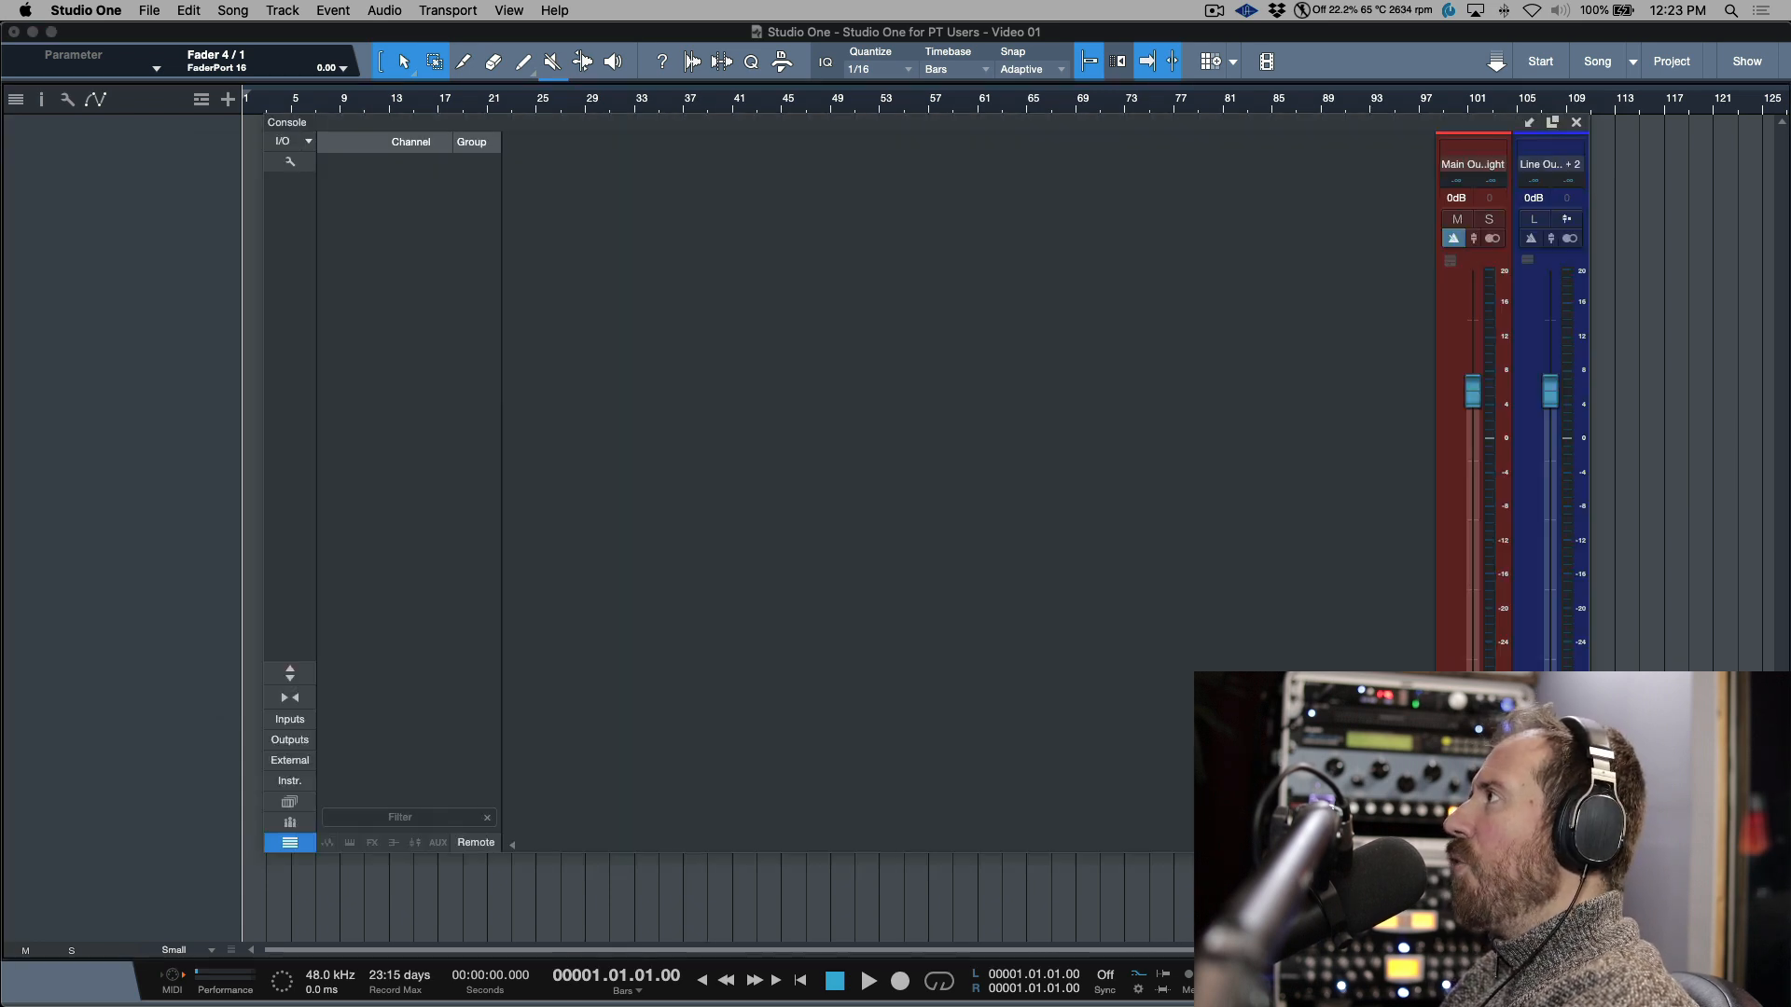
pyautogui.press('F3')
pyautogui.press('F3')
pyautogui.press('F3')
pyautogui.press('F3')
pyautogui.press('F3')
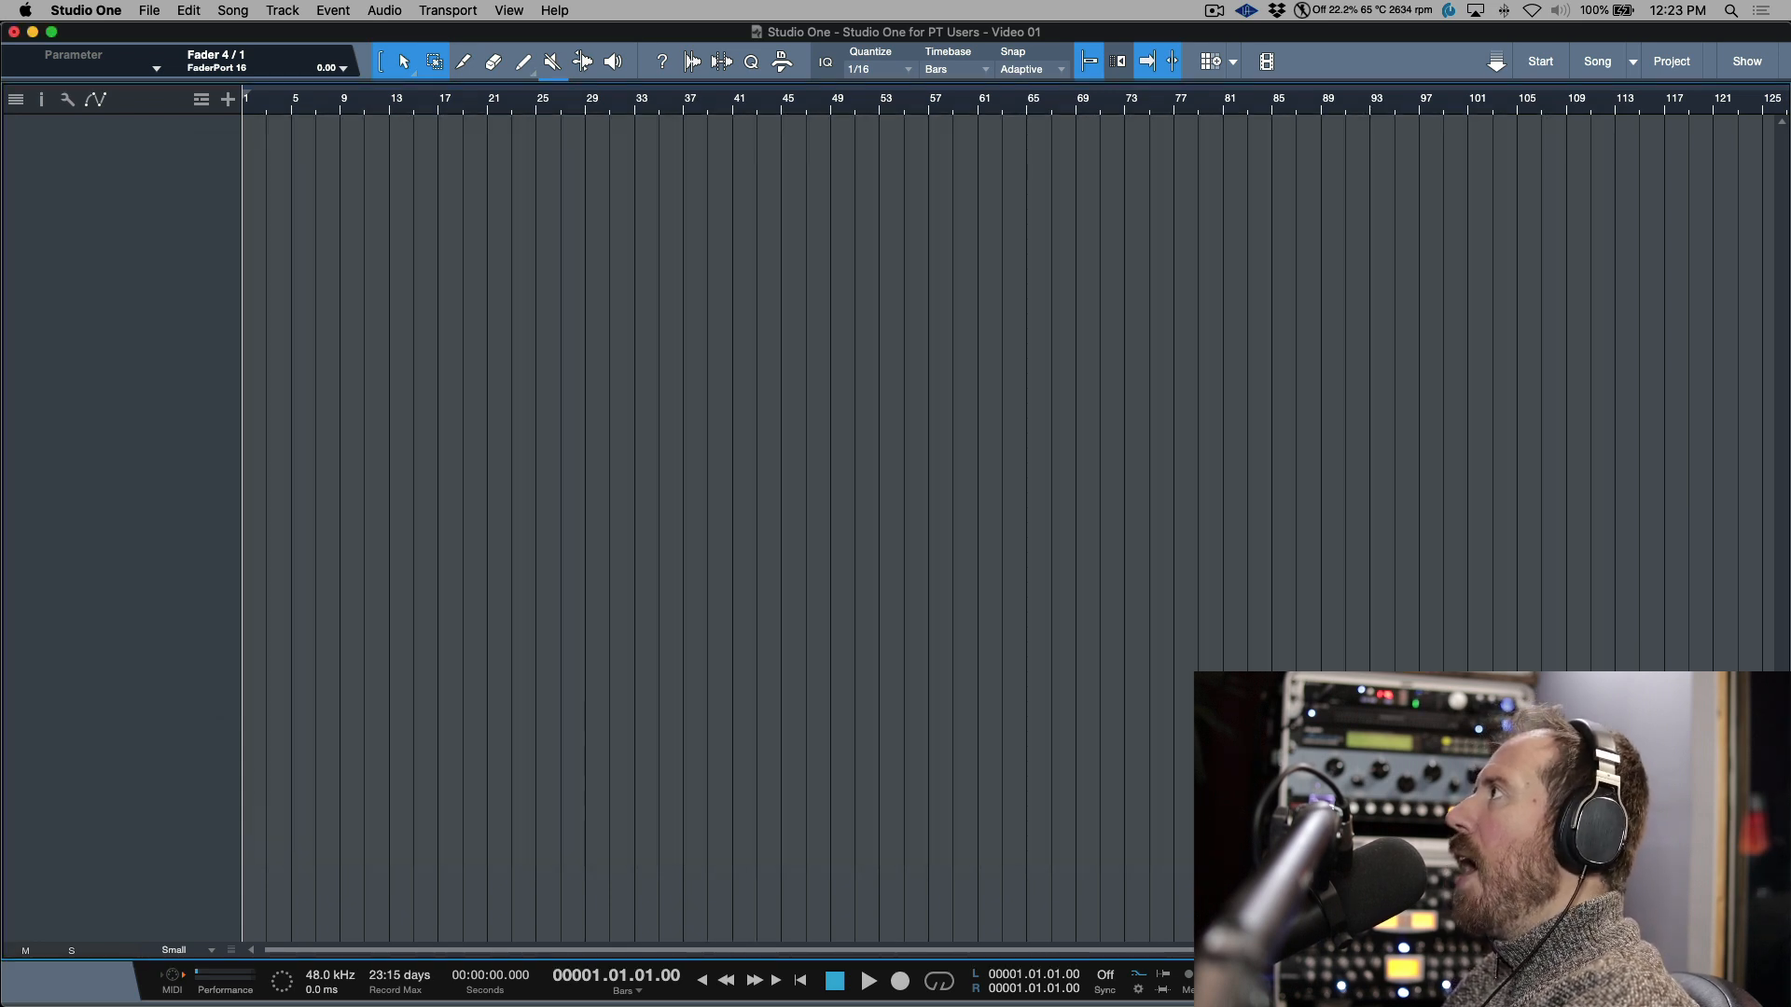
pyautogui.press('F3')
pyautogui.press('F3')
pyautogui.press('F3')
pyautogui.press('F3')
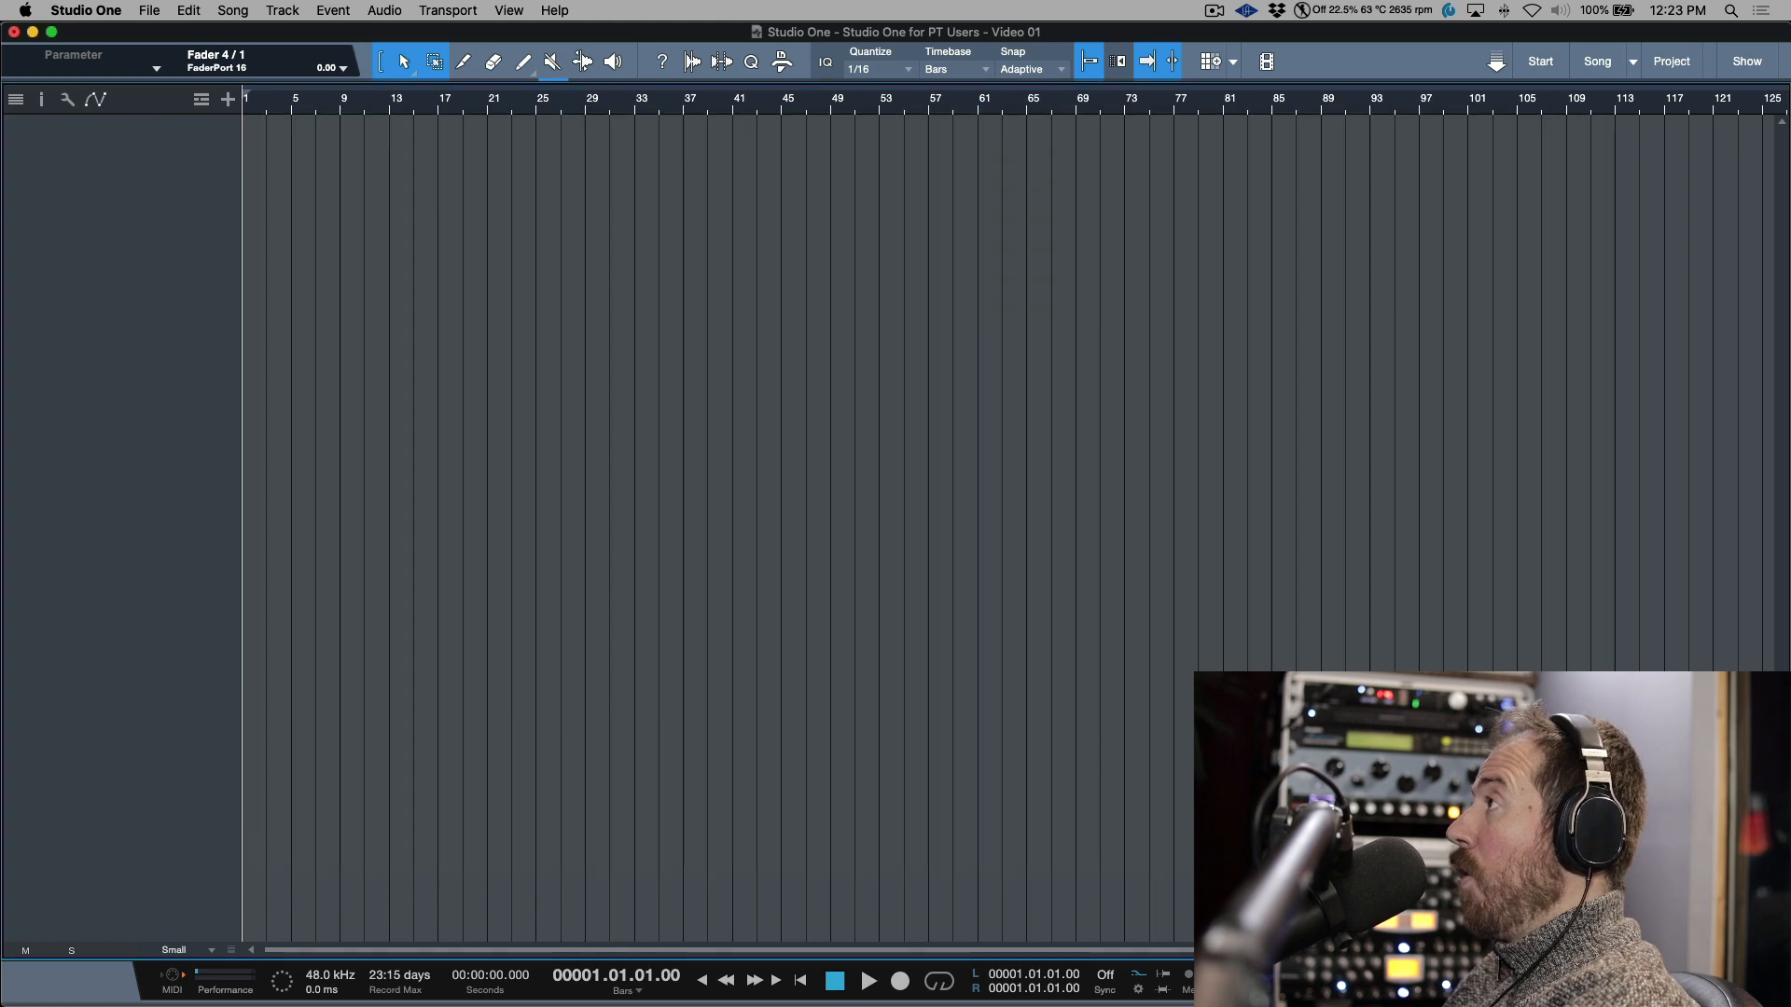
pyautogui.press('F3')
pyautogui.press('F3')
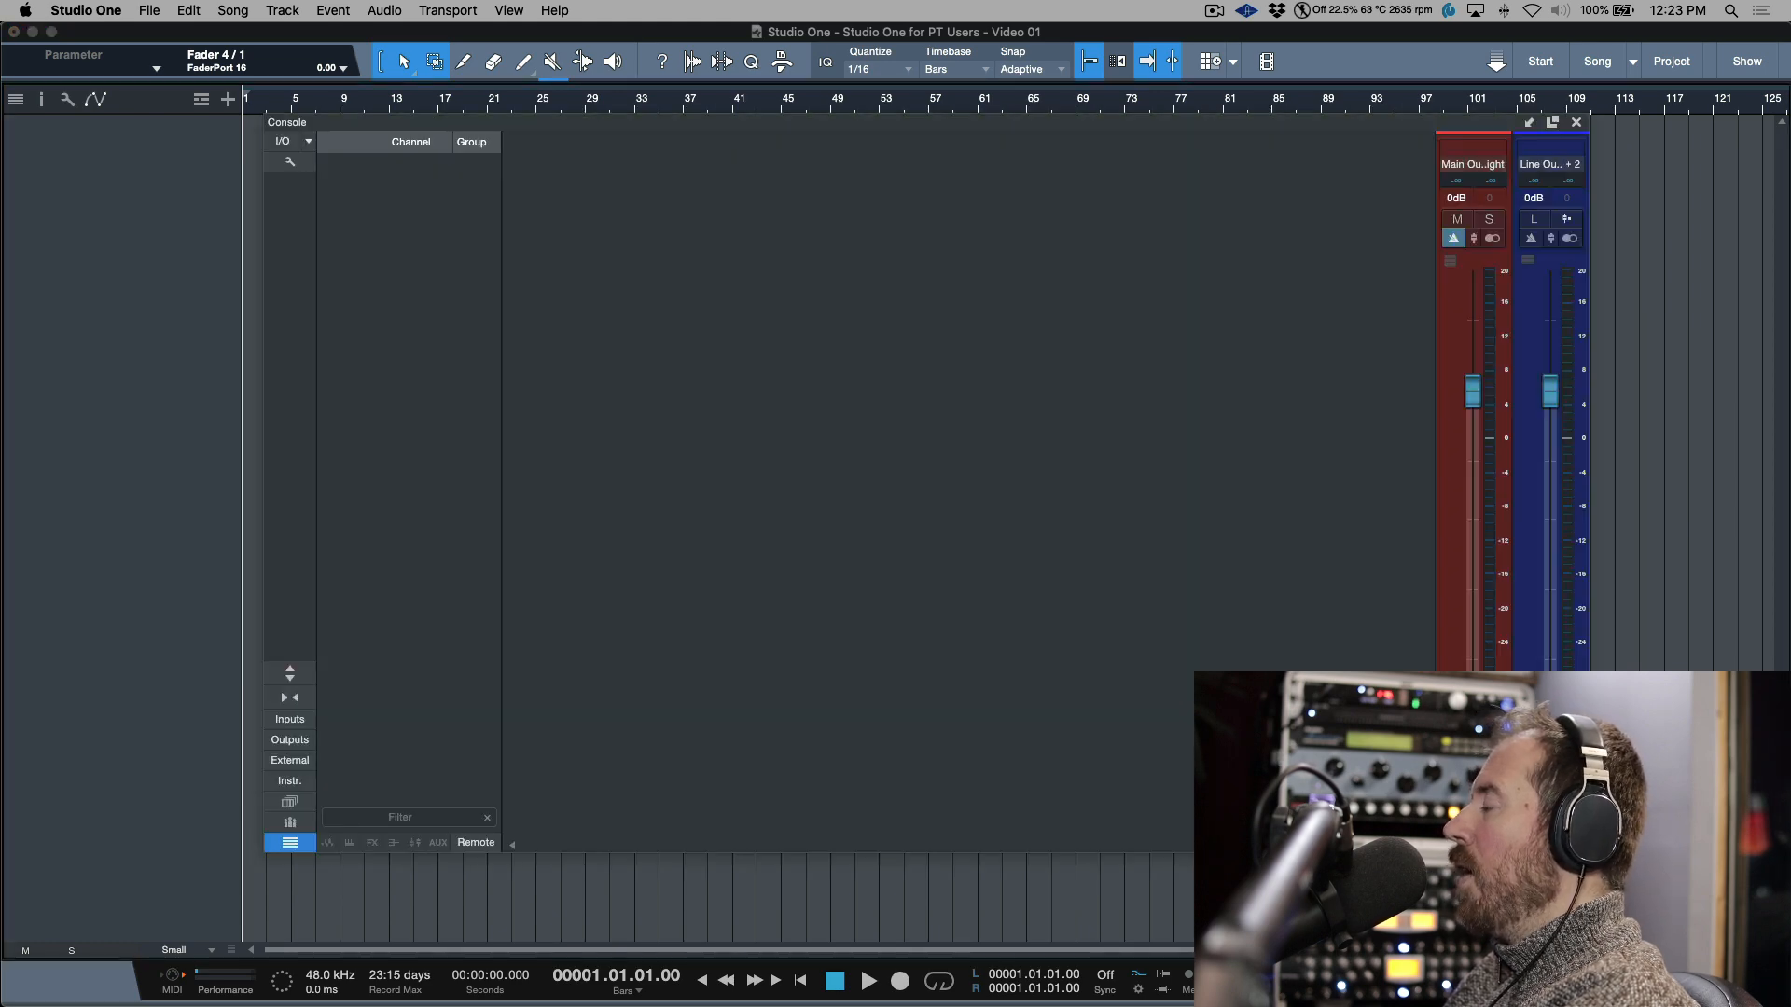
# - Switch to Pro Tools and compare by toggling between its Mix and Edit windows, ending on the Edit window
pyautogui.press('super+Tab')
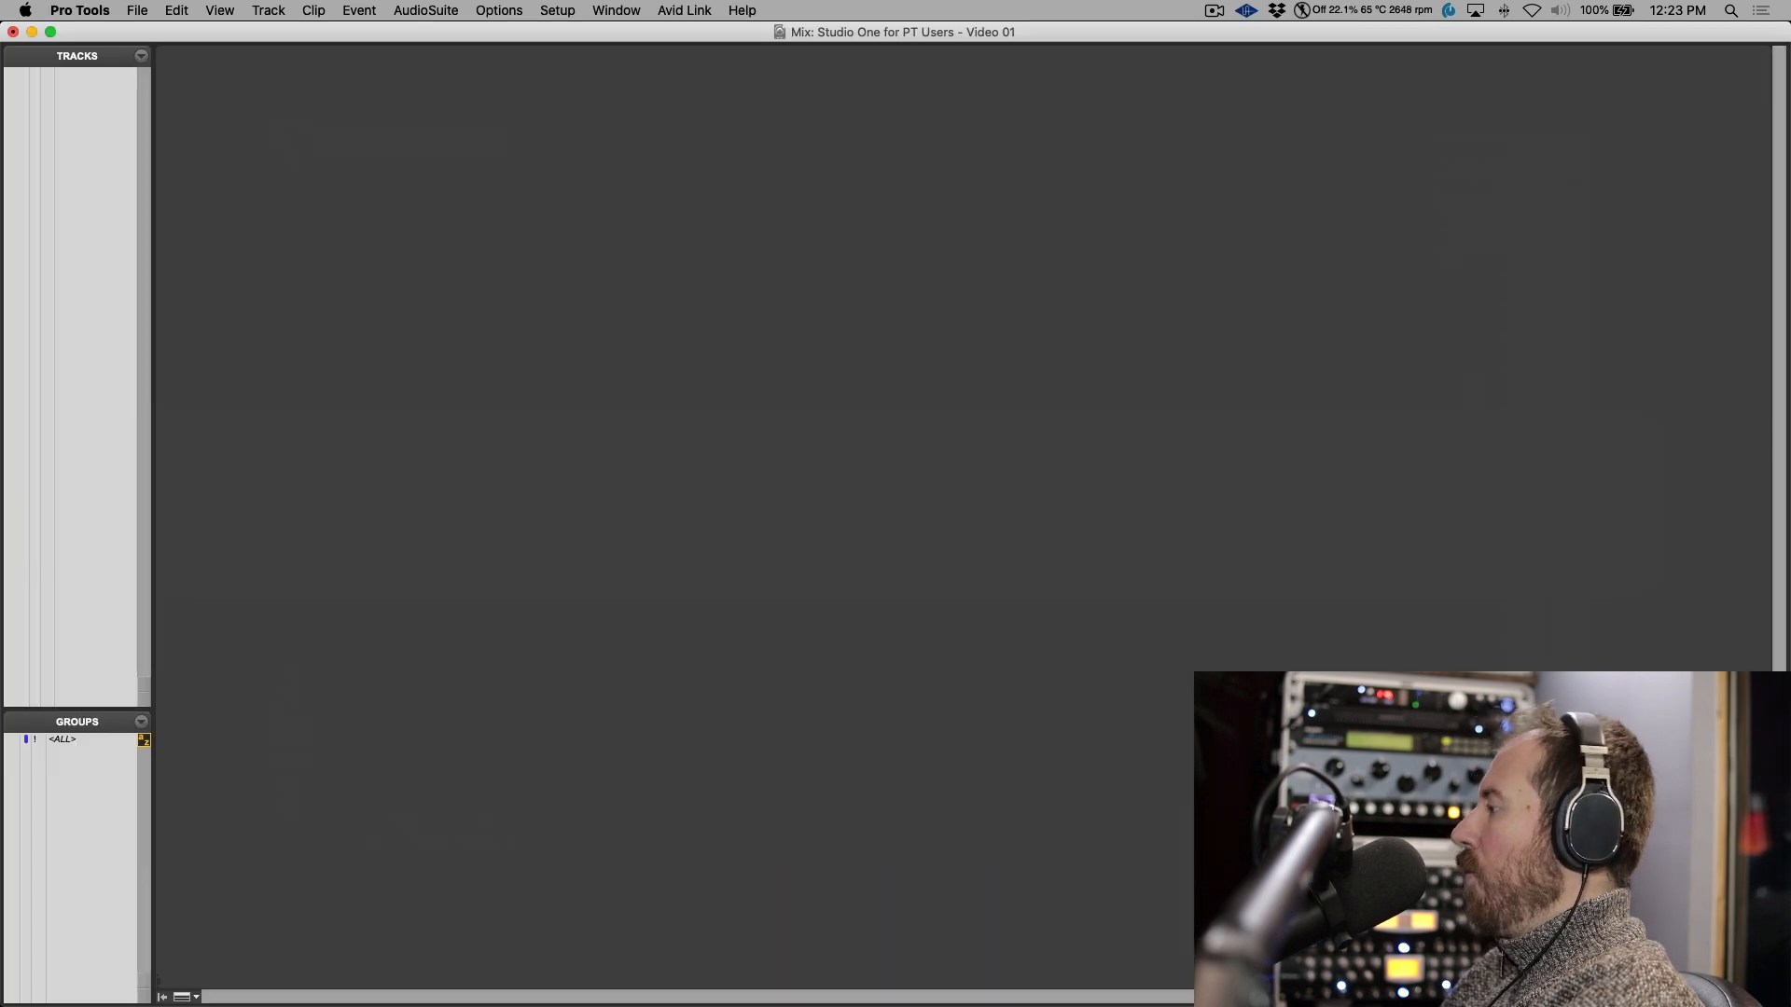
pyautogui.press('super+equal')
pyautogui.press('super+equal')
pyautogui.press('super+equal')
pyautogui.press('super+equal')
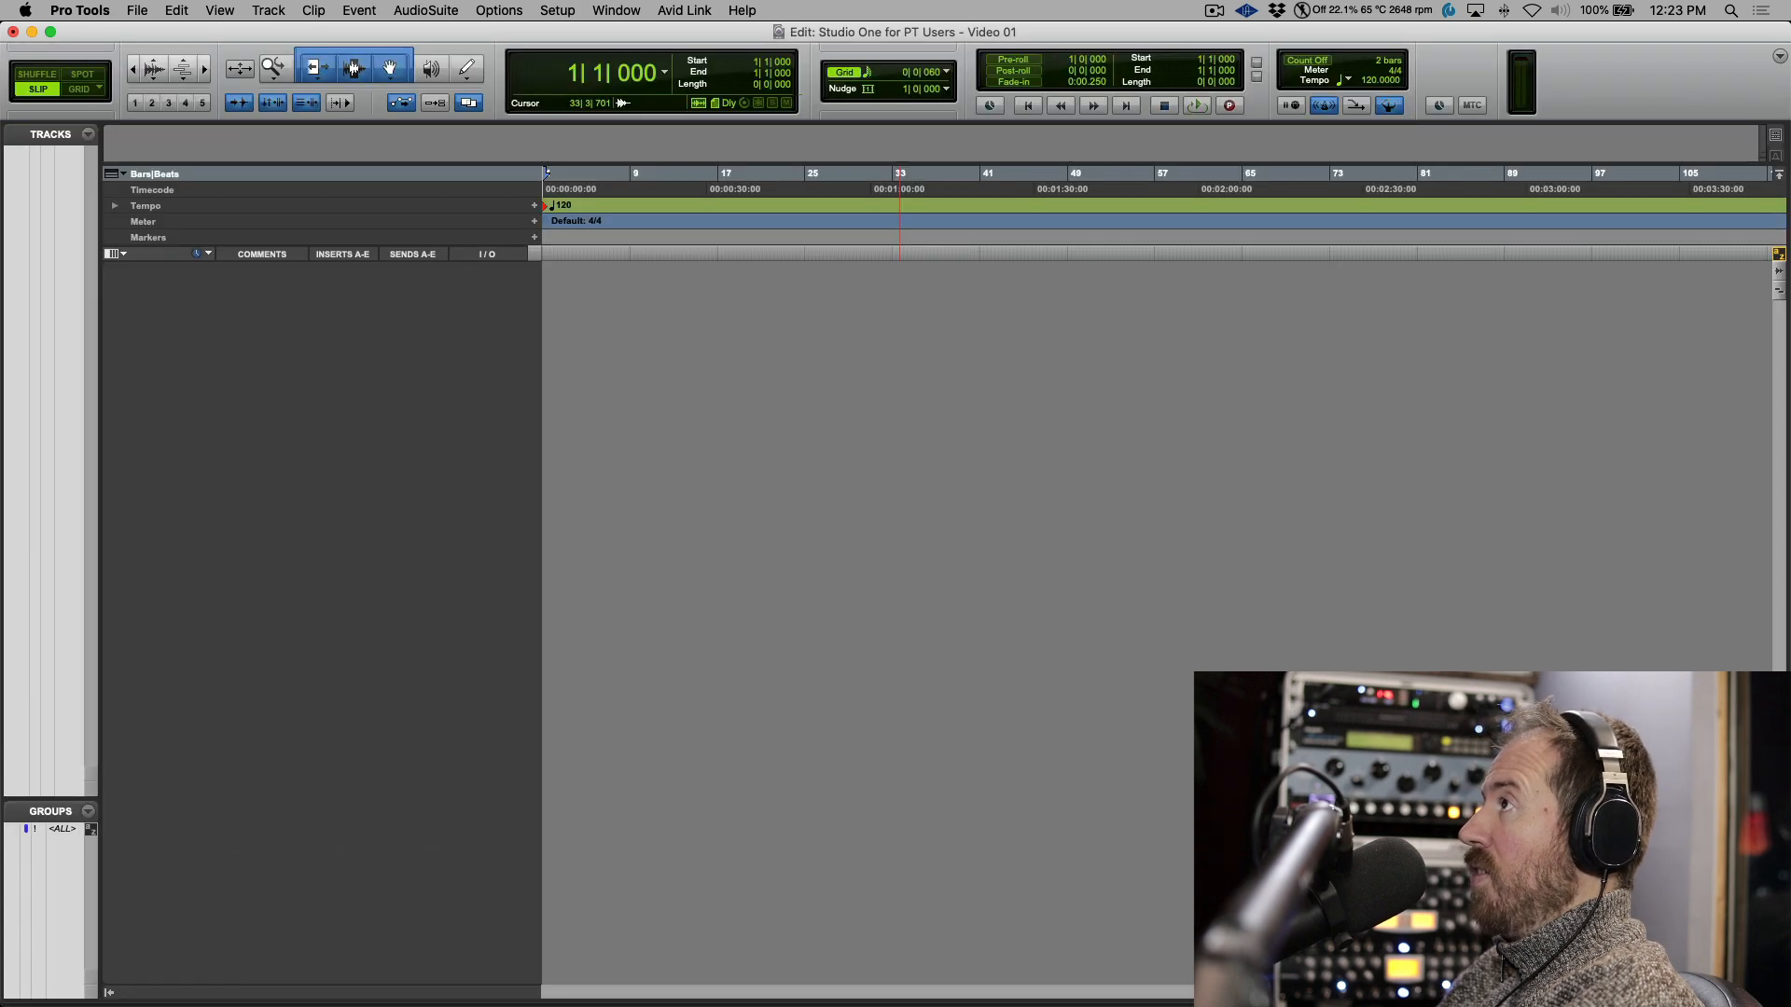
# - Switch back to Studio One, reposition the floating mix console slightly lower, and toggle its visibility
pyautogui.press('super+Tab')
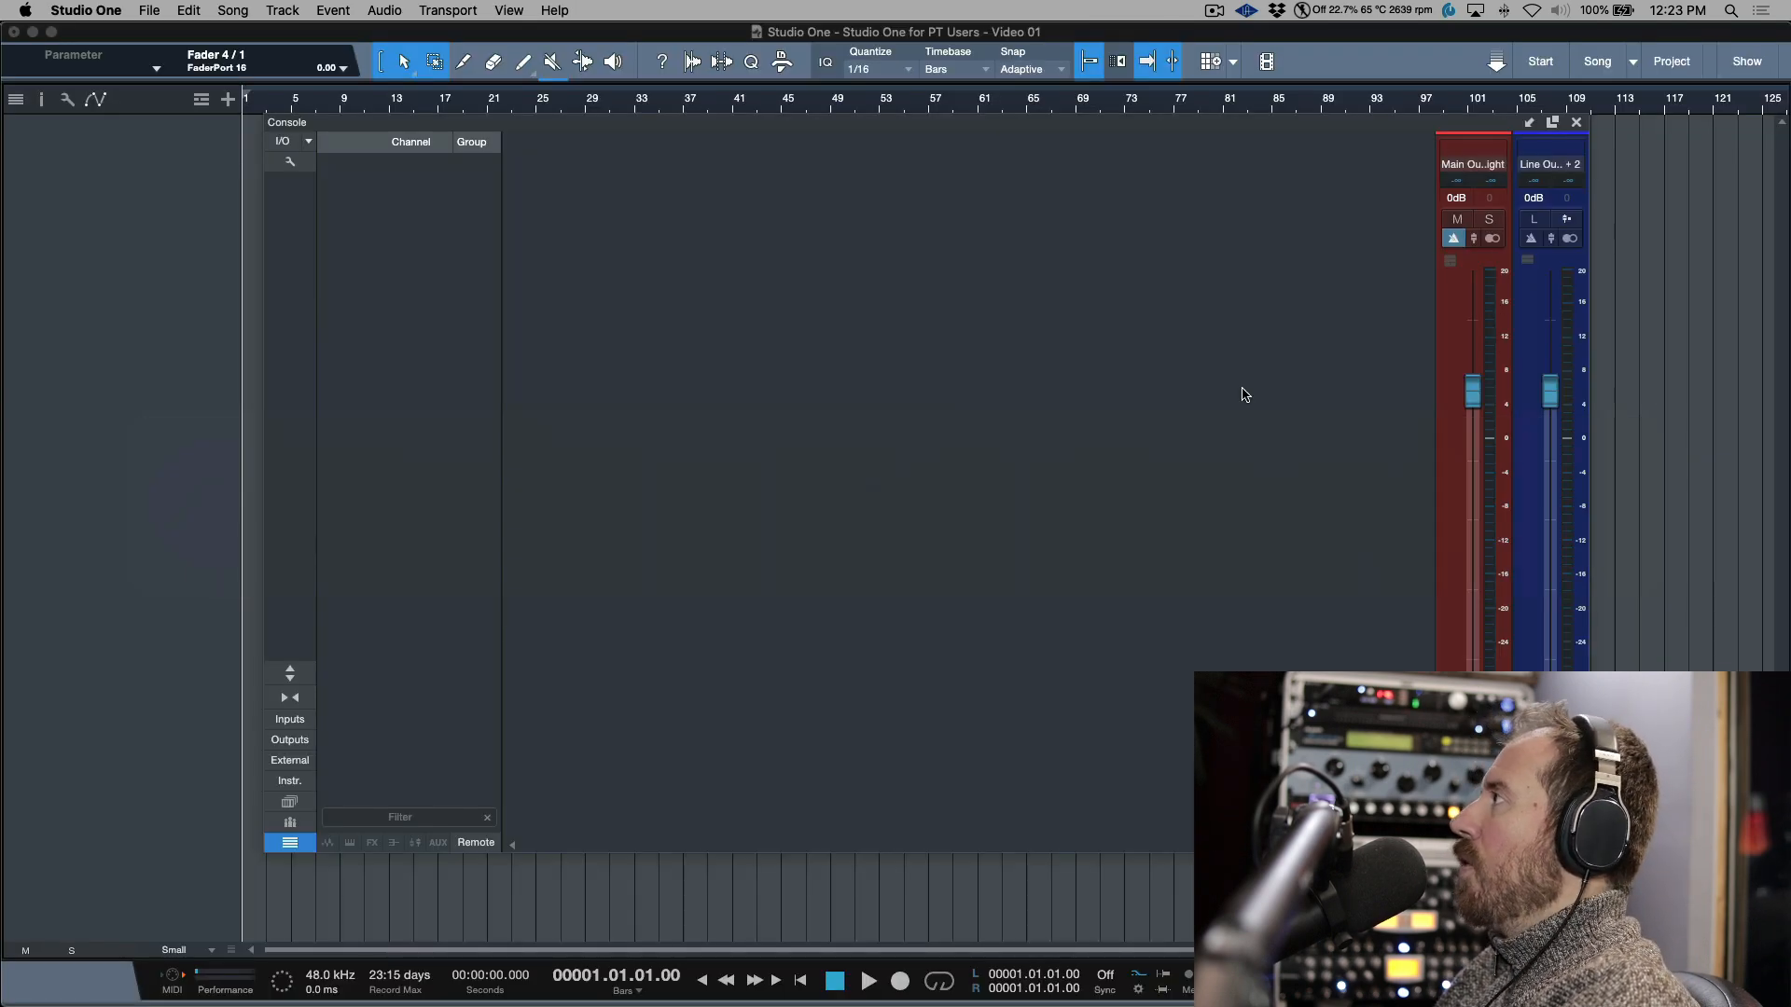
pyautogui.moveTo(1181, 118); pyautogui.dragTo(1234, 157)
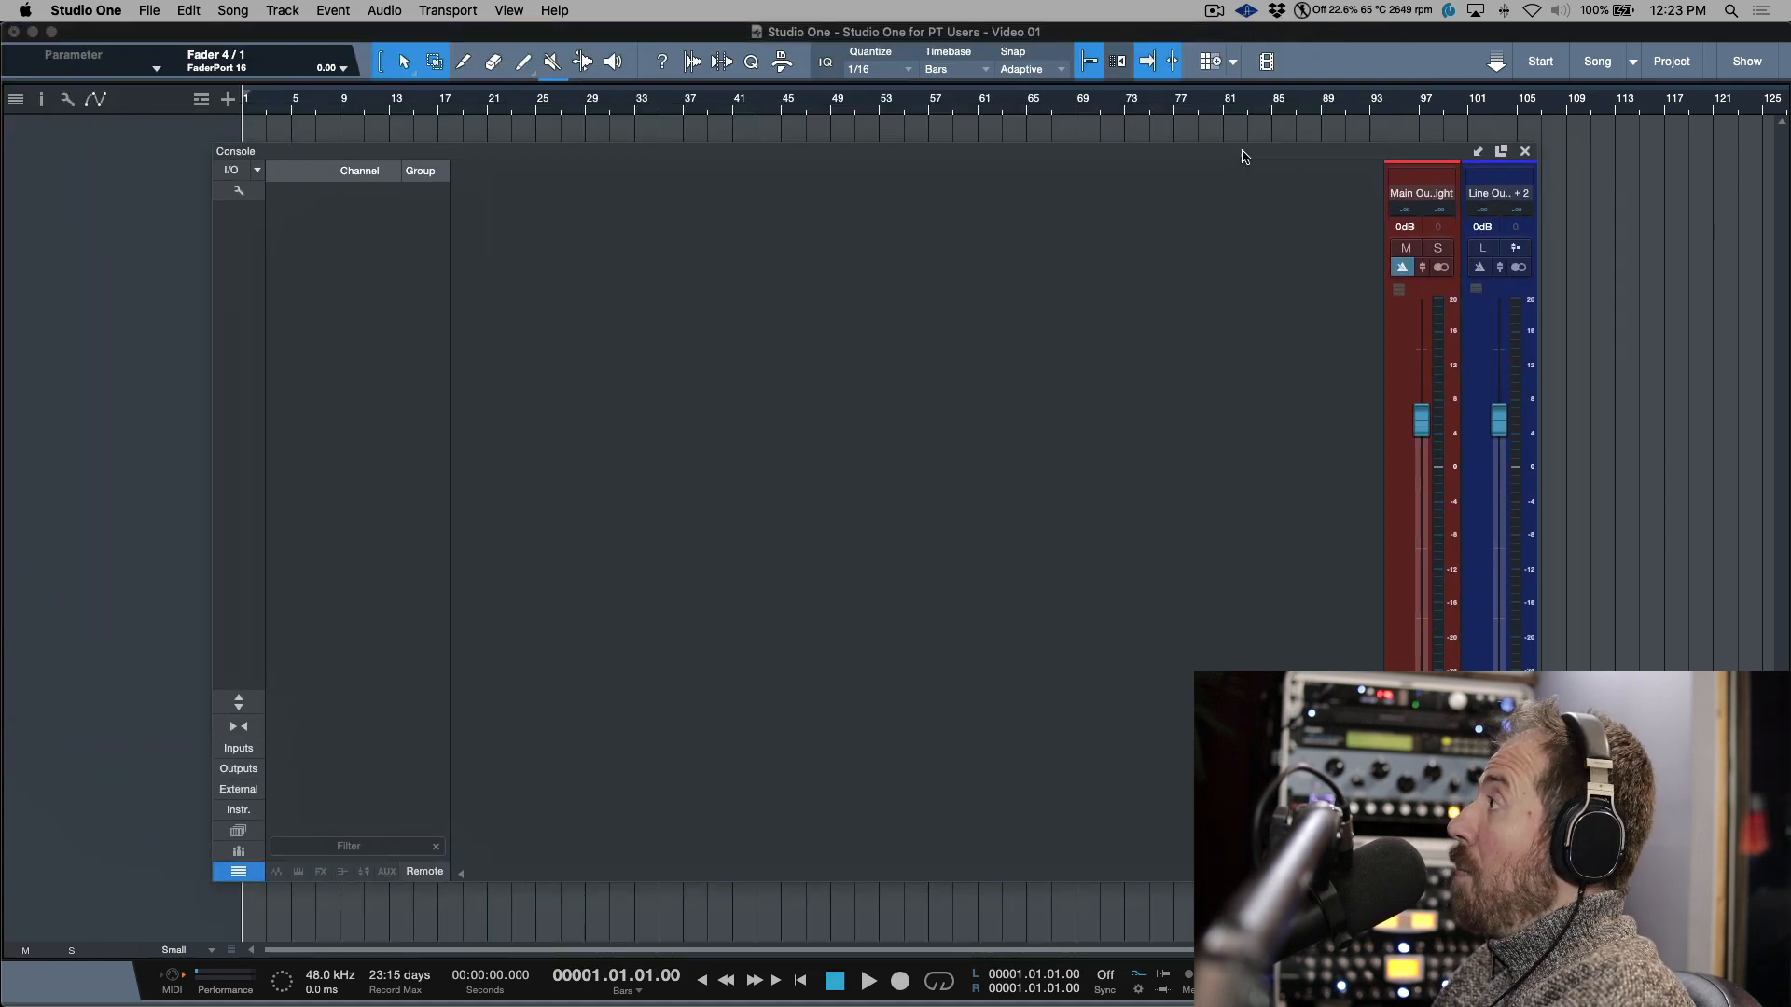
pyautogui.press('F3')
pyautogui.press('F3')
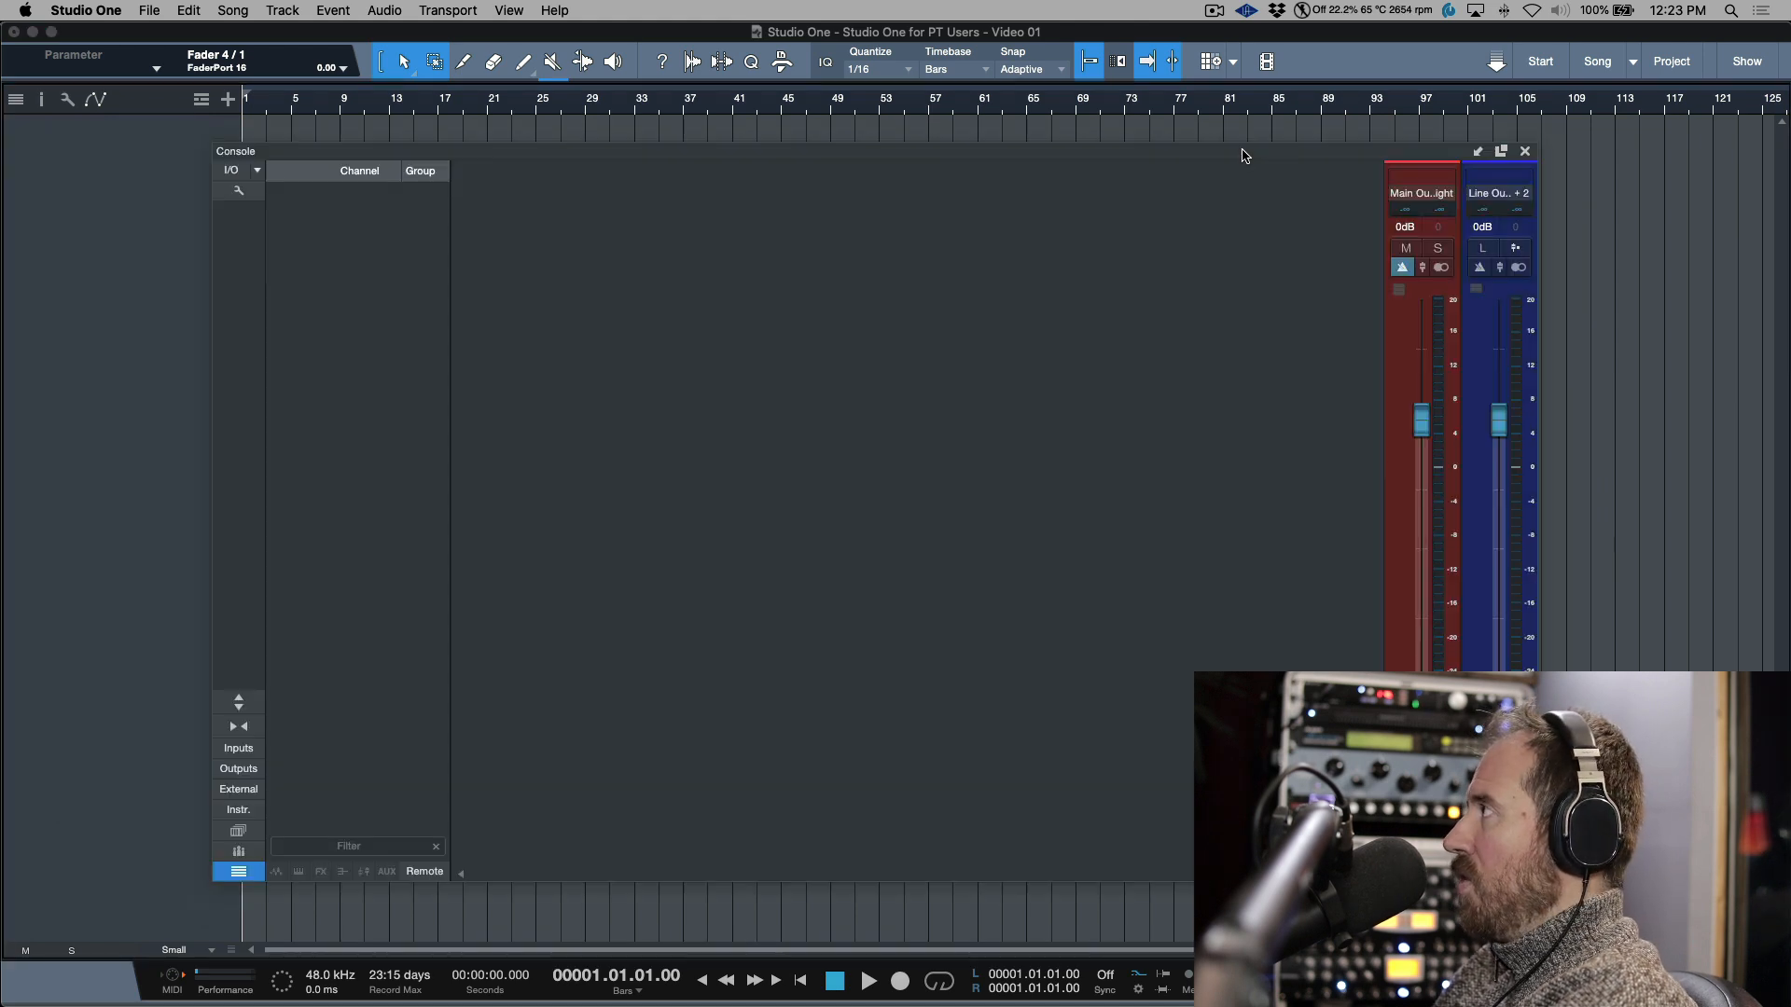
# - Dock the floating mix console back into the main window and open the browser
pyautogui.click(1479, 154)
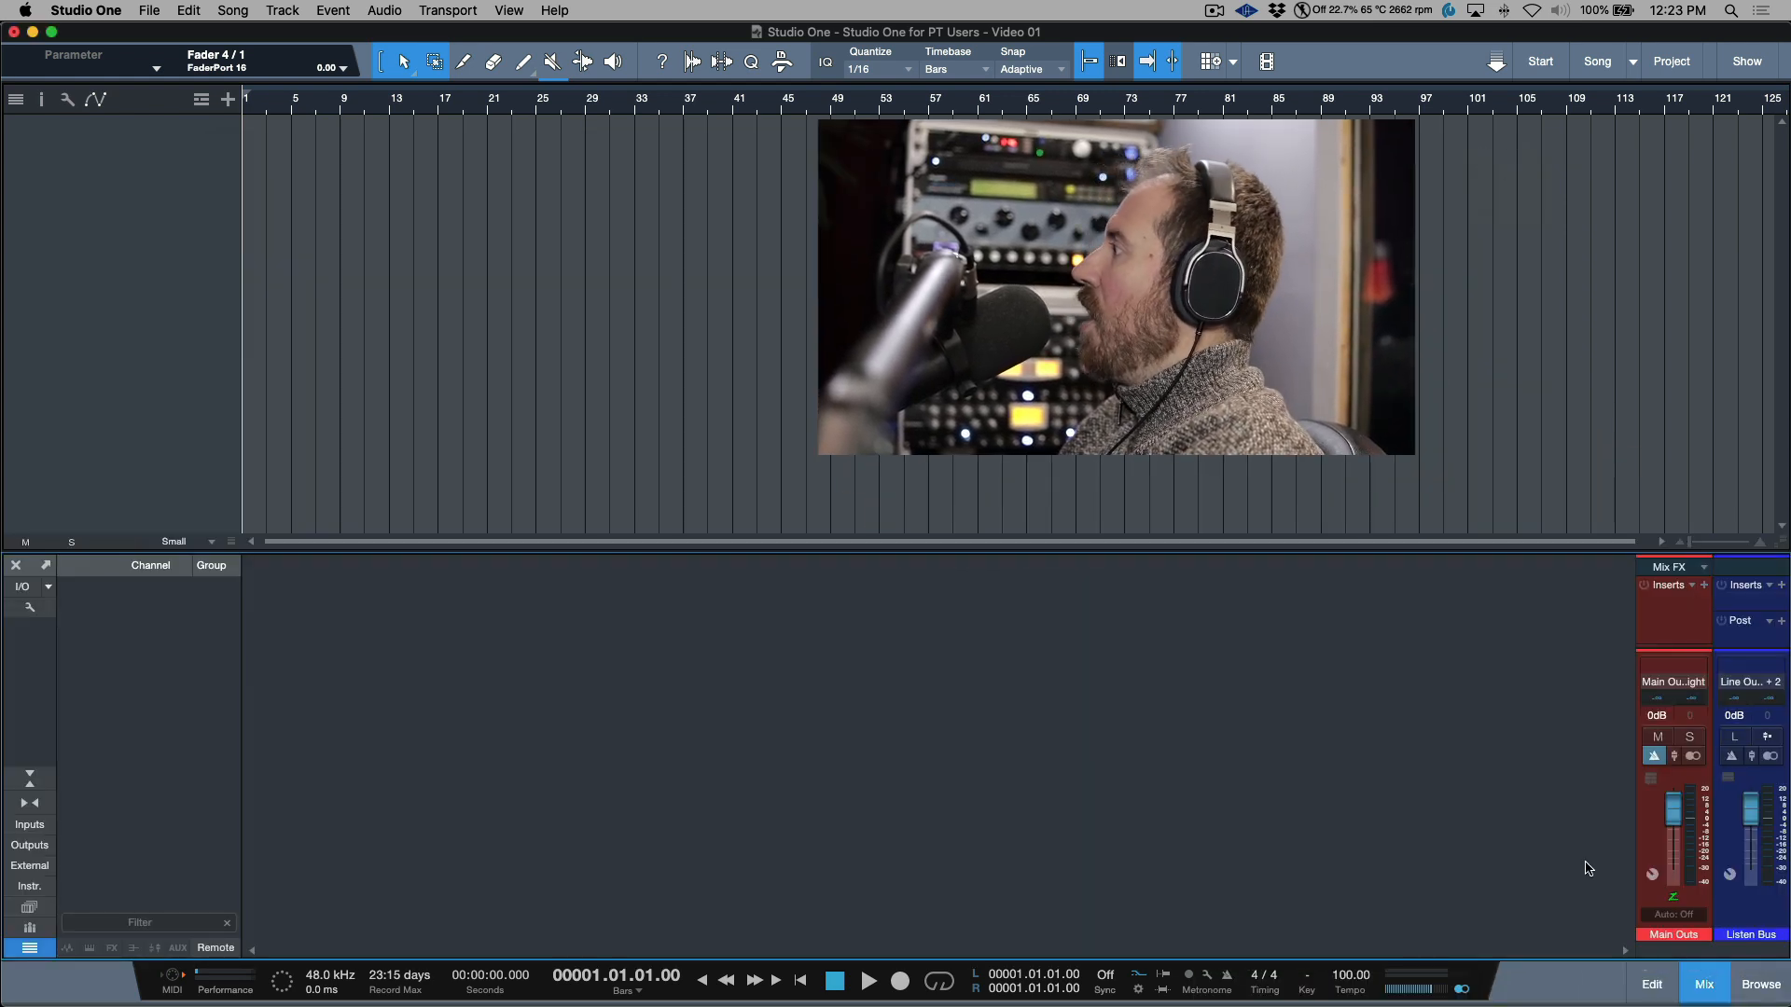
pyautogui.click(1761, 984)
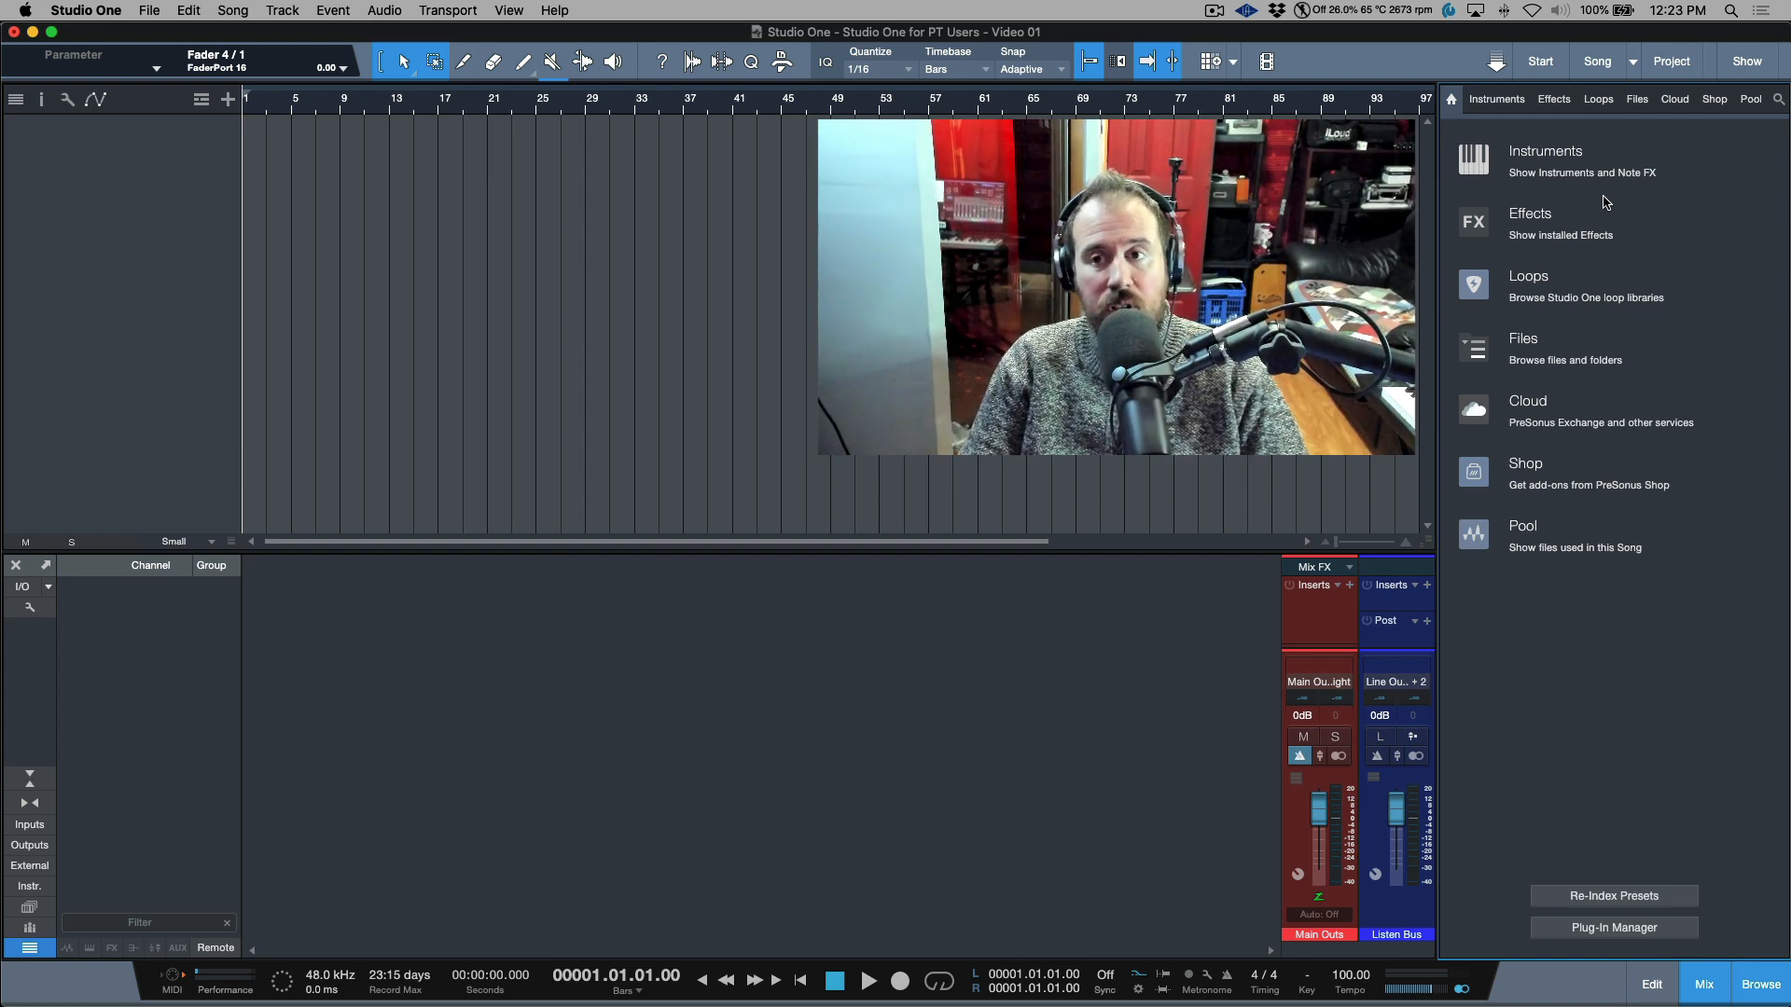
# - Look through the browser's Pool, Shop, Cloud, Files, Loops, Effects and Instruments sections, return to its home page, and close the browser
pyautogui.click(1751, 100)
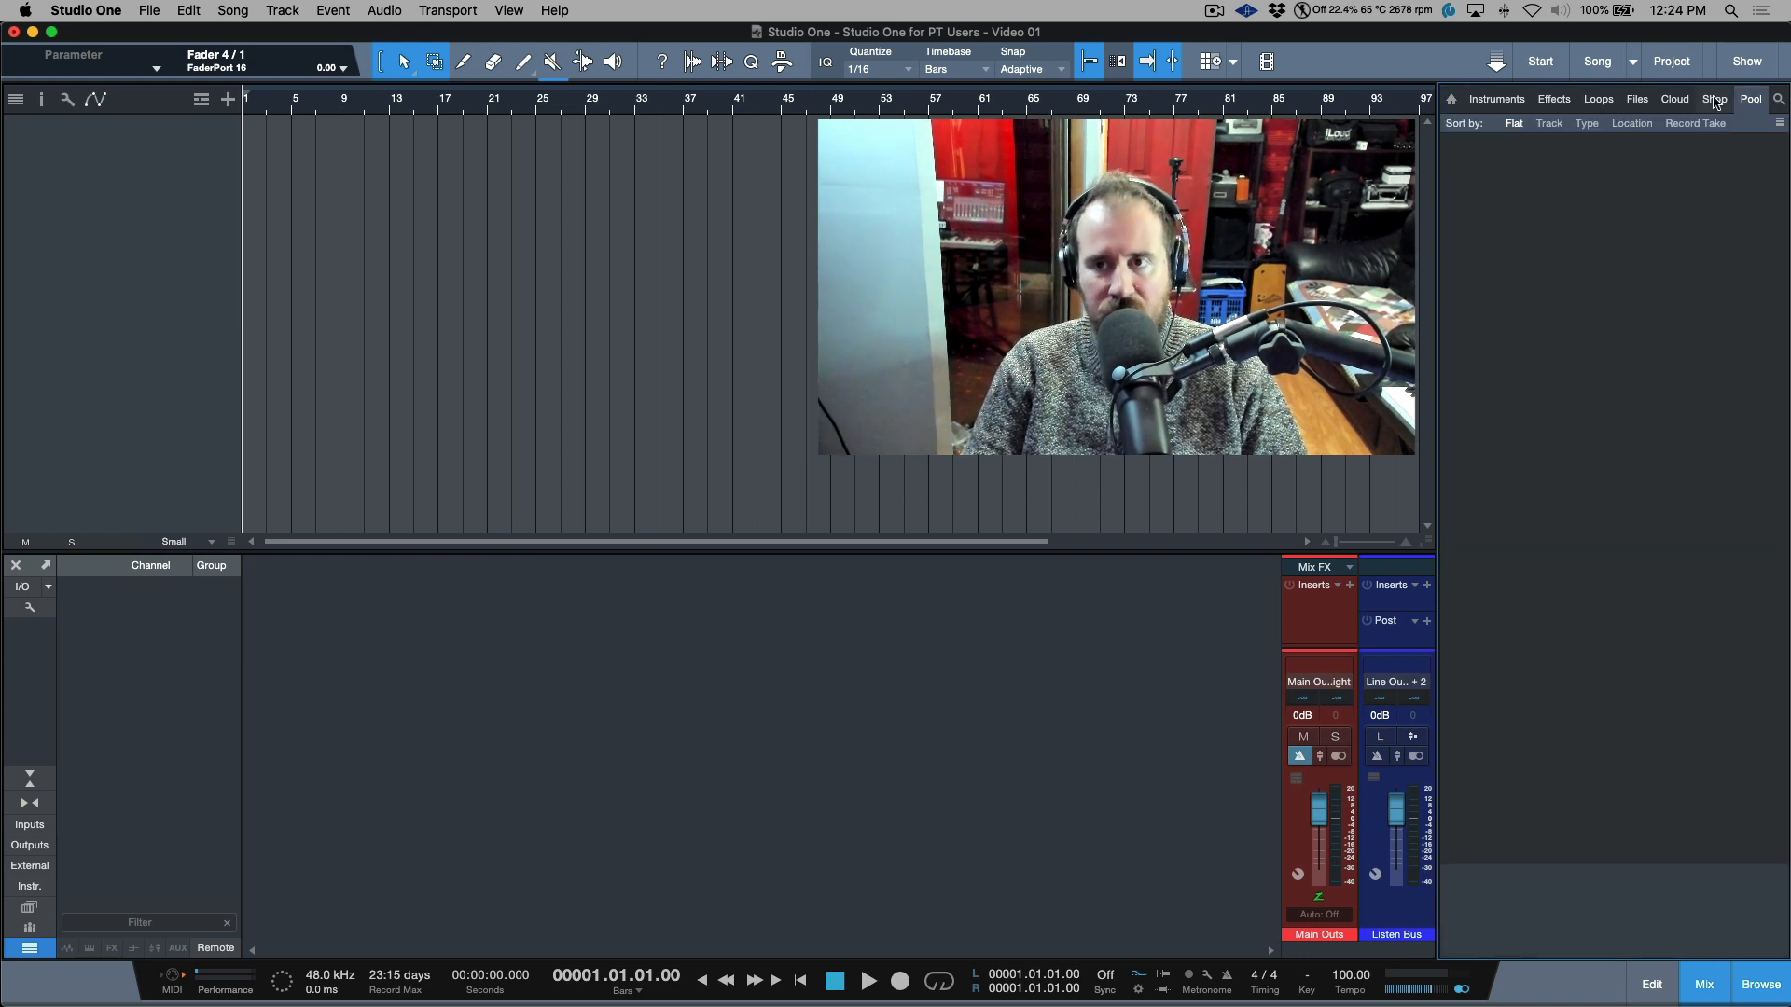
pyautogui.click(1714, 100)
pyautogui.click(1676, 100)
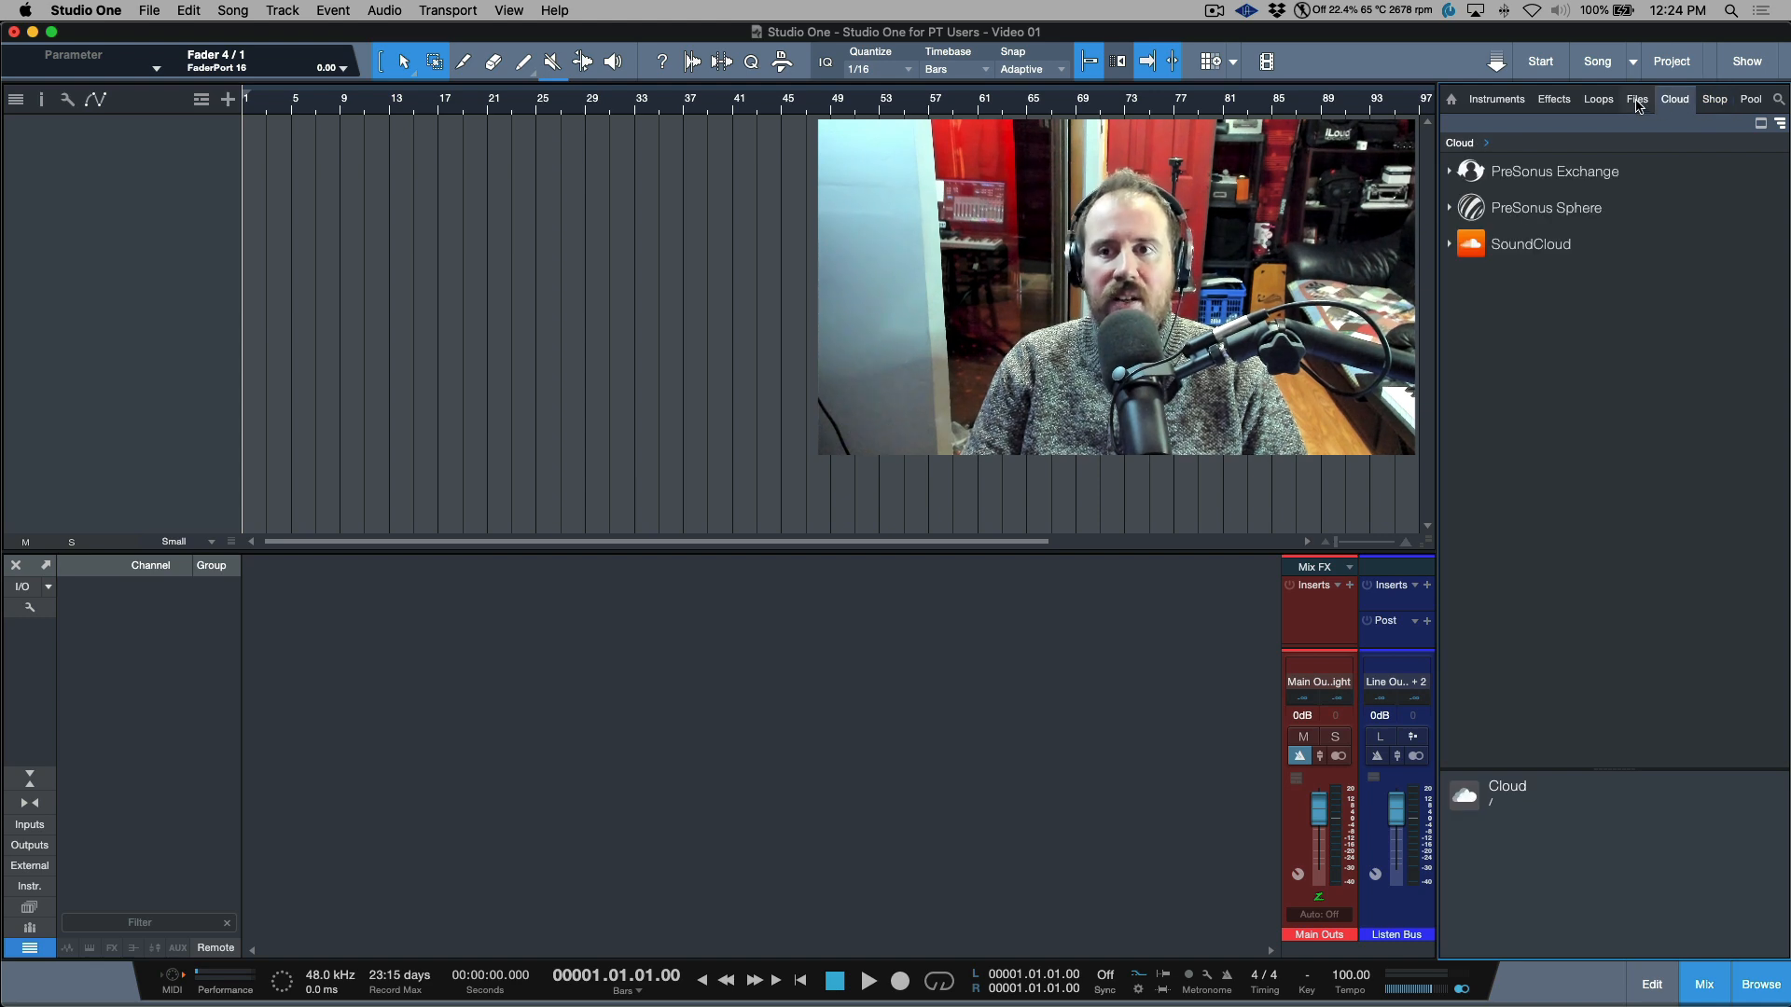
pyautogui.click(1637, 100)
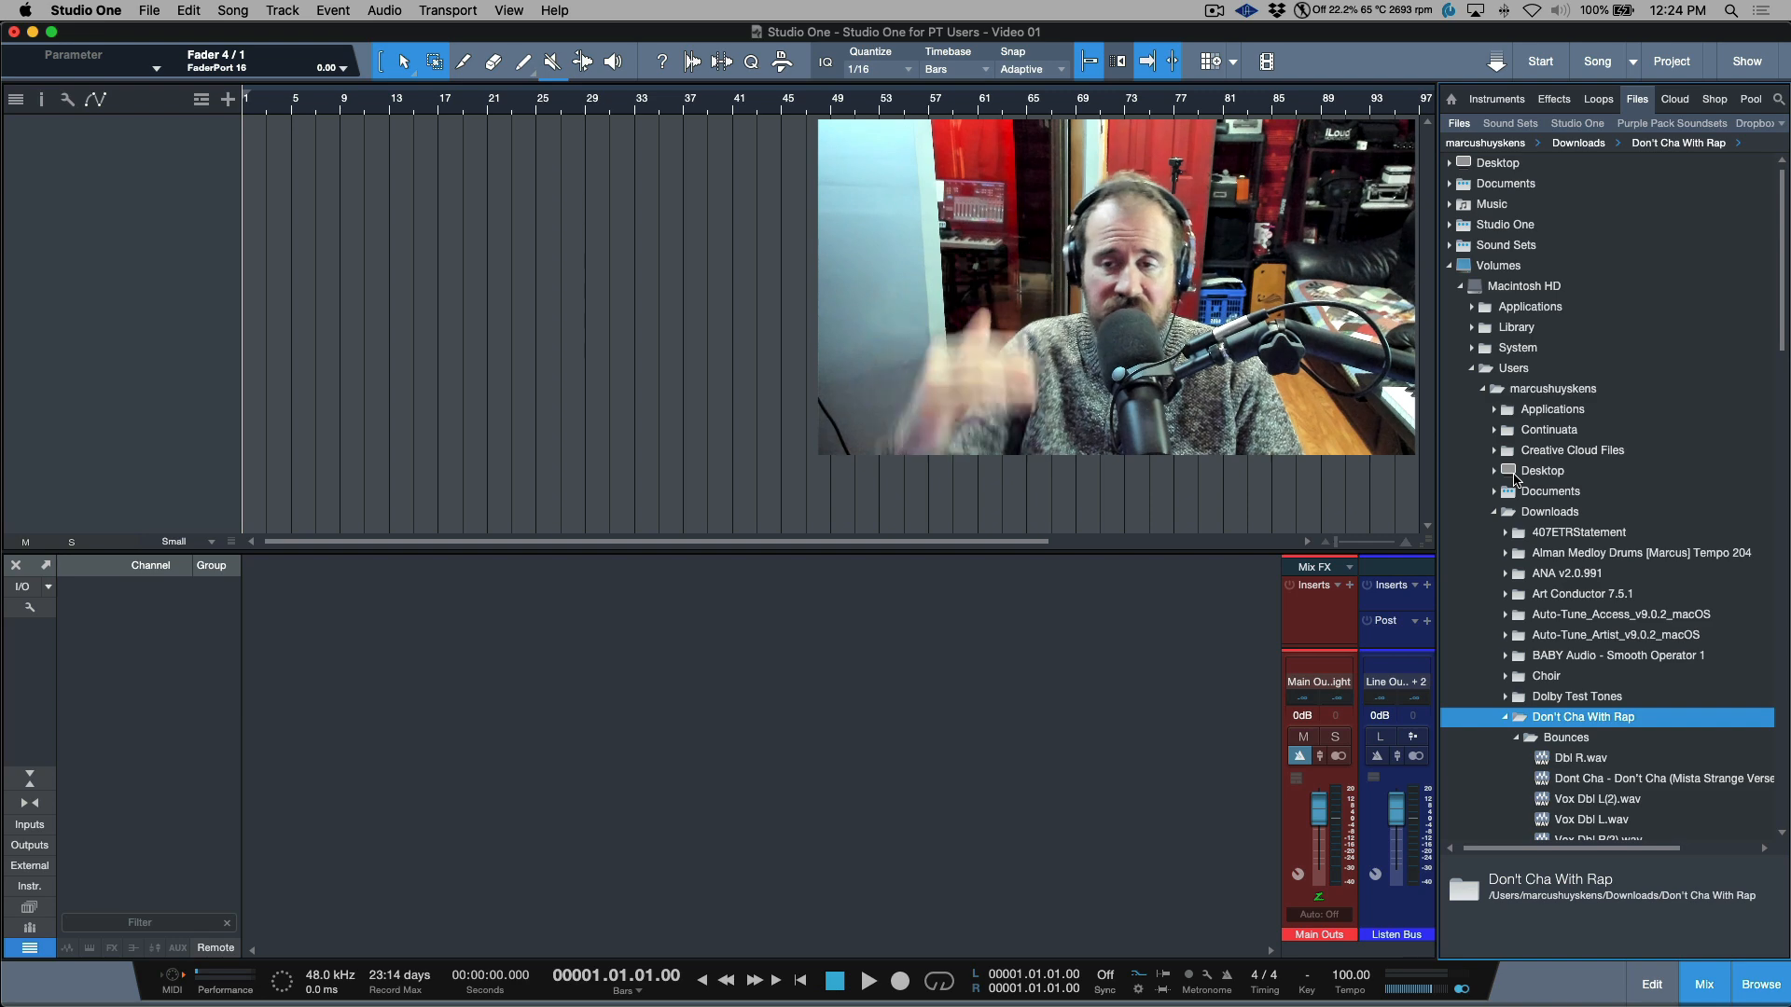
pyautogui.click(1597, 100)
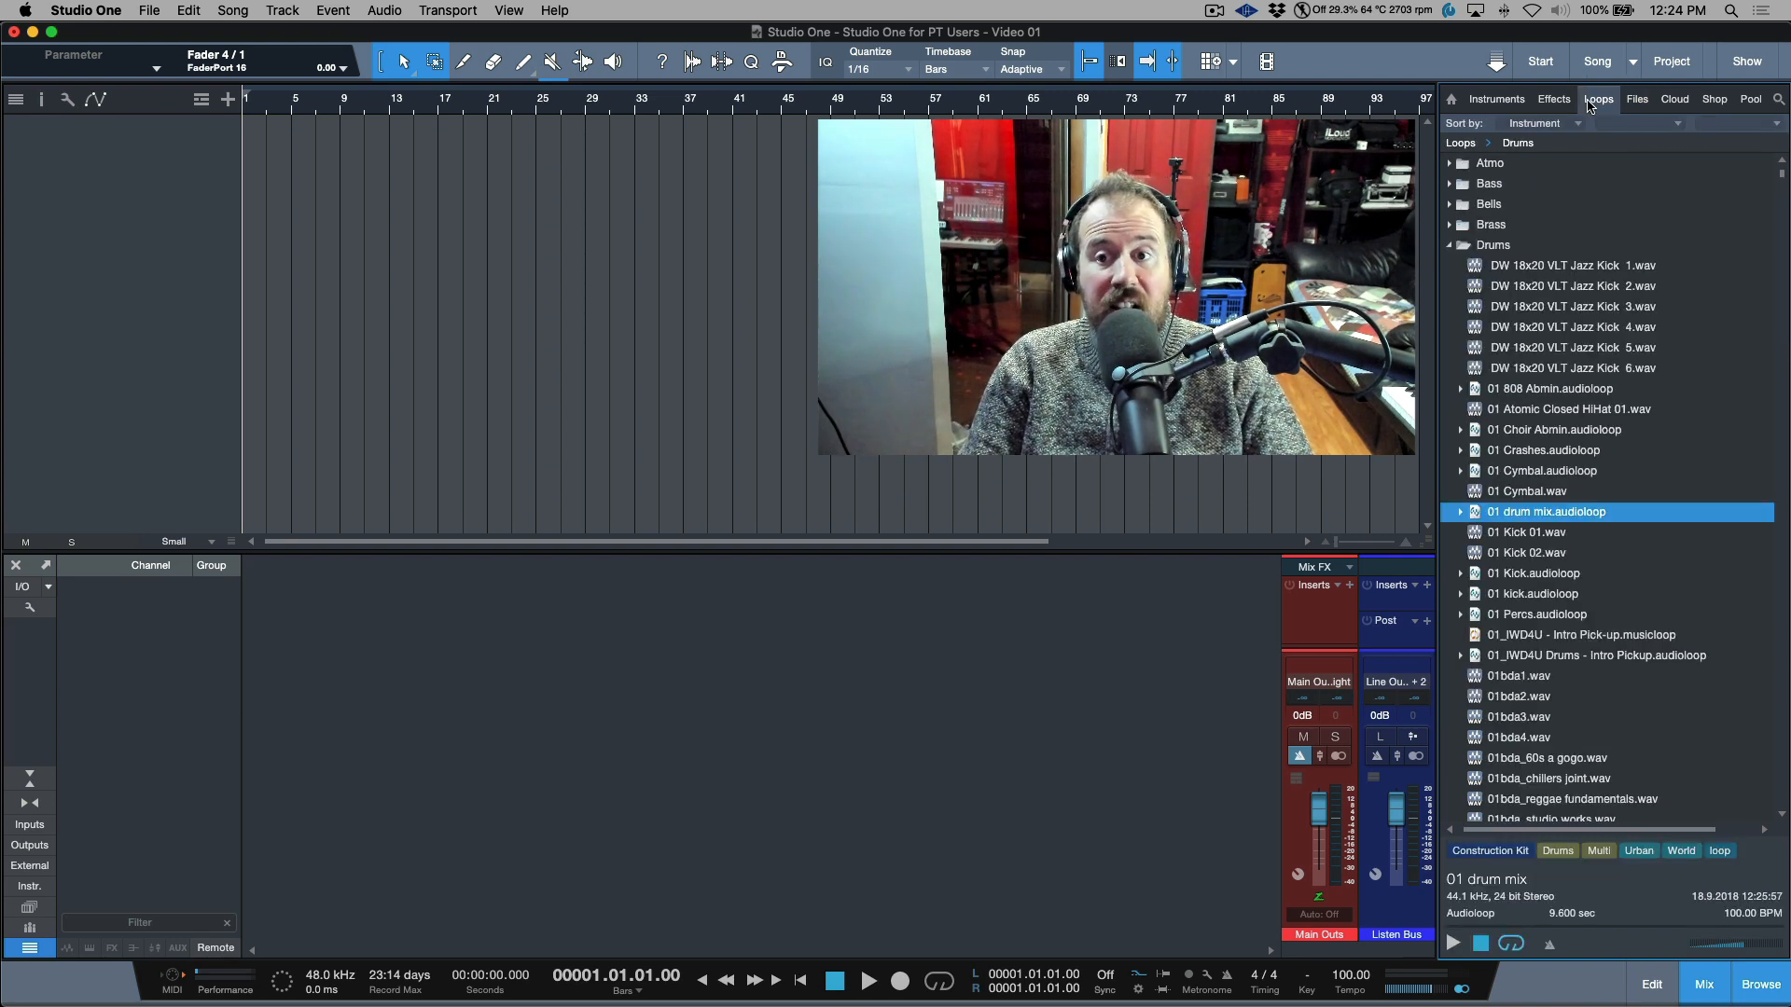
pyautogui.click(1556, 101)
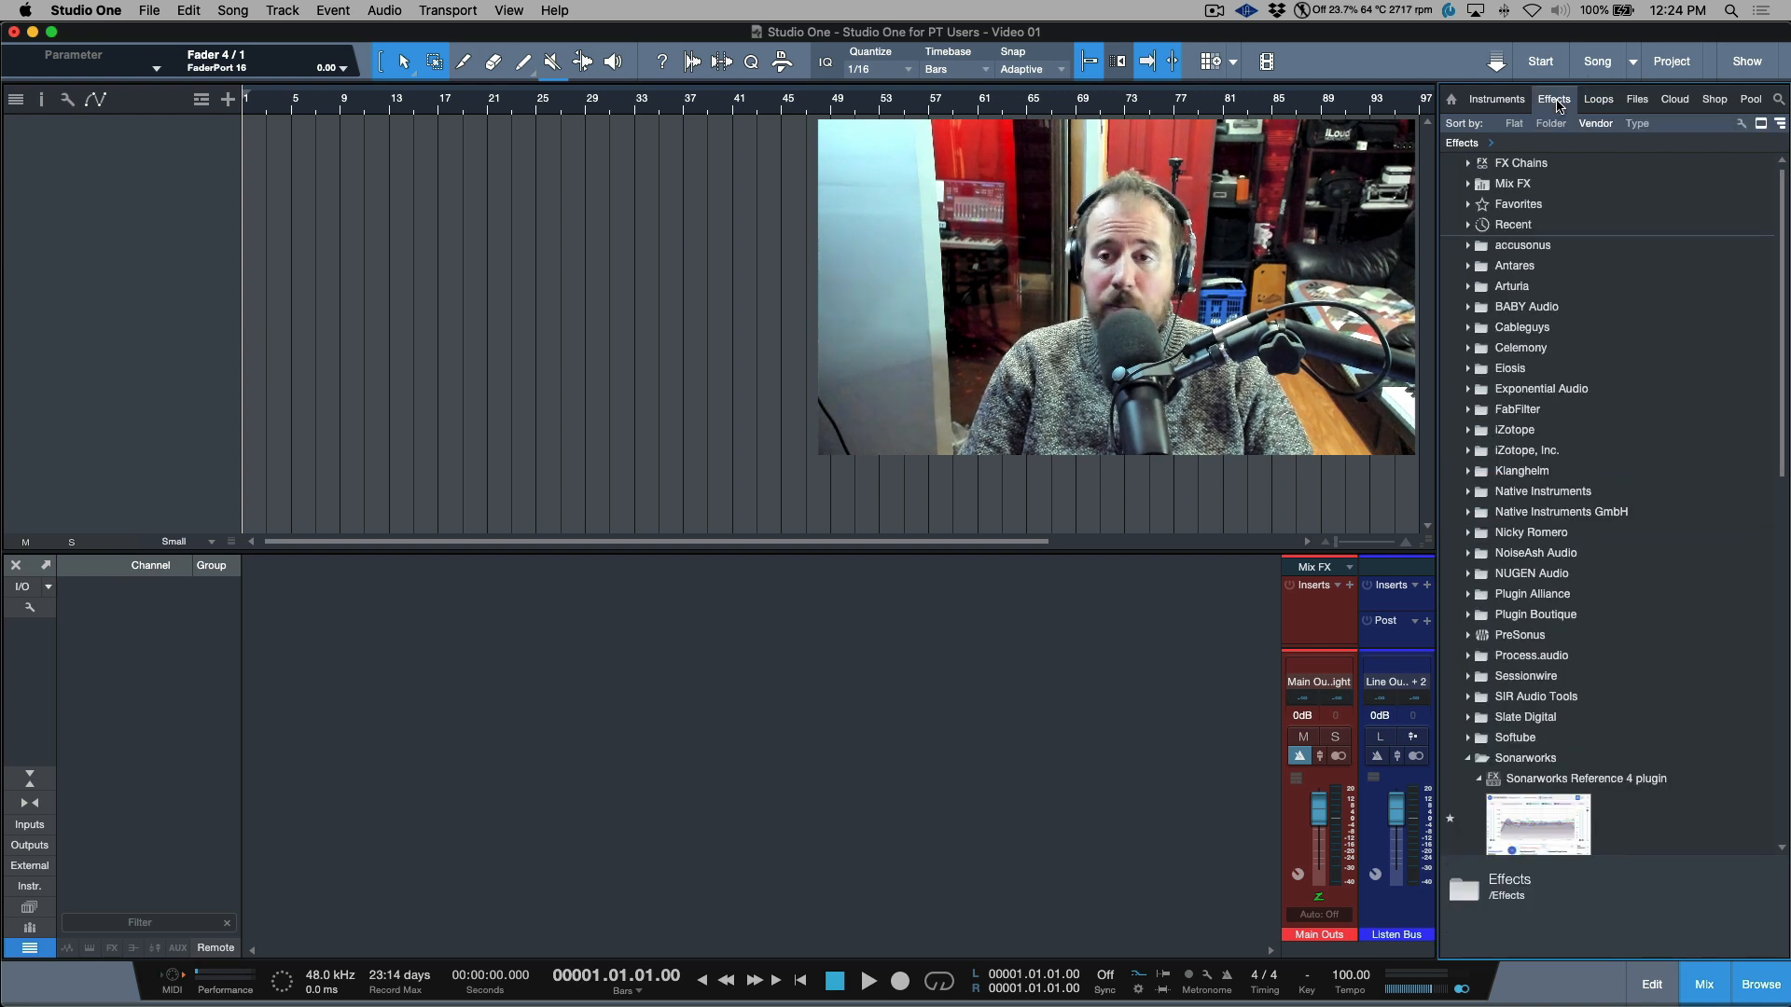
pyautogui.click(1500, 103)
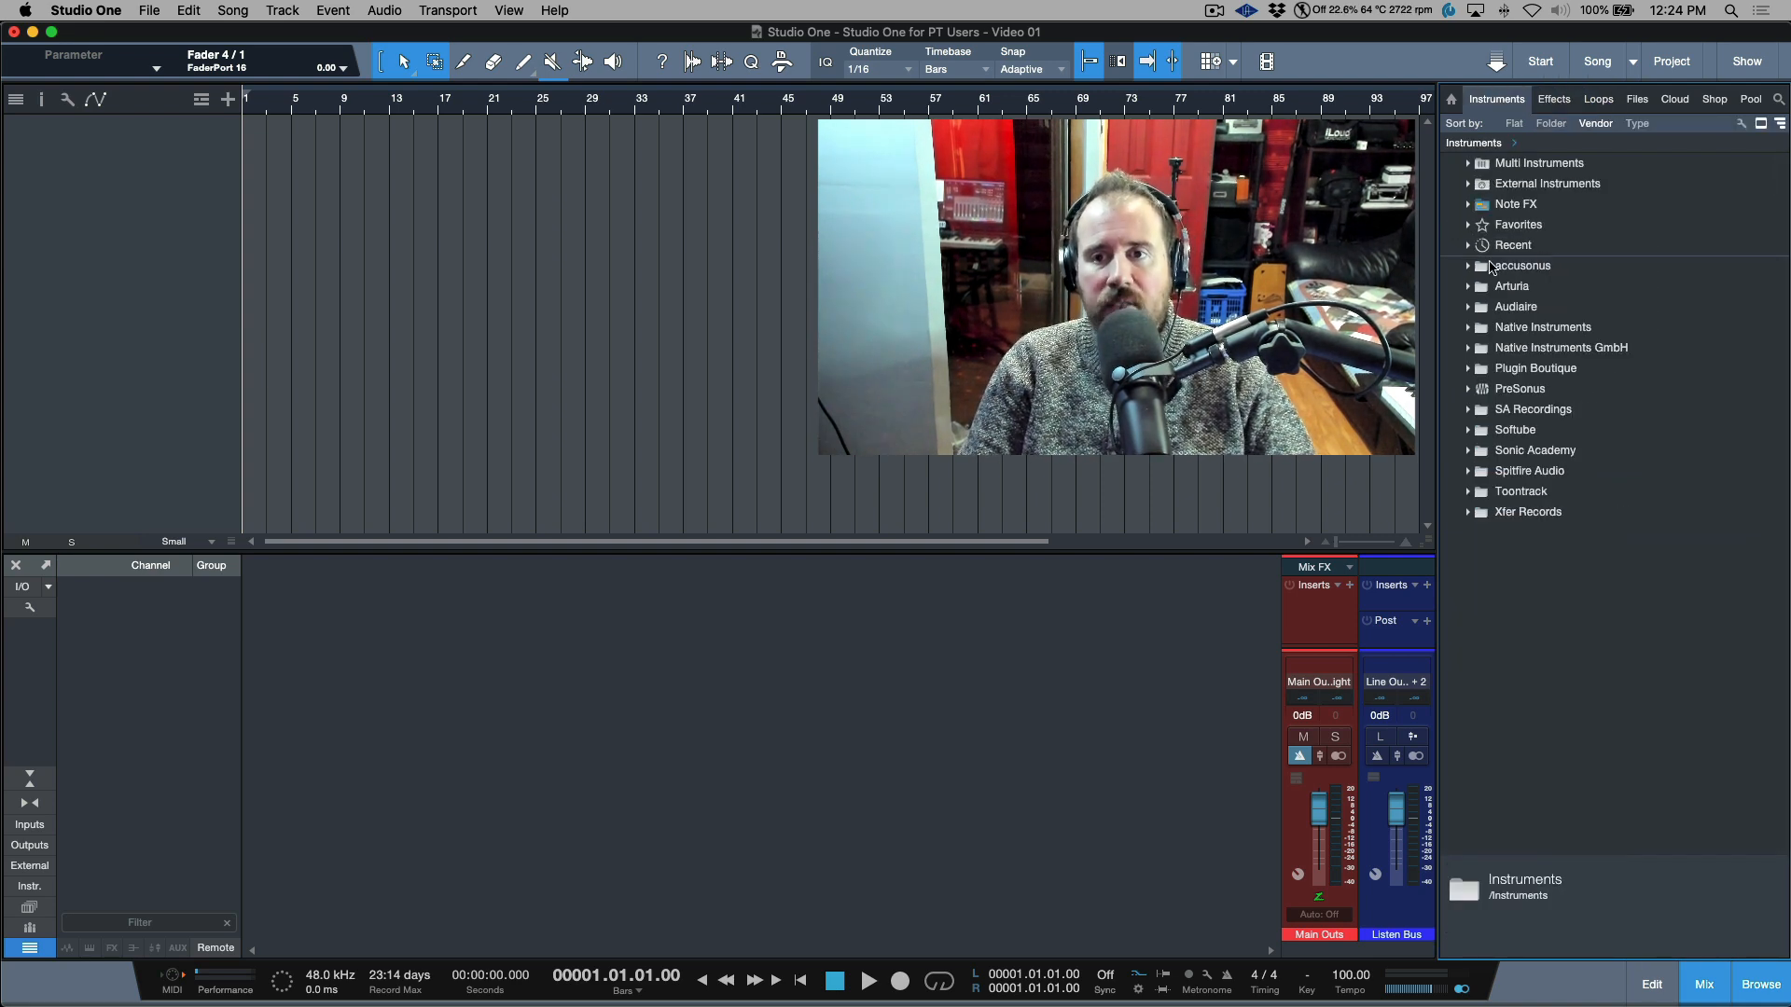
pyautogui.click(1453, 102)
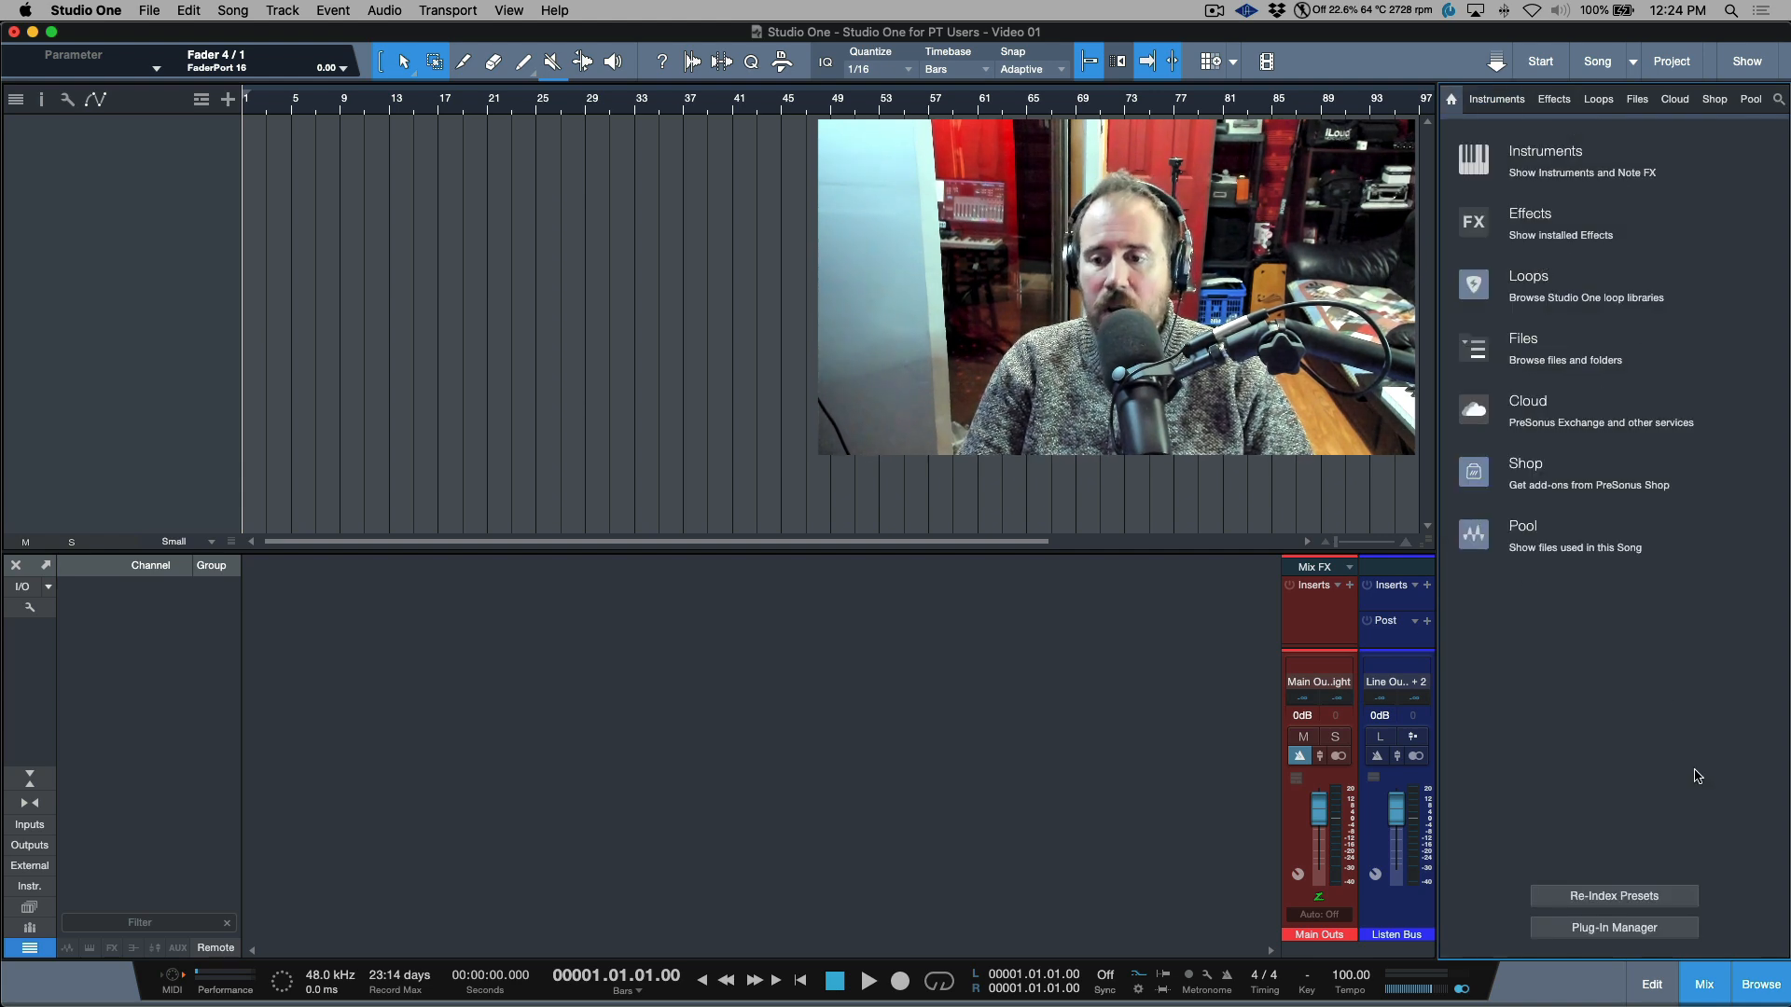
pyautogui.click(1770, 983)
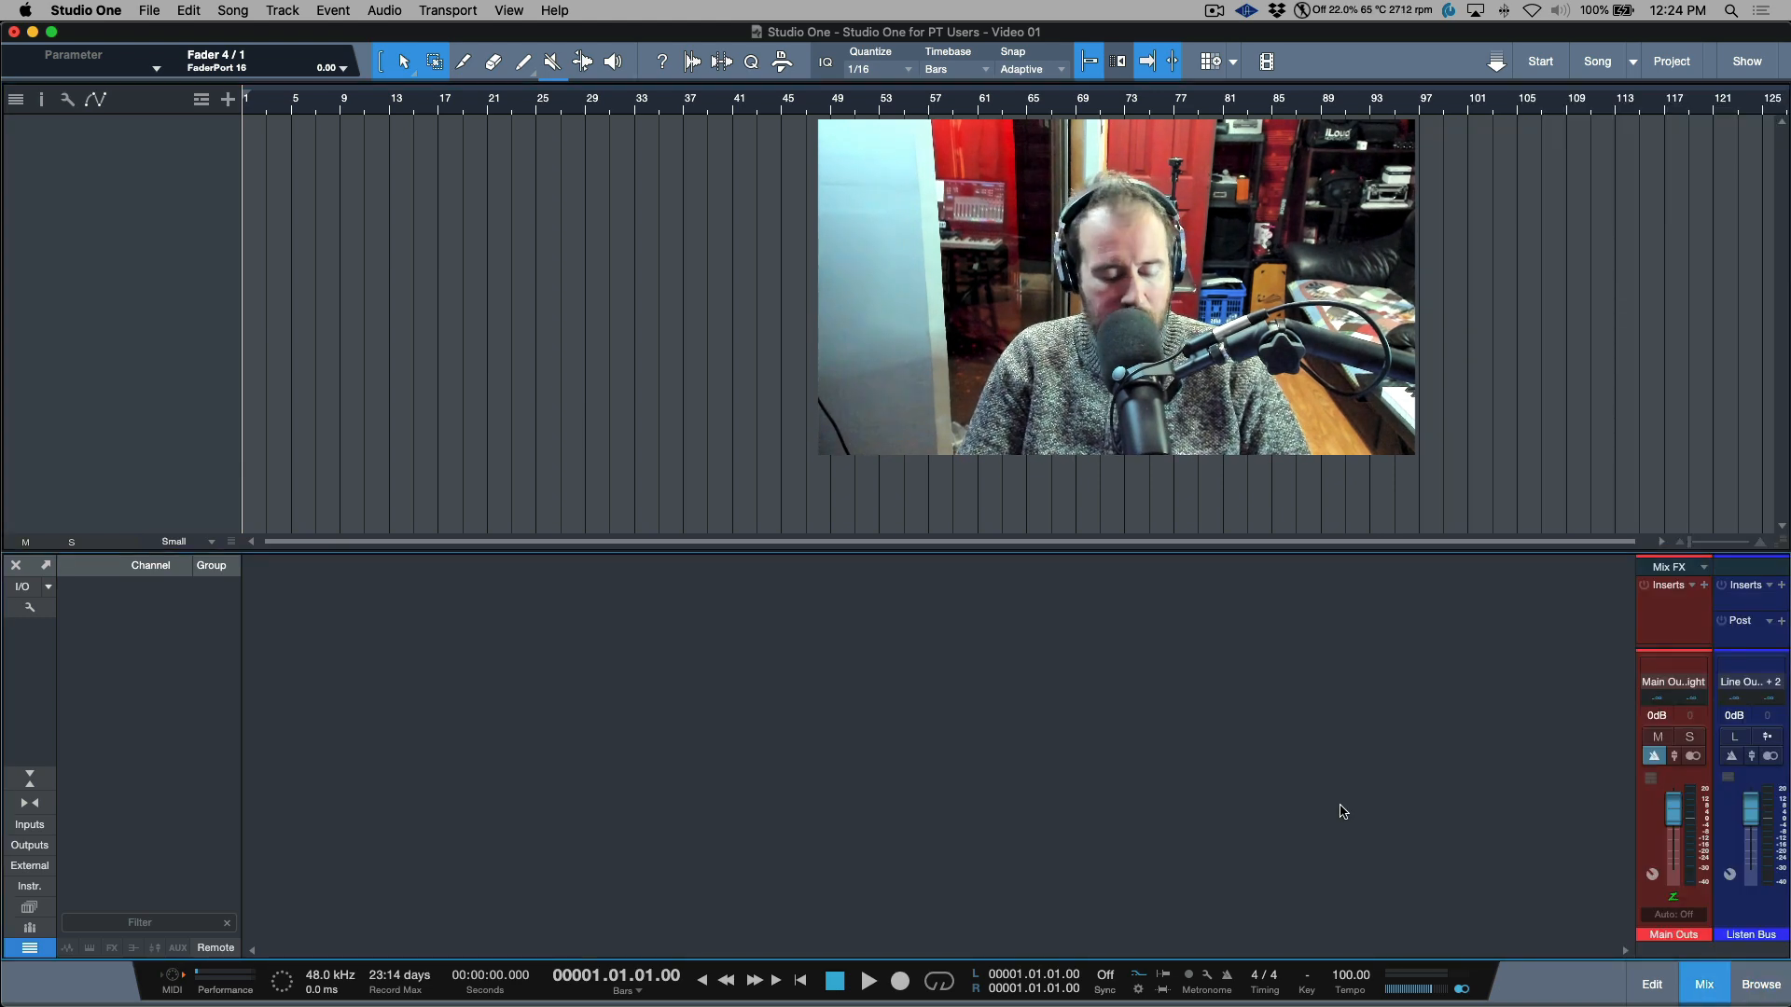
# - Switch to Pro Tools, show the Edit window, and examine the channel format, track type and timebase options for creating new tracks
pyautogui.press('super+Tab')
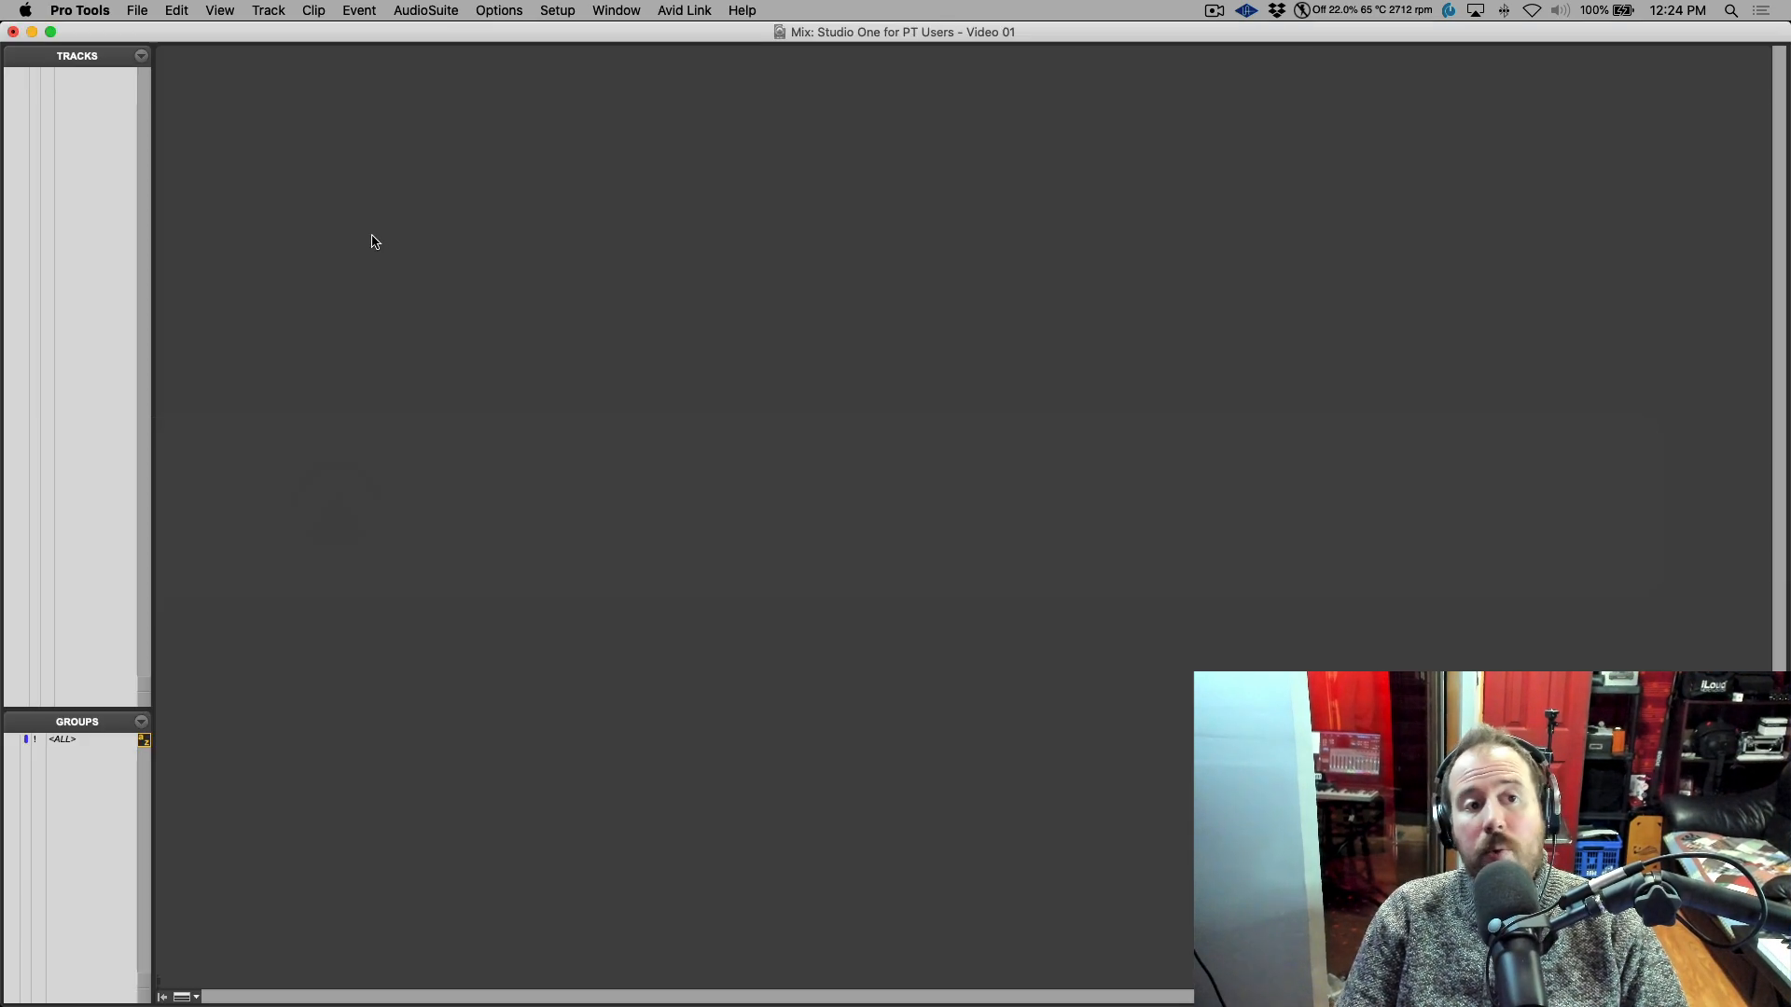
pyautogui.press('super+equal')
pyautogui.press('super+shift+n')
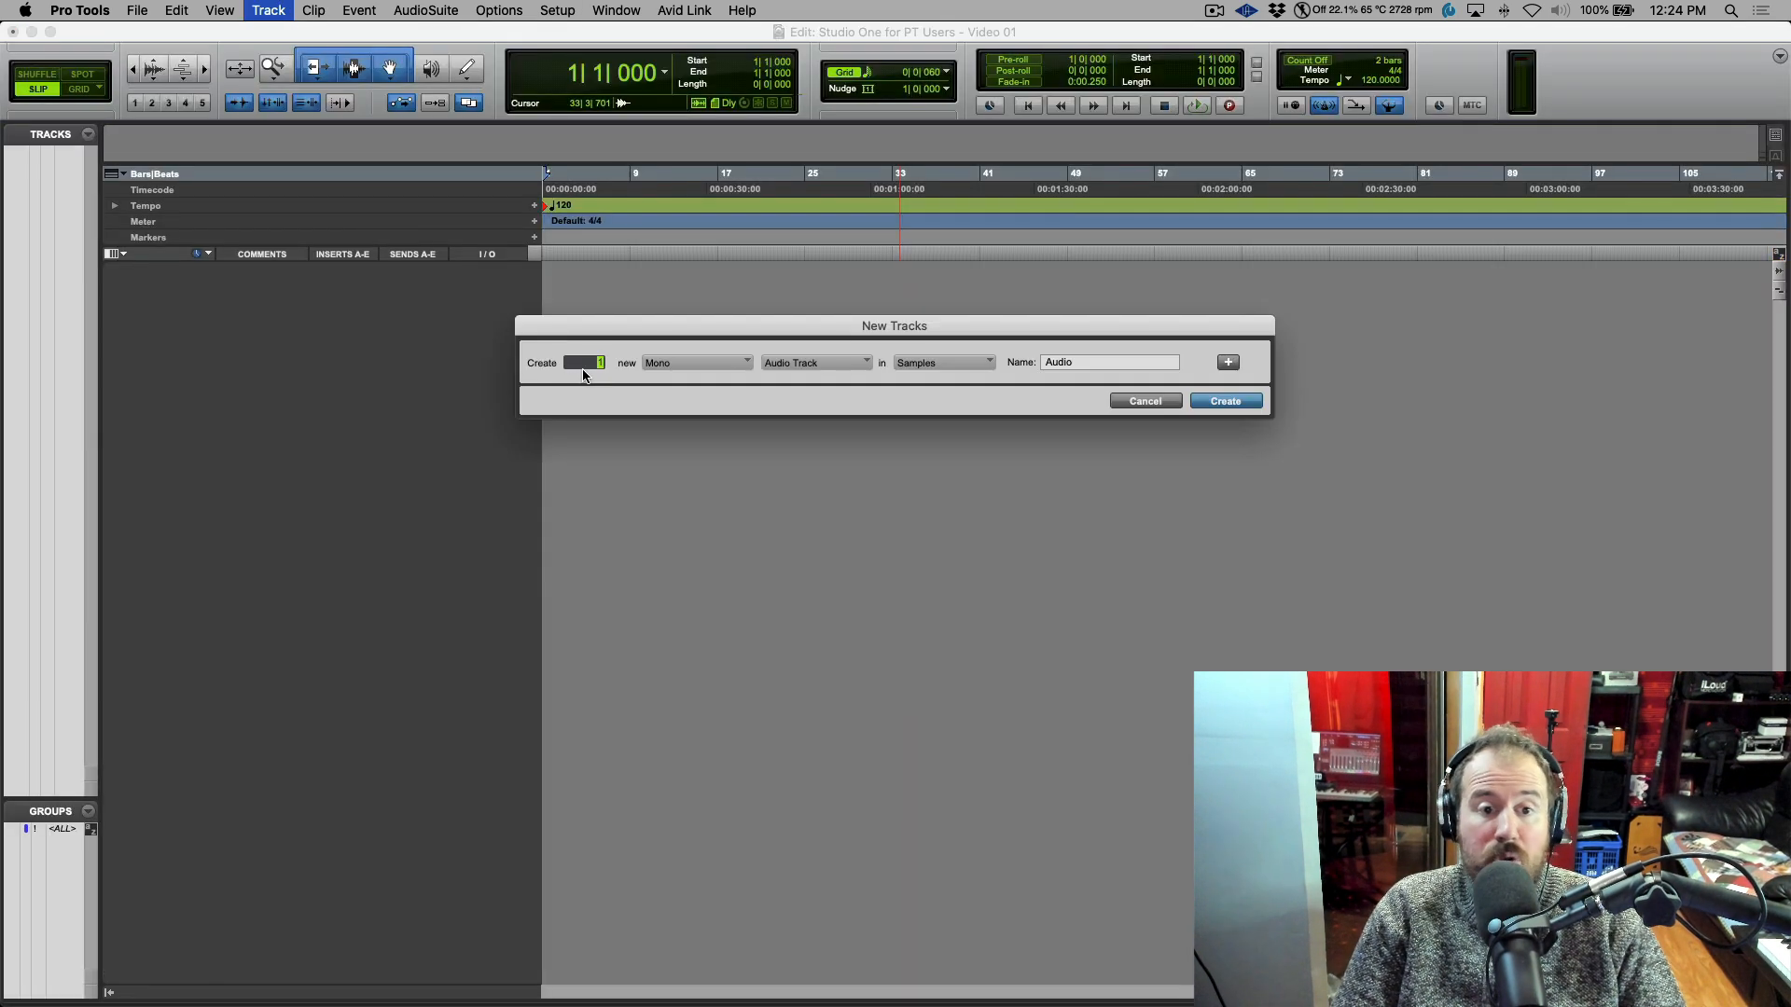
pyautogui.click(684, 366)
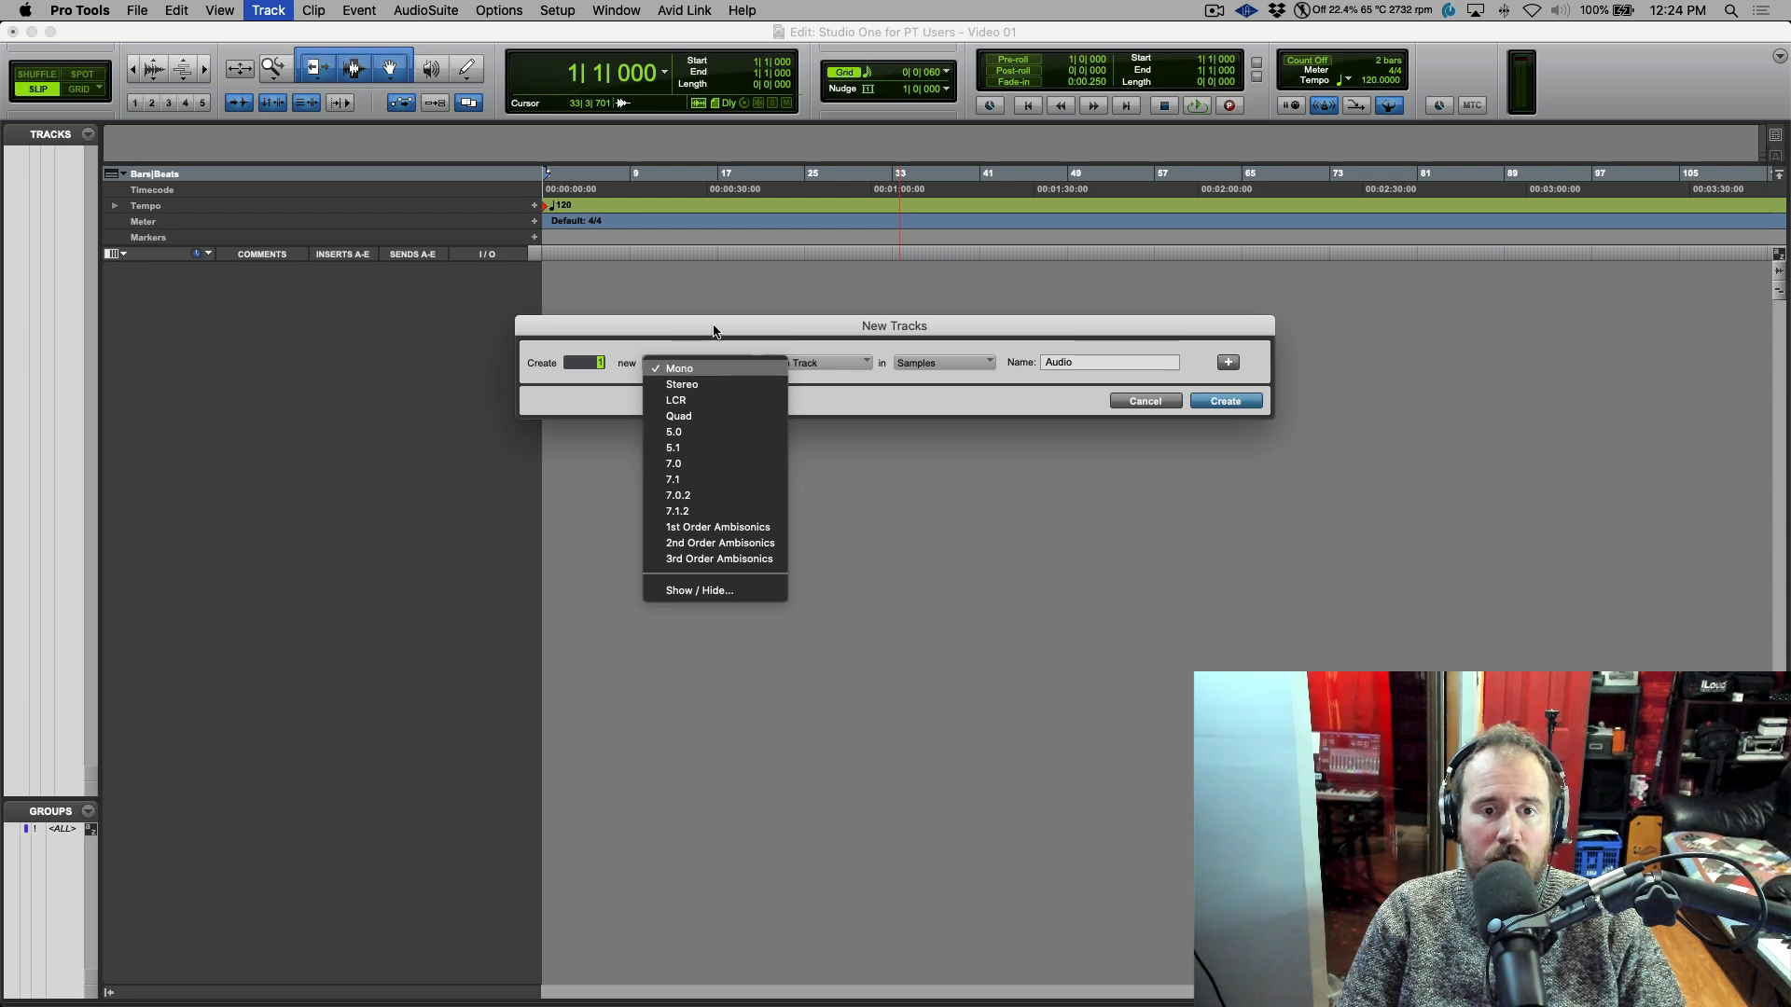
pyautogui.click(714, 326)
pyautogui.click(828, 368)
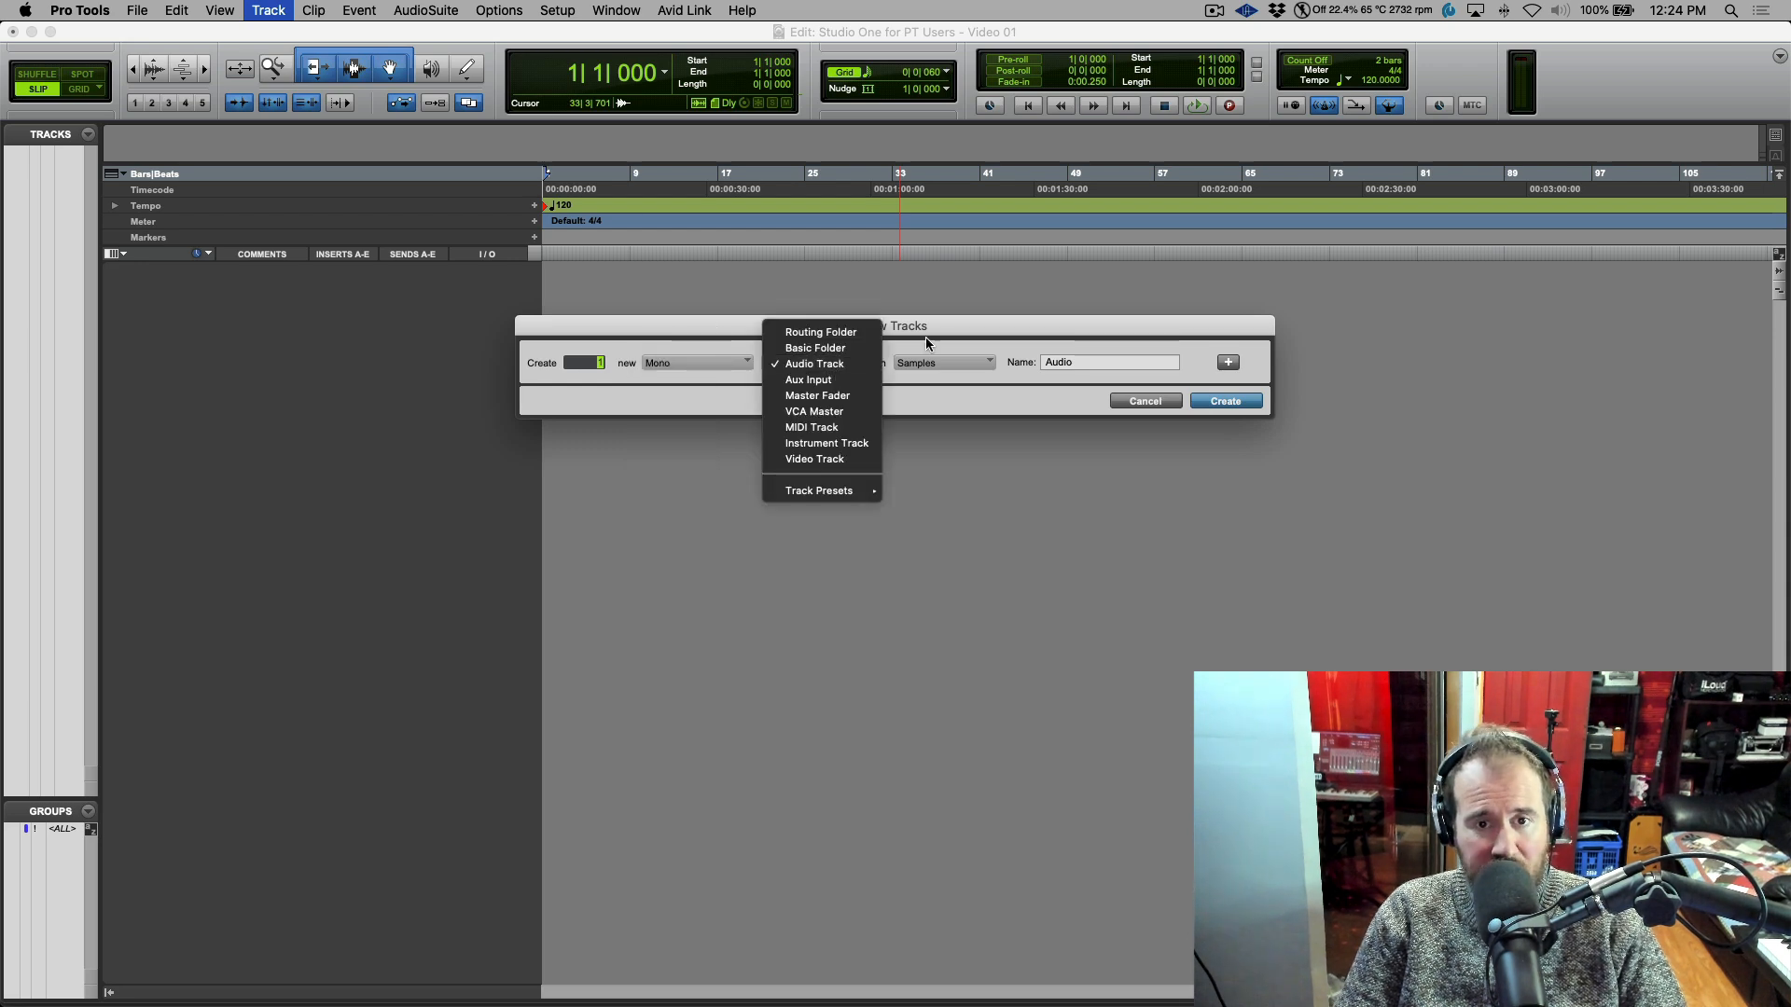
pyautogui.click(916, 364)
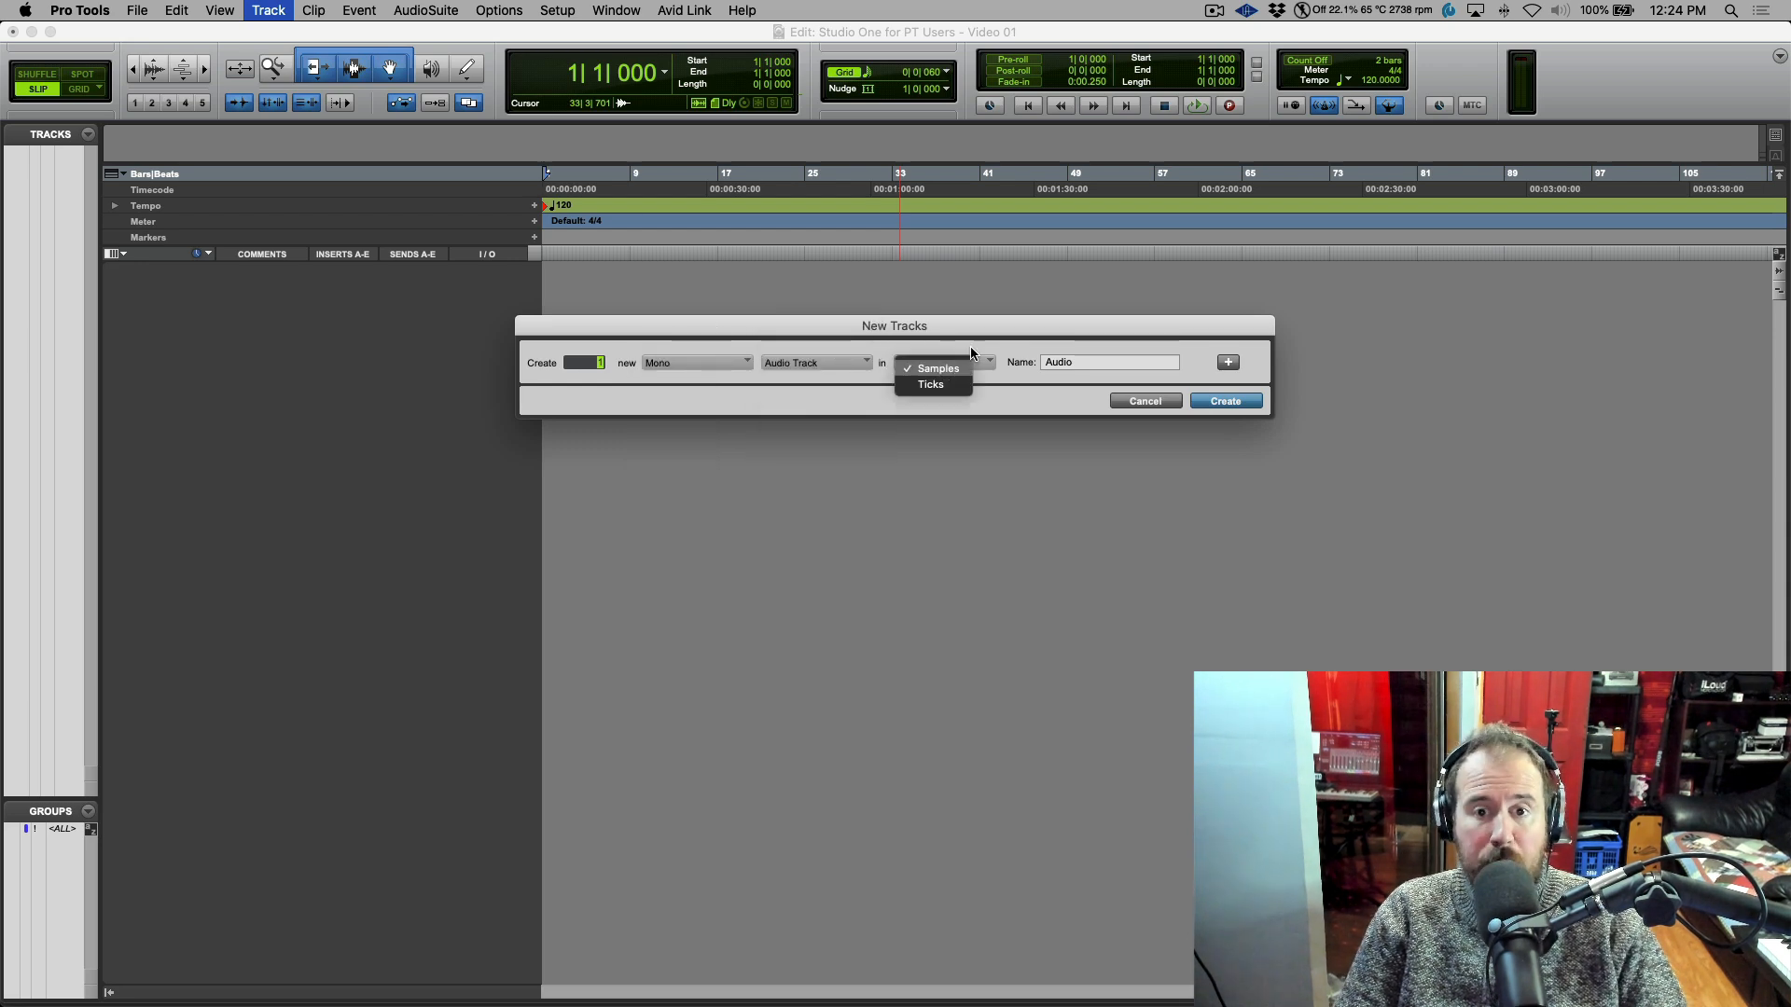
pyautogui.click(966, 363)
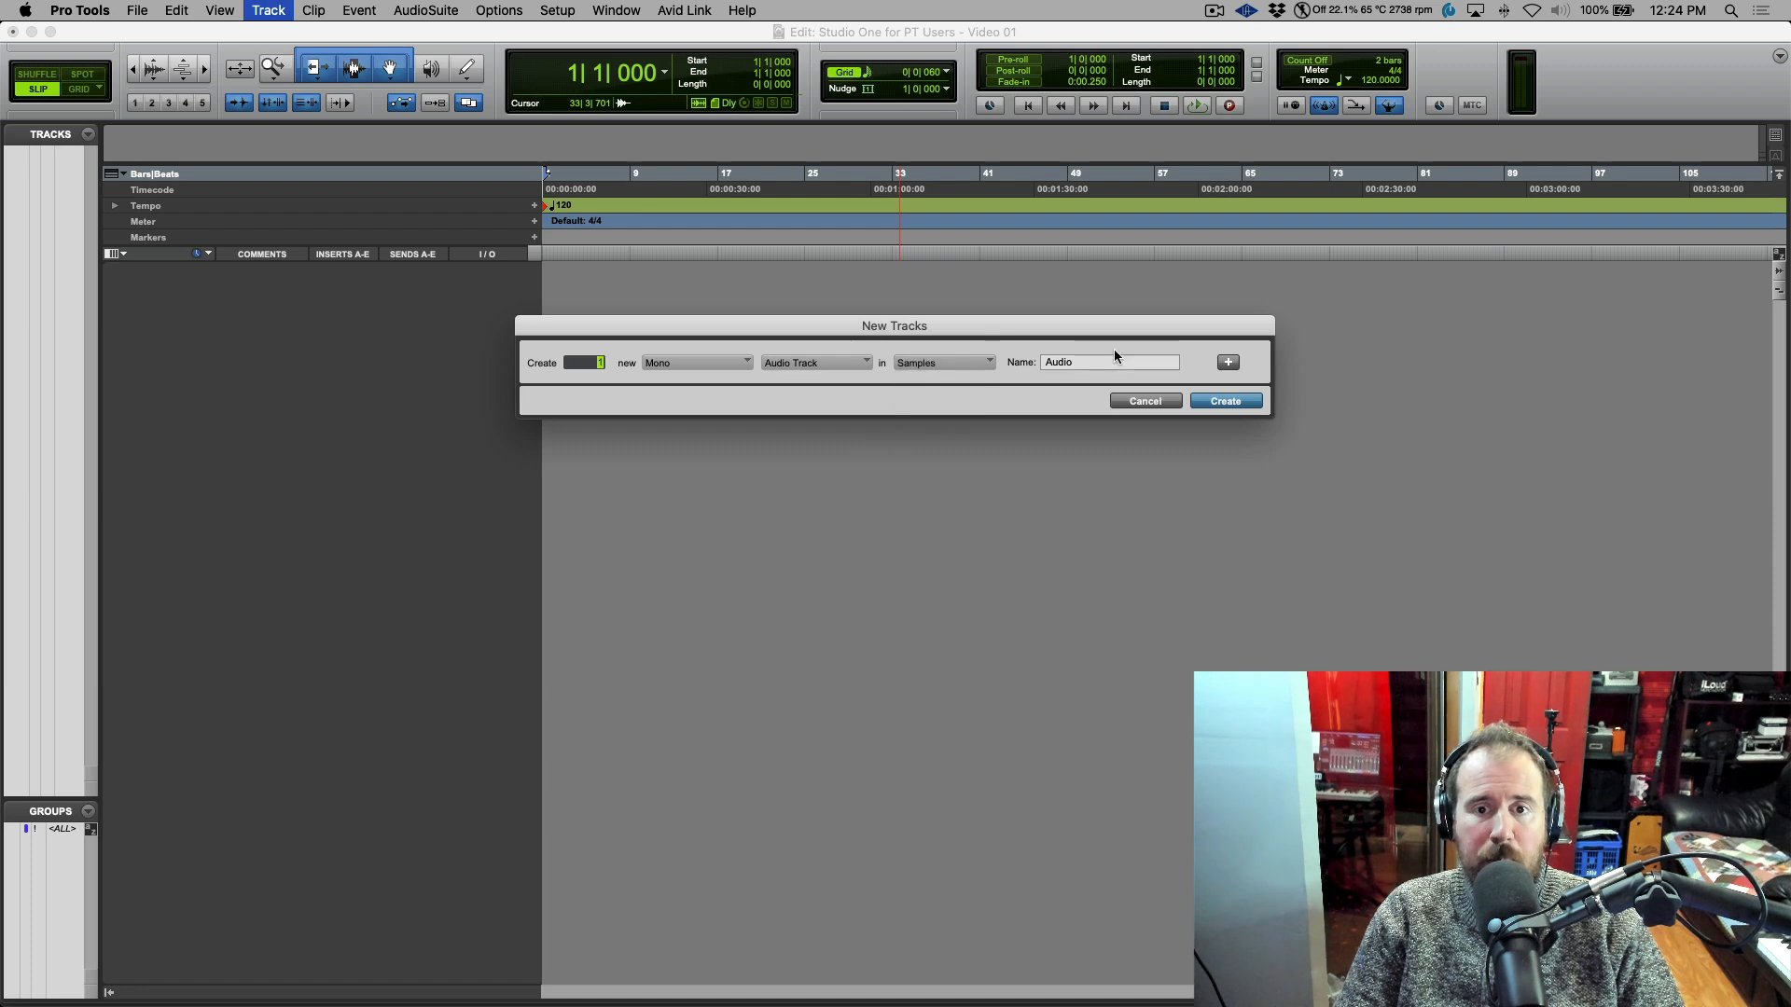
# - Add four more track rows to the New Tracks setup and cancel it without creating any tracks
pyautogui.click(1230, 362)
pyautogui.click(1230, 362)
pyautogui.click(1230, 362)
pyautogui.click(1230, 362)
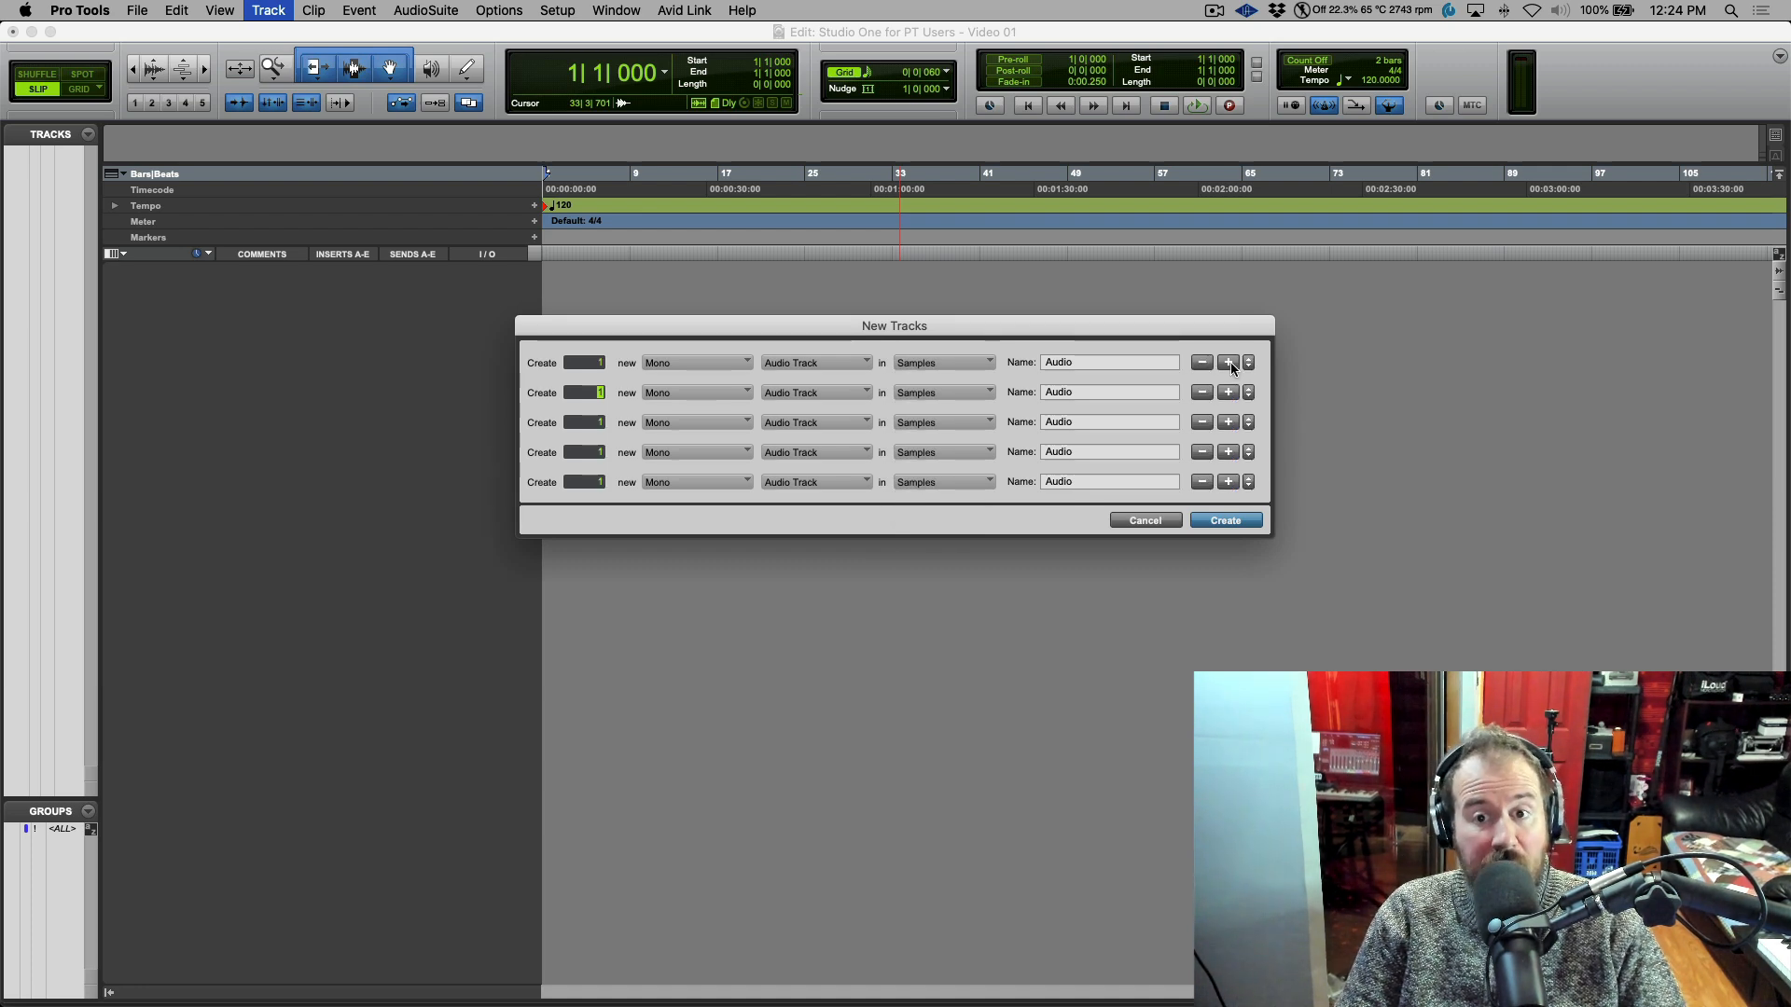
pyautogui.click(1146, 520)
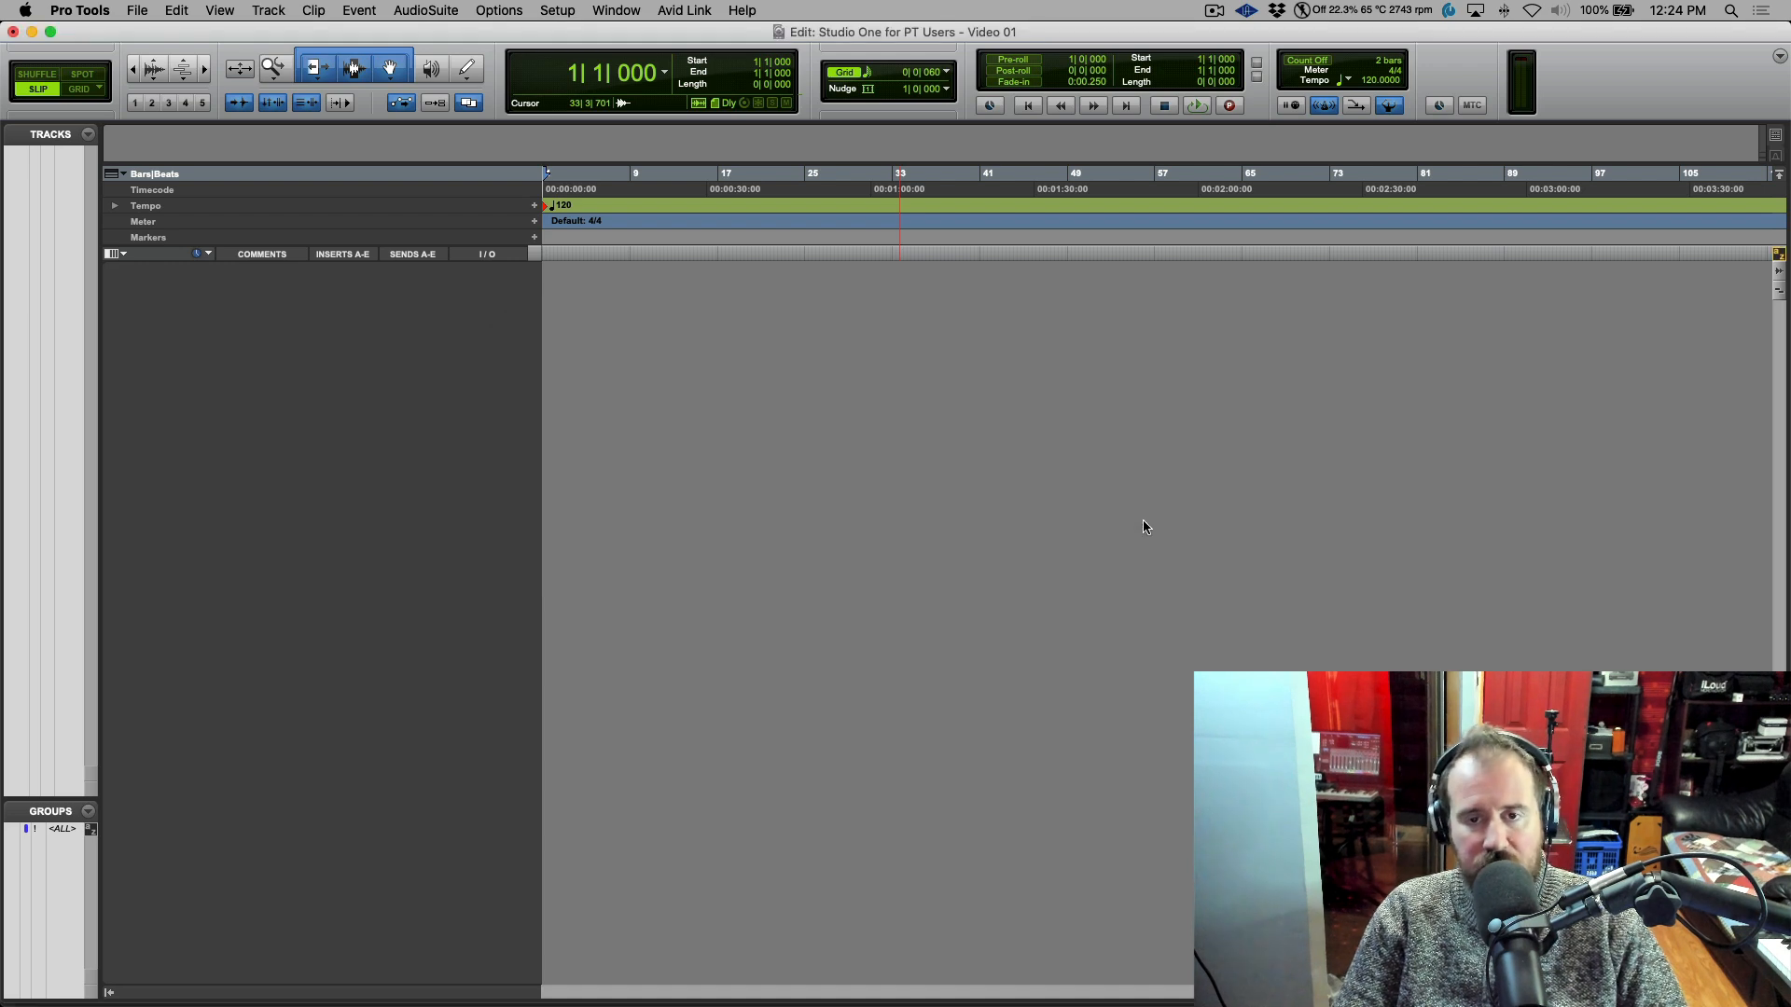
# - Switch back to Studio One, open the keyboard shortcut preferences, and view the available keyboard mapping schemes without choosing one
pyautogui.press('super+Tab')
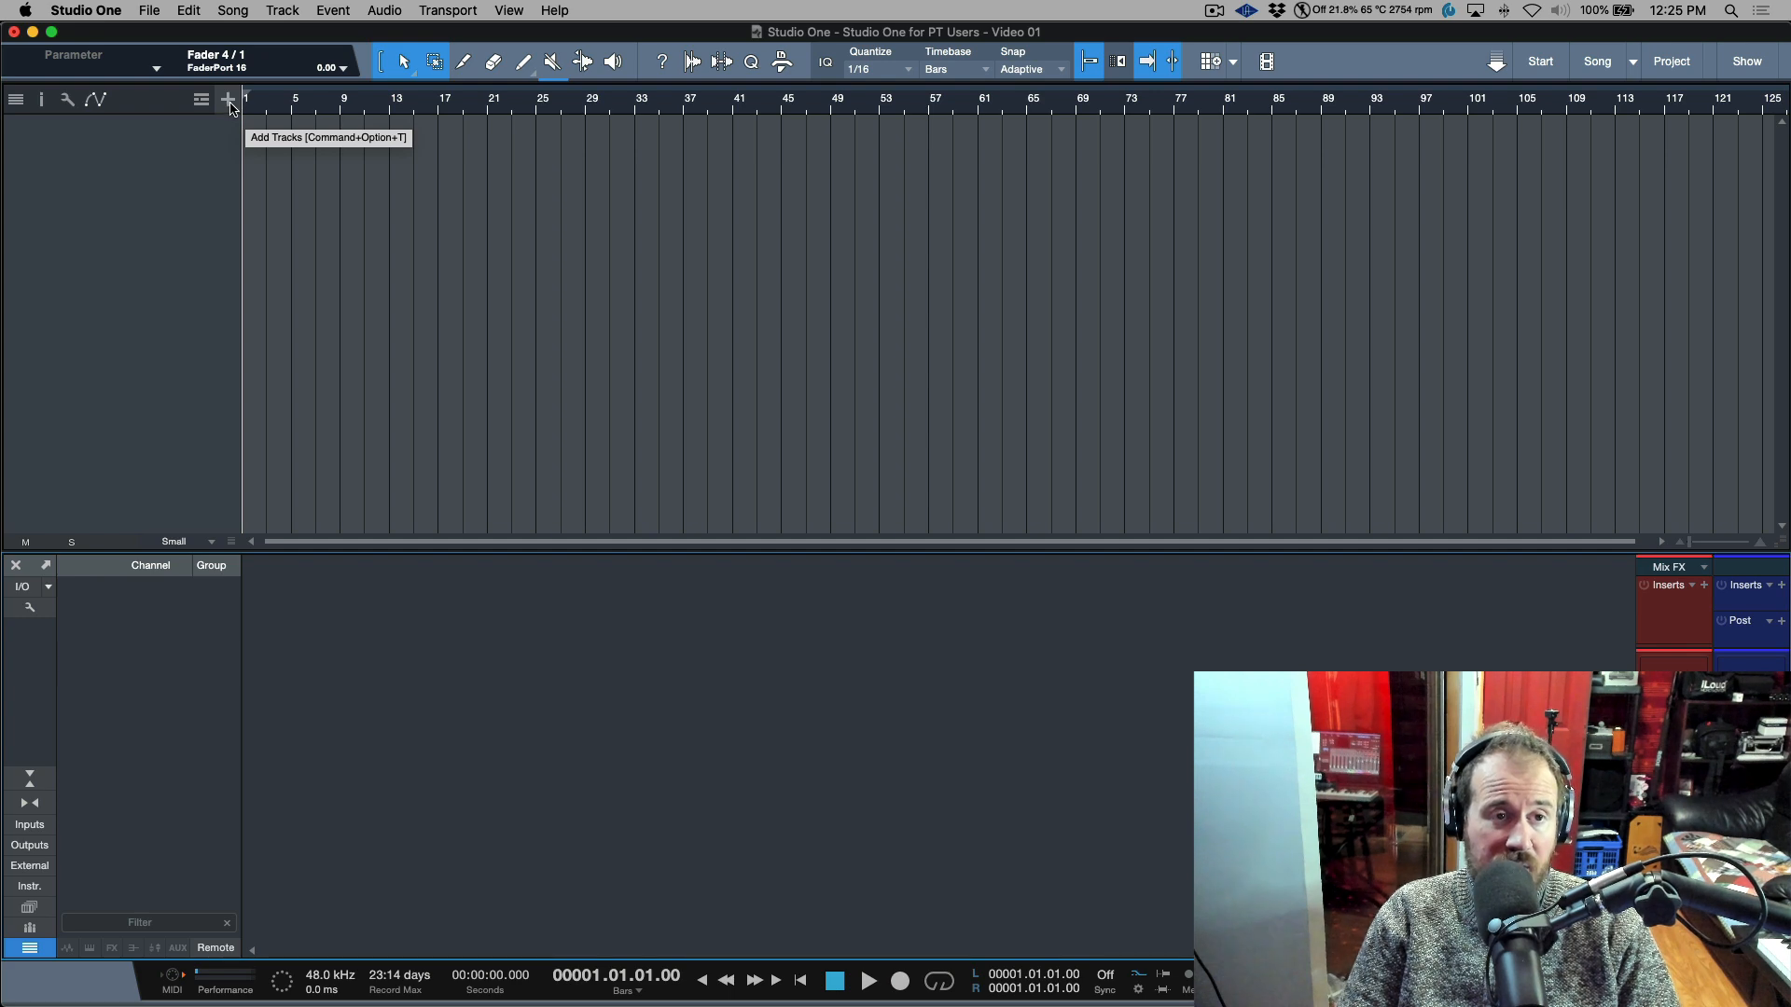
pyautogui.click(98, 13)
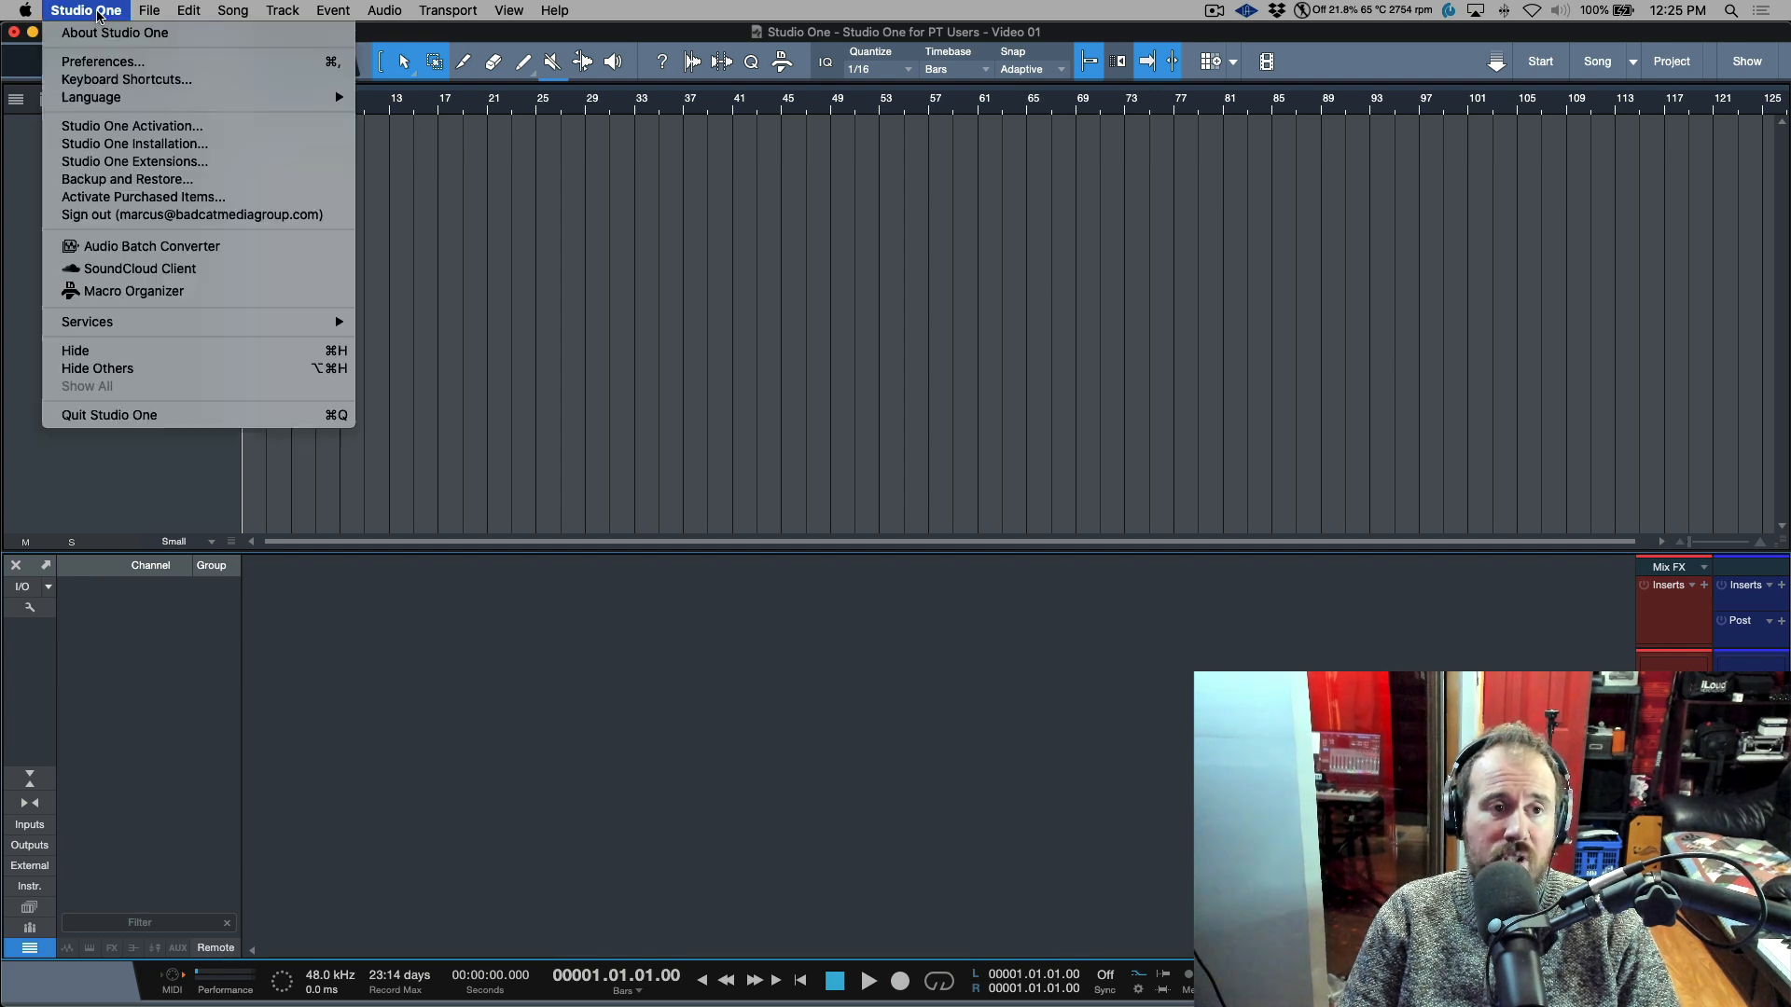
pyautogui.click(98, 79)
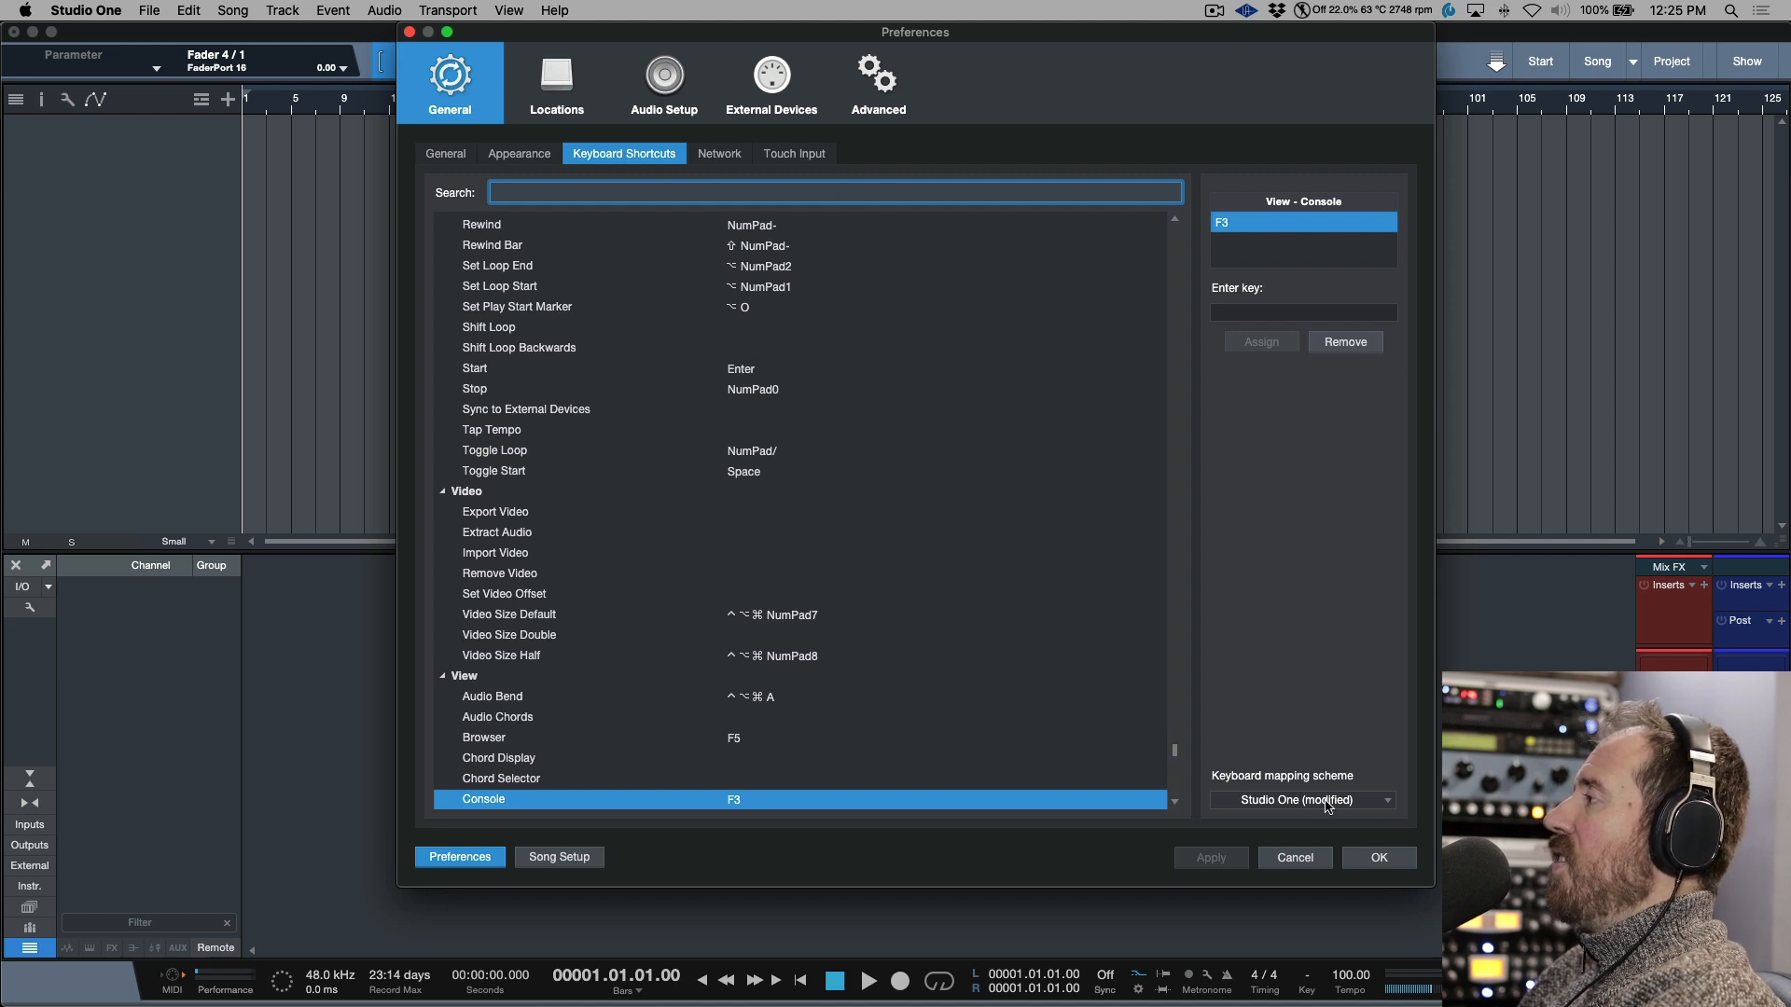
pyautogui.click(1369, 804)
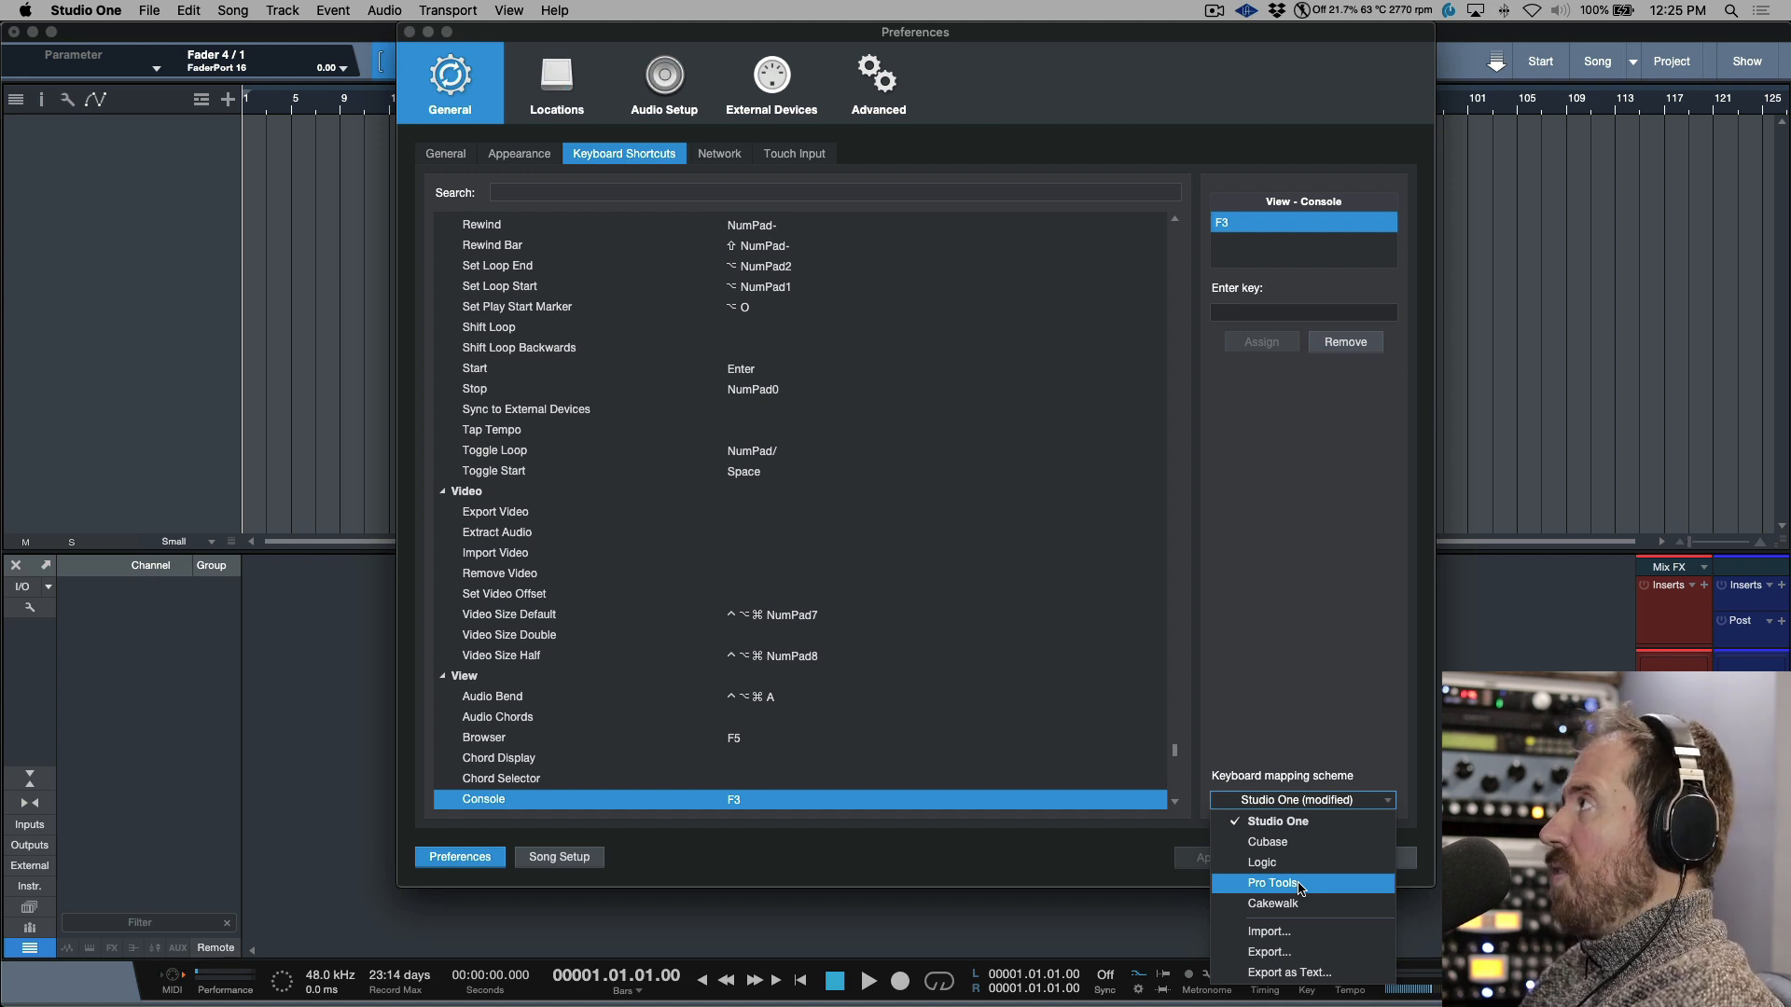
pyautogui.click(1301, 621)
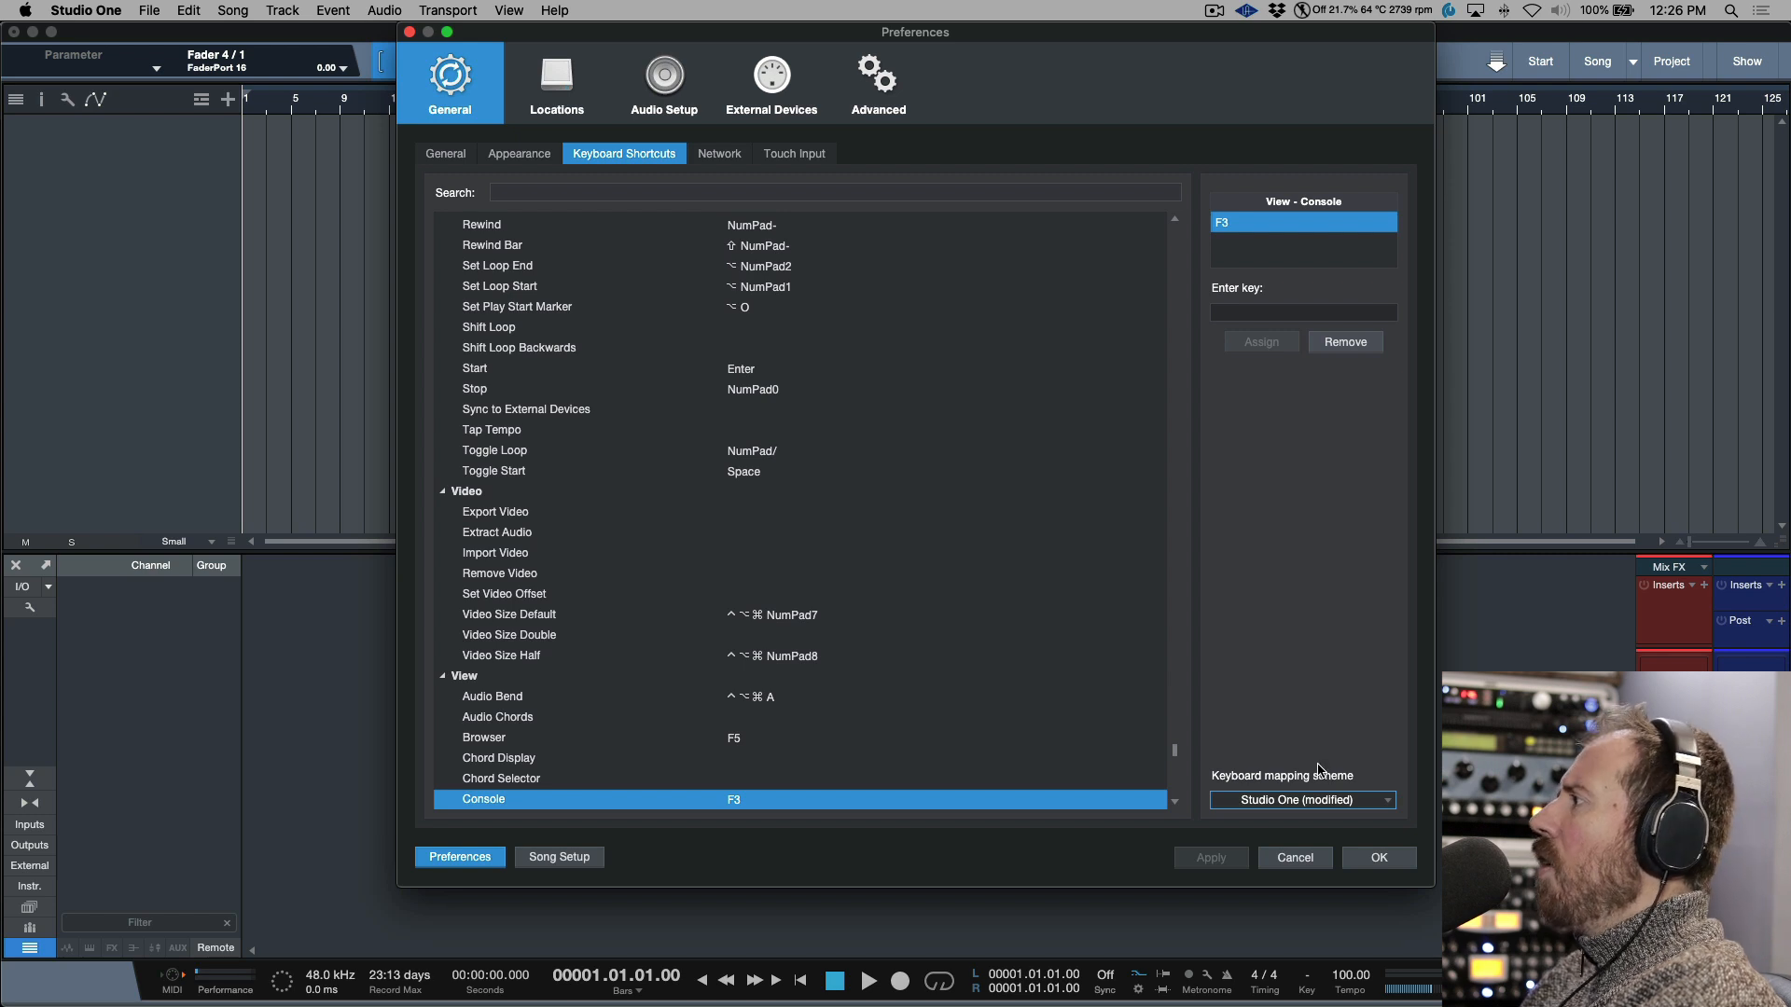
# - Search the keyboard shortcuts for "zoom in" and select the Zoom In command to view its assigned key
pyautogui.click(898, 194)
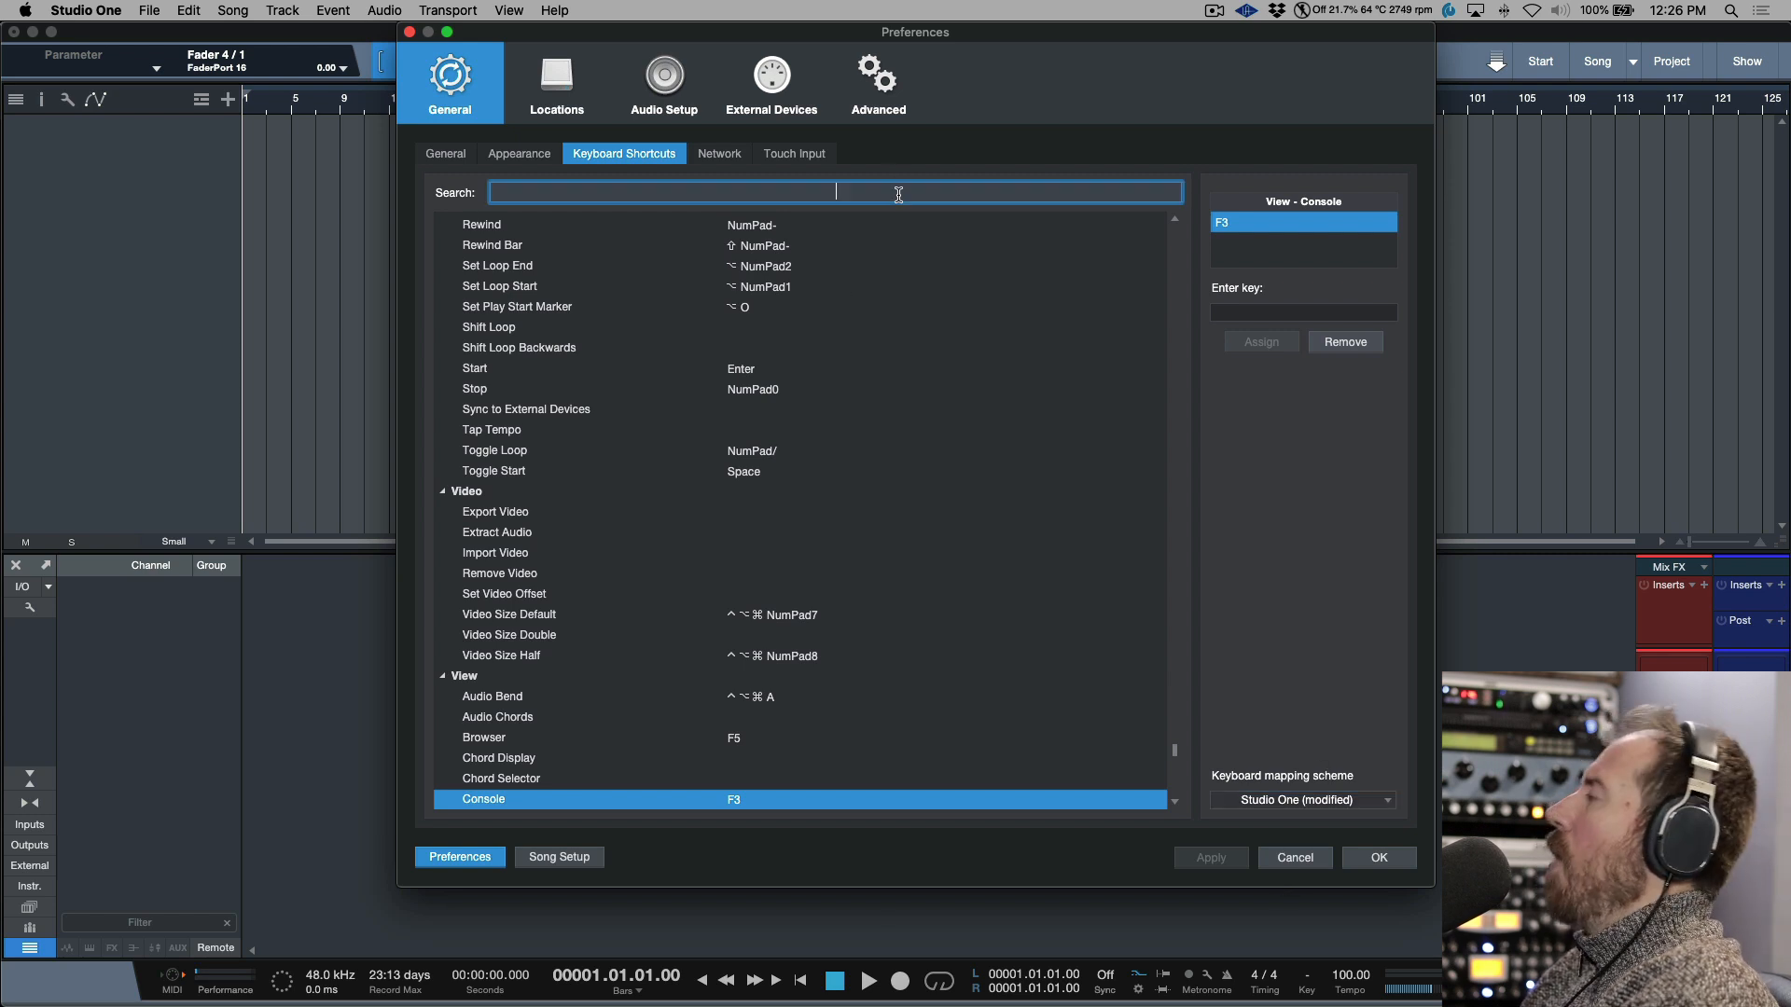
pyautogui.write('zoom in')
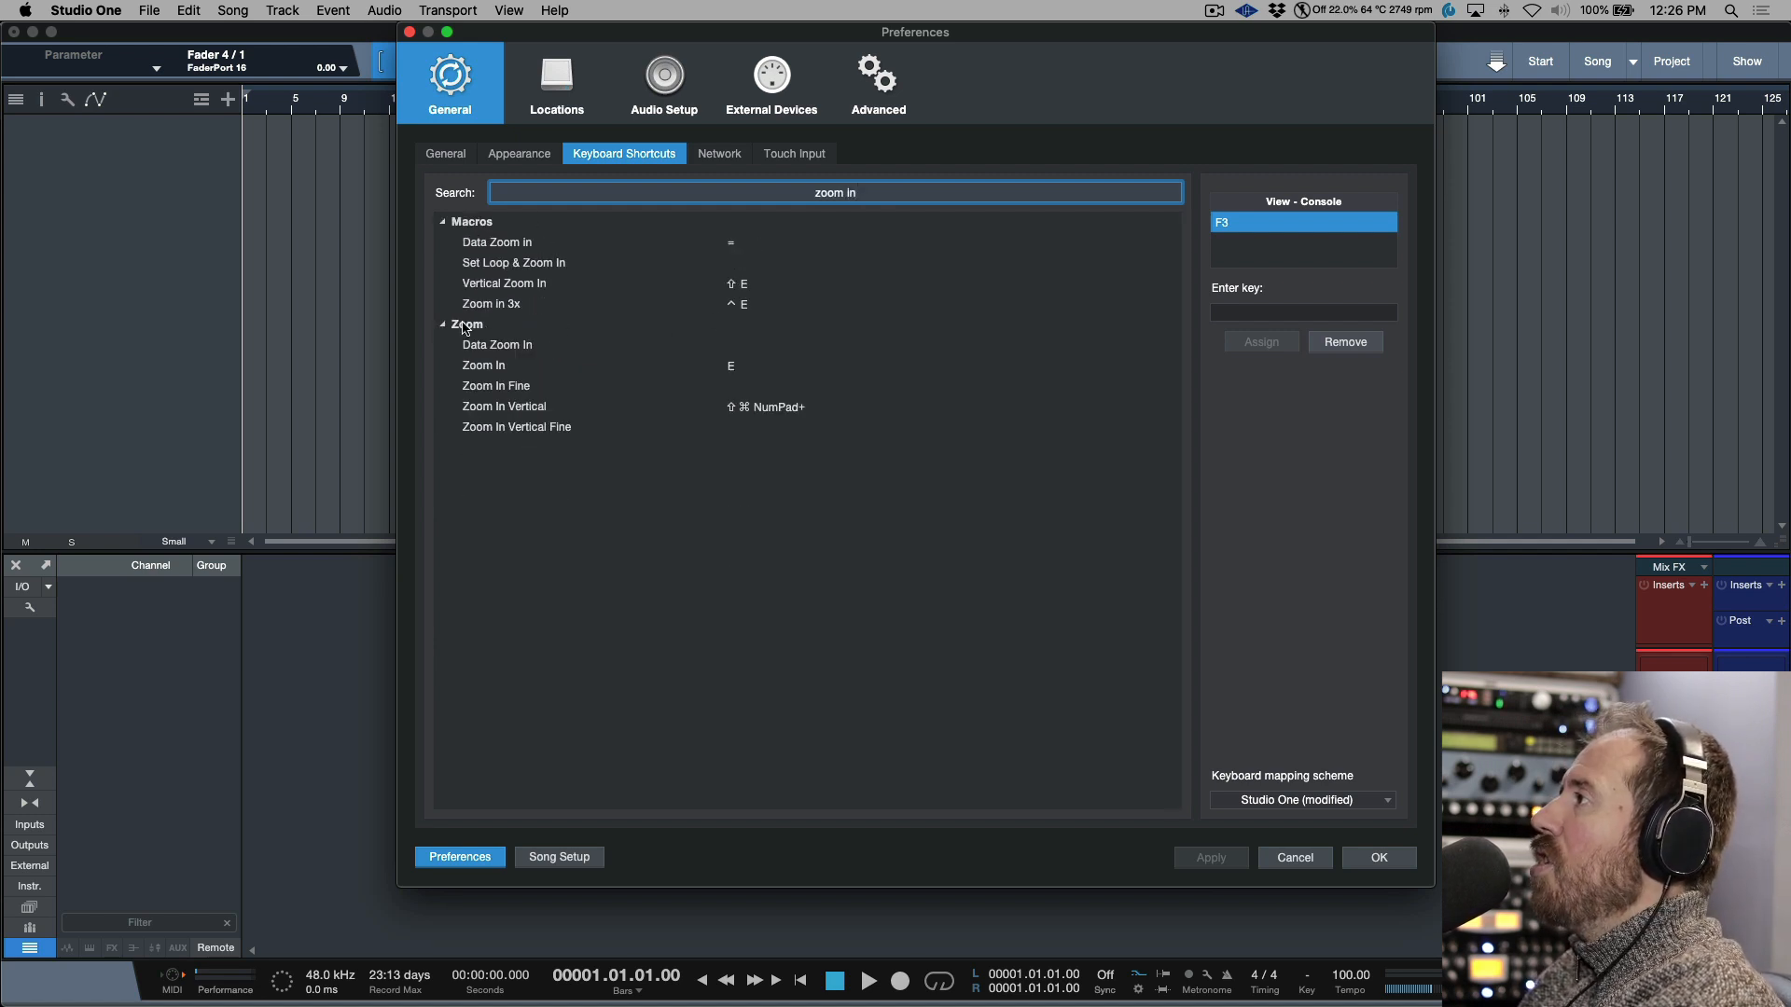
pyautogui.click(548, 370)
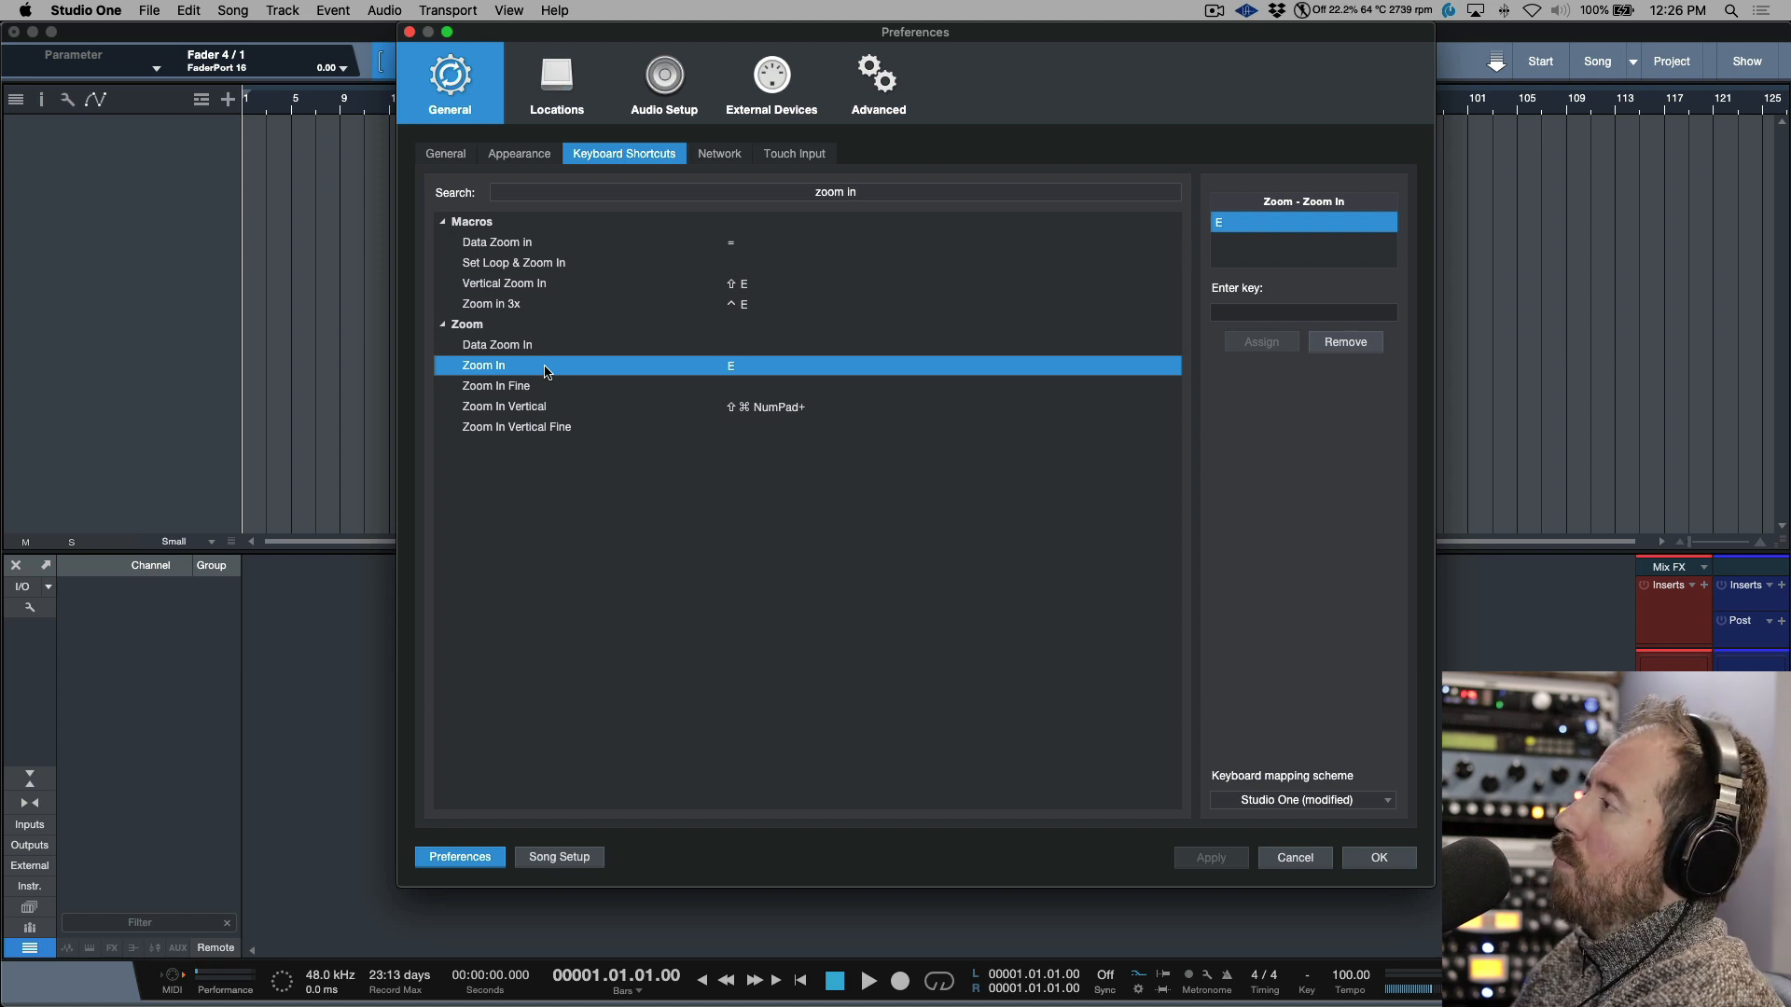
# - Search the shortcuts for "zoom out", select the Zoom Out command to view its keys, and cancel the preferences
pyautogui.click(893, 194)
pyautogui.write('zoom ou')
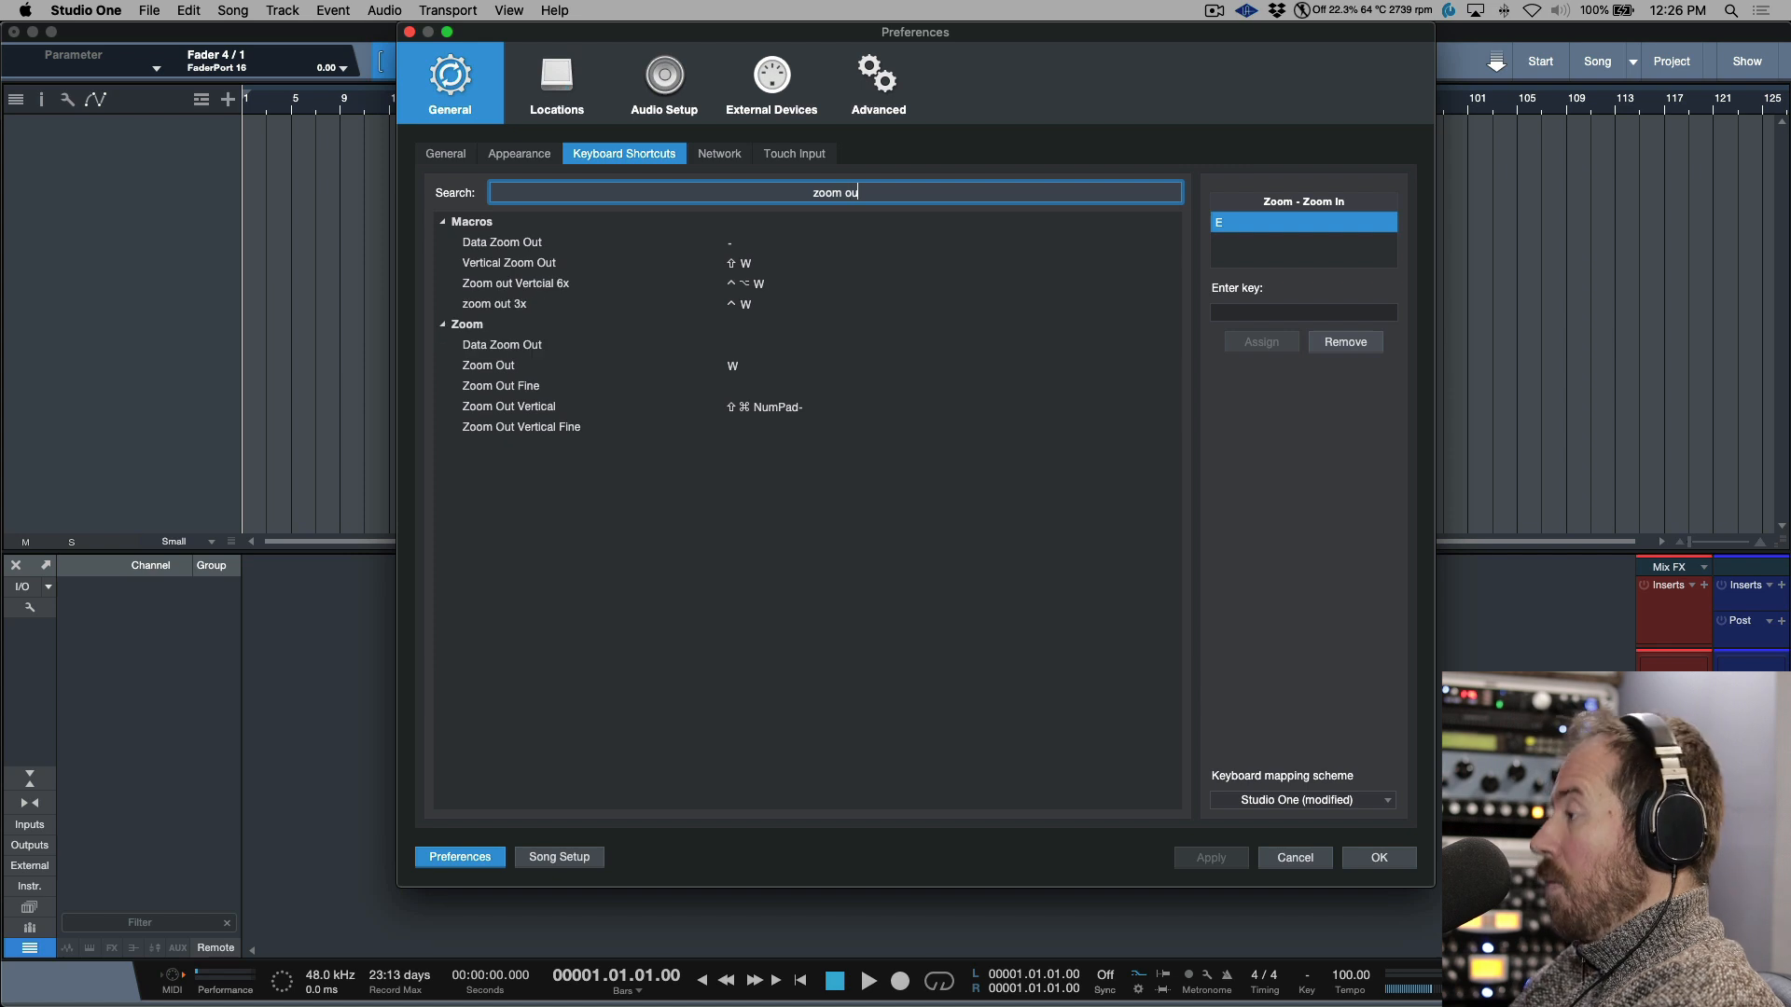
pyautogui.write('t')
pyautogui.click(589, 372)
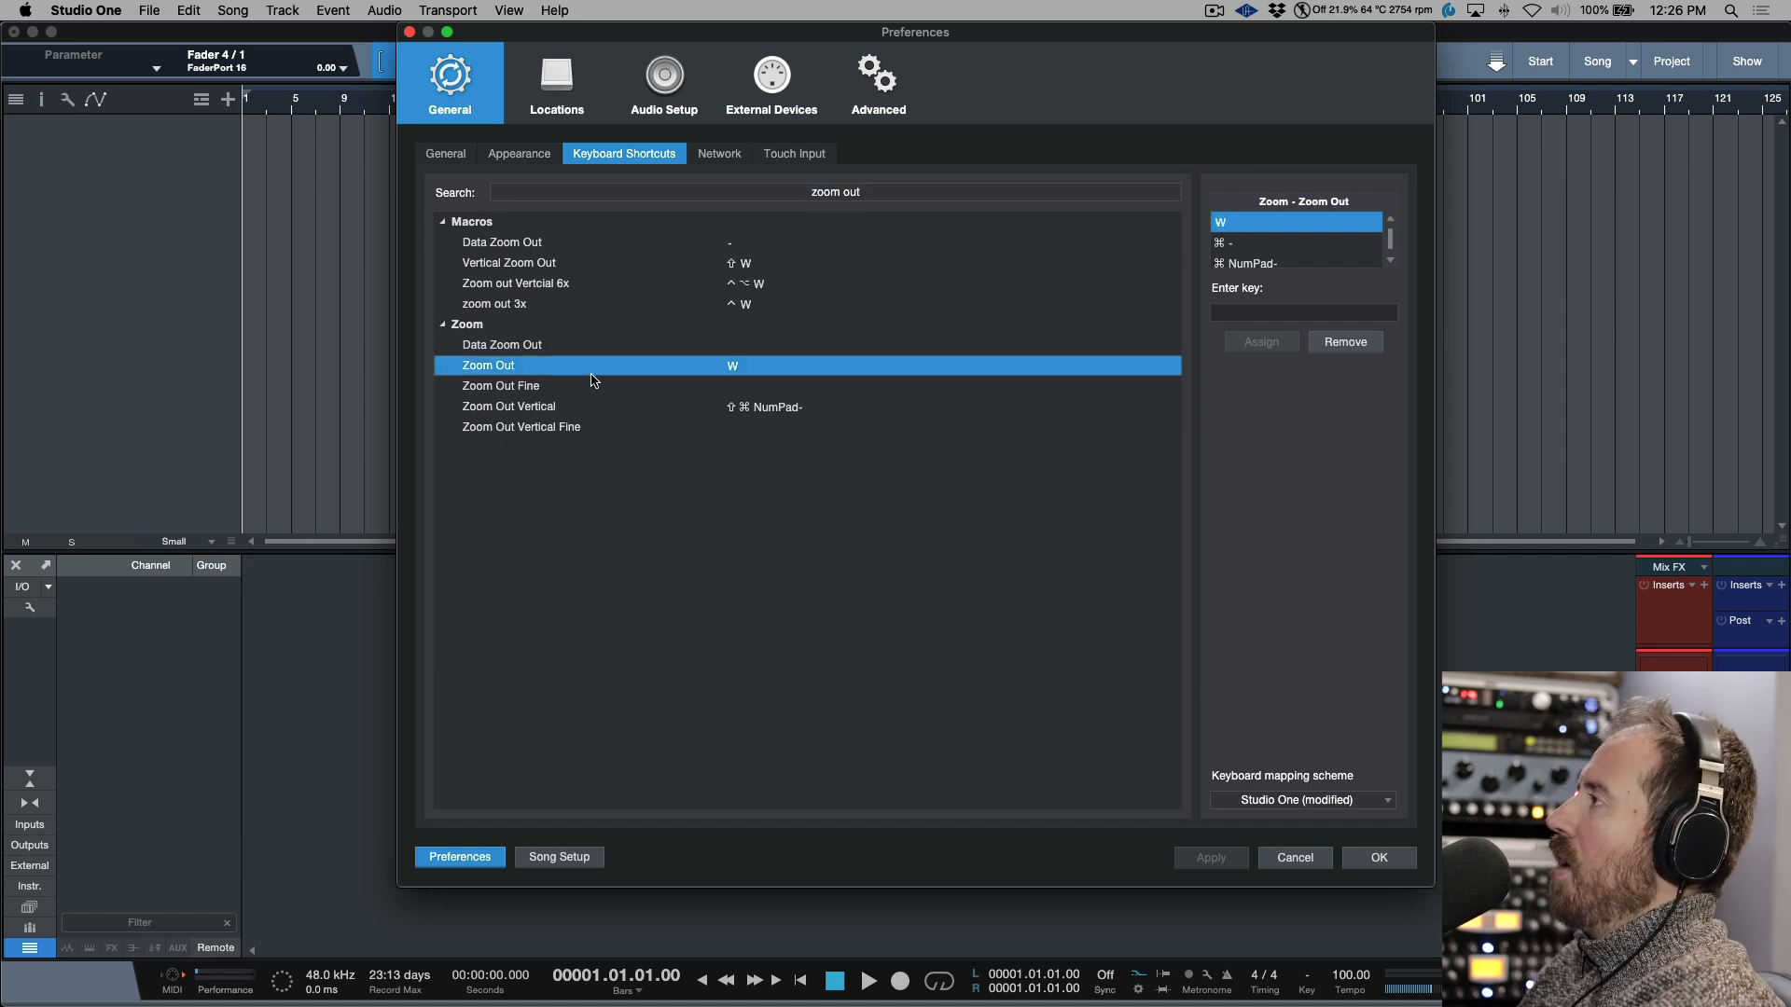
pyautogui.click(1296, 858)
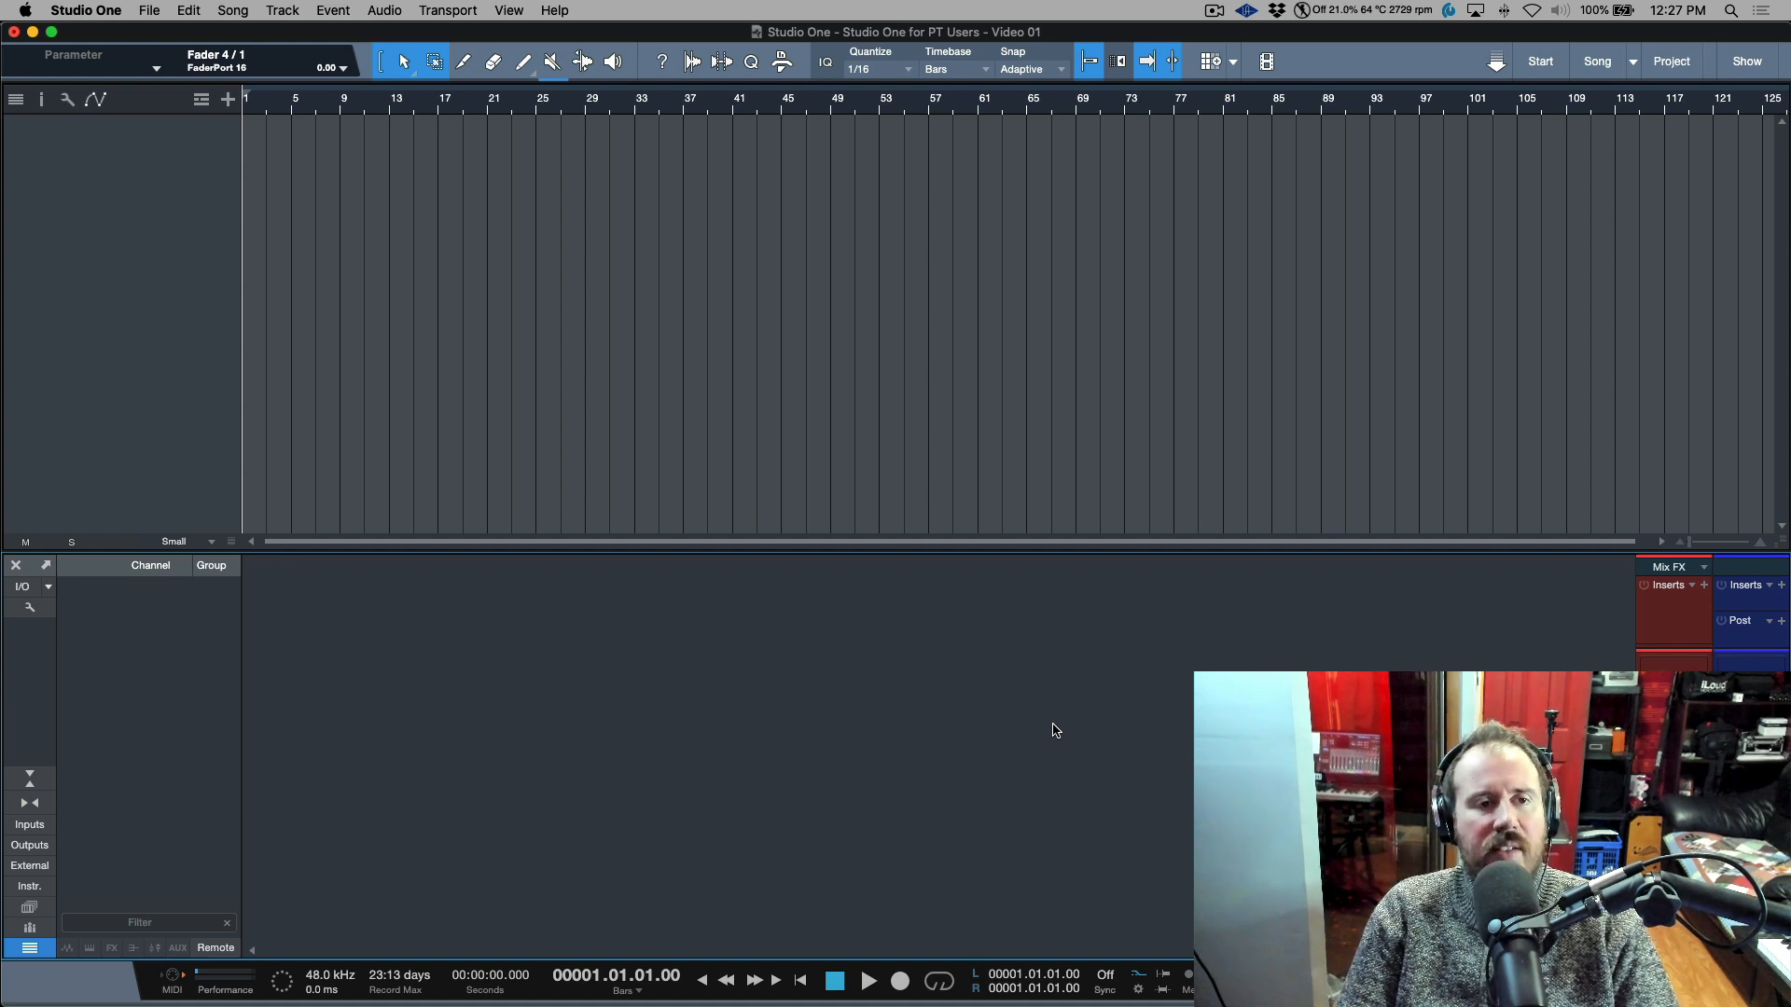
# - Reopen the keyboard shortcuts, search for "zoom", show where a key is entered for Track Height Minimal, and cancel without assigning one
pyautogui.click(109, 11)
pyautogui.click(121, 80)
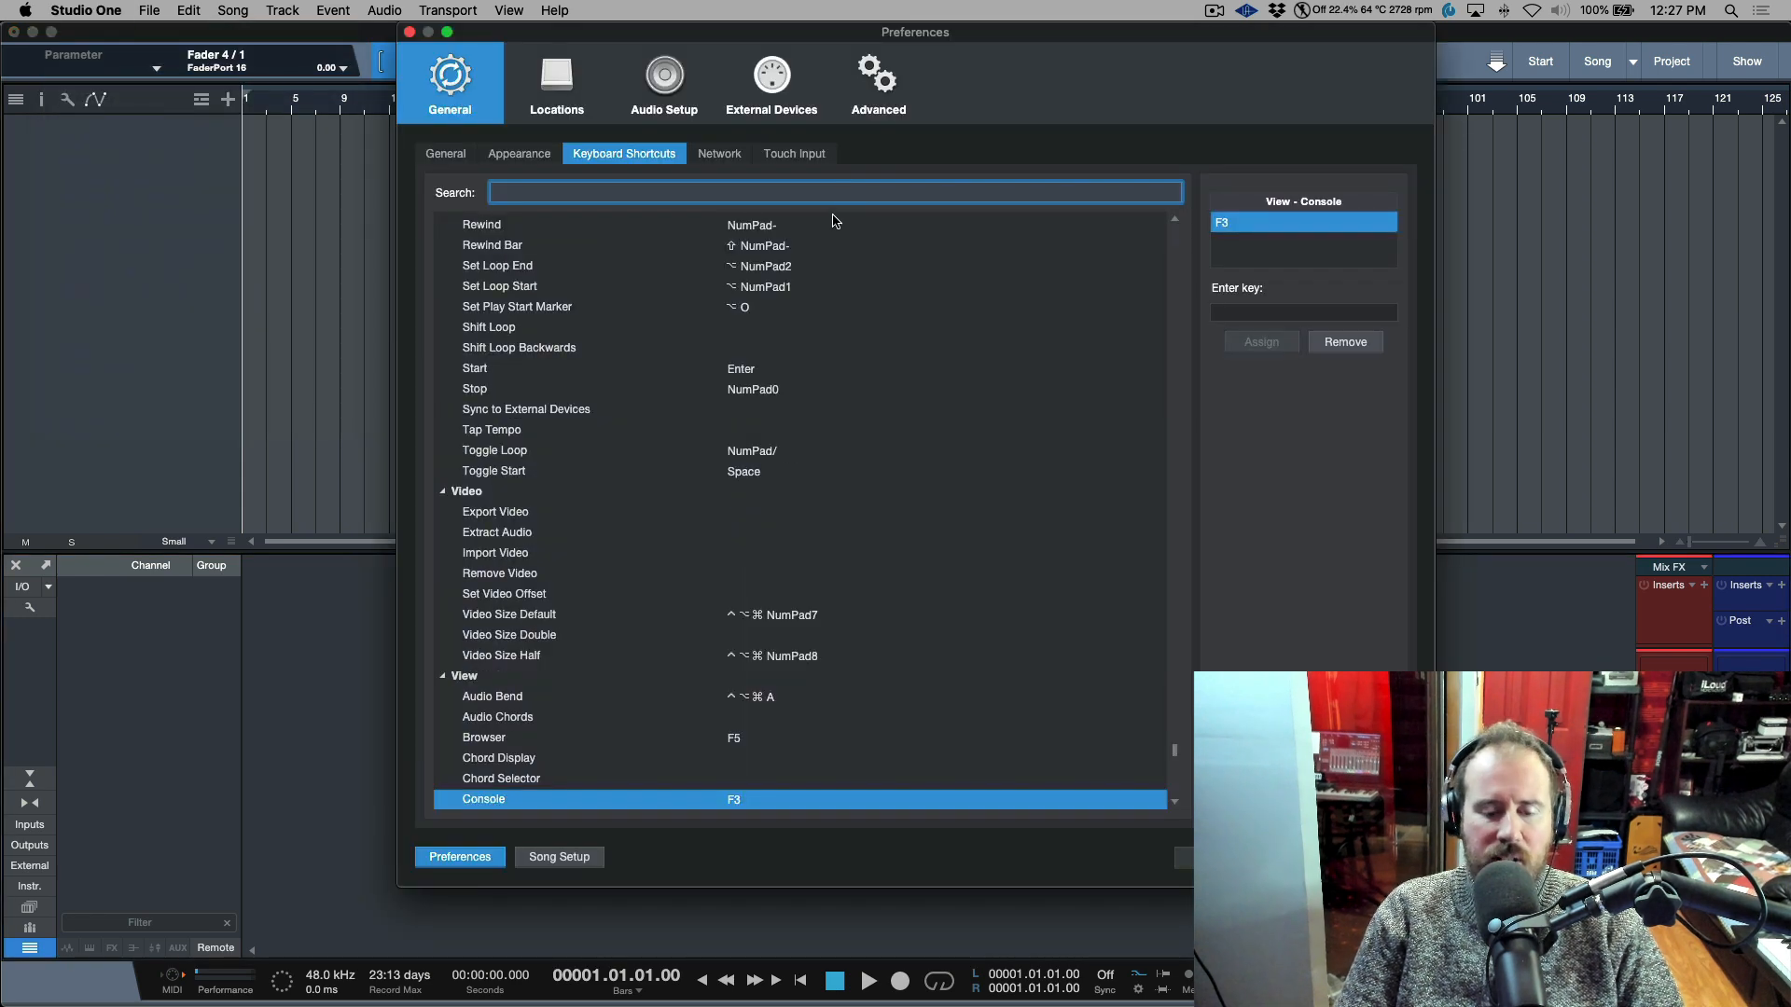
pyautogui.write('zoom')
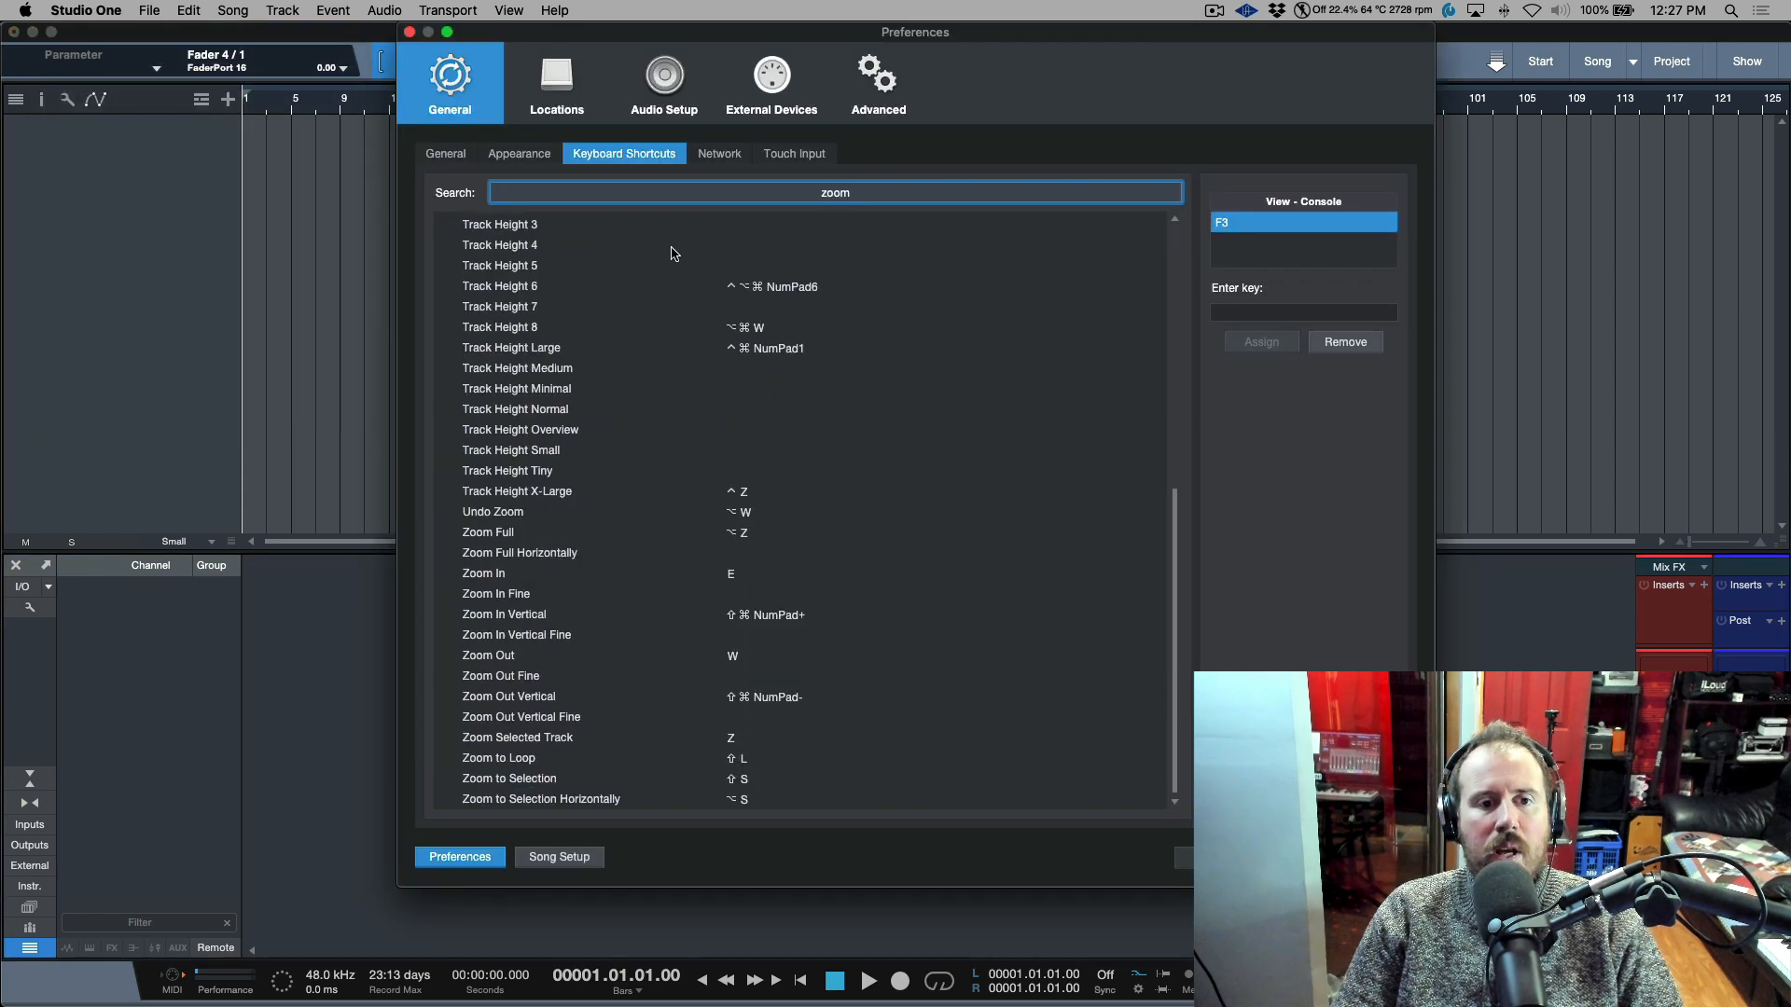
pyautogui.click(633, 395)
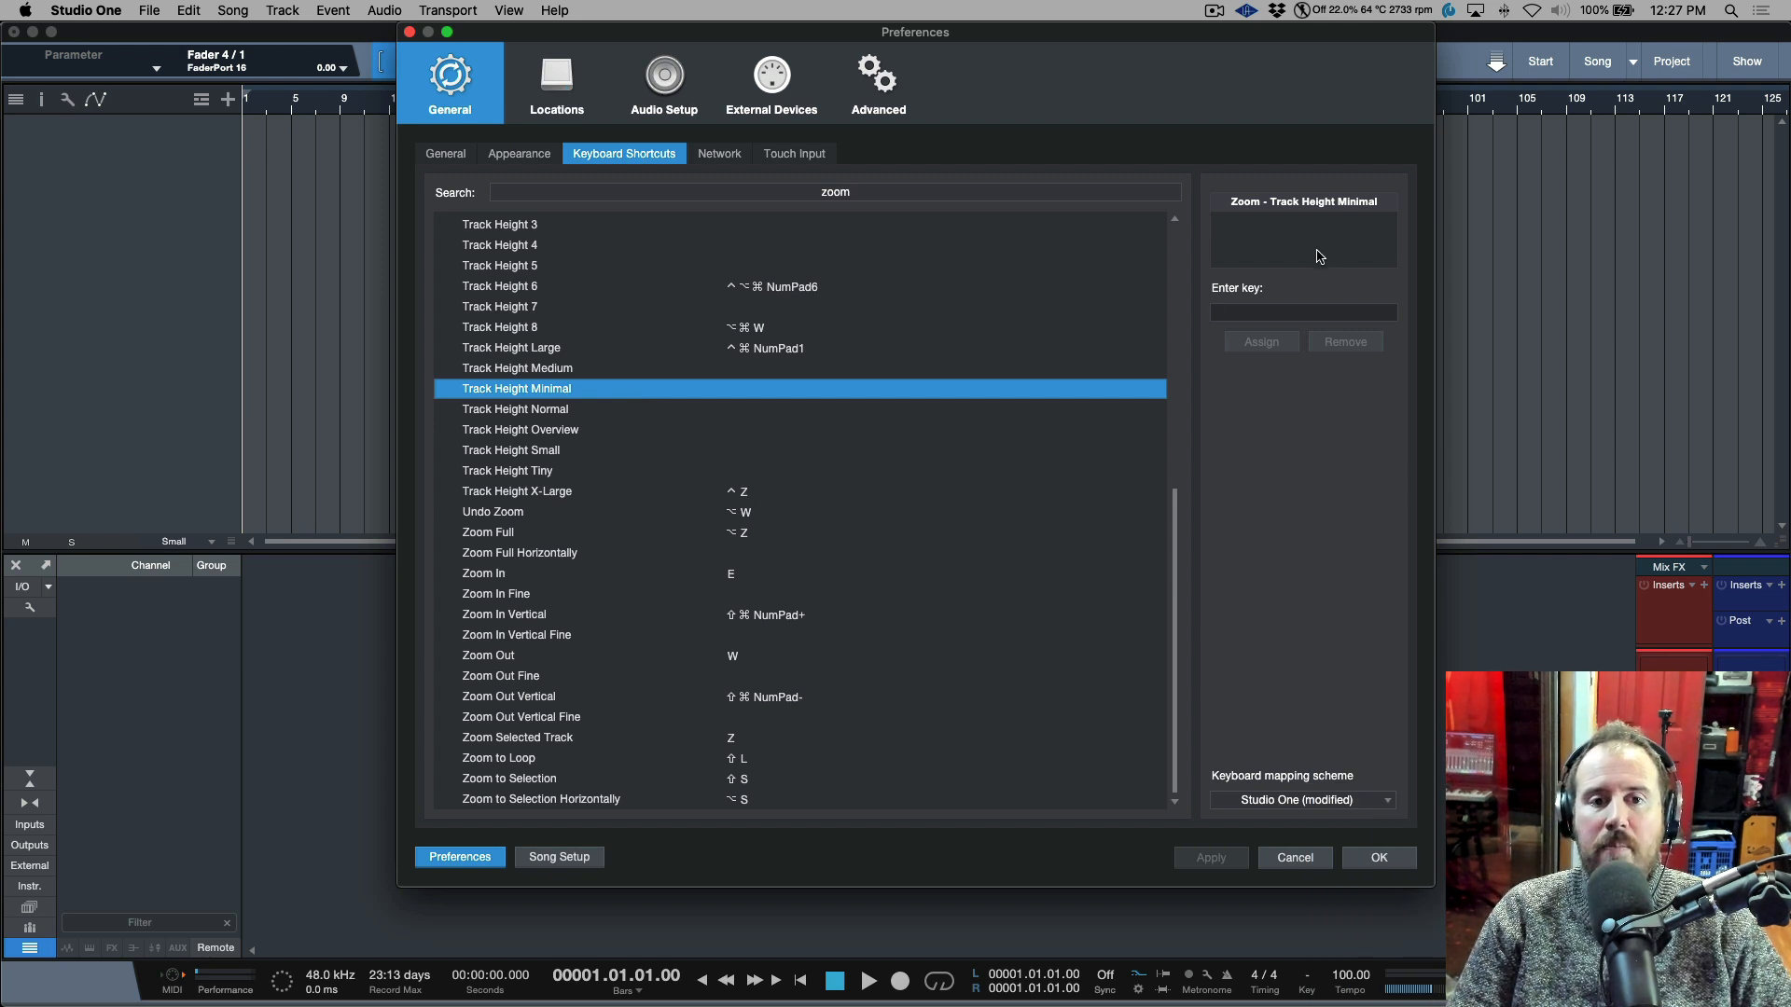
pyautogui.click(1272, 314)
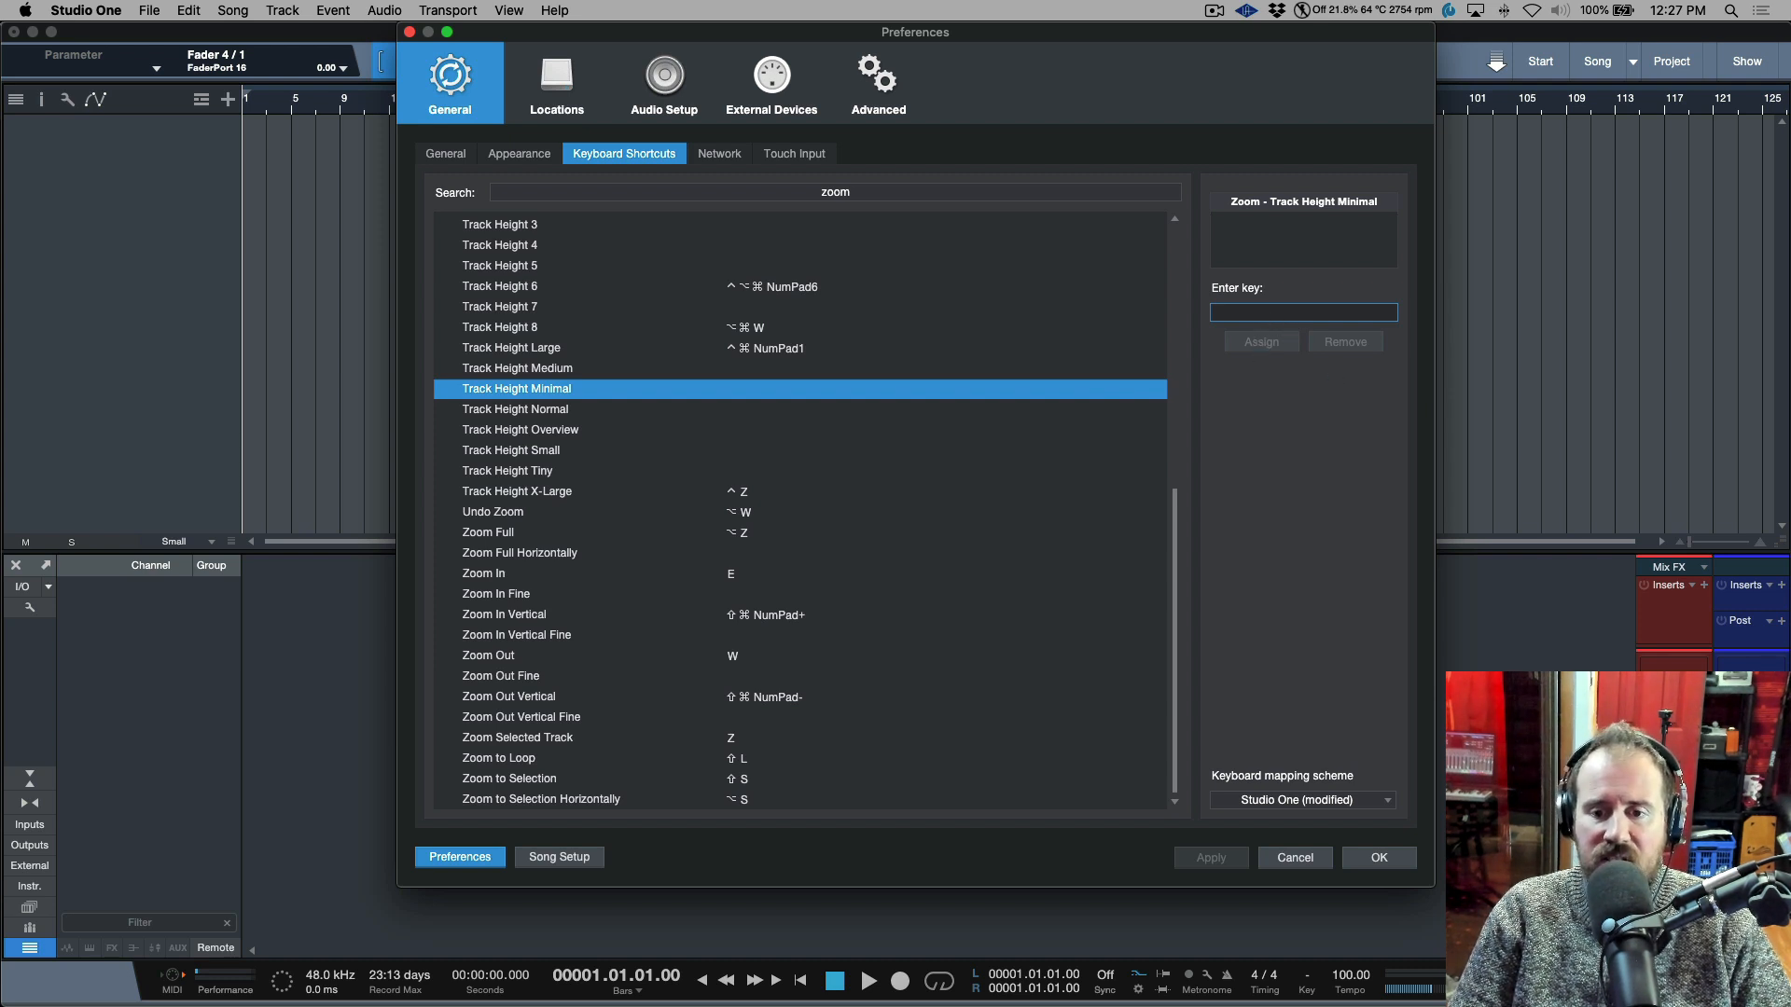
pyautogui.click(1313, 861)
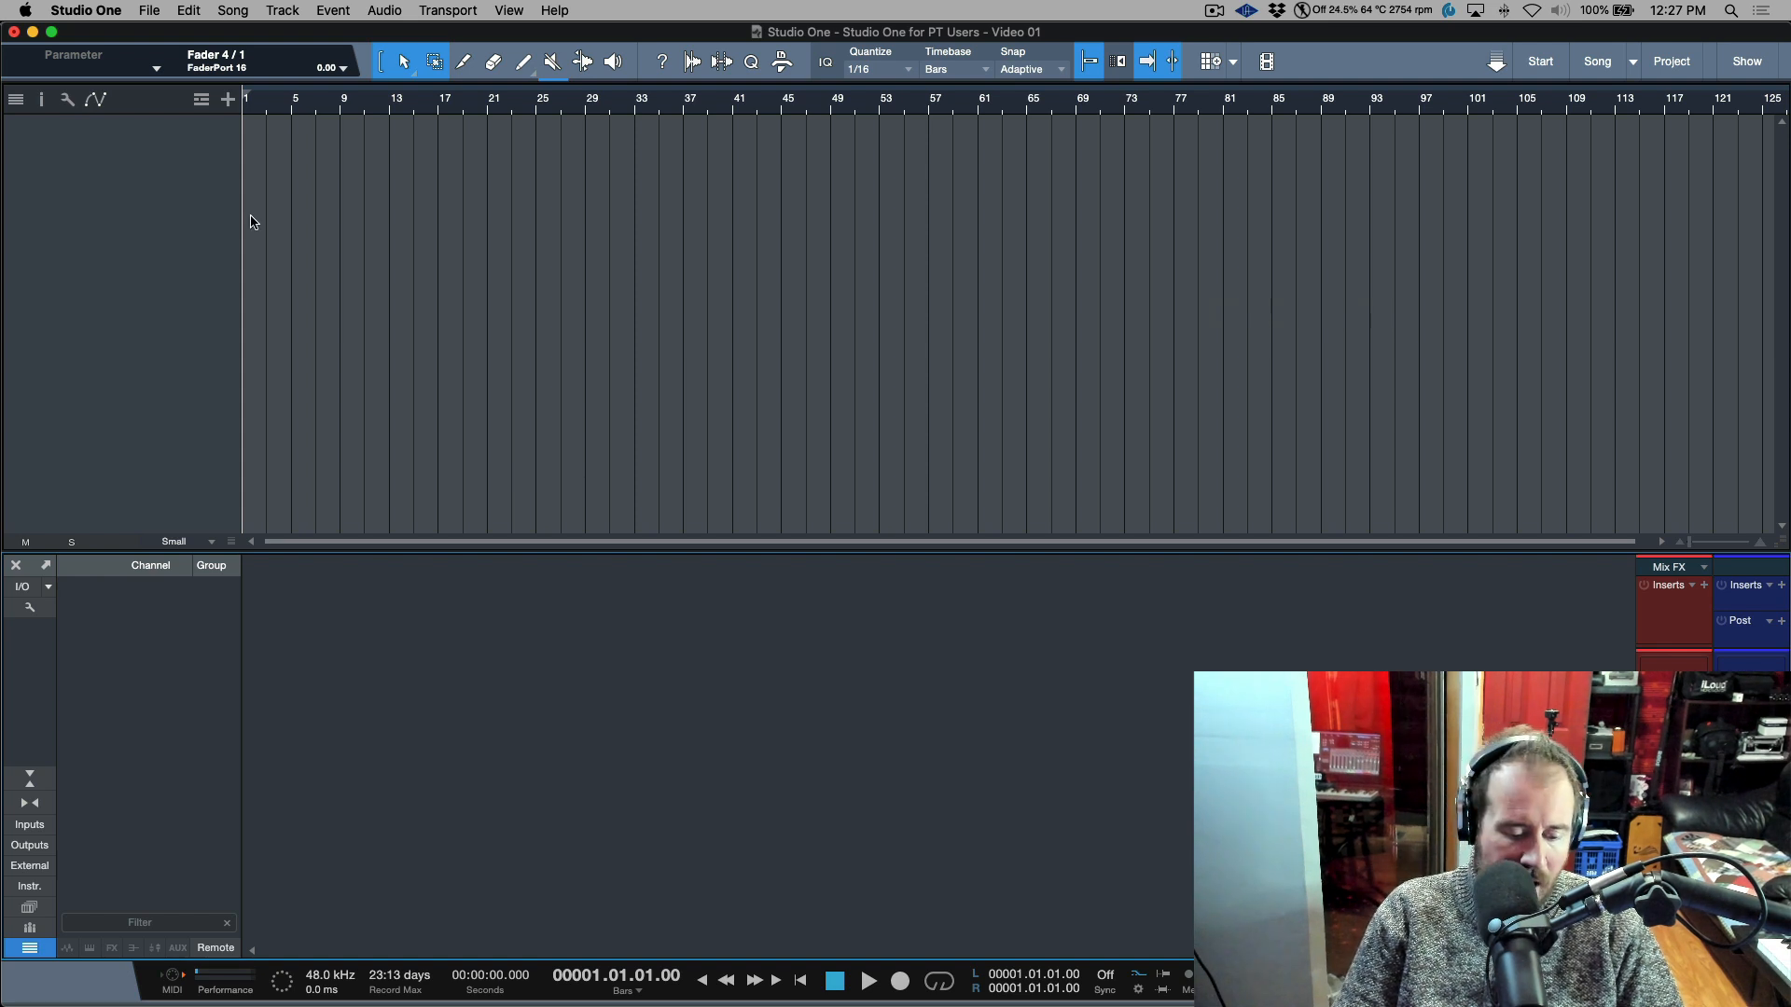
# - Hide the docked mix console to give the arrangement the full window height
pyautogui.press('F3')
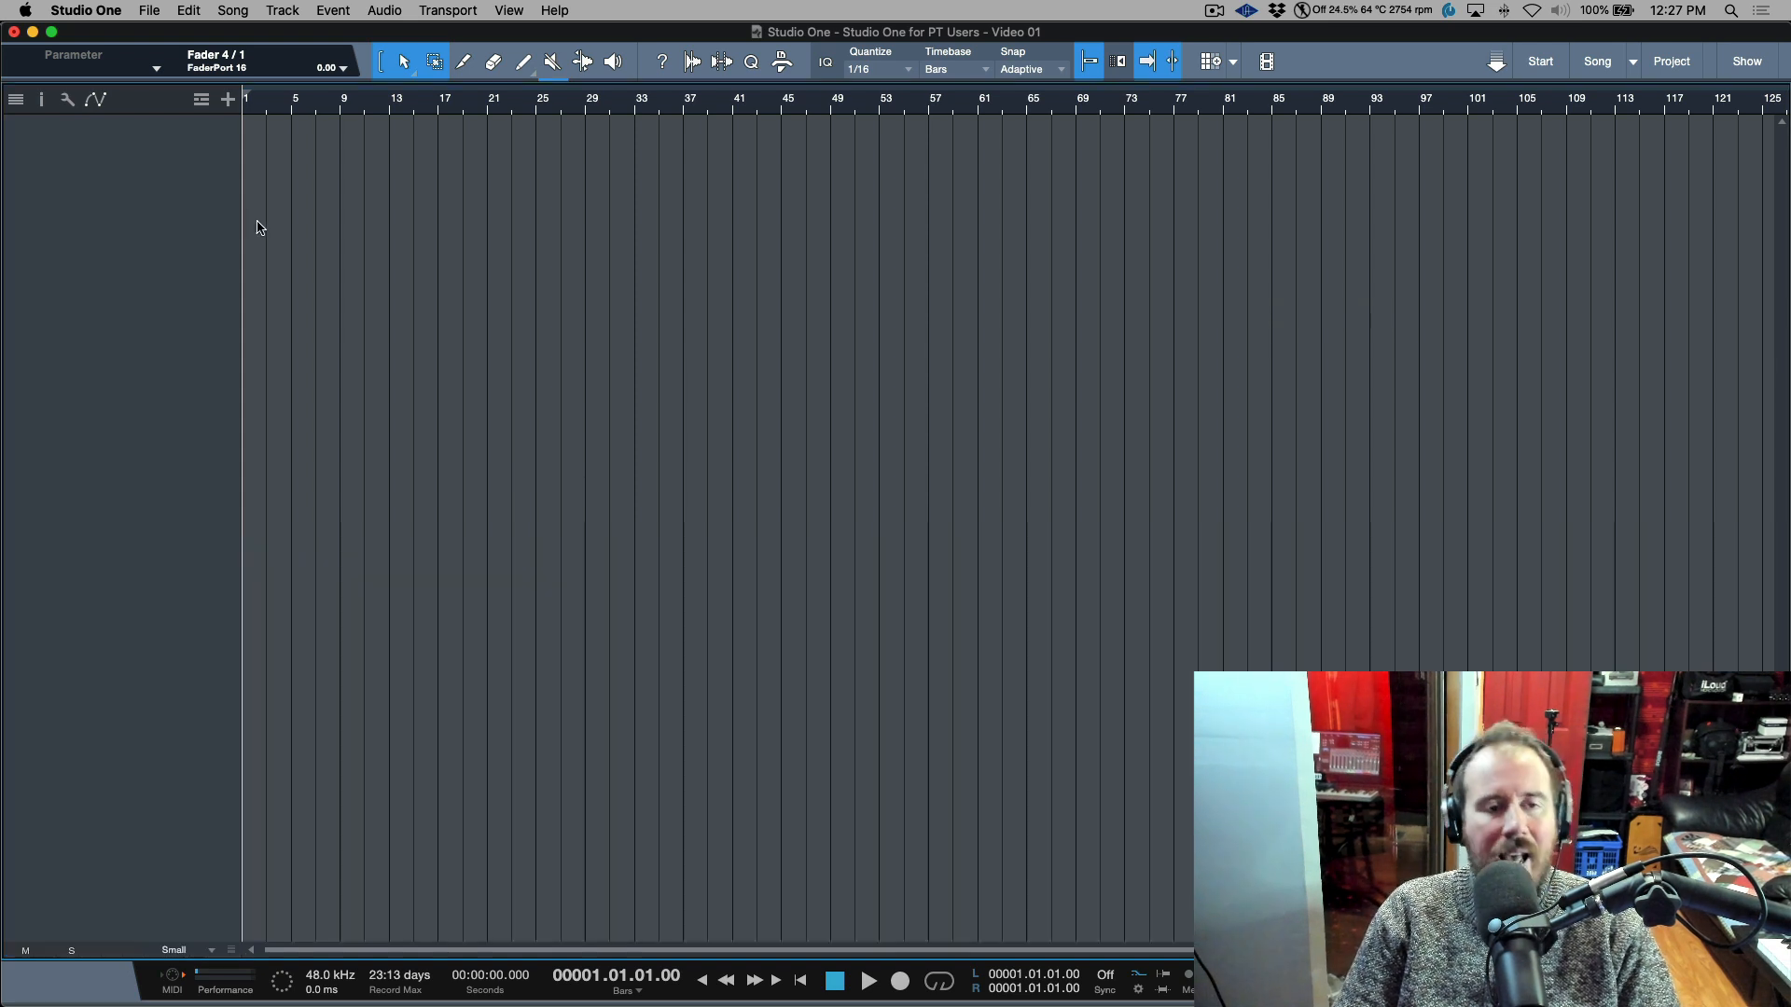
# - Begin adding new tracks, setting the type to Audio and the count to 4
pyautogui.click(229, 99)
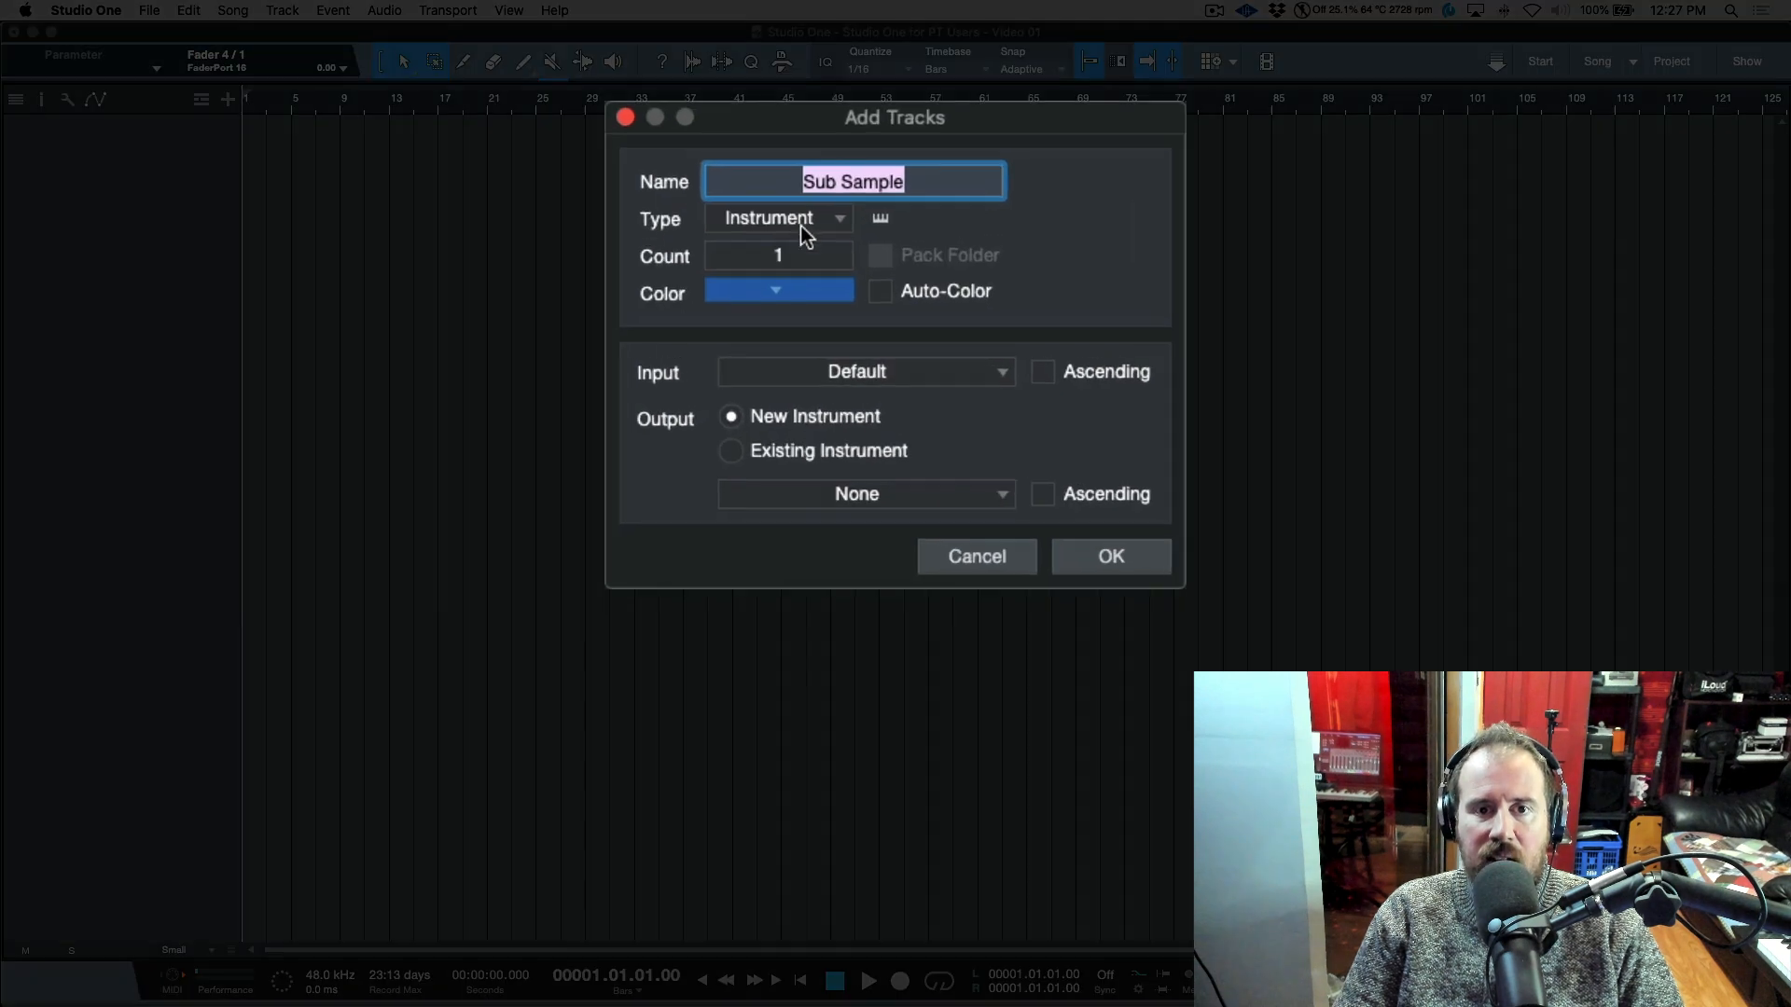
pyautogui.click(806, 224)
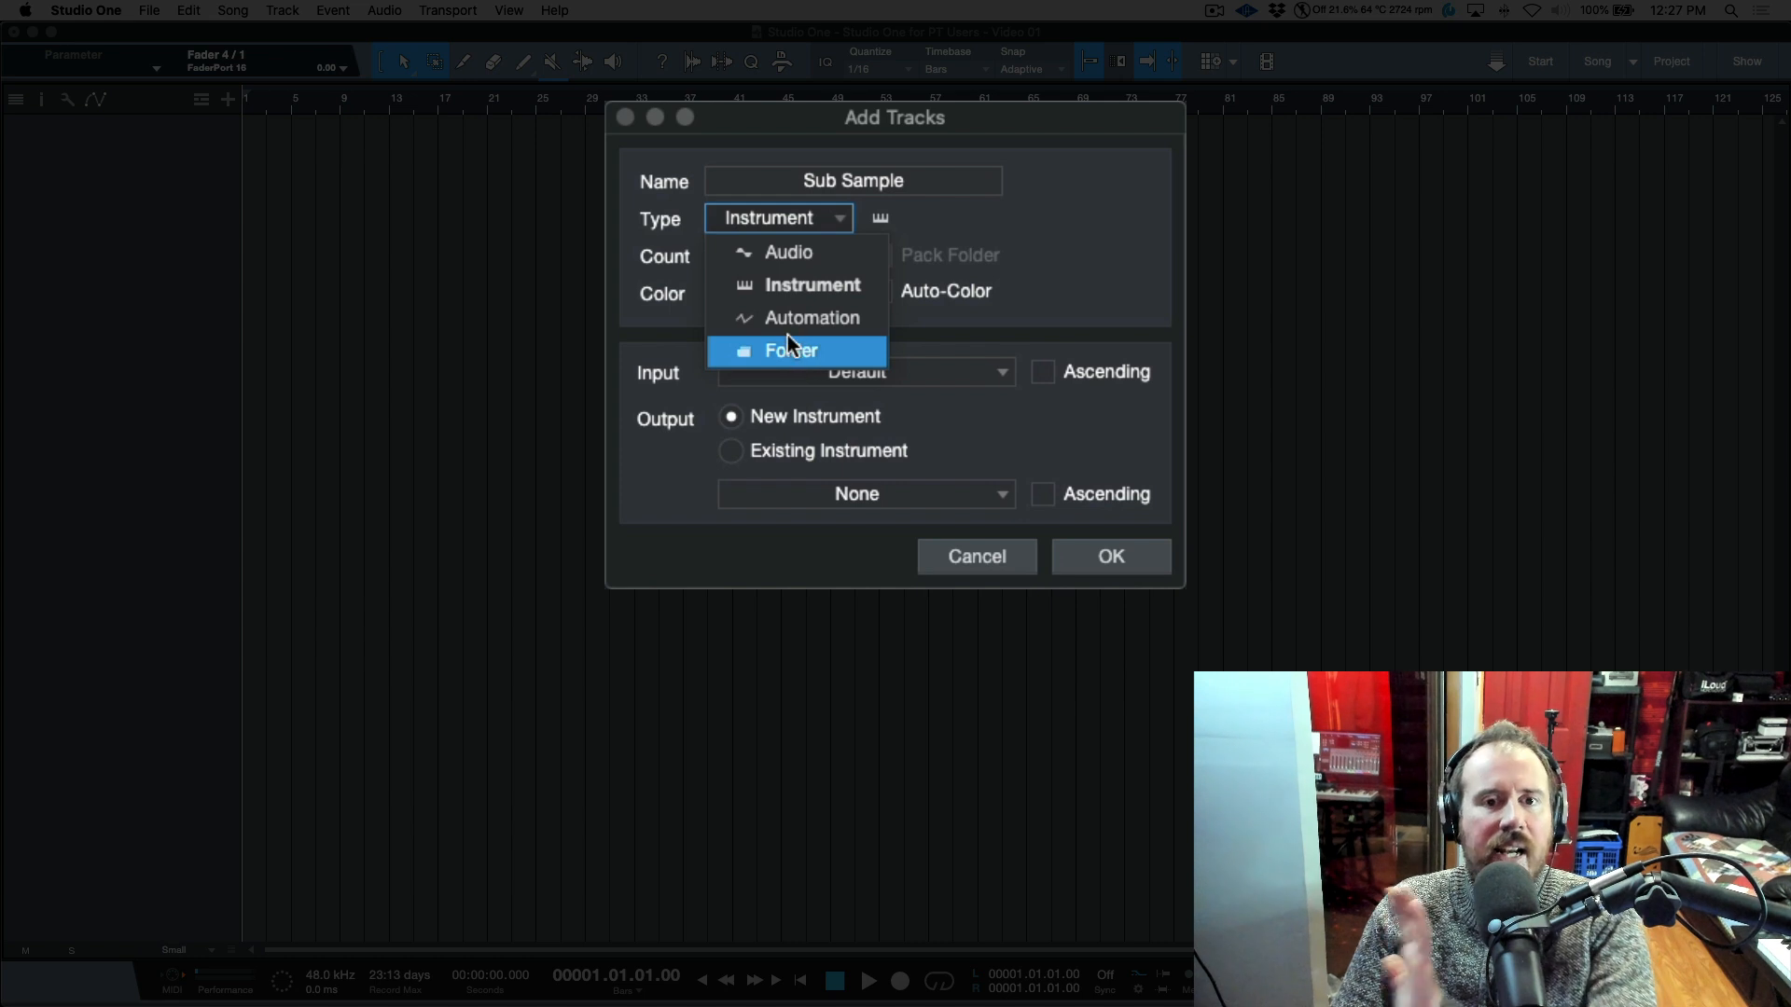
pyautogui.click(1068, 236)
pyautogui.click(836, 224)
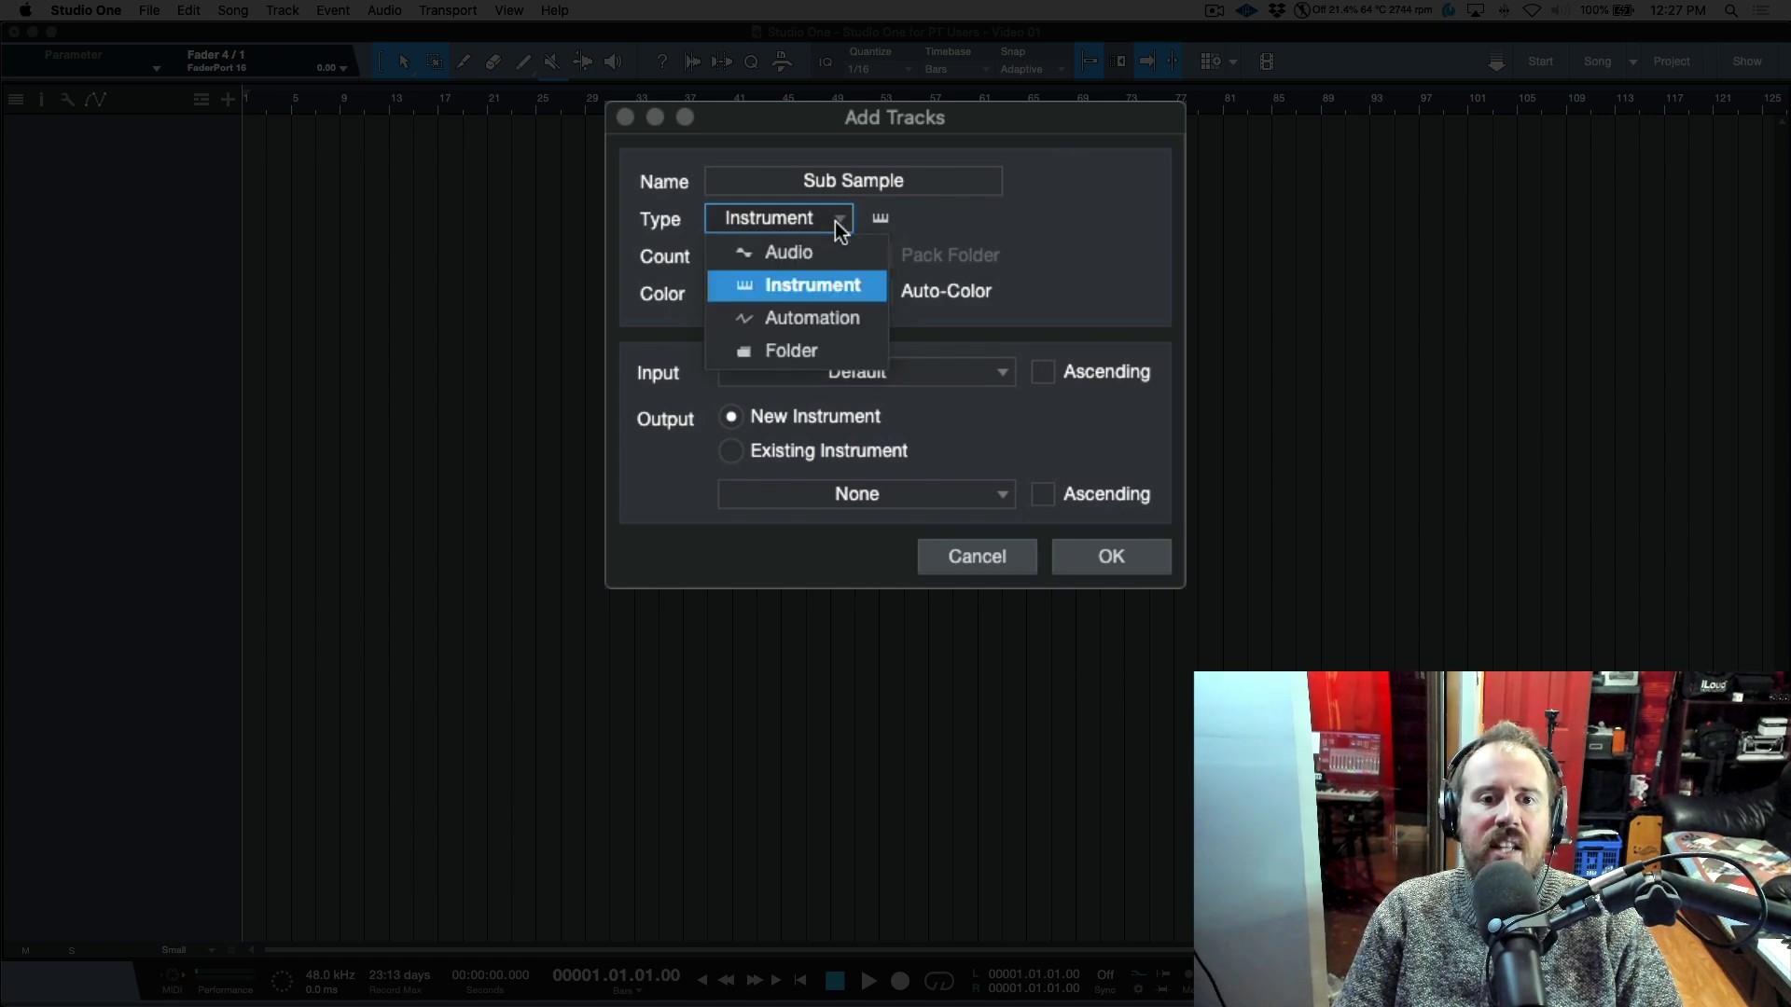
pyautogui.click(808, 250)
pyautogui.click(790, 260)
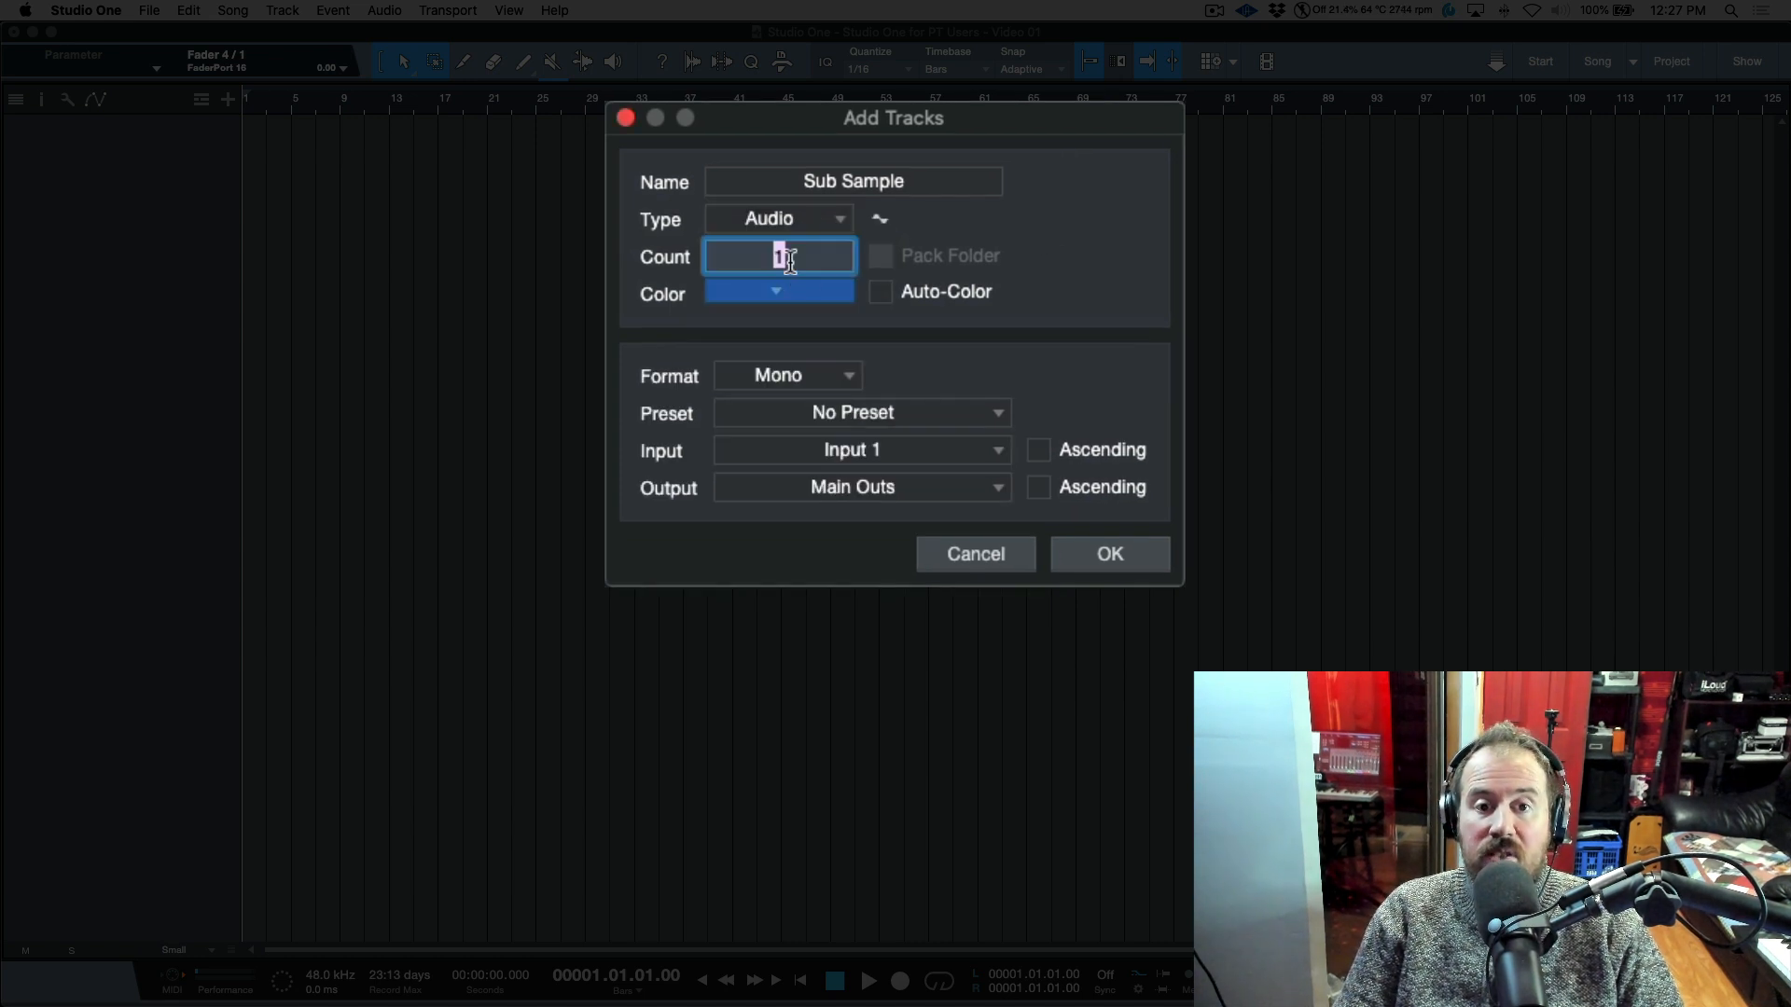
pyautogui.write('4')
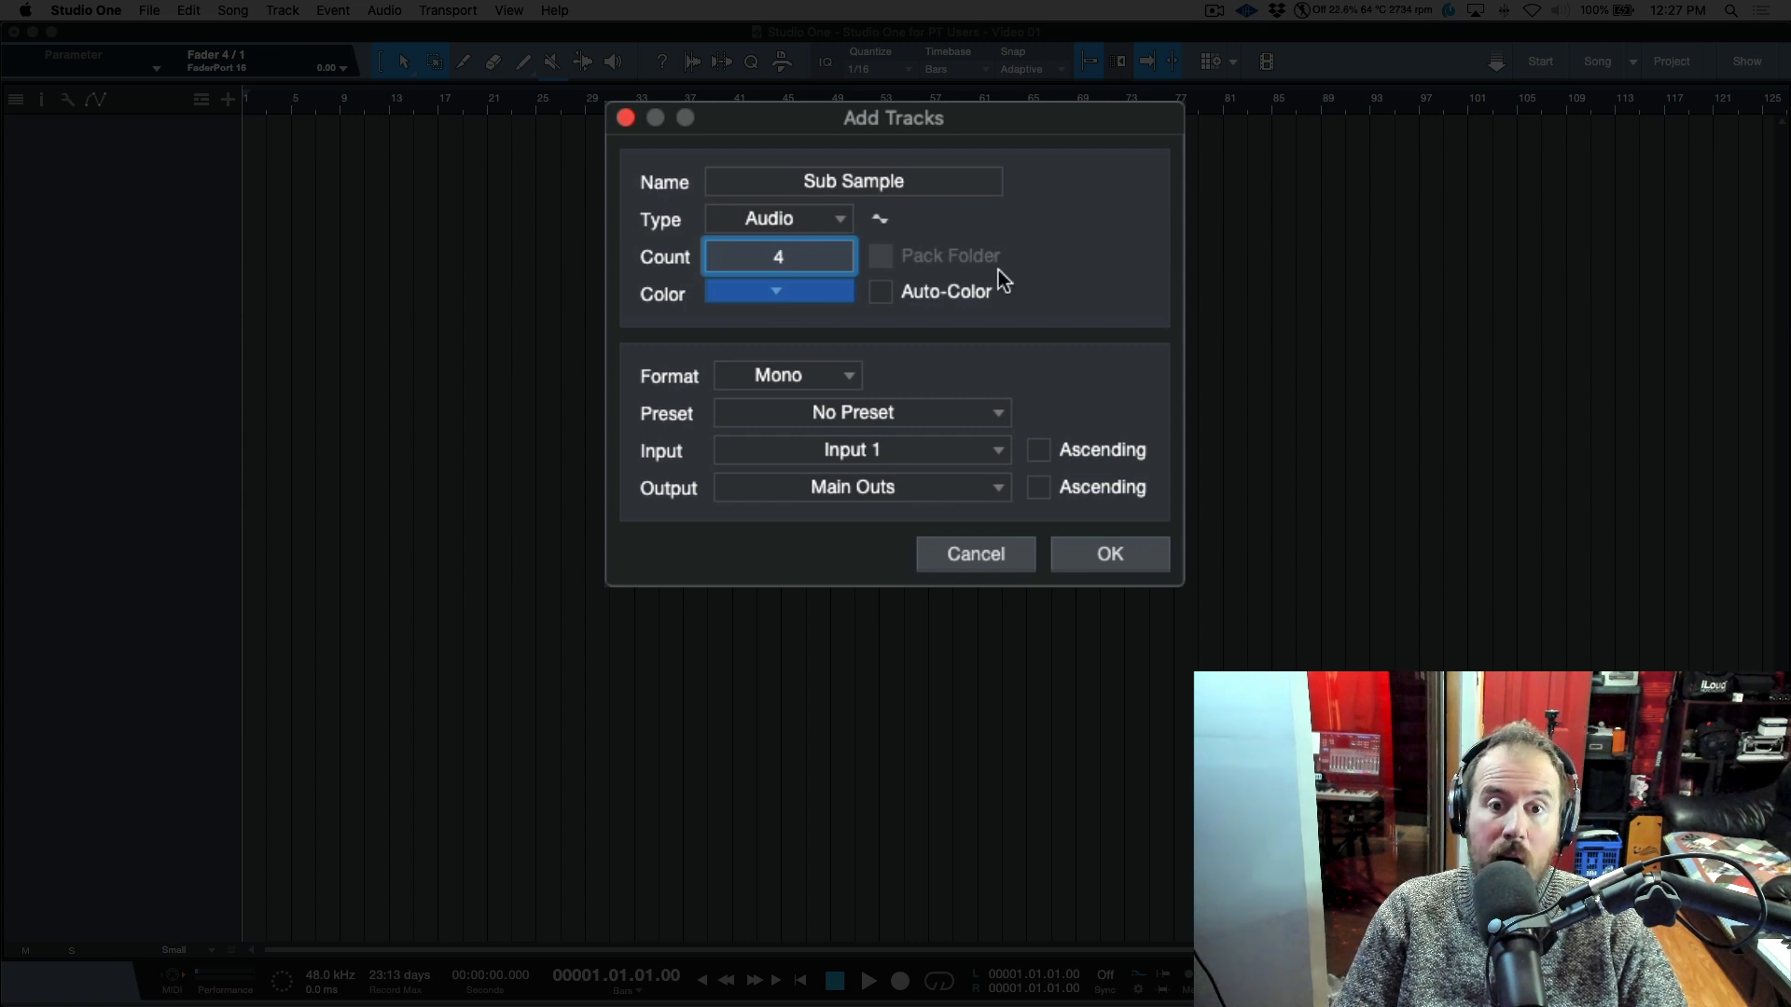
# - Enable auto-color for the new tracks and keep their format set to Mono
pyautogui.click(1066, 222)
pyautogui.click(780, 292)
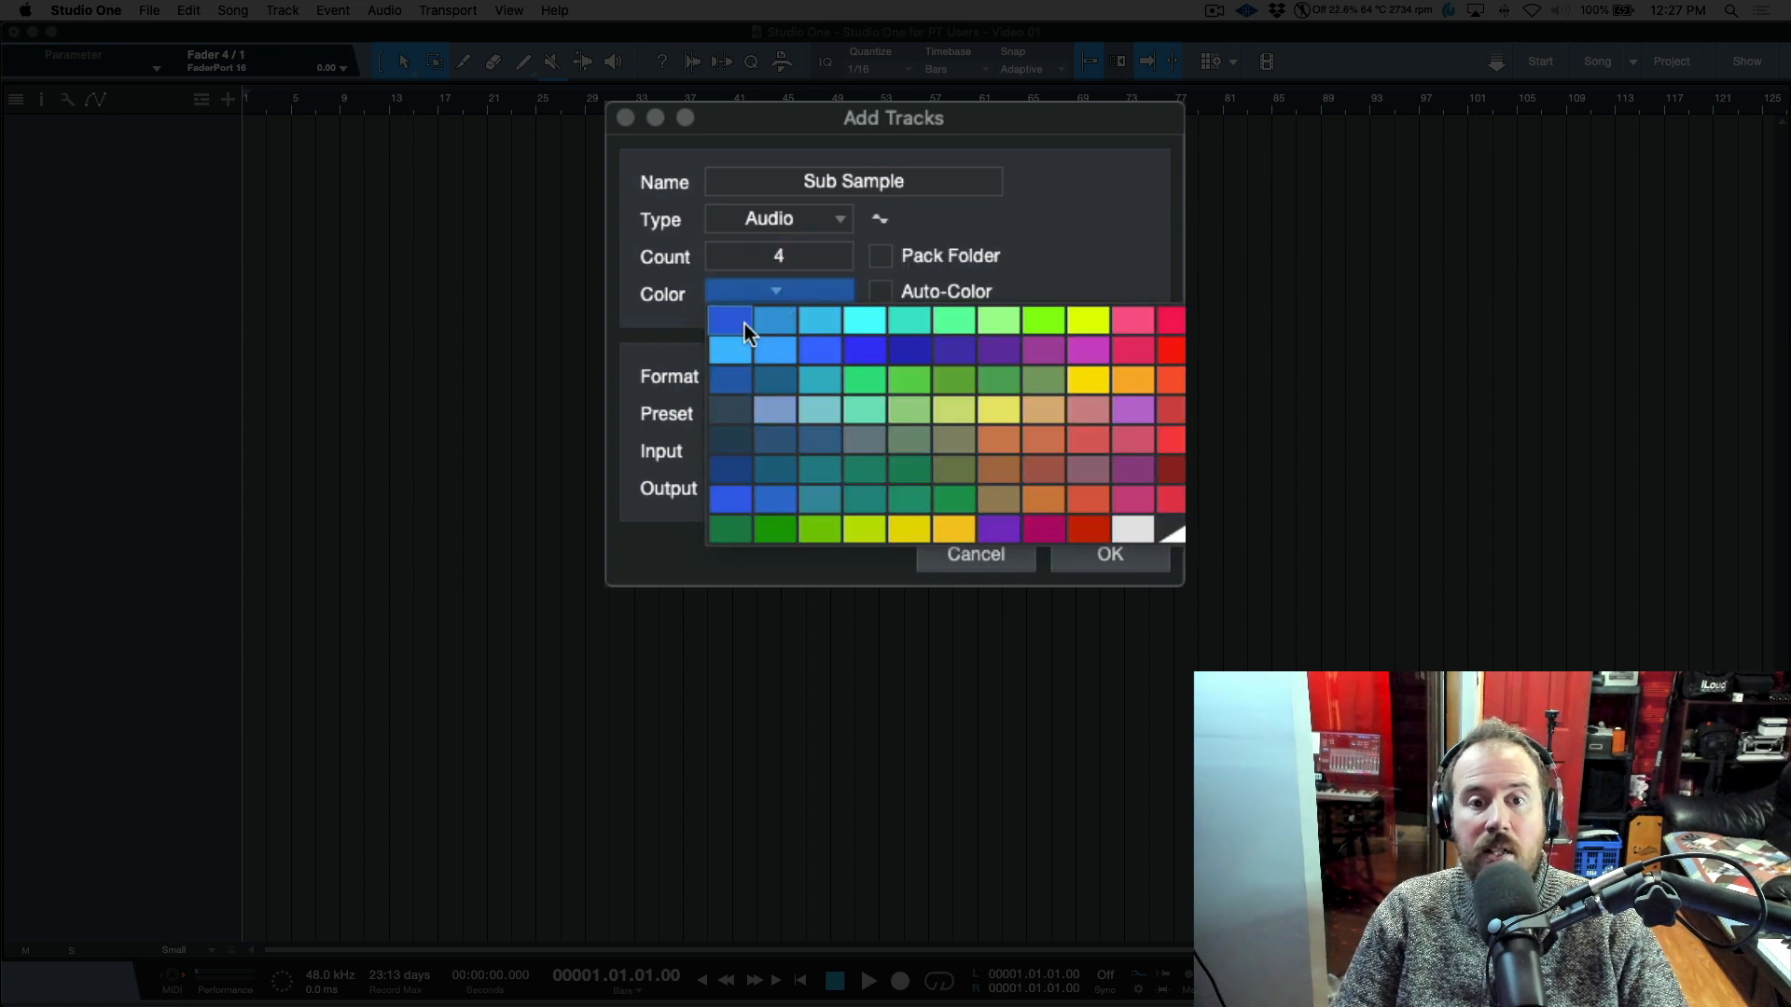
pyautogui.click(747, 322)
pyautogui.click(880, 291)
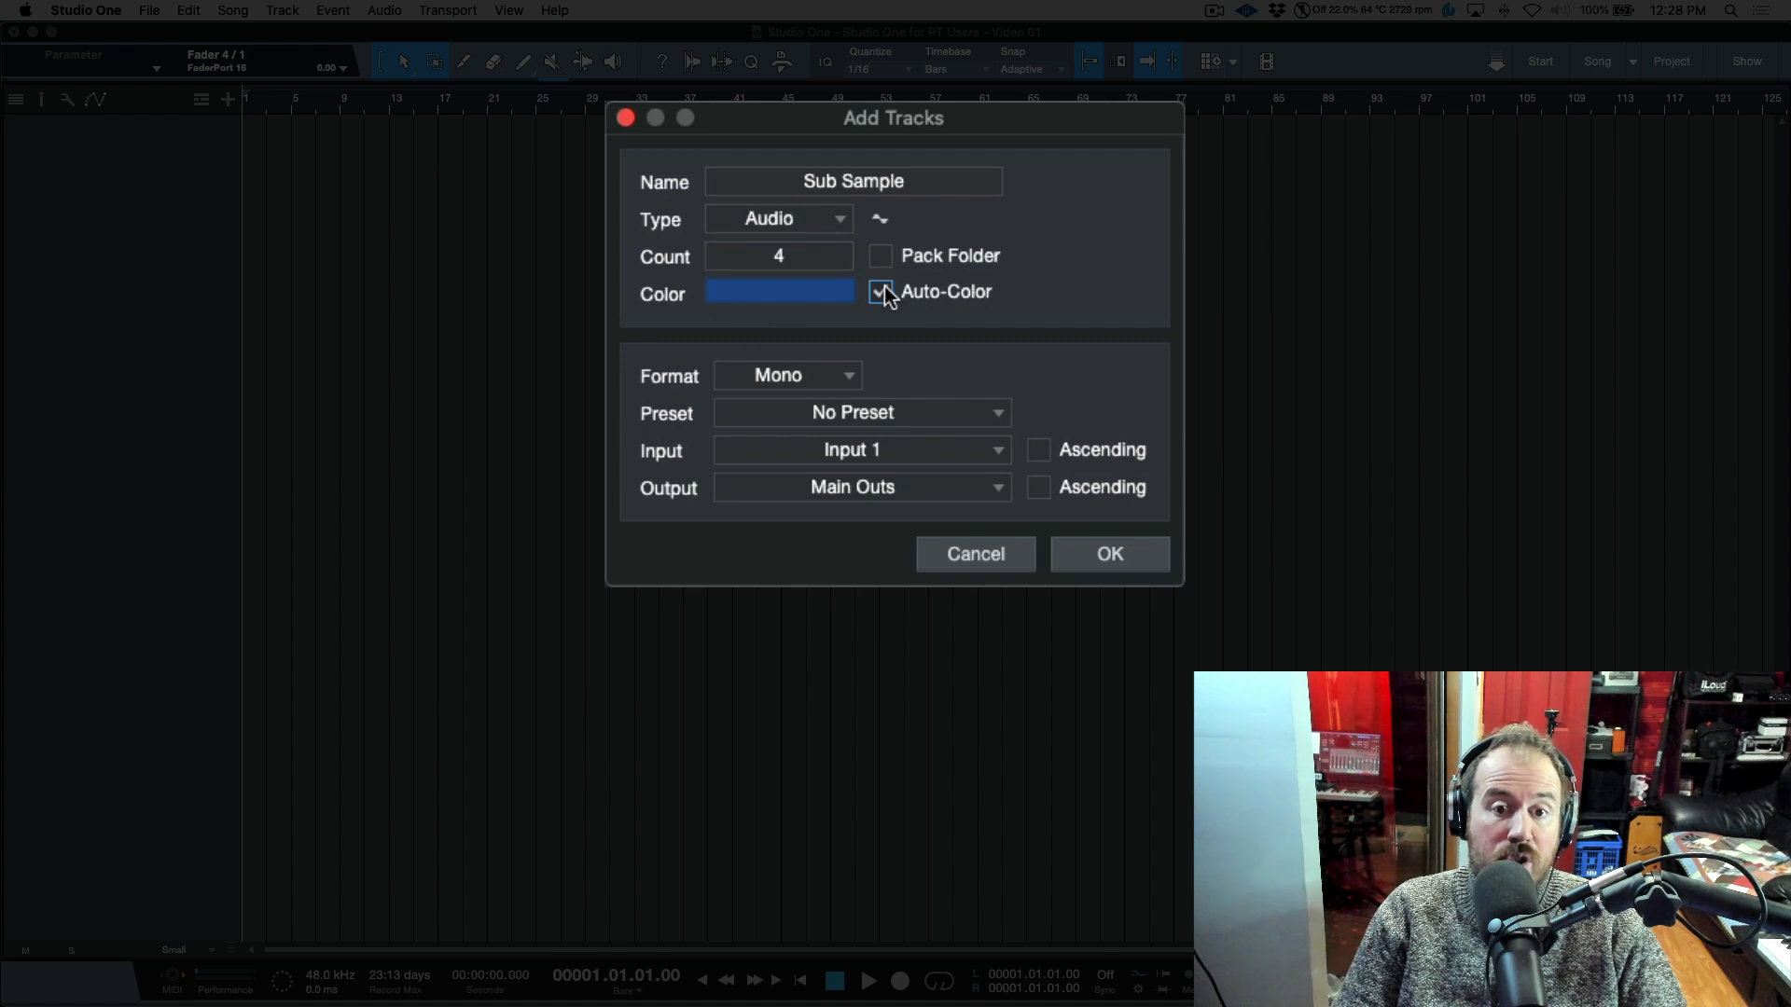
pyautogui.click(848, 377)
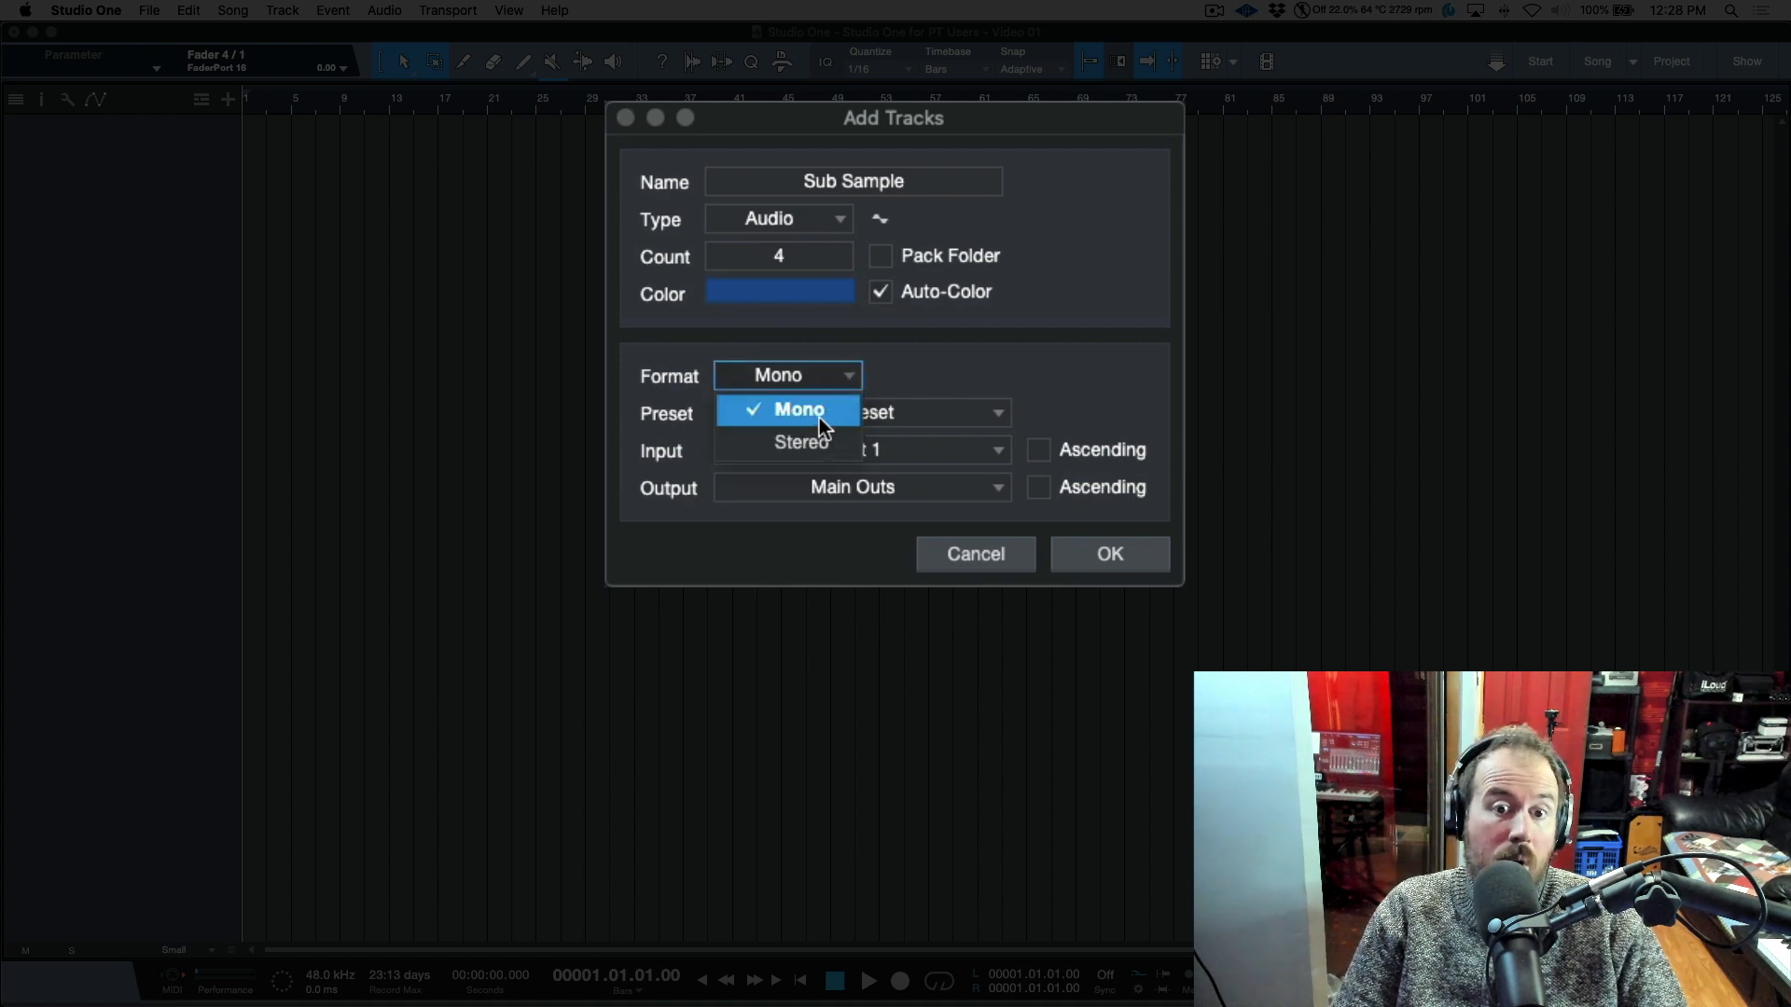
pyautogui.click(820, 416)
# - View the channel presets without choosing one, assign ascending inputs starting at DP-88 1, and create the four audio tracks
pyautogui.click(858, 414)
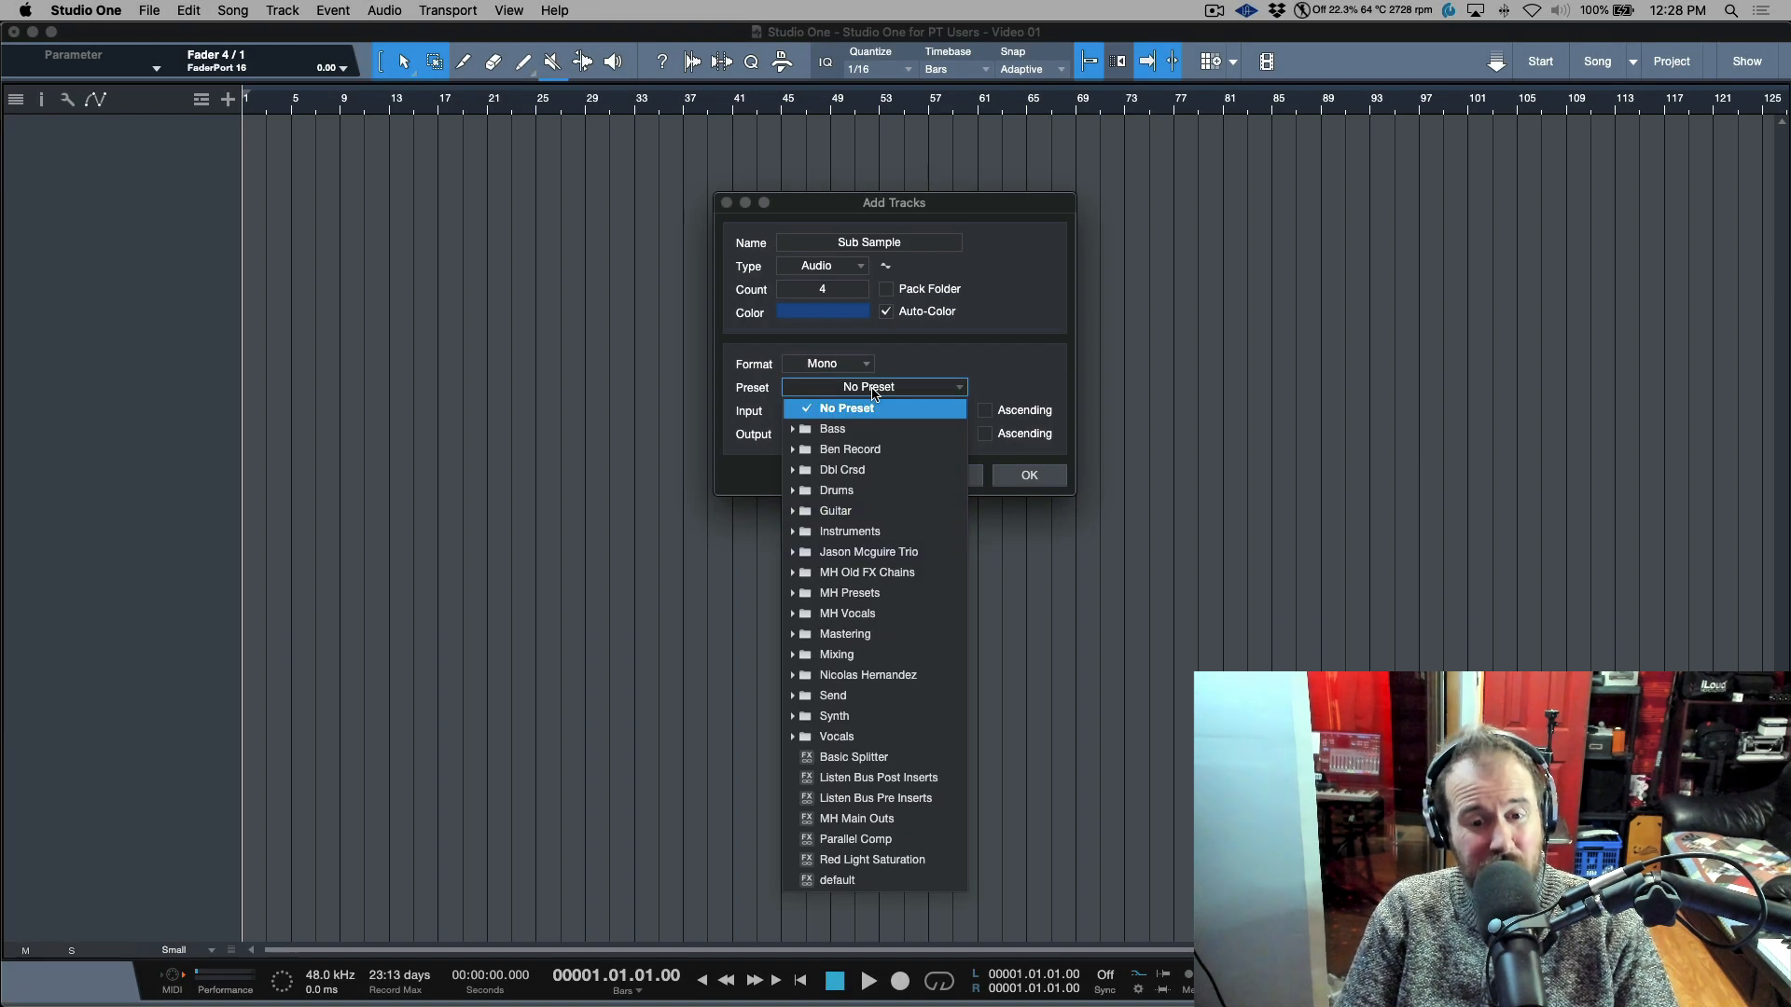
pyautogui.click(949, 351)
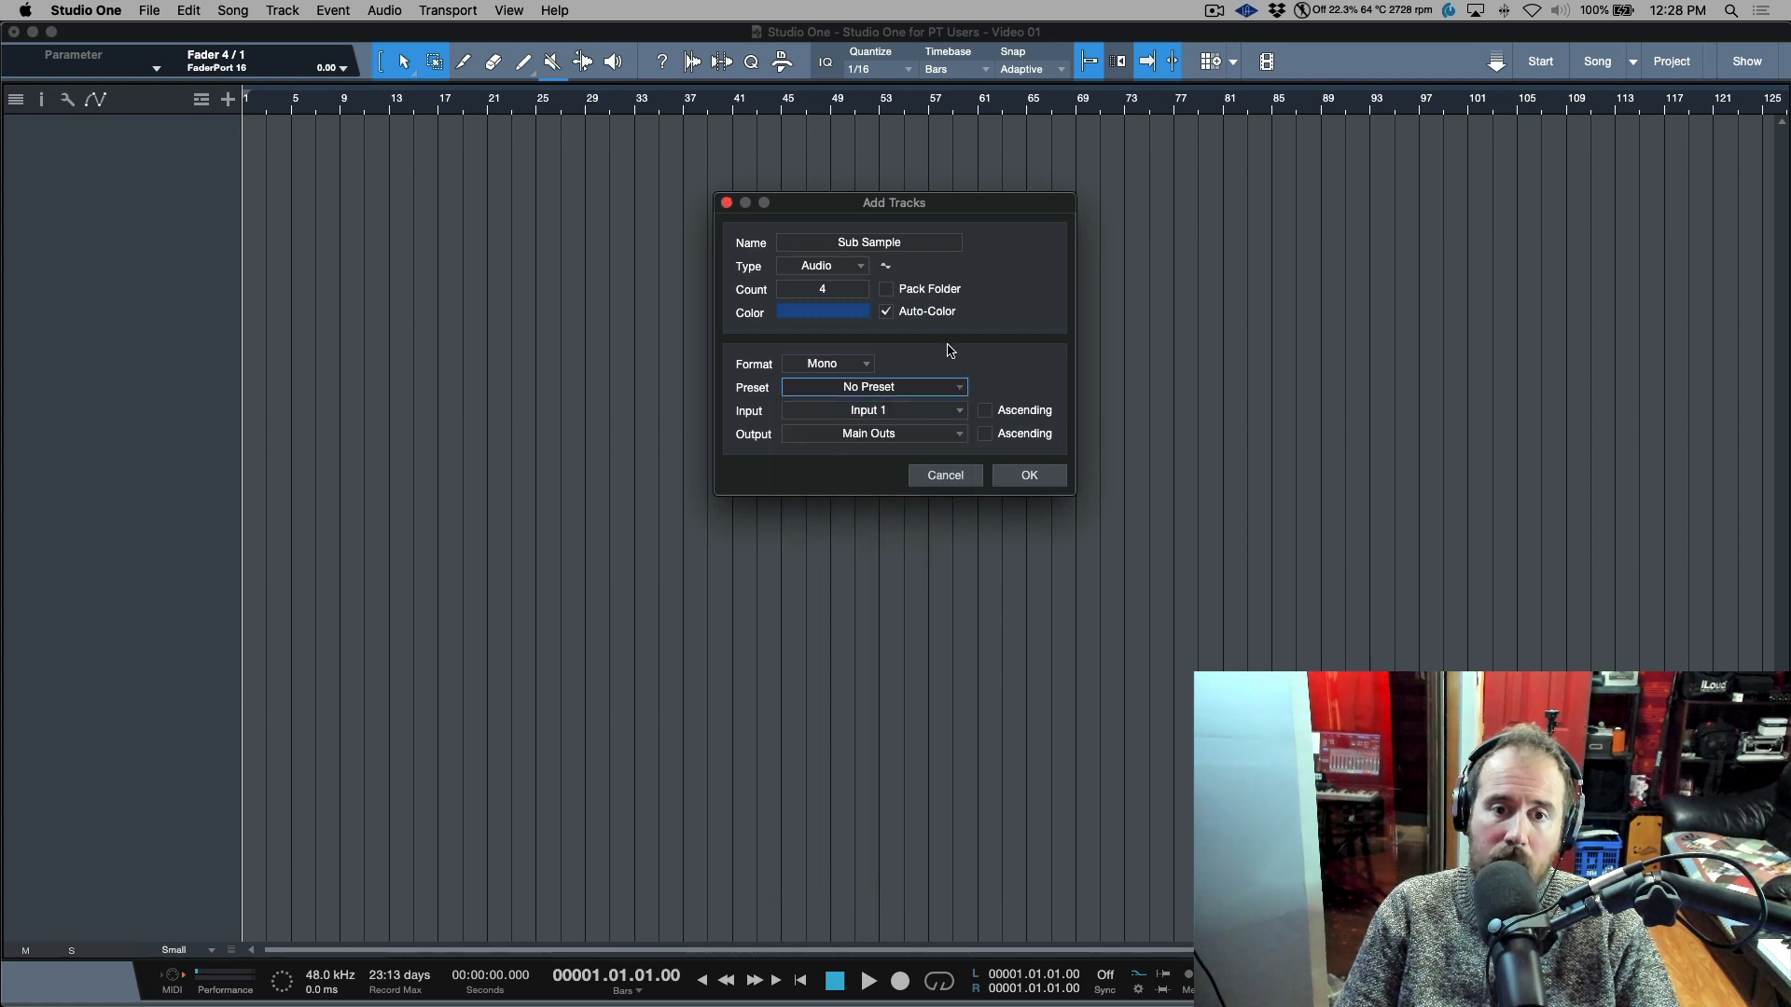
pyautogui.click(914, 414)
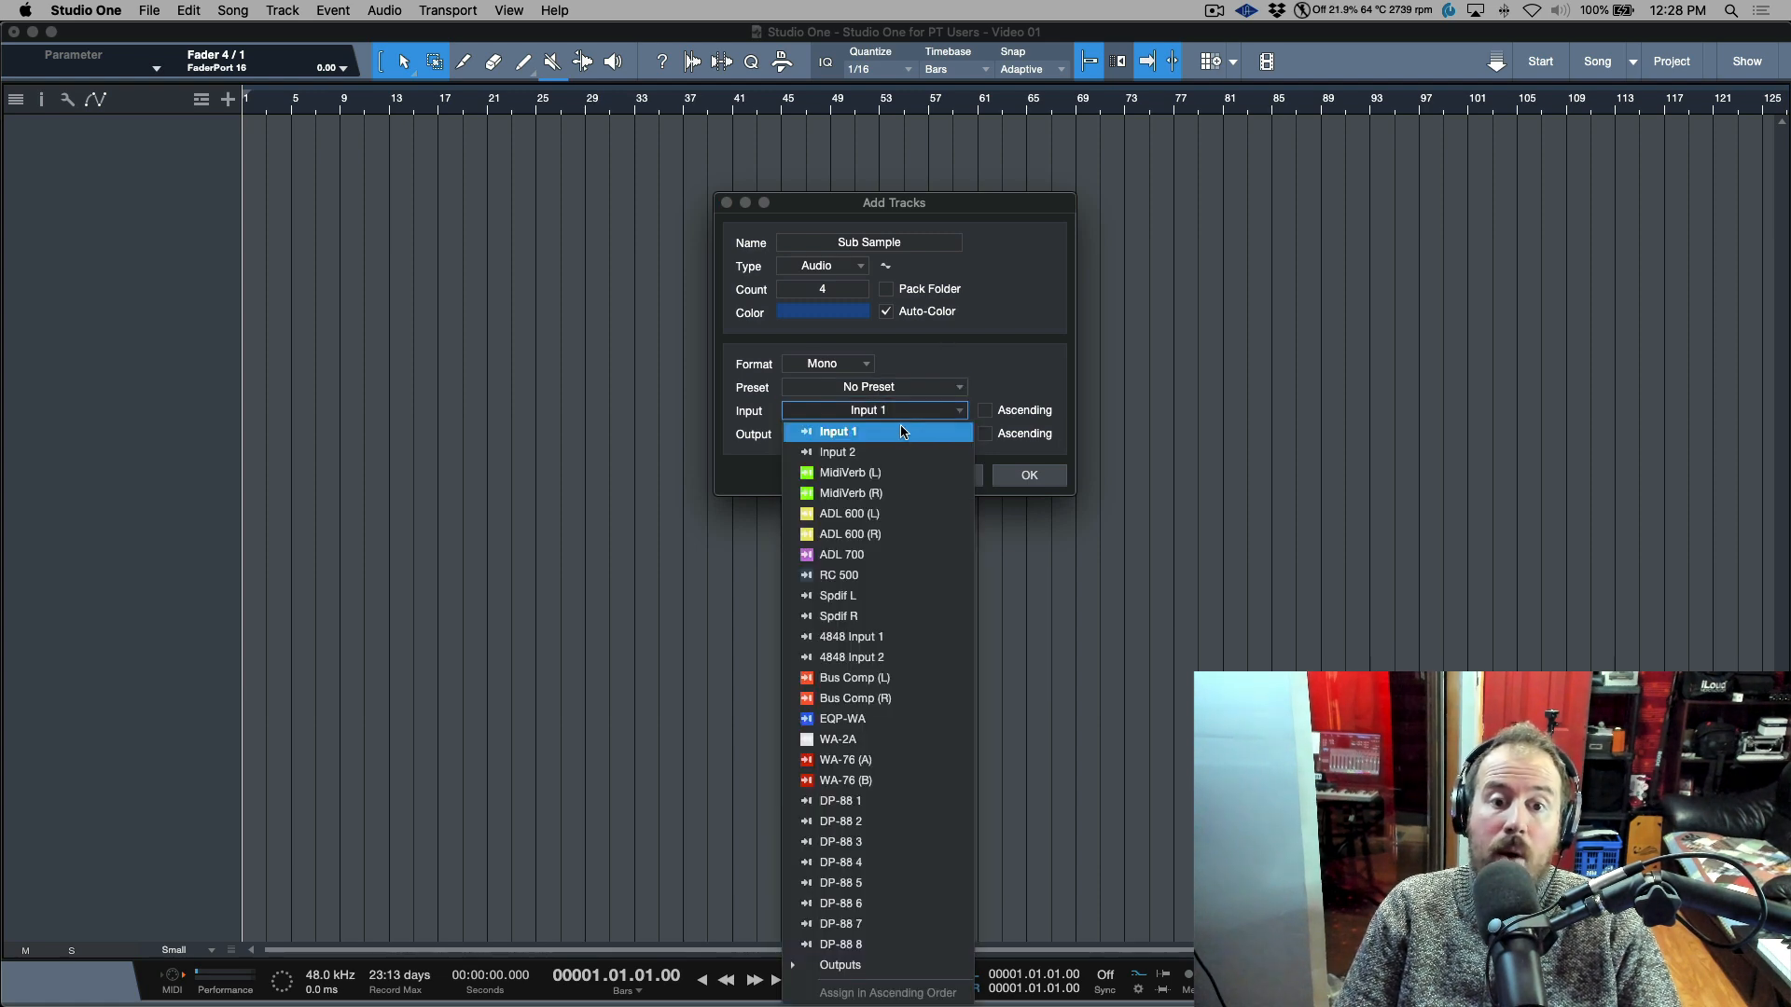
pyautogui.click(868, 801)
pyautogui.click(985, 411)
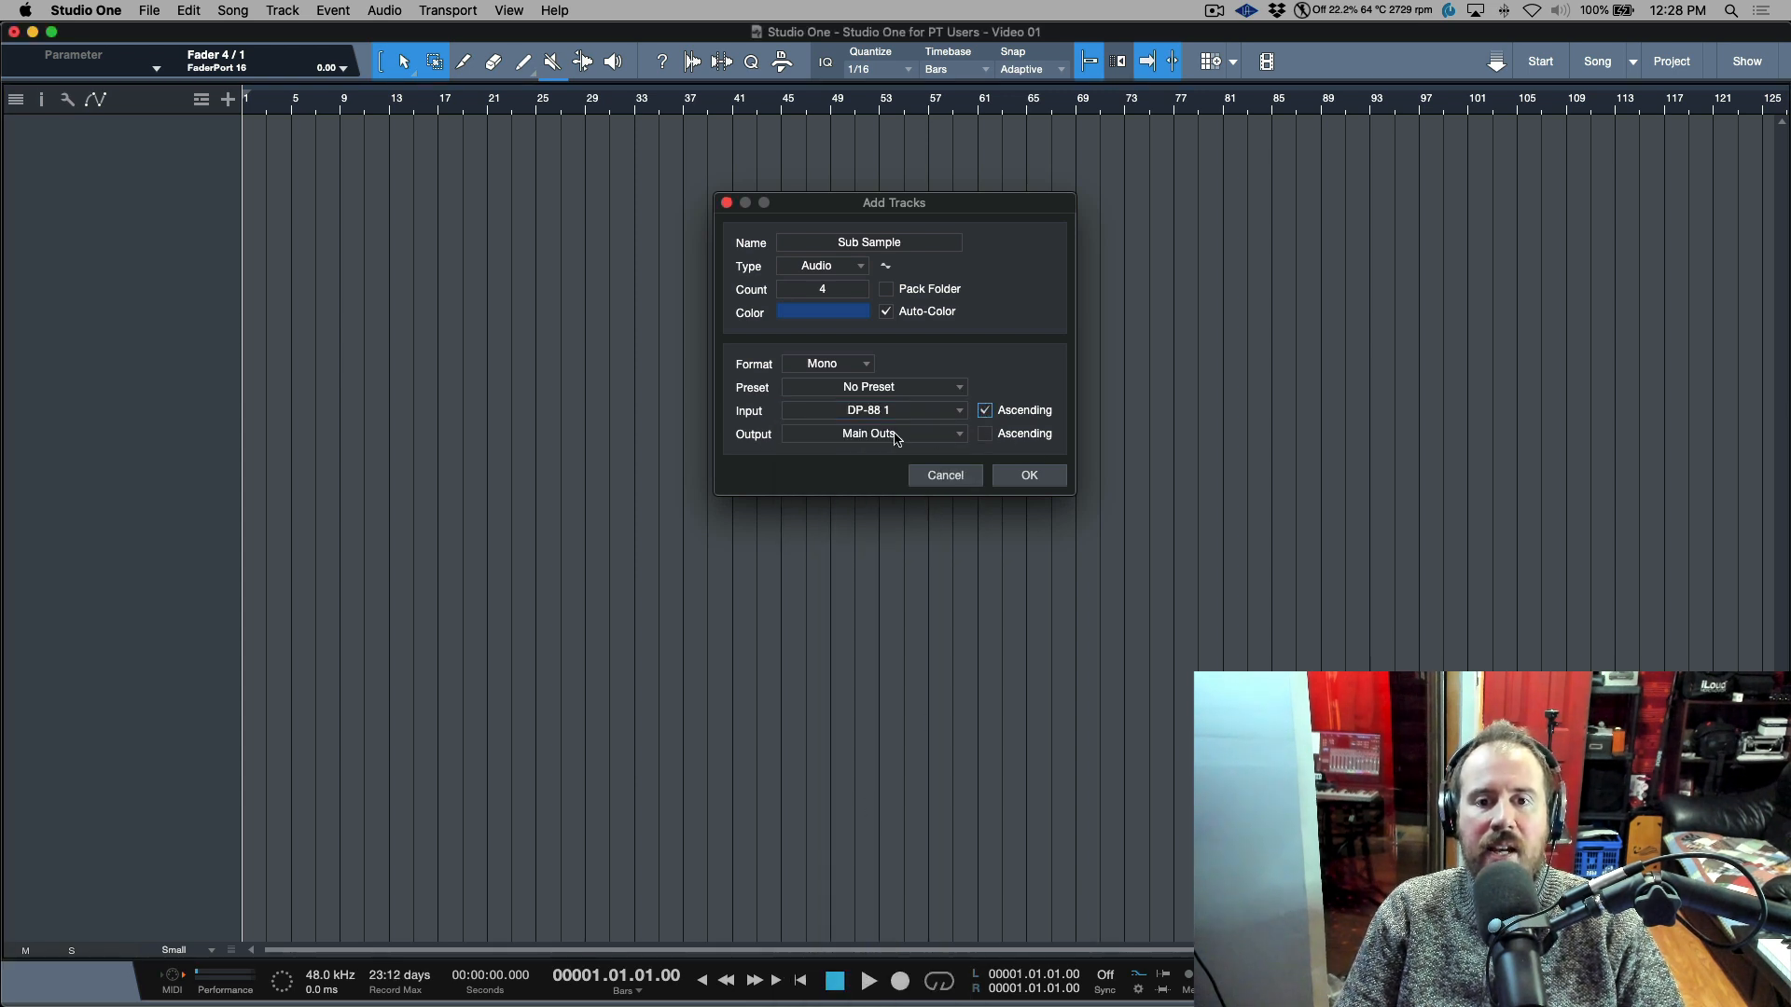
pyautogui.click(1030, 476)
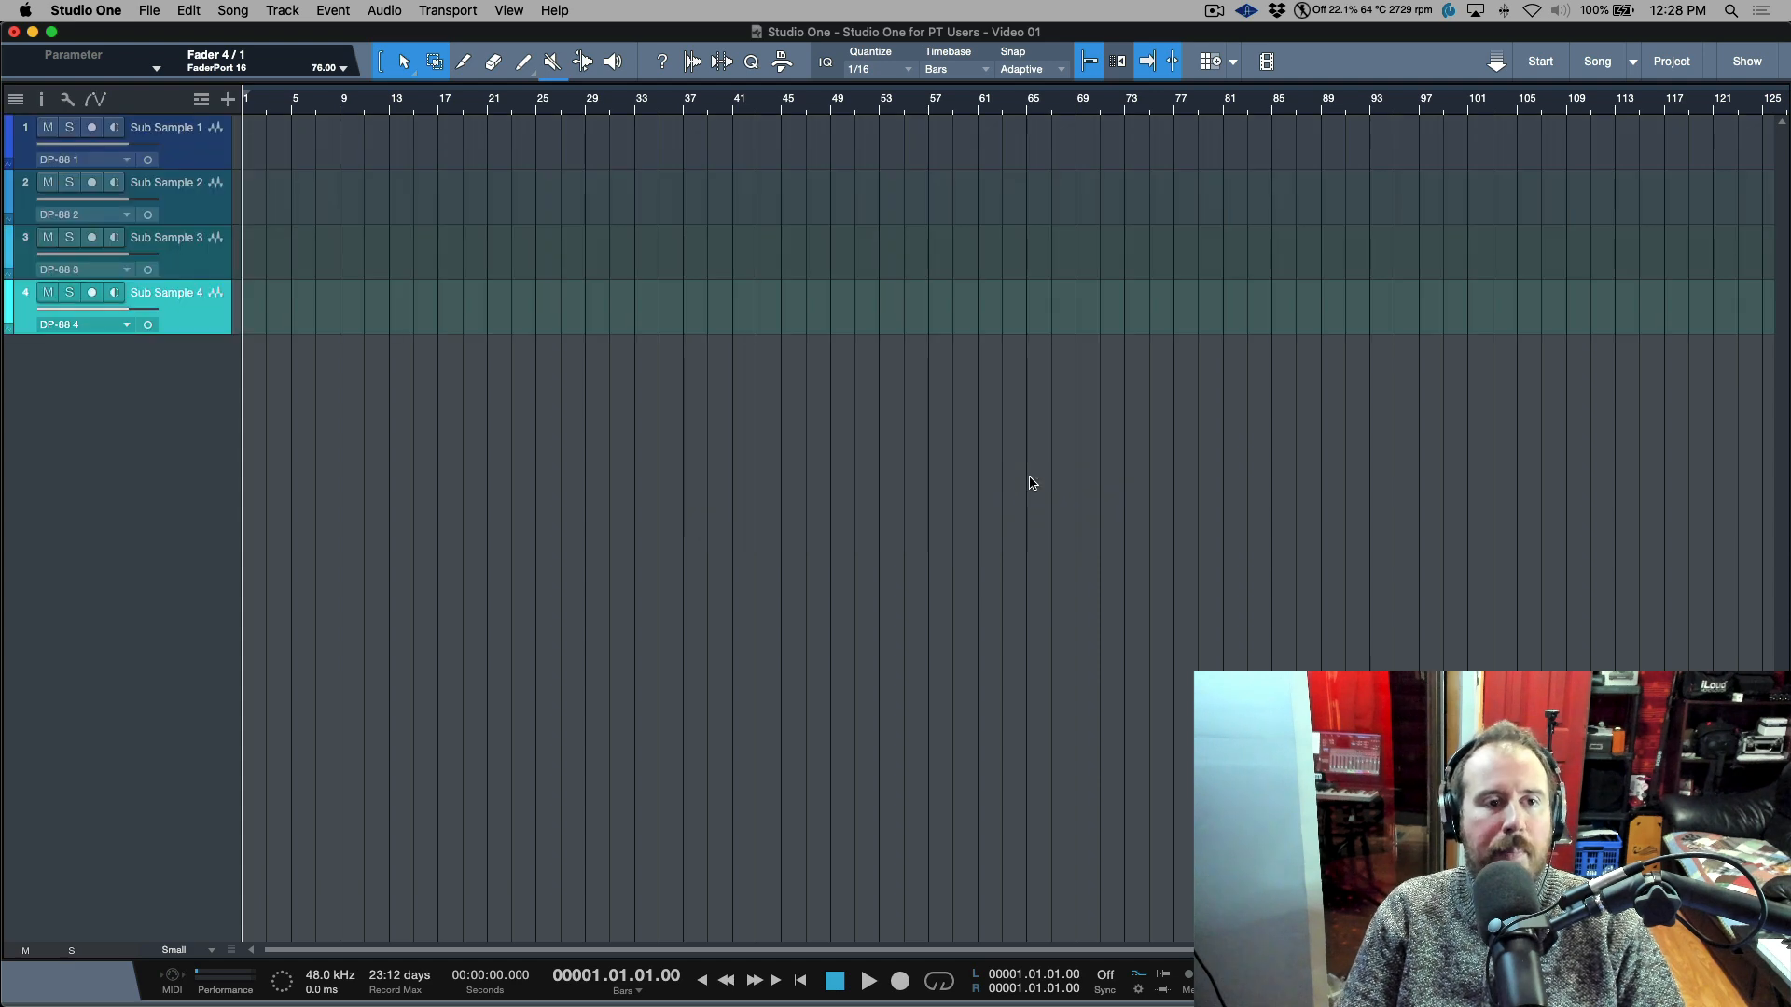
# - Show the mix console for the new tracks, select all four Sub Sample tracks and delete them
pyautogui.click(198, 145)
pyautogui.click(198, 311)
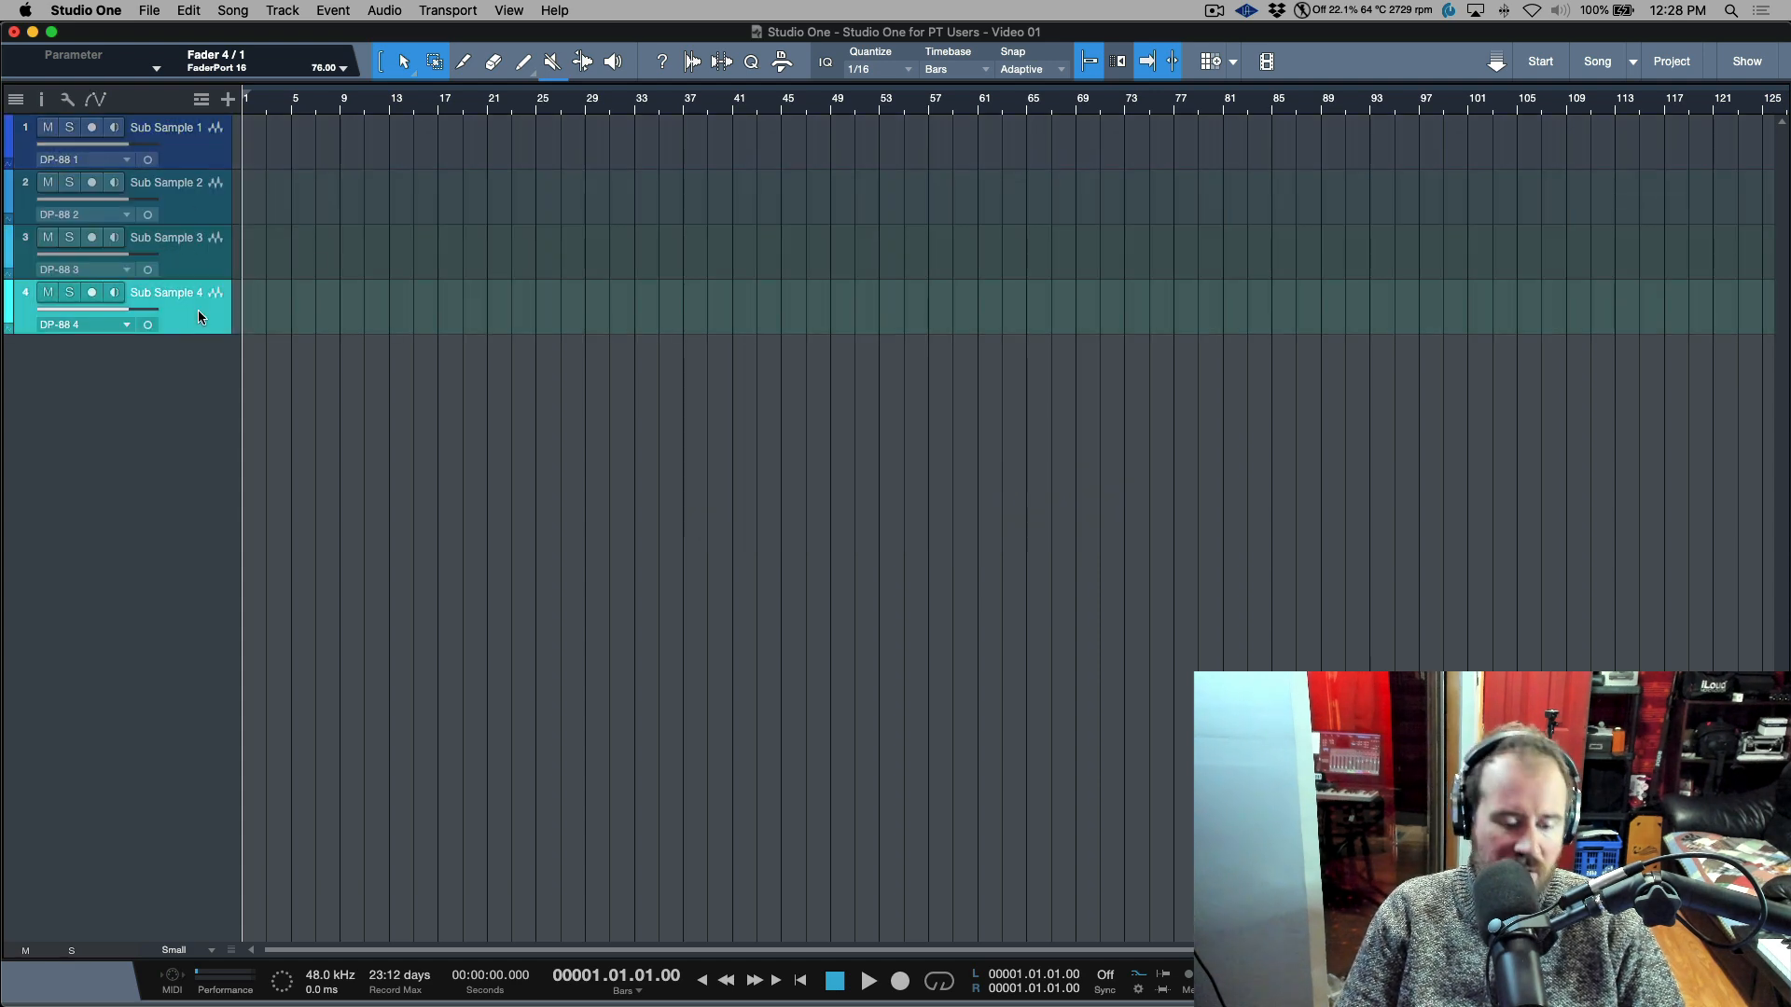
pyautogui.press('F3')
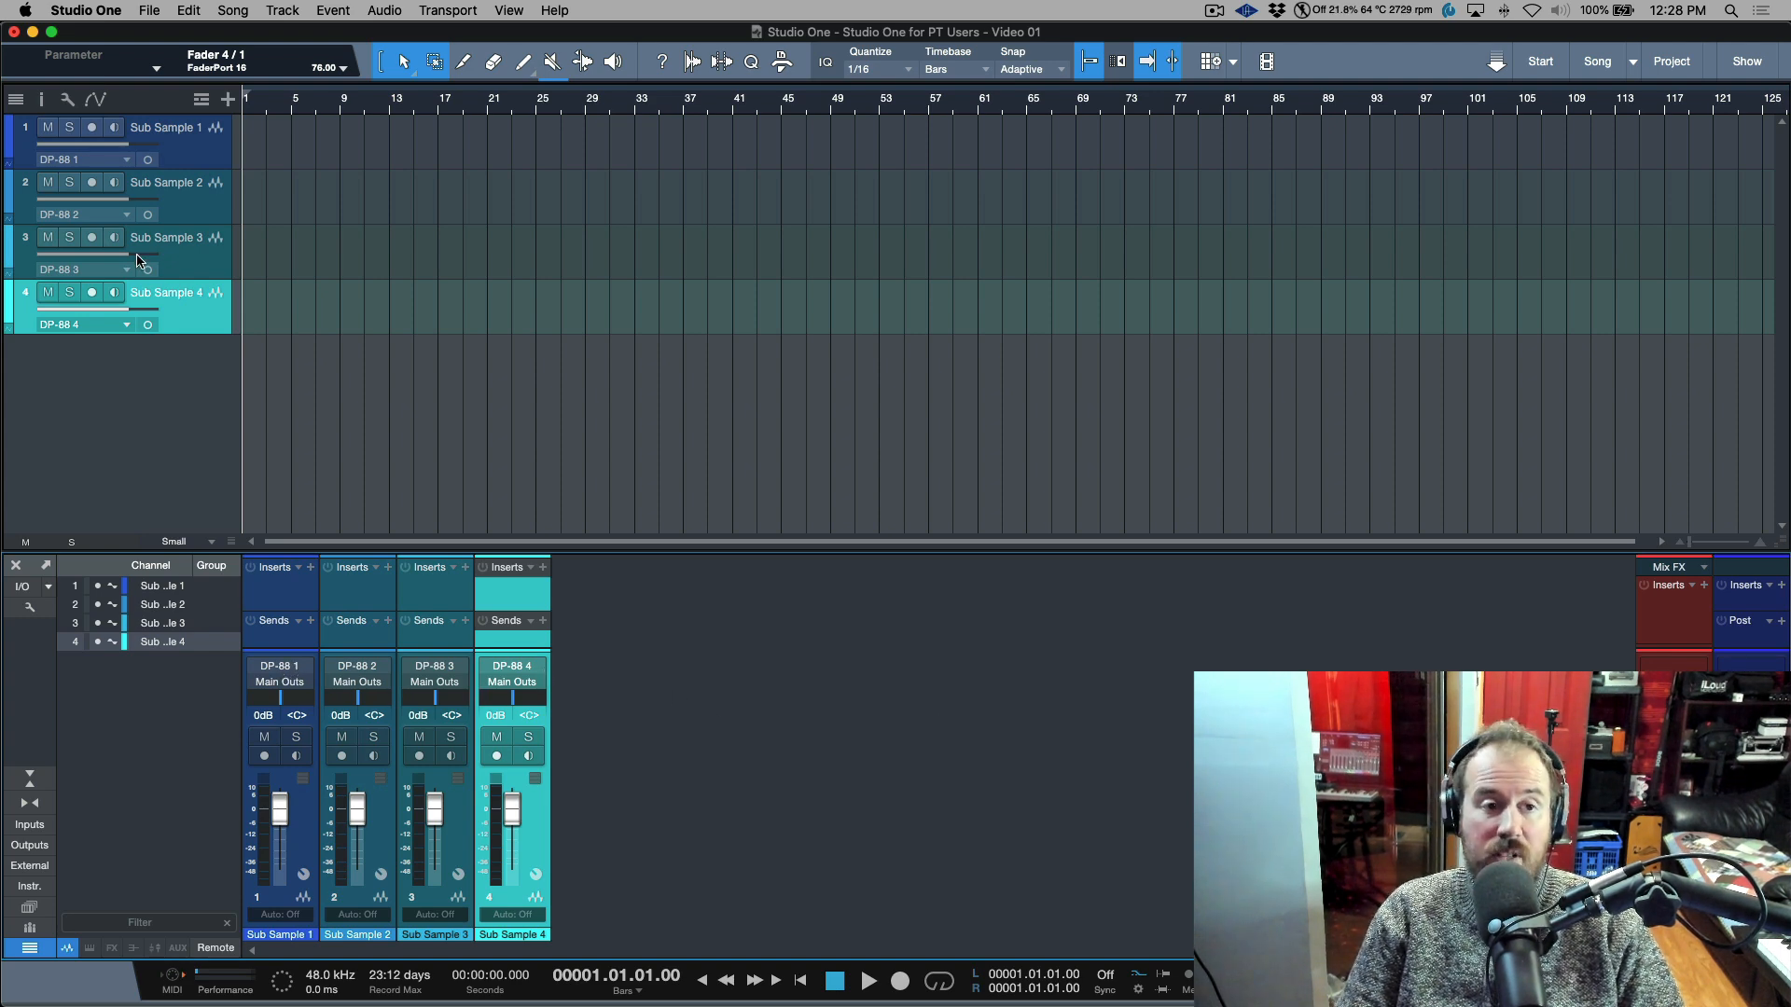
pyautogui.keyDown('shift'); pyautogui.click(193, 161); pyautogui.keyUp('shift')
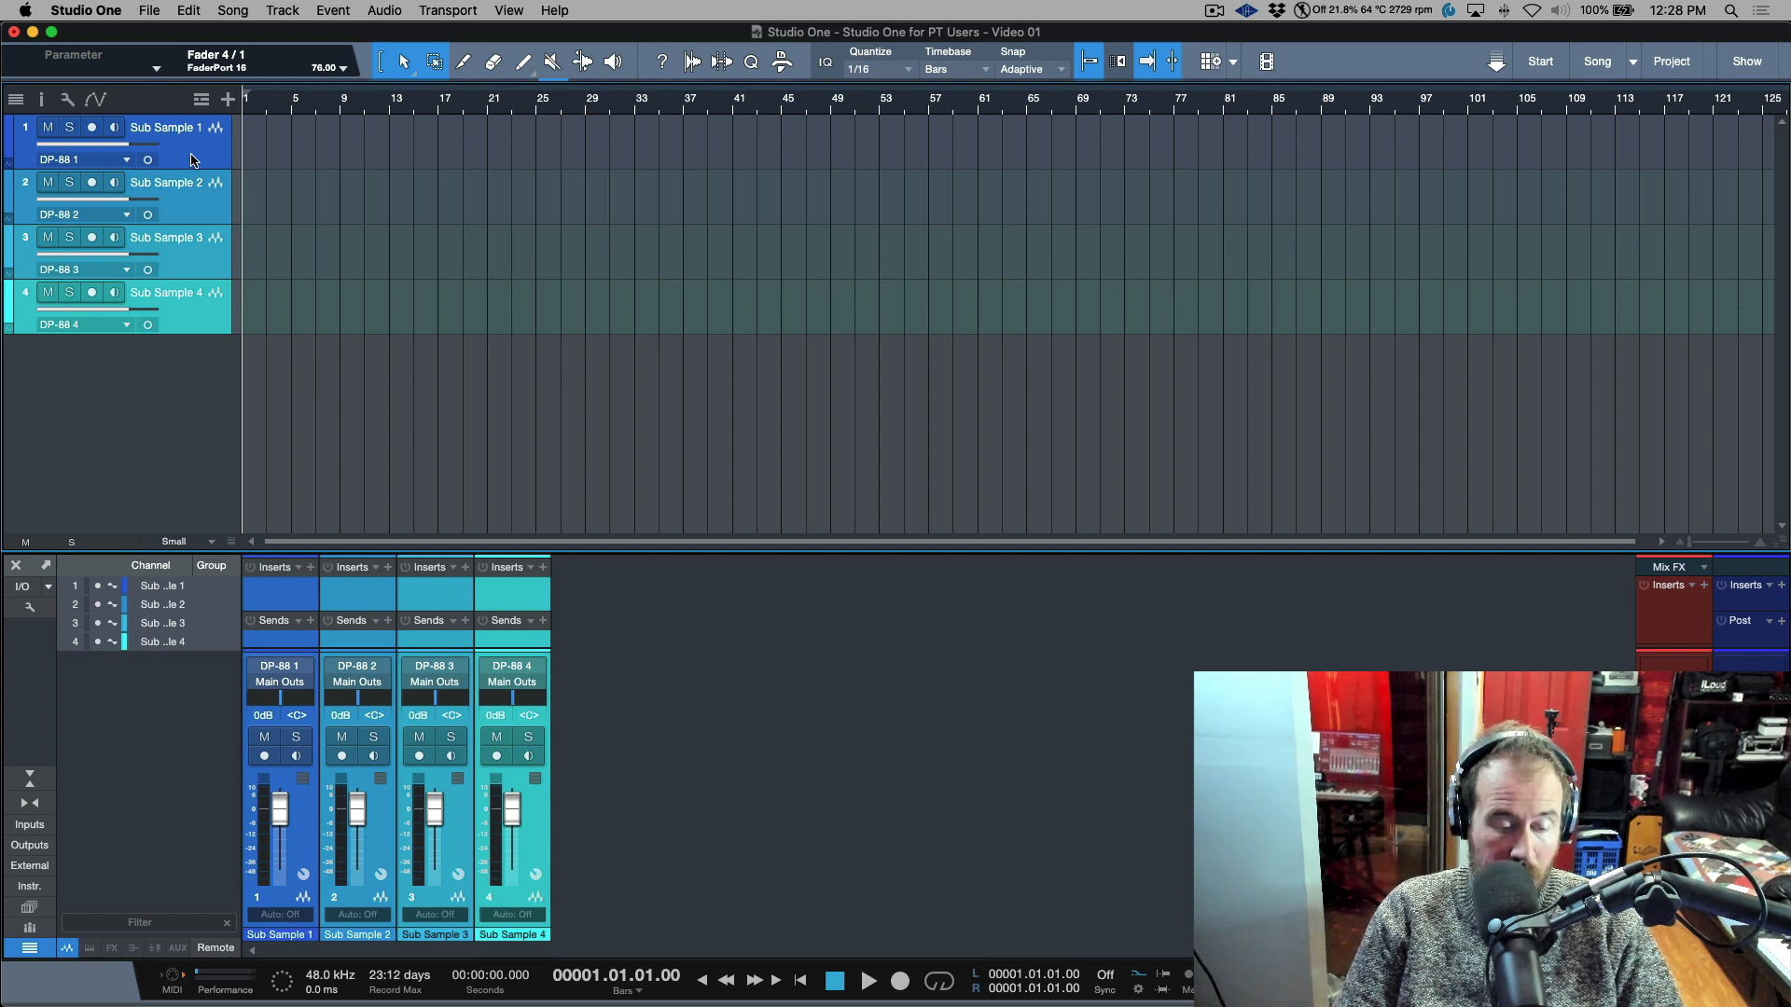
pyautogui.press('Delete')
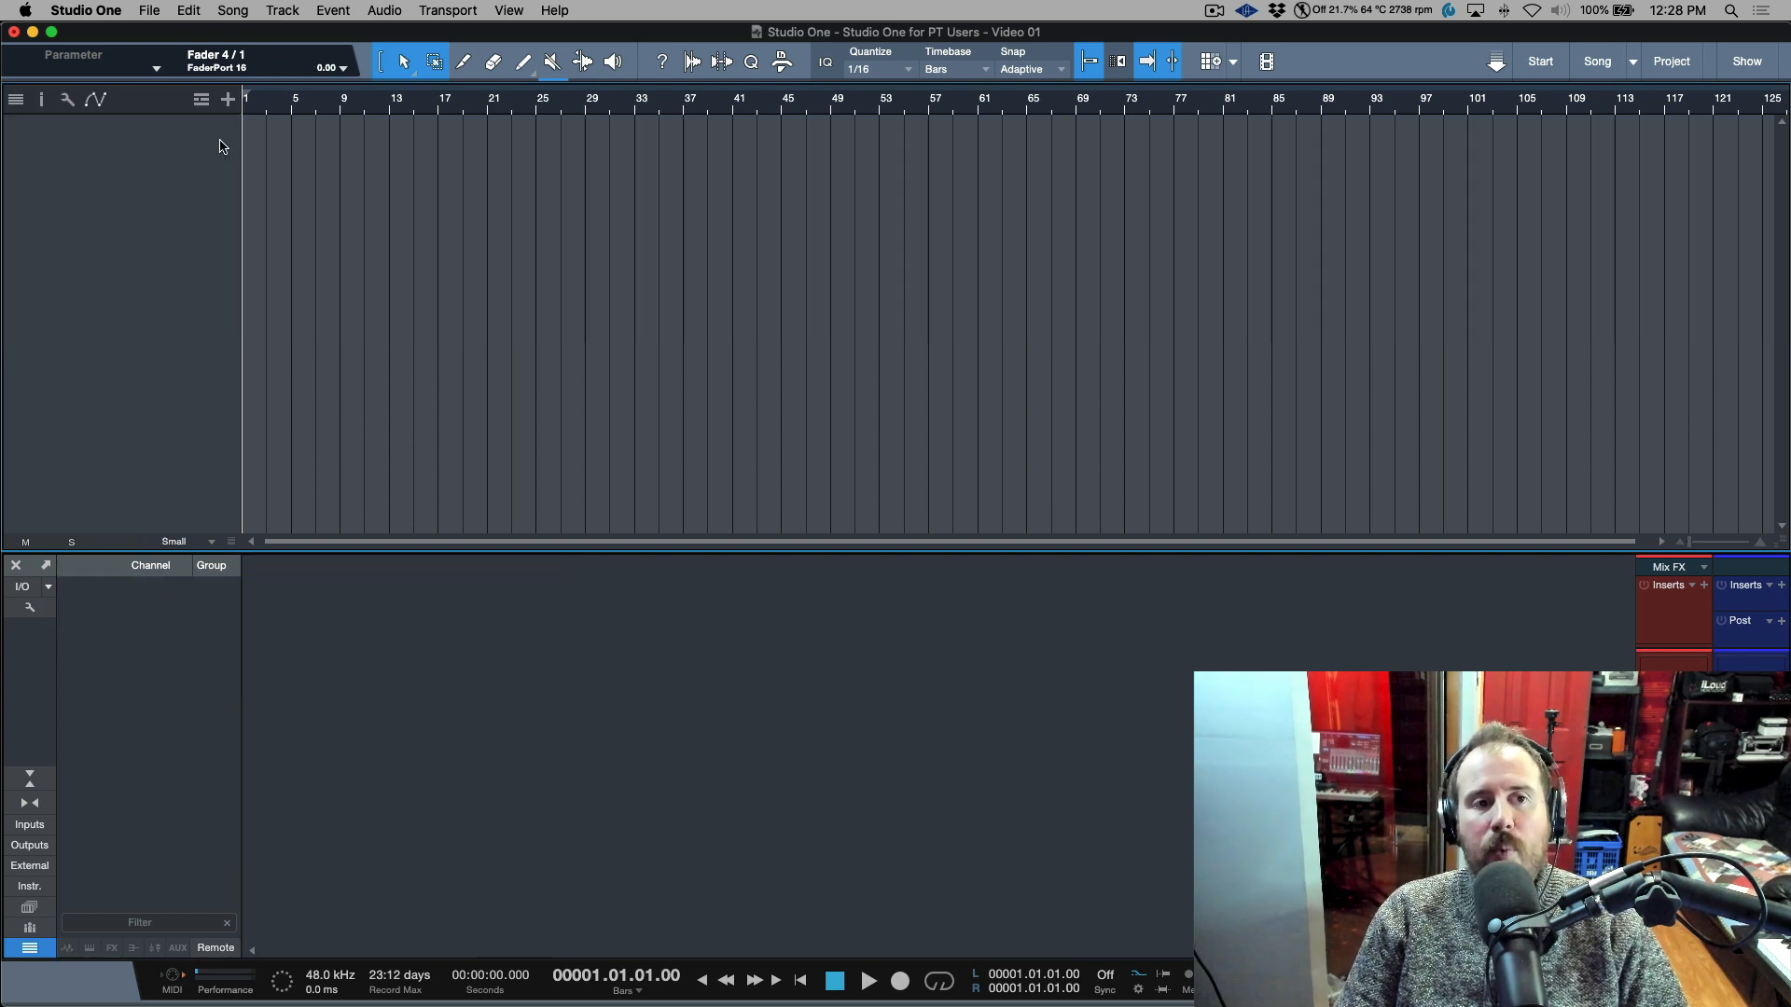
# - Reopen and cancel the track creation settings, and view the add-track commands for the empty track list without choosing any
pyautogui.click(226, 100)
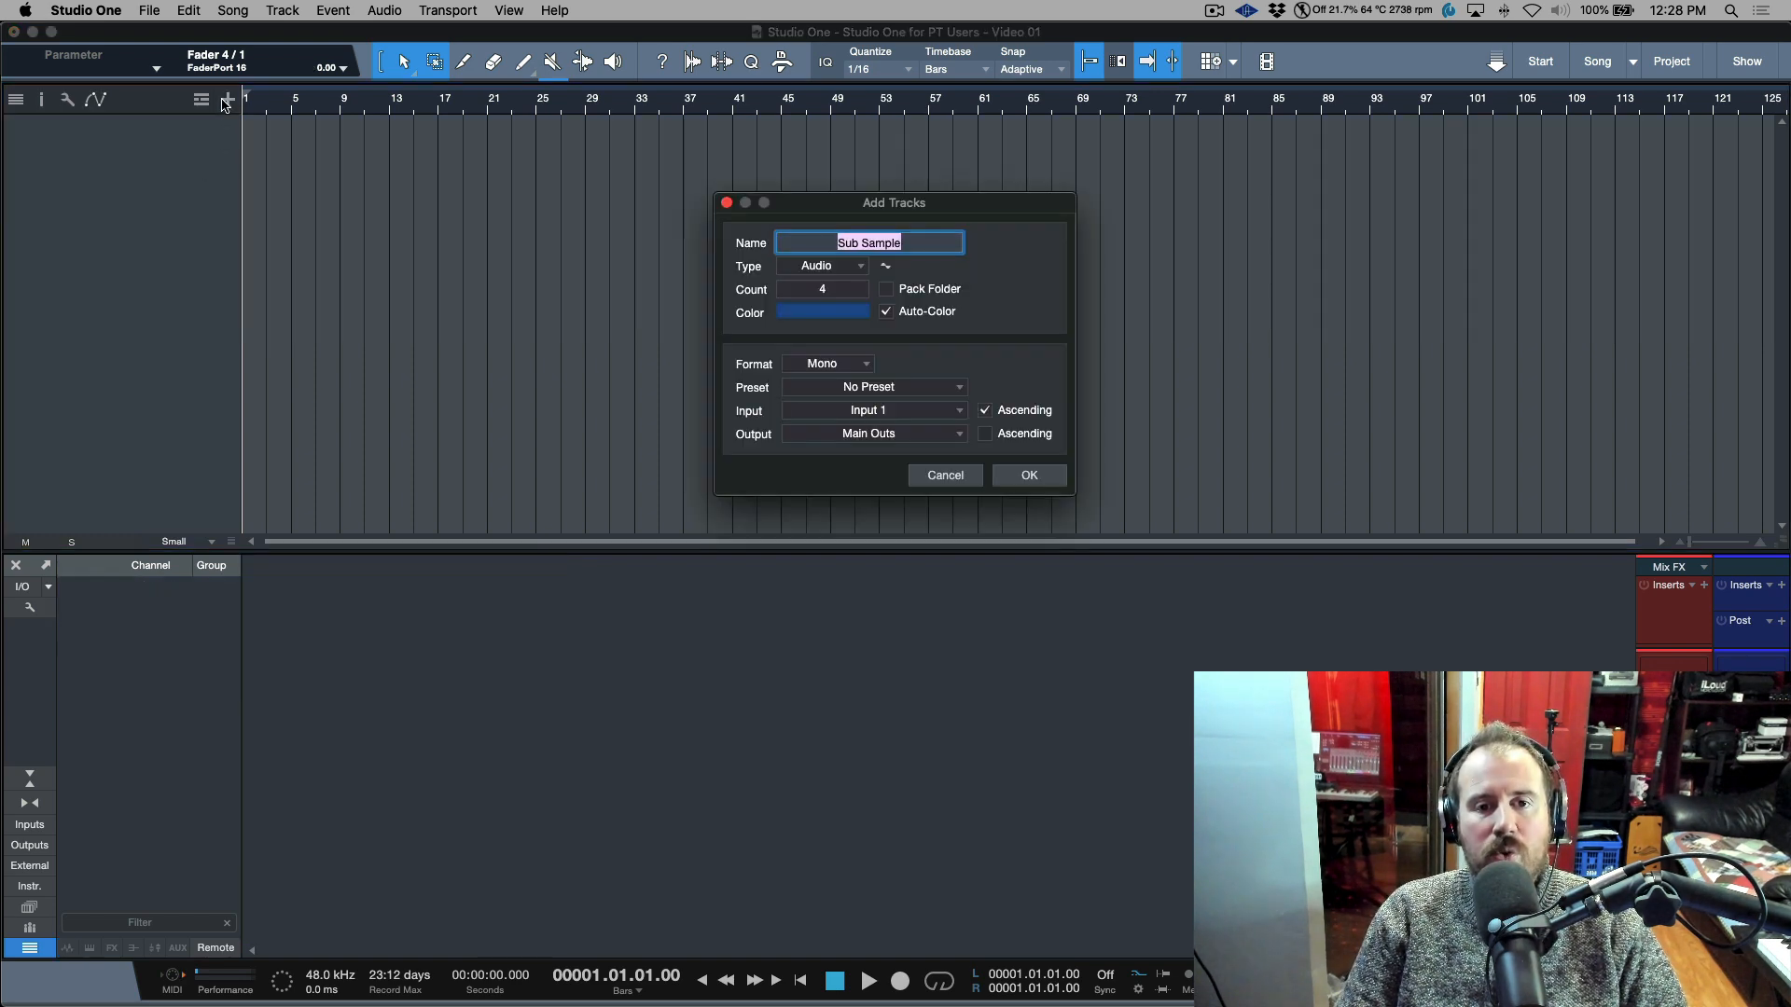
pyautogui.click(944, 476)
pyautogui.rightClick(134, 234)
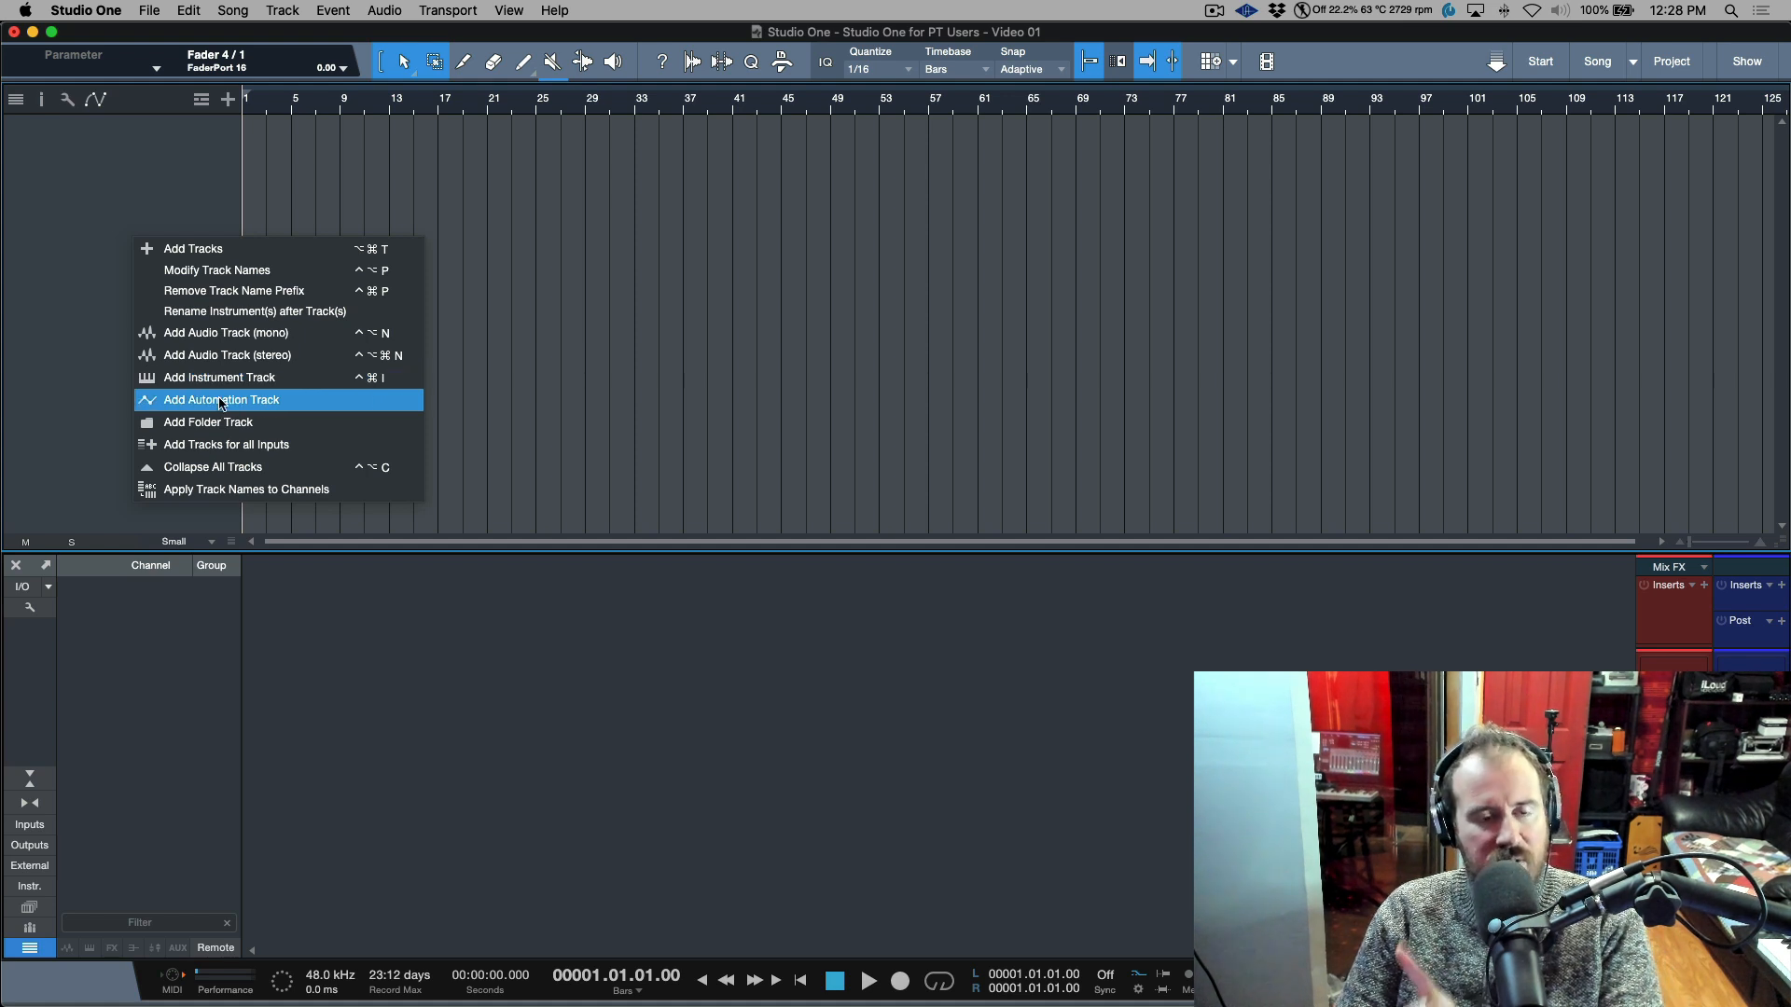
pyautogui.click(80, 274)
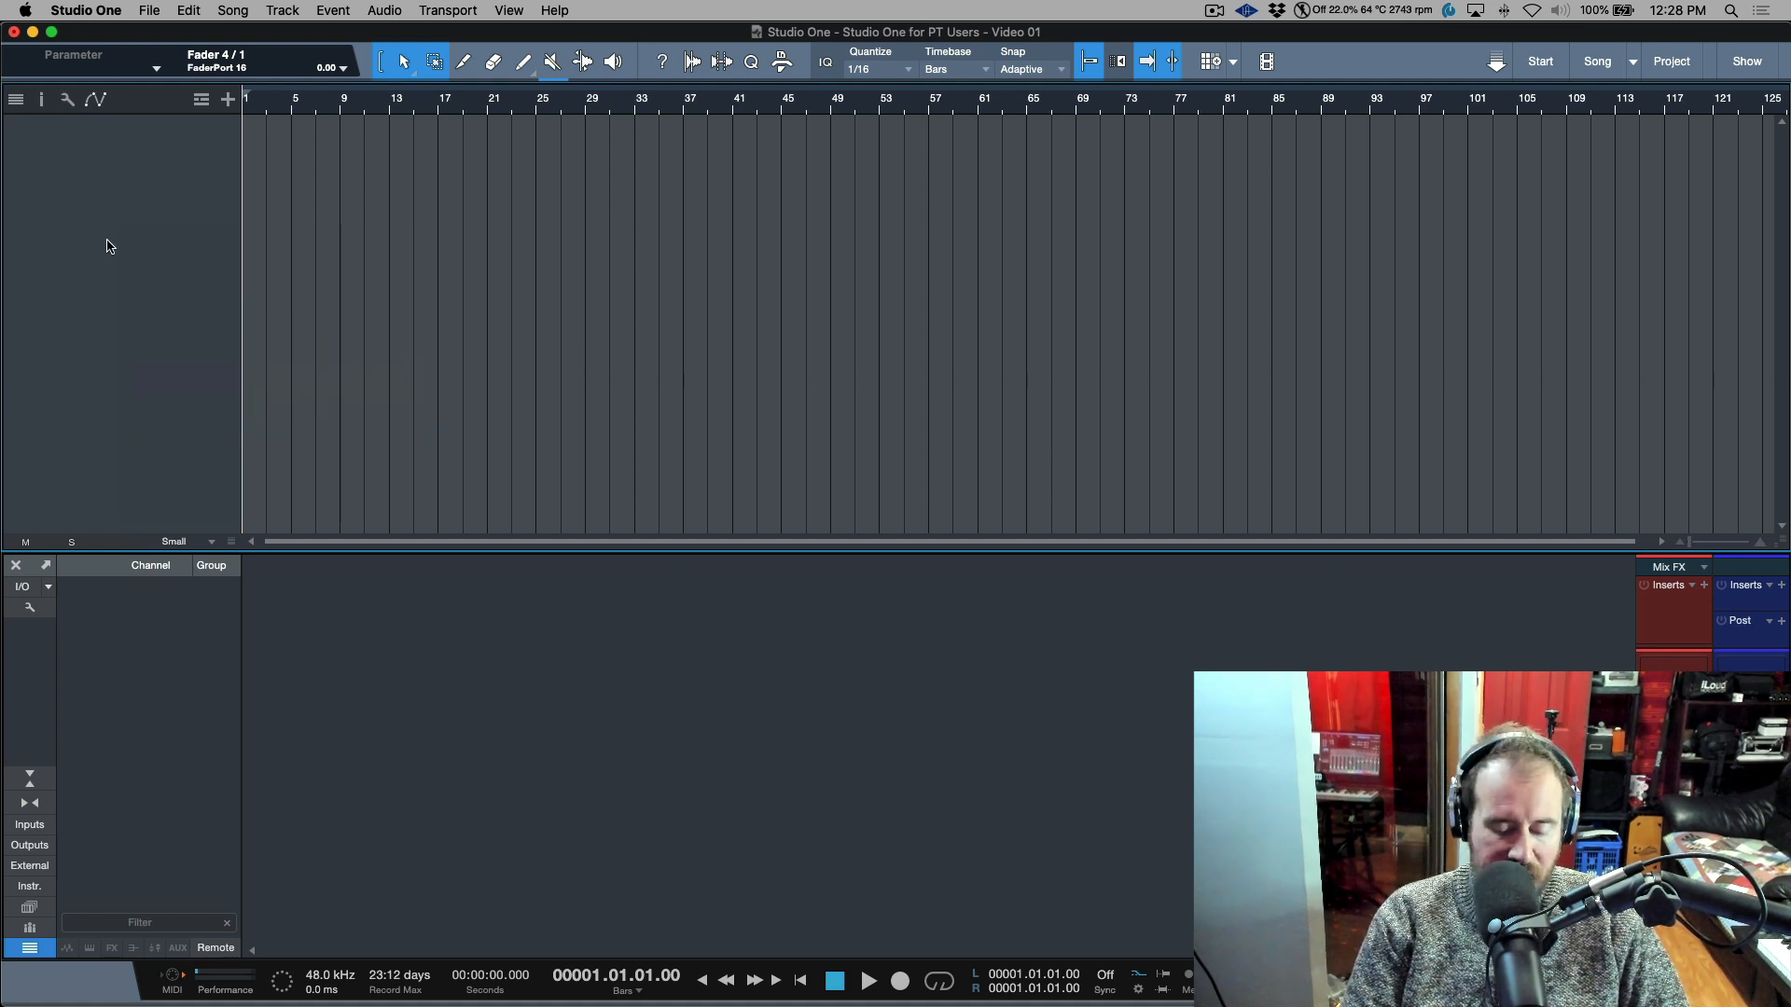
# - Hide the mix console and add 21 audio tracks, with all of them fitted in the arrangement's height
pyautogui.press('F3')
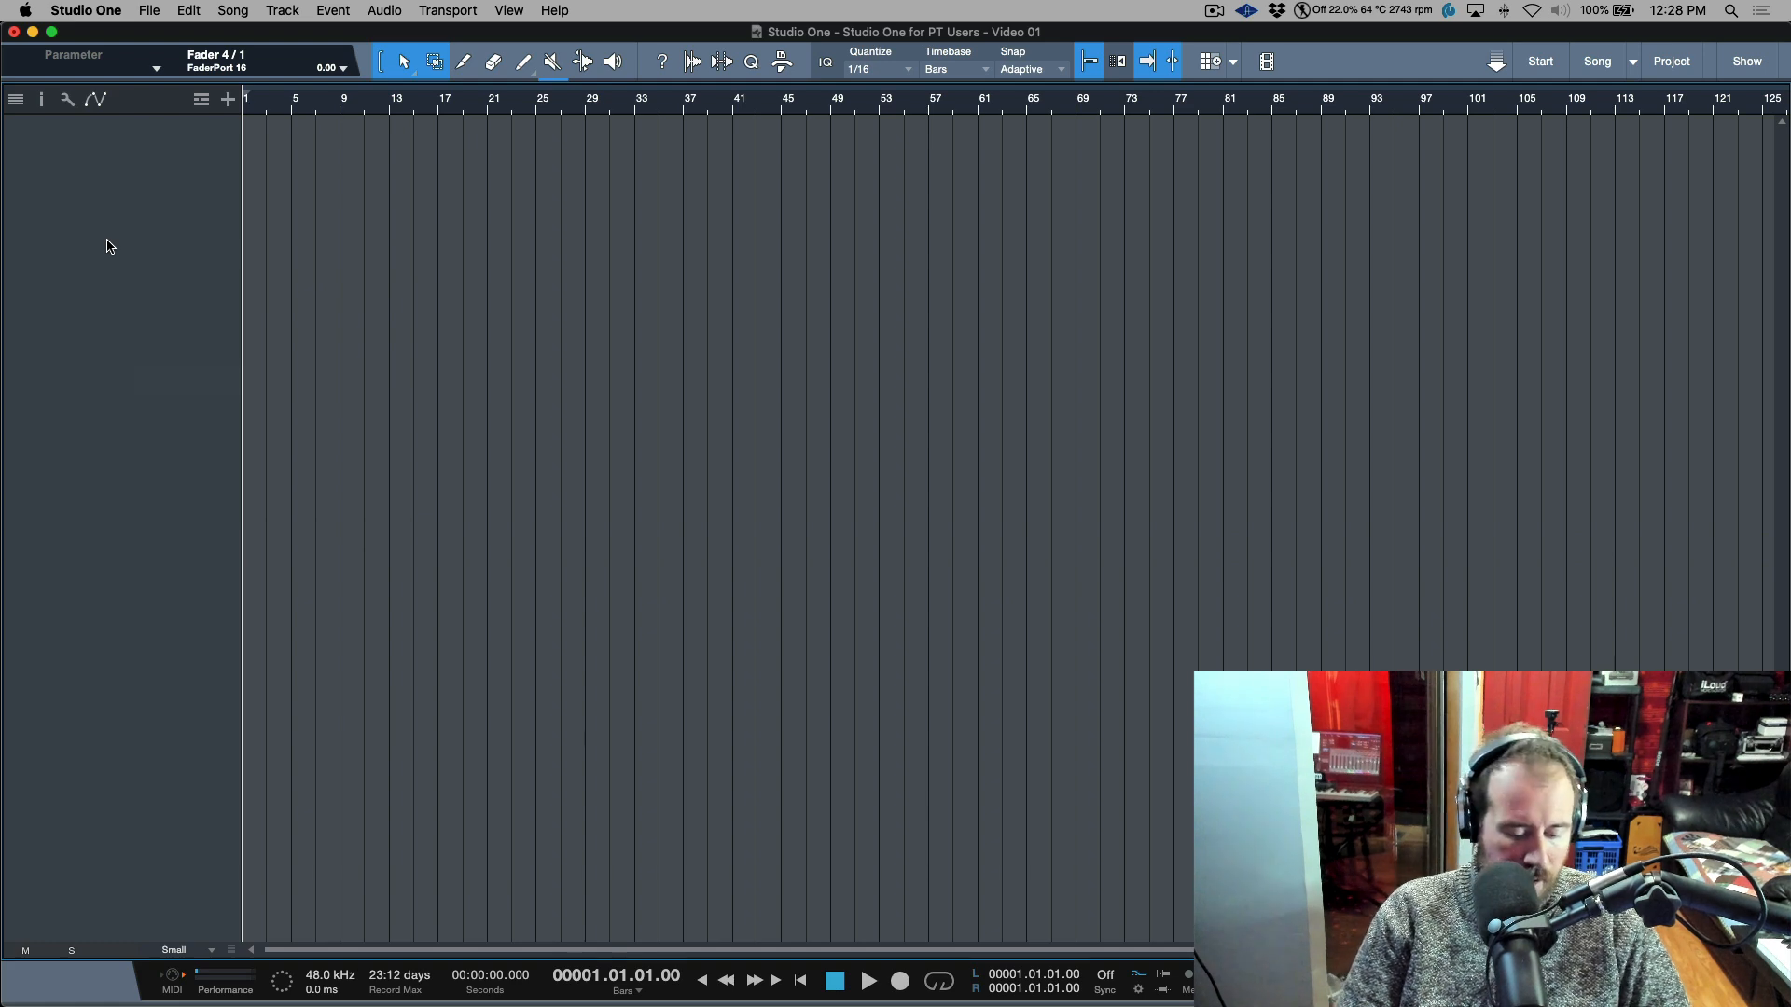
pyautogui.press('g')
pyautogui.press('g')
pyautogui.press('g')
pyautogui.press('g')
pyautogui.press('g')
pyautogui.press('g')
pyautogui.press('g')
pyautogui.press('g')
pyautogui.press('g')
pyautogui.press('g')
pyautogui.press('g')
pyautogui.hotkey('shift', 'g')
pyautogui.hotkey('shift', 'g')
pyautogui.hotkey('shift', 'g')
pyautogui.hotkey('shift', 'g')
pyautogui.hotkey('shift', 'g')
pyautogui.hotkey('shift', 'g')
pyautogui.hotkey('shift', 'g')
pyautogui.hotkey('shift', 'g')
pyautogui.hotkey('shift', 'g')
pyautogui.hotkey('shift', 'g')
pyautogui.hotkey('alt', 'z')
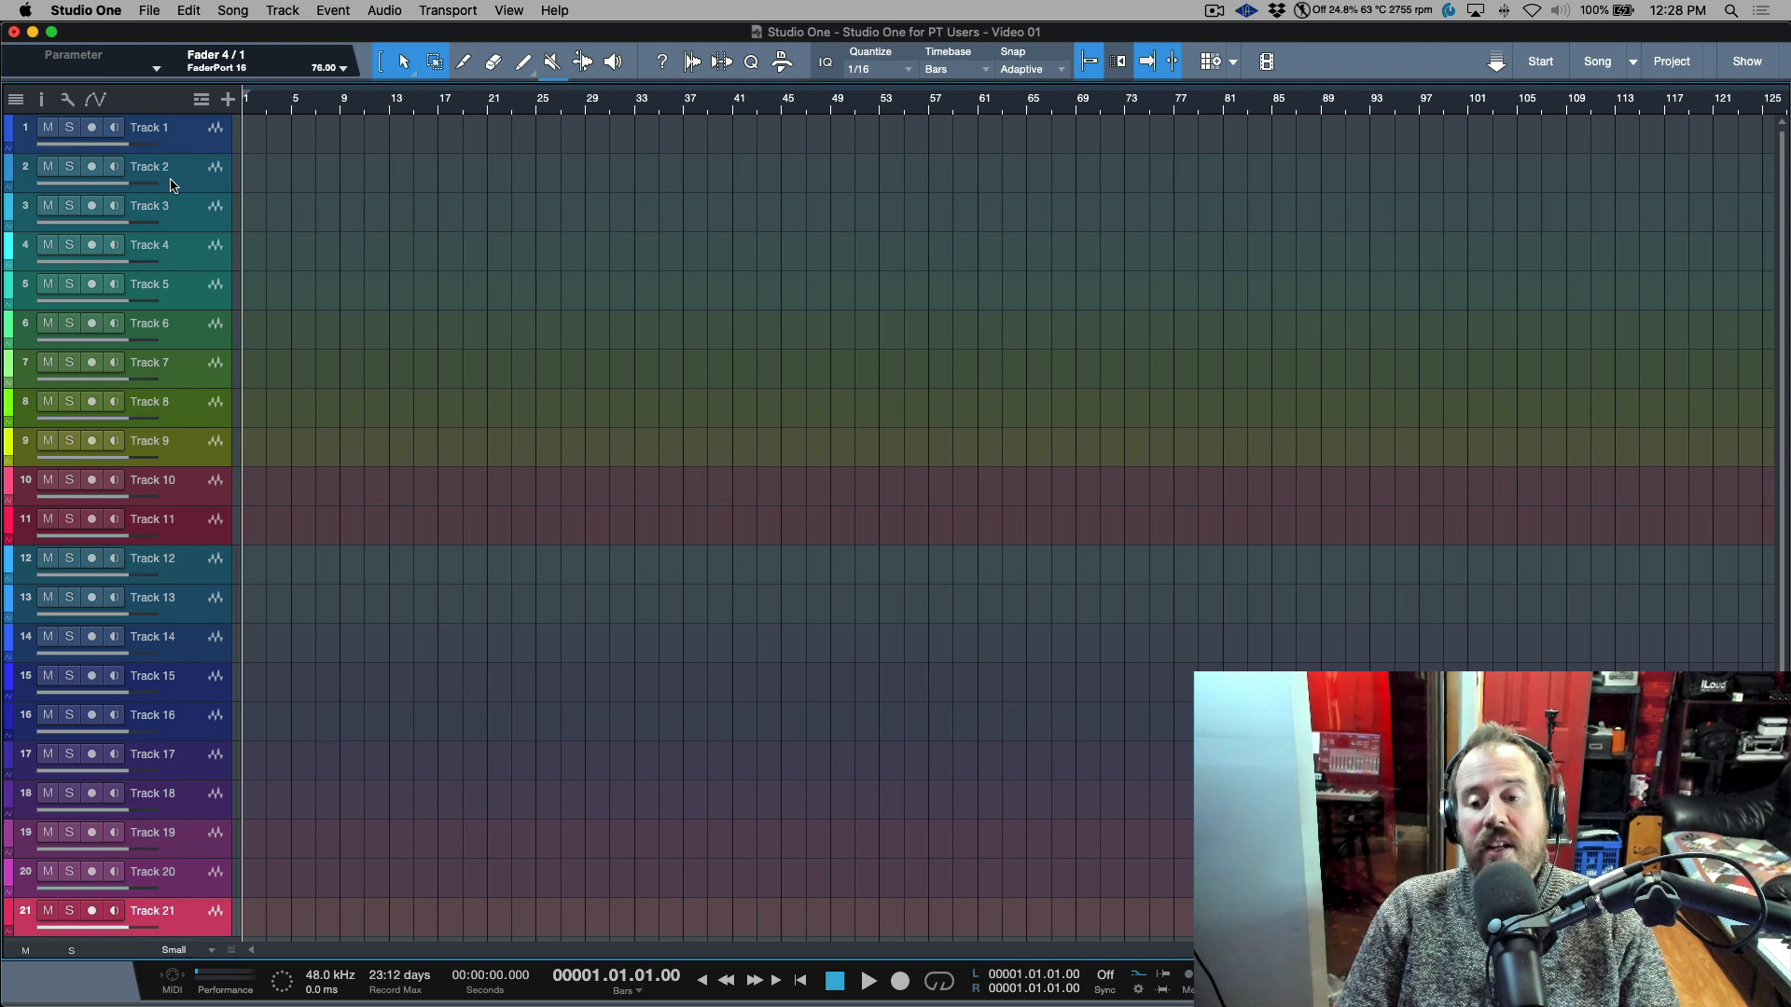
# - Open the browser's instruments list and expand the PreSonus folder to show its virtual instruments
pyautogui.press('F5')
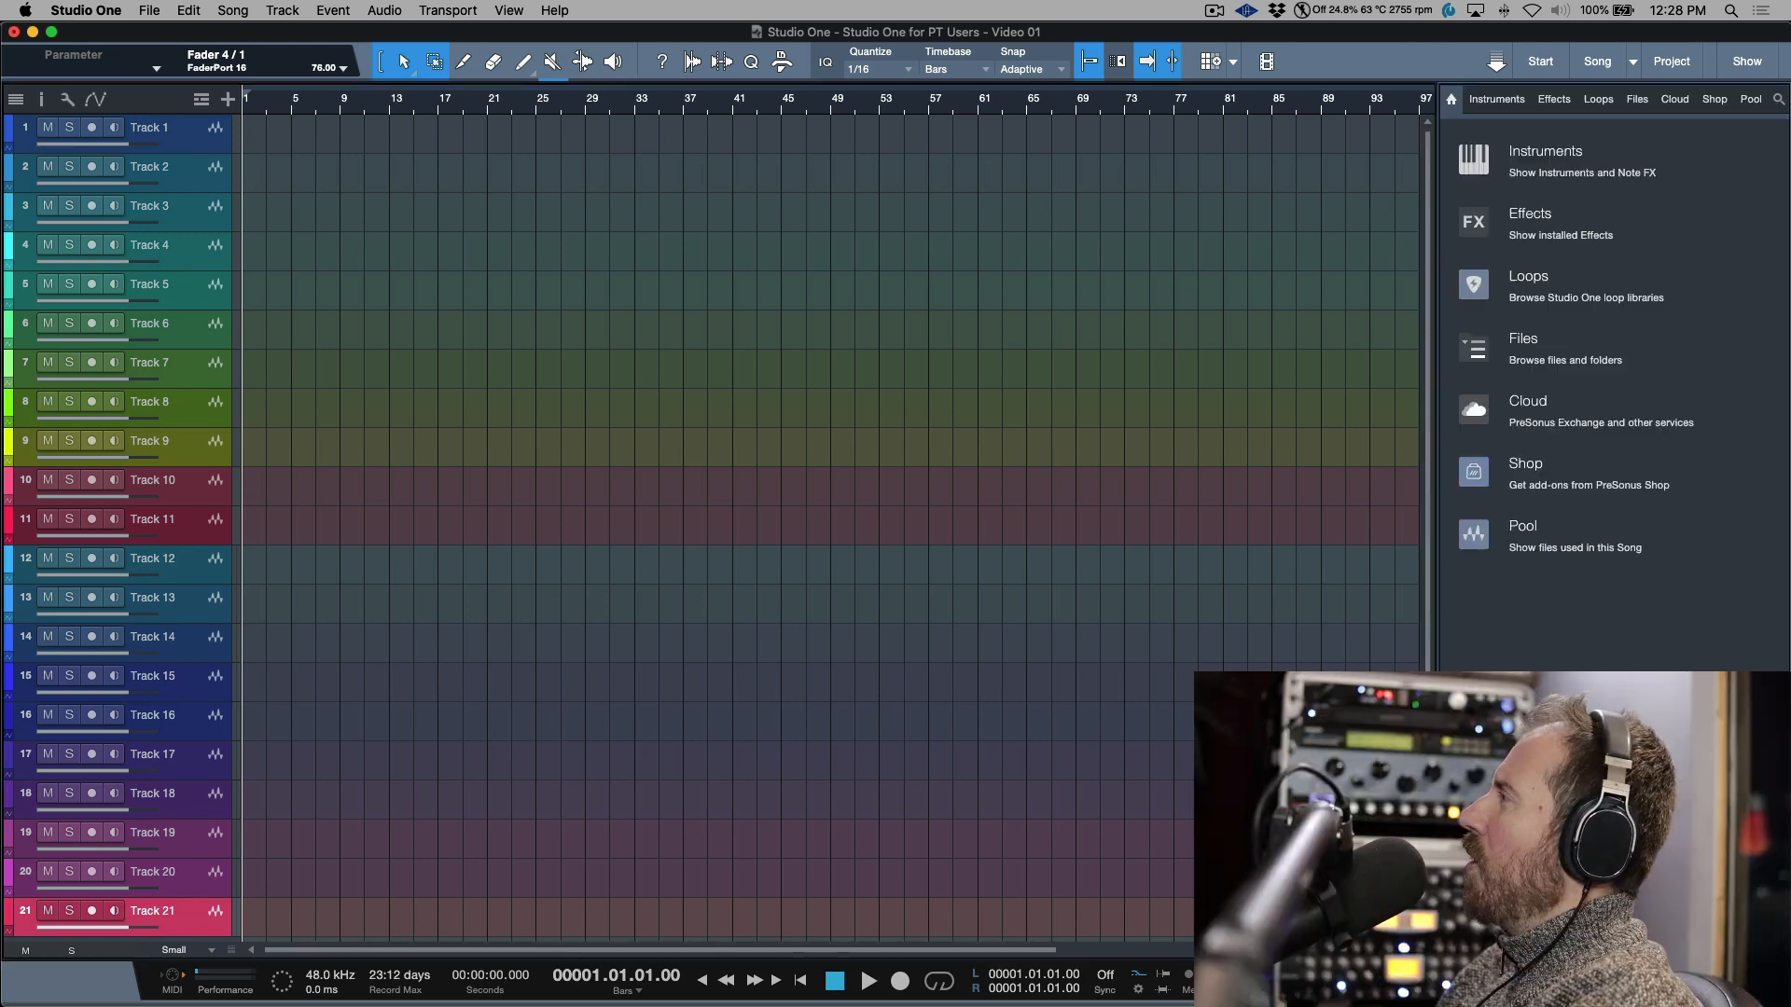
pyautogui.click(1516, 104)
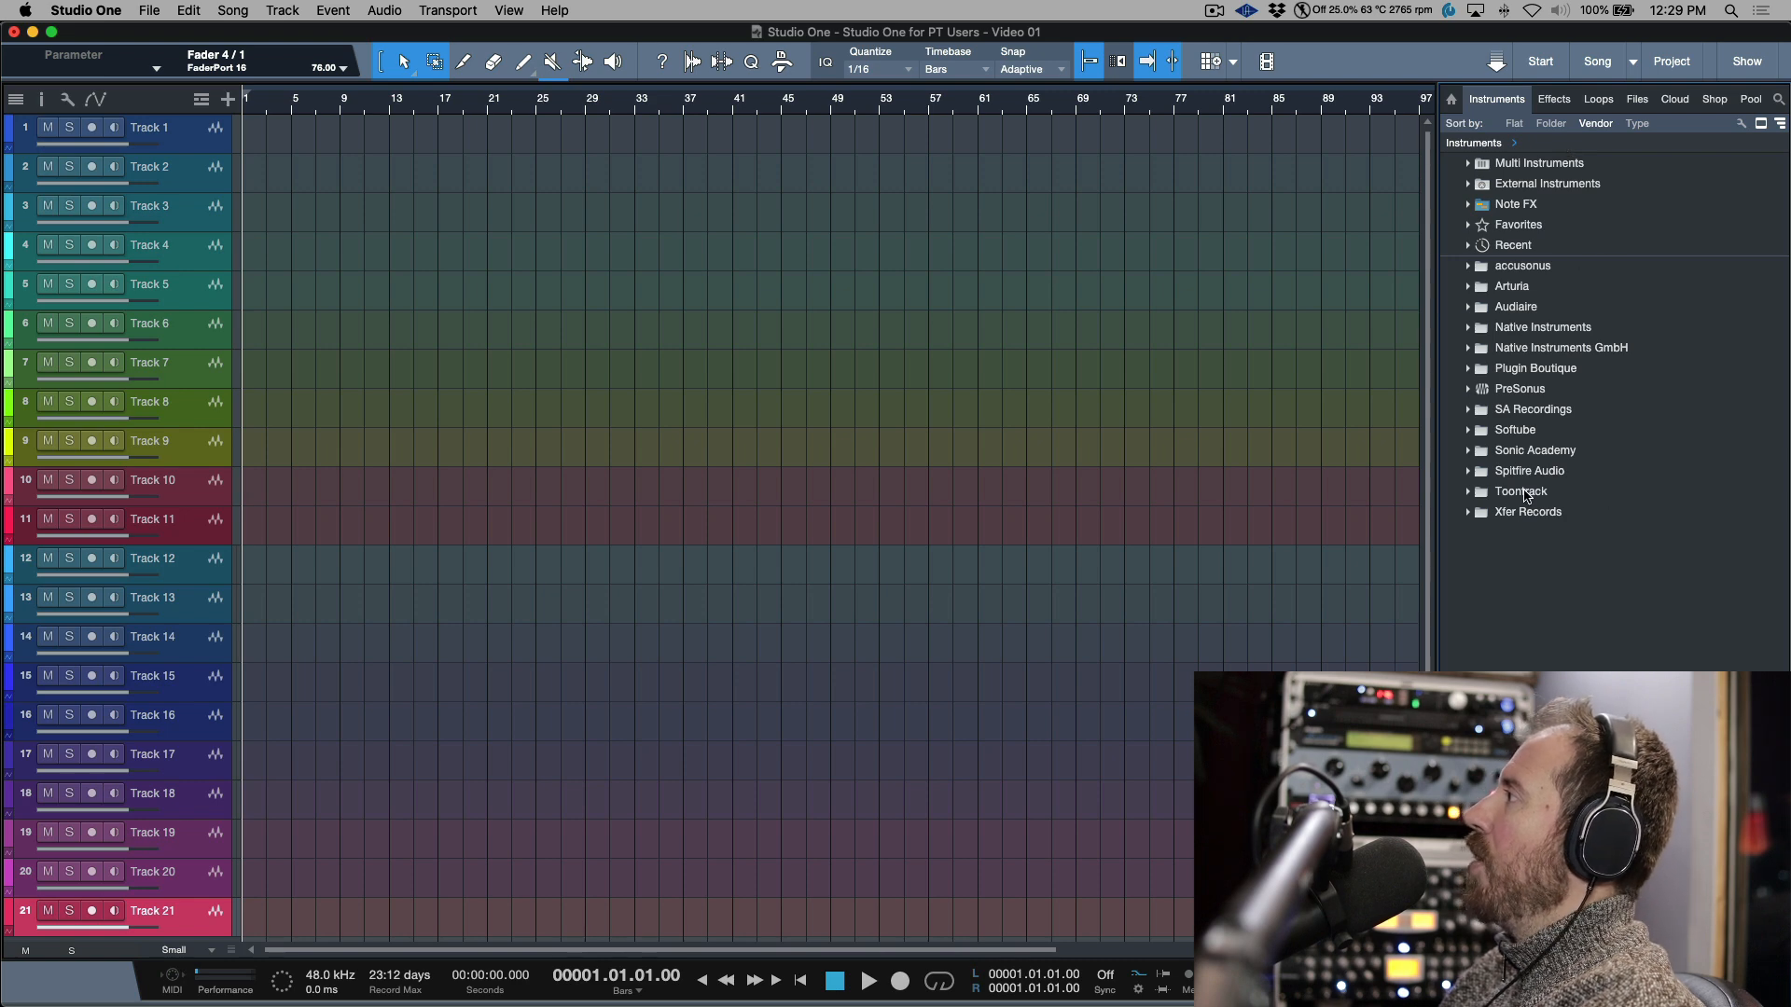
pyautogui.click(1482, 390)
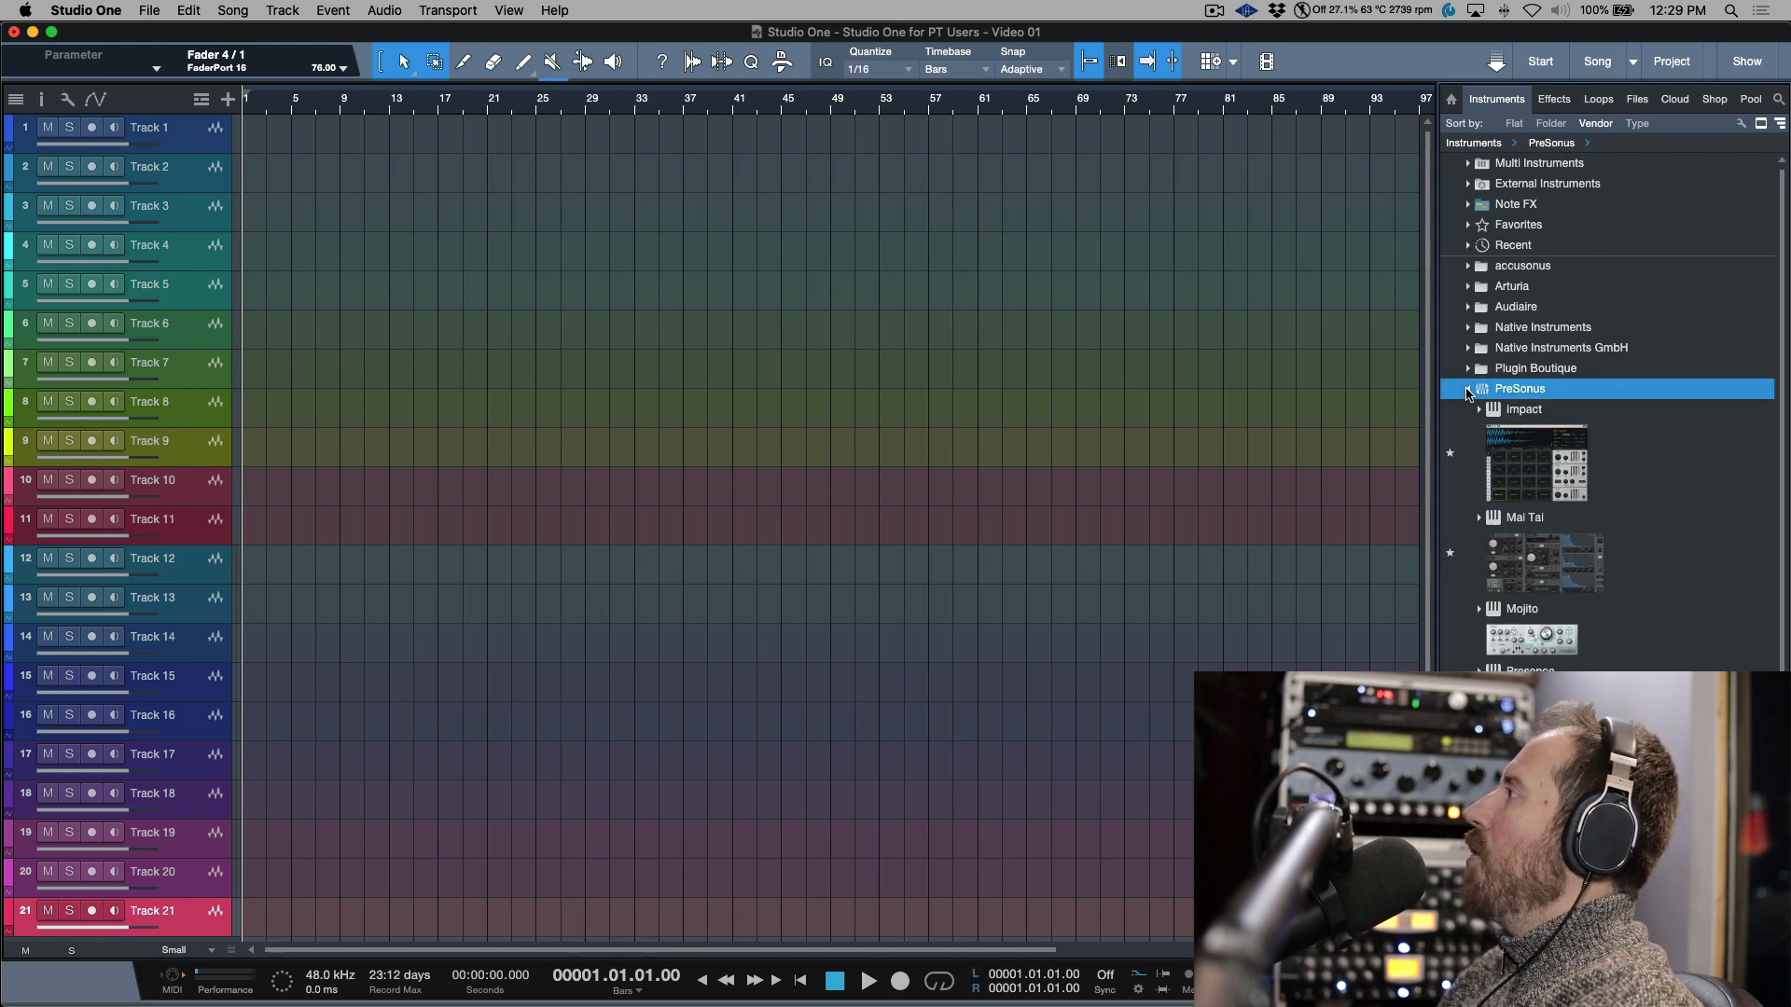
pyautogui.scroll(-3, 1611, 541)
pyautogui.scroll(-1, 931, 484)
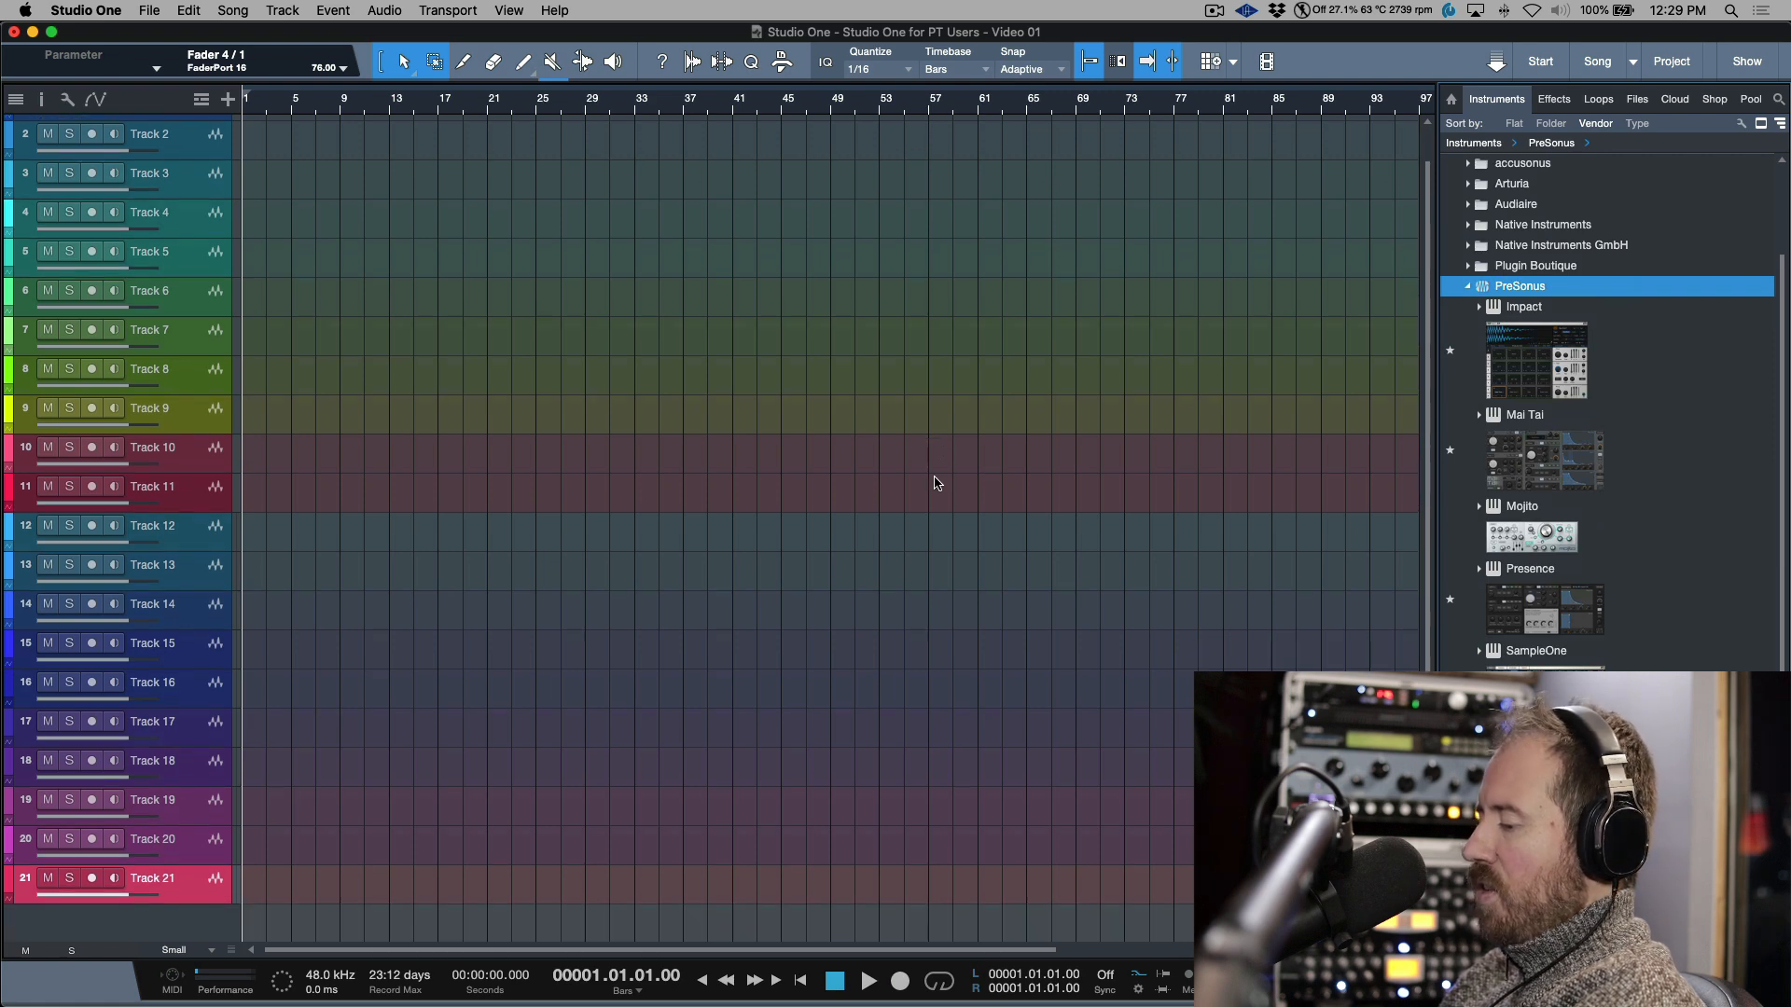
# - Reduce the track heights to Overview and add the Impact instrument on a new track below Track 21
pyautogui.hotkey('shift', 'w')
pyautogui.hotkey('shift', 'w')
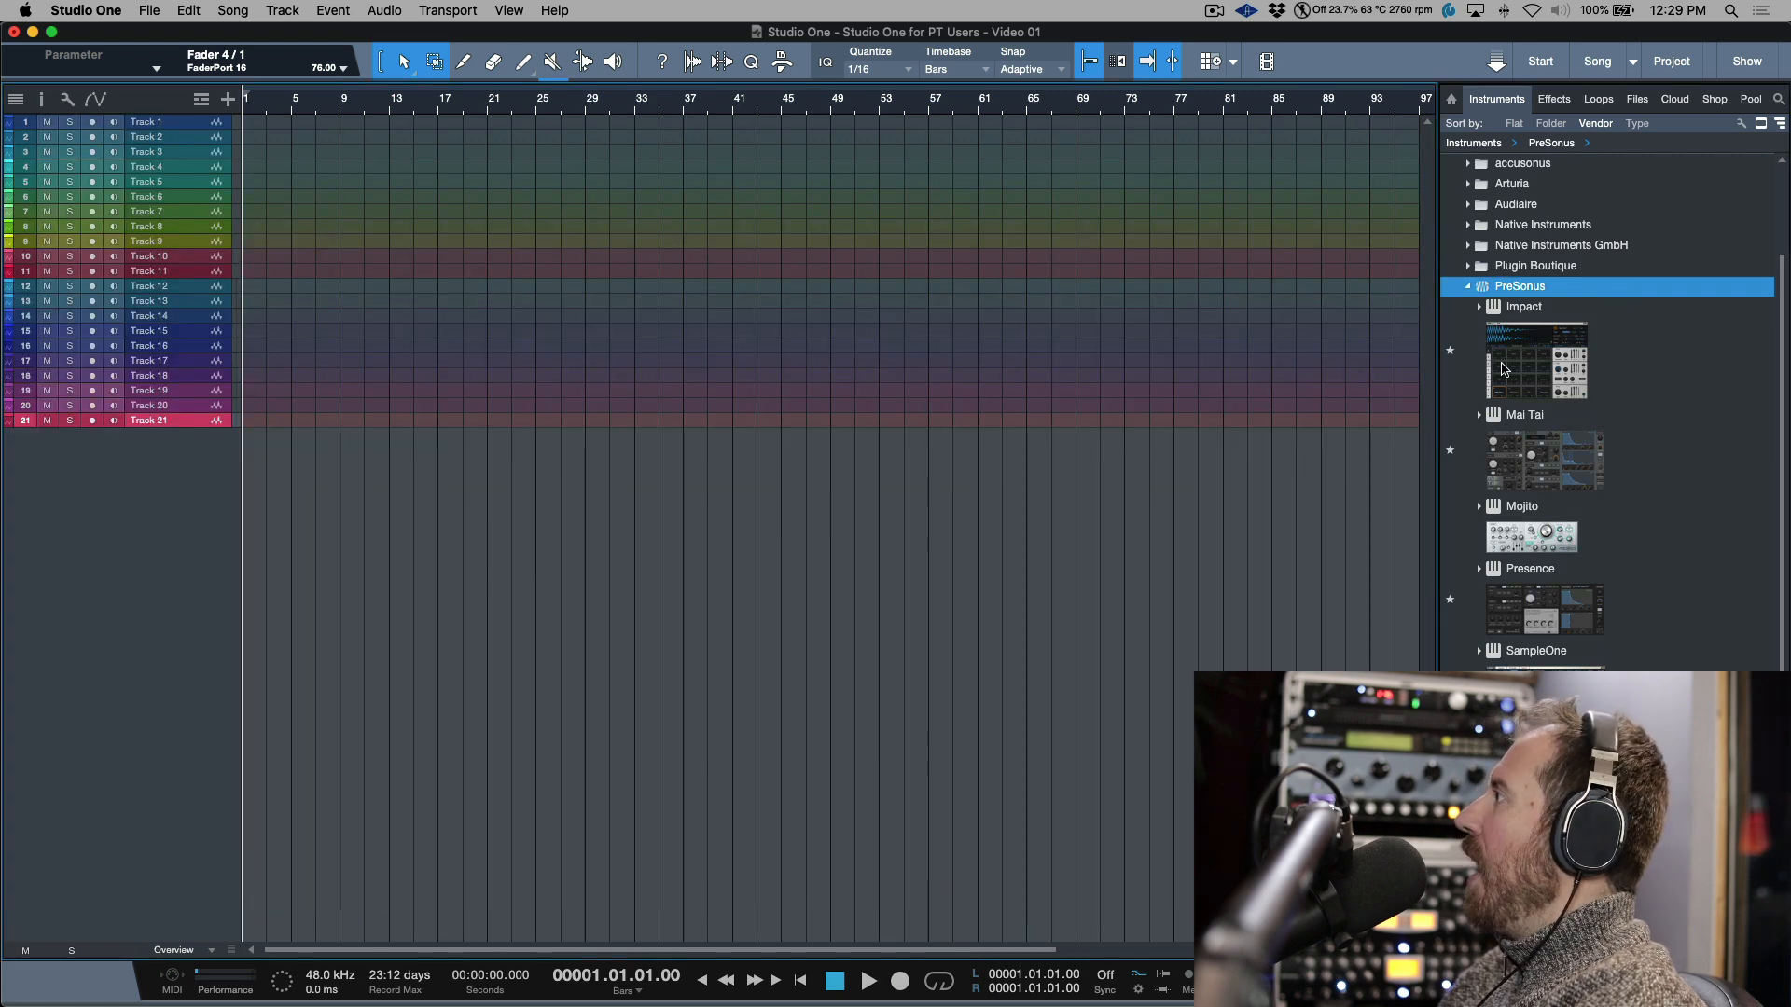
pyautogui.moveTo(1530, 361); pyautogui.dragTo(1240, 519)
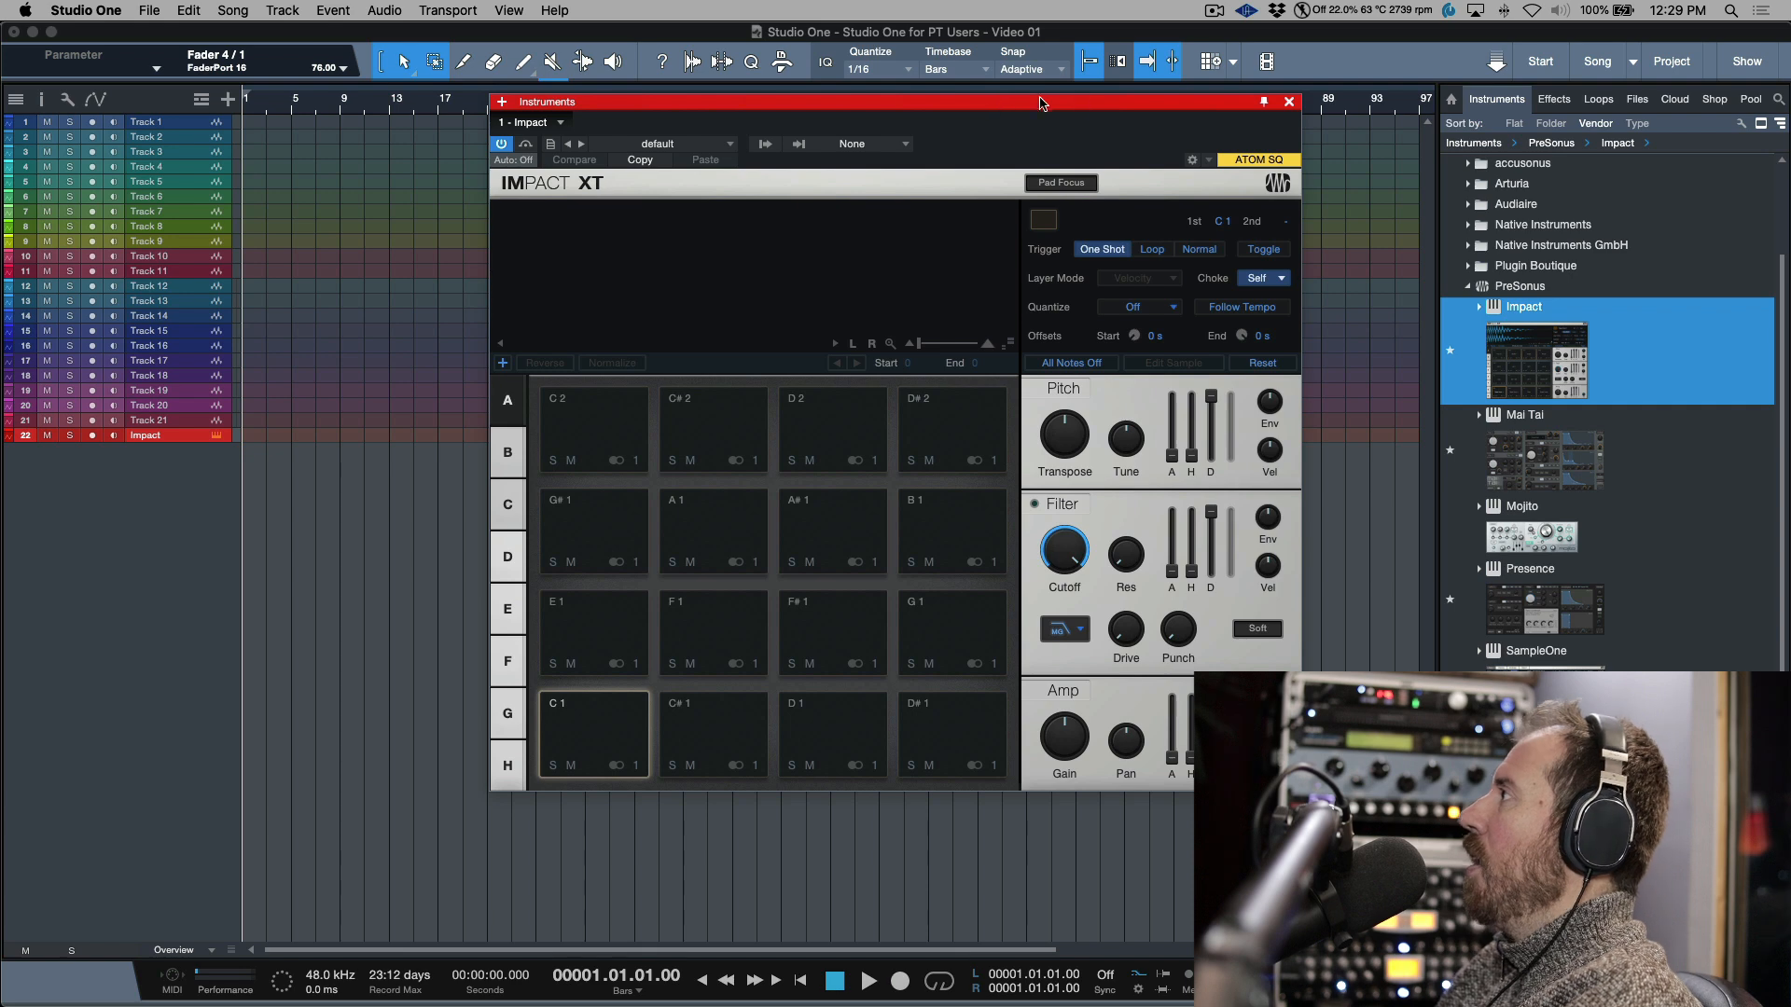
# - Add the Mai Tai and Presence instruments on new tracks and close the instrument editor window
pyautogui.click(1523, 451)
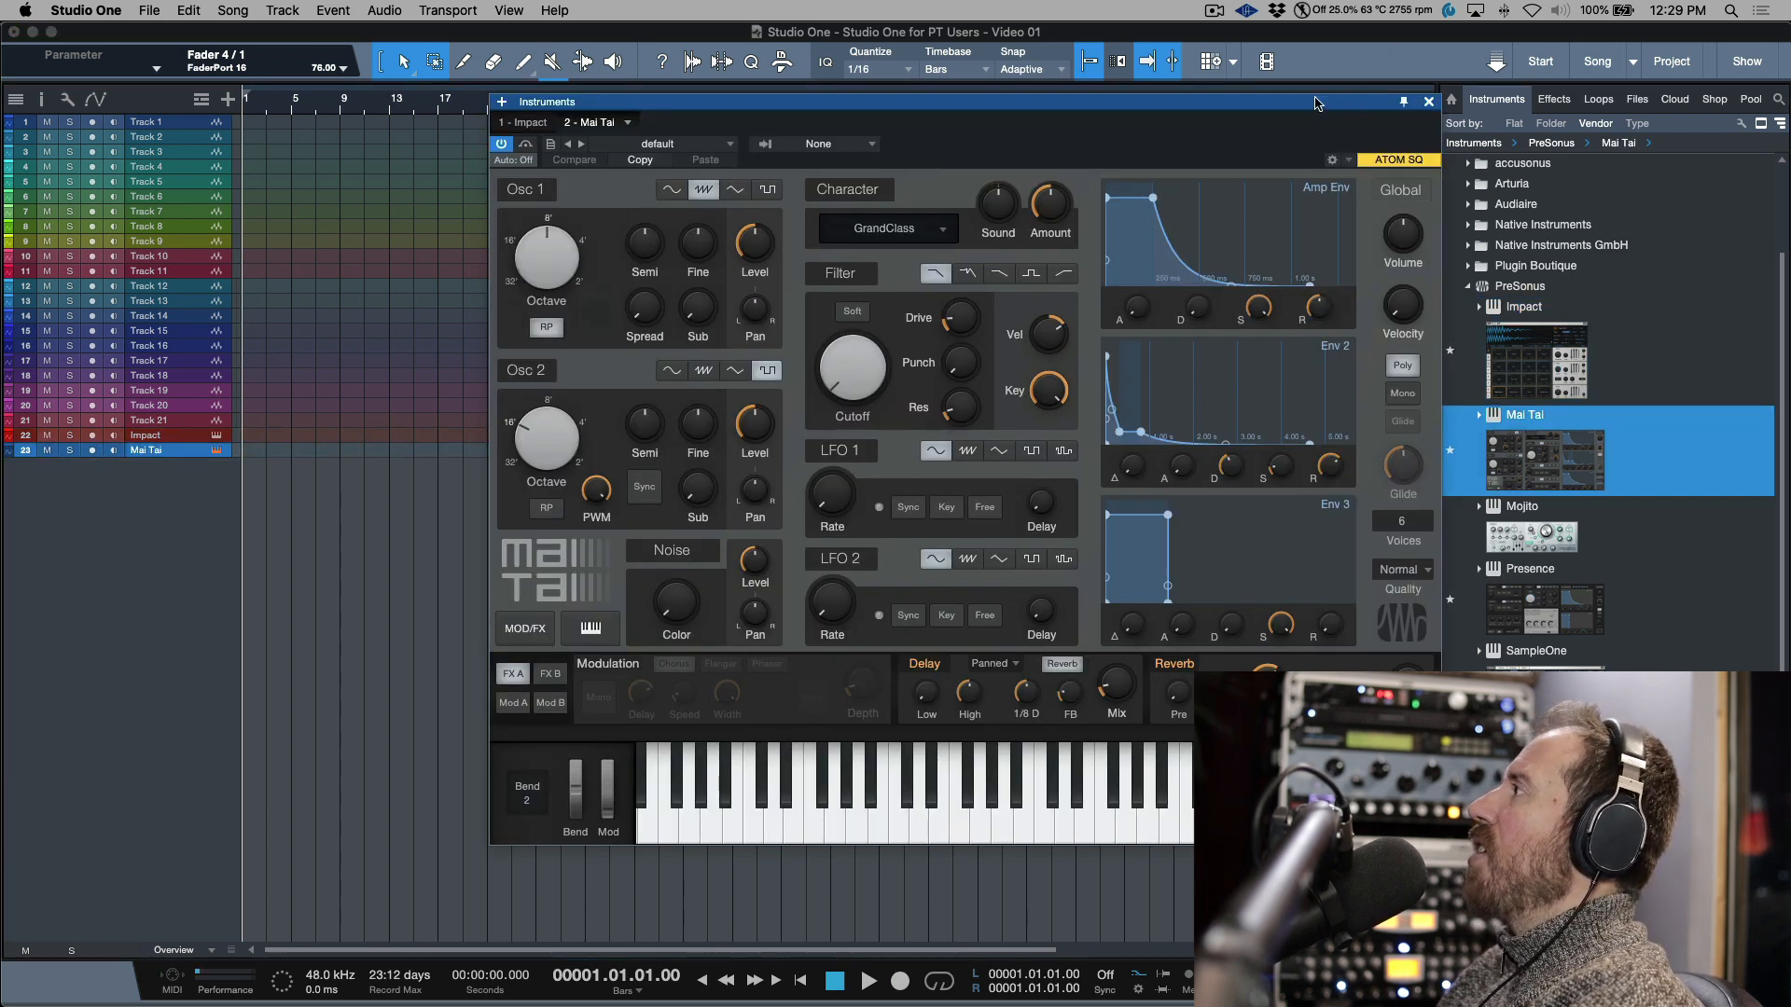
pyautogui.moveTo(1346, 106); pyautogui.dragTo(1190, 80)
pyautogui.doubleClick(1564, 624)
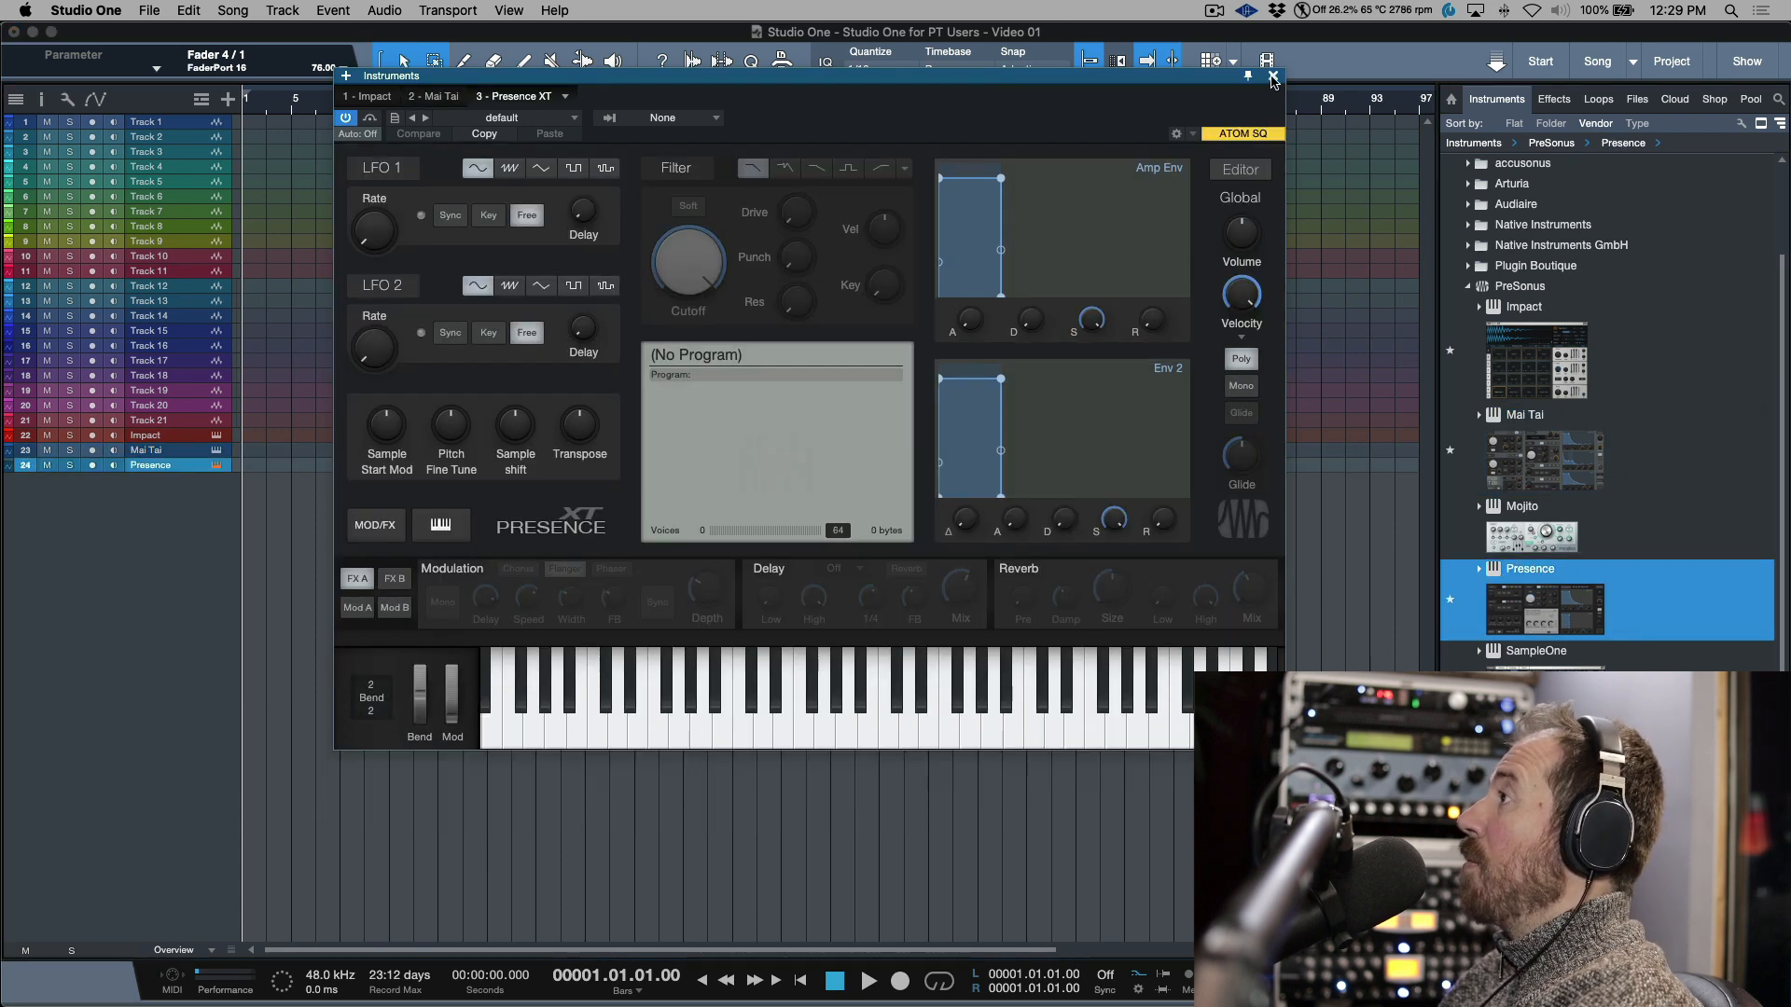
pyautogui.click(542, 117)
pyautogui.click(1184, 94)
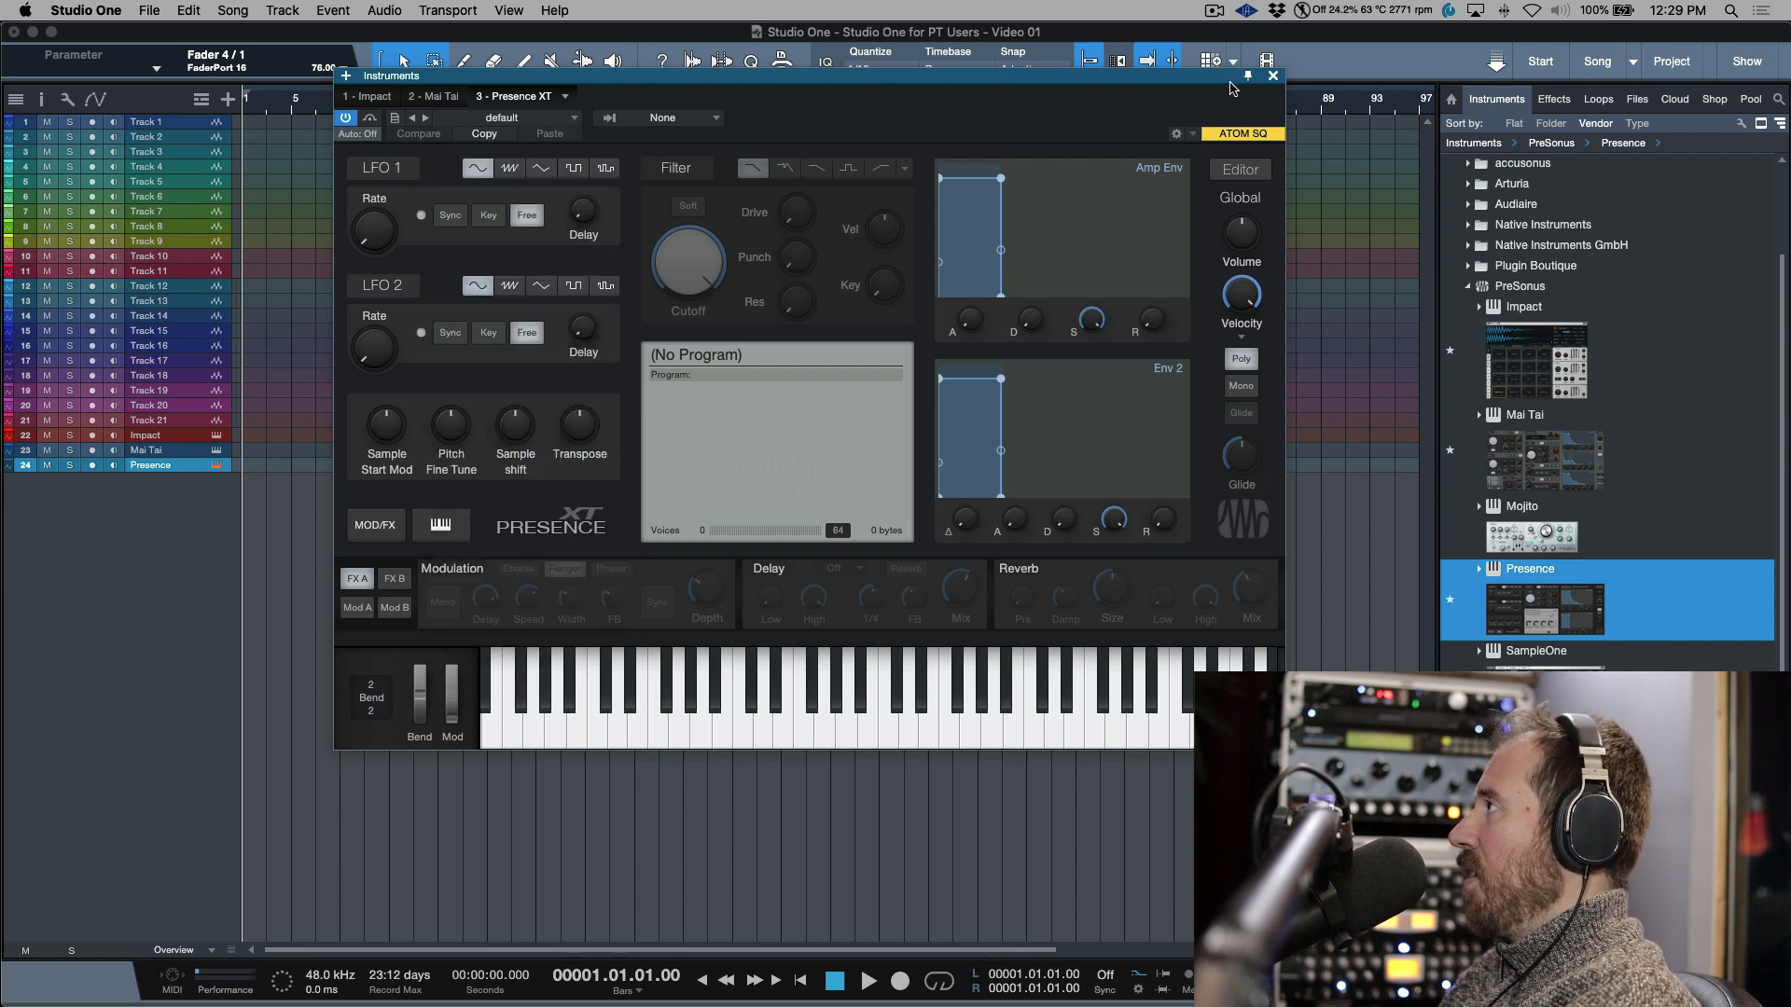
pyautogui.click(1273, 77)
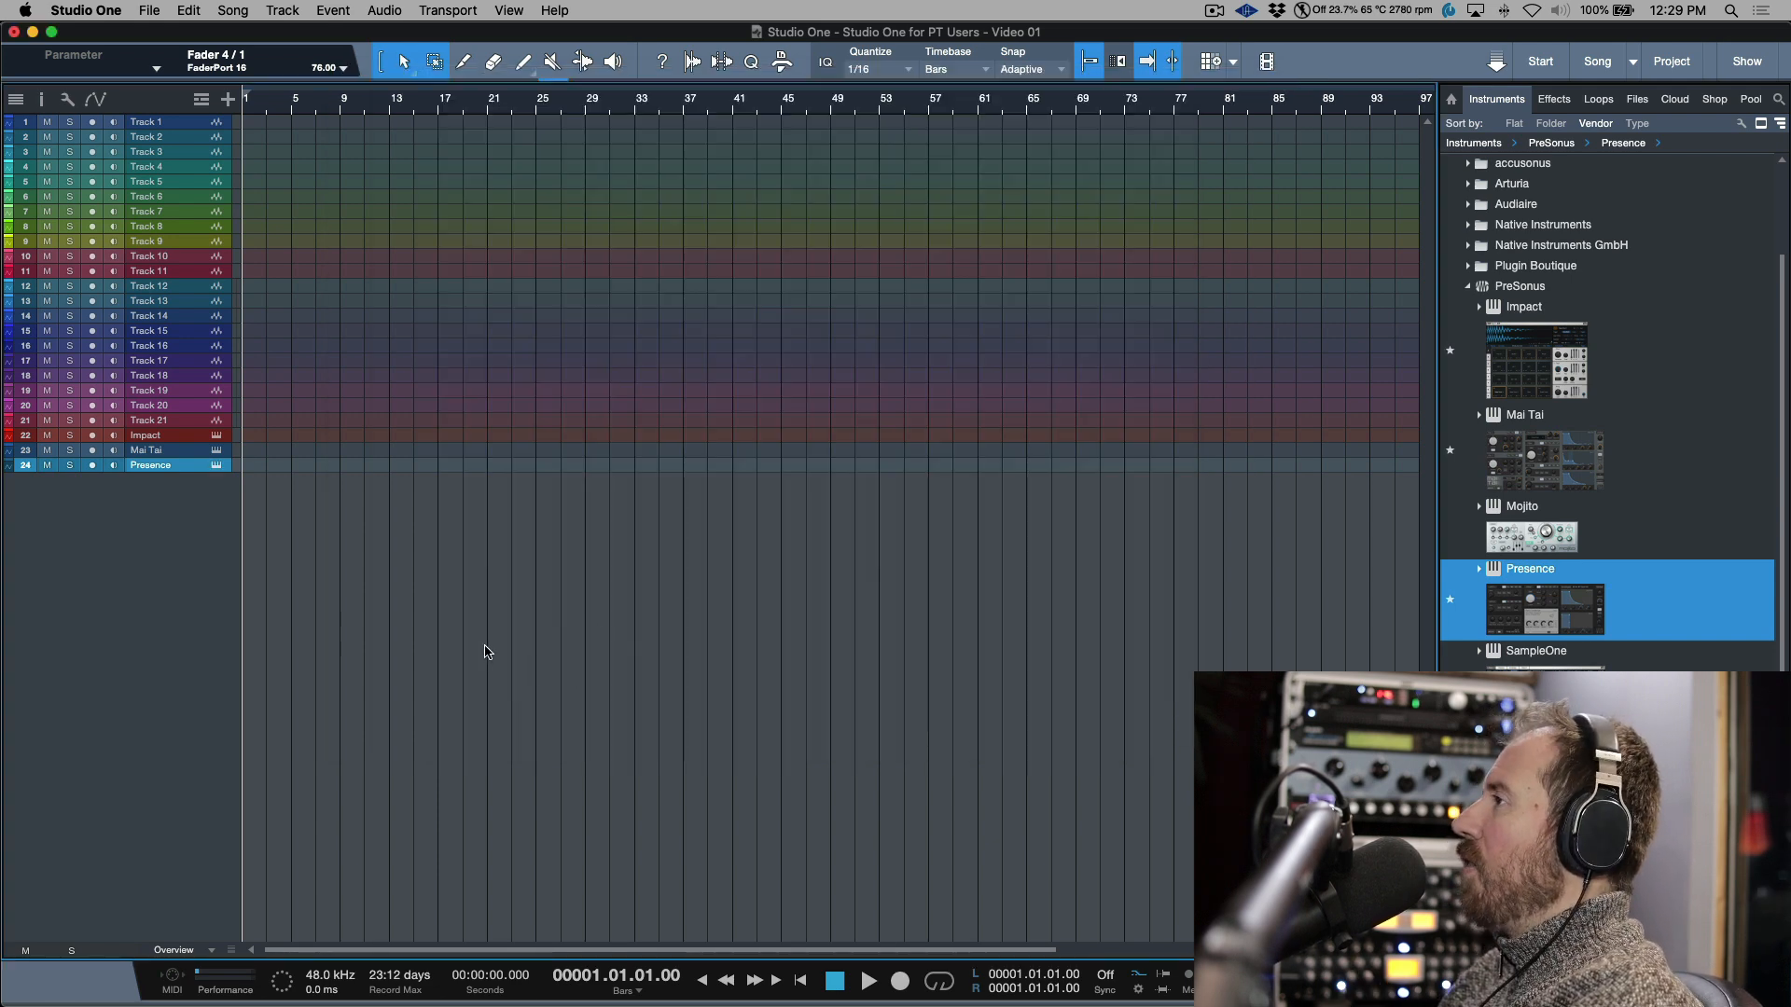
# - Fit all tracks to the arrangement's height and select the Impact, Mai Tai and Presence tracks in turn
pyautogui.hotkey('shift', 'z')
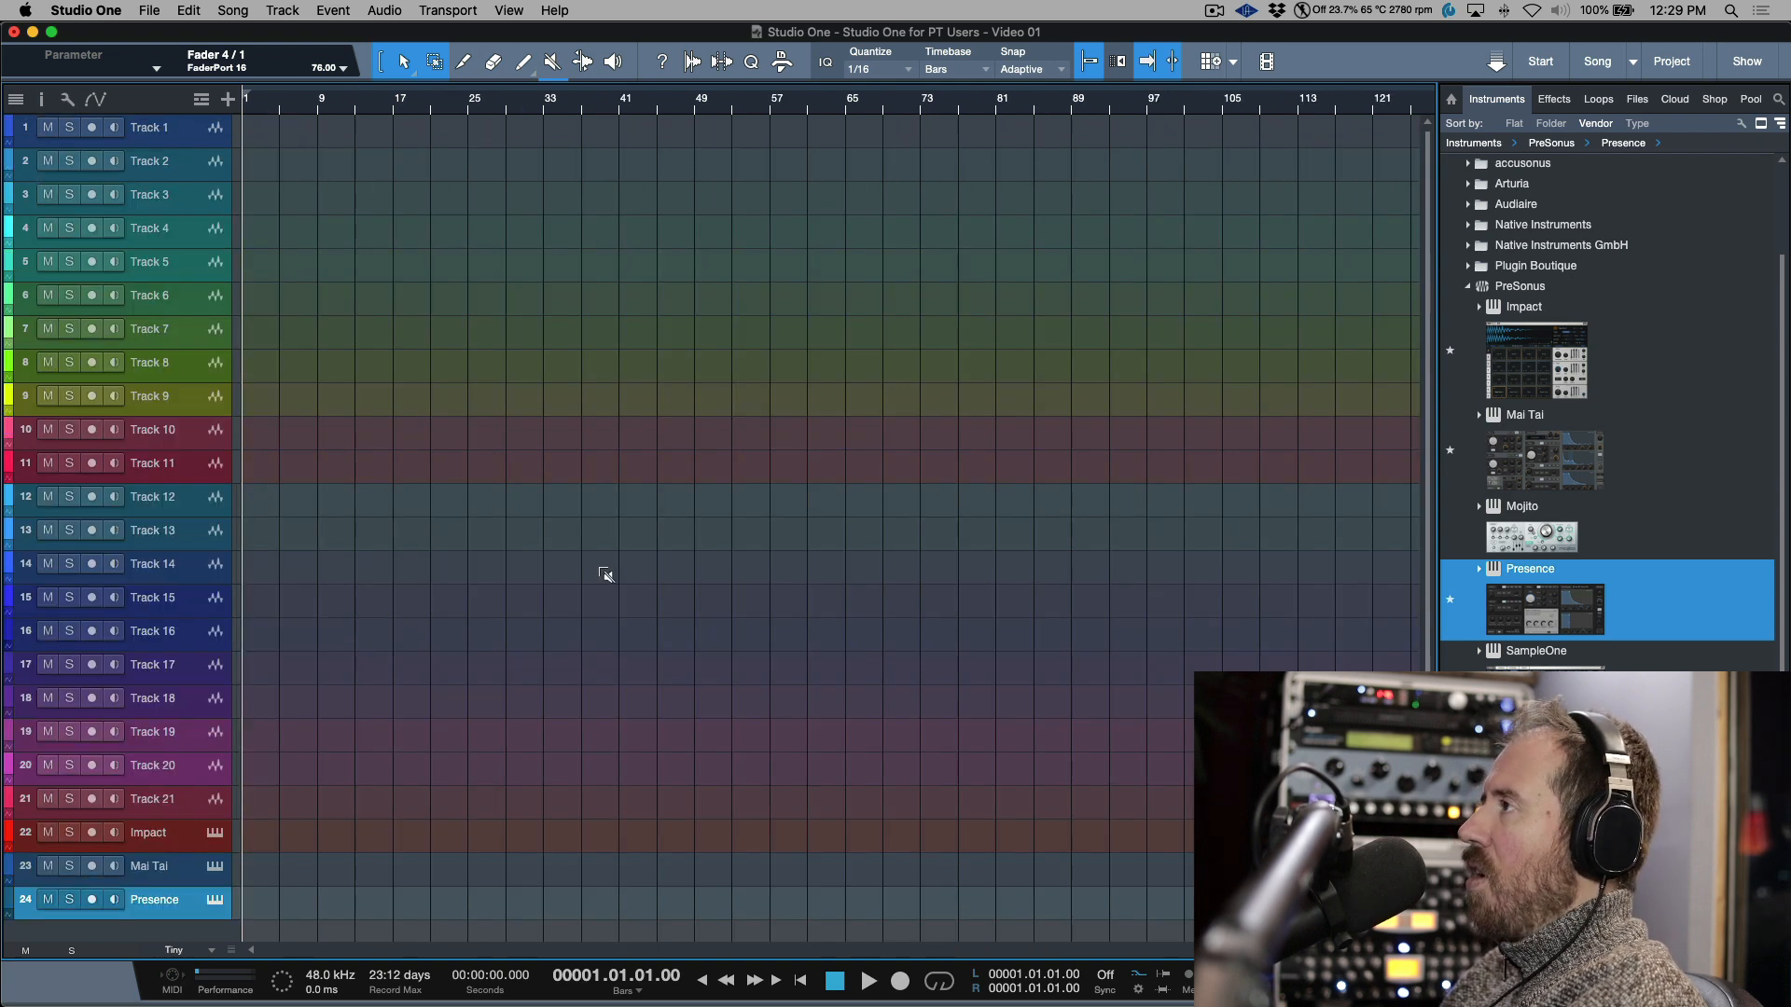
pyautogui.click(187, 836)
pyautogui.click(184, 863)
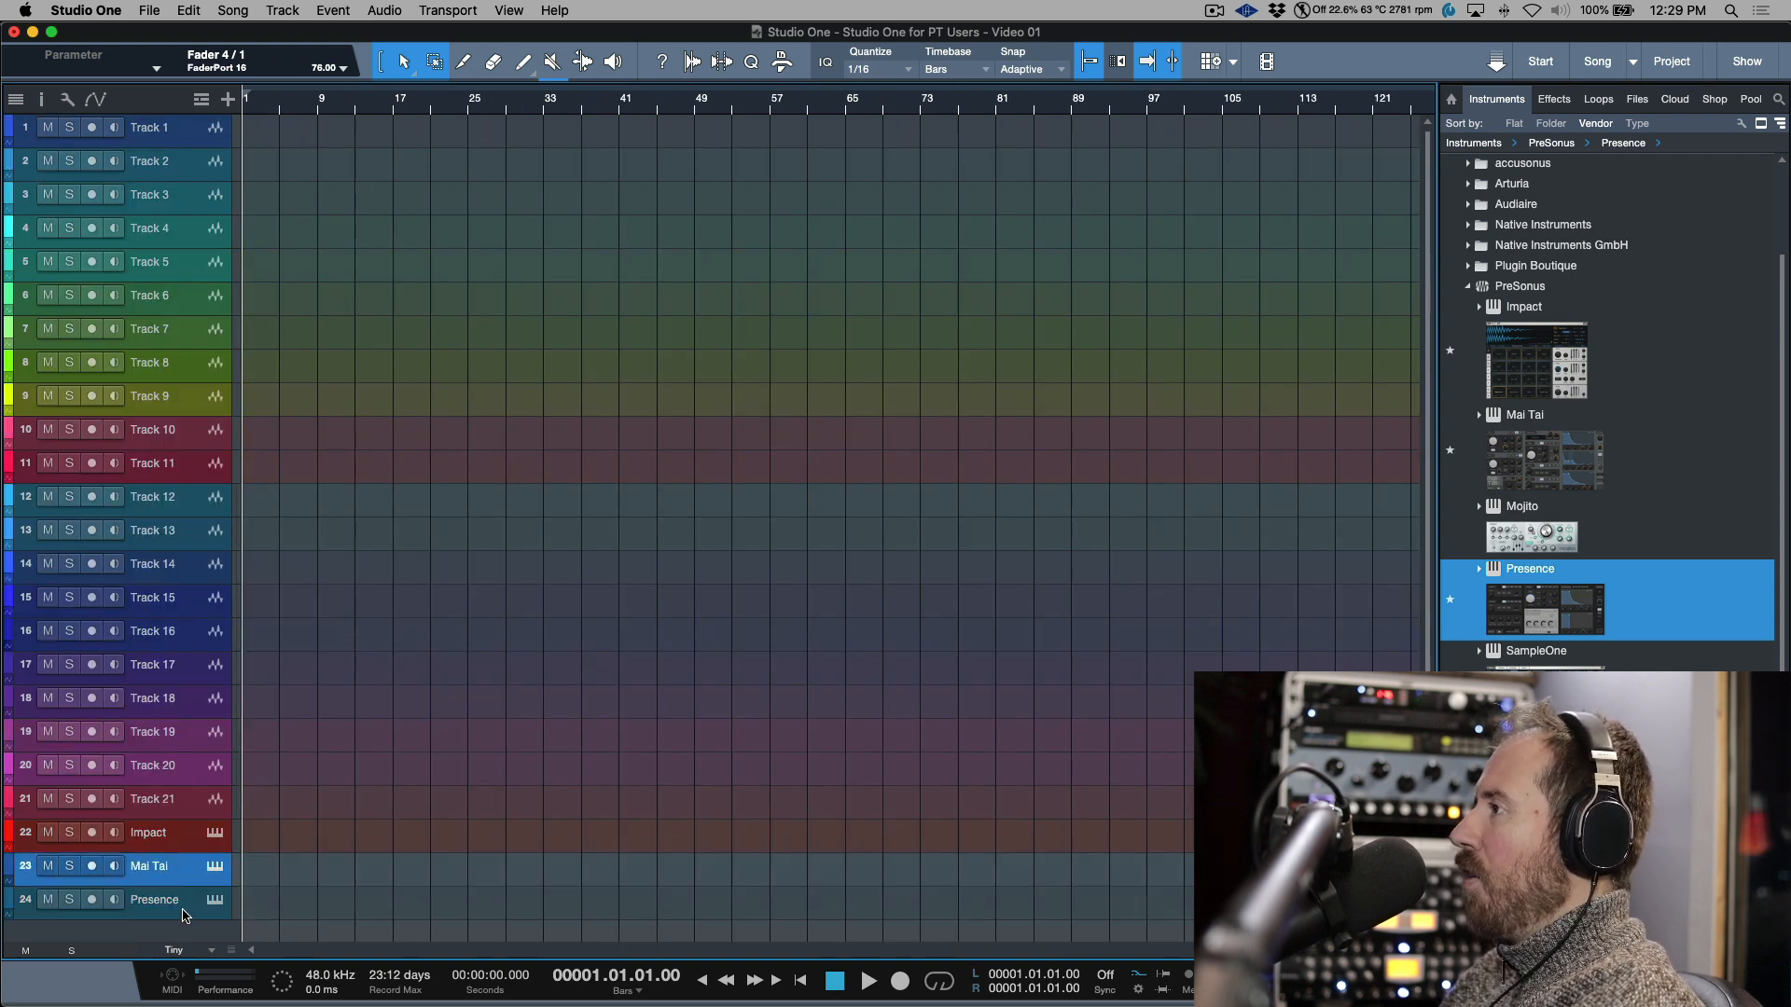
pyautogui.click(183, 909)
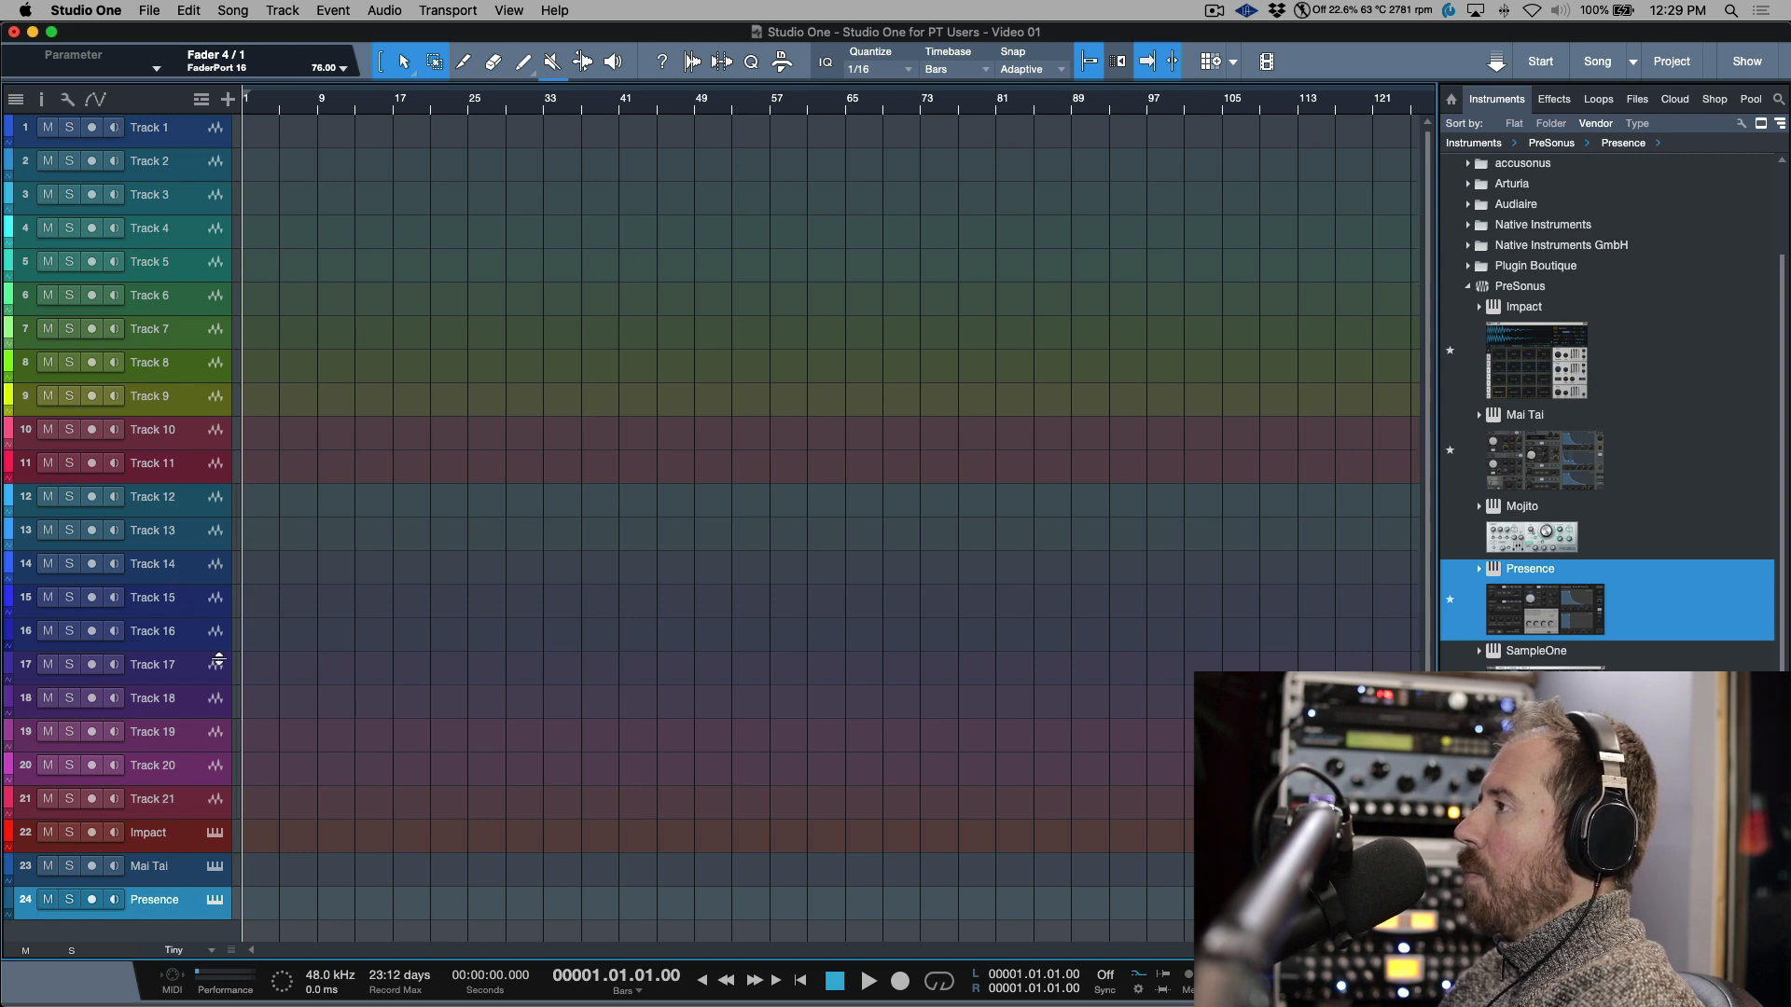
# - Select Track 21, show the console, and add an Aux channel beside Track 16
pyautogui.click(185, 802)
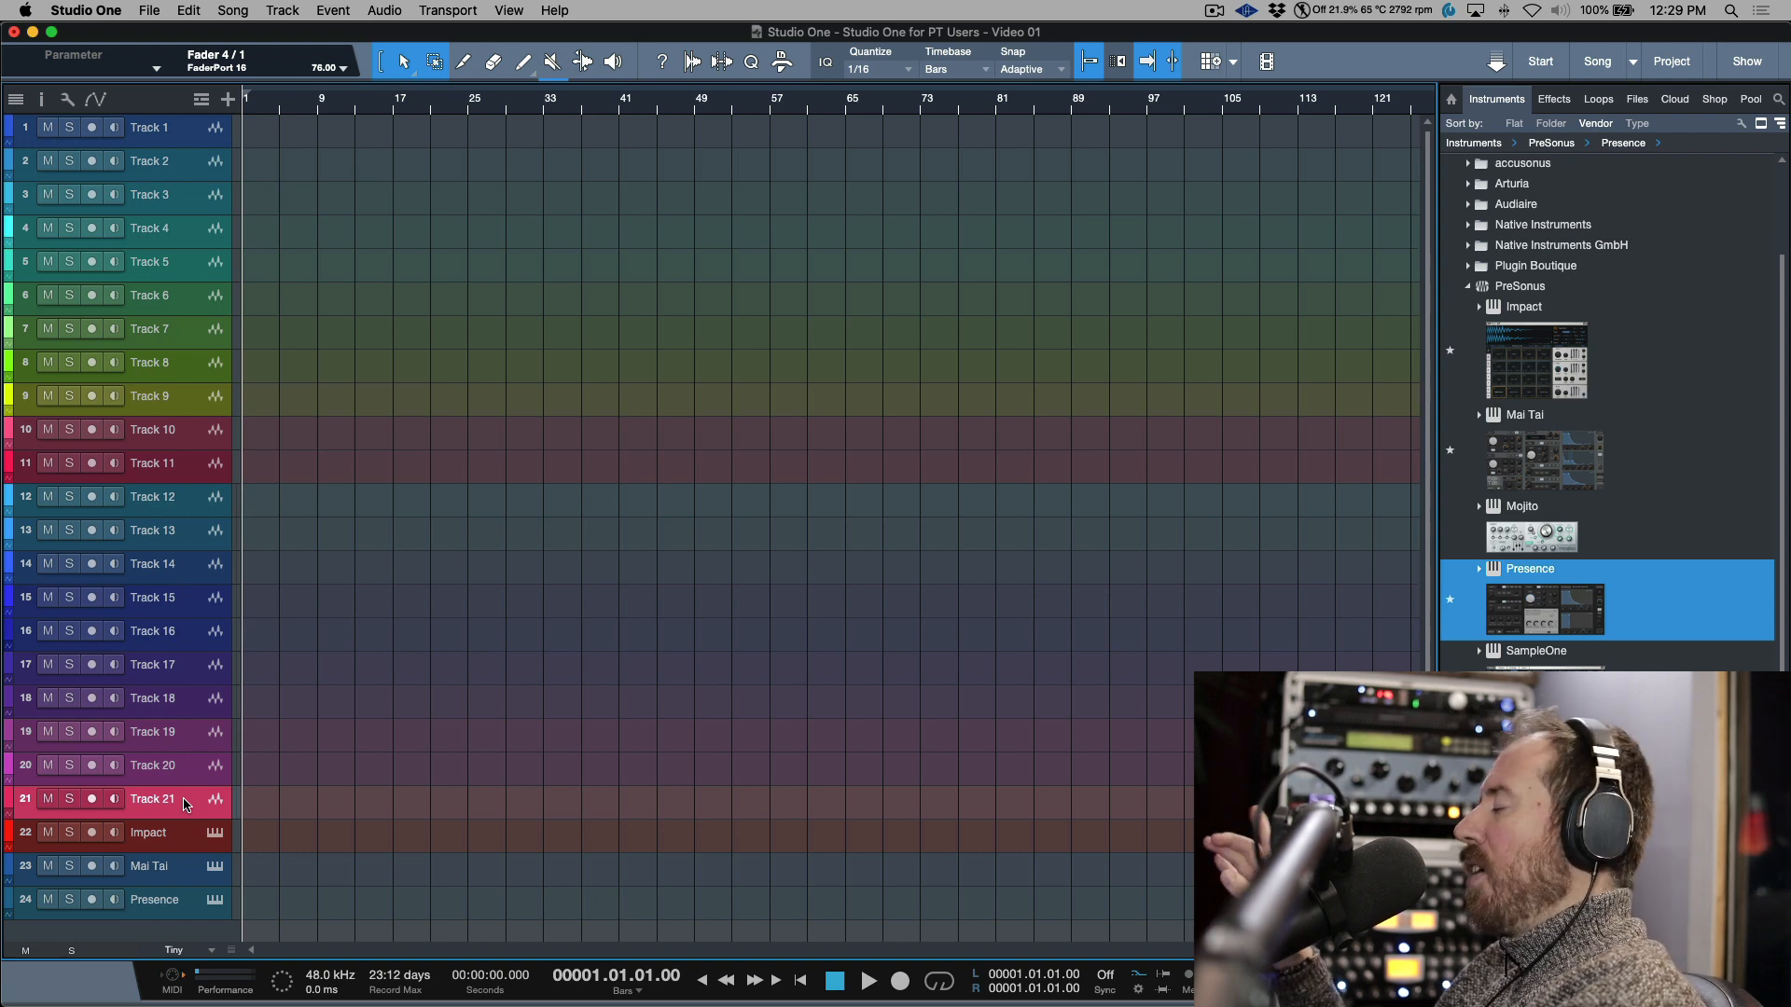
pyautogui.press('F3')
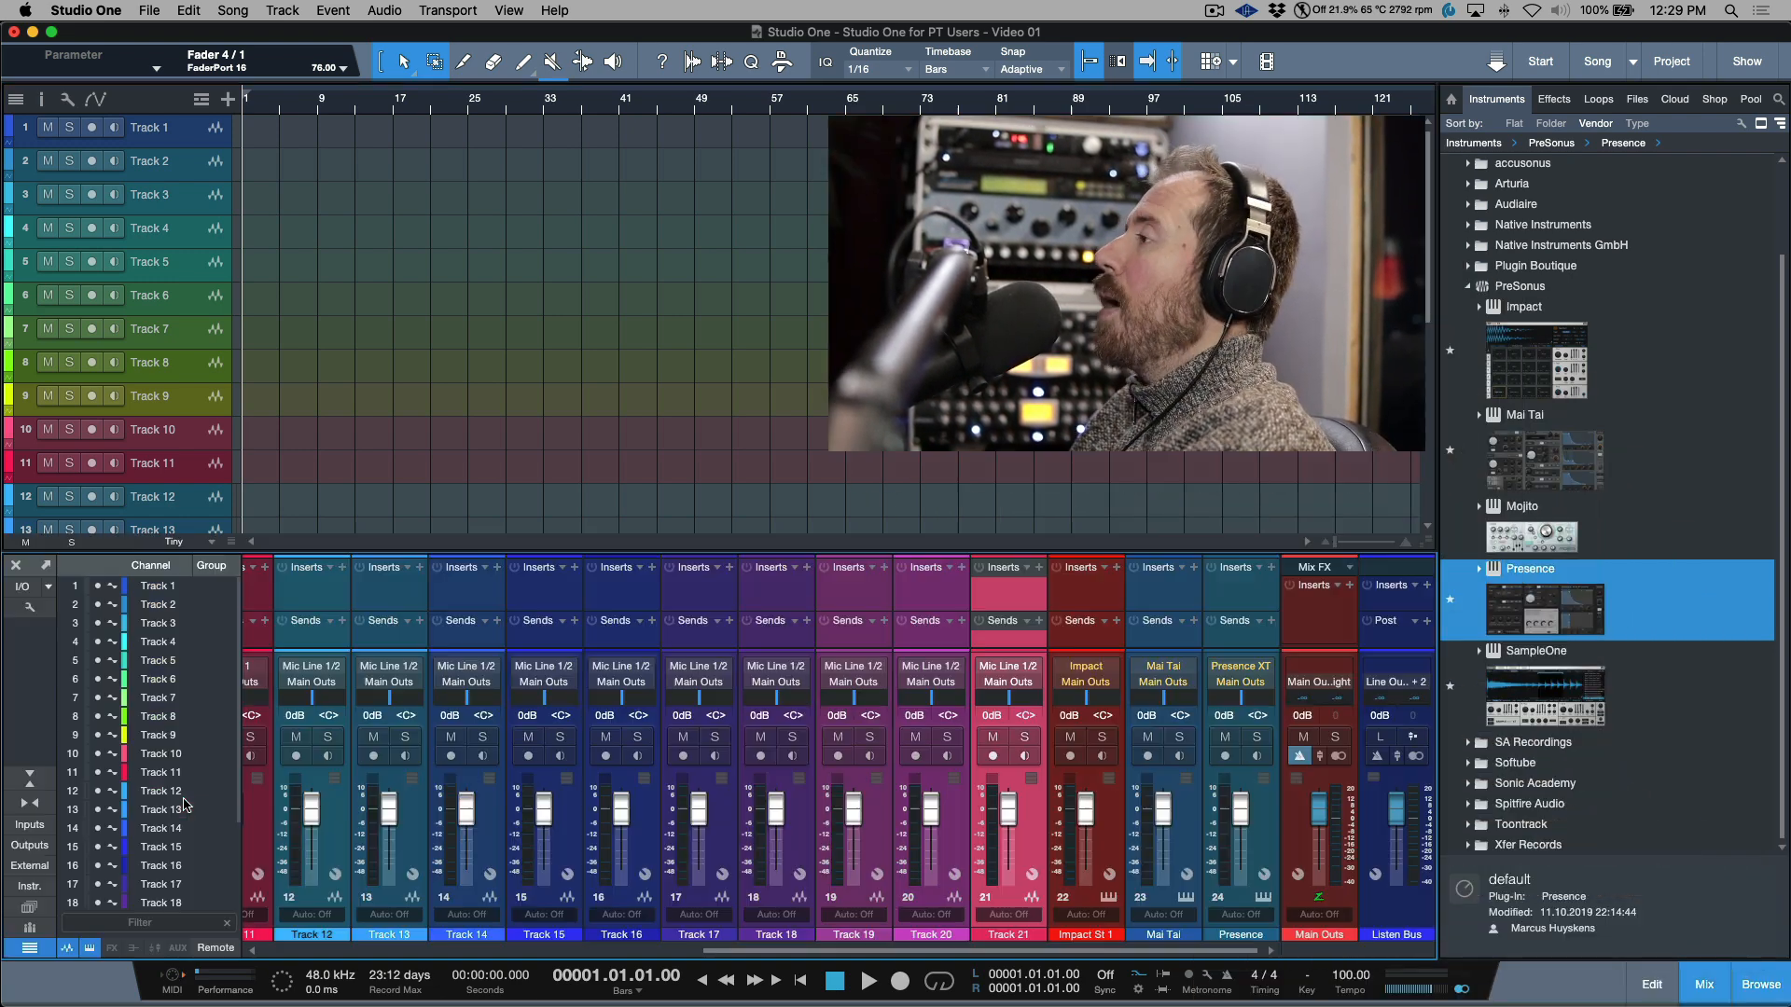
pyautogui.rightClick(640, 838)
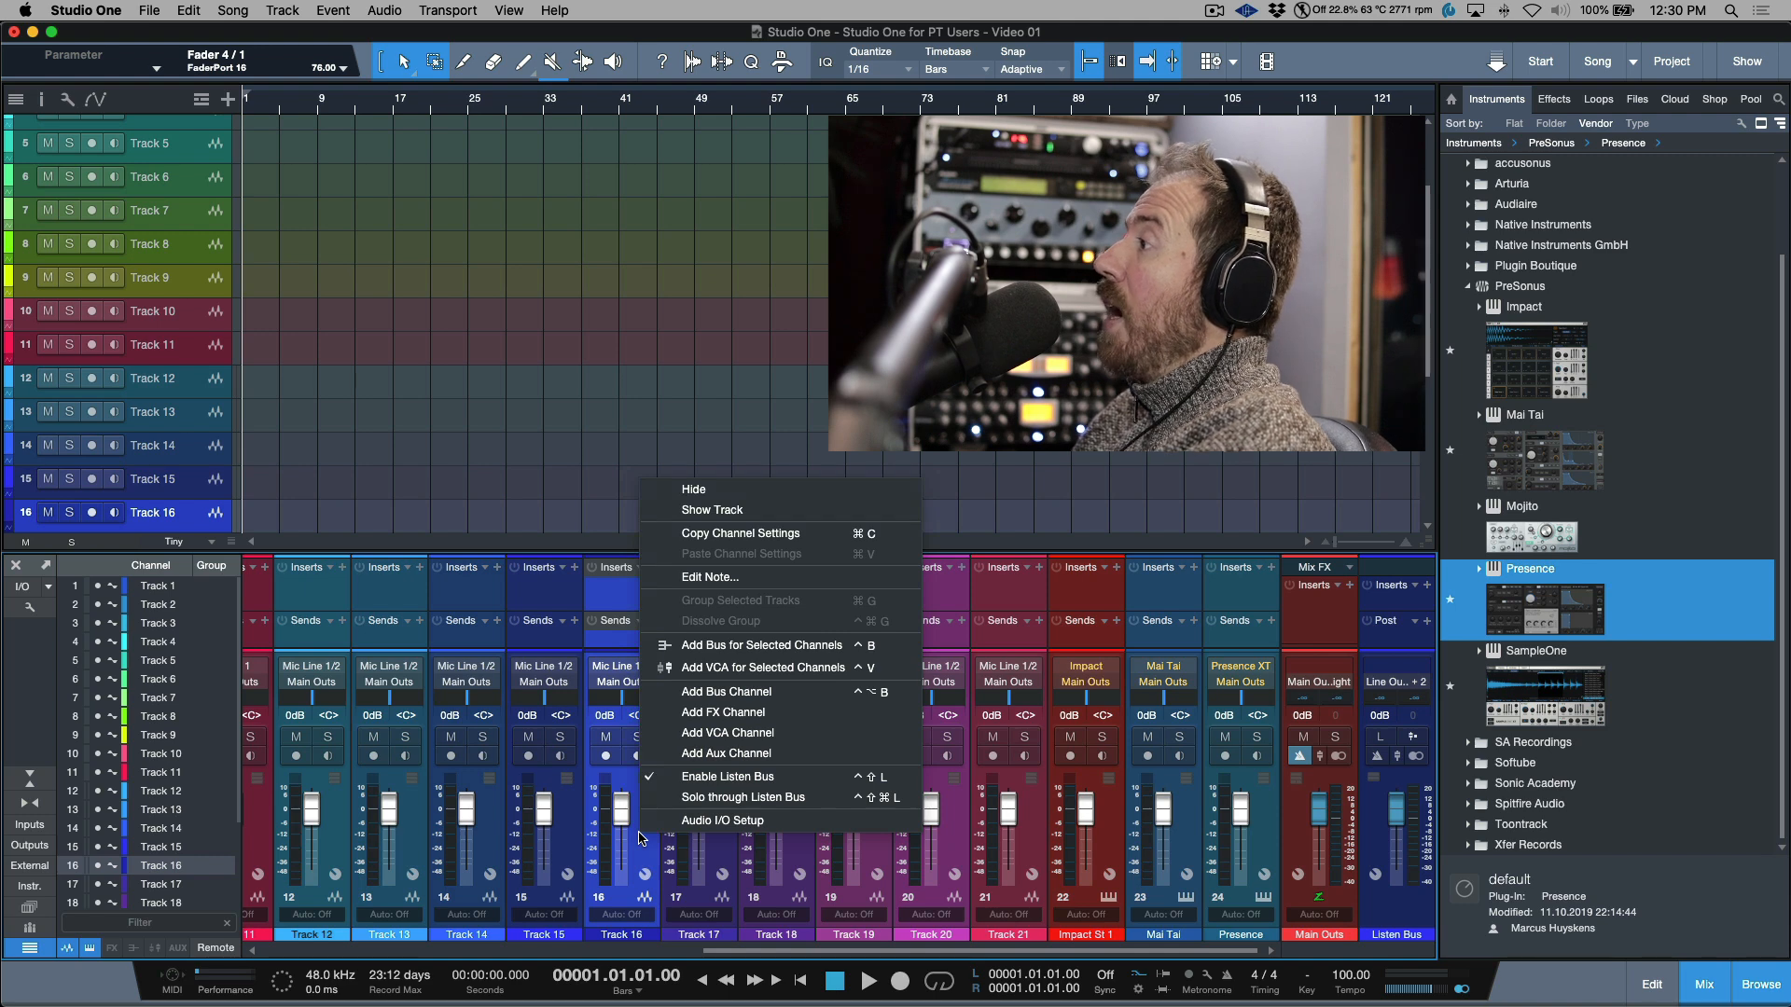
pyautogui.click(737, 753)
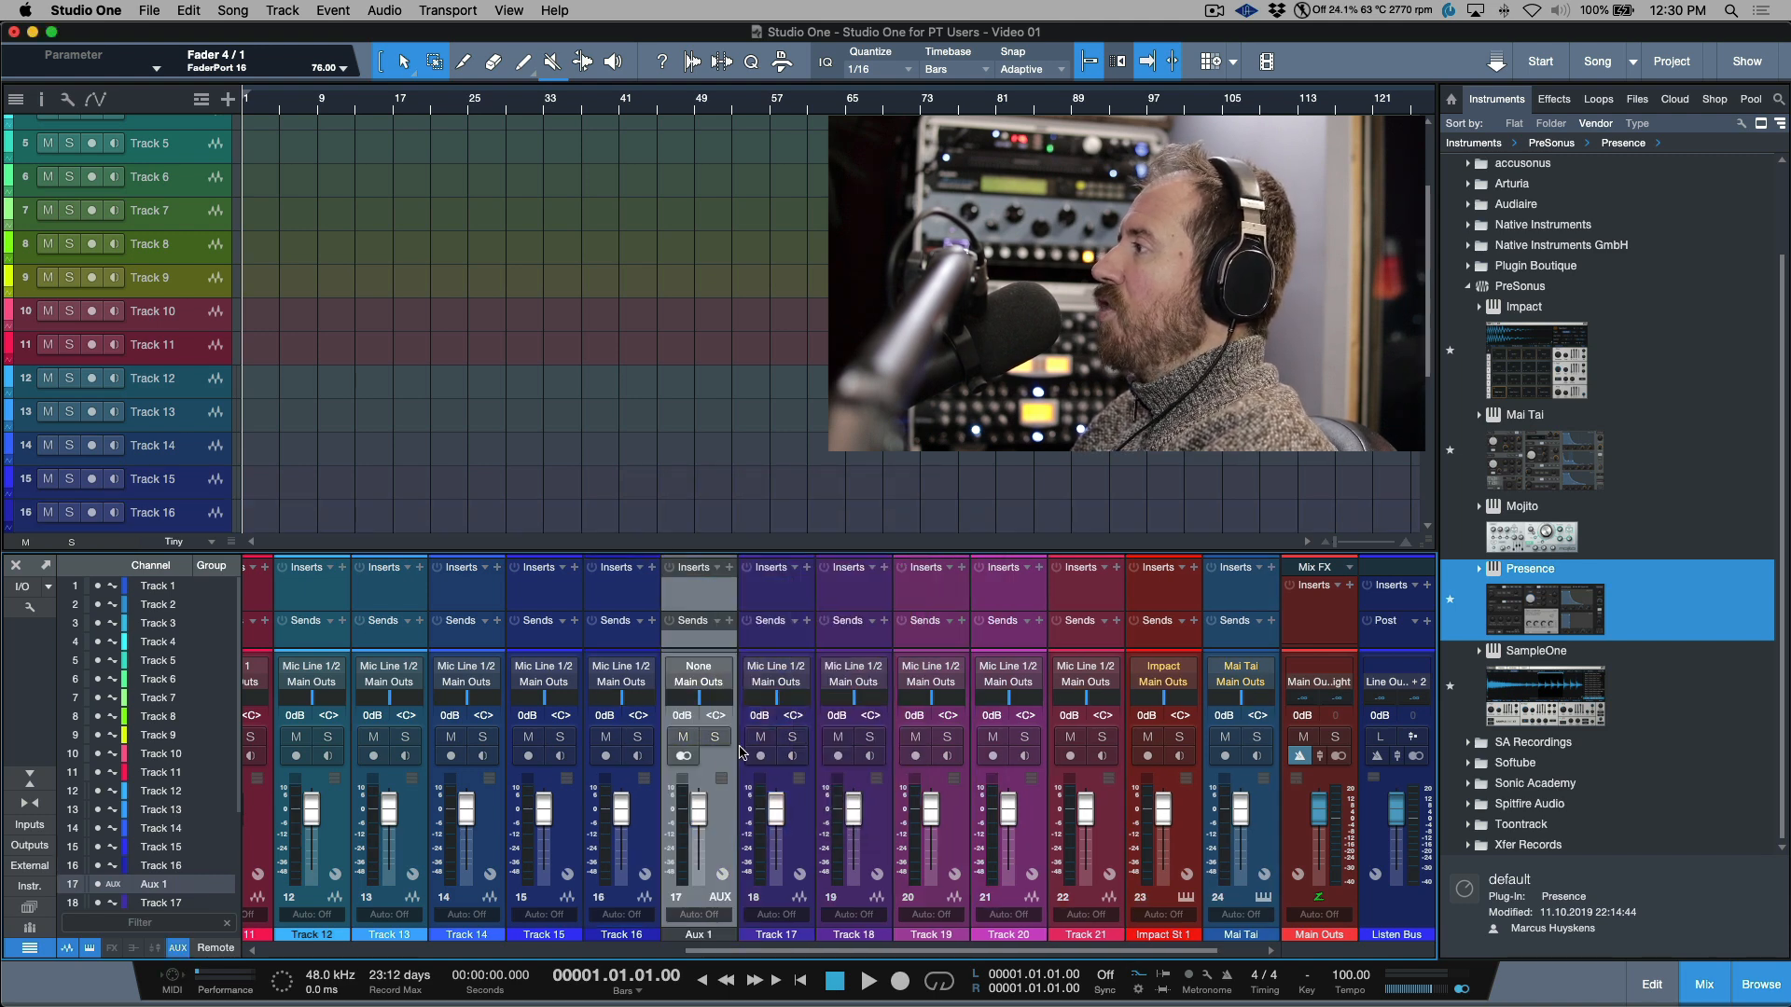
# - Review the hardware inputs available to the Aux 1 channel and leave its input set to None
pyautogui.click(701, 666)
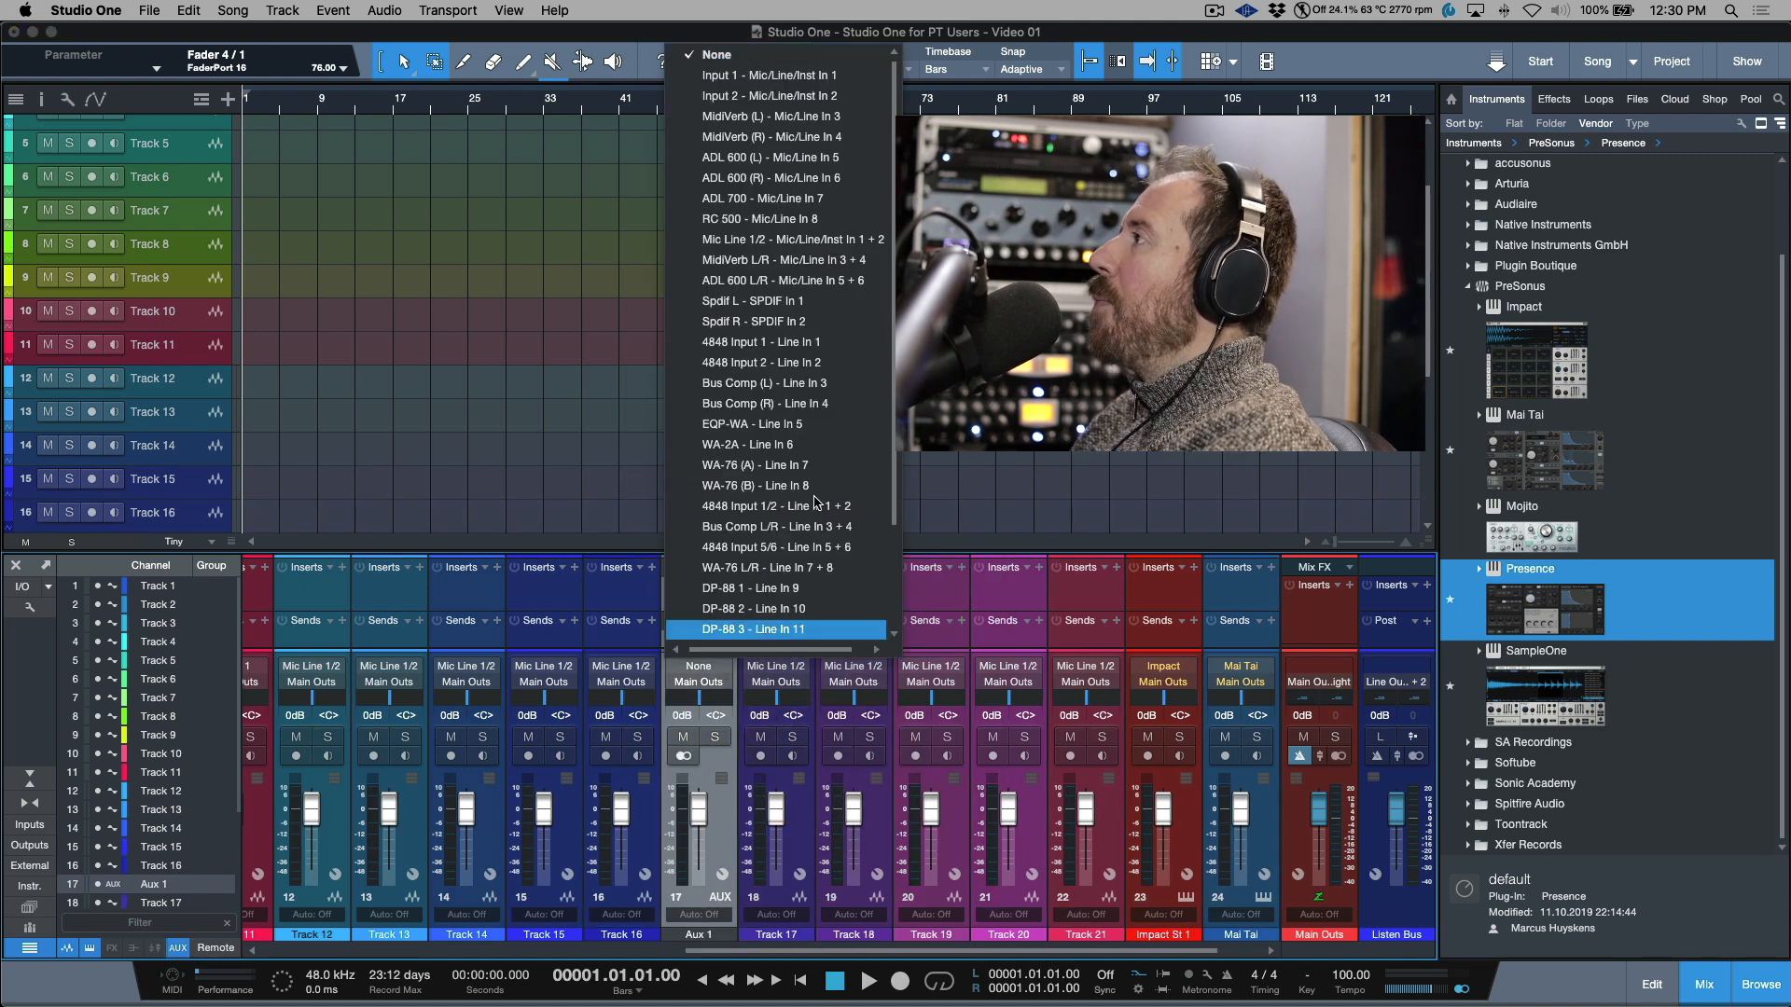
pyautogui.scroll(-3, 802, 243)
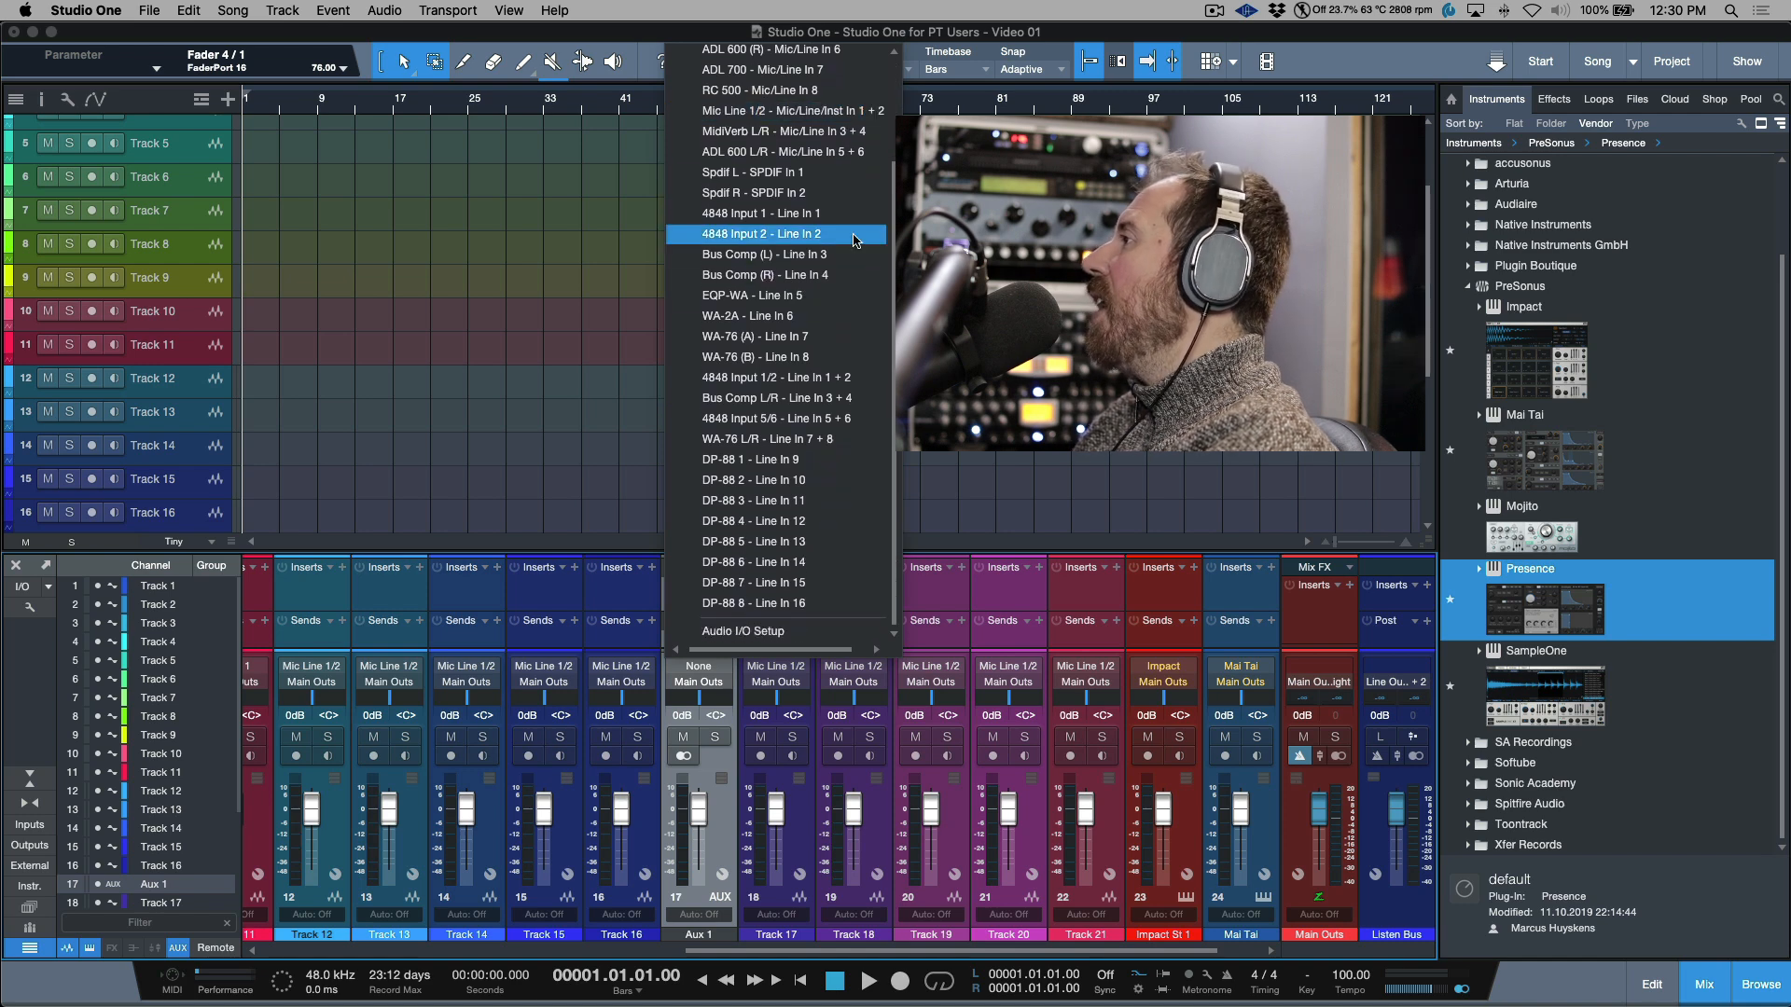
pyautogui.scroll(5, 808, 268)
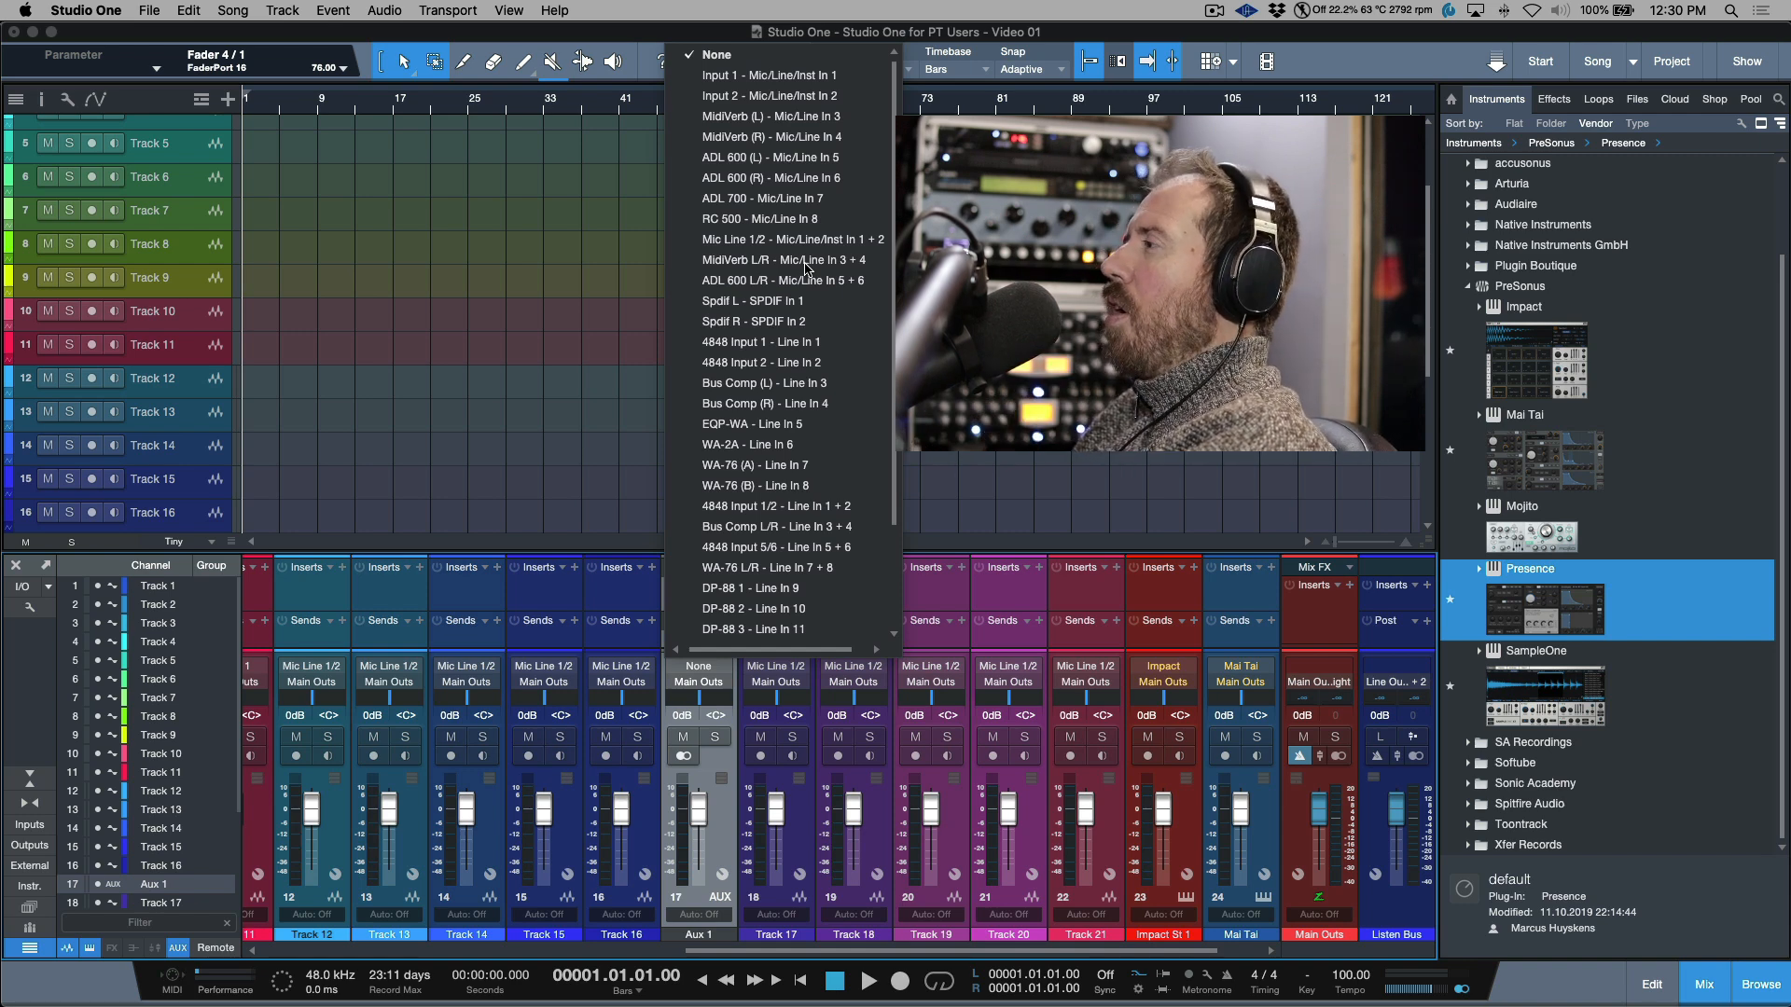
pyautogui.click(989, 276)
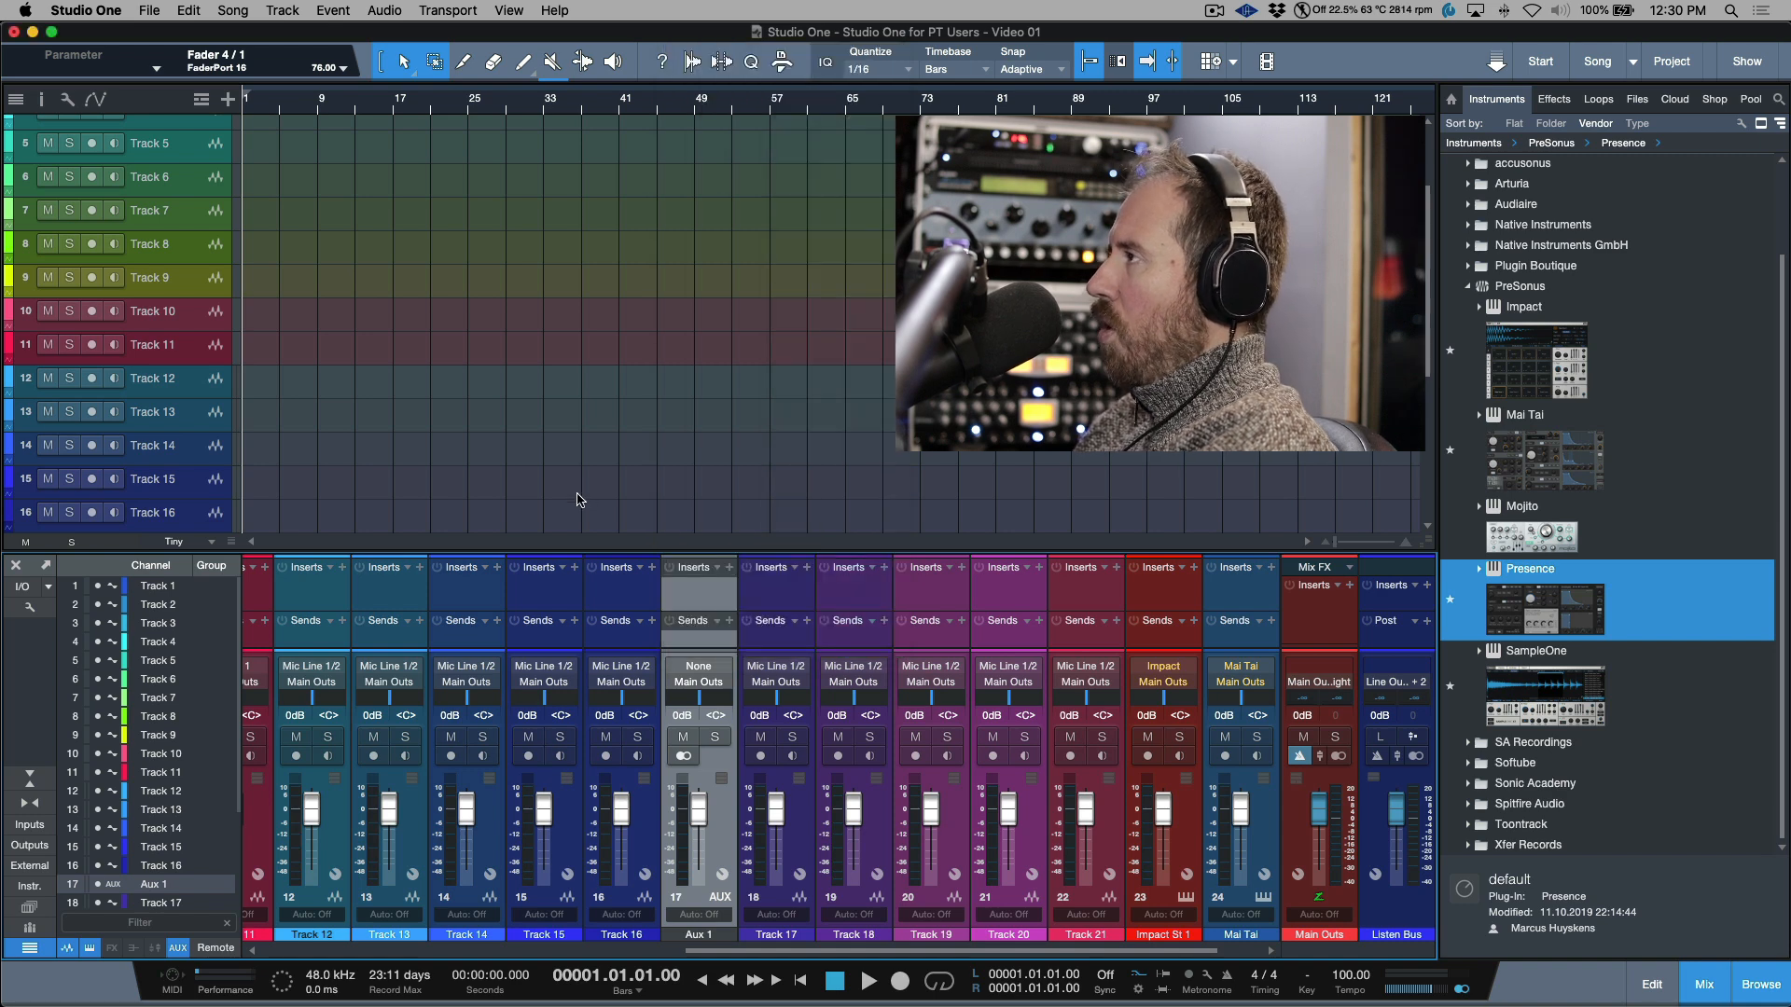
# - Remove all audio tracks from Track 1 through Track 21
pyautogui.scroll(-5, 231, 463)
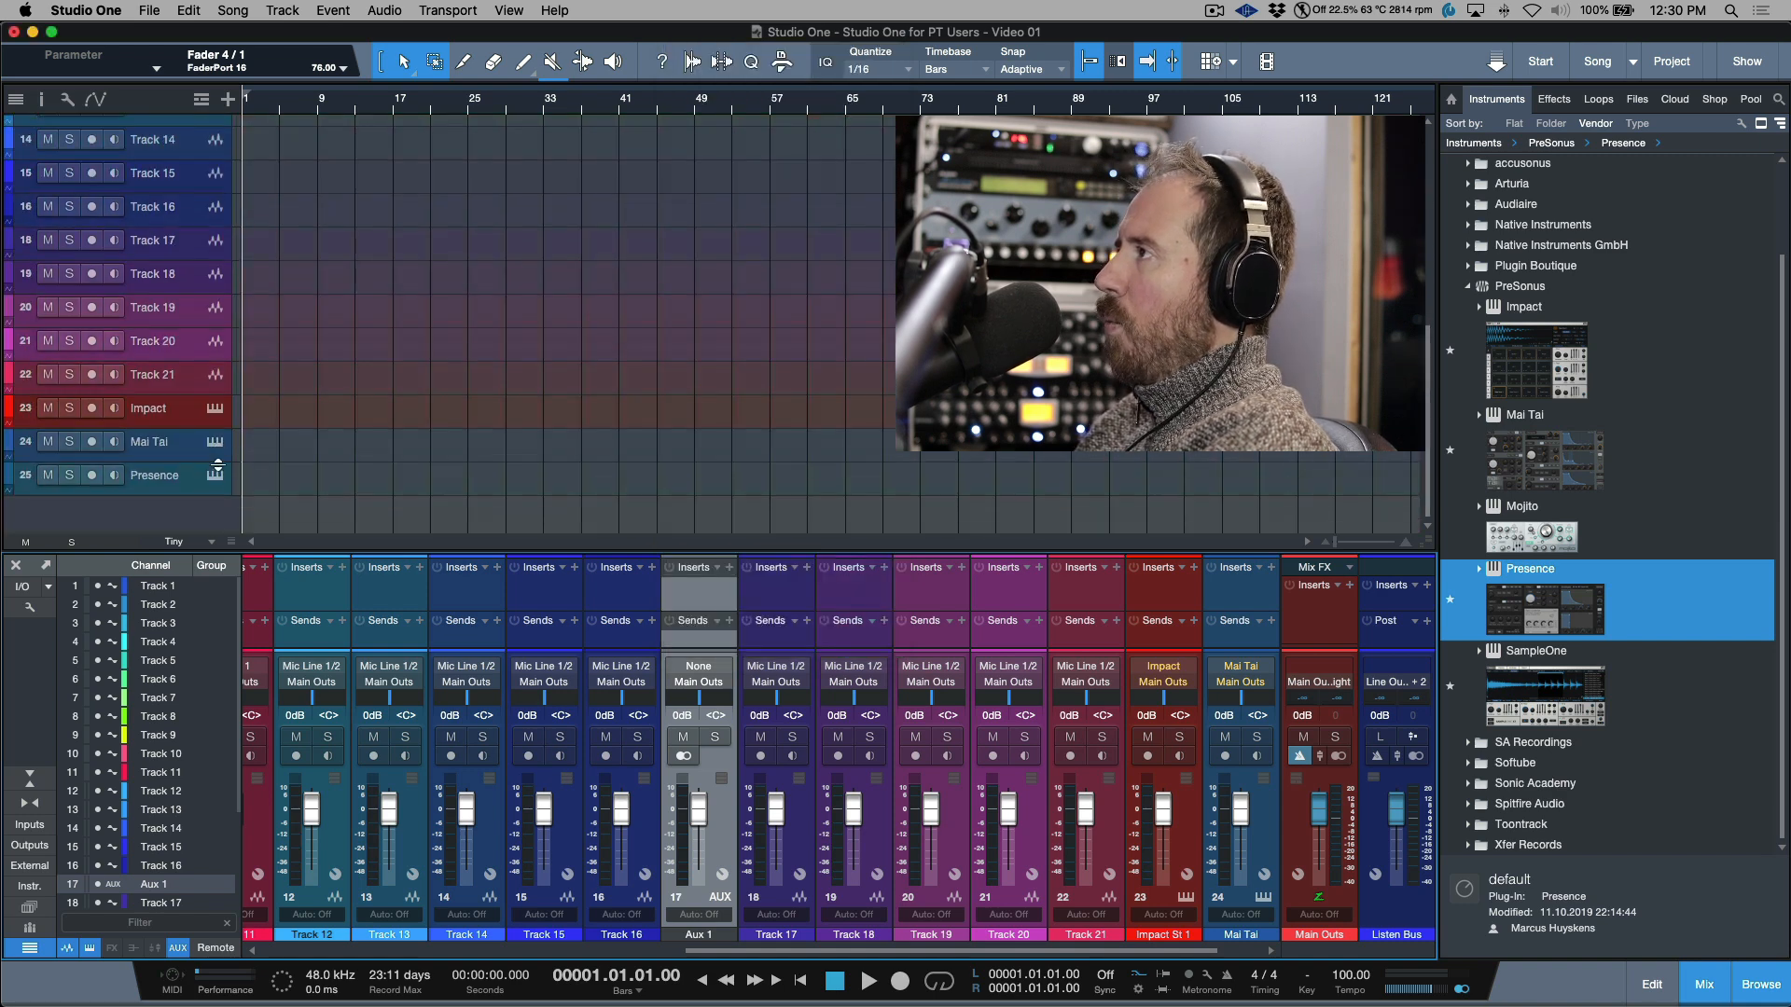
pyautogui.click(196, 390)
pyautogui.scroll(7, 196, 390)
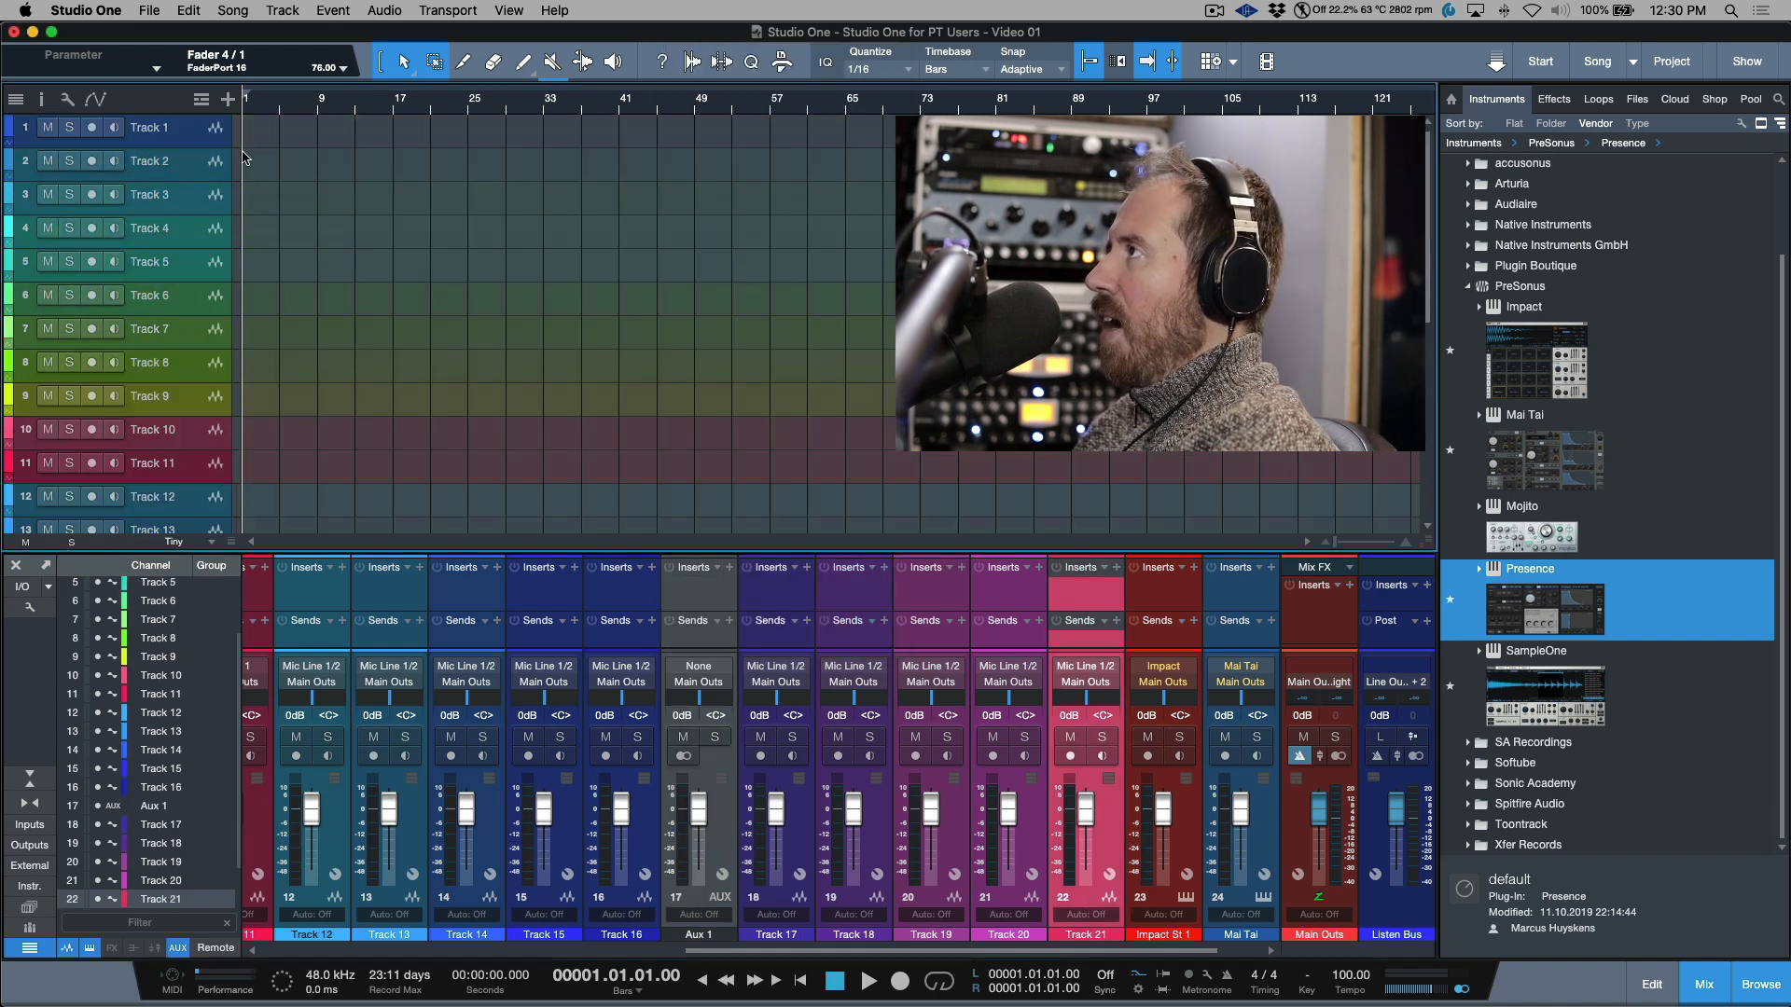
pyautogui.keyDown('shift'); pyautogui.click(190, 134); pyautogui.keyUp('shift')
pyautogui.rightClick(189, 128)
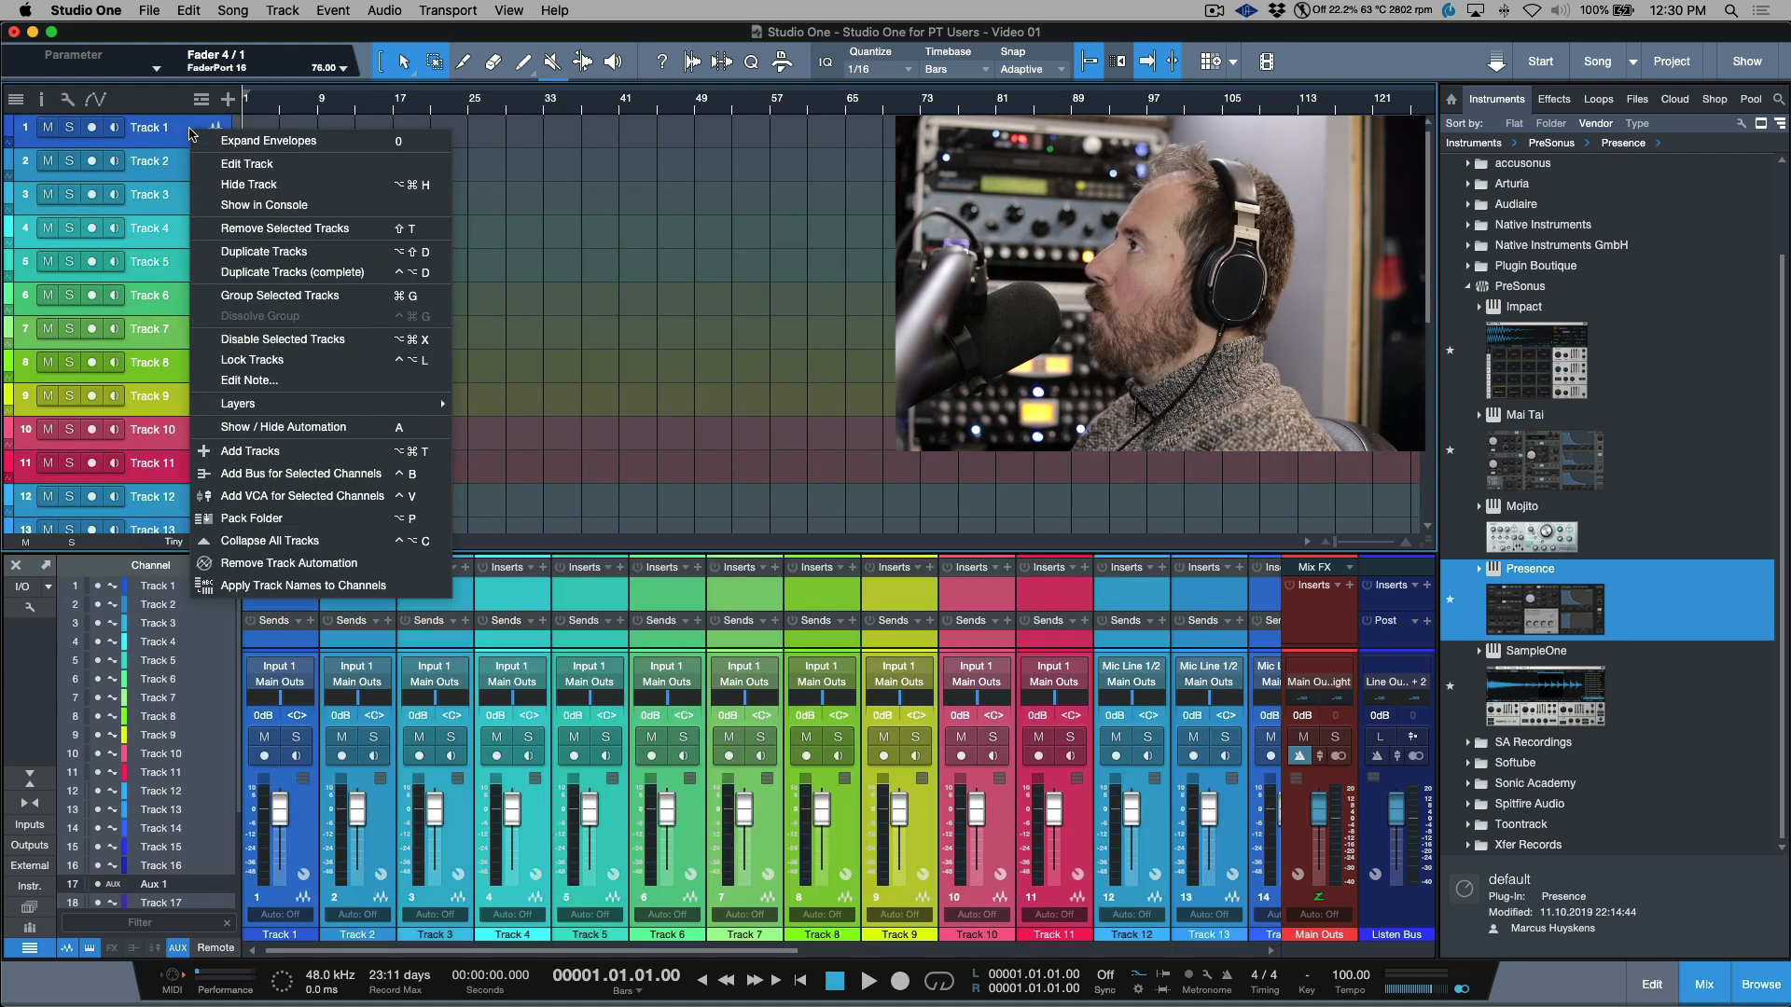
pyautogui.click(232, 224)
# - Remove the Impact, Mai Tai and Presence tracks together with their instruments
pyautogui.click(187, 138)
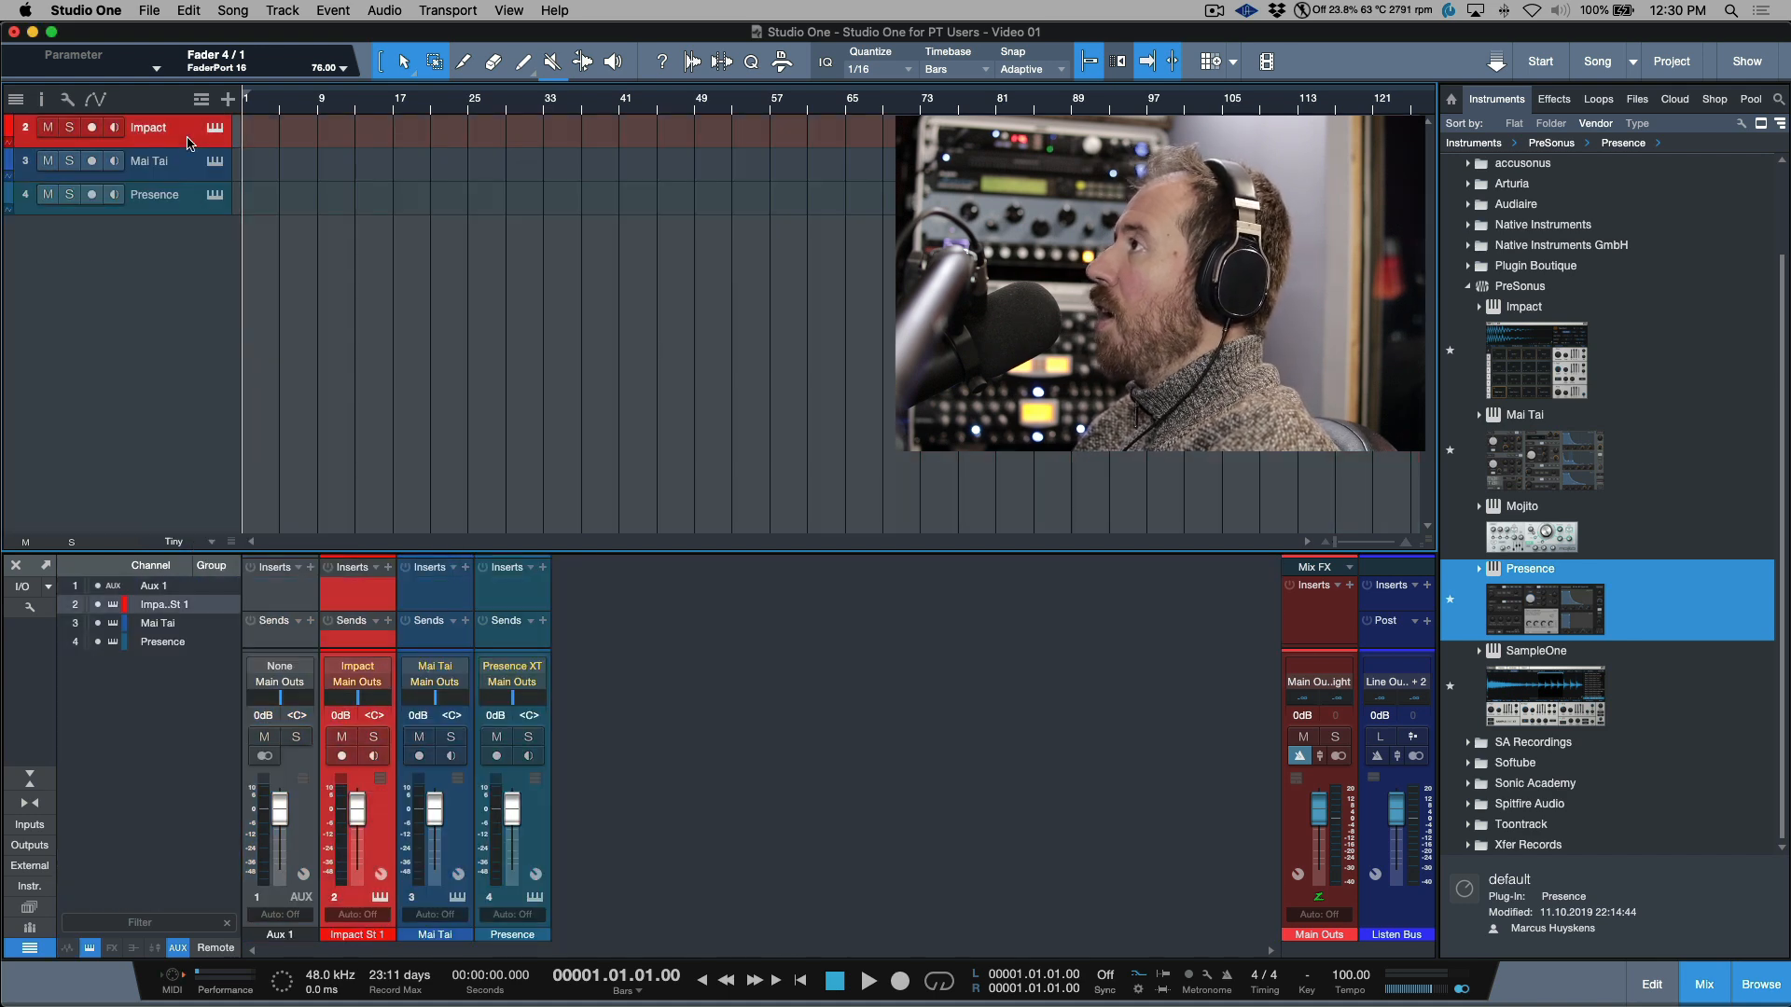
pyautogui.keyDown('shift'); pyautogui.click(177, 199); pyautogui.keyUp('shift')
pyautogui.rightClick(177, 198)
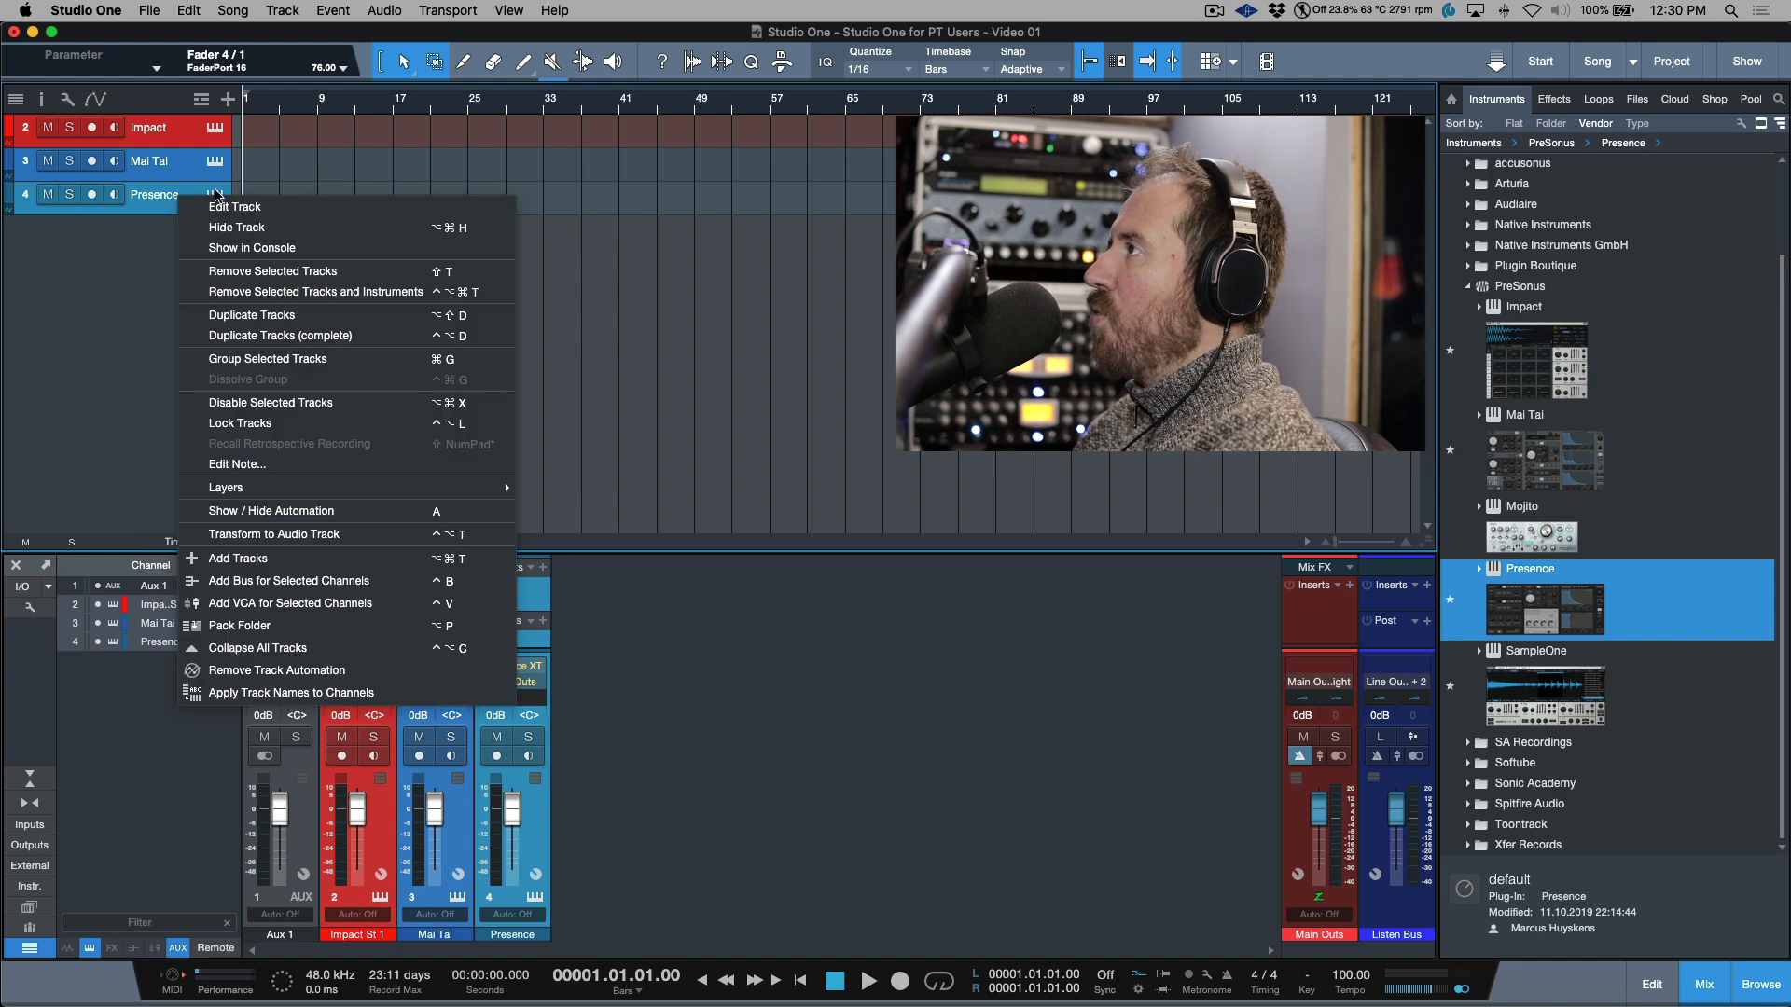
pyautogui.click(248, 296)
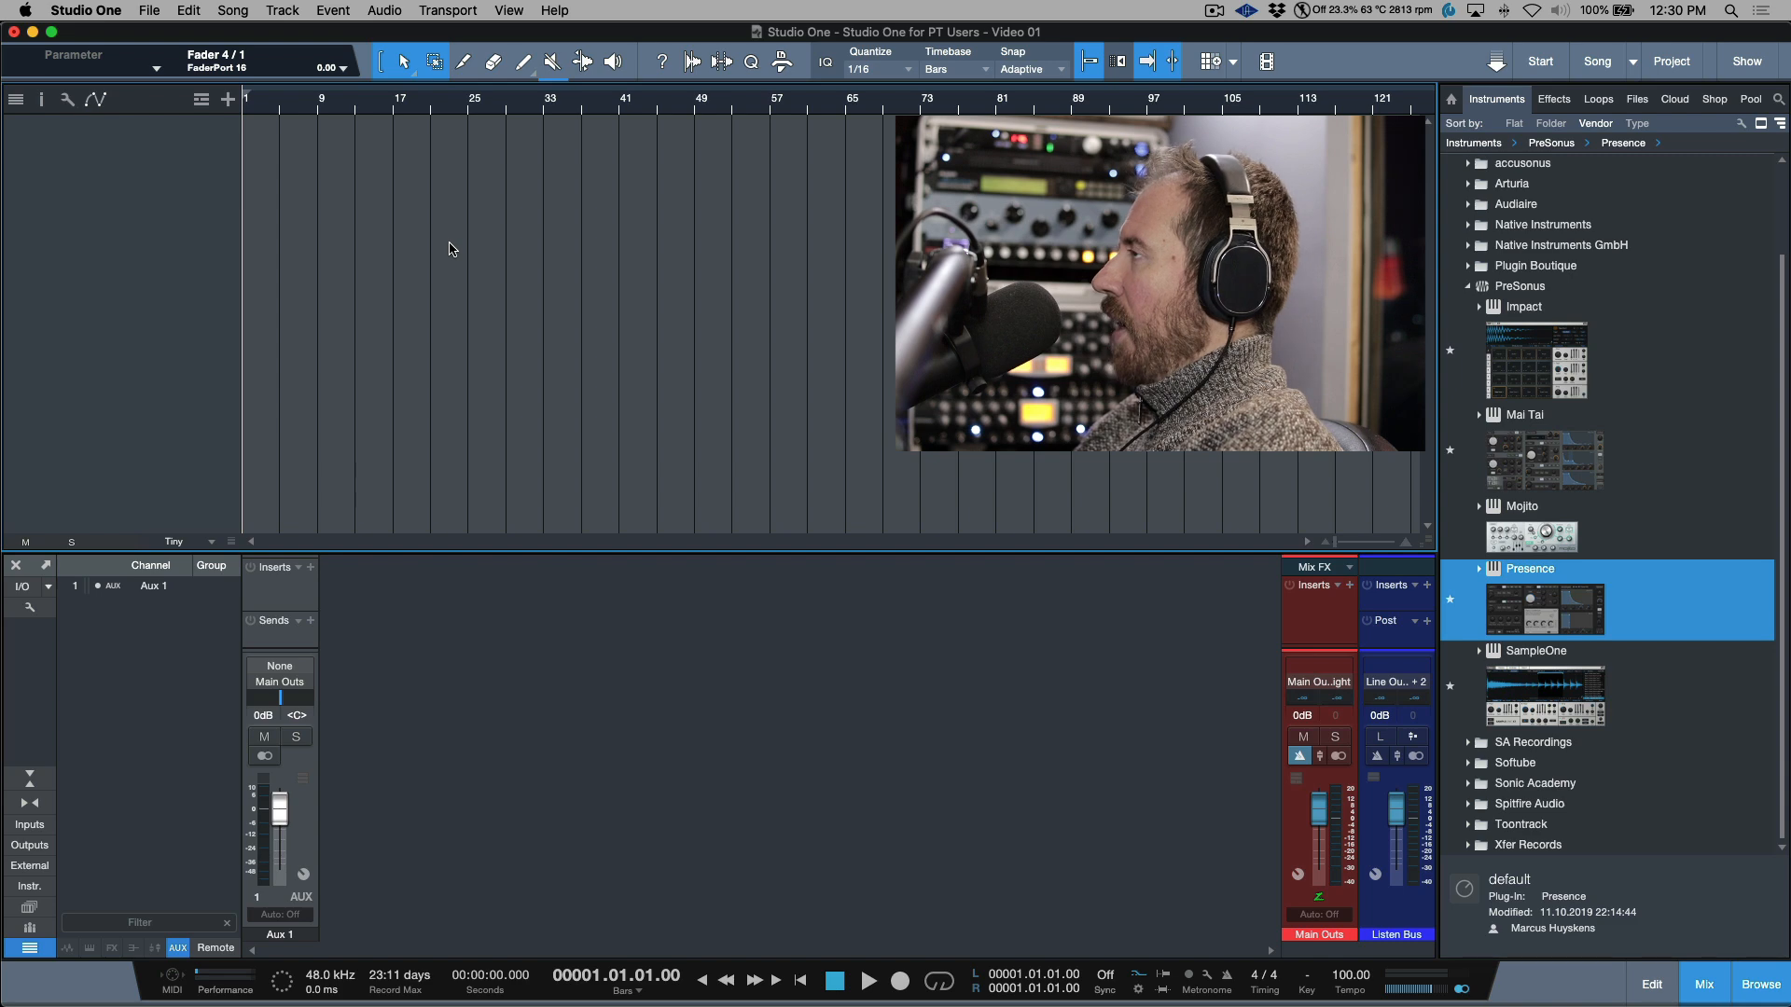
# - Add five audio tracks and remove the Aux 1 channel from the console
pyautogui.press('t')
pyautogui.press('t')
pyautogui.press('t')
pyautogui.press('t')
pyautogui.press('t')
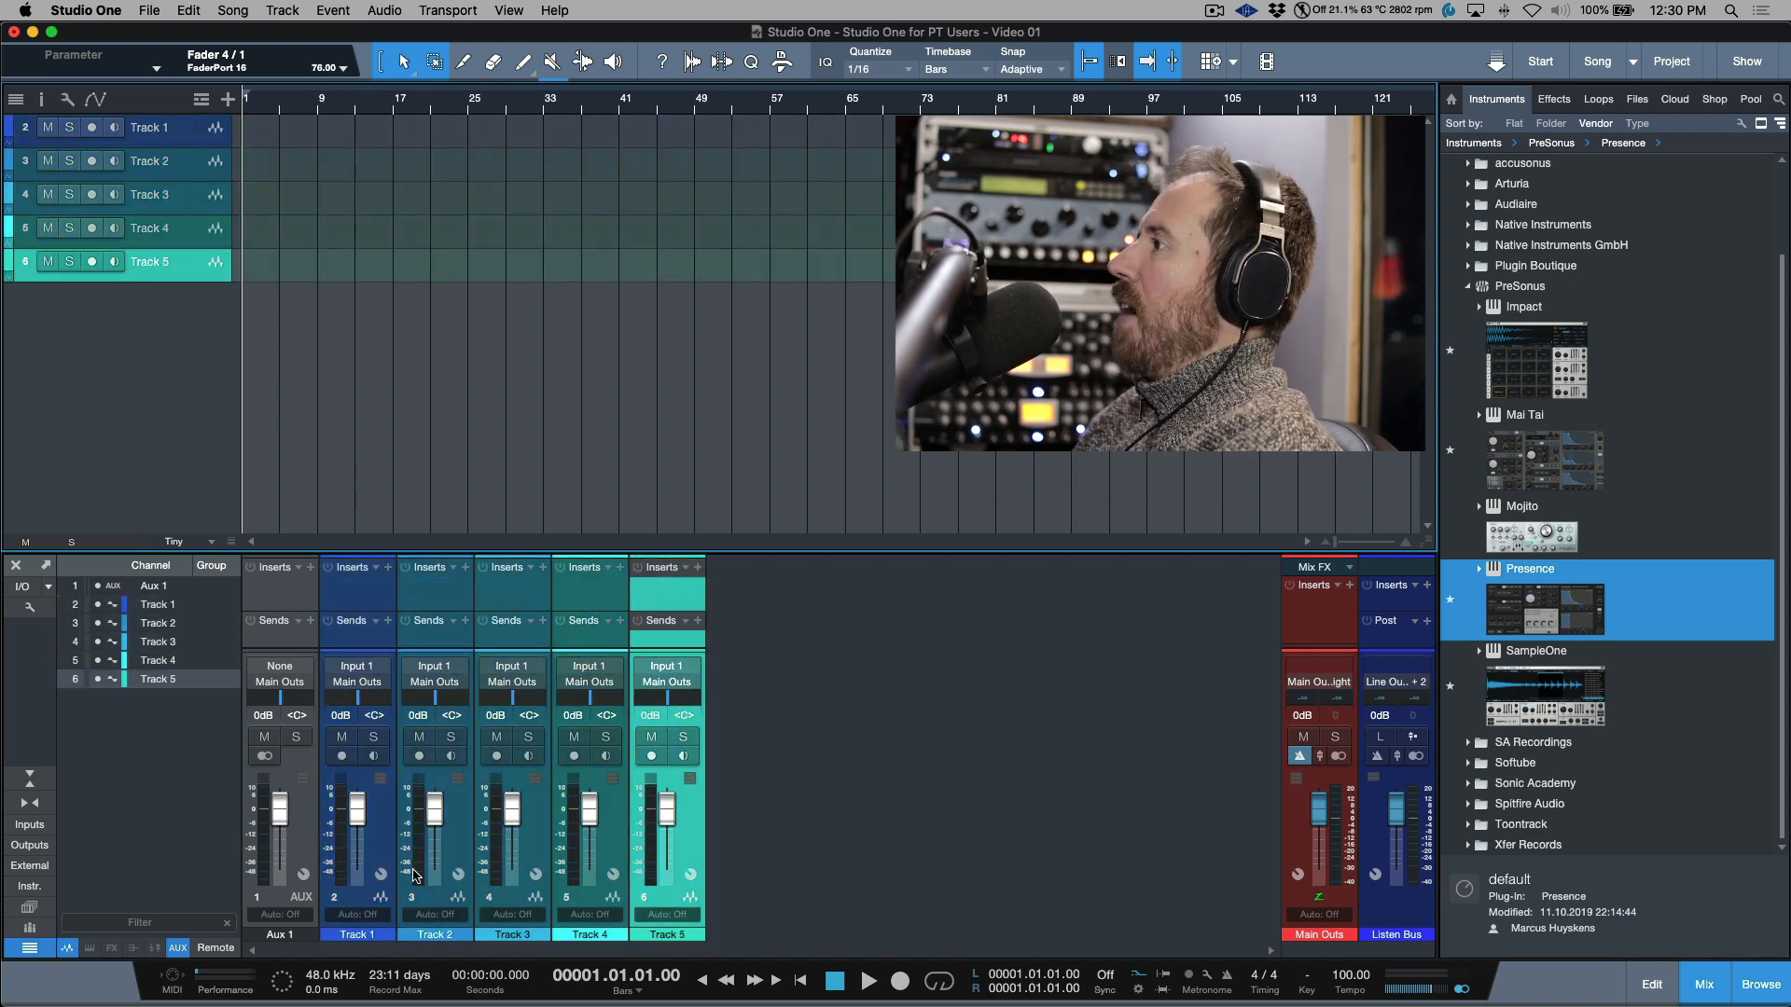
pyautogui.rightClick(315, 829)
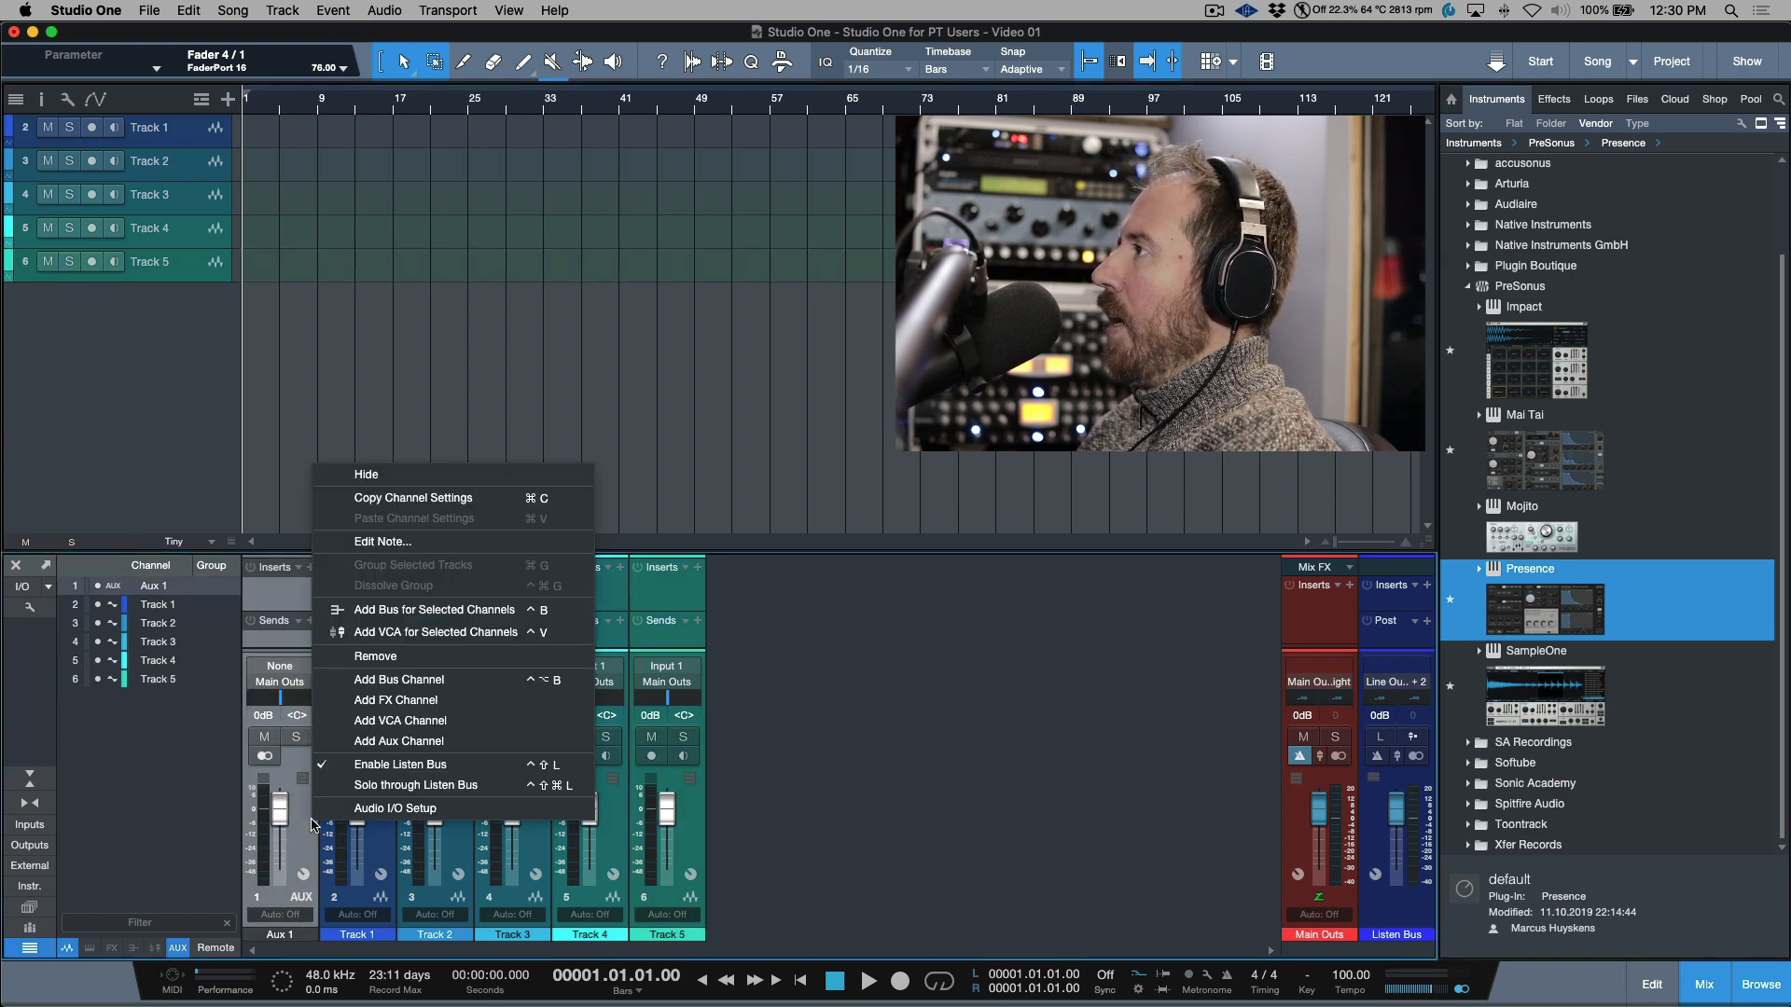
pyautogui.click(408, 656)
# - Select the channels Track 1 through Track 5 and give them all the same medium blue colour
pyautogui.click(311, 843)
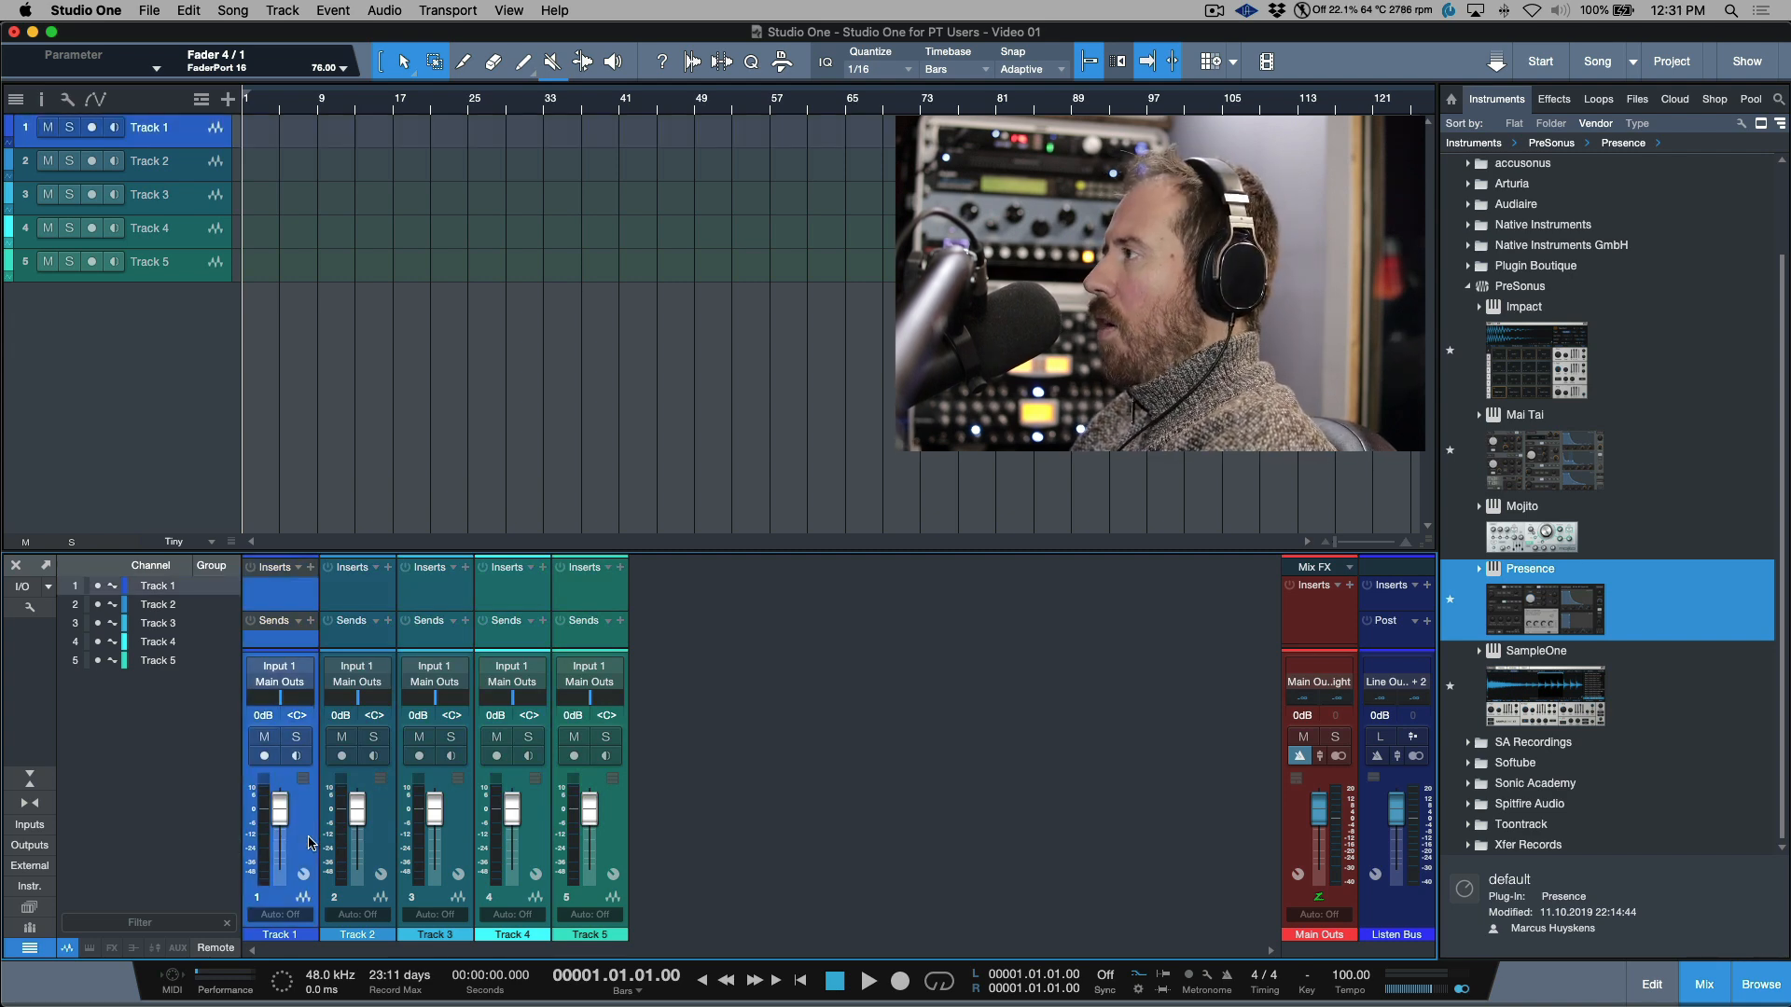
pyautogui.keyDown('shift'); pyautogui.click(613, 830); pyautogui.keyUp('shift')
pyautogui.click(616, 934)
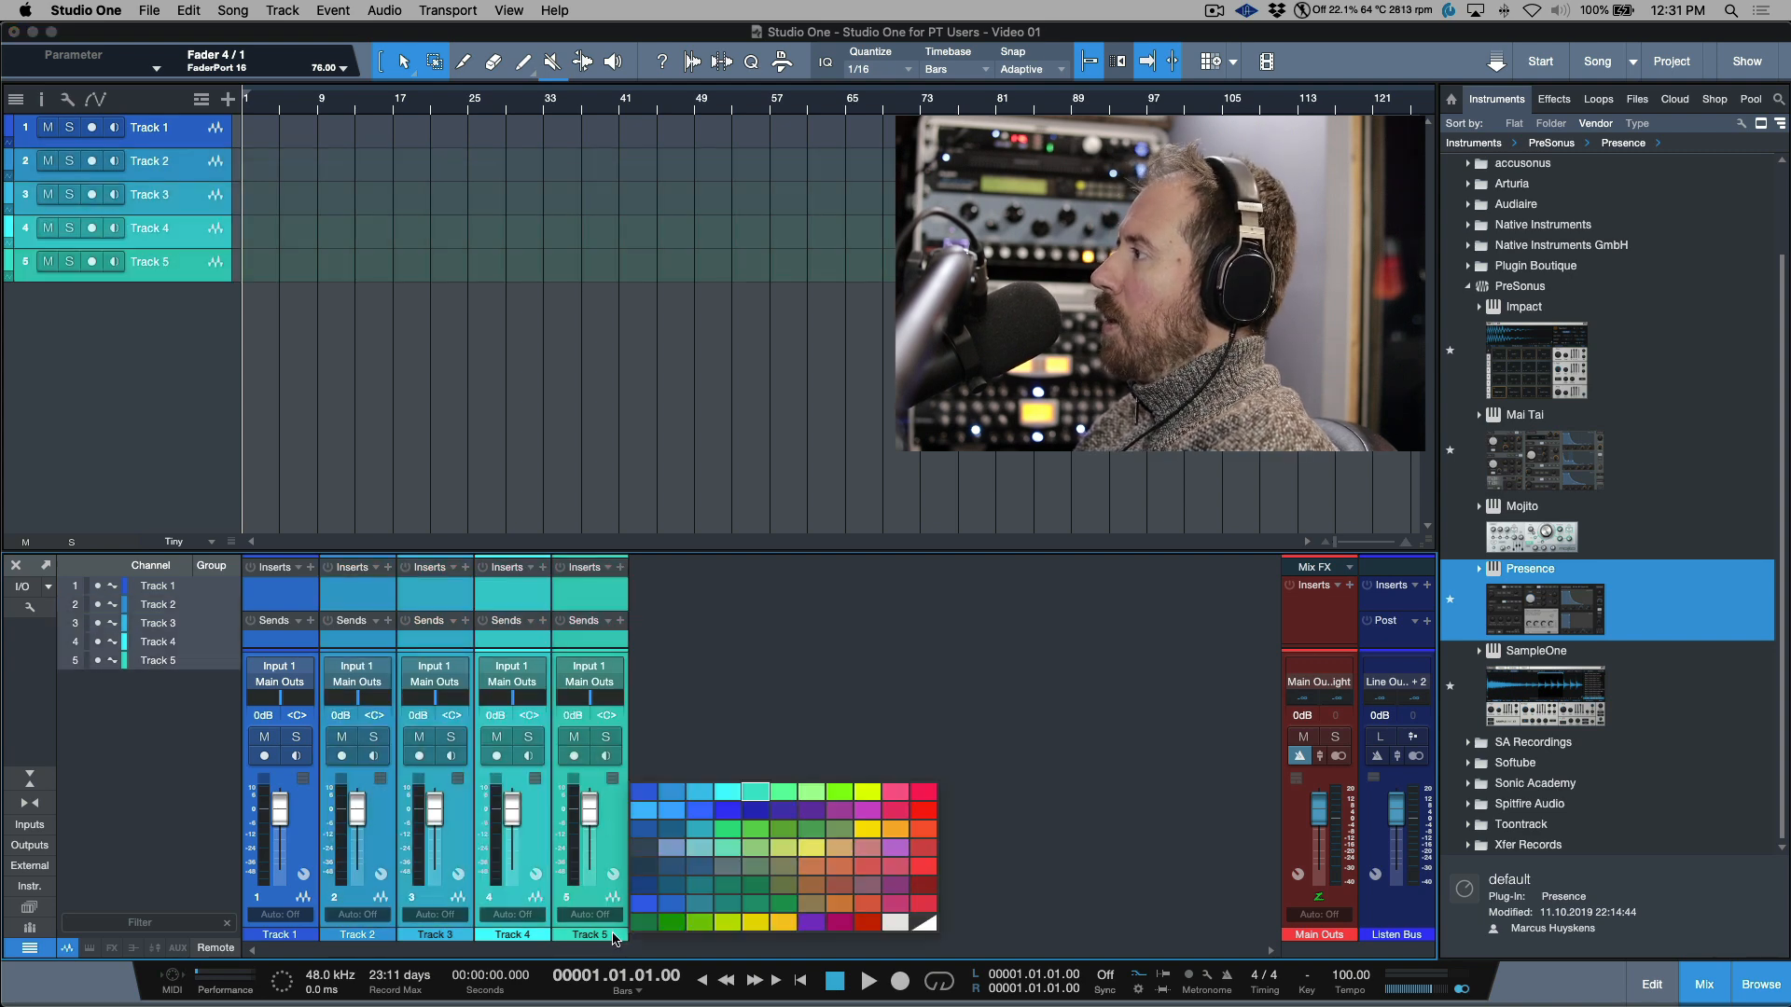
pyautogui.click(677, 867)
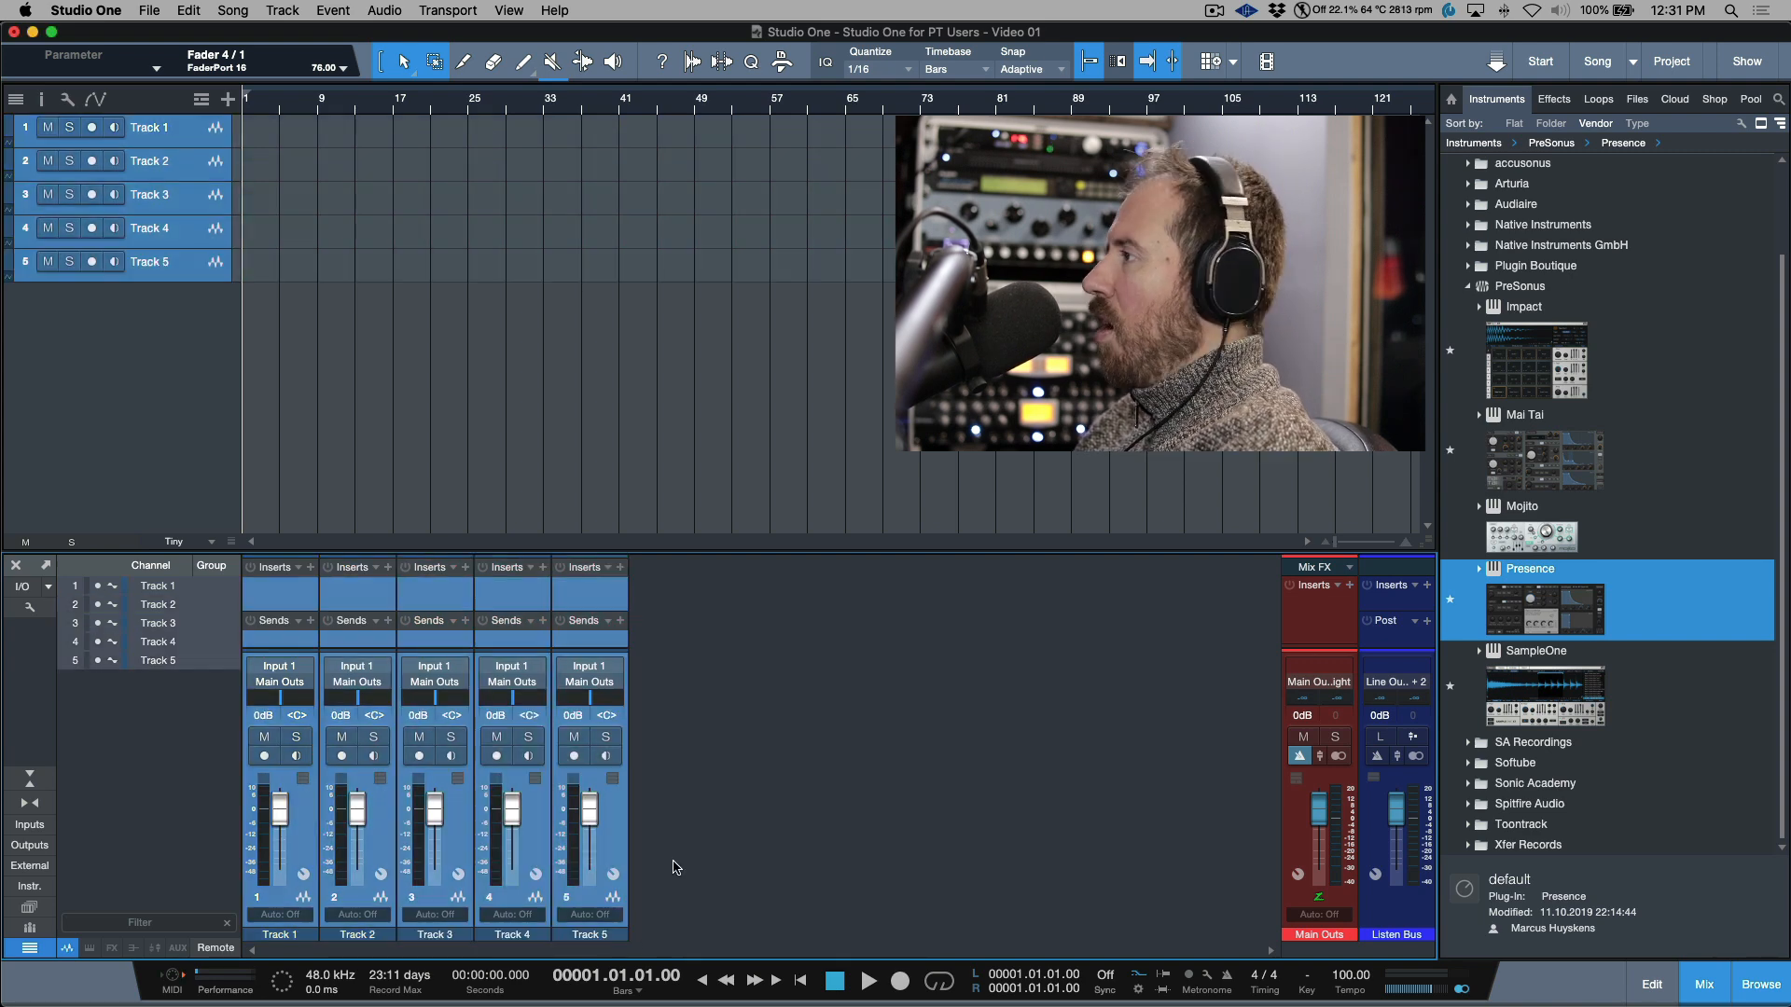
# - Add a bus for the five selected channels and name it DRUMS
pyautogui.rightClick(609, 831)
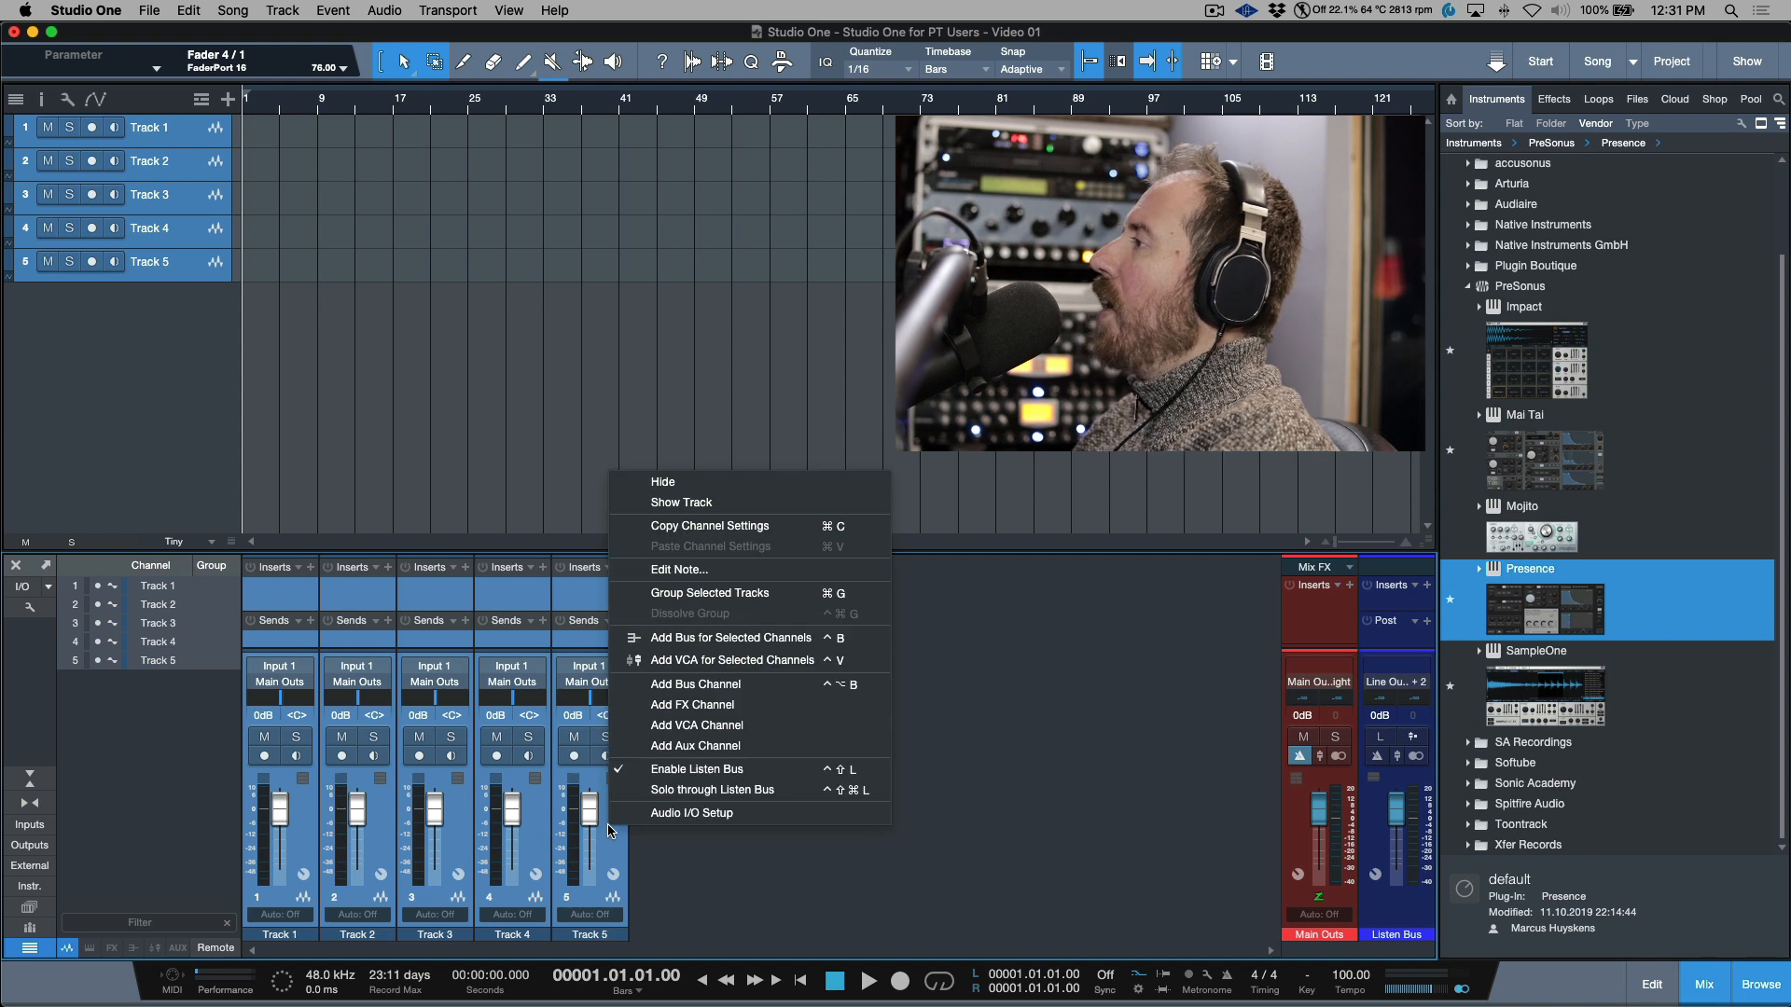
pyautogui.click(714, 644)
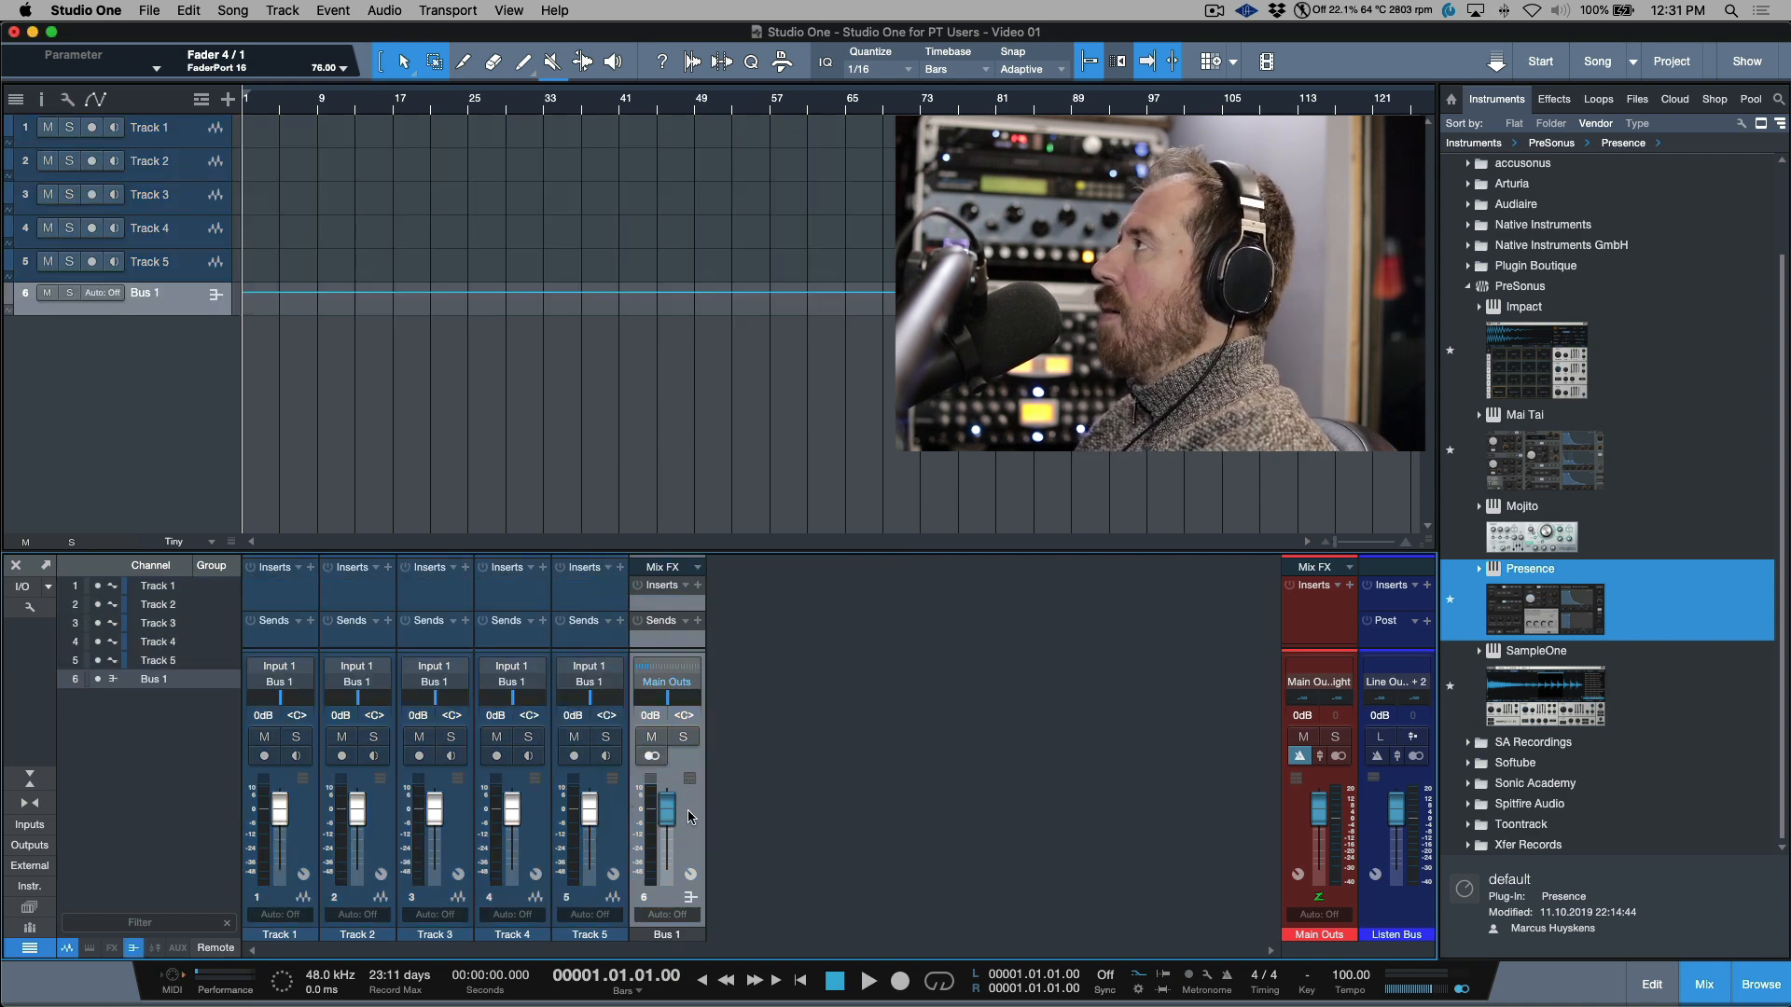
pyautogui.doubleClick(664, 934)
pyautogui.write('DRUMS')
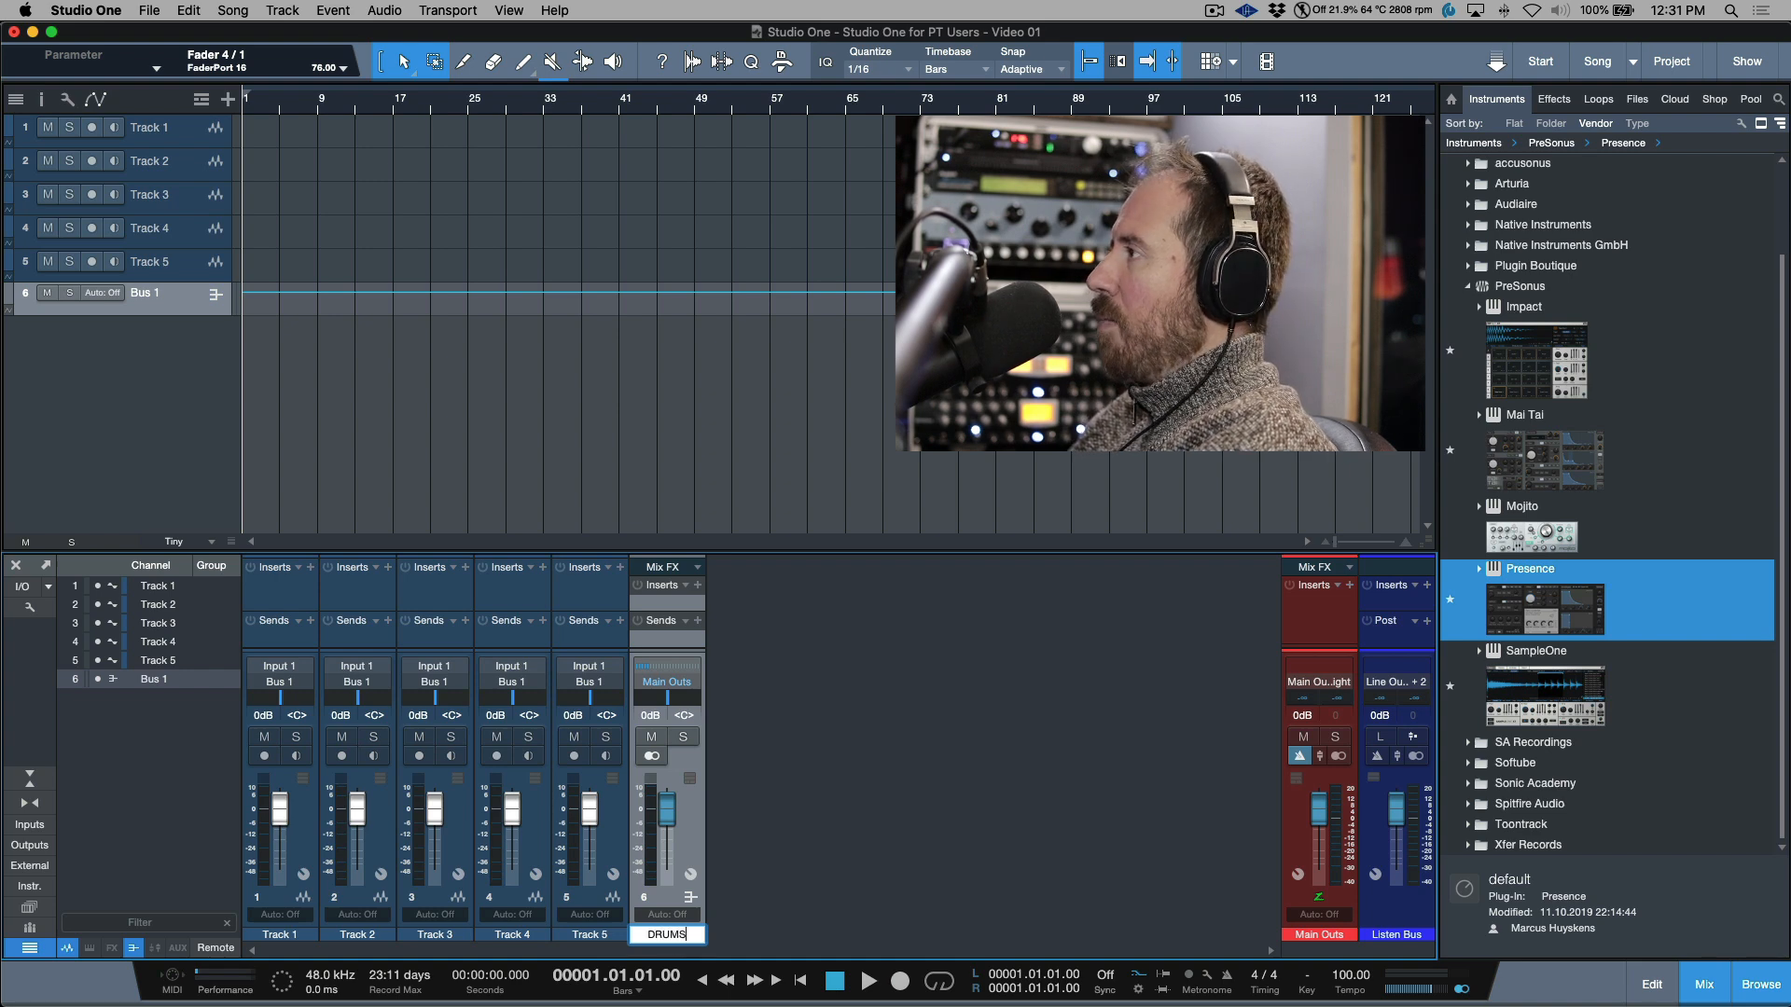
pyautogui.press('Return')
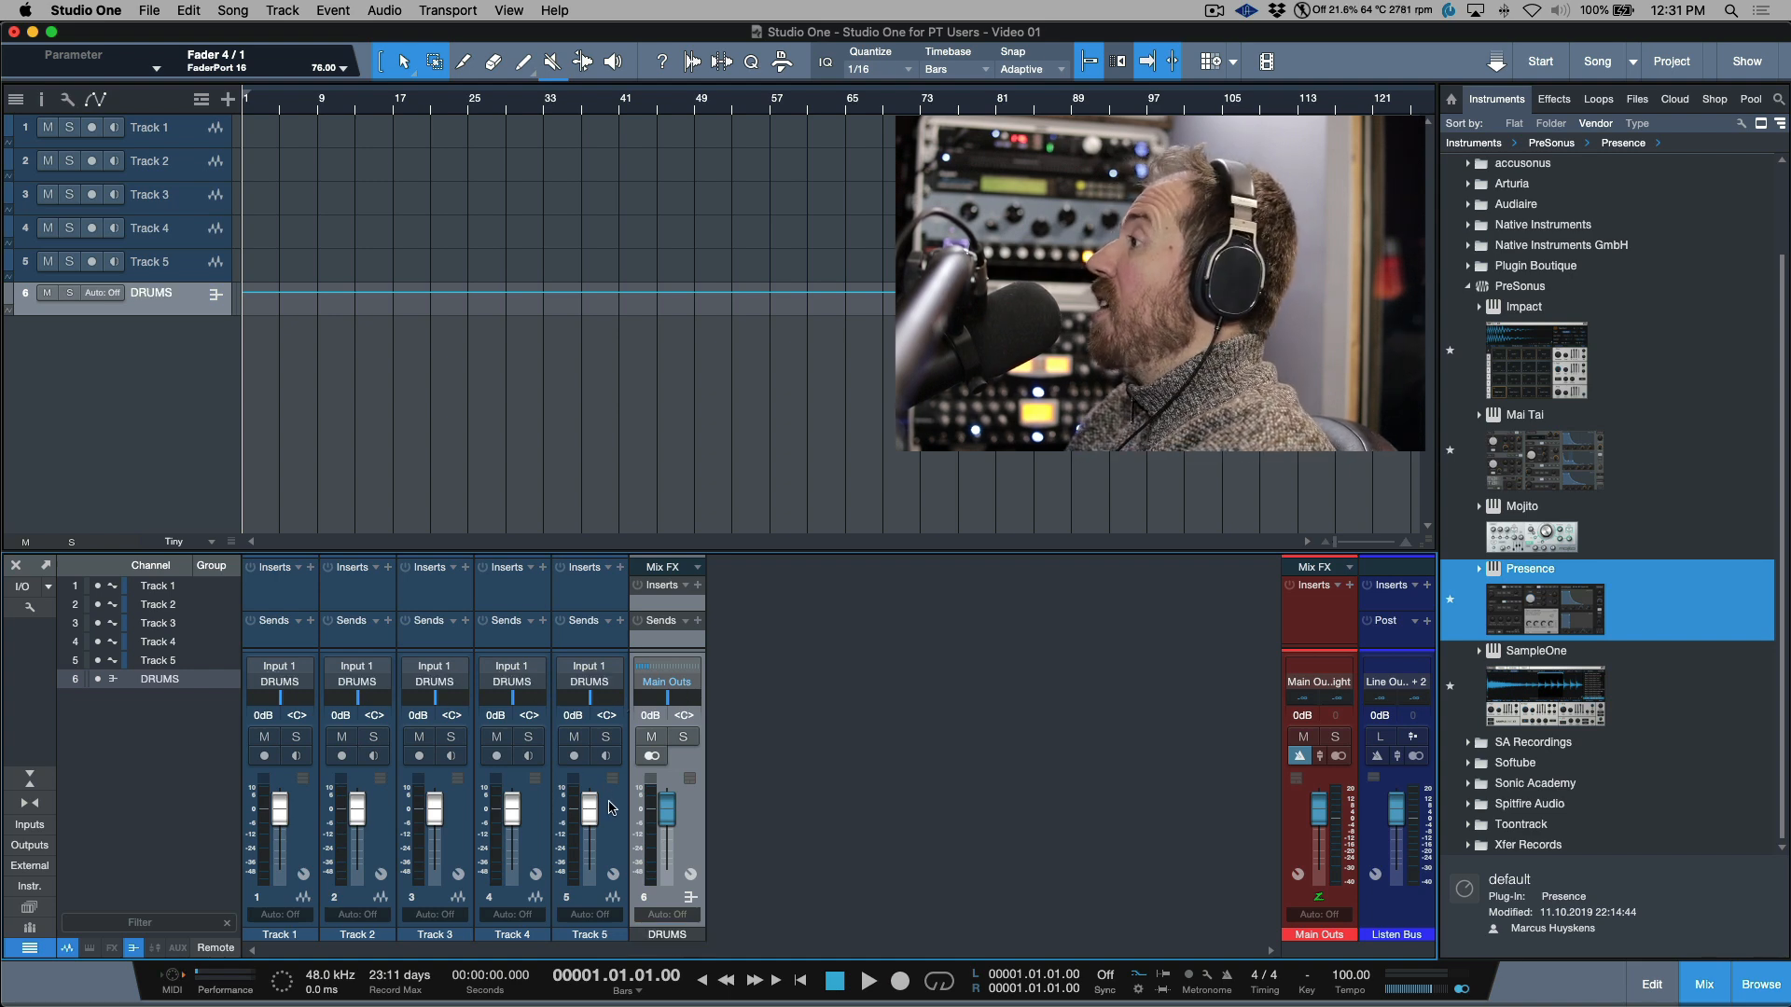
# - List the channels feeding the DRUMS bus, then try soloing the bus and Track 2 and clear the solos
pyautogui.click(663, 668)
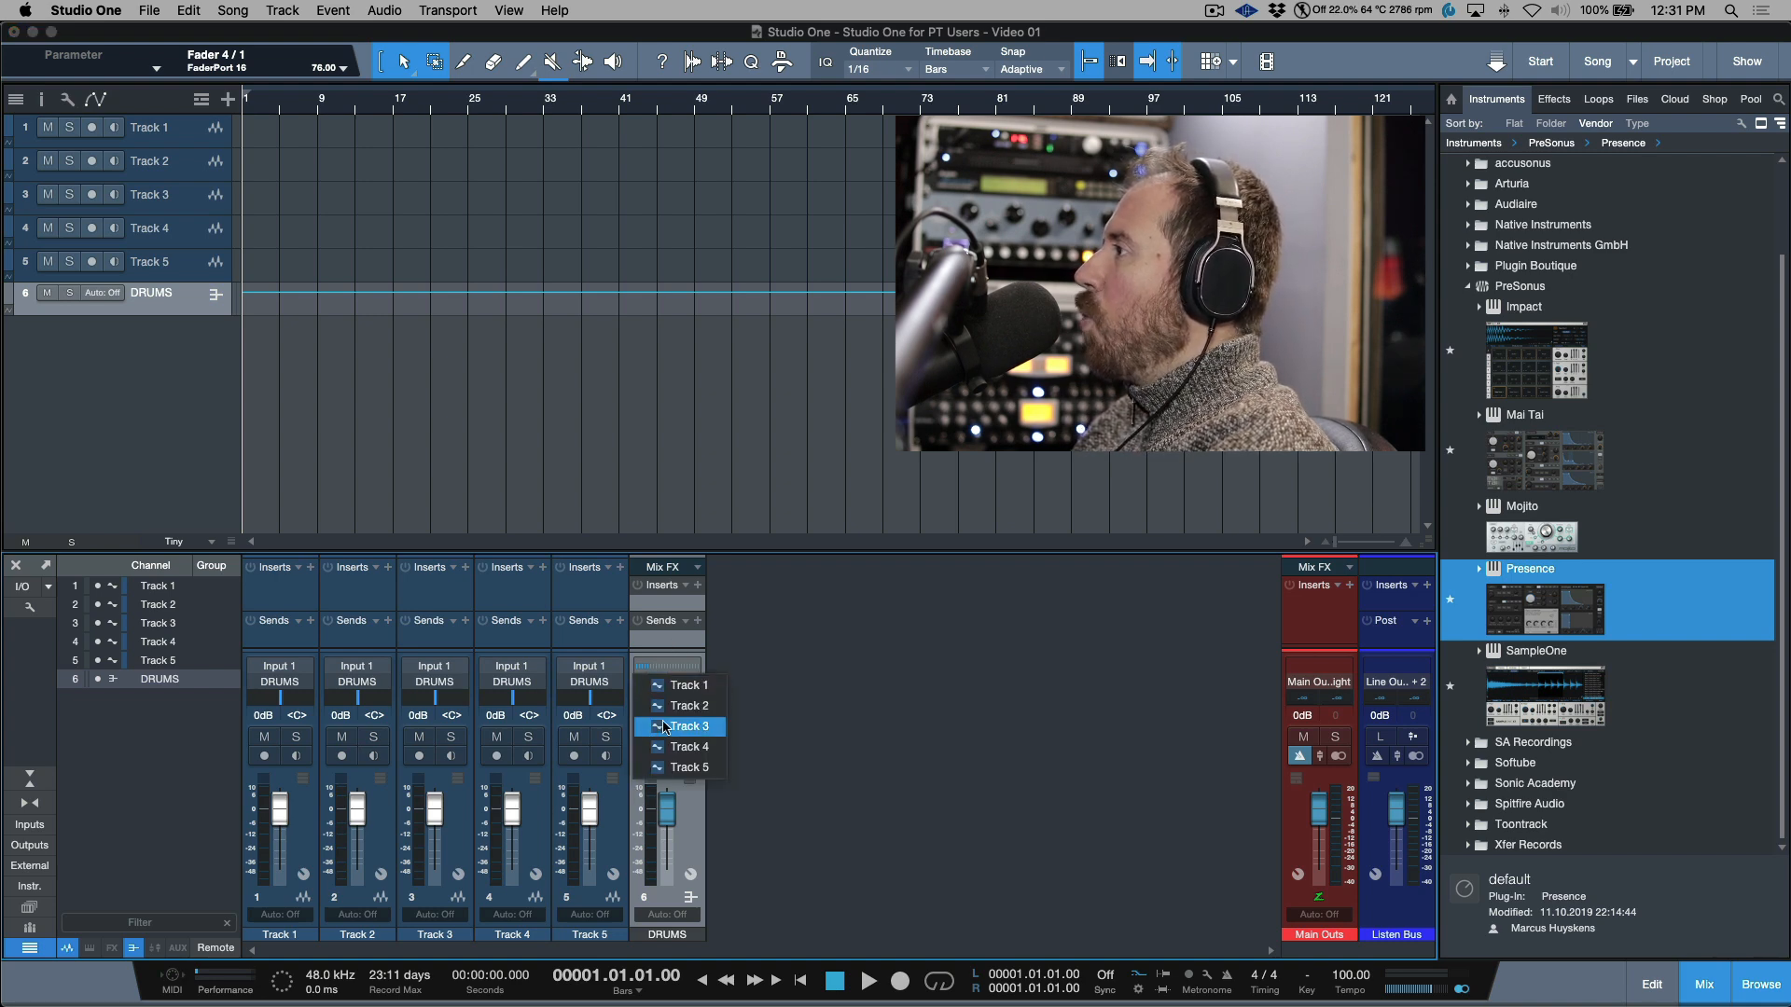
pyautogui.click(693, 767)
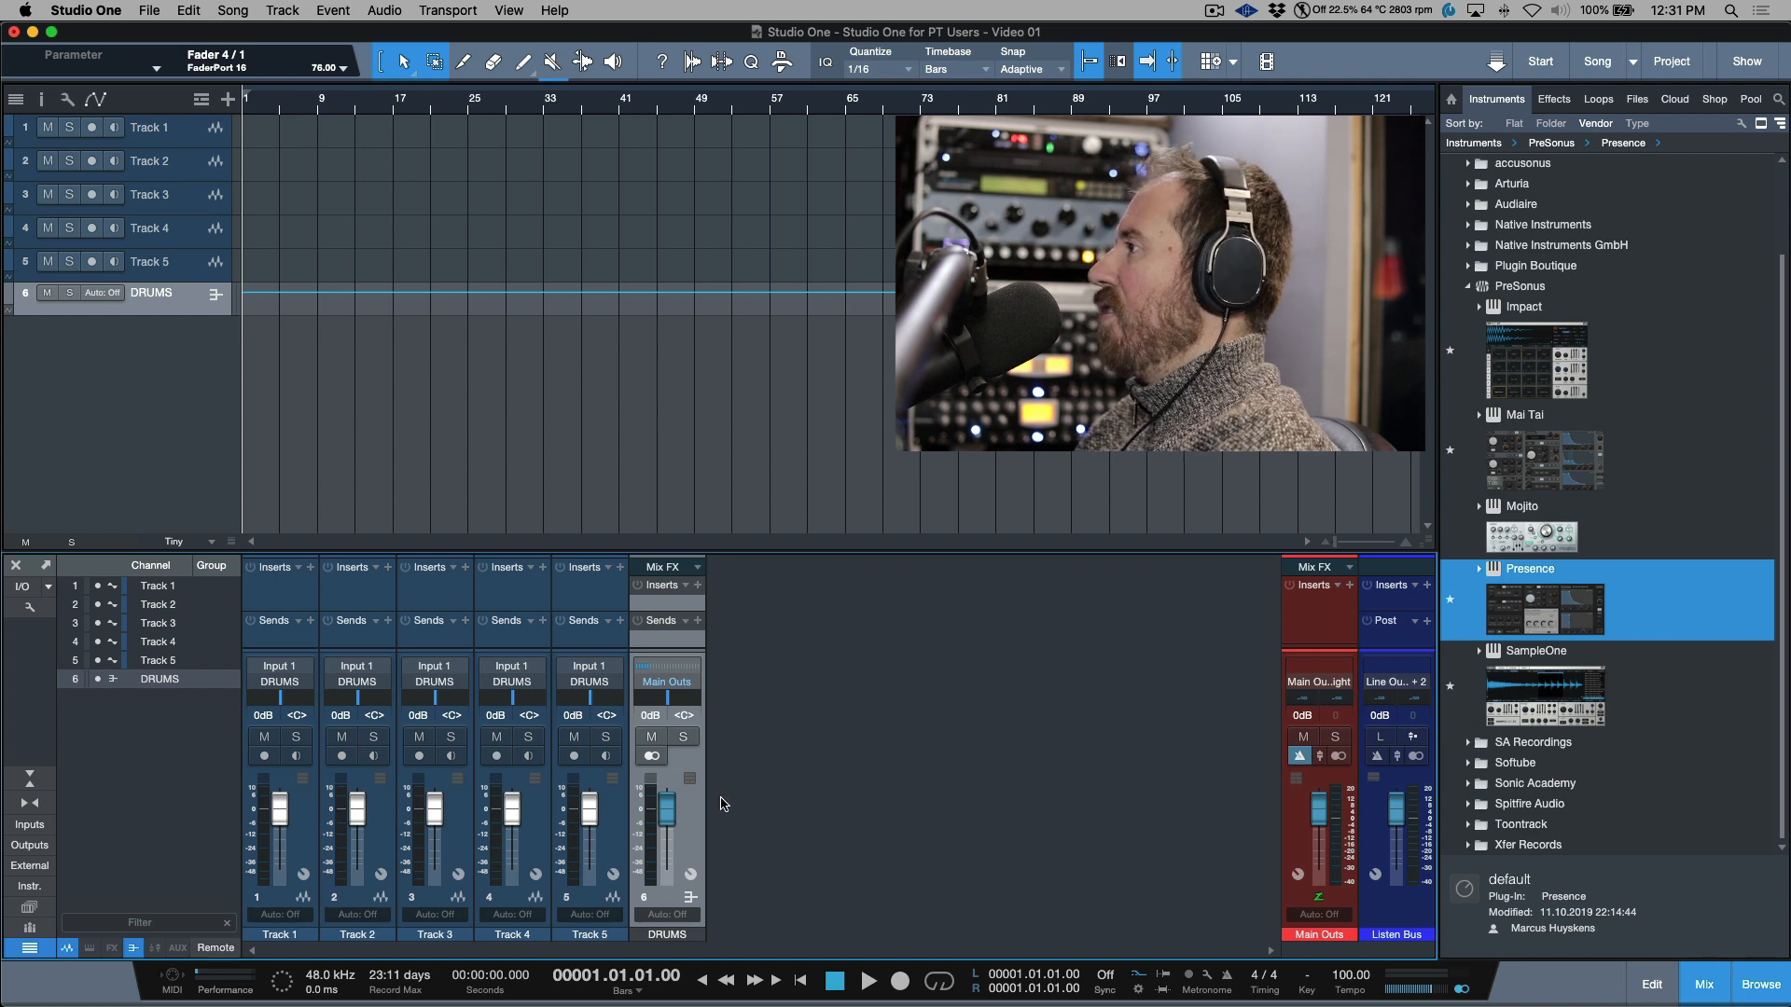
pyautogui.click(686, 738)
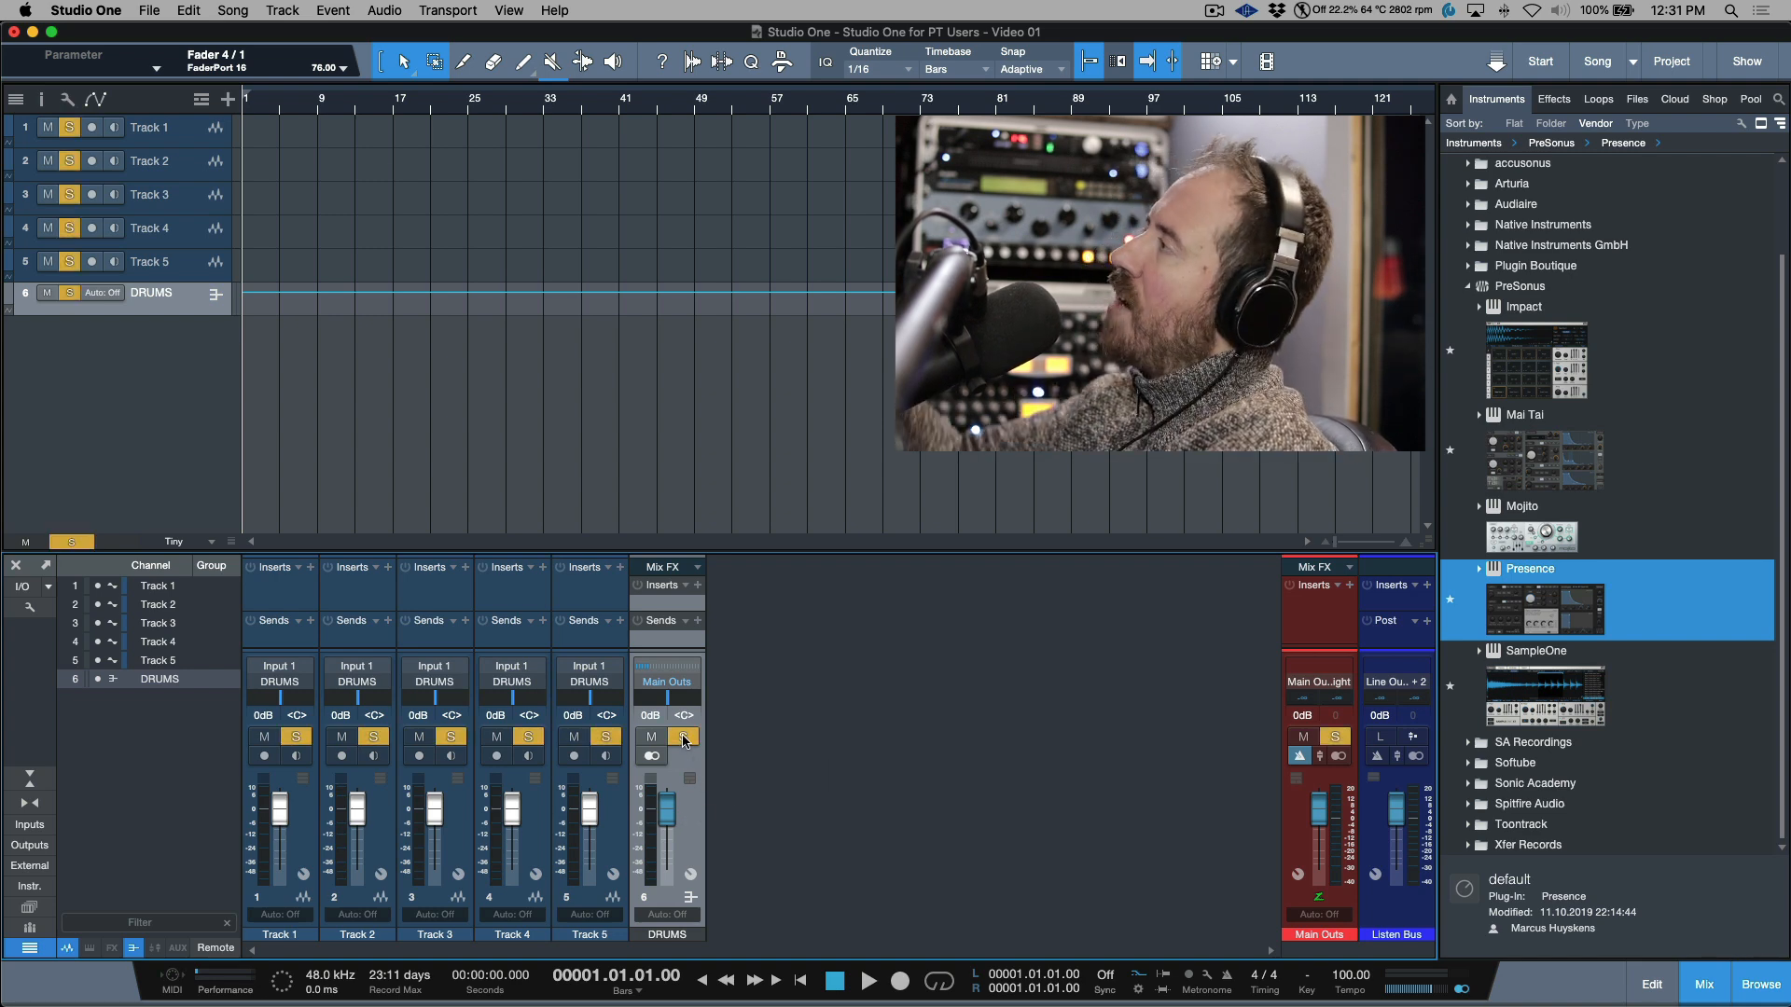
pyautogui.click(685, 737)
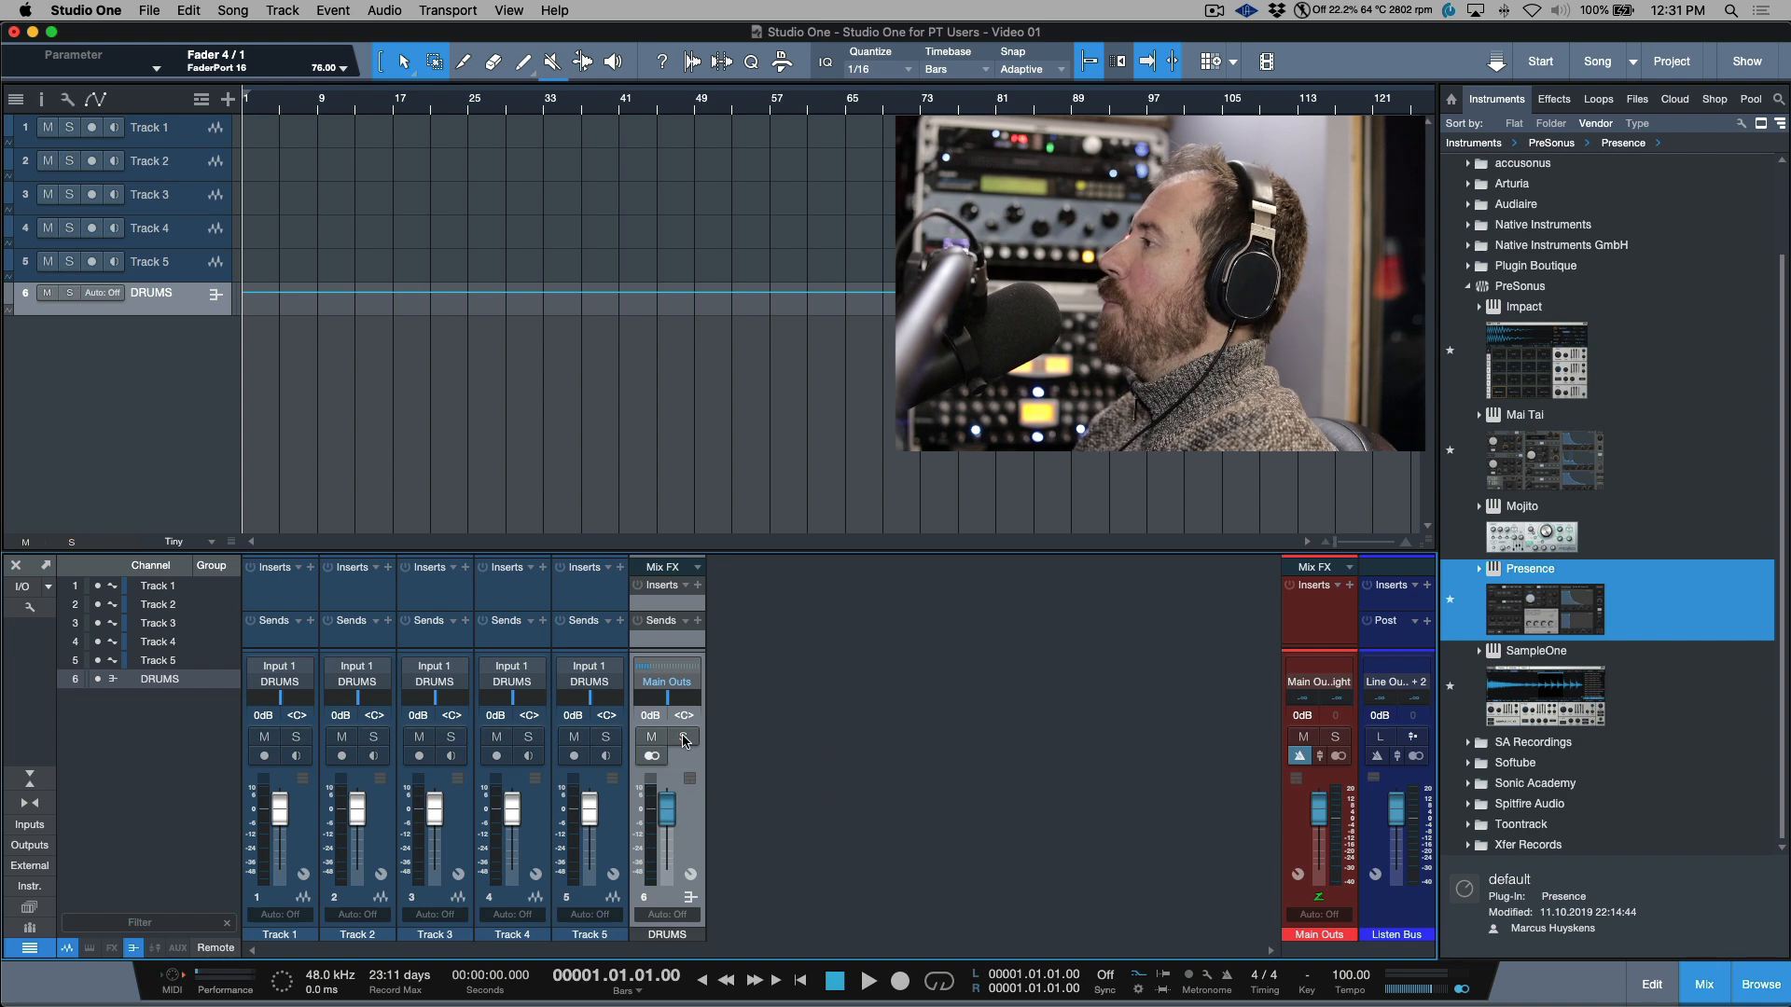
pyautogui.click(373, 737)
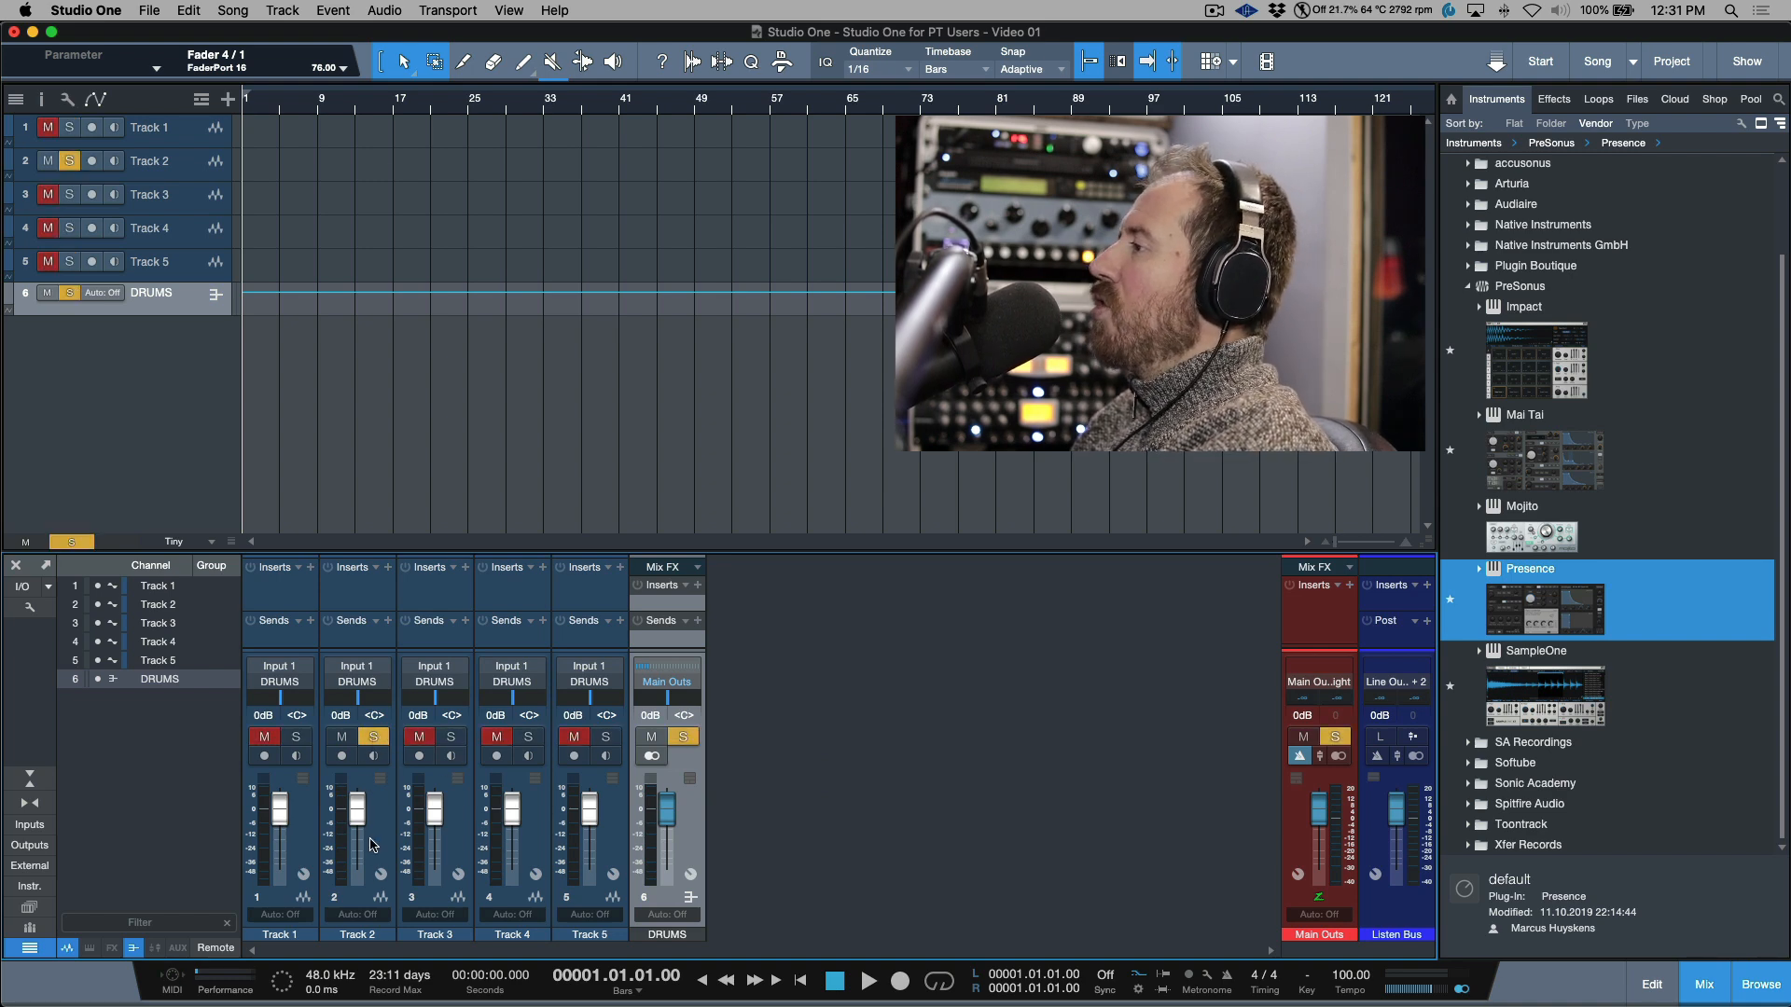
pyautogui.click(686, 738)
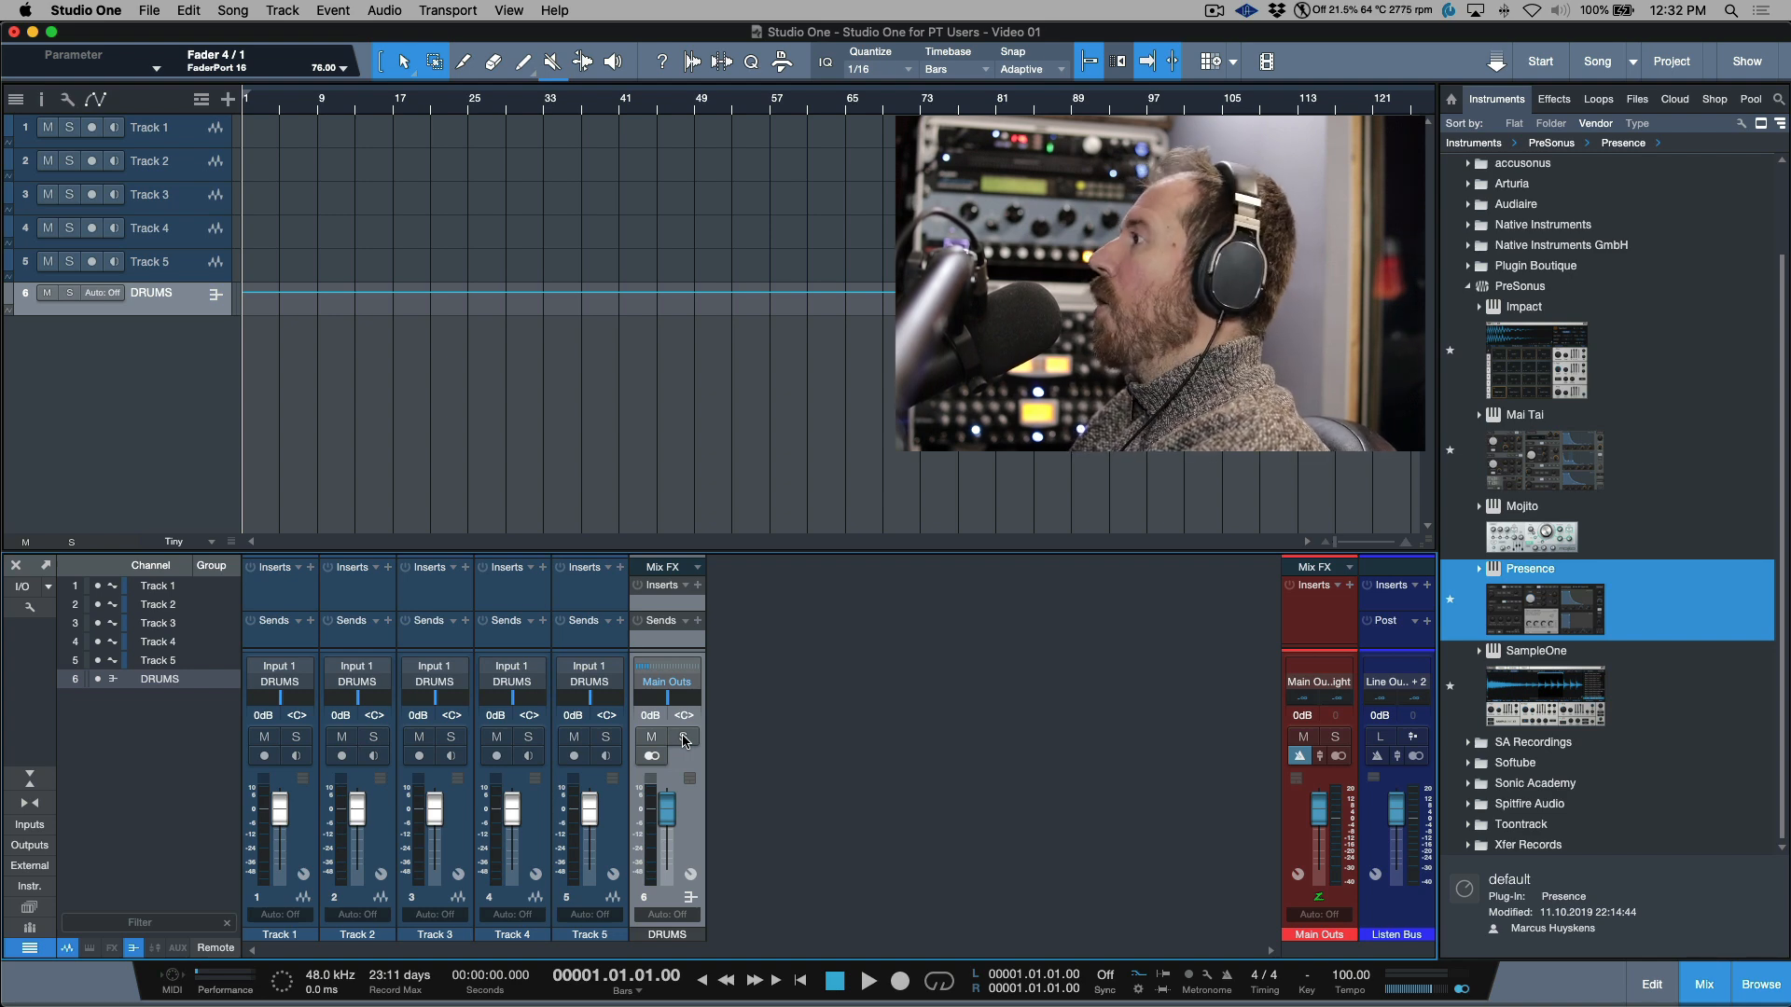
# - Select Track 4 and Track 5 in the console and review the option to add a bus for them
pyautogui.click(606, 821)
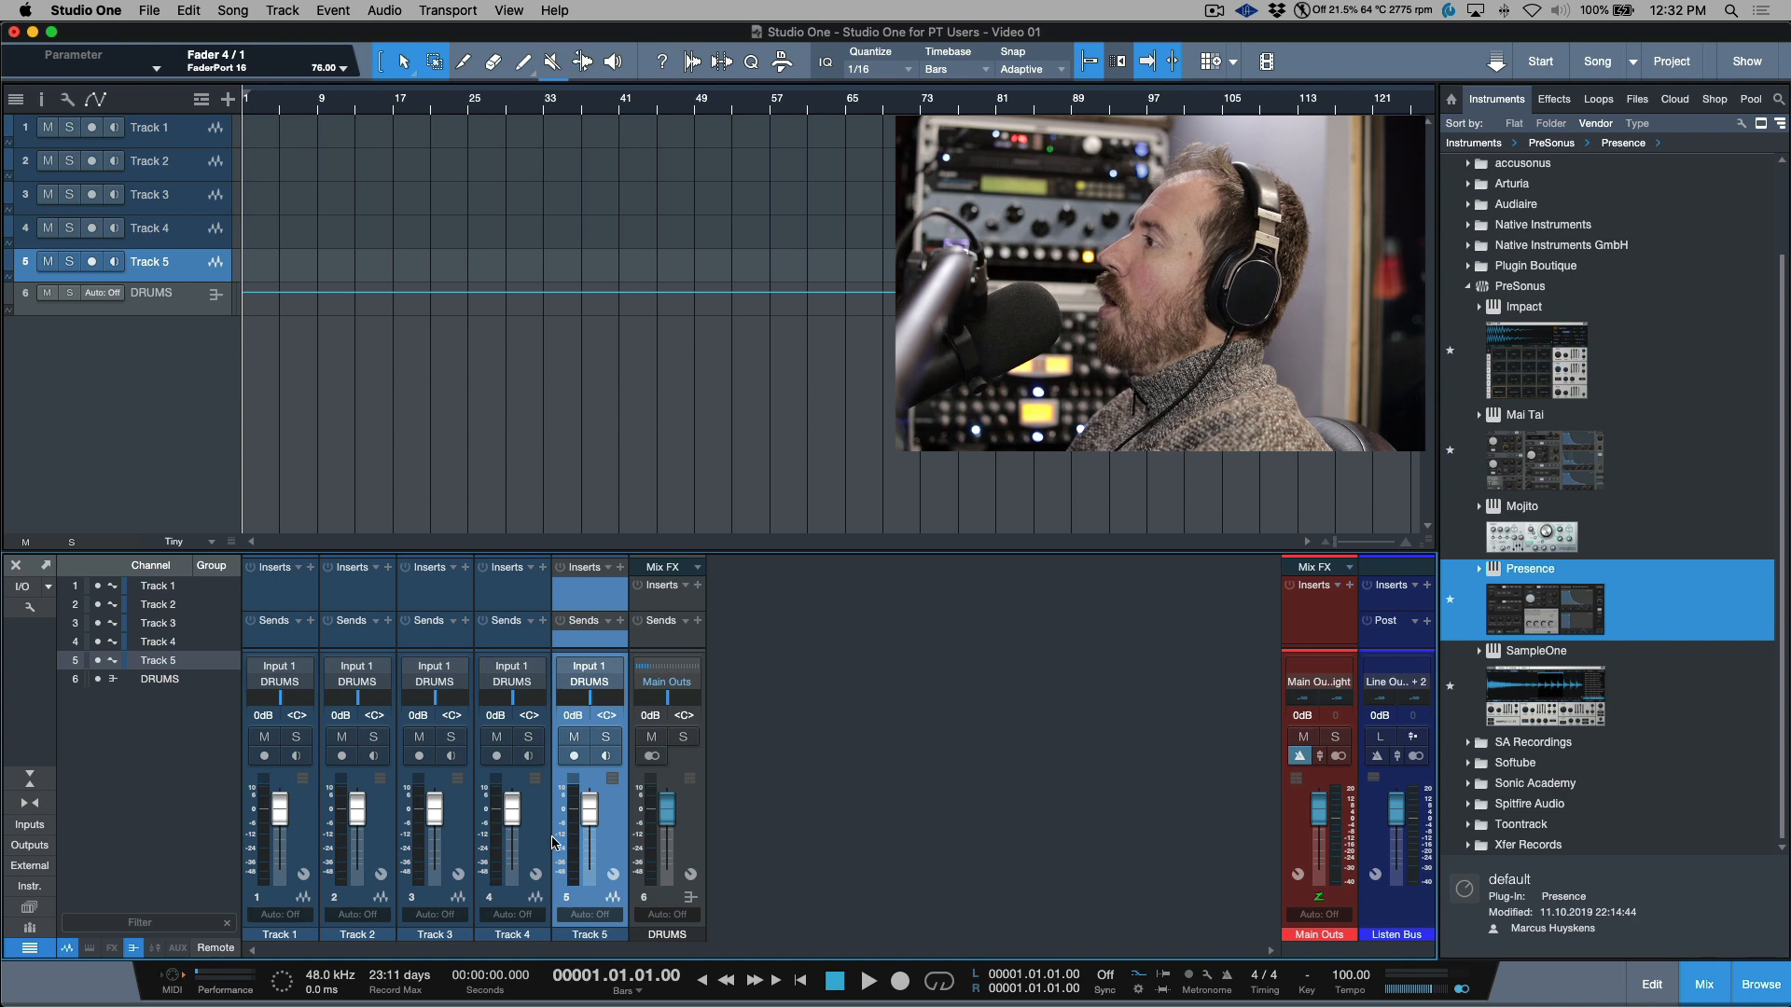
pyautogui.keyDown('shift'); pyautogui.click(541, 835); pyautogui.keyUp('shift')
pyautogui.rightClick(531, 835)
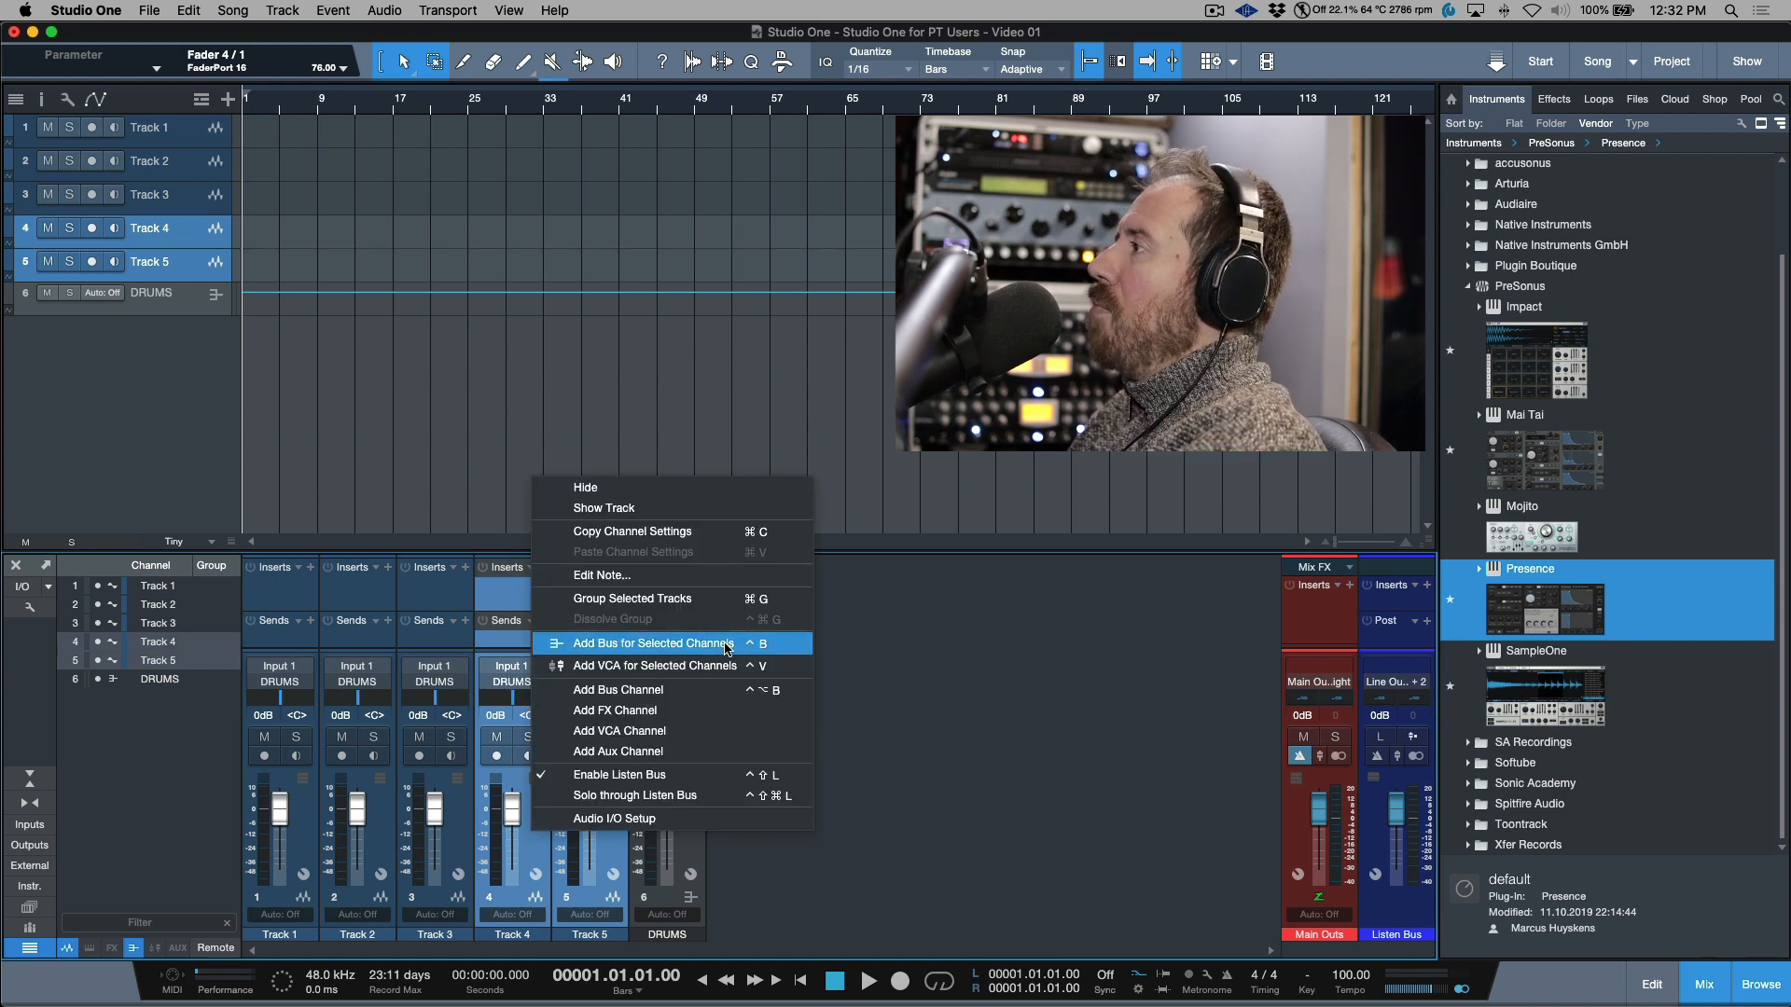
pyautogui.click(1034, 678)
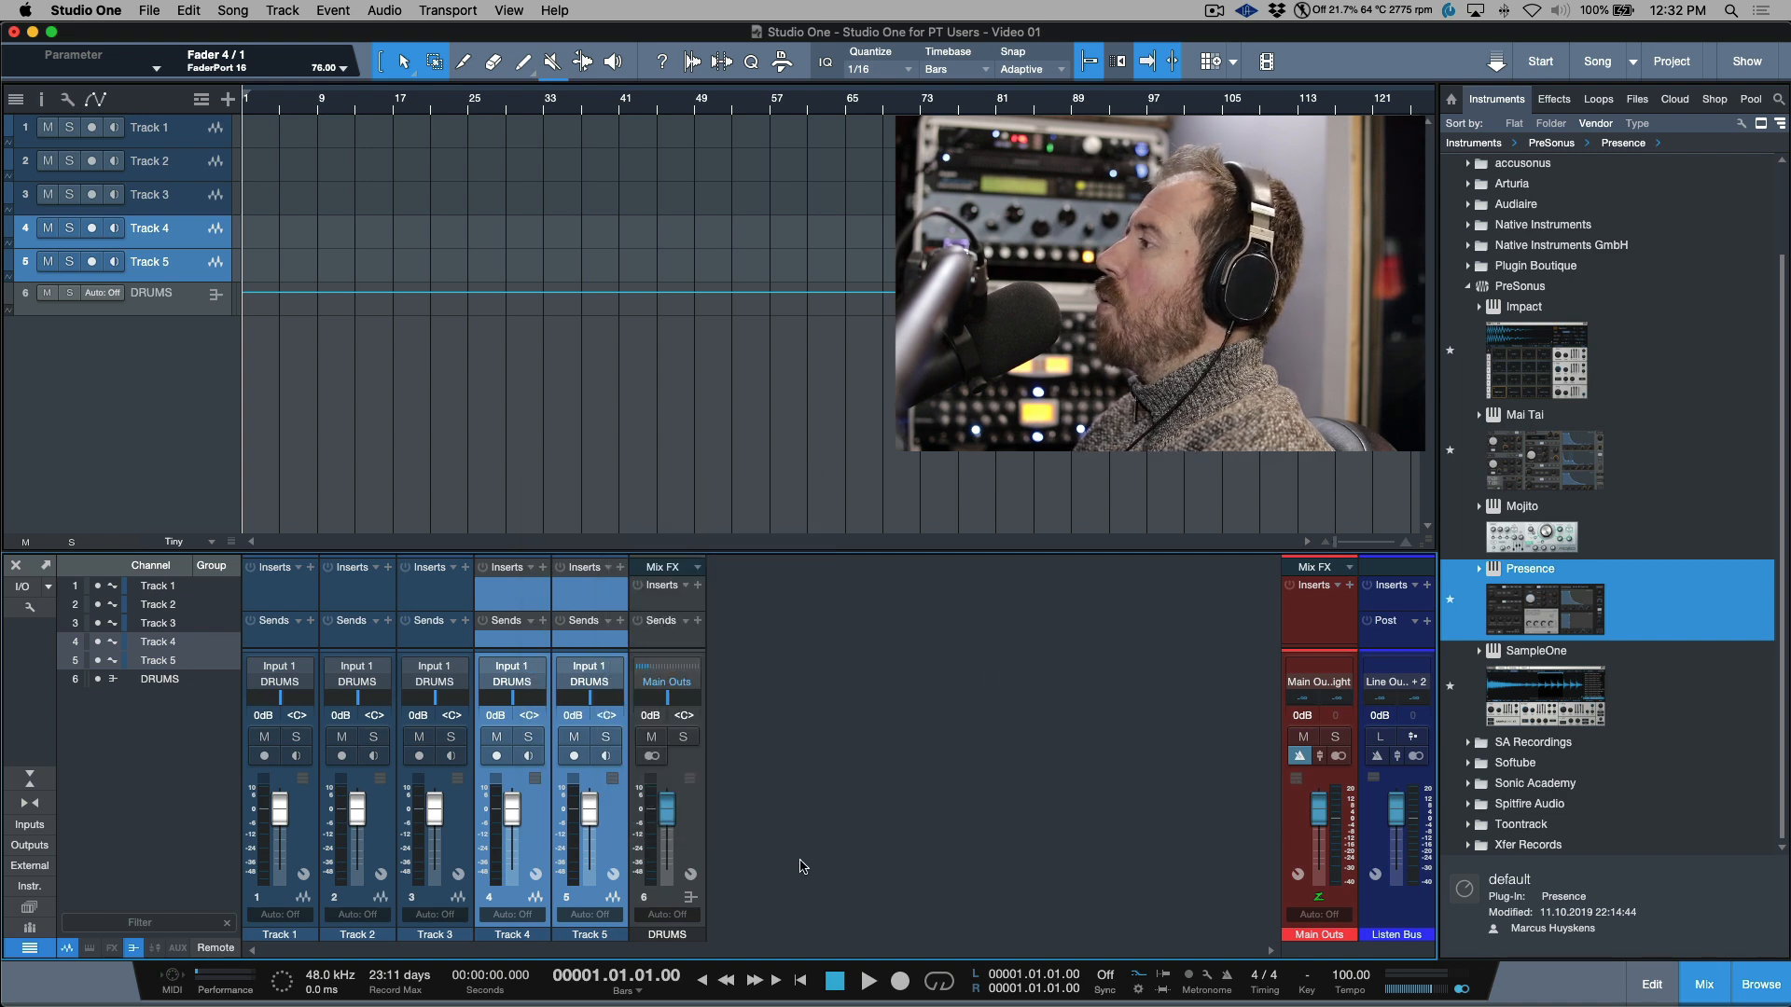
# - Add eight audio tracks after the DRUMS bus and select Track 6 through Track 13
pyautogui.click(699, 824)
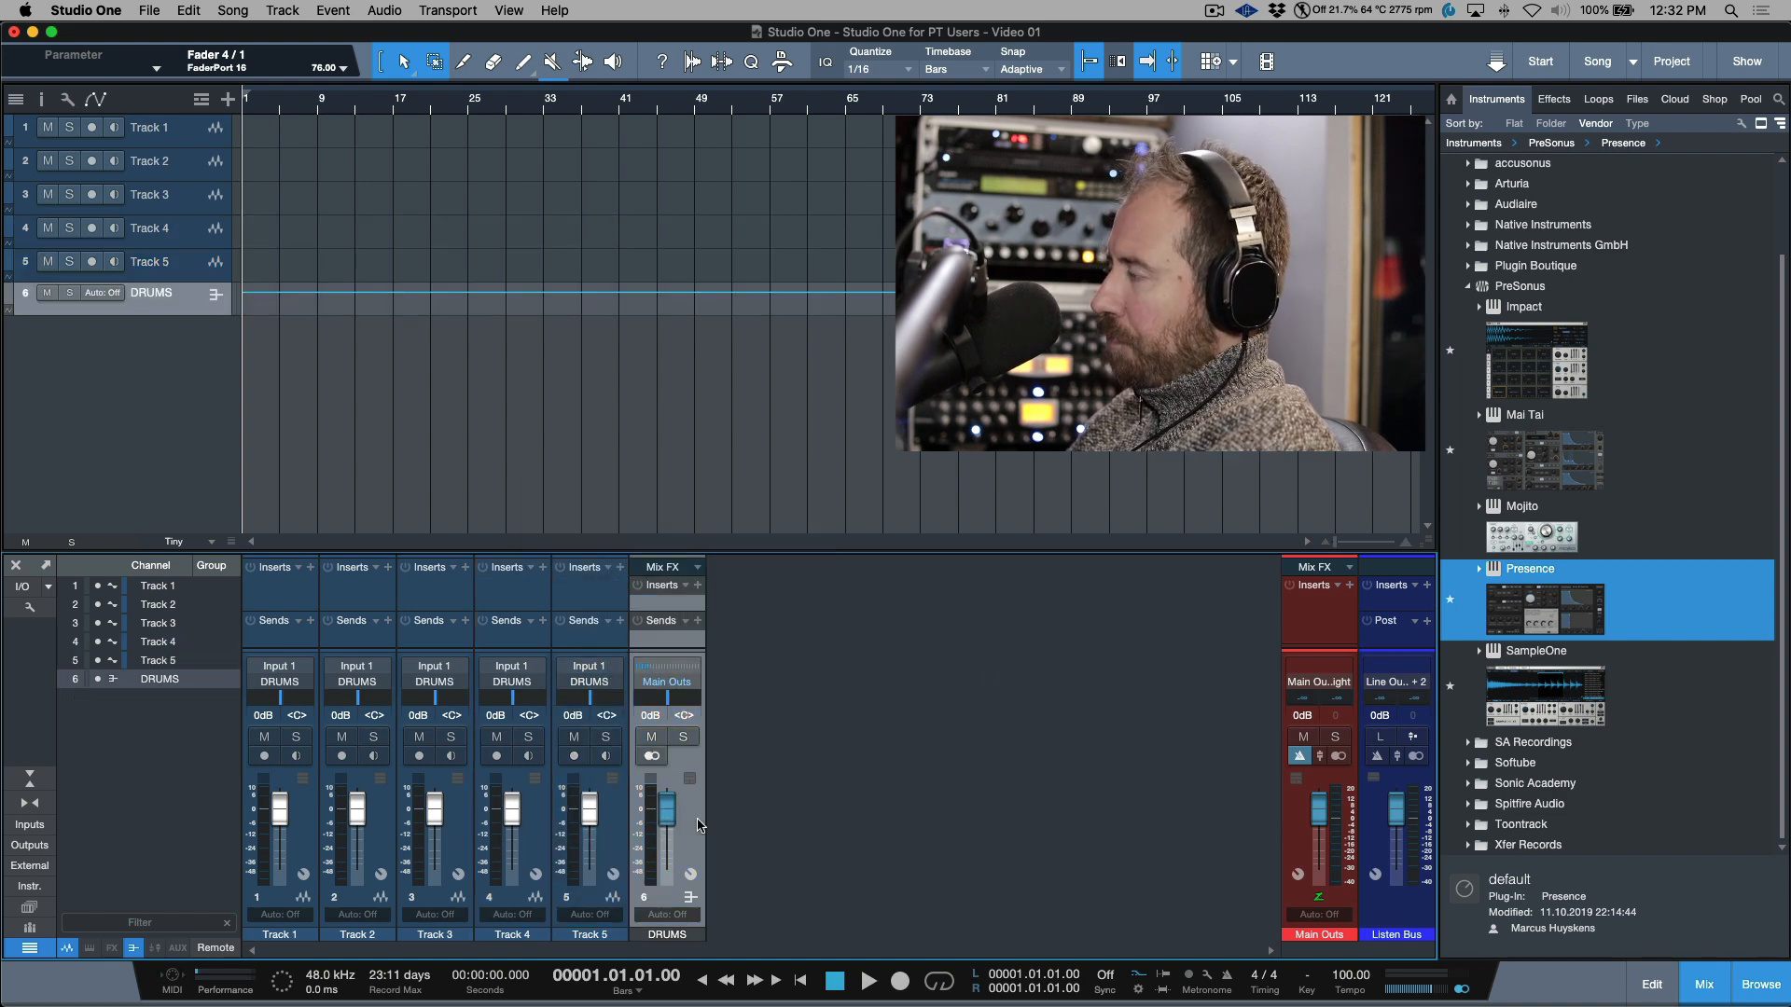
pyautogui.press('t')
pyautogui.press('t')
pyautogui.press('t')
pyautogui.press('t')
pyautogui.press('t')
pyautogui.press('t')
pyautogui.press('t')
pyautogui.press('t')
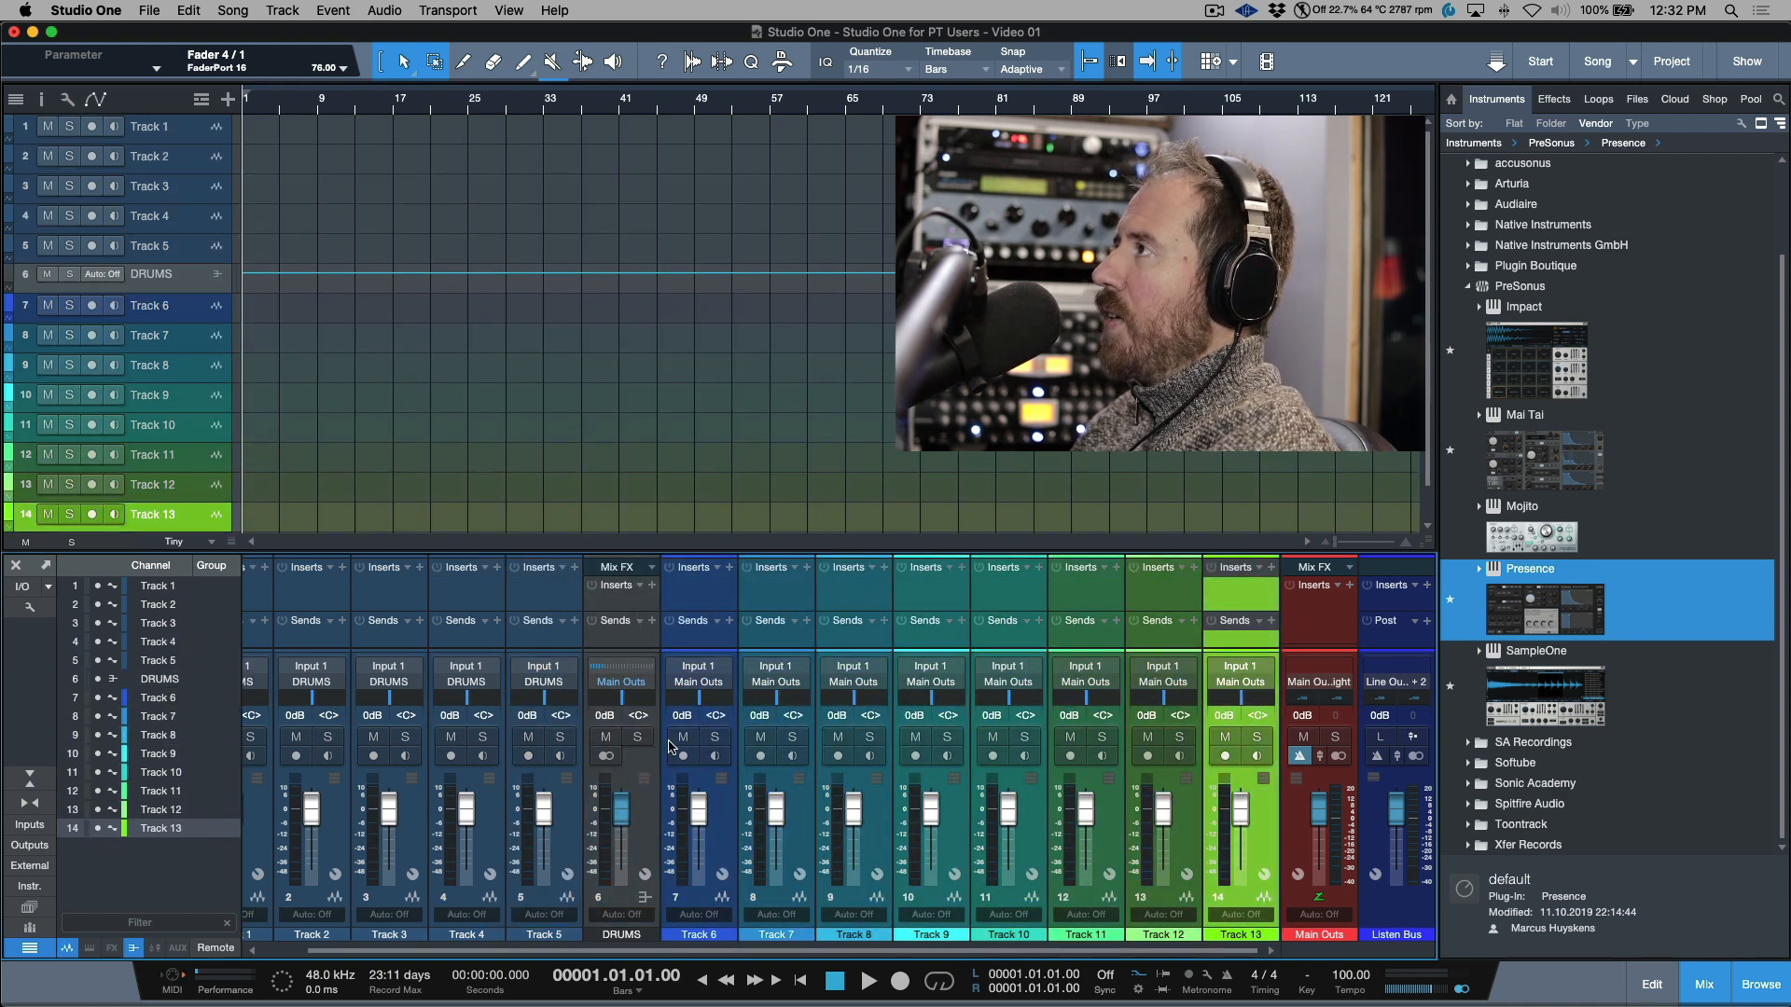
pyautogui.keyDown('shift'); pyautogui.click(184, 315); pyautogui.keyUp('shift')
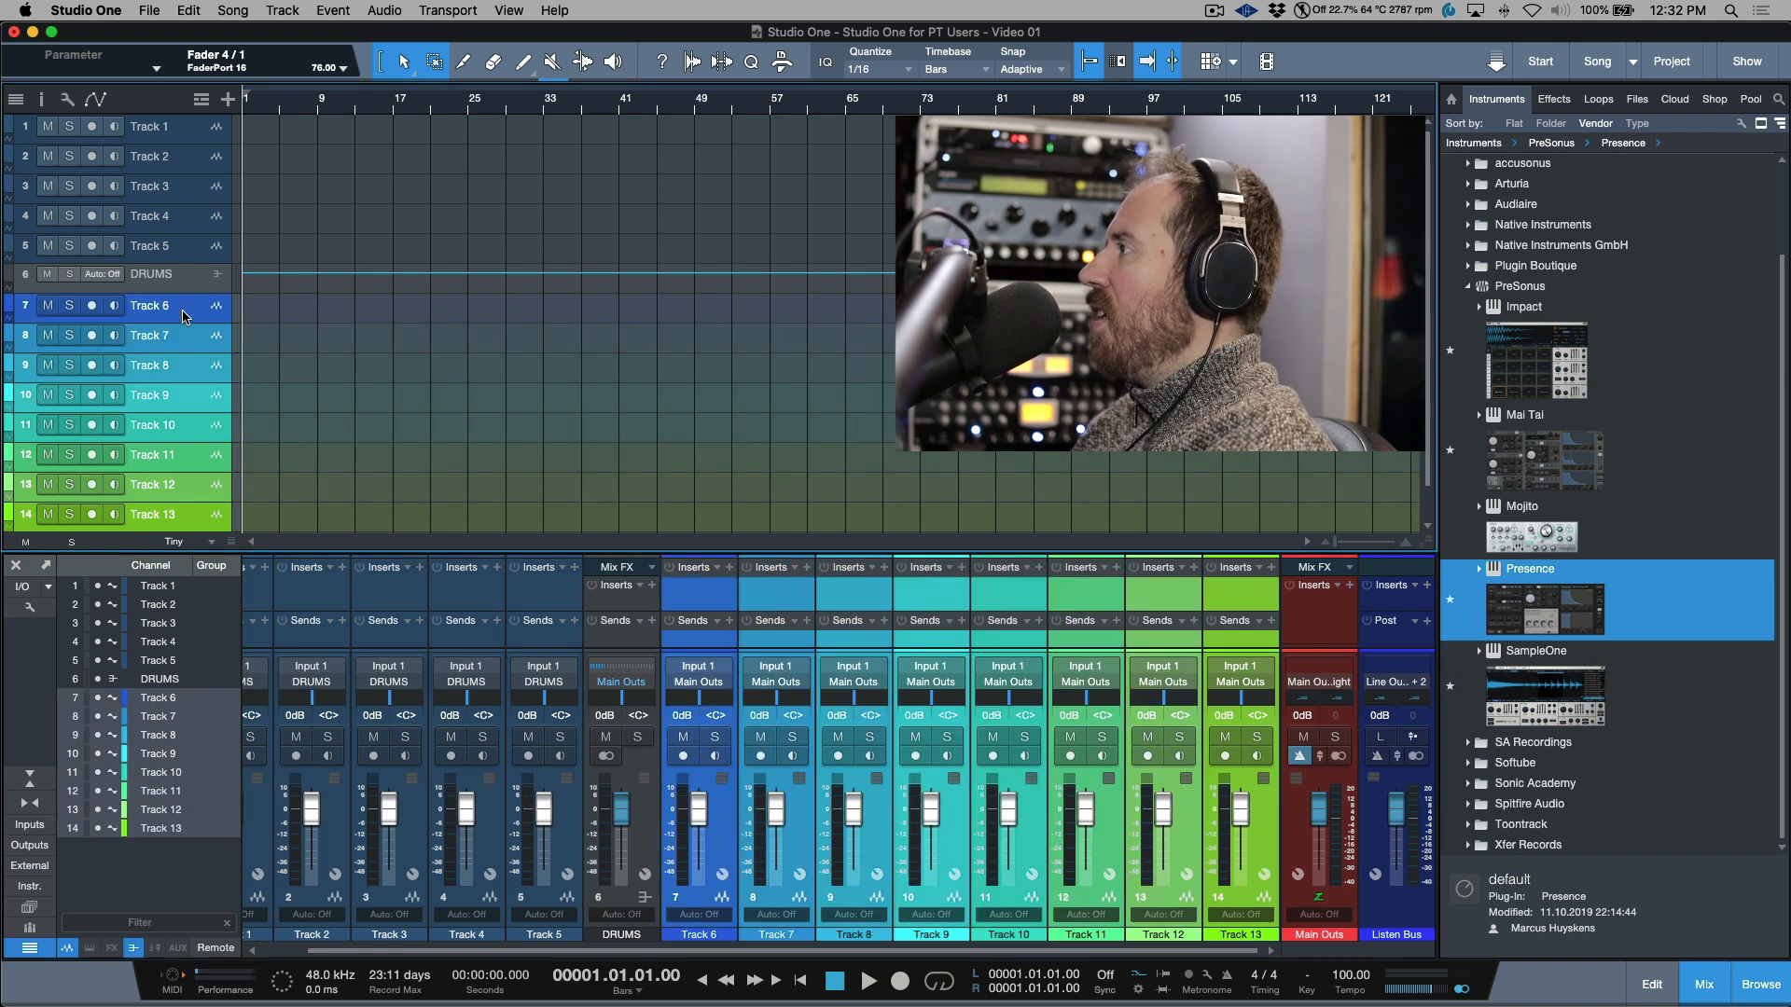
# - Try red as the colour for Track 6 through Track 13, and finally recolour all eight tracks purple
pyautogui.click(806, 934)
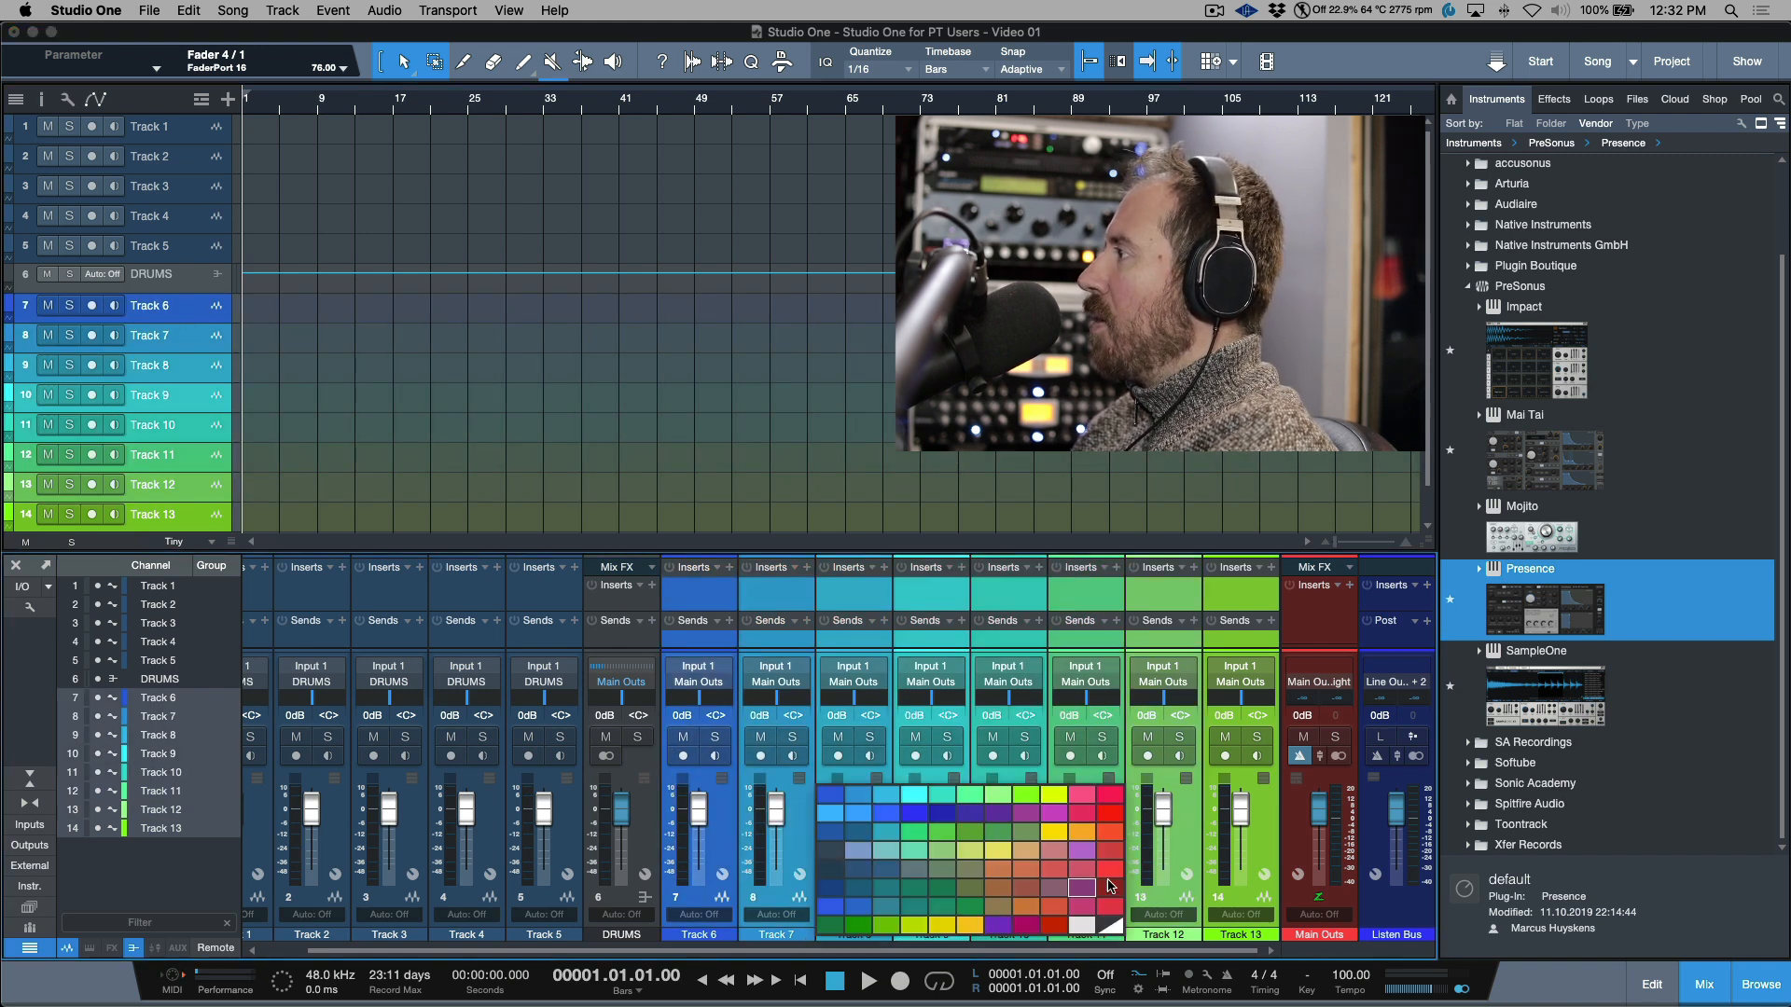
pyautogui.click(1110, 871)
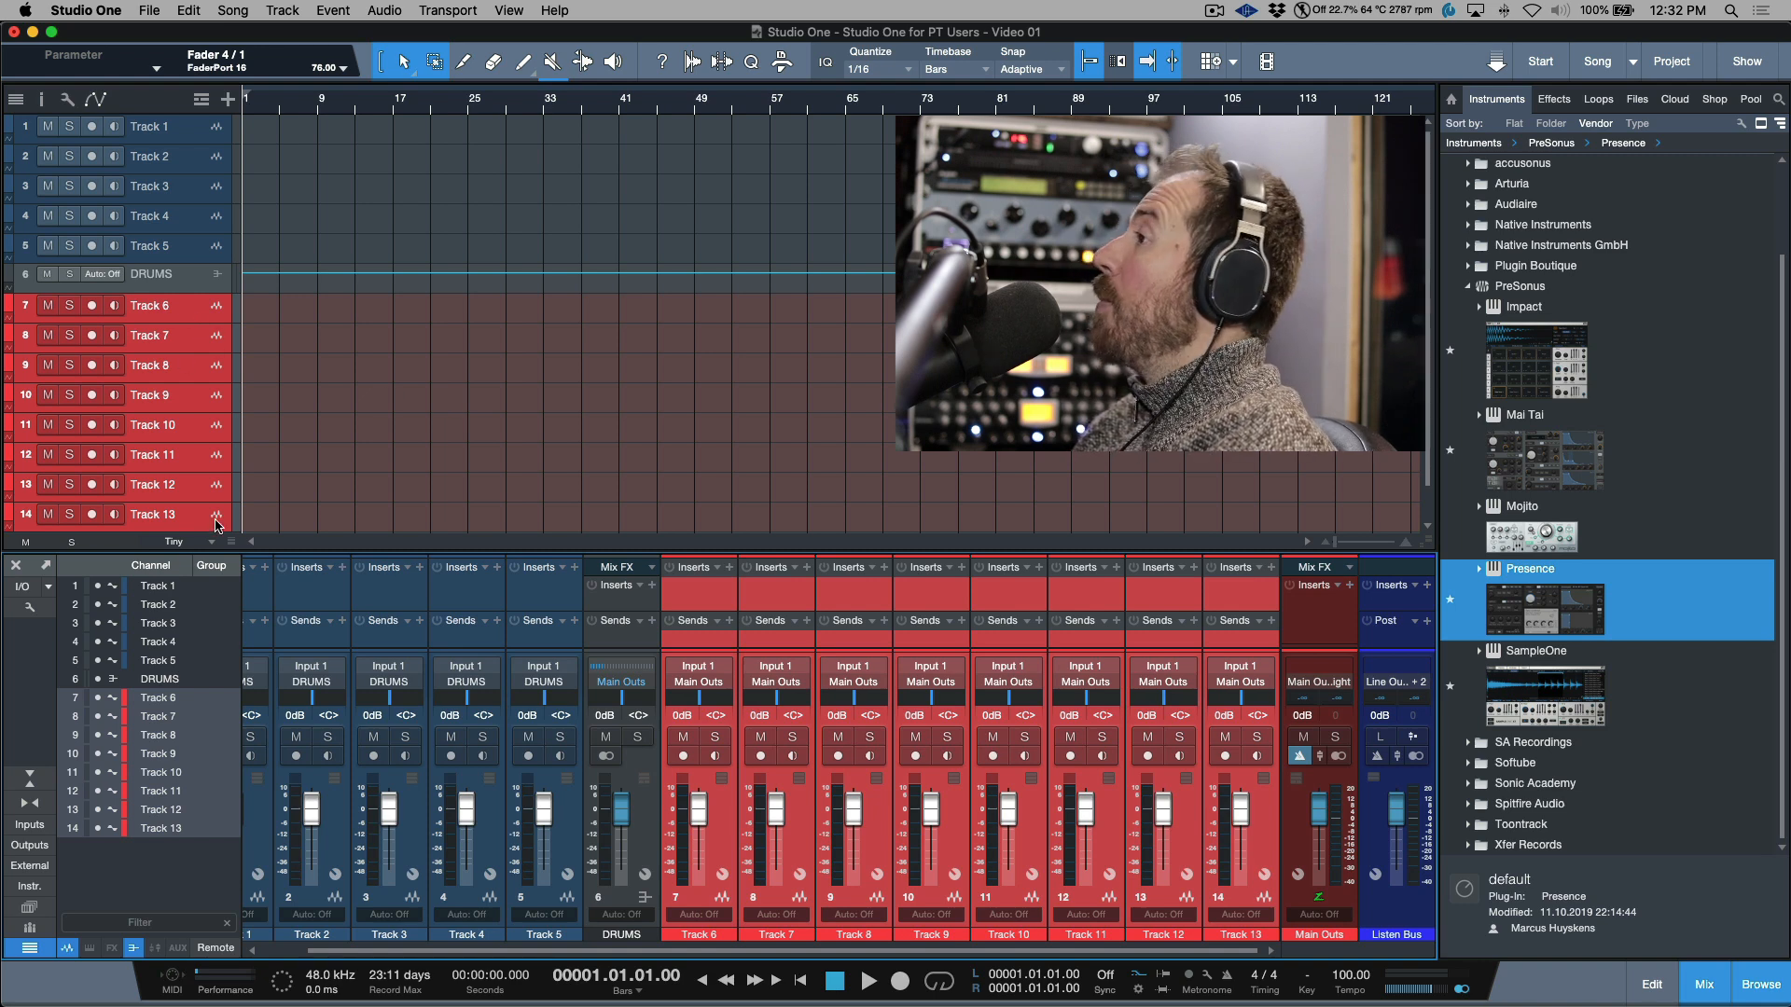
pyautogui.click(720, 831)
pyautogui.scroll(1, 1161, 869)
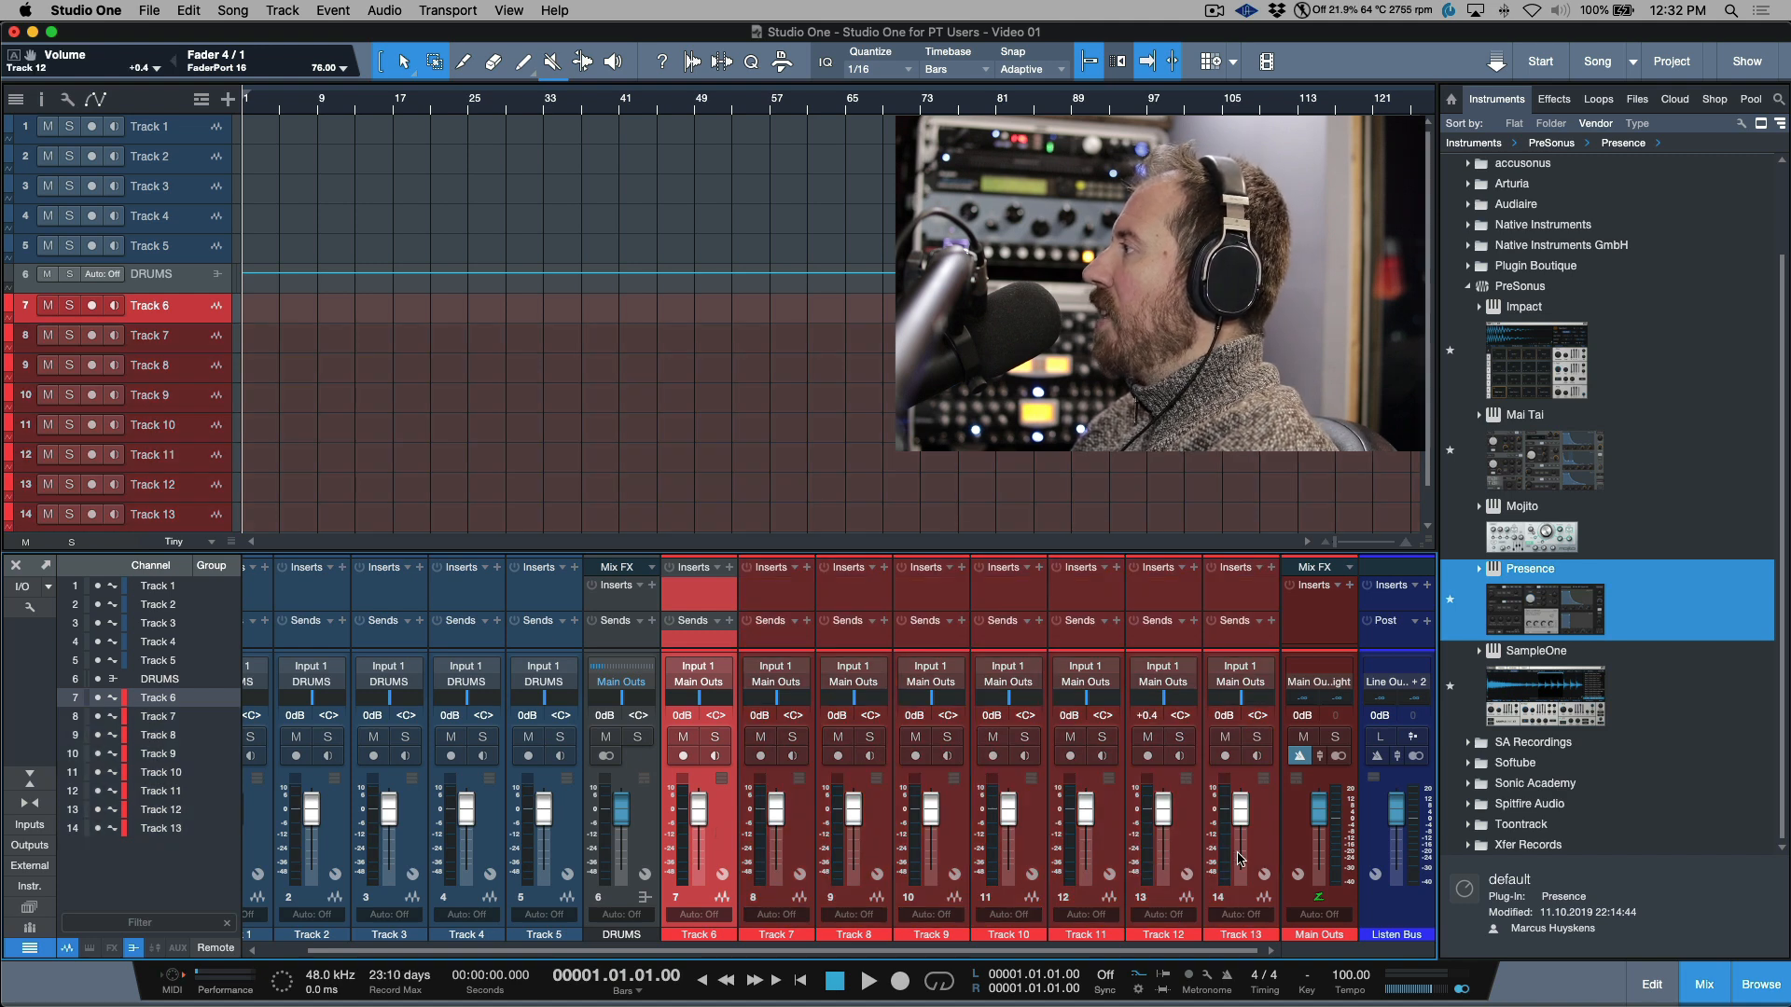
pyautogui.keyDown('shift'); pyautogui.click(1261, 833); pyautogui.keyUp('shift')
pyautogui.click(1266, 934)
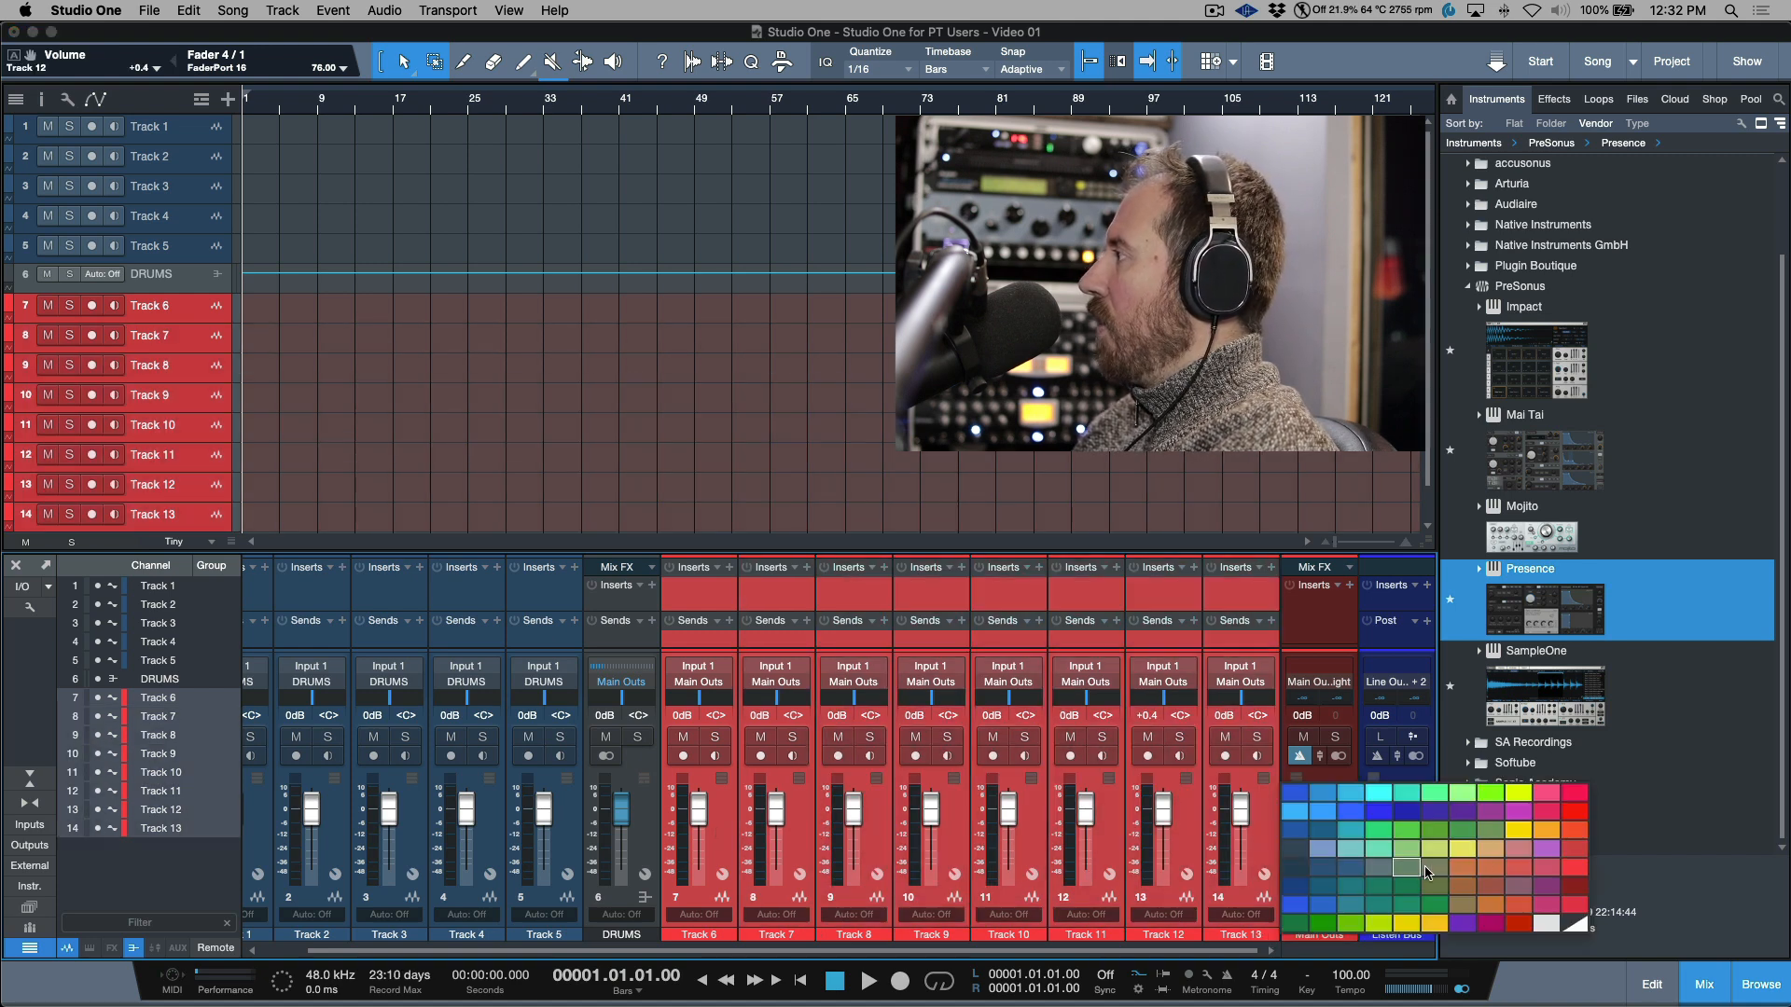
pyautogui.click(1463, 811)
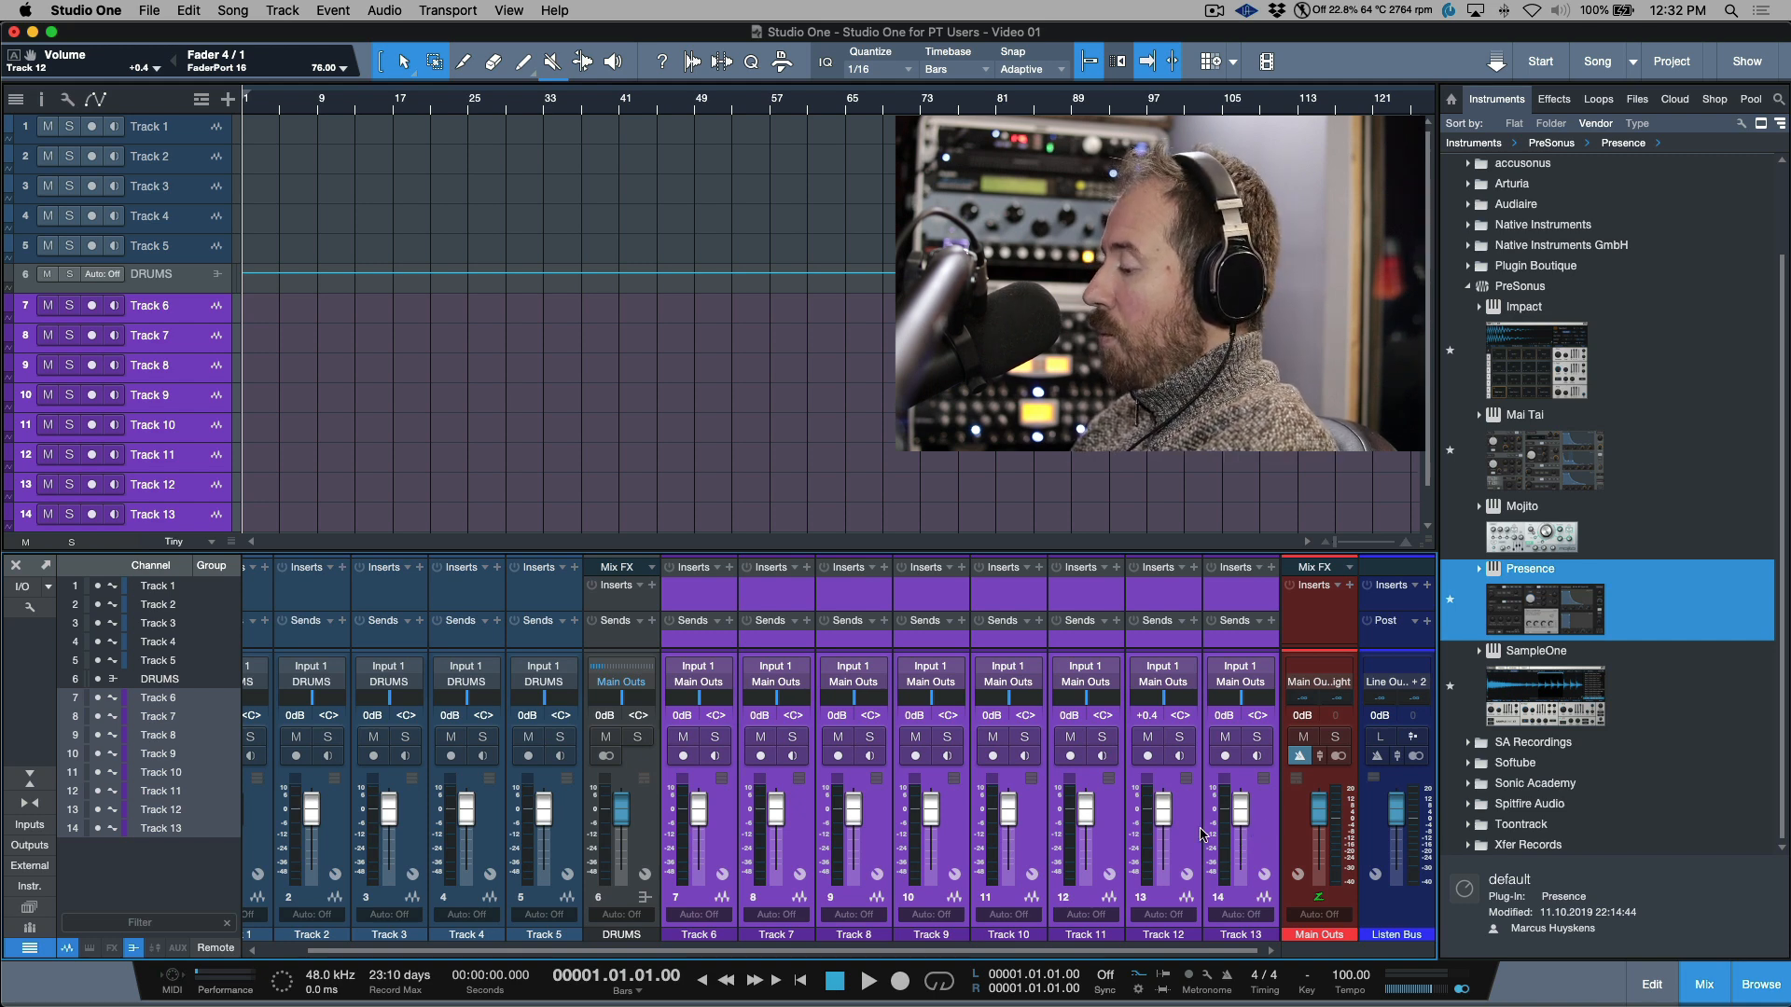
# - Add a bus for the selected Track 6 through Track 13 and name it Percussion
pyautogui.hotkey('shift', 'b')
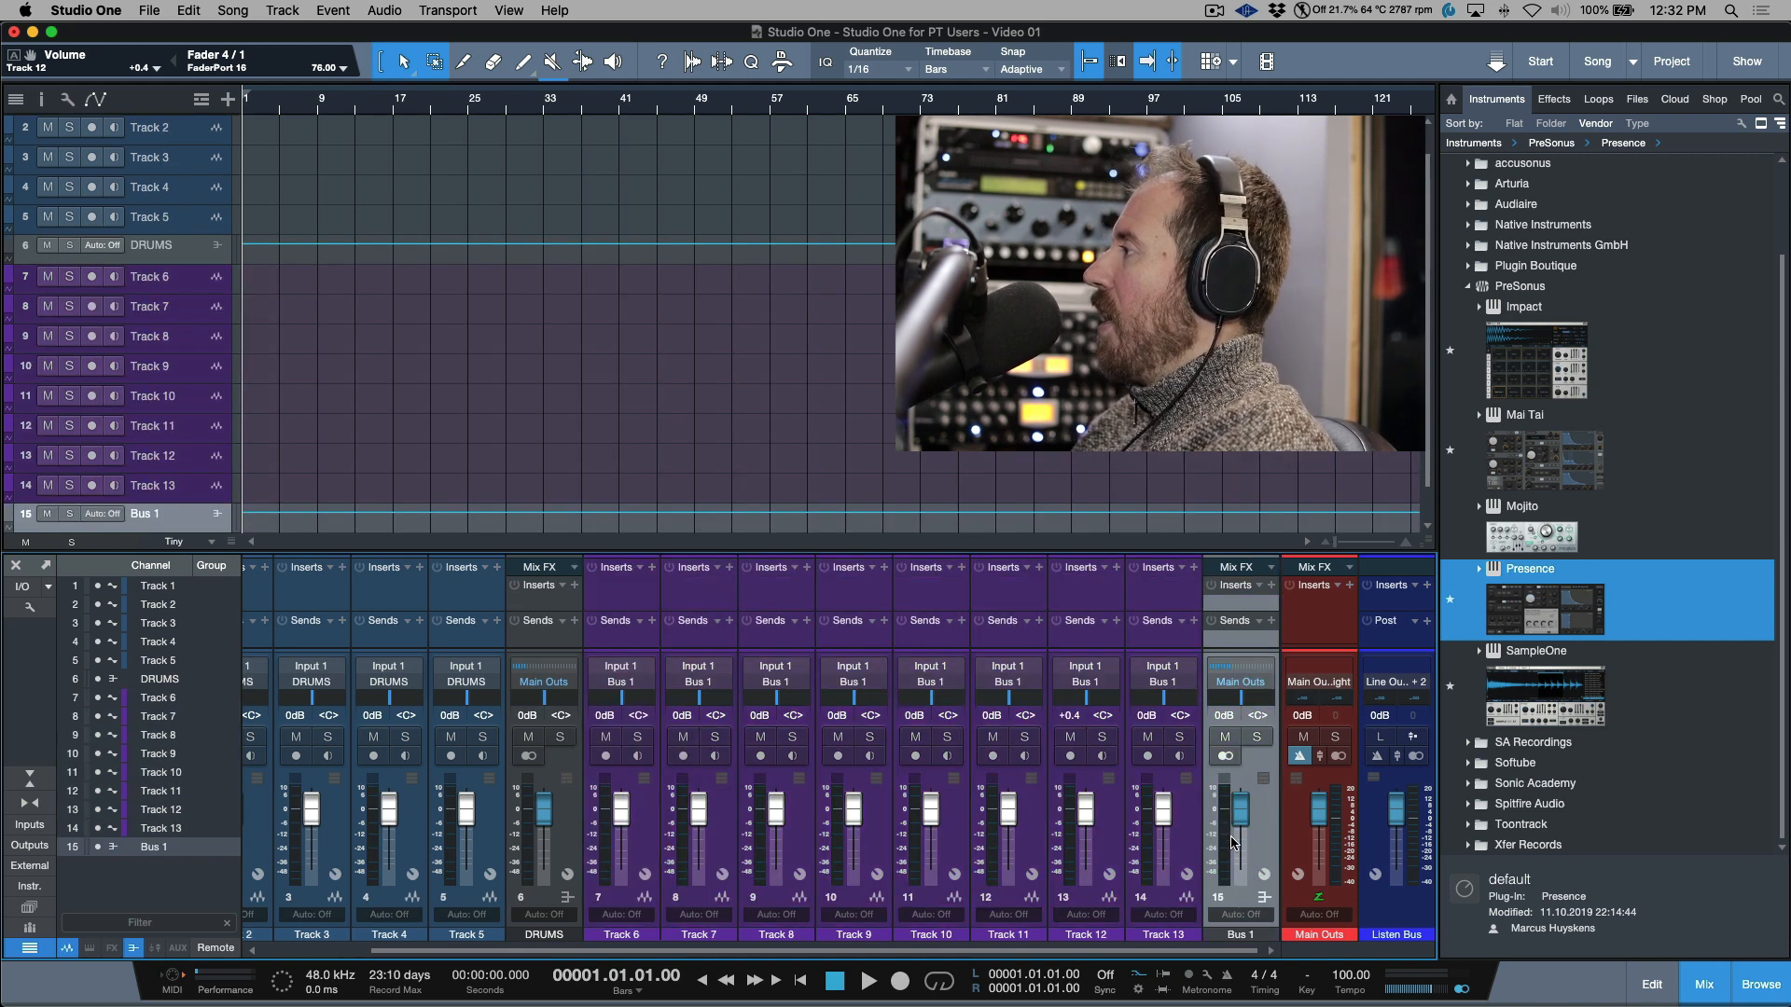
pyautogui.doubleClick(1234, 935)
pyautogui.write('Percus')
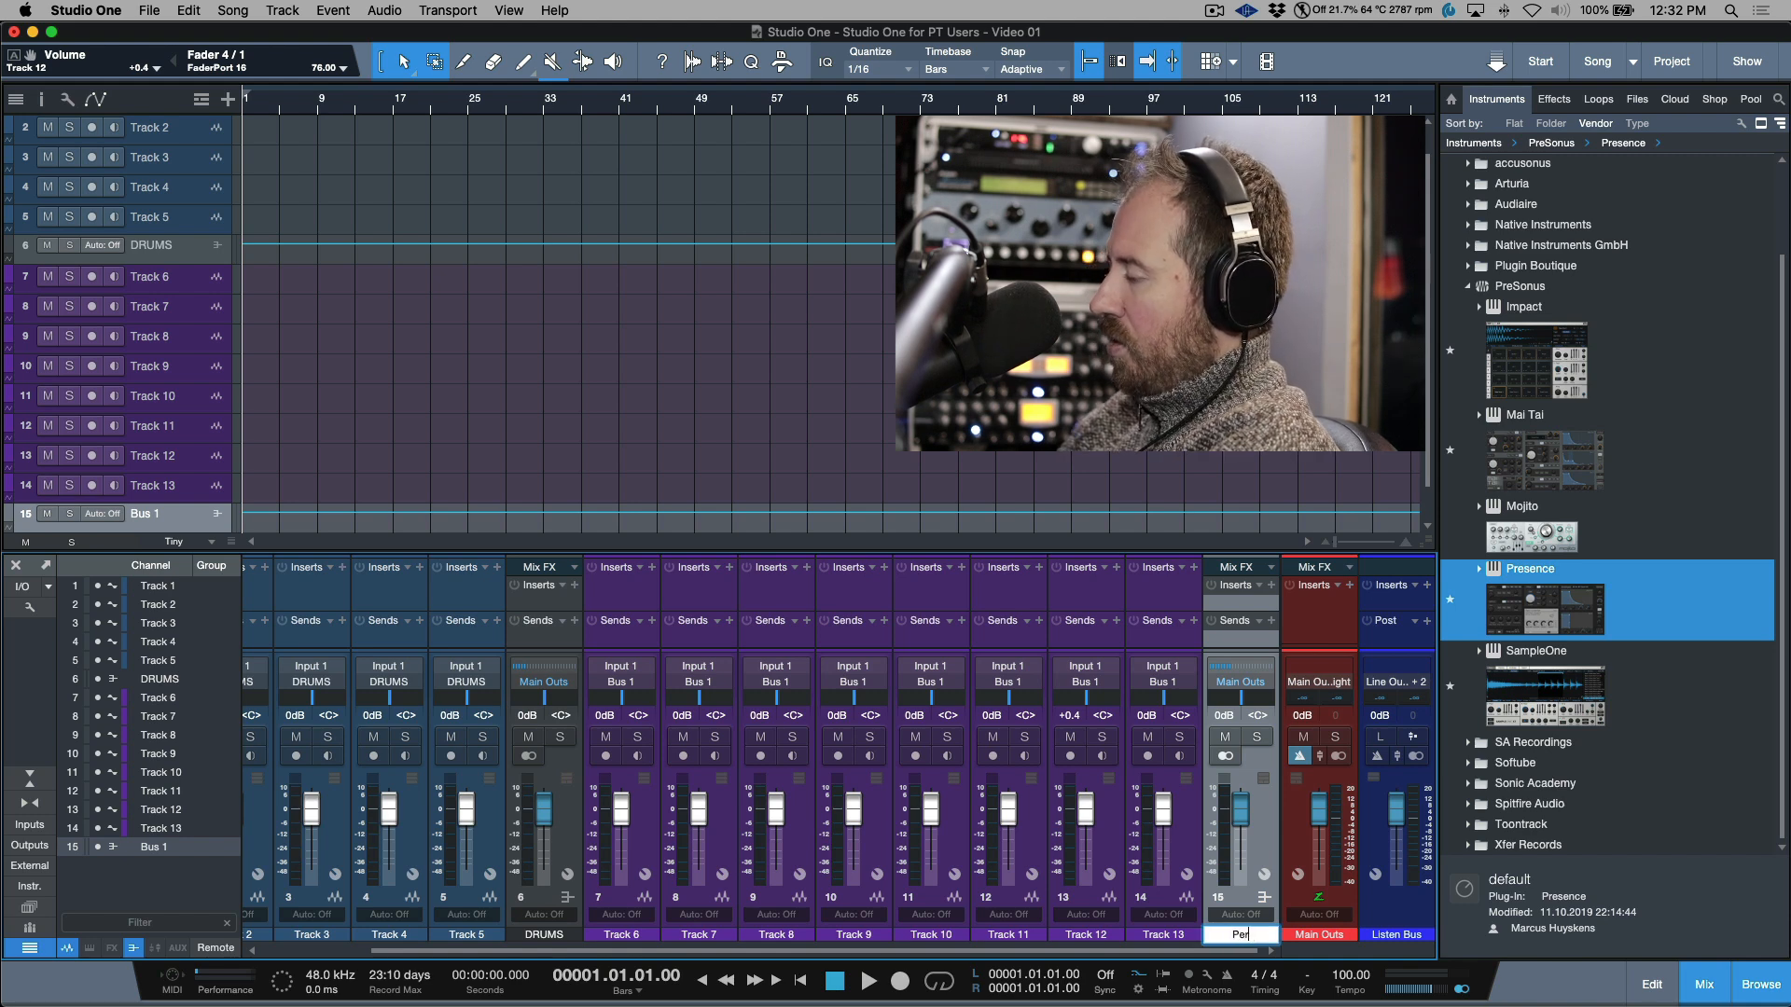
pyautogui.press('BackSpace')
pyautogui.press('BackSpace')
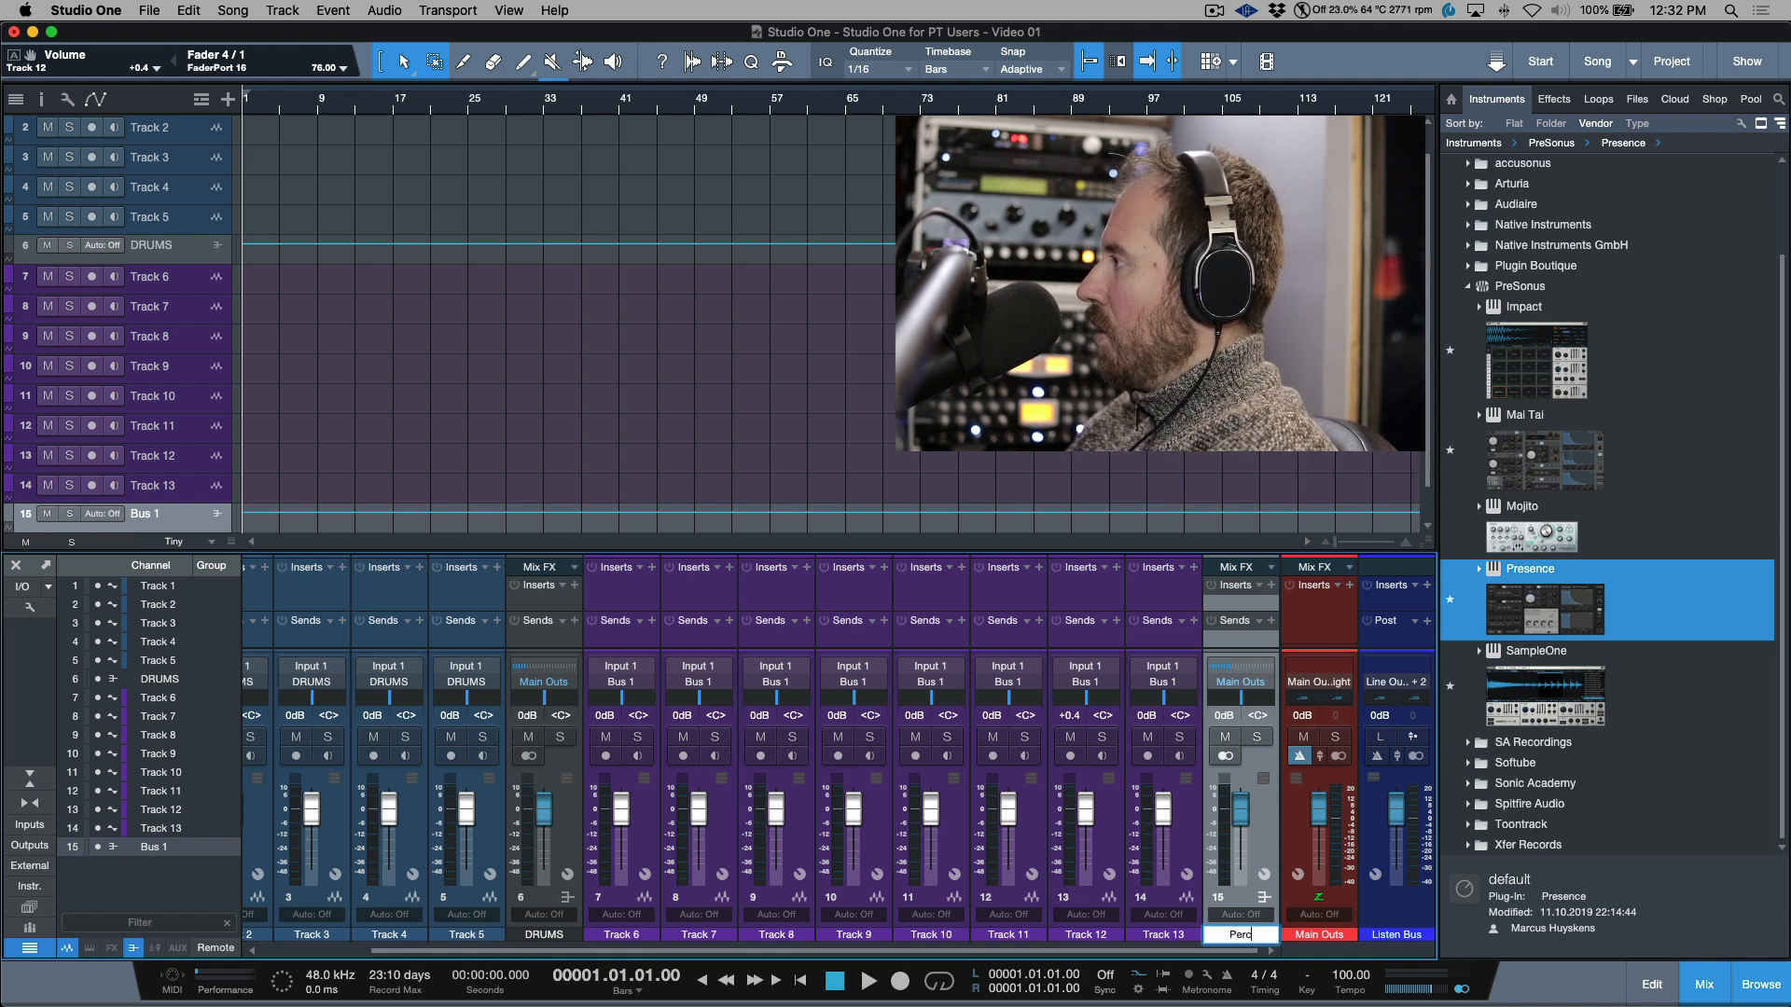
pyautogui.write('ussion')
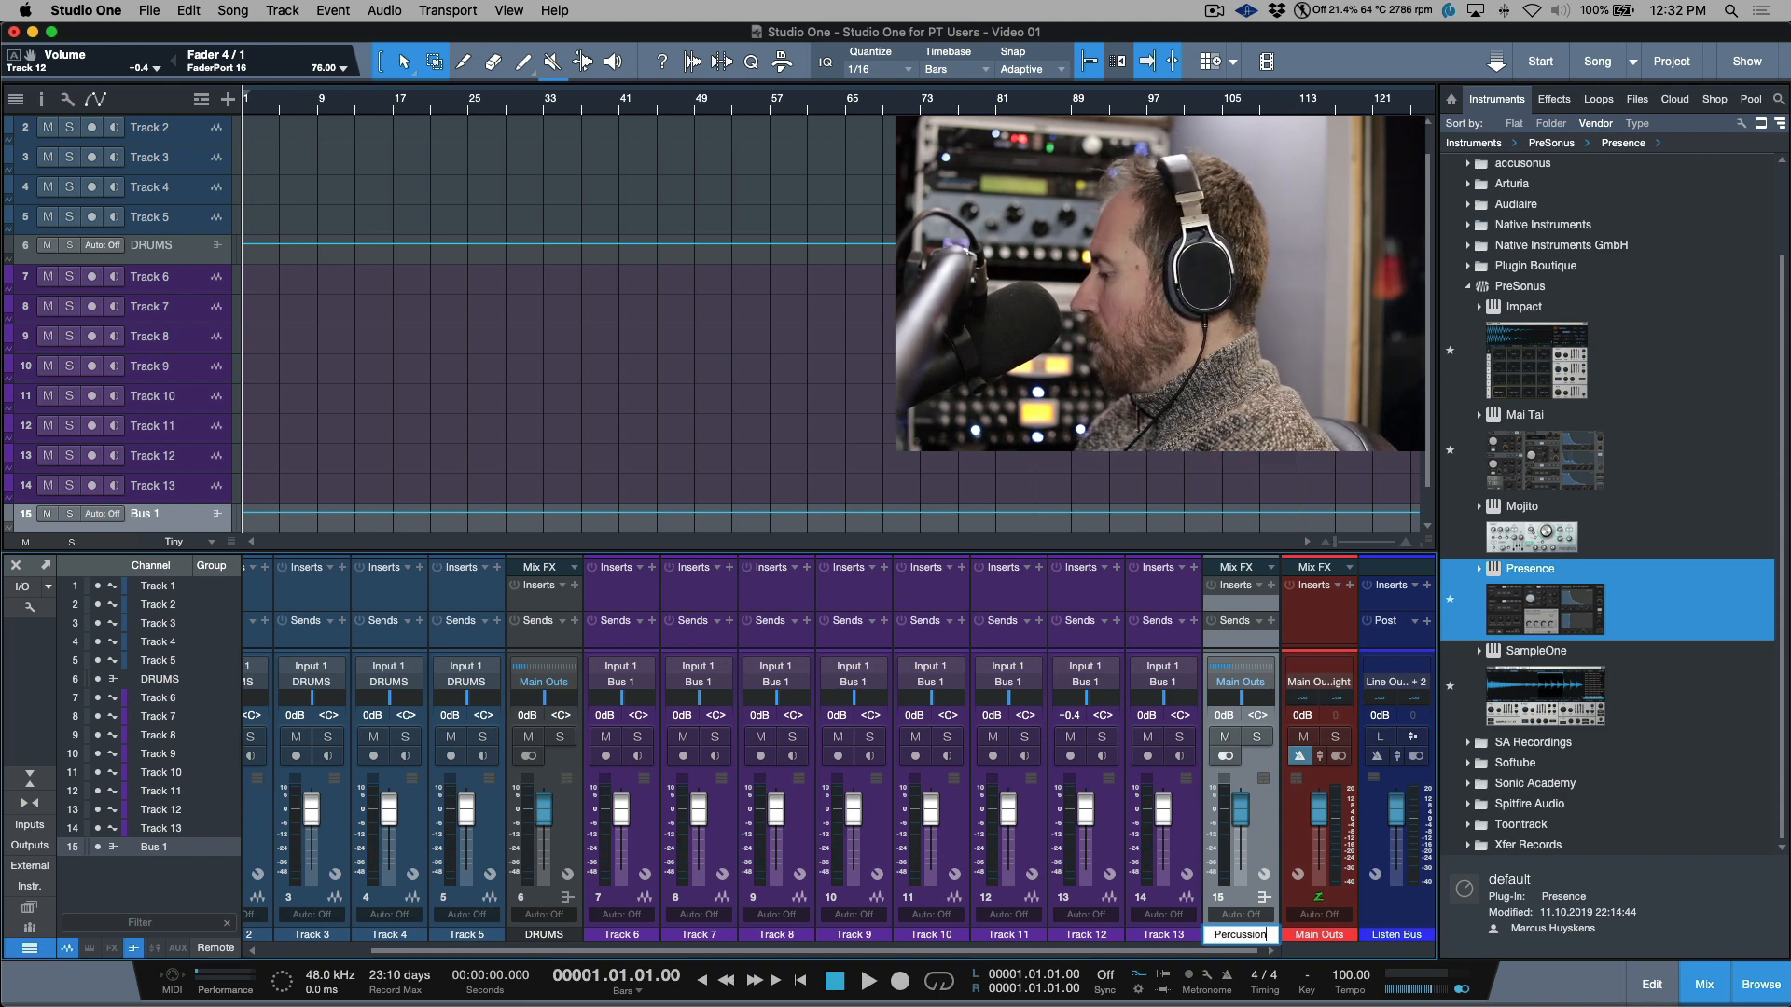
pyautogui.press('Return')
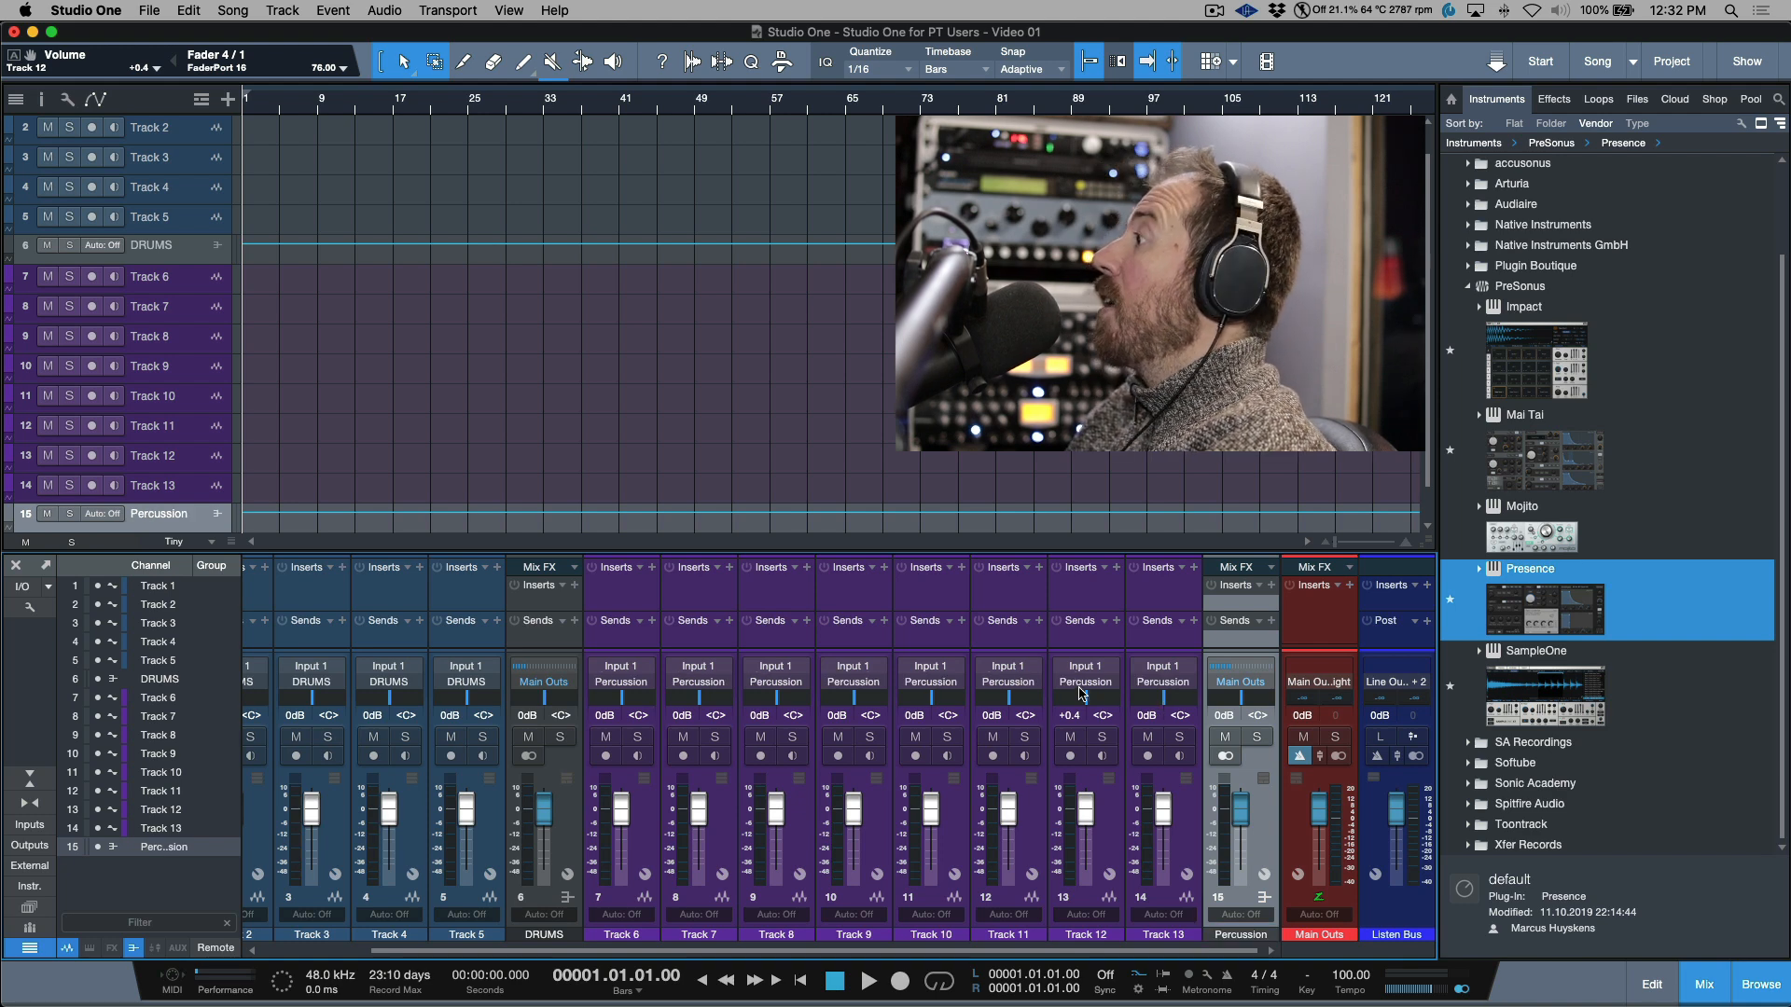
# - Reset Track 12's volume to 0 dB and fit the track heights so the arrangement shows every track, with Track 6 through Track 9 selected
pyautogui.keyDown('alt'); pyautogui.click(1086, 821); pyautogui.keyUp('alt')
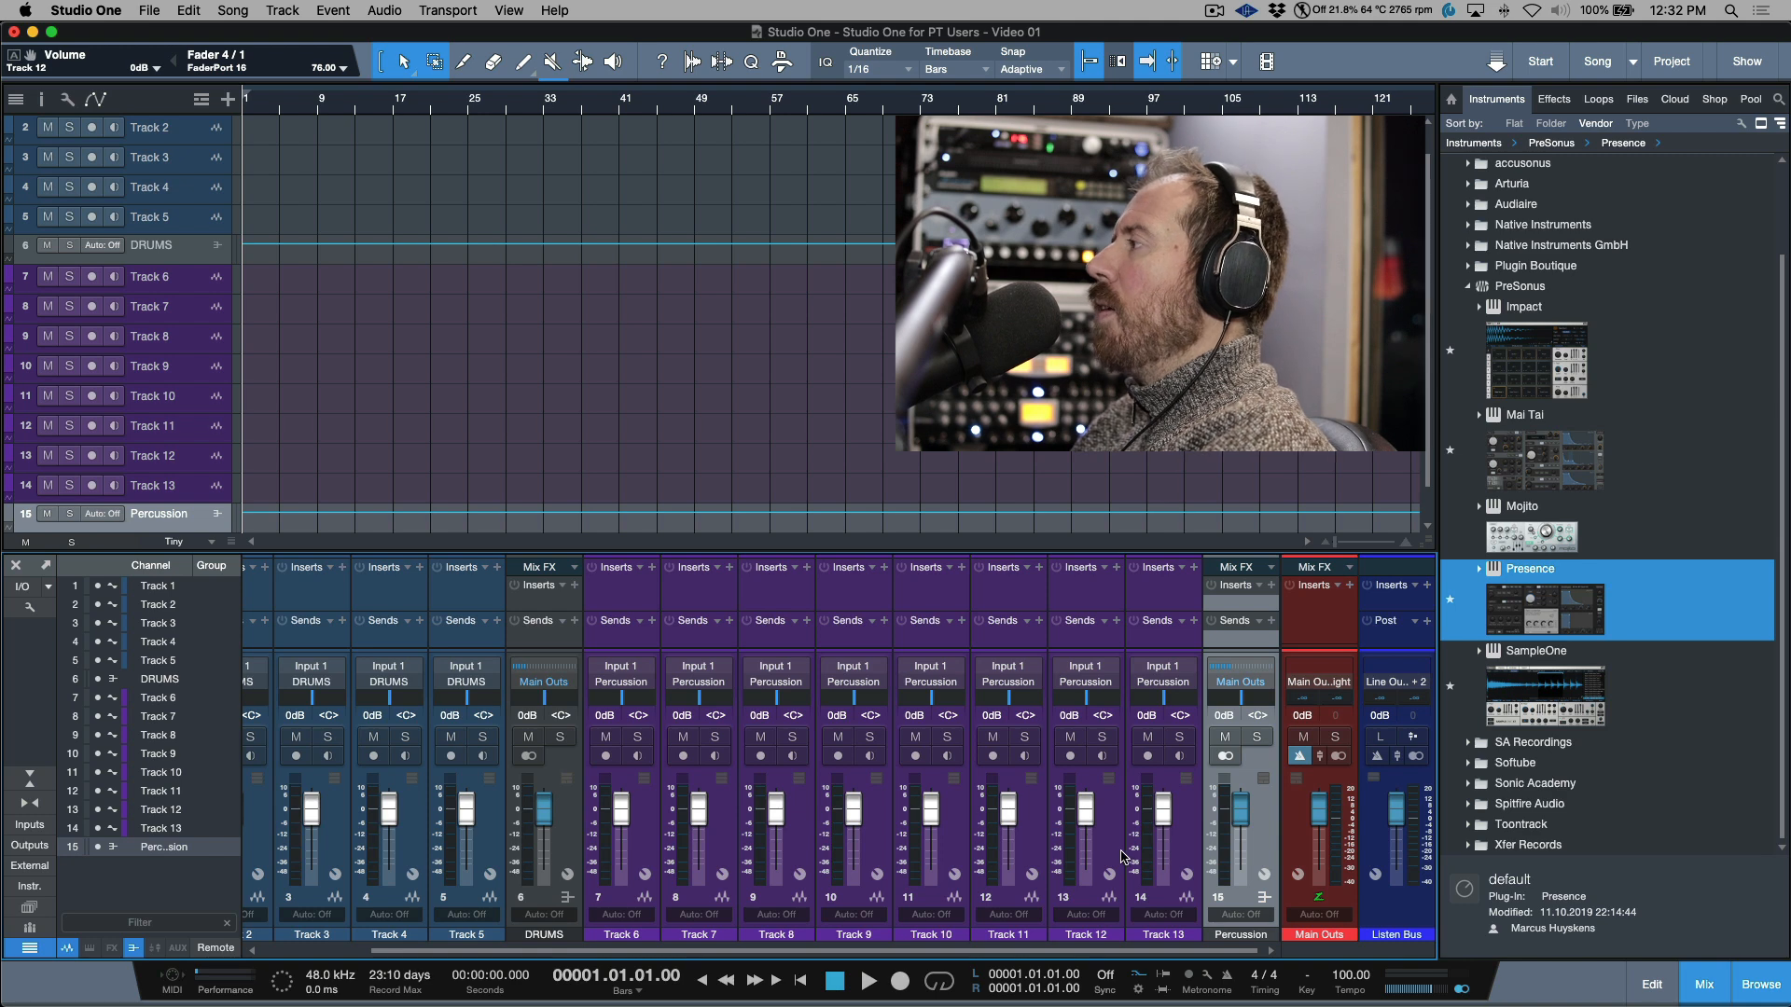
pyautogui.click(876, 844)
pyautogui.keyDown('shift'); pyautogui.click(659, 837); pyautogui.keyUp('shift')
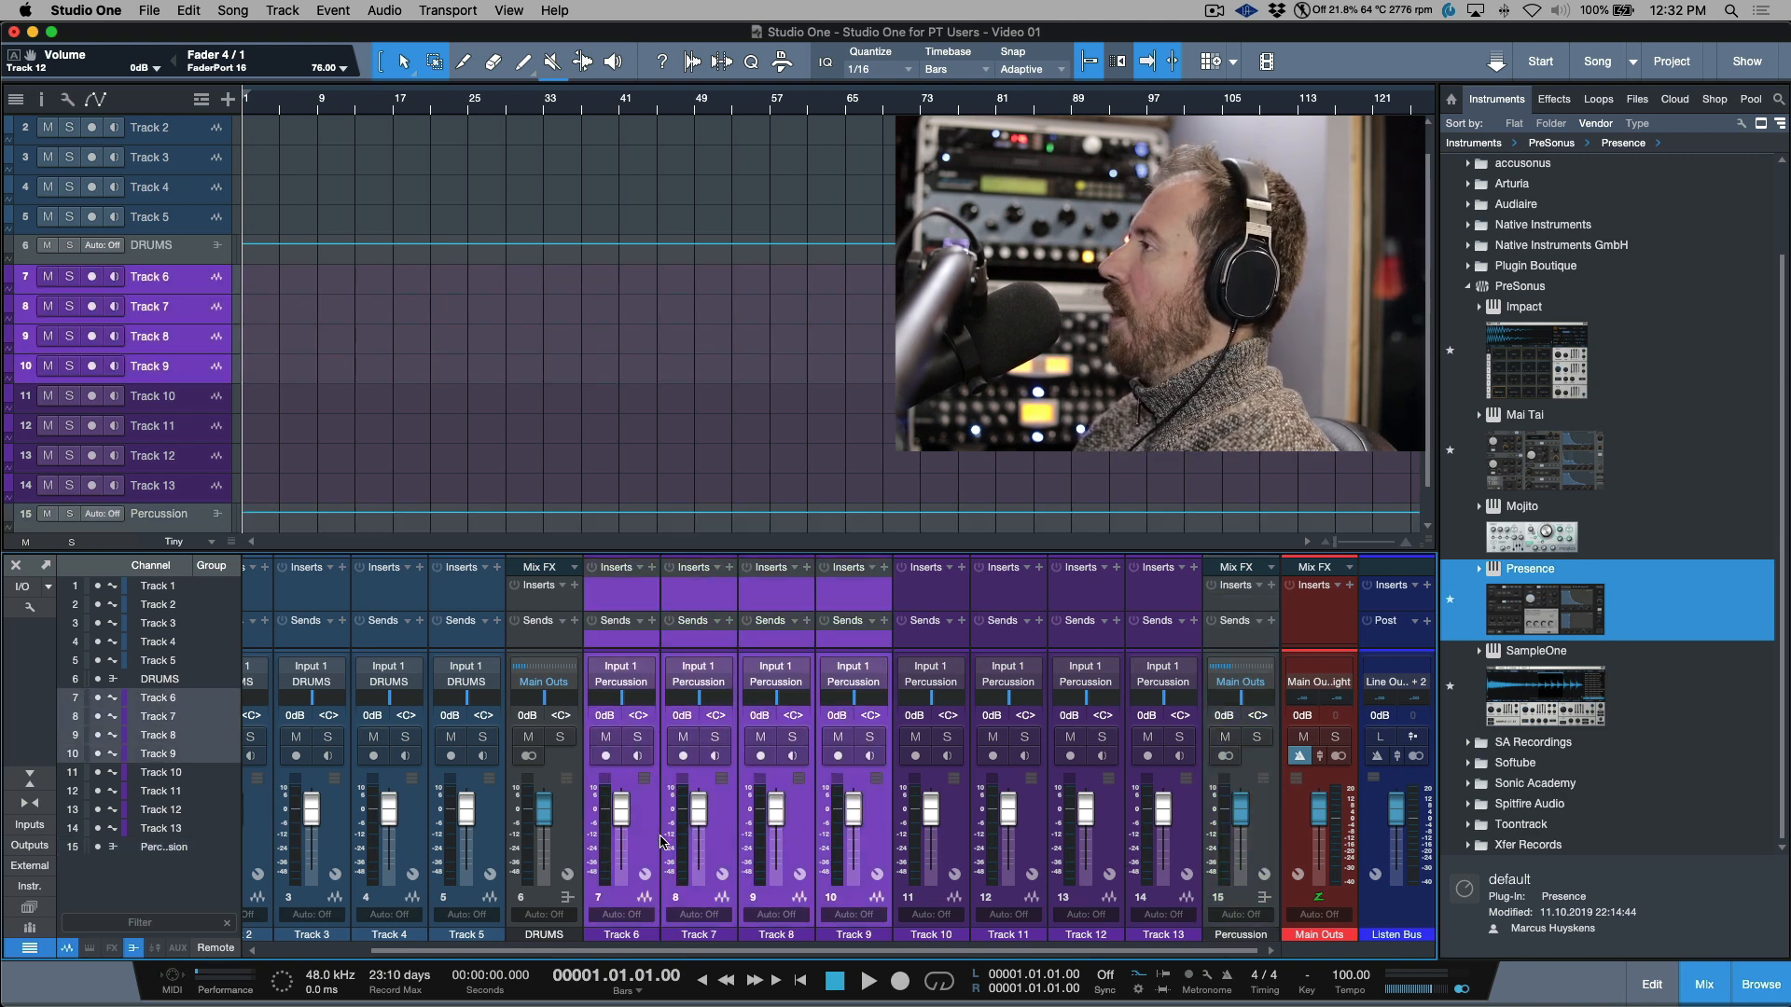
pyautogui.hotkey('shift', 'w')
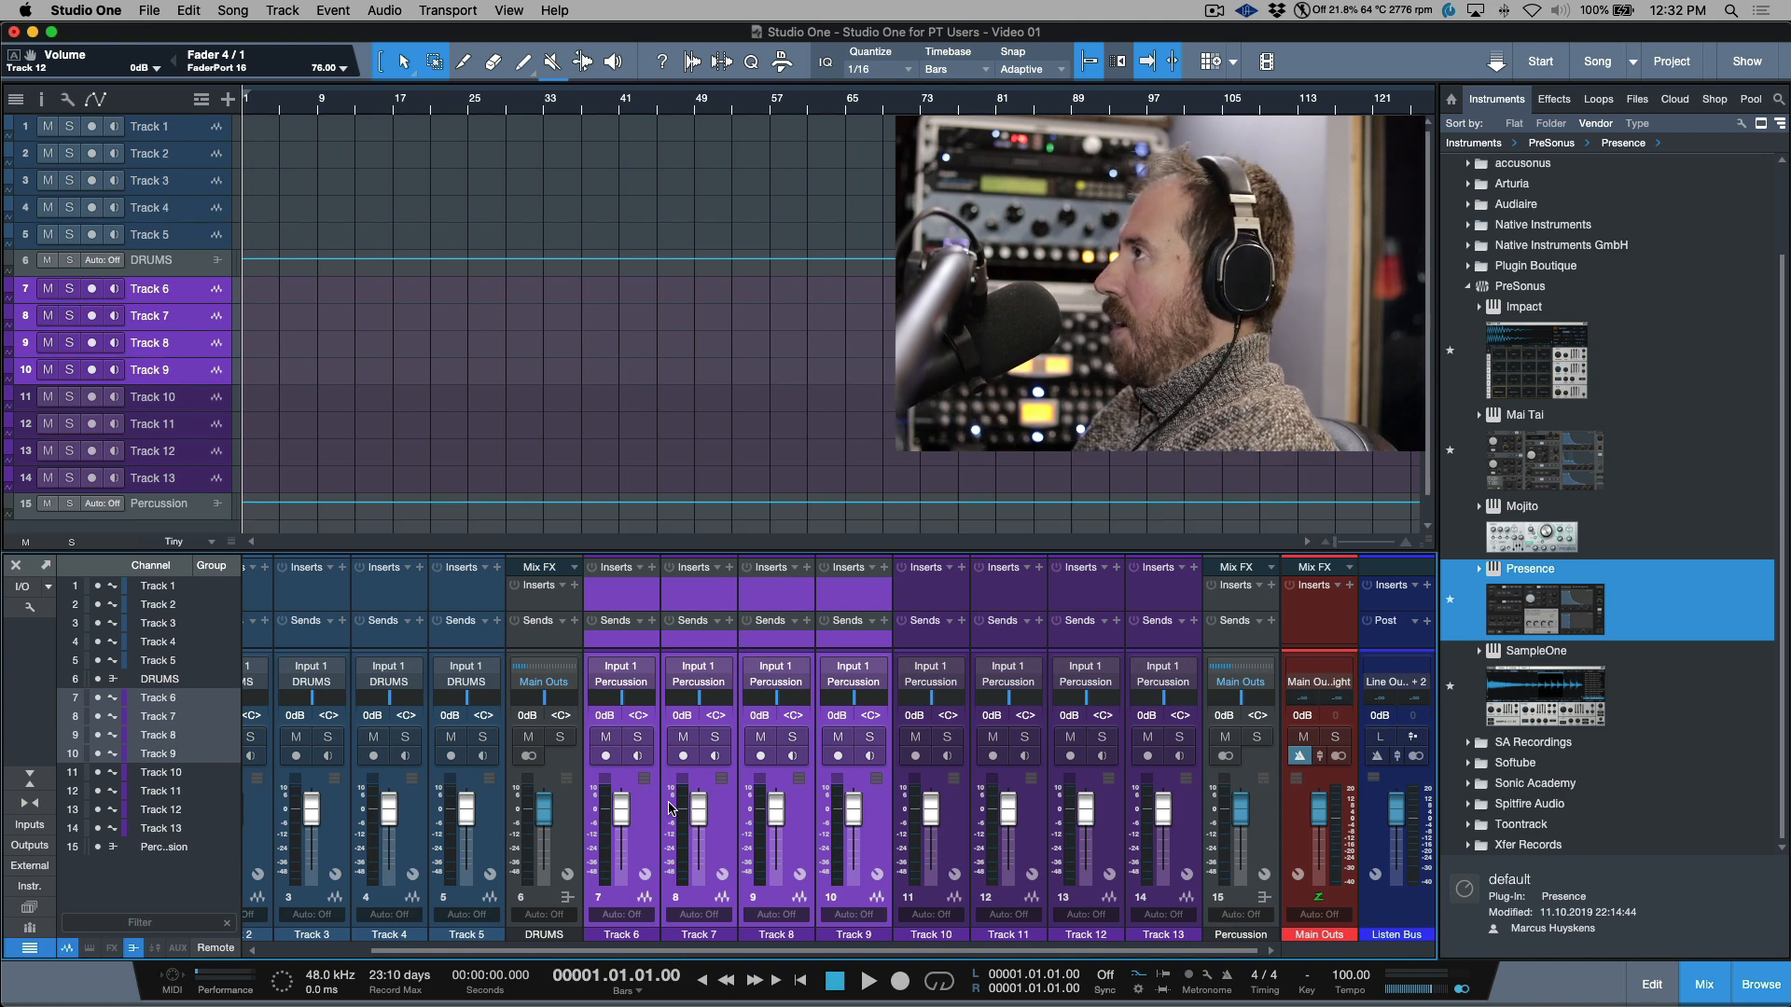
# - Select Track 1 in the arrangement and step the selection down through the tracks to compare it with the console selection
pyautogui.click(184, 135)
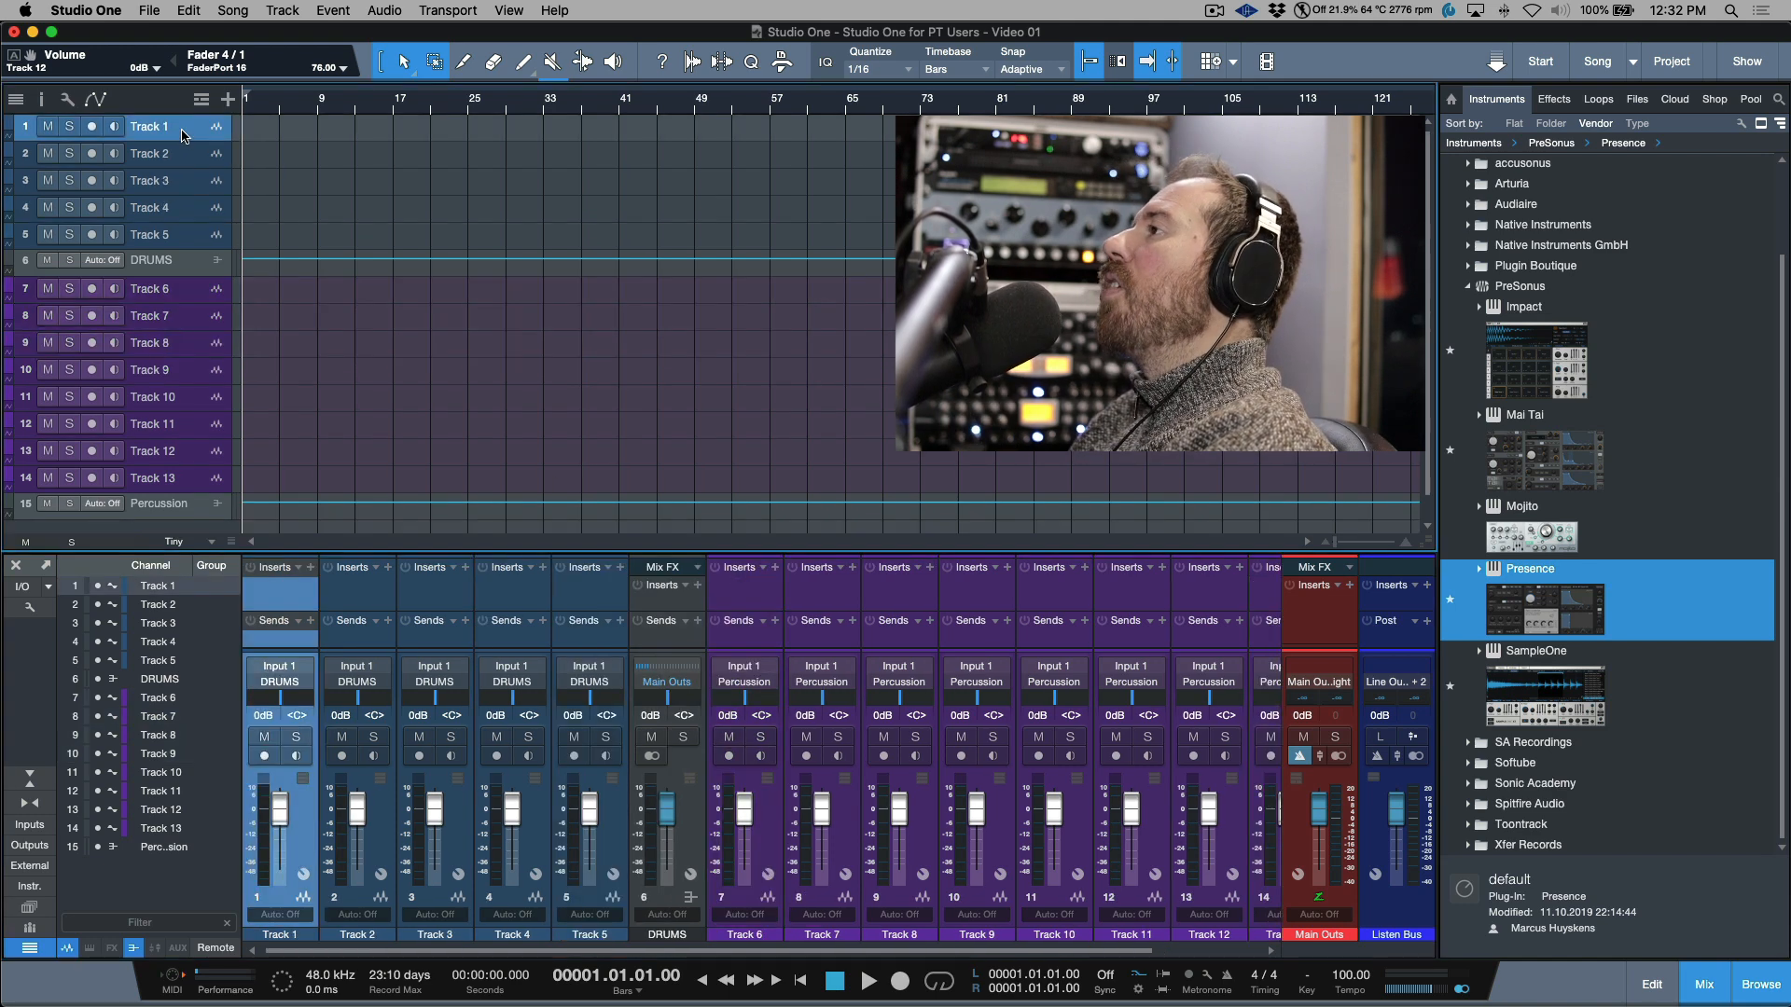
pyautogui.press('Down')
pyautogui.press('Down')
pyautogui.press('Down')
pyautogui.press('Down')
pyautogui.press('Down')
pyautogui.press('Down')
pyautogui.press('Down')
pyautogui.press('Down')
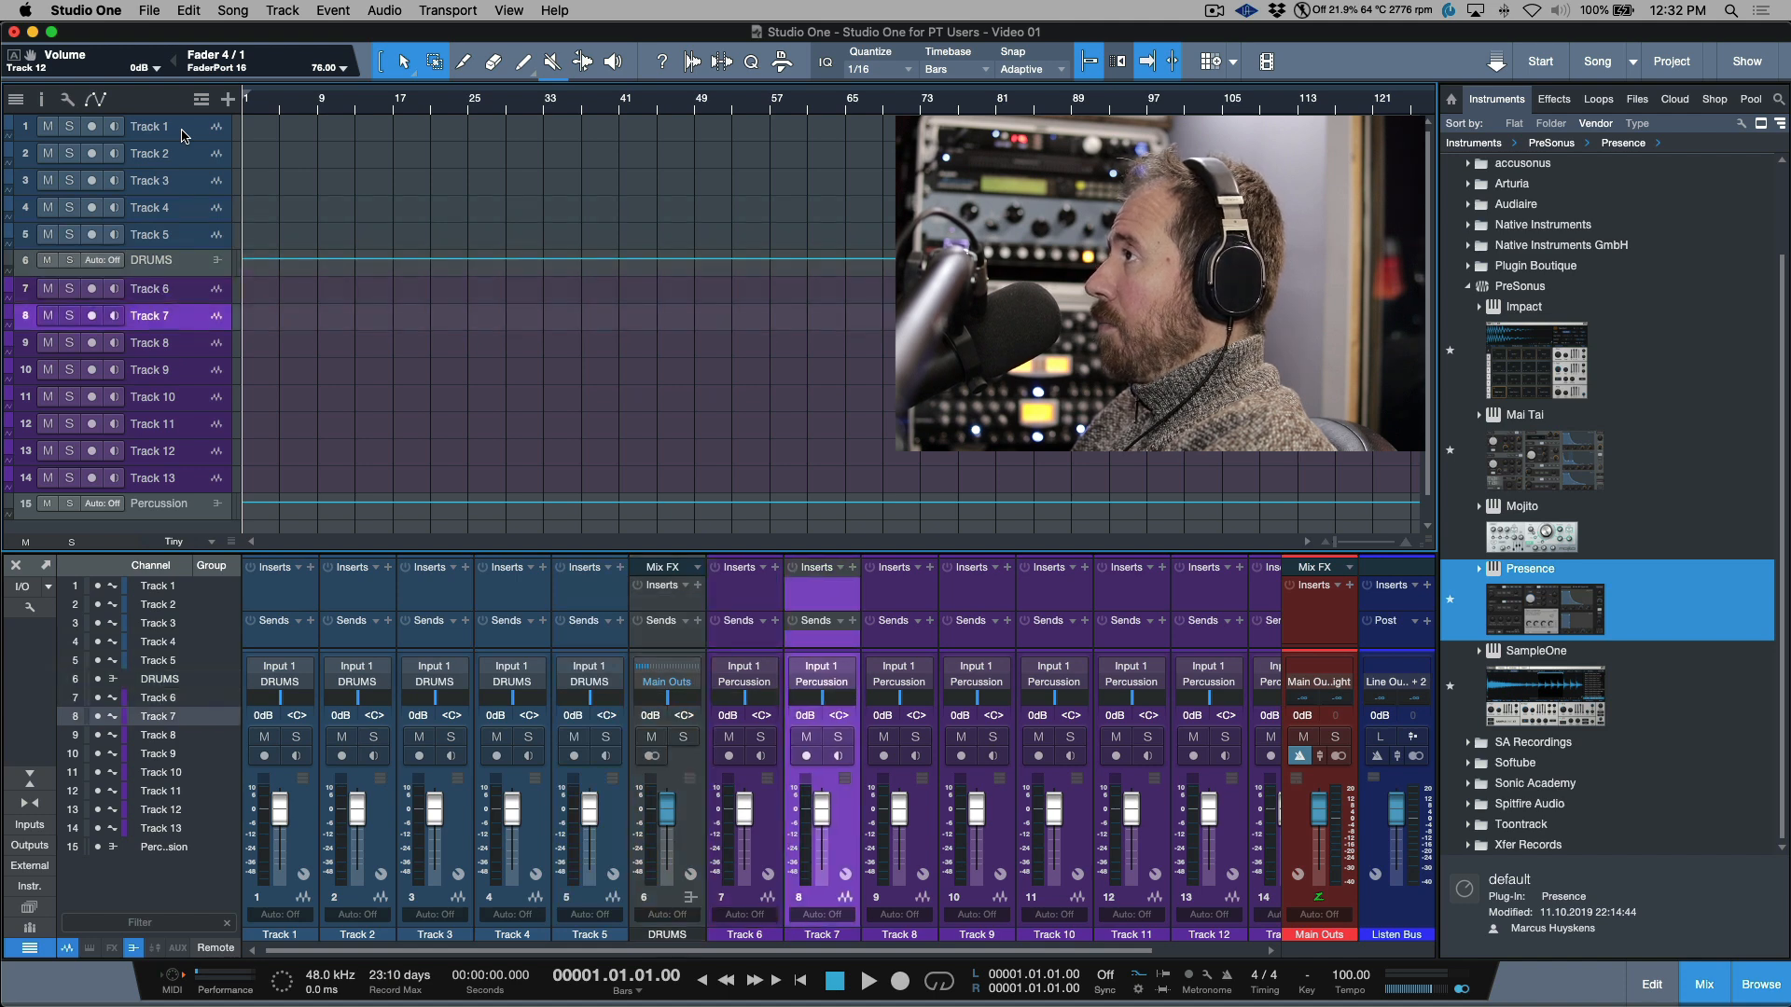
pyautogui.press('Down')
pyautogui.press('Down')
pyautogui.press('Down')
pyautogui.press('Up')
pyautogui.press('Up')
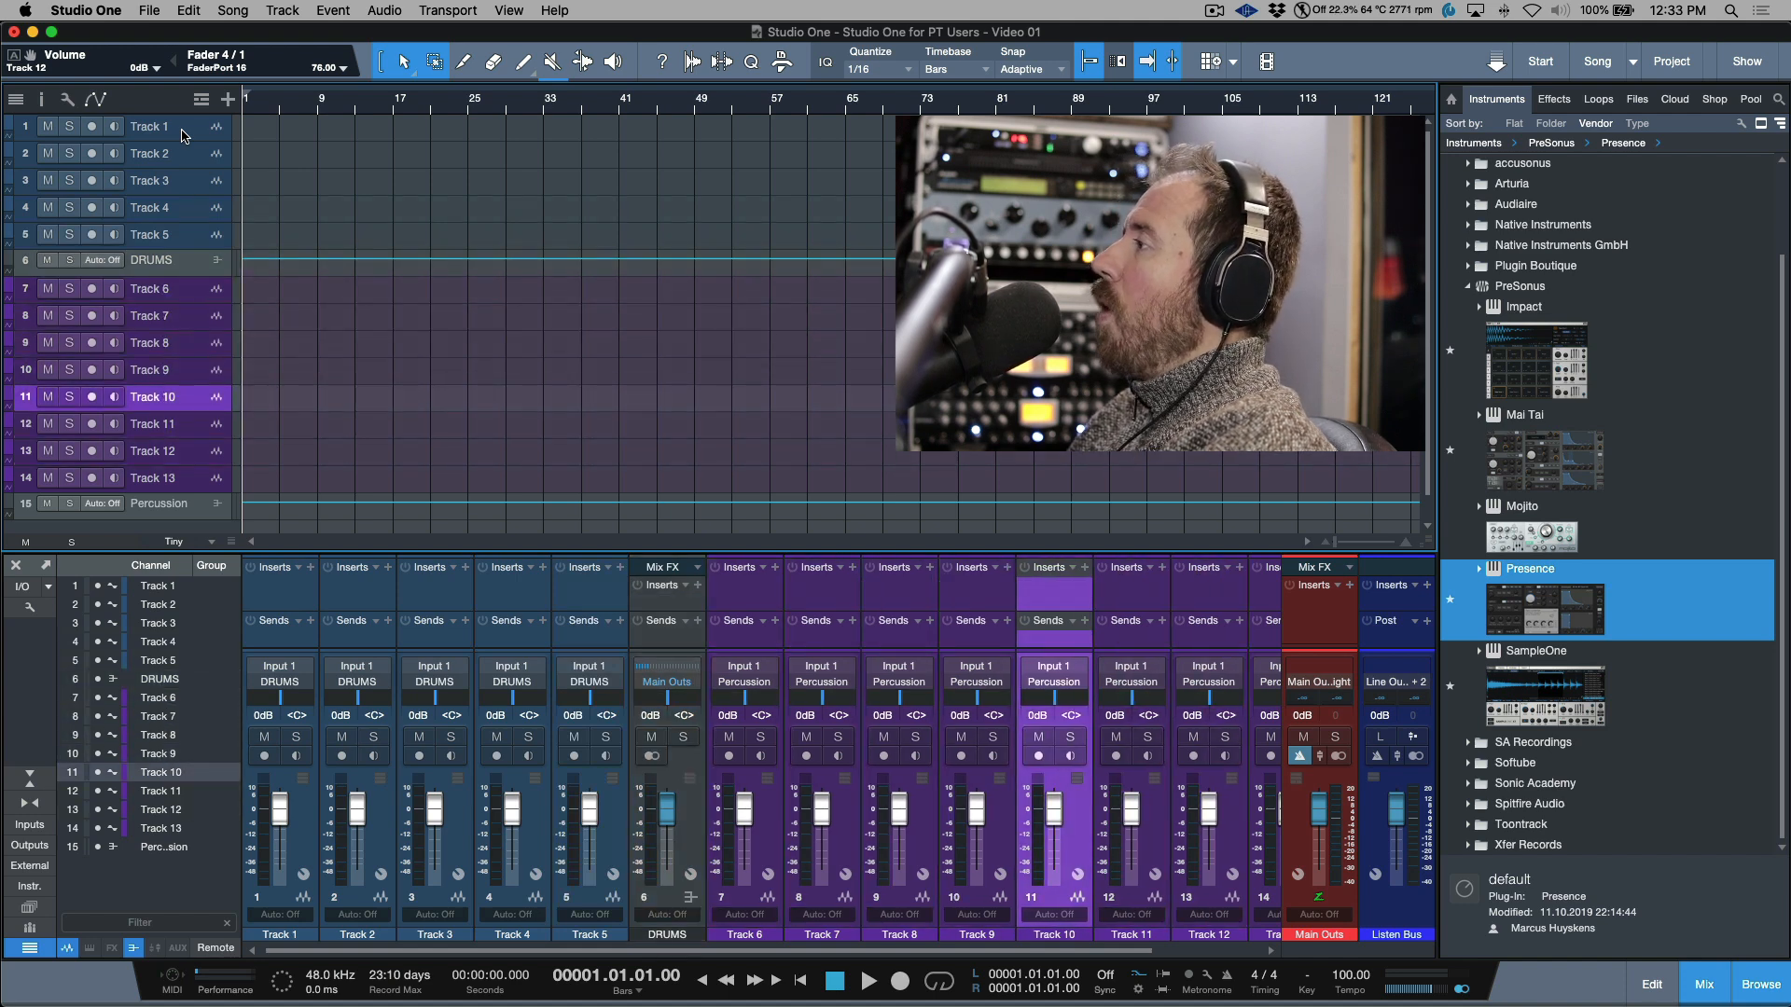
# - Select Track 7 in the console, step the selection down and back up through the channels, and return to Track 1
pyautogui.click(850, 818)
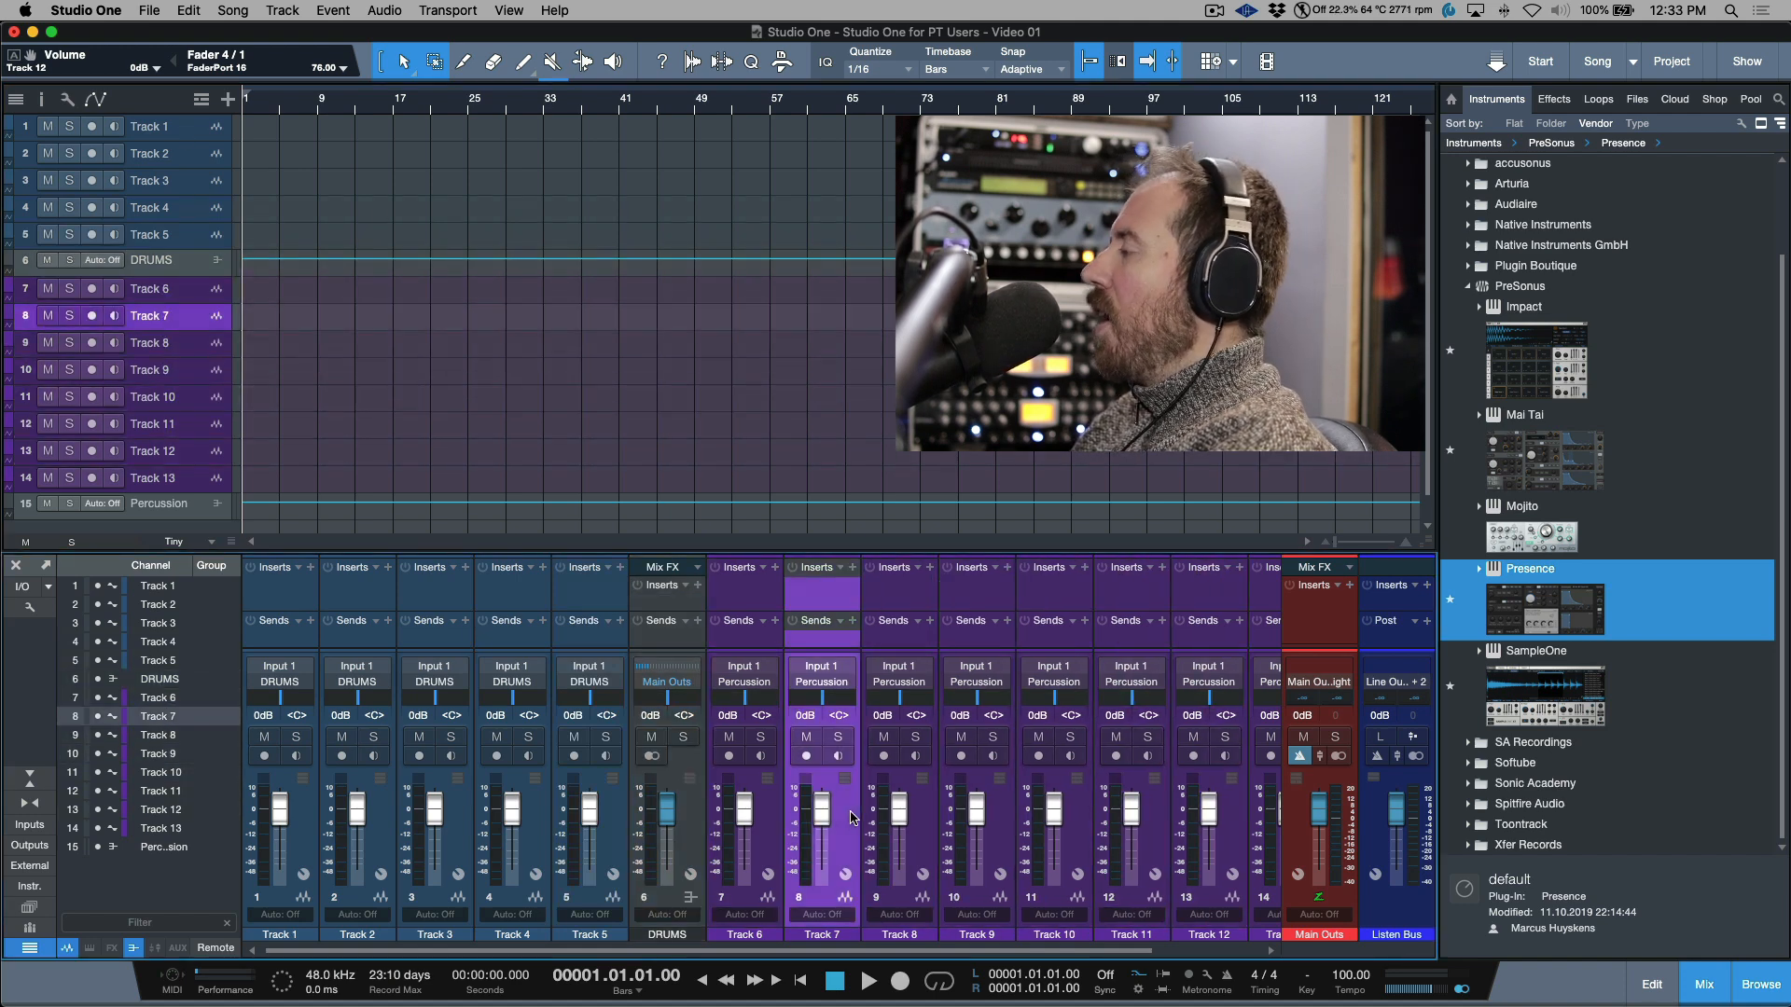
pyautogui.press('Down')
pyautogui.press('Down')
pyautogui.press('Down')
pyautogui.press('Down')
pyautogui.press('Down')
pyautogui.press('Down')
pyautogui.press('Up')
pyautogui.press('Up')
pyautogui.press('Up')
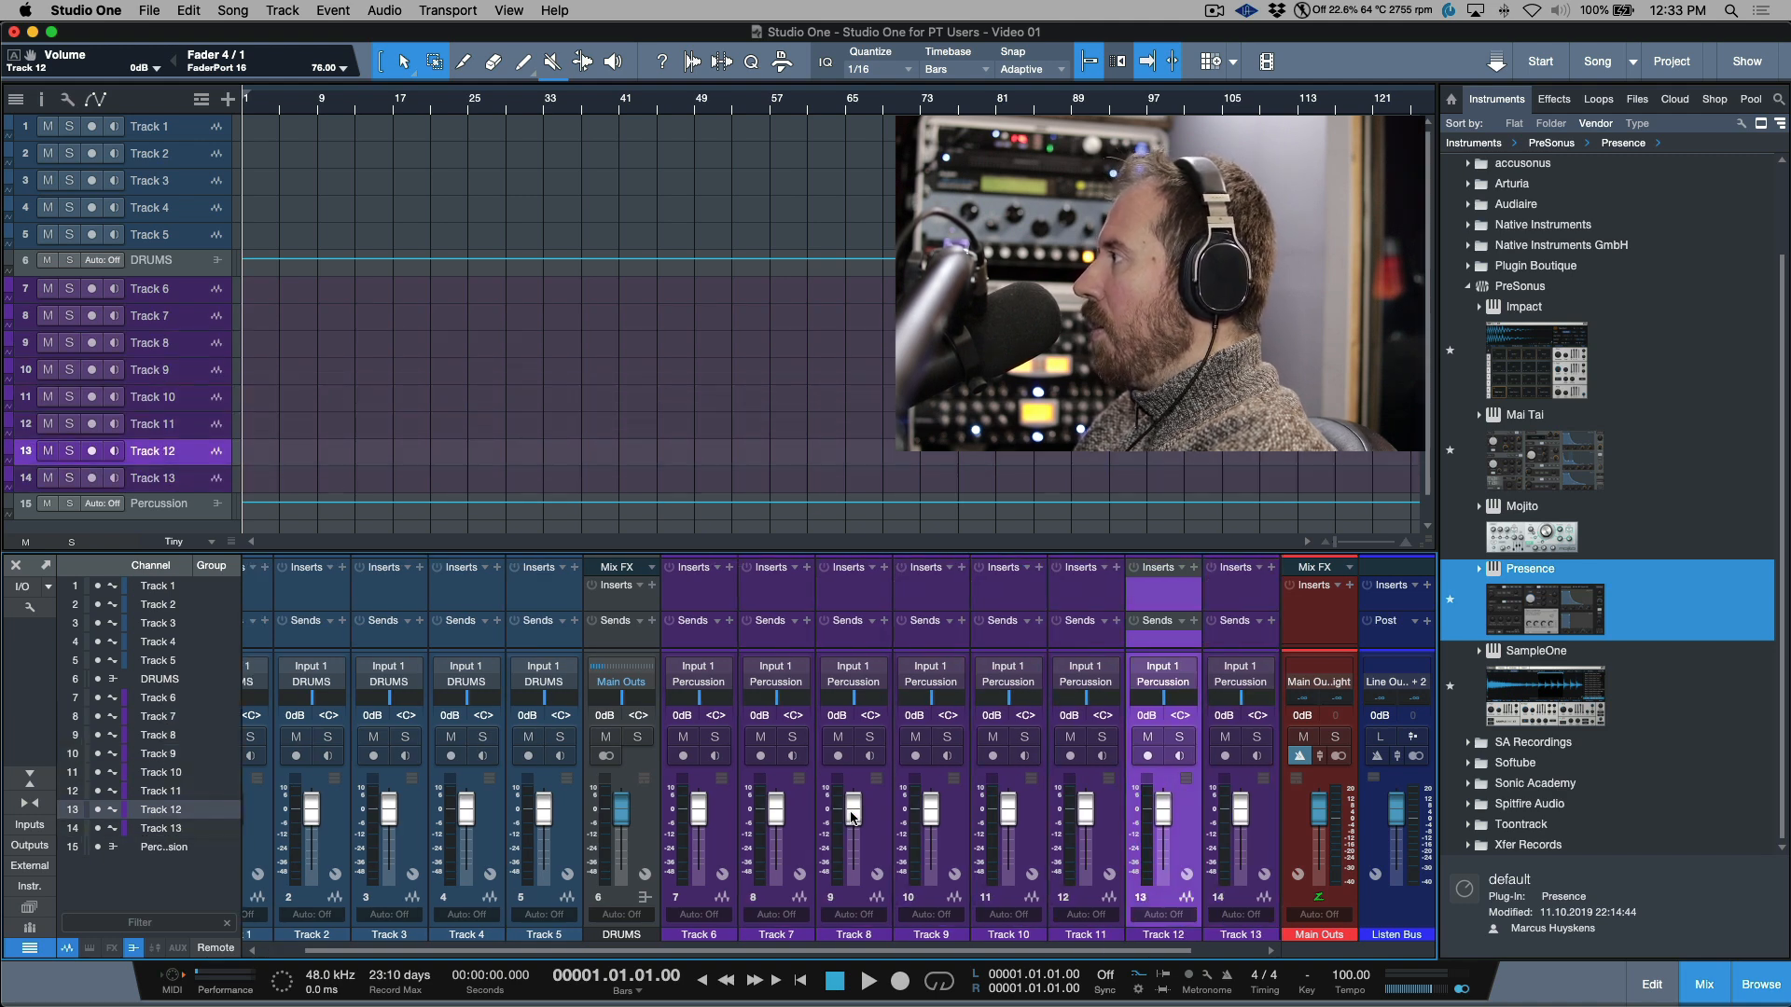
pyautogui.press('Up')
pyautogui.press('Up')
pyautogui.press('Up')
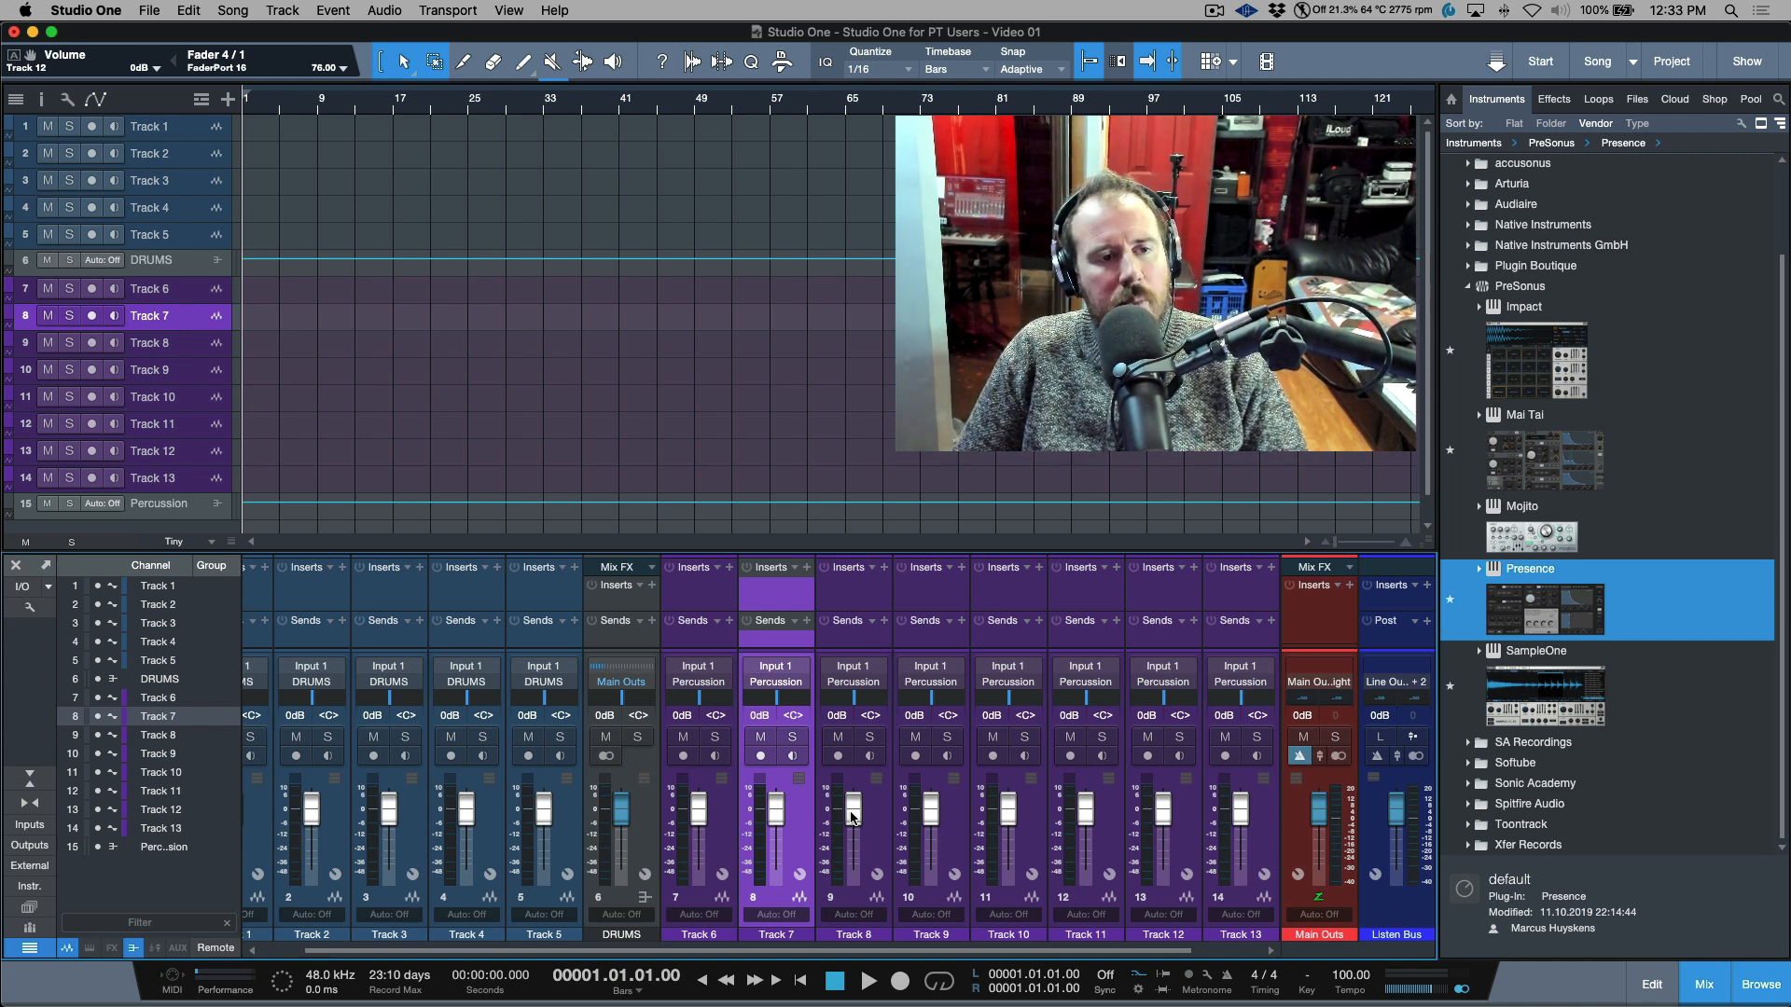
pyautogui.click(185, 132)
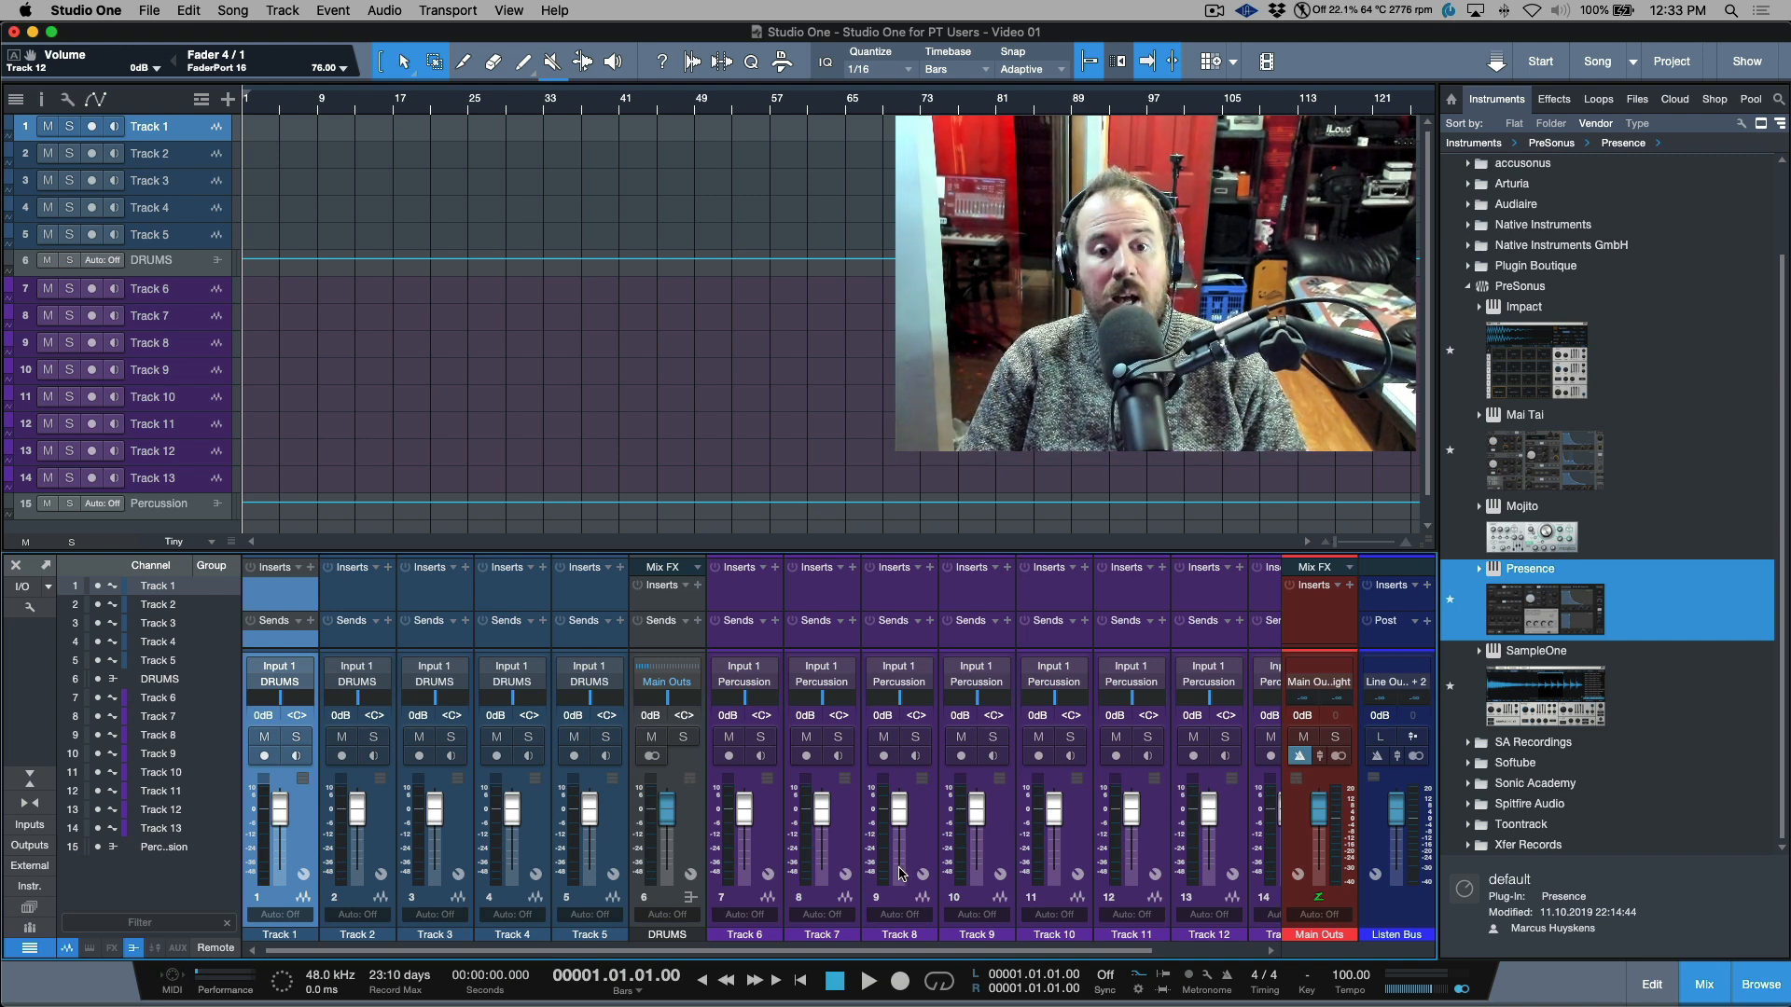
# - Lower Track 6 through Track 9 together to -5.9 dB, and end with their levels at -3.9, -15.8, -4.9 and -14.8 dB
pyautogui.click(776, 837)
pyautogui.keyDown('shift'); pyautogui.click(998, 847); pyautogui.keyUp('shift')
pyautogui.moveTo(976, 810); pyautogui.dragTo(989, 825)
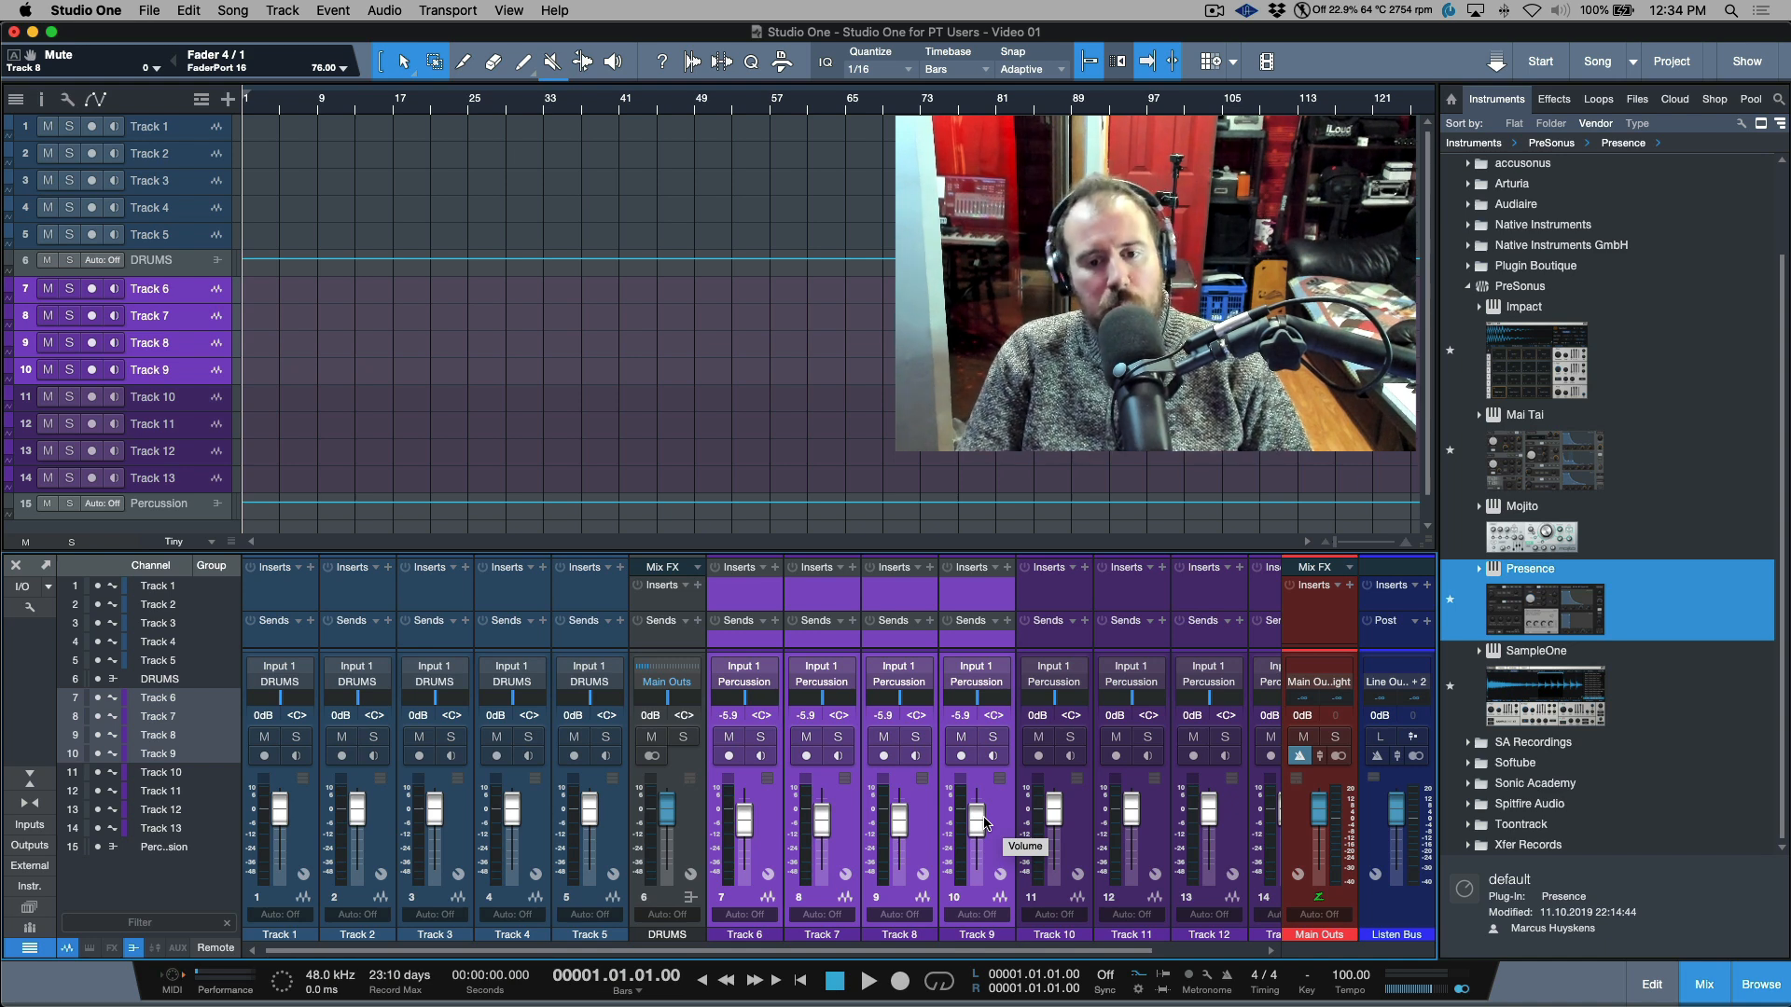
pyautogui.moveTo(977, 821); pyautogui.dragTo(900, 832)
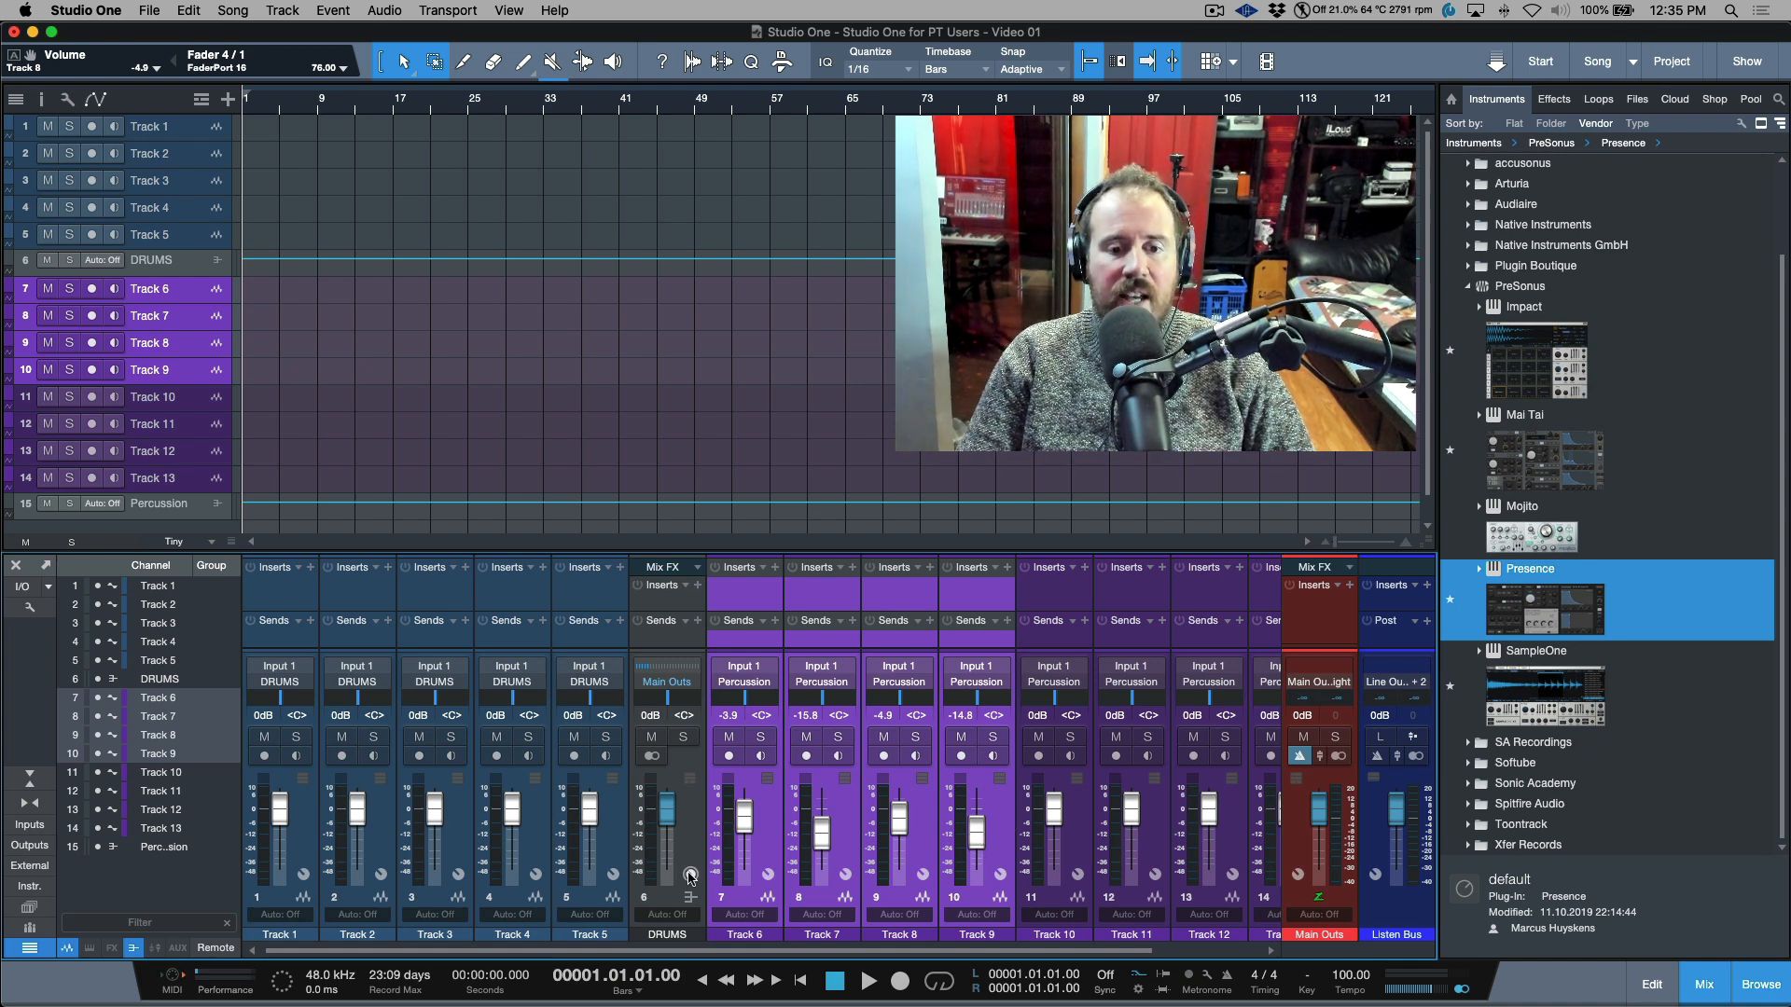
# - Hide the browser and the console's channel list, and point out the DRUMS and Percussion buses by selecting each
pyautogui.hscroll(3, 968, 860)
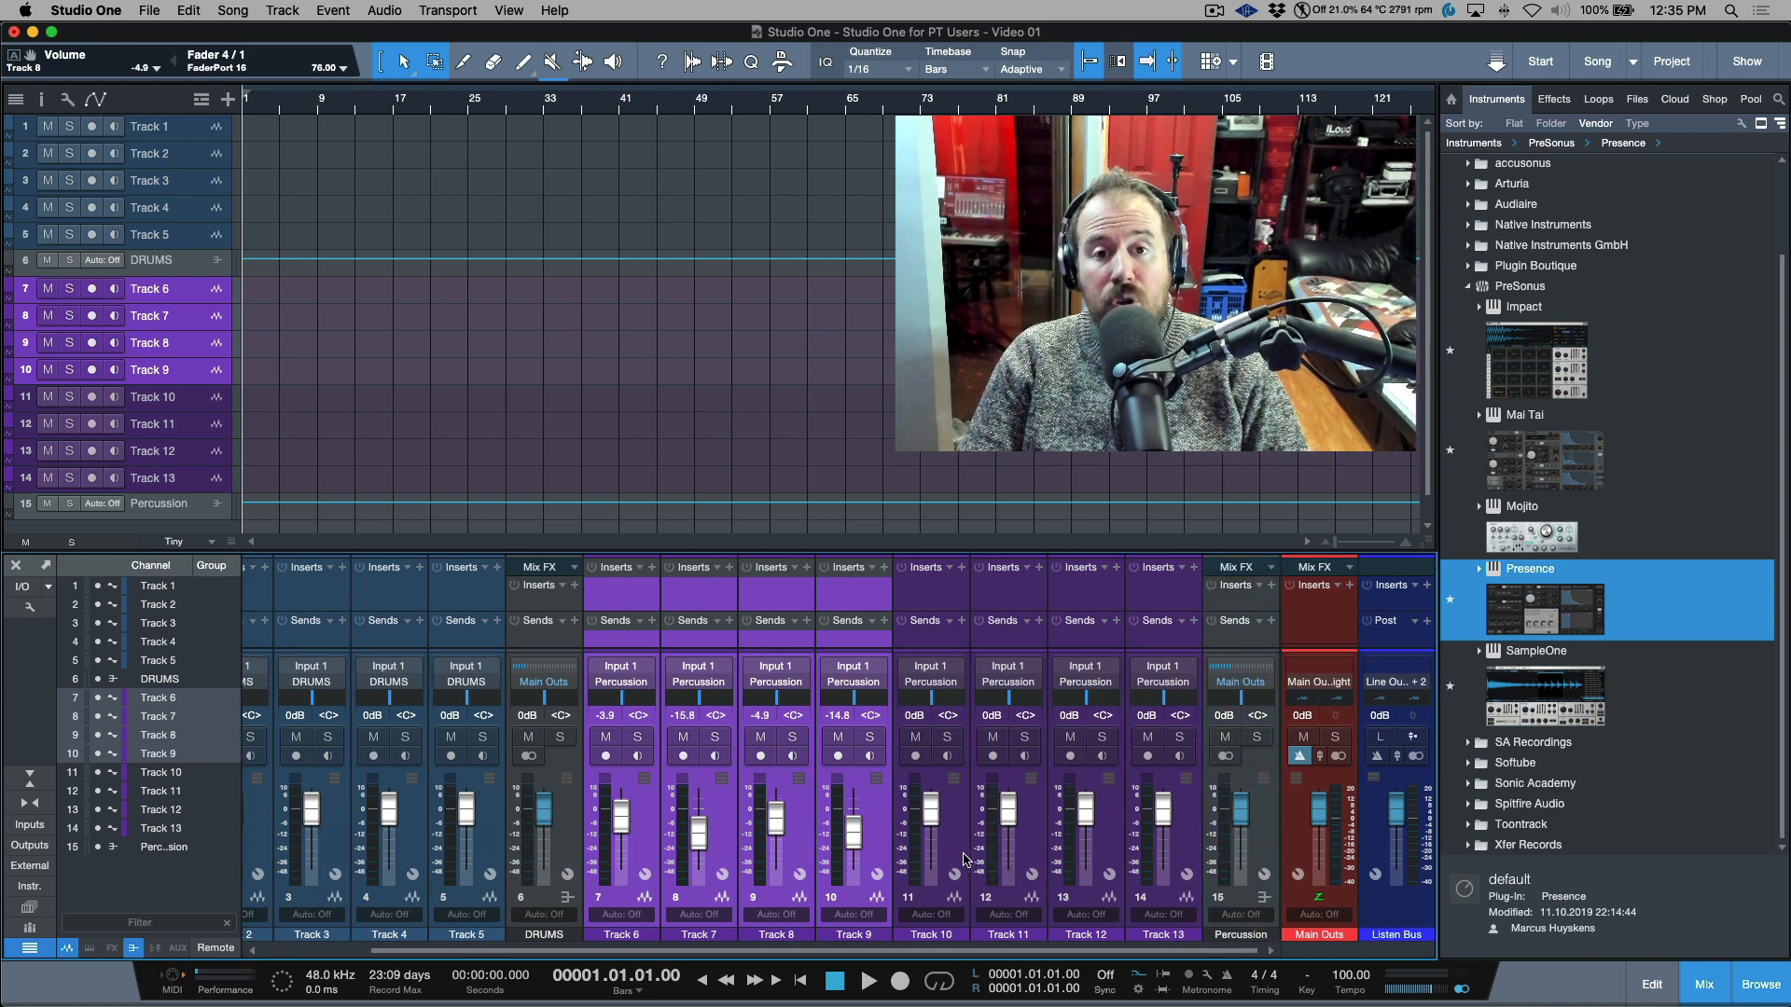
pyautogui.click(1772, 990)
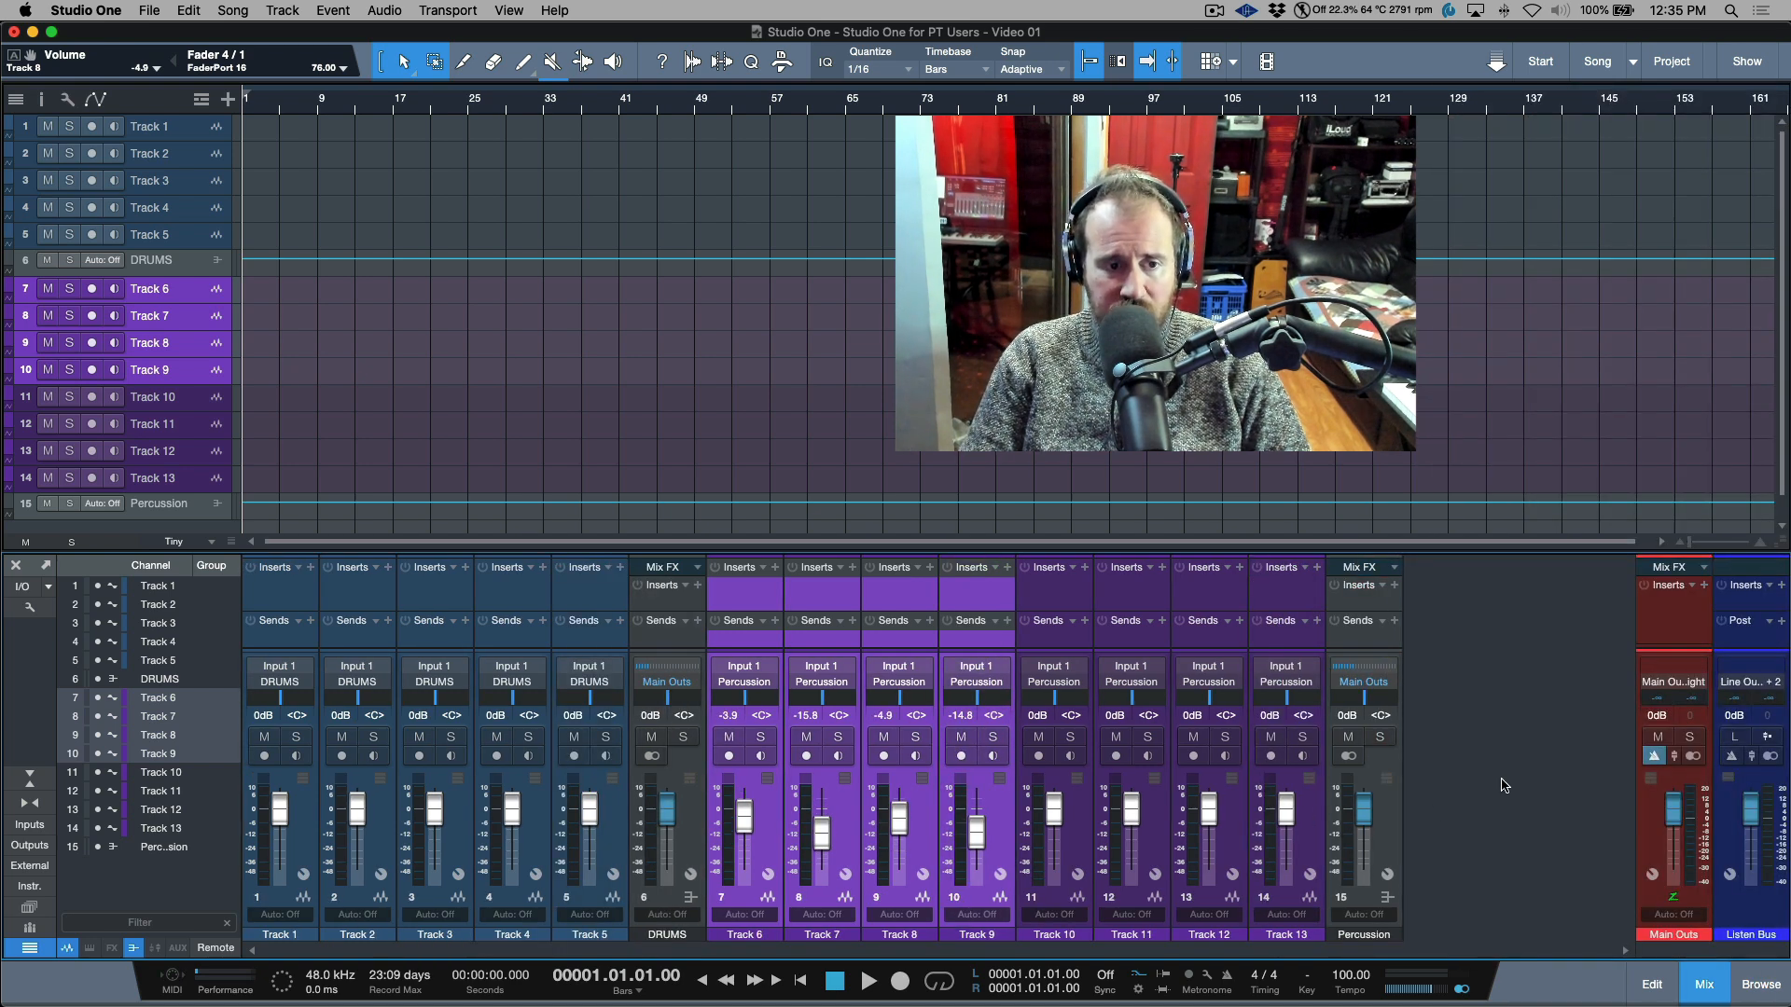
pyautogui.click(31, 947)
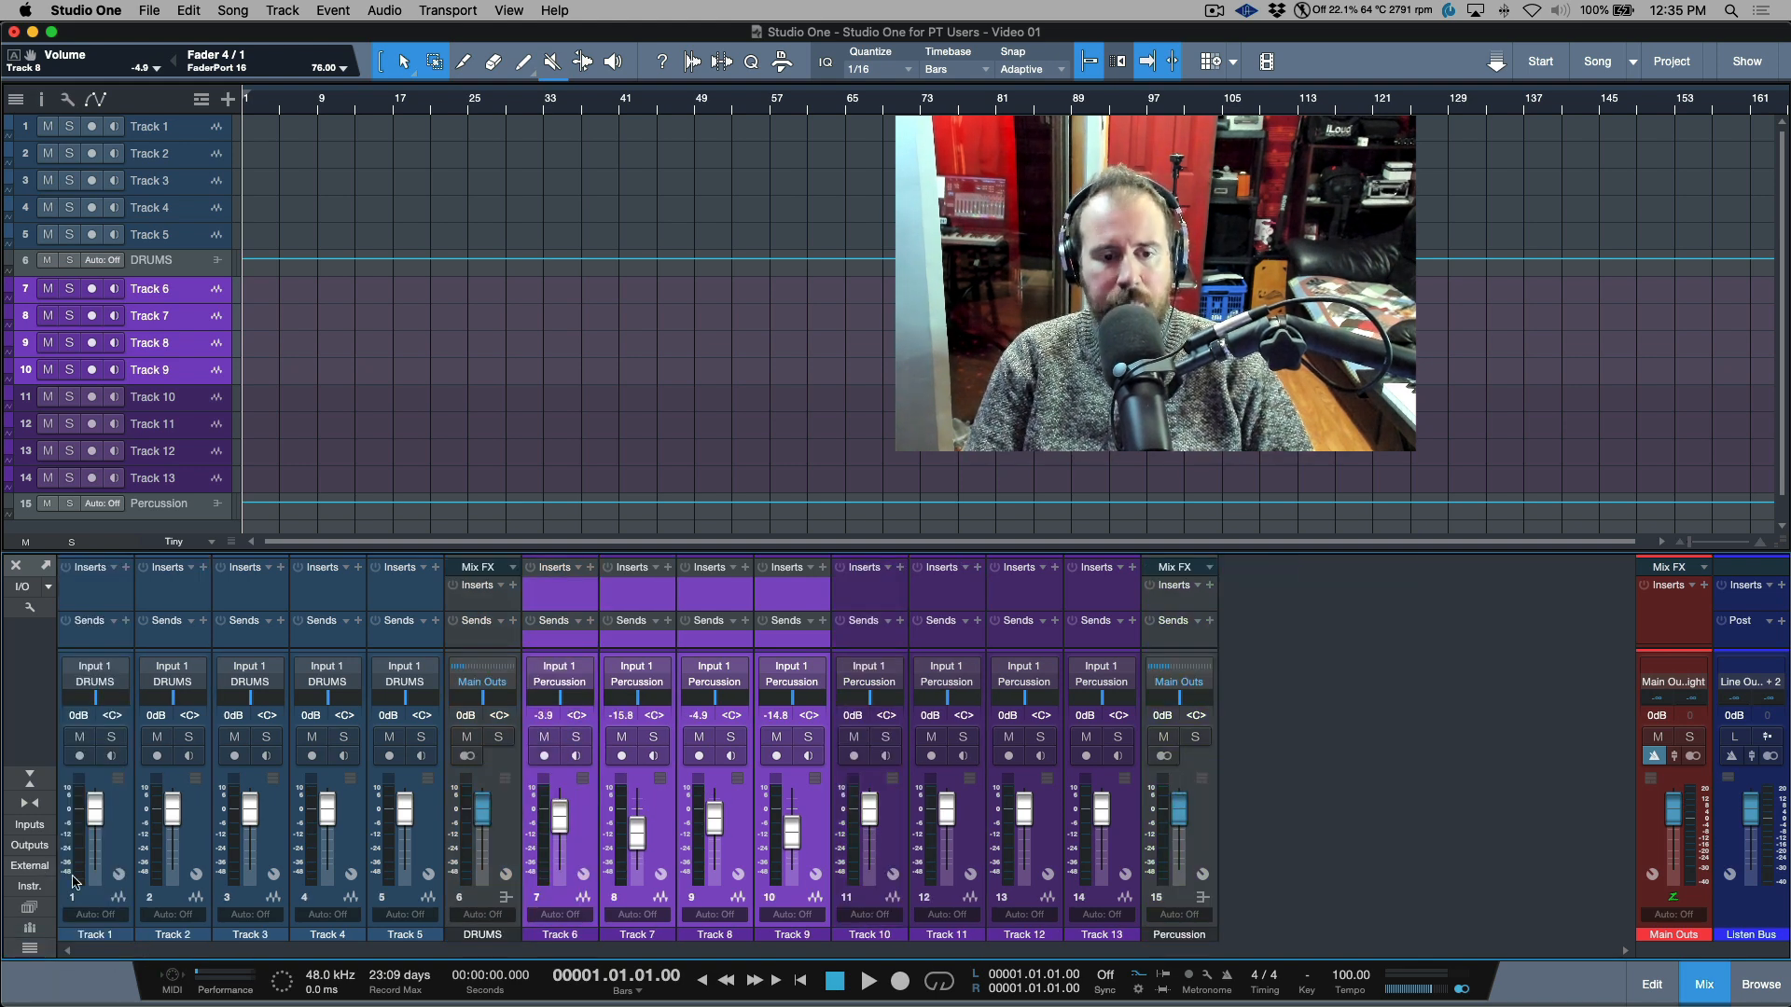
pyautogui.click(502, 827)
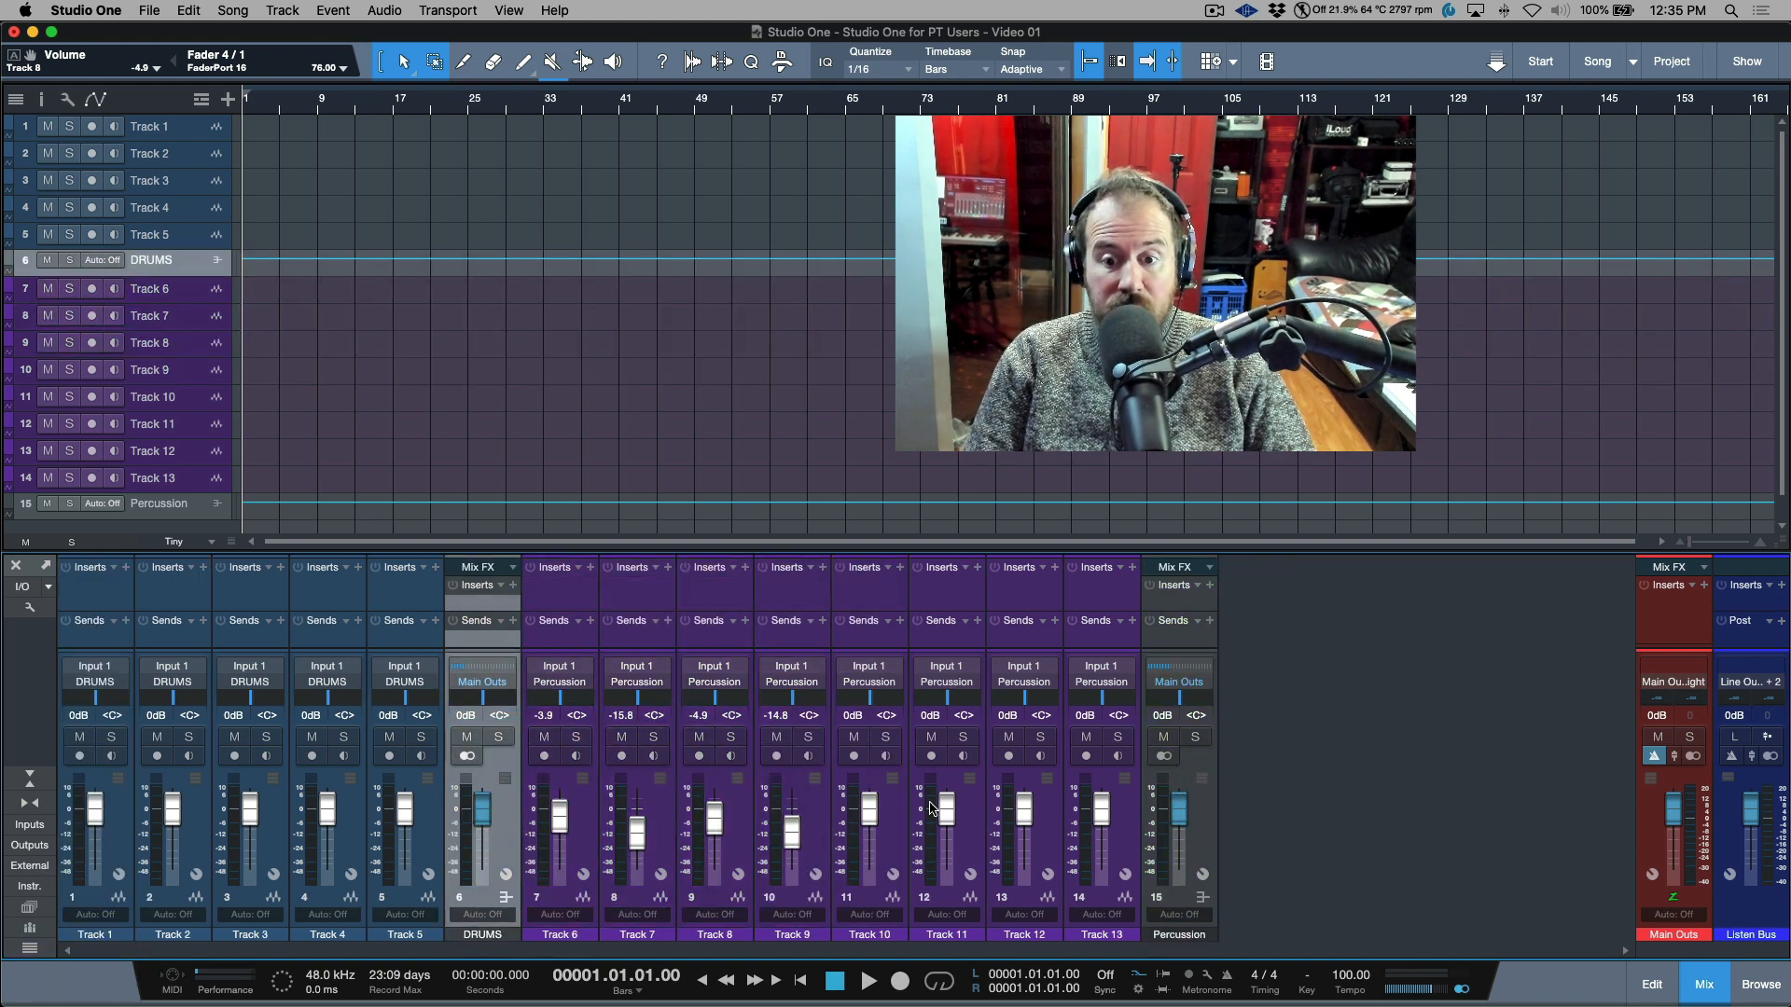
pyautogui.click(1208, 838)
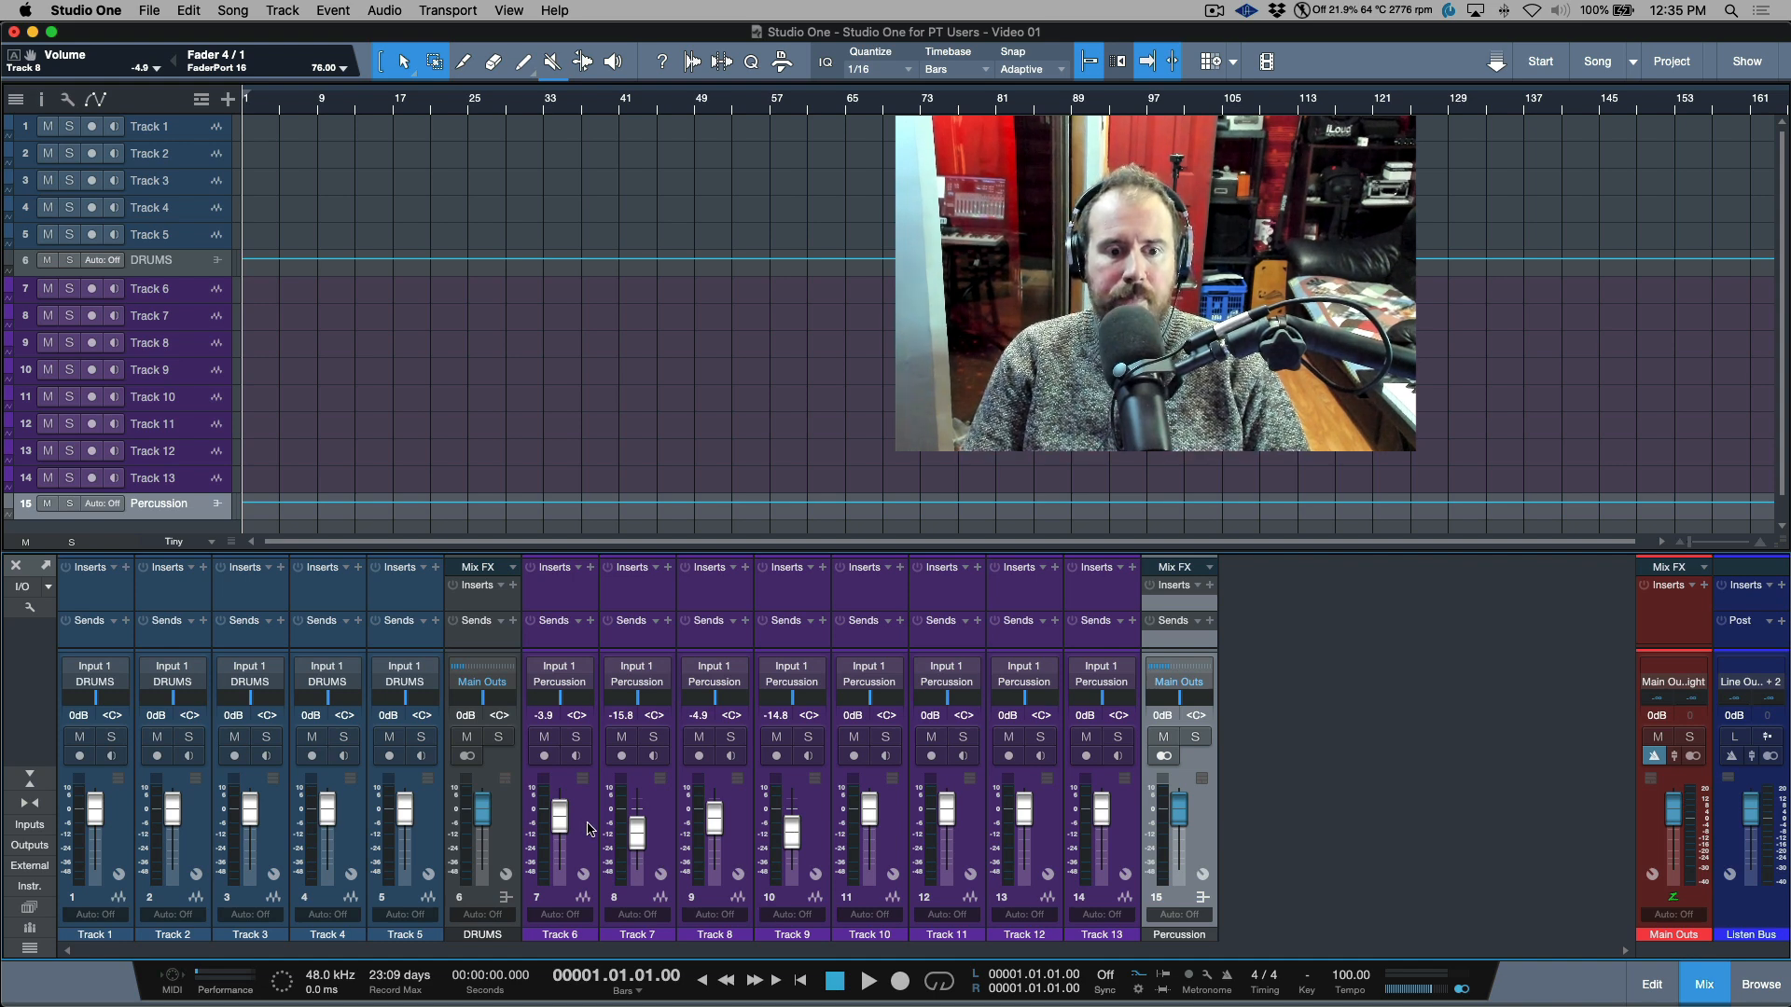
# - Add a VCA channel for Track 1 through Track 5 and name it DRUMS
pyautogui.click(429, 842)
pyautogui.keyDown('shift'); pyautogui.click(118, 833); pyautogui.keyUp('shift')
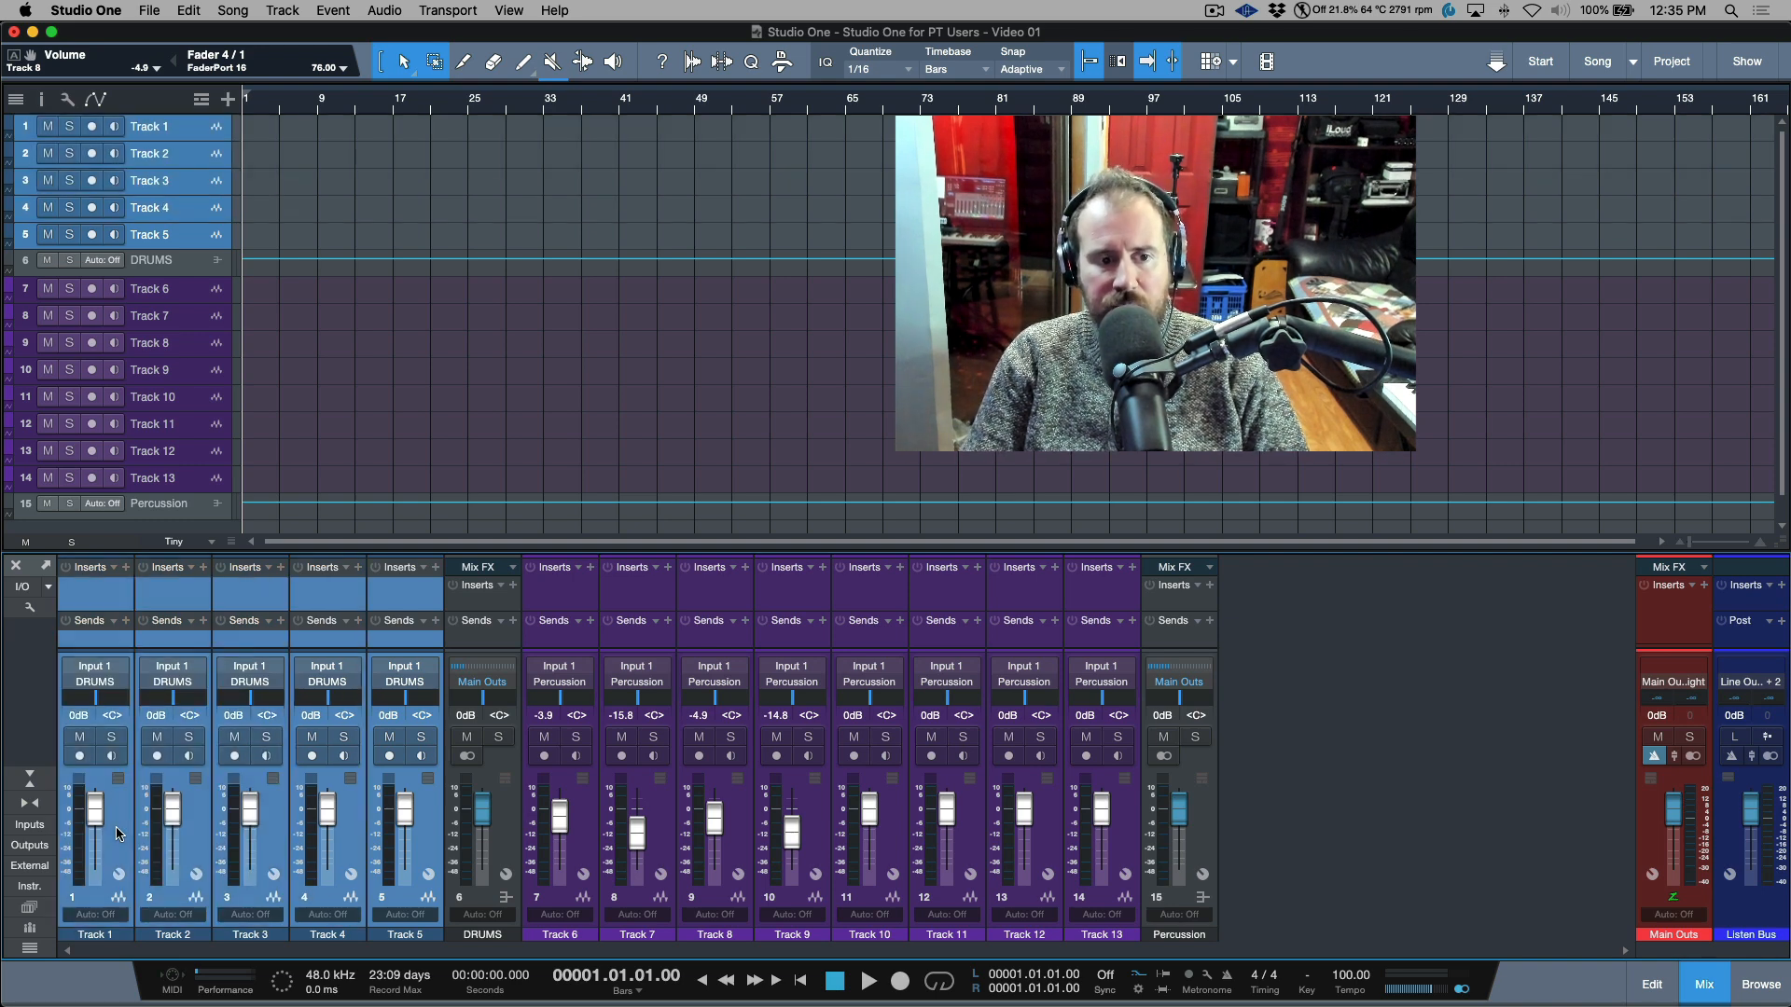
pyautogui.rightClick(118, 833)
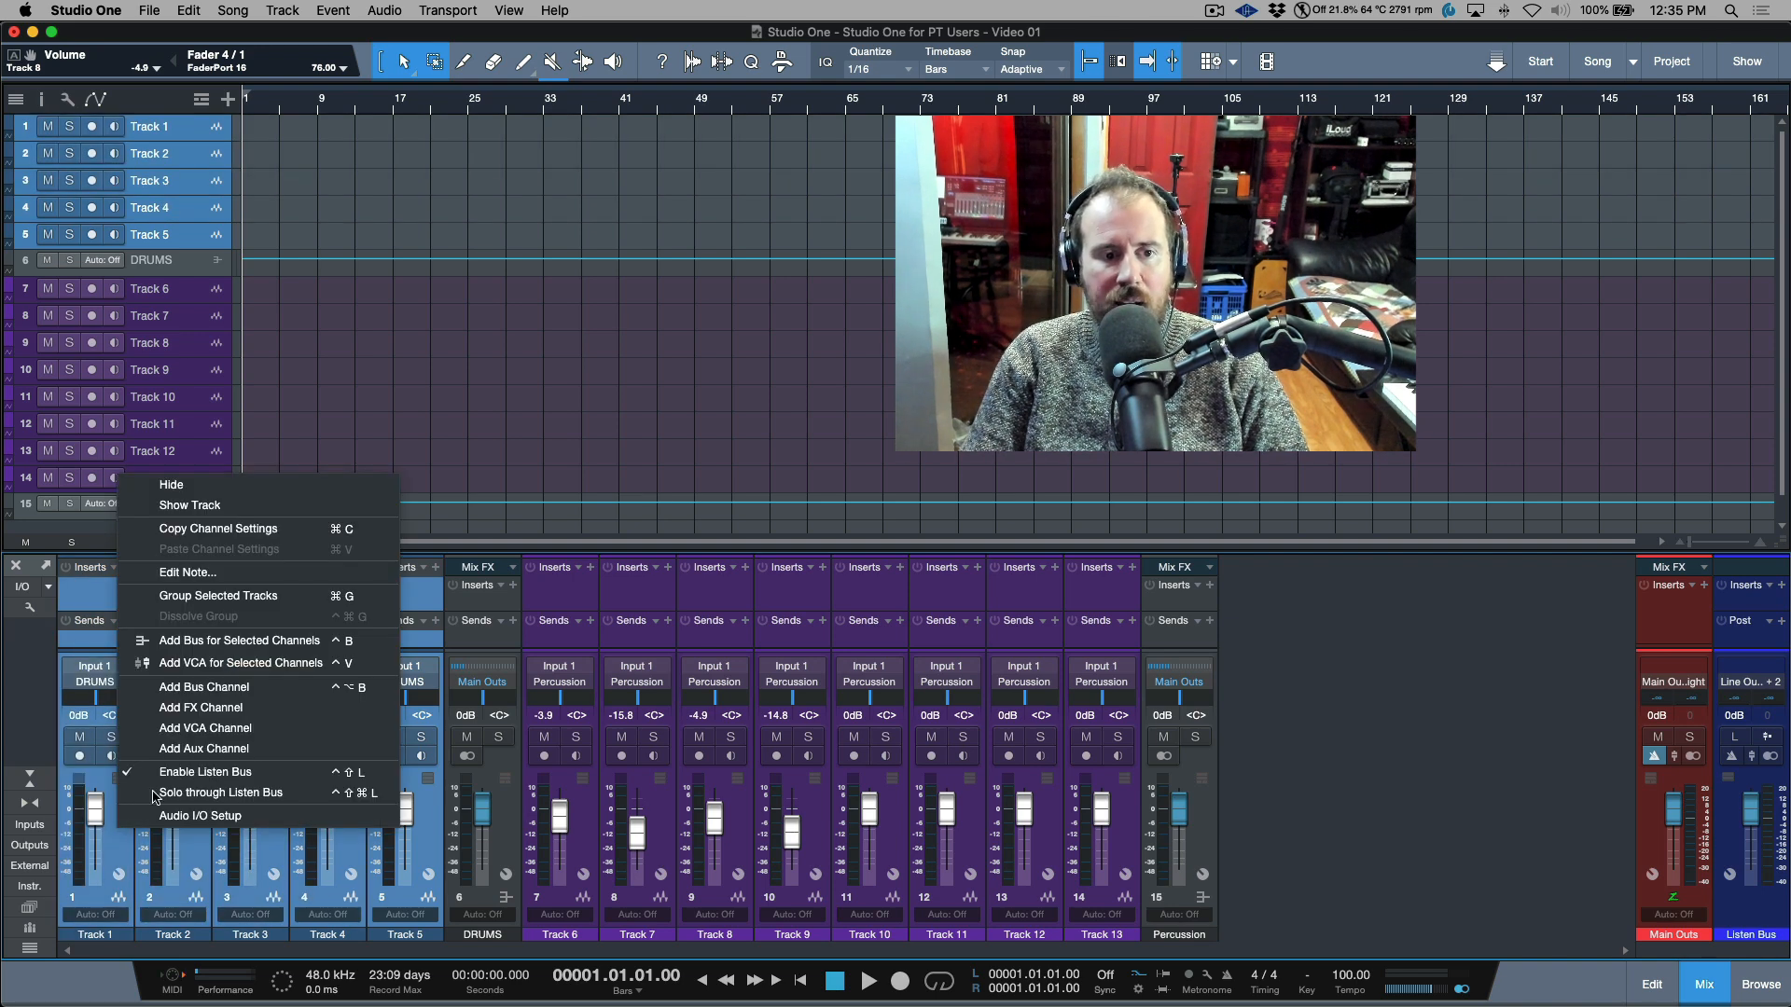
pyautogui.click(228, 665)
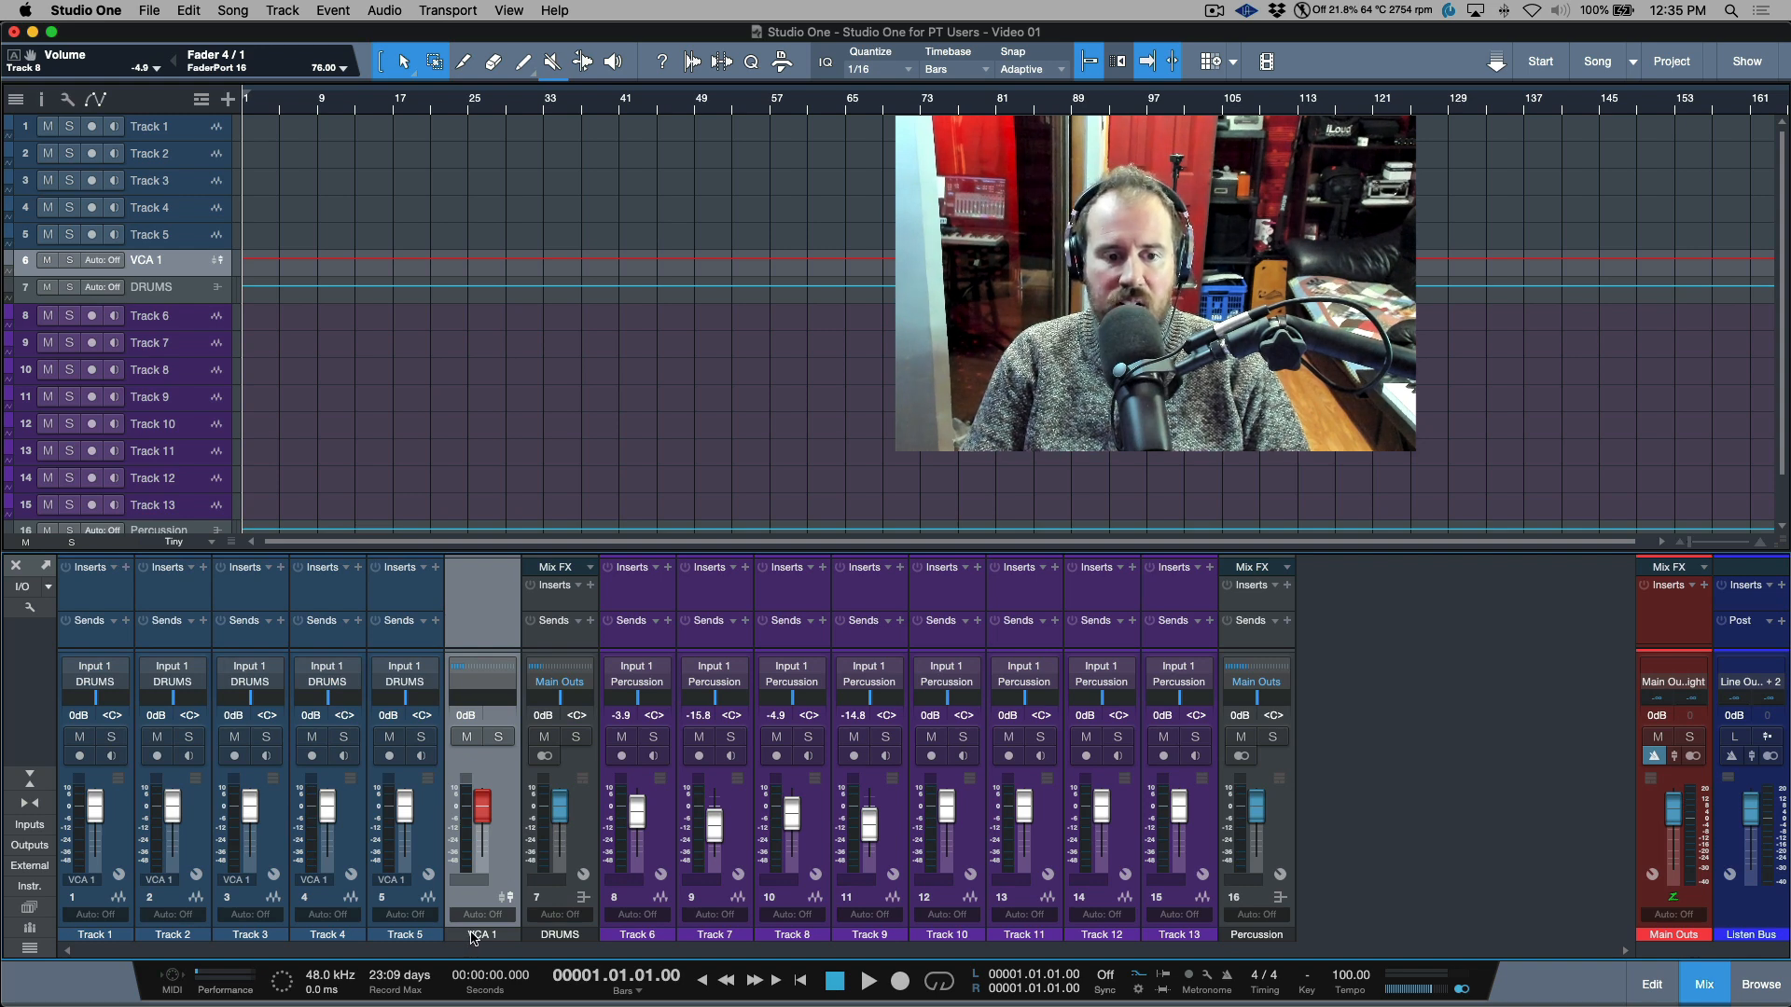
pyautogui.doubleClick(478, 935)
pyautogui.write('DRUMS')
pyautogui.press('Return')
# - Move the DRUMS VCA to just after the DRUMS bus and raise its volume to +6.3 dB
pyautogui.moveTo(509, 822); pyautogui.dragTo(586, 821)
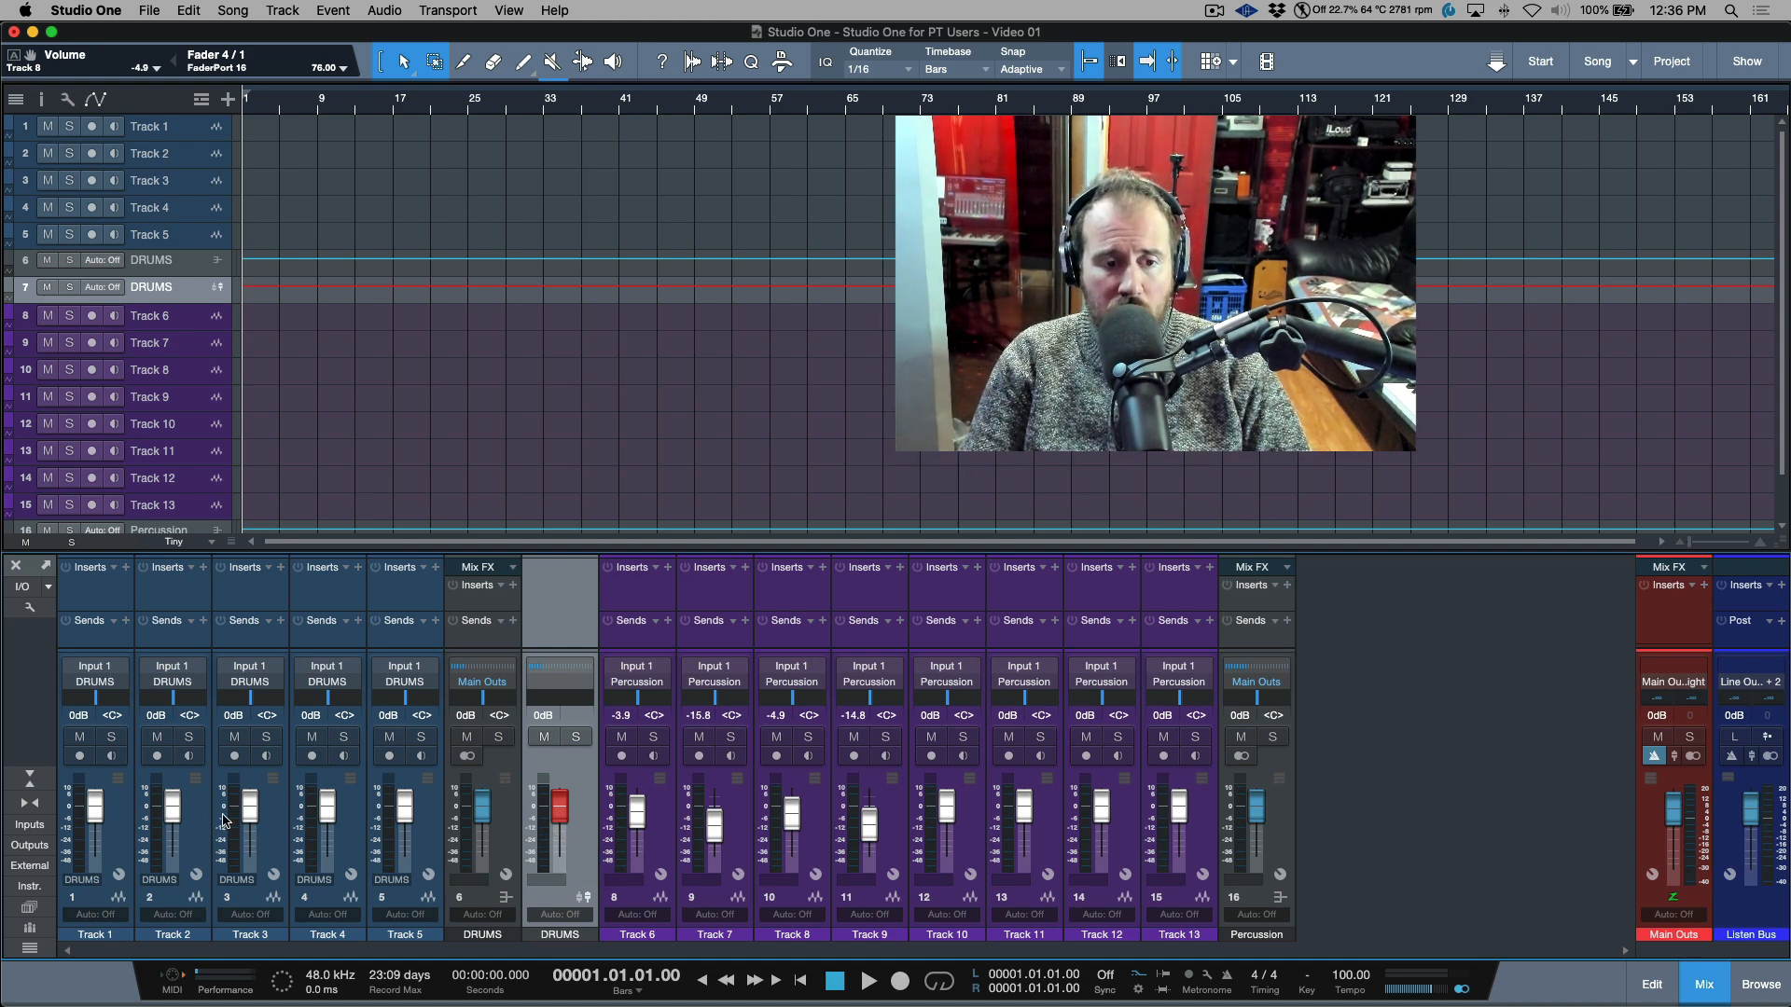
pyautogui.moveTo(557, 822)
pyautogui.mouseDown()
pyautogui.moveTo(558, 844)
pyautogui.moveTo(564, 810)
pyautogui.mouseUp()
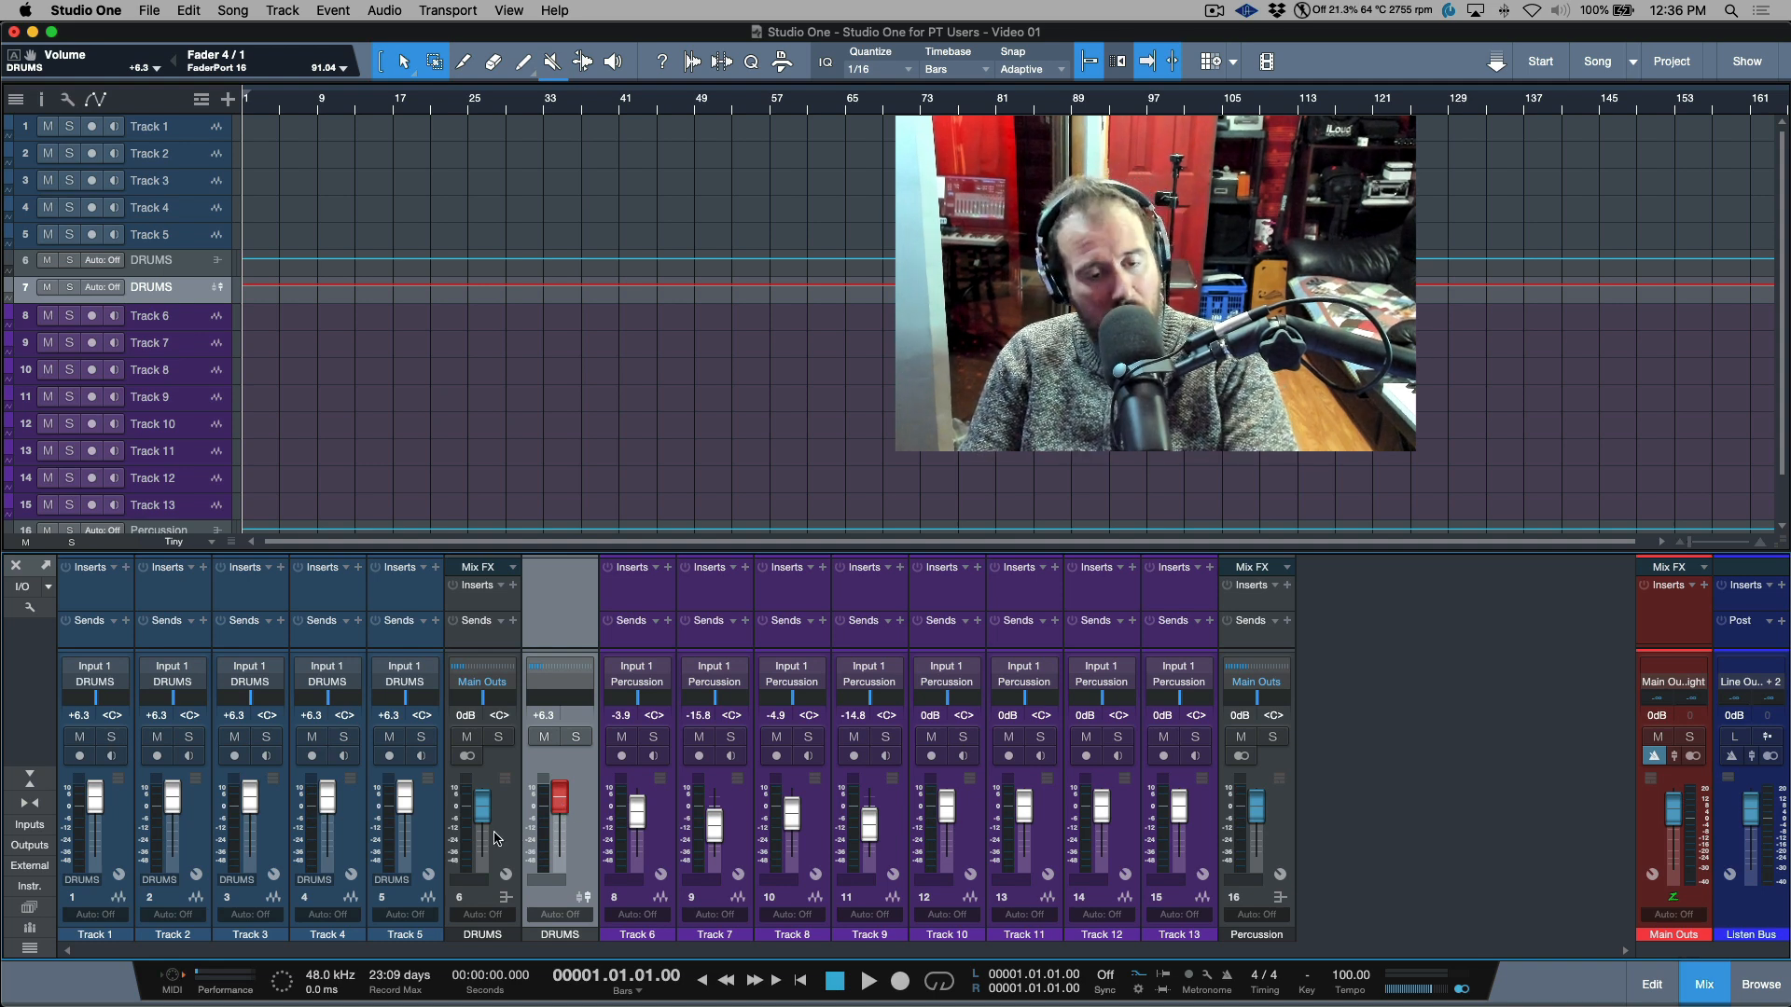
# - Add a VCA channel for Track 6 through Track 13 and name it Perc
pyautogui.click(658, 832)
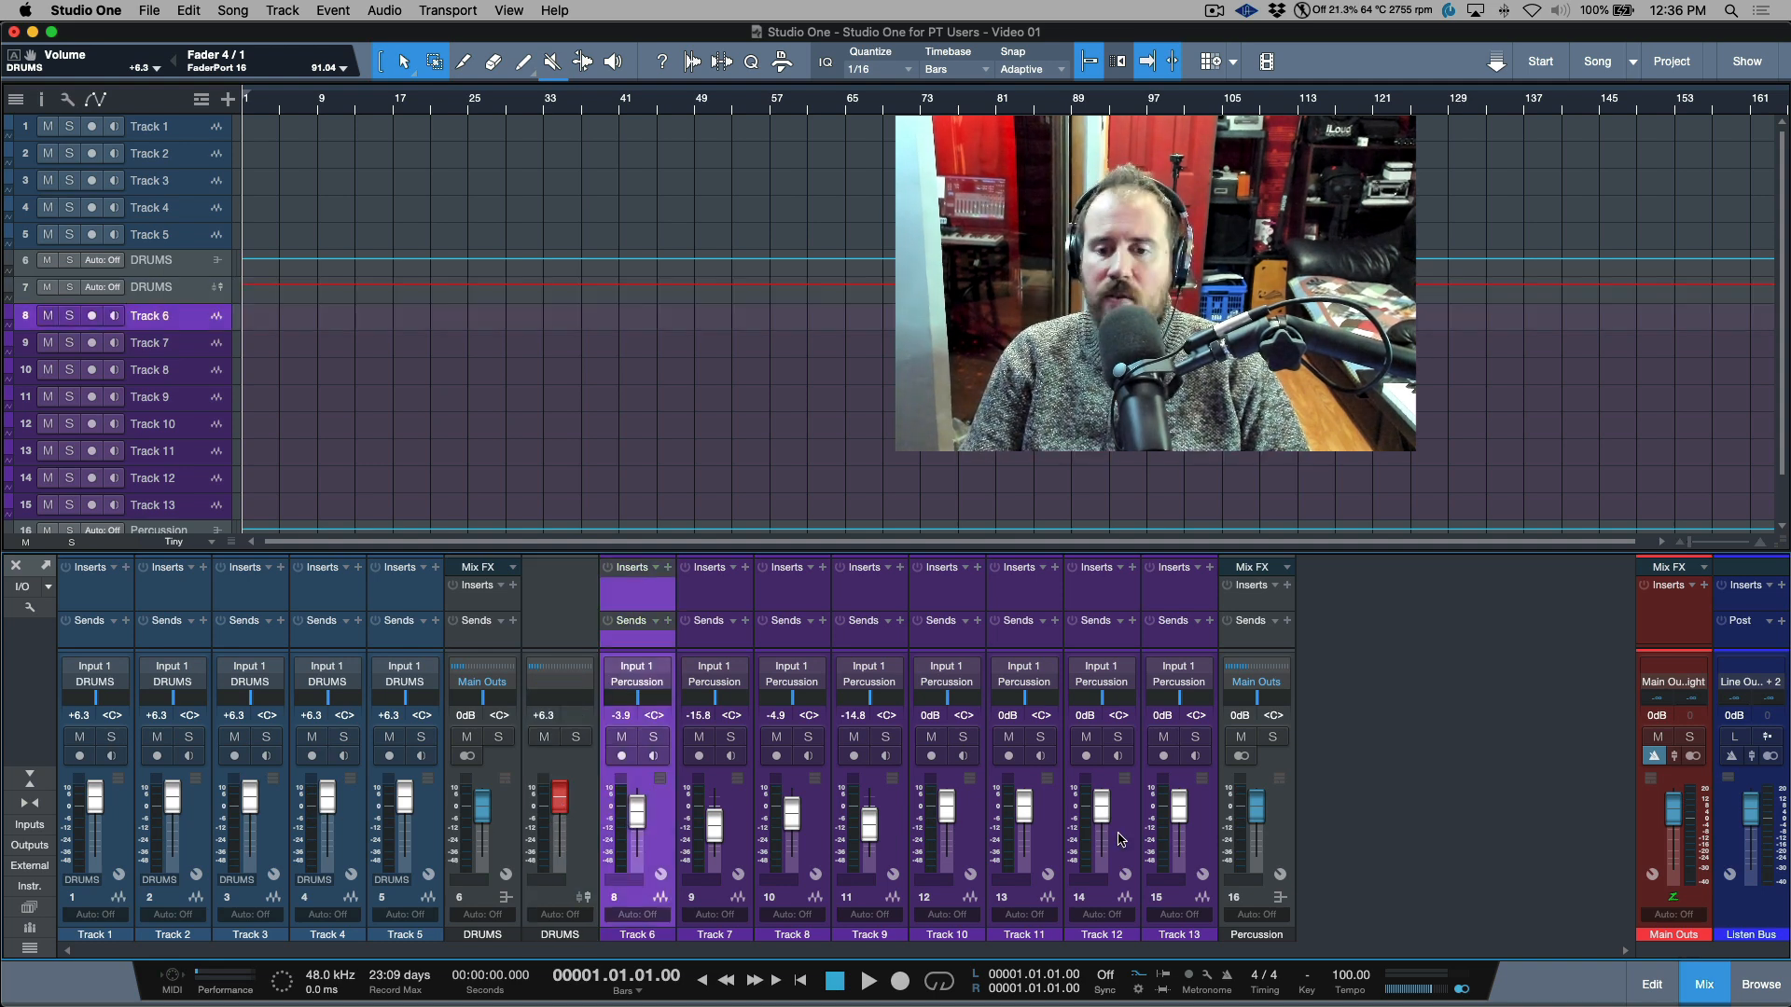
pyautogui.keyDown('shift'); pyautogui.click(1198, 831); pyautogui.keyUp('shift')
pyautogui.hotkey('shift', 'v')
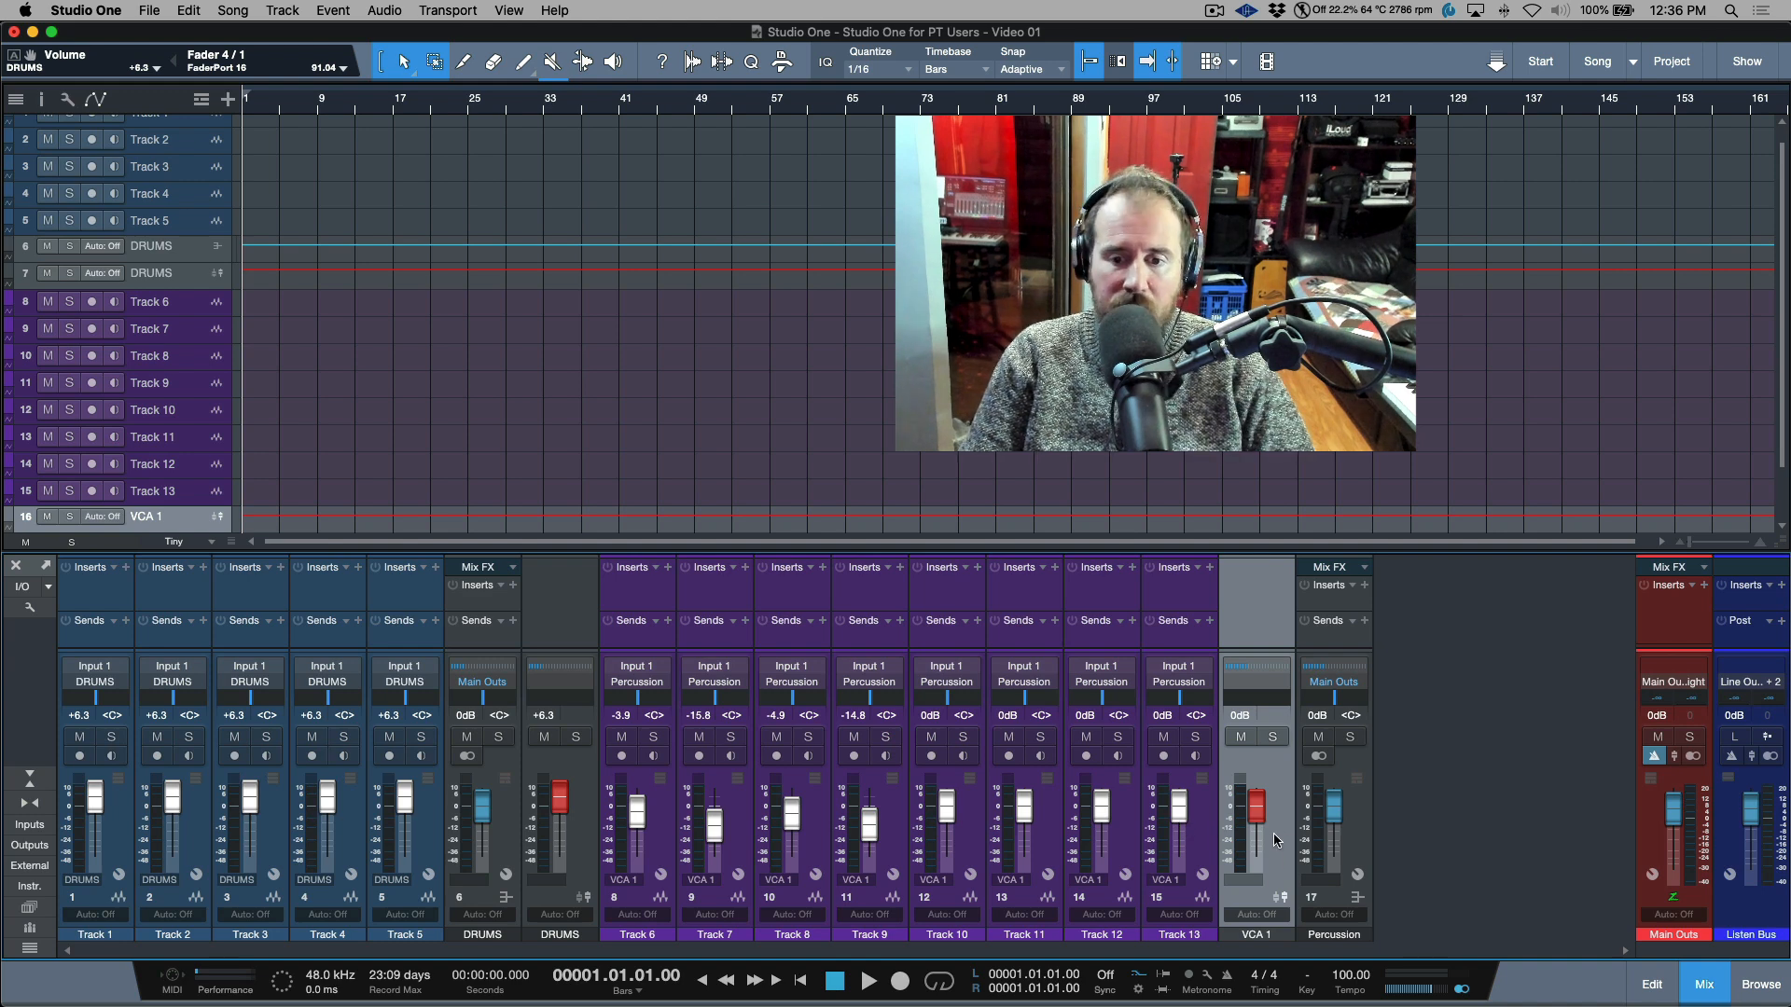
pyautogui.doubleClick(1264, 935)
pyautogui.write('Perc')
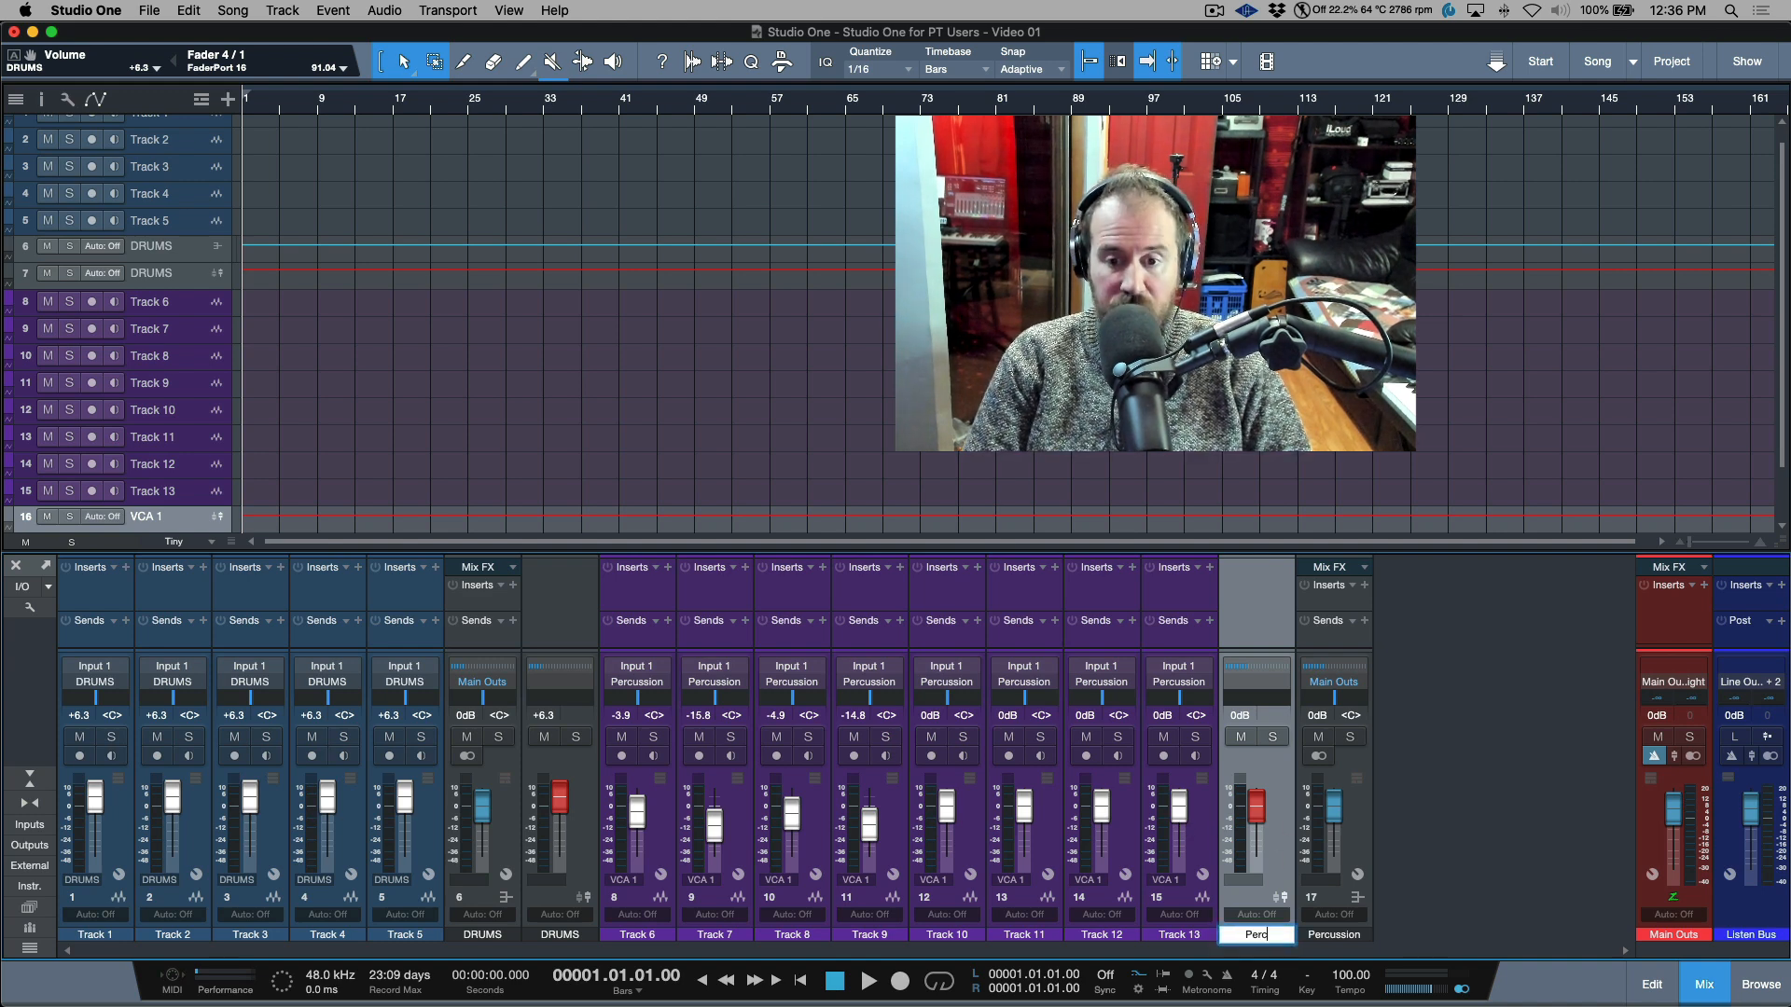
pyautogui.press('Return')
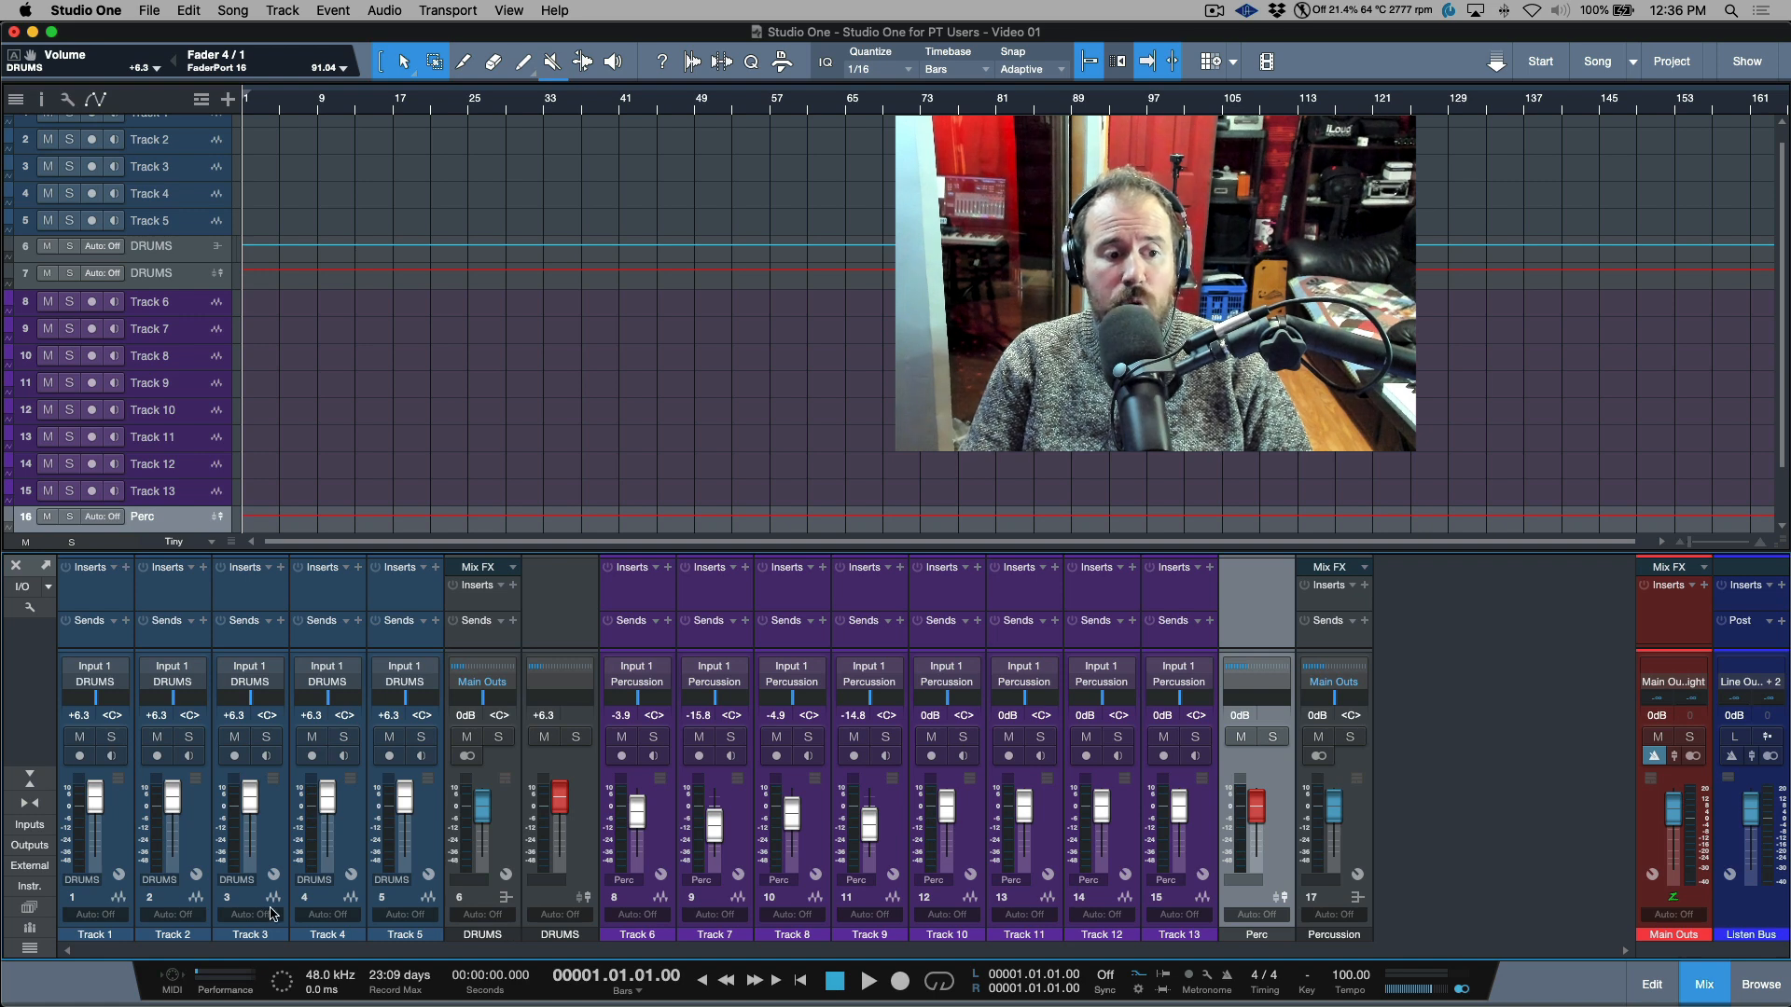
# - Show the console's channel list, filter the channels down to VCAs only, and reset the DRUMS VCA to 0 dB
pyautogui.click(31, 948)
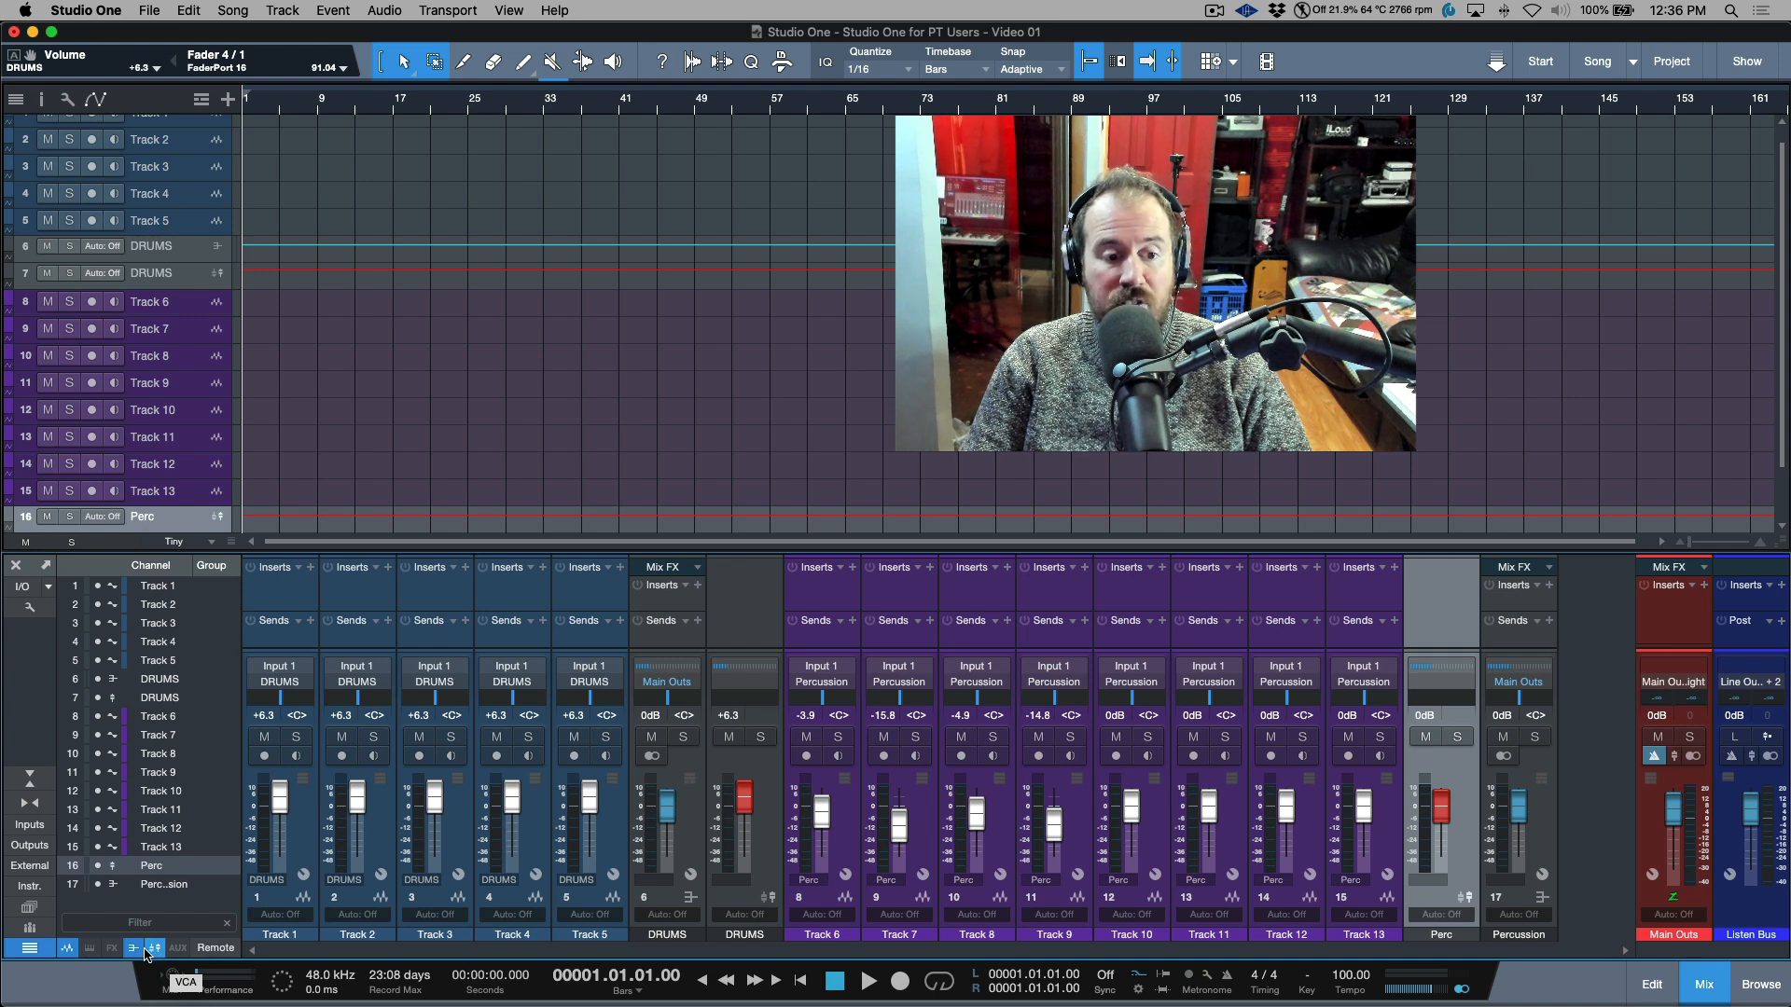
pyautogui.click(67, 947)
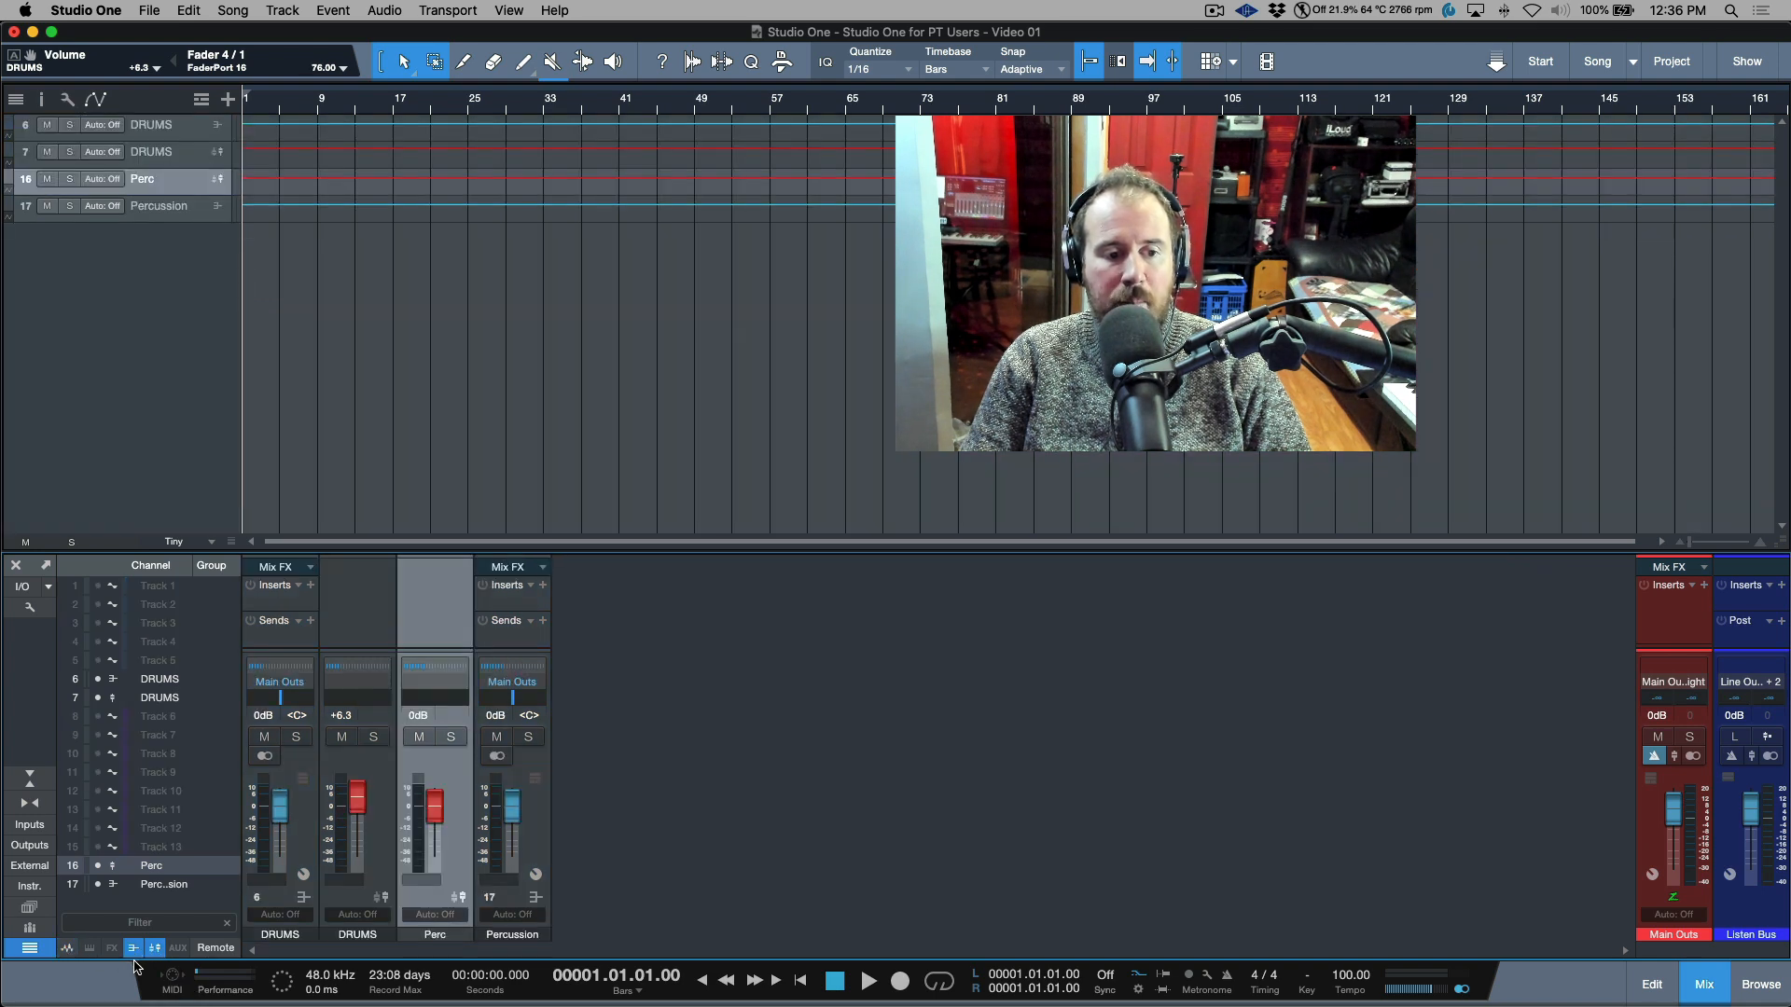
pyautogui.click(133, 947)
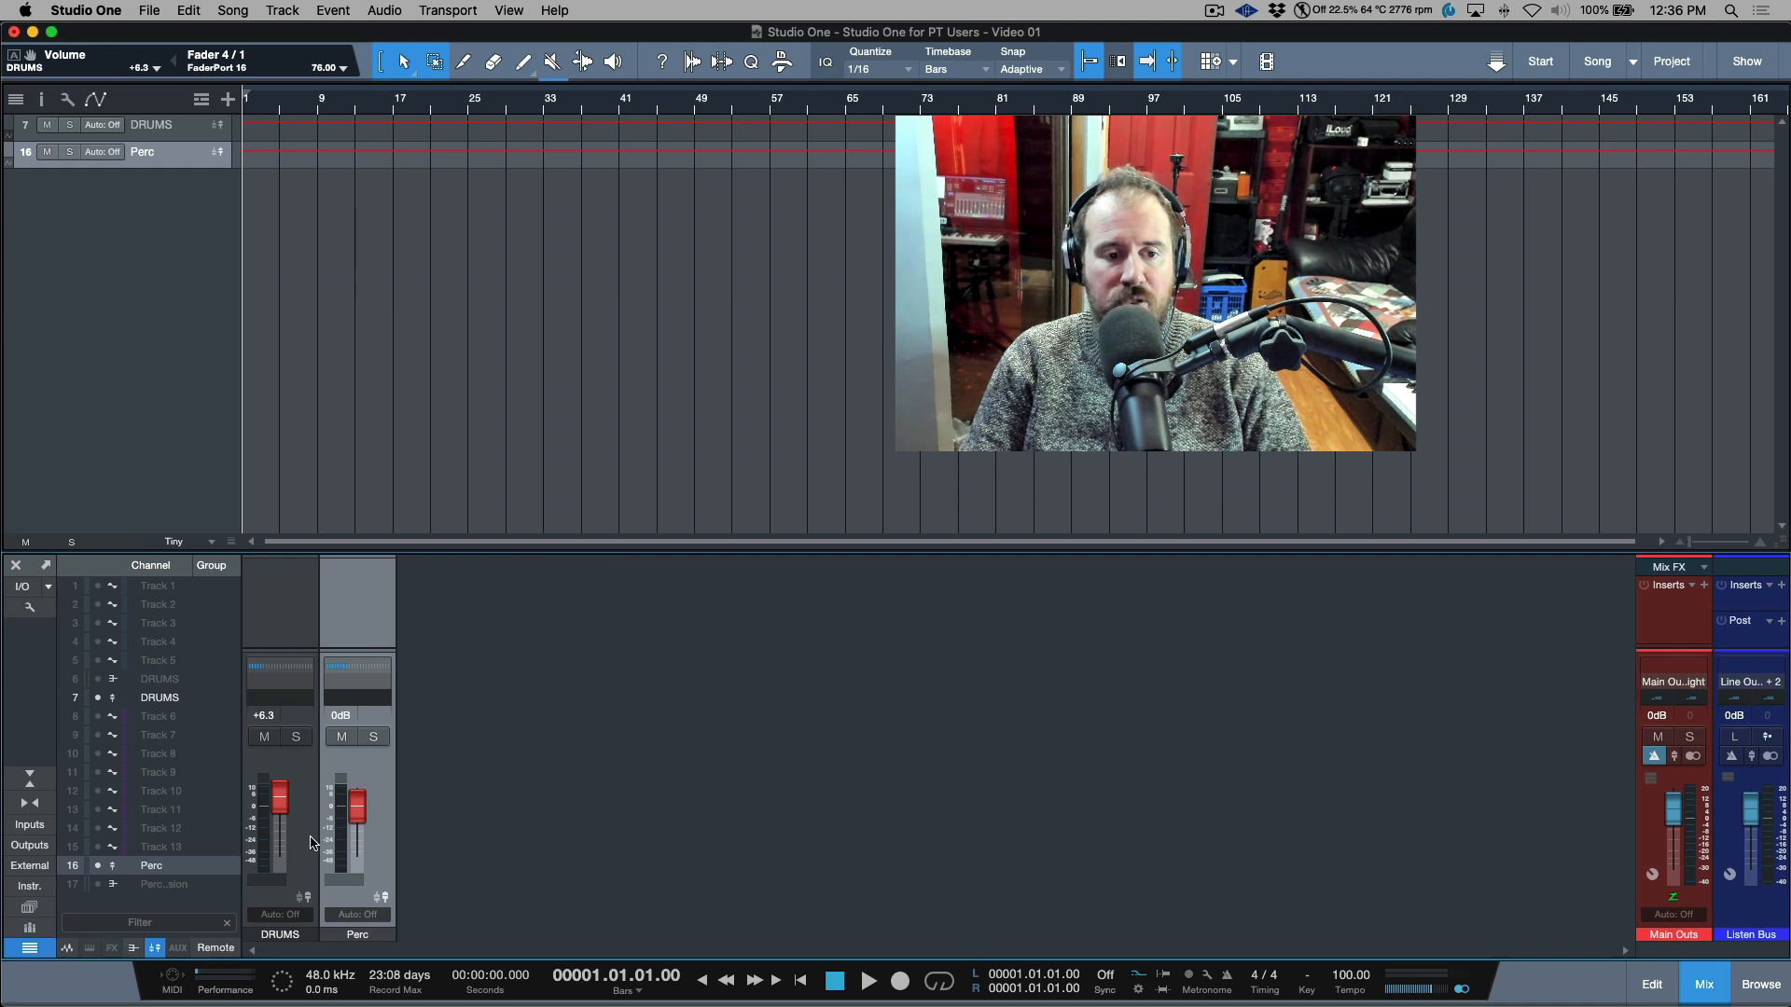
pyautogui.keyDown('alt'); pyautogui.click(281, 811); pyautogui.keyUp('alt')
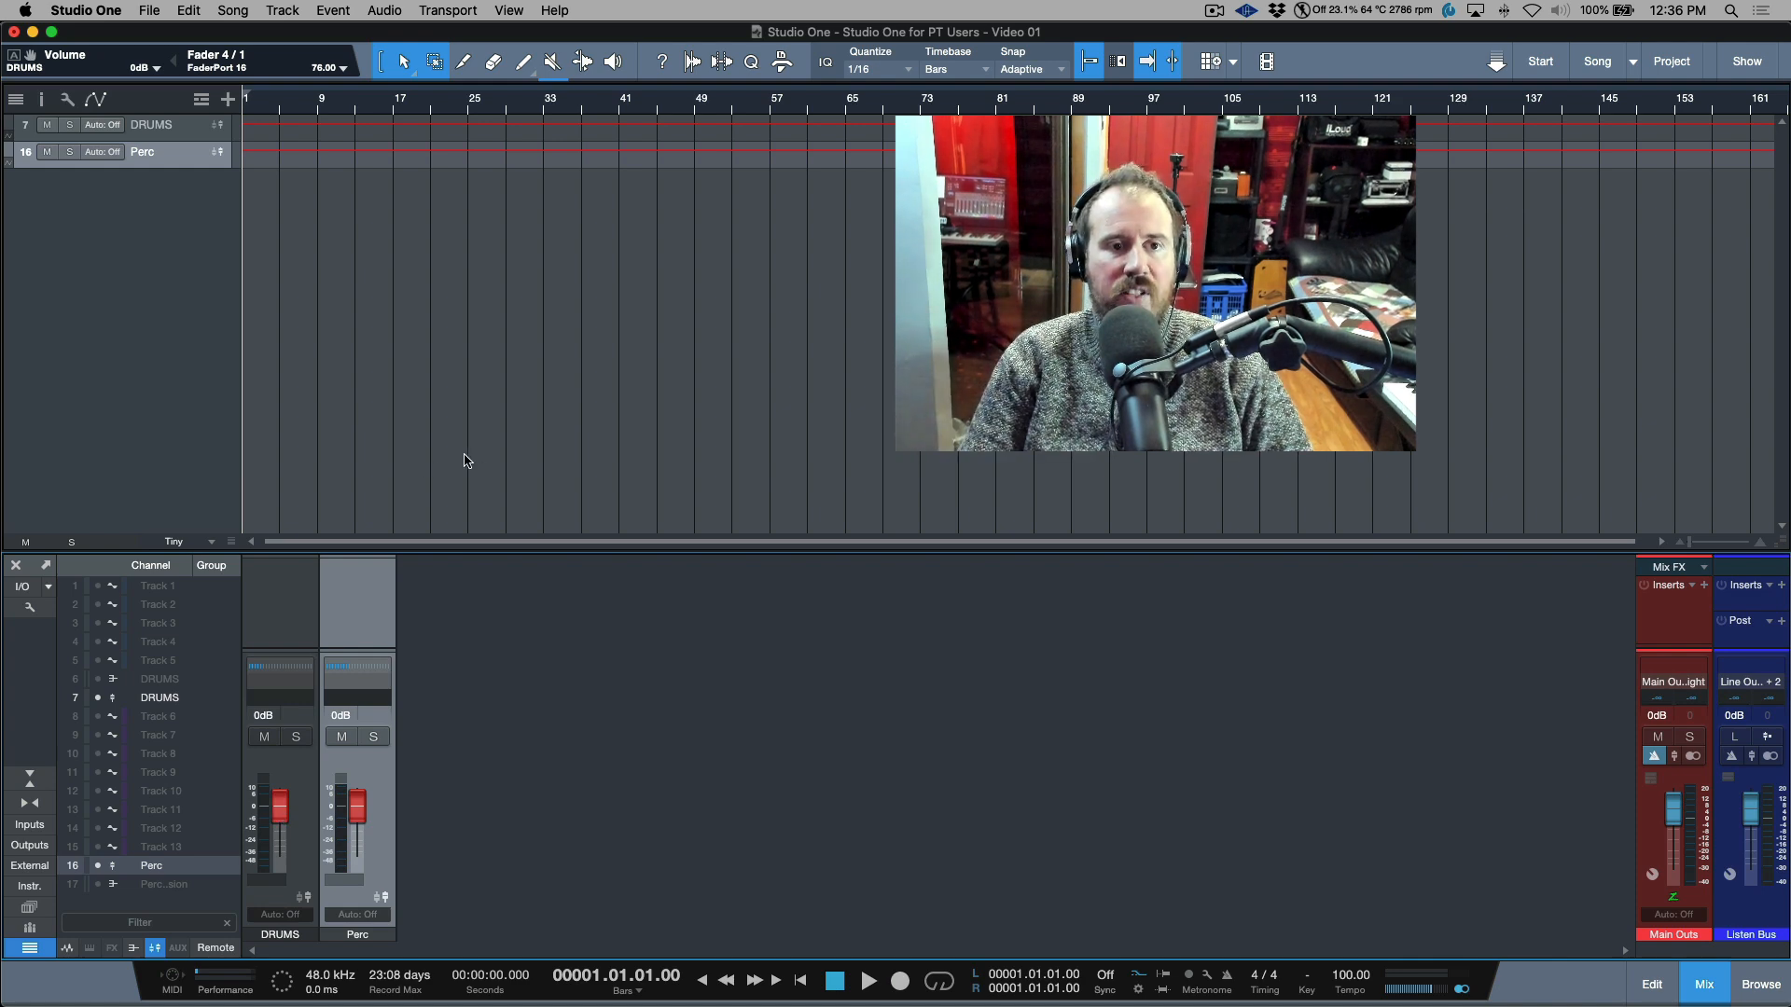
# - Bring the bus and audio channels back into view and remove both the DRUMS and Perc VCA channels
pyautogui.click(133, 949)
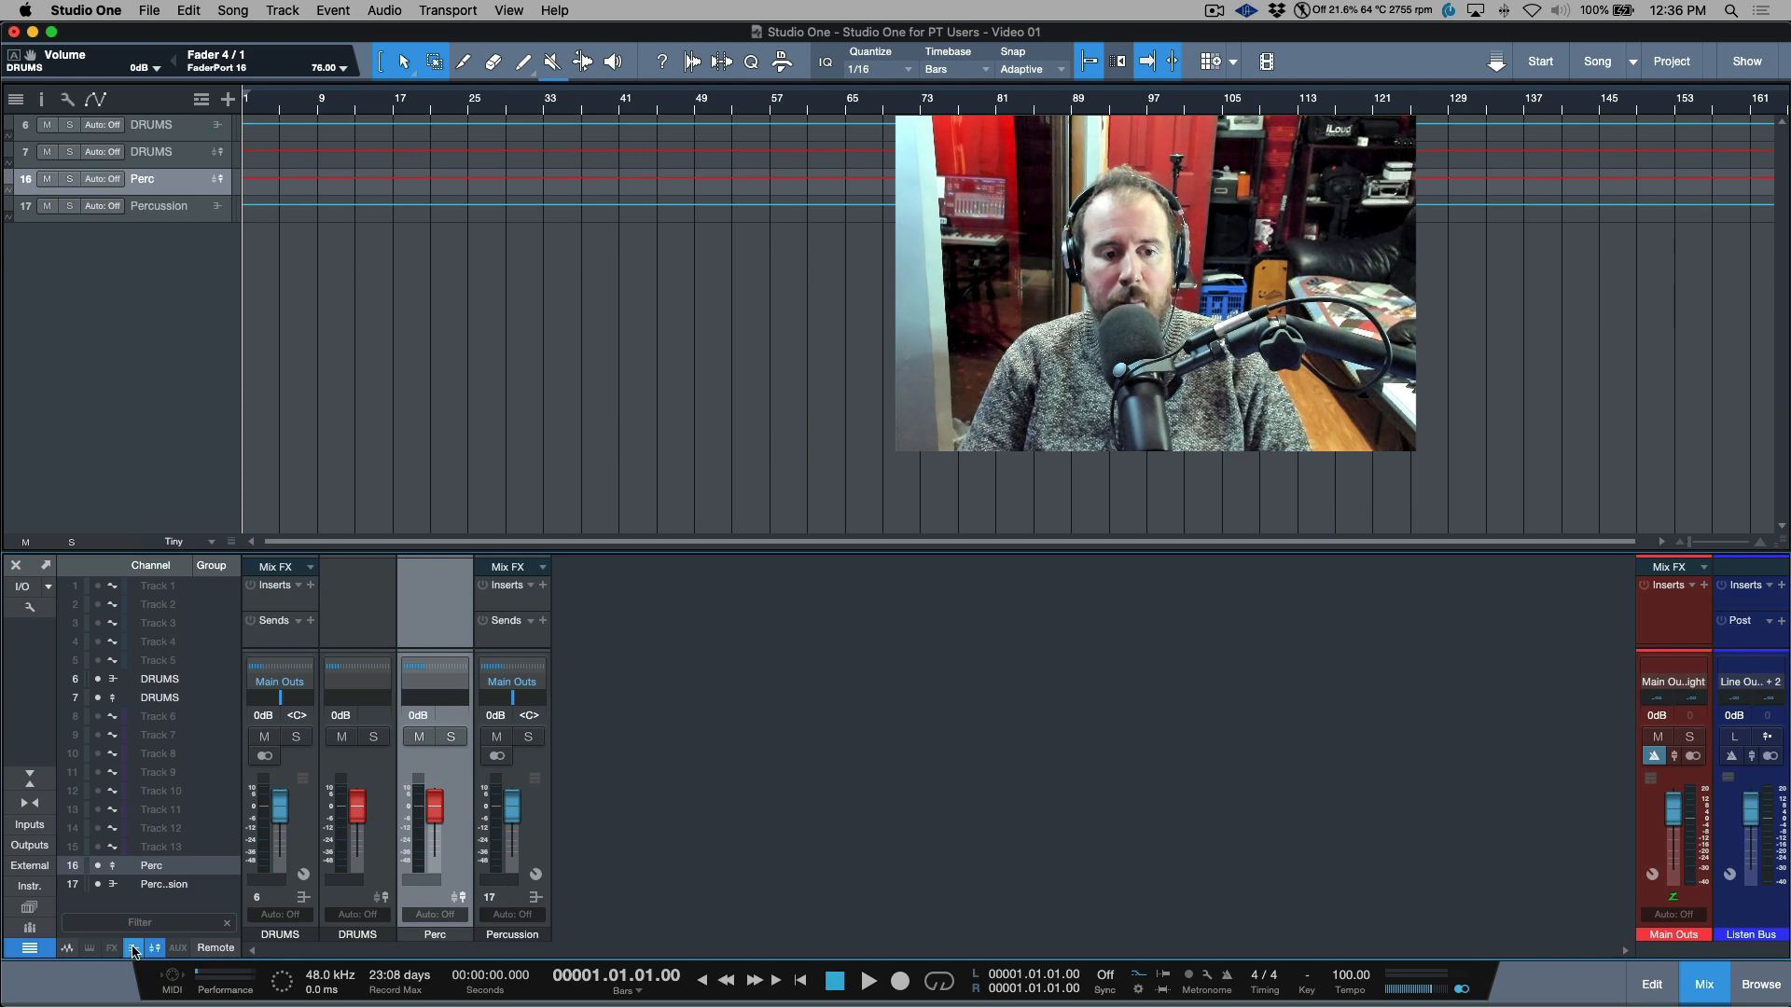
pyautogui.click(67, 947)
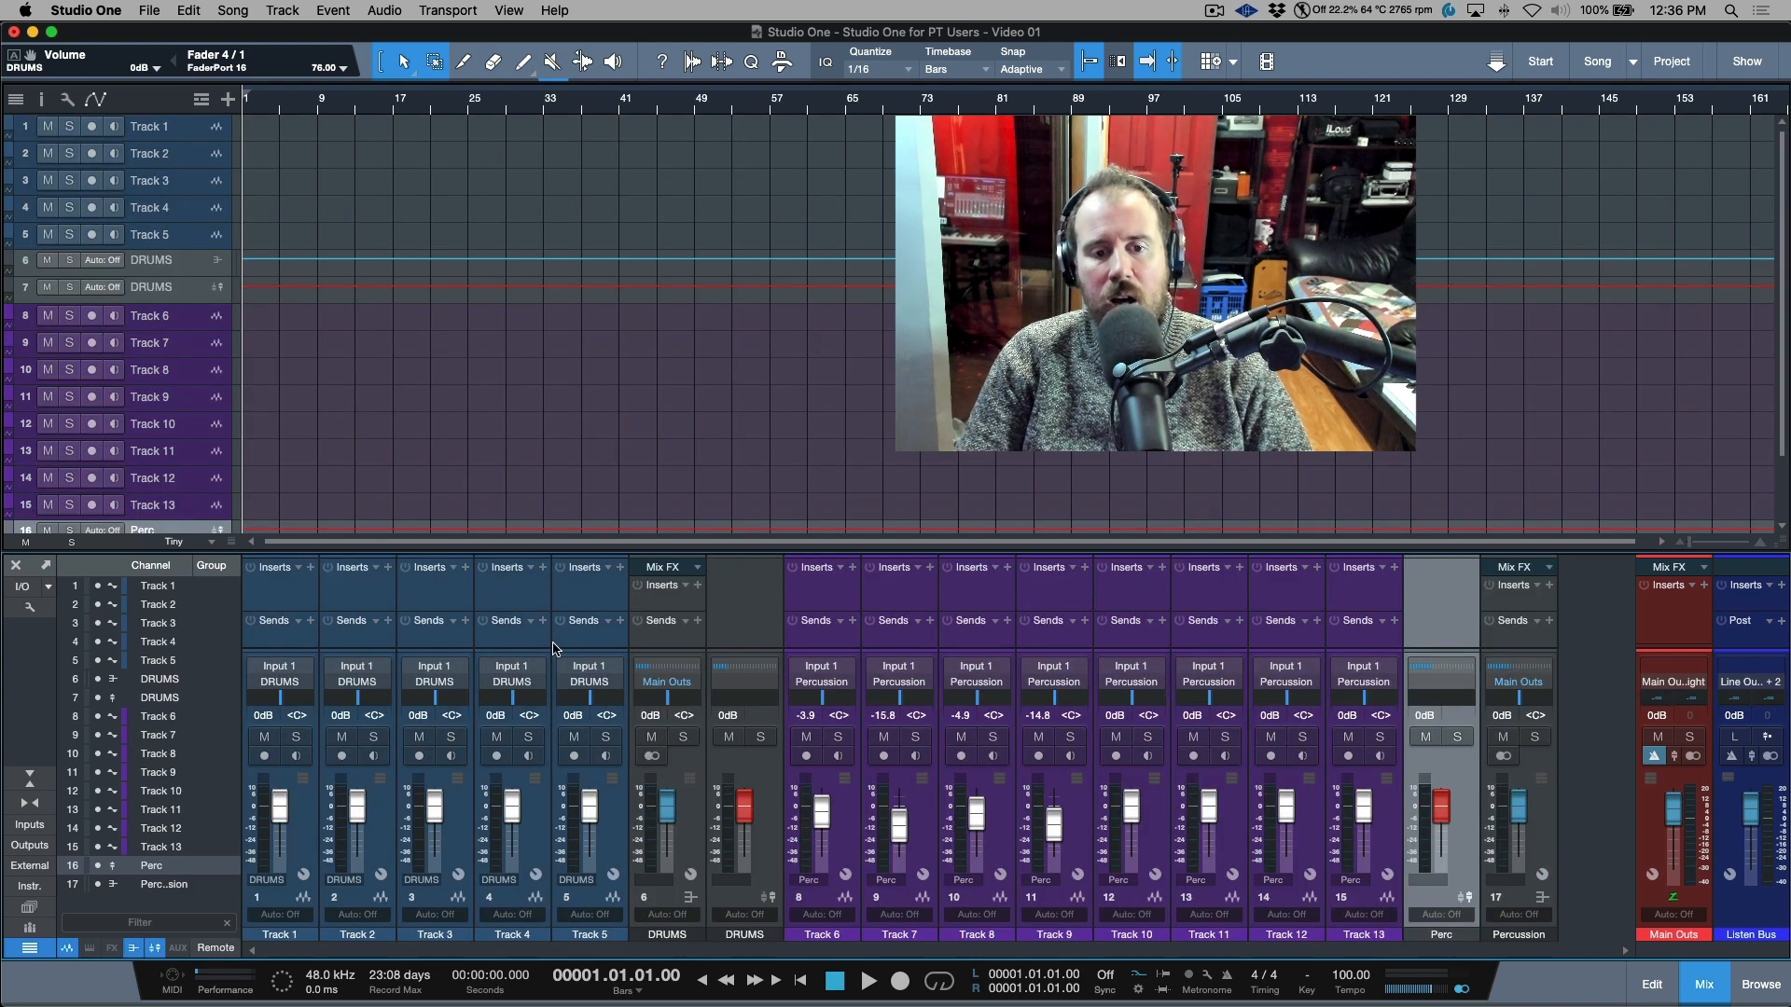
pyautogui.click(772, 841)
pyautogui.click(1466, 824)
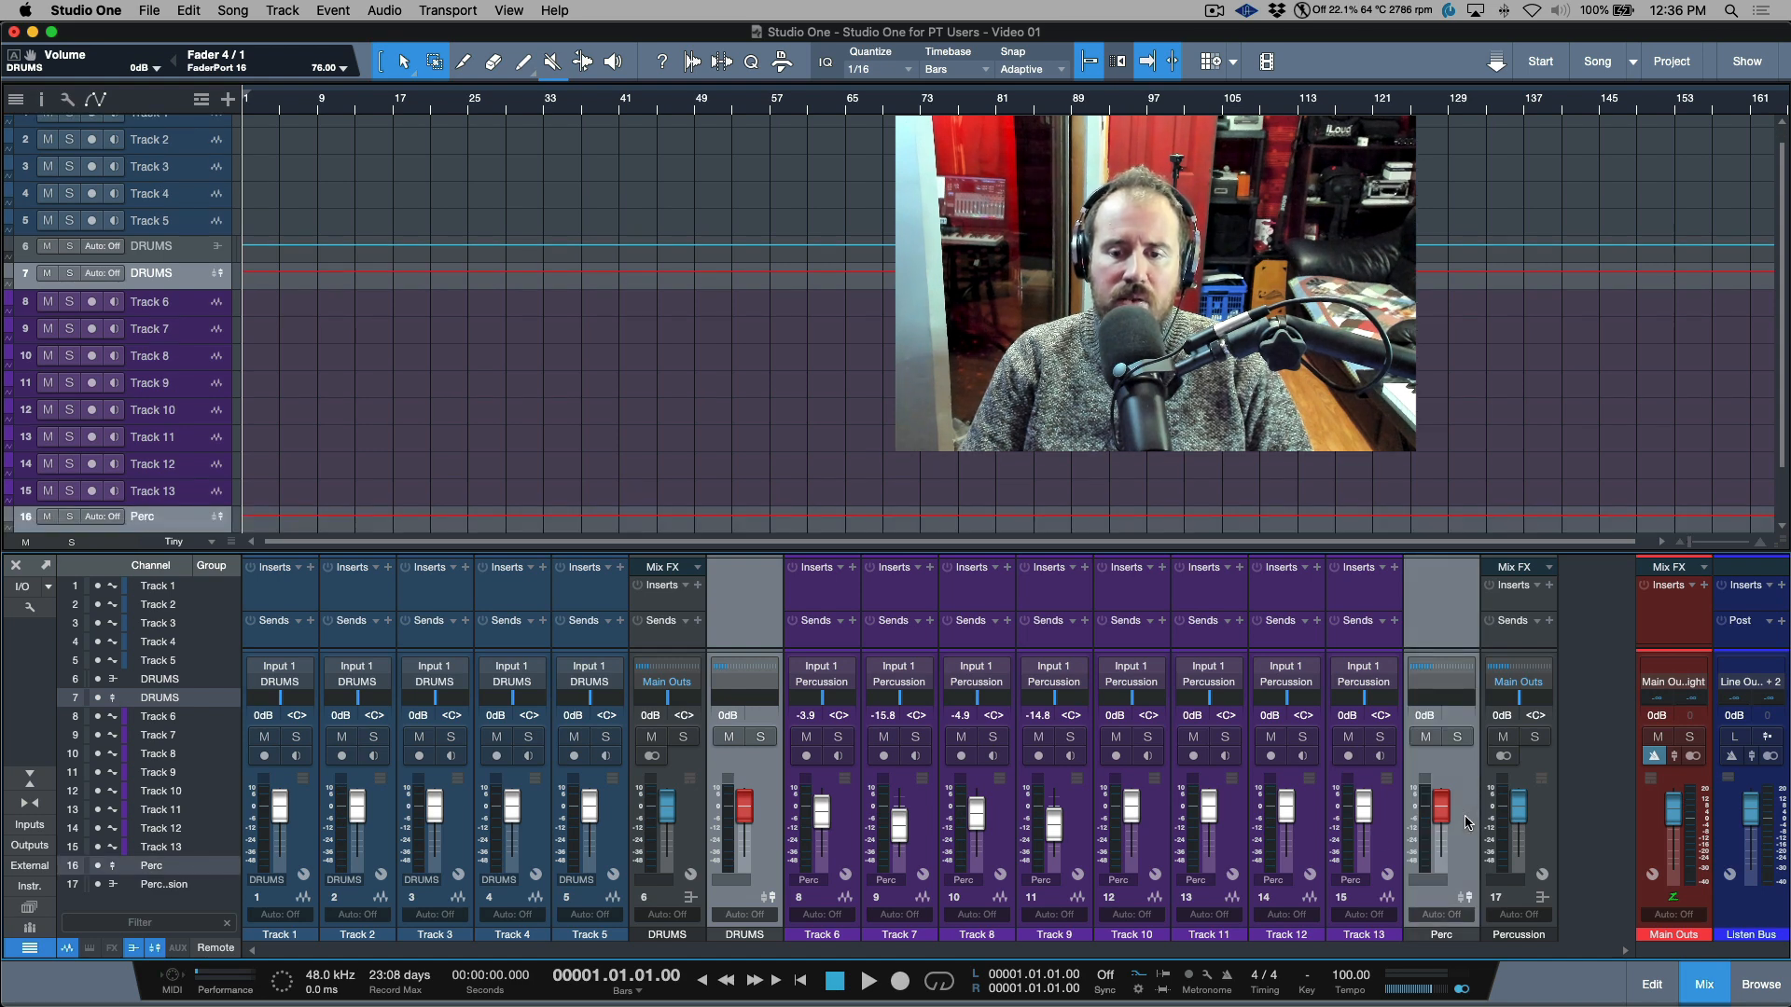
pyautogui.rightClick(1467, 823)
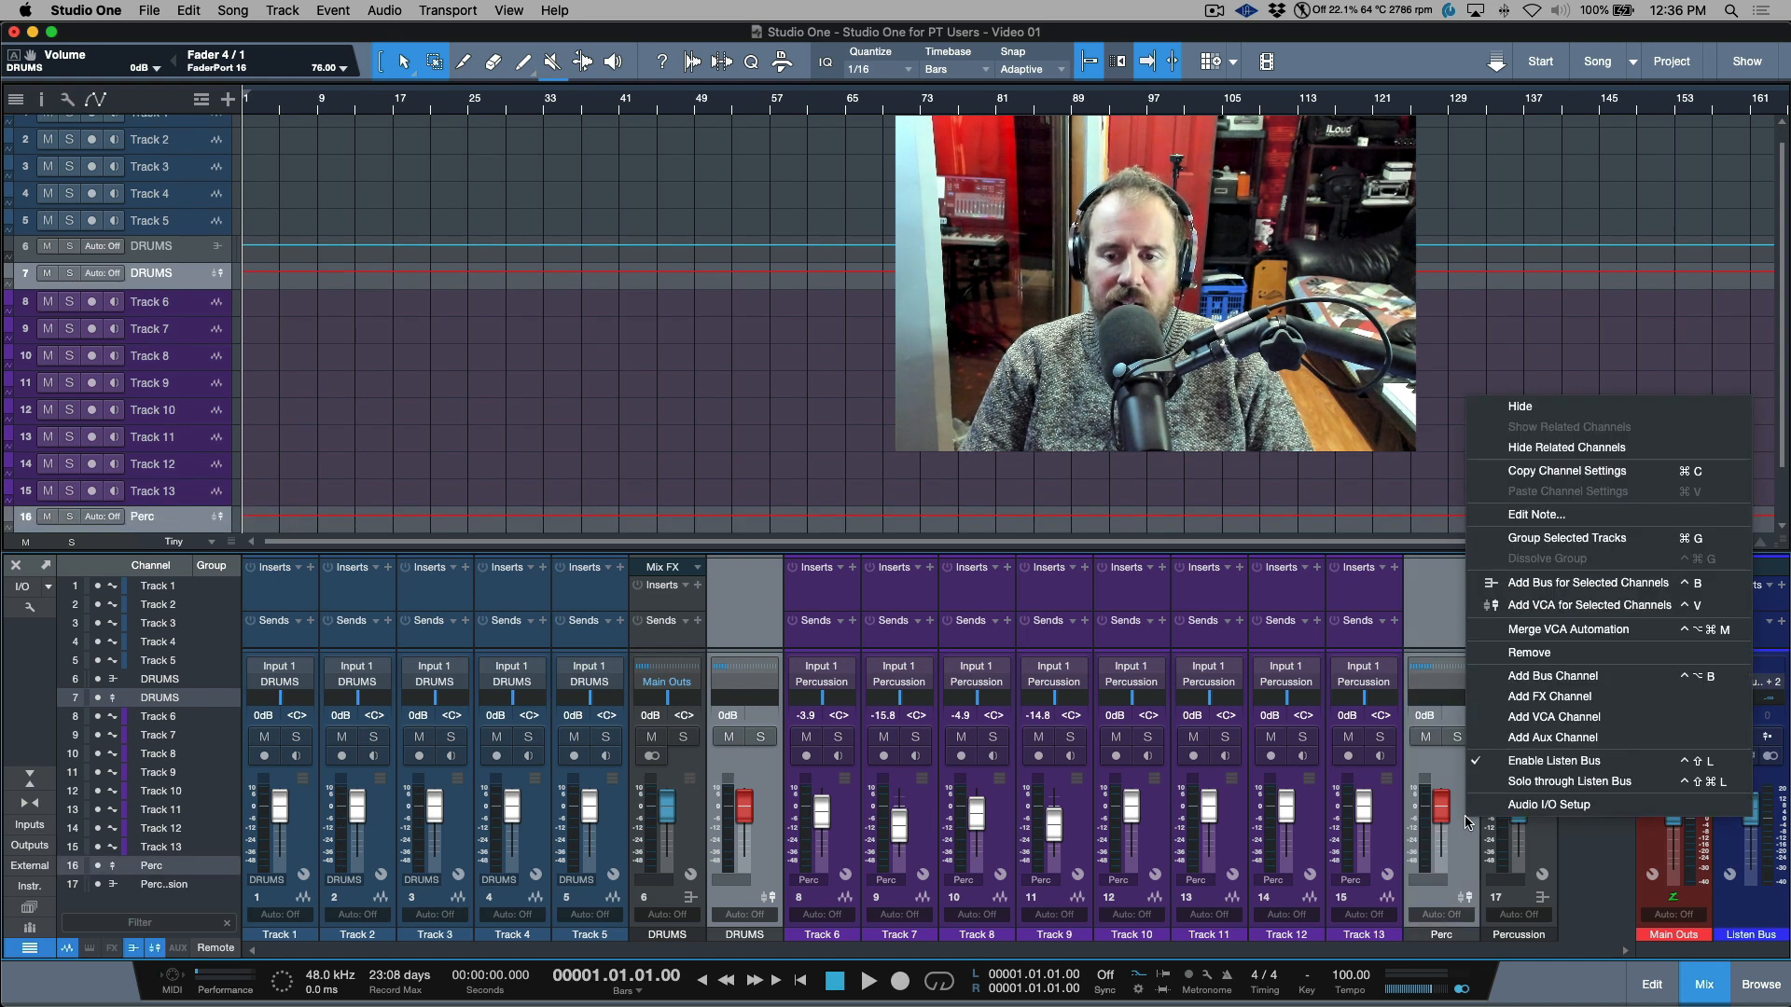
pyautogui.click(1527, 653)
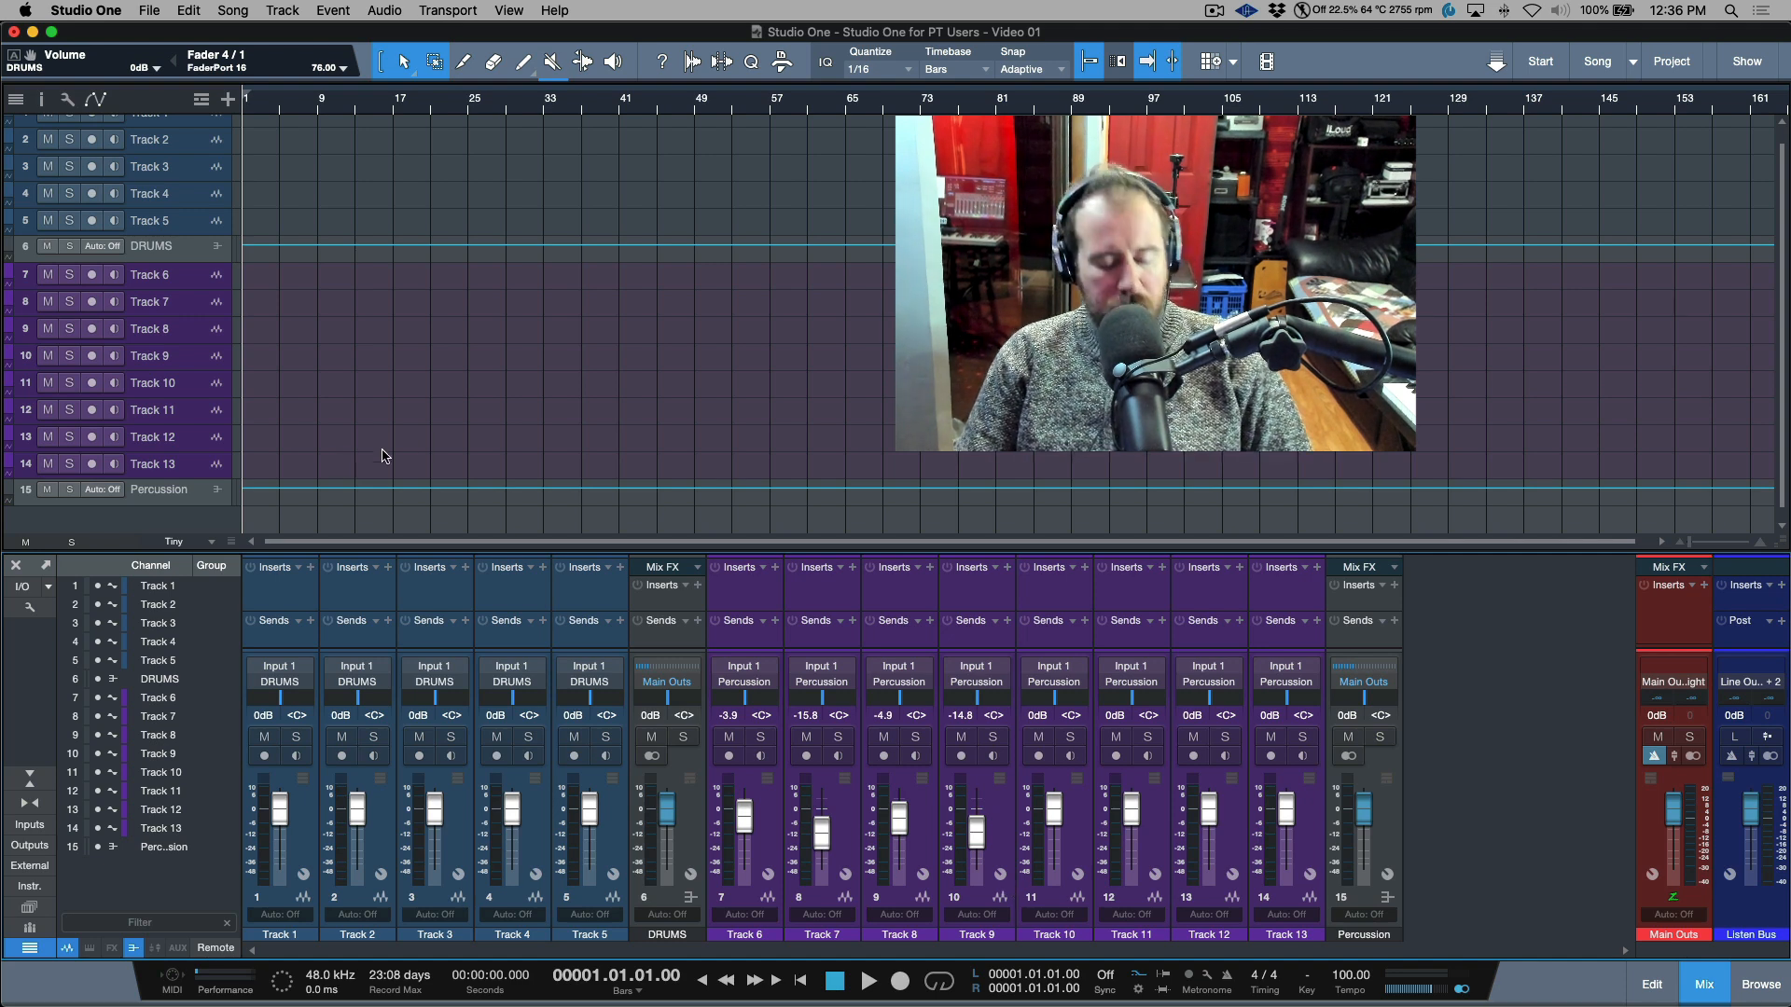
# - Hide the console, show it again, and point out the DRUMS bus by selecting it
pyautogui.hotkey('alt', 'z')
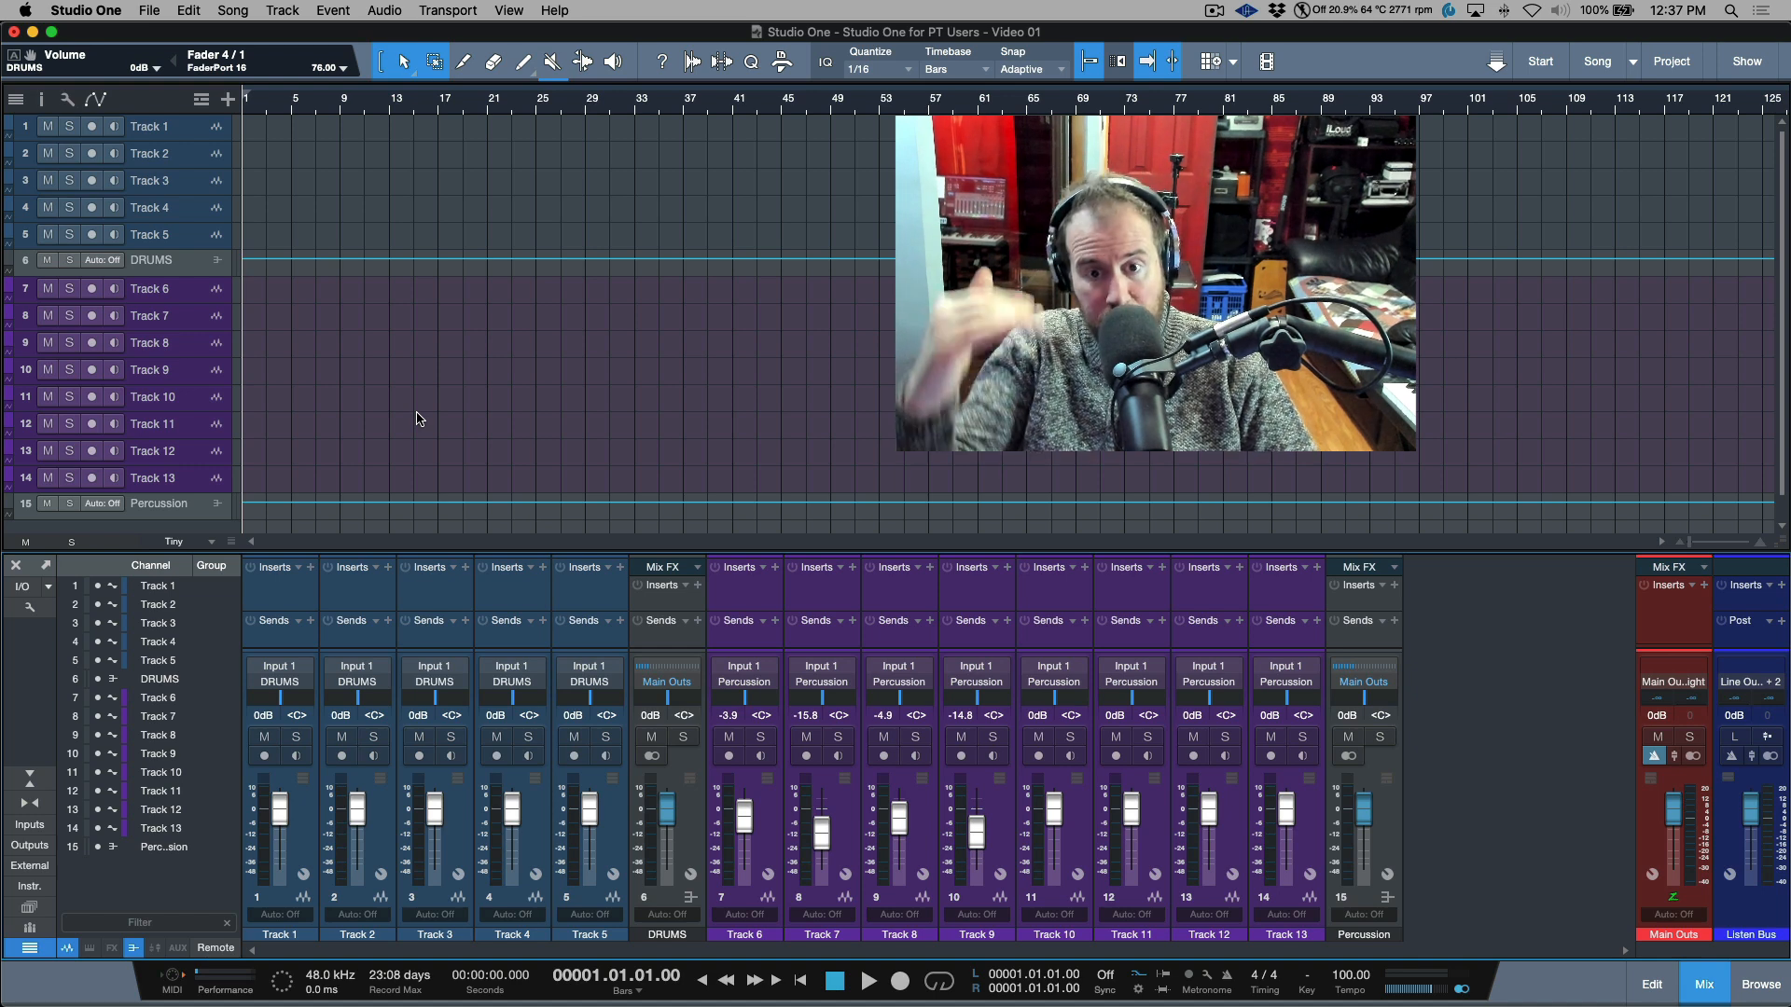
pyautogui.press('F3')
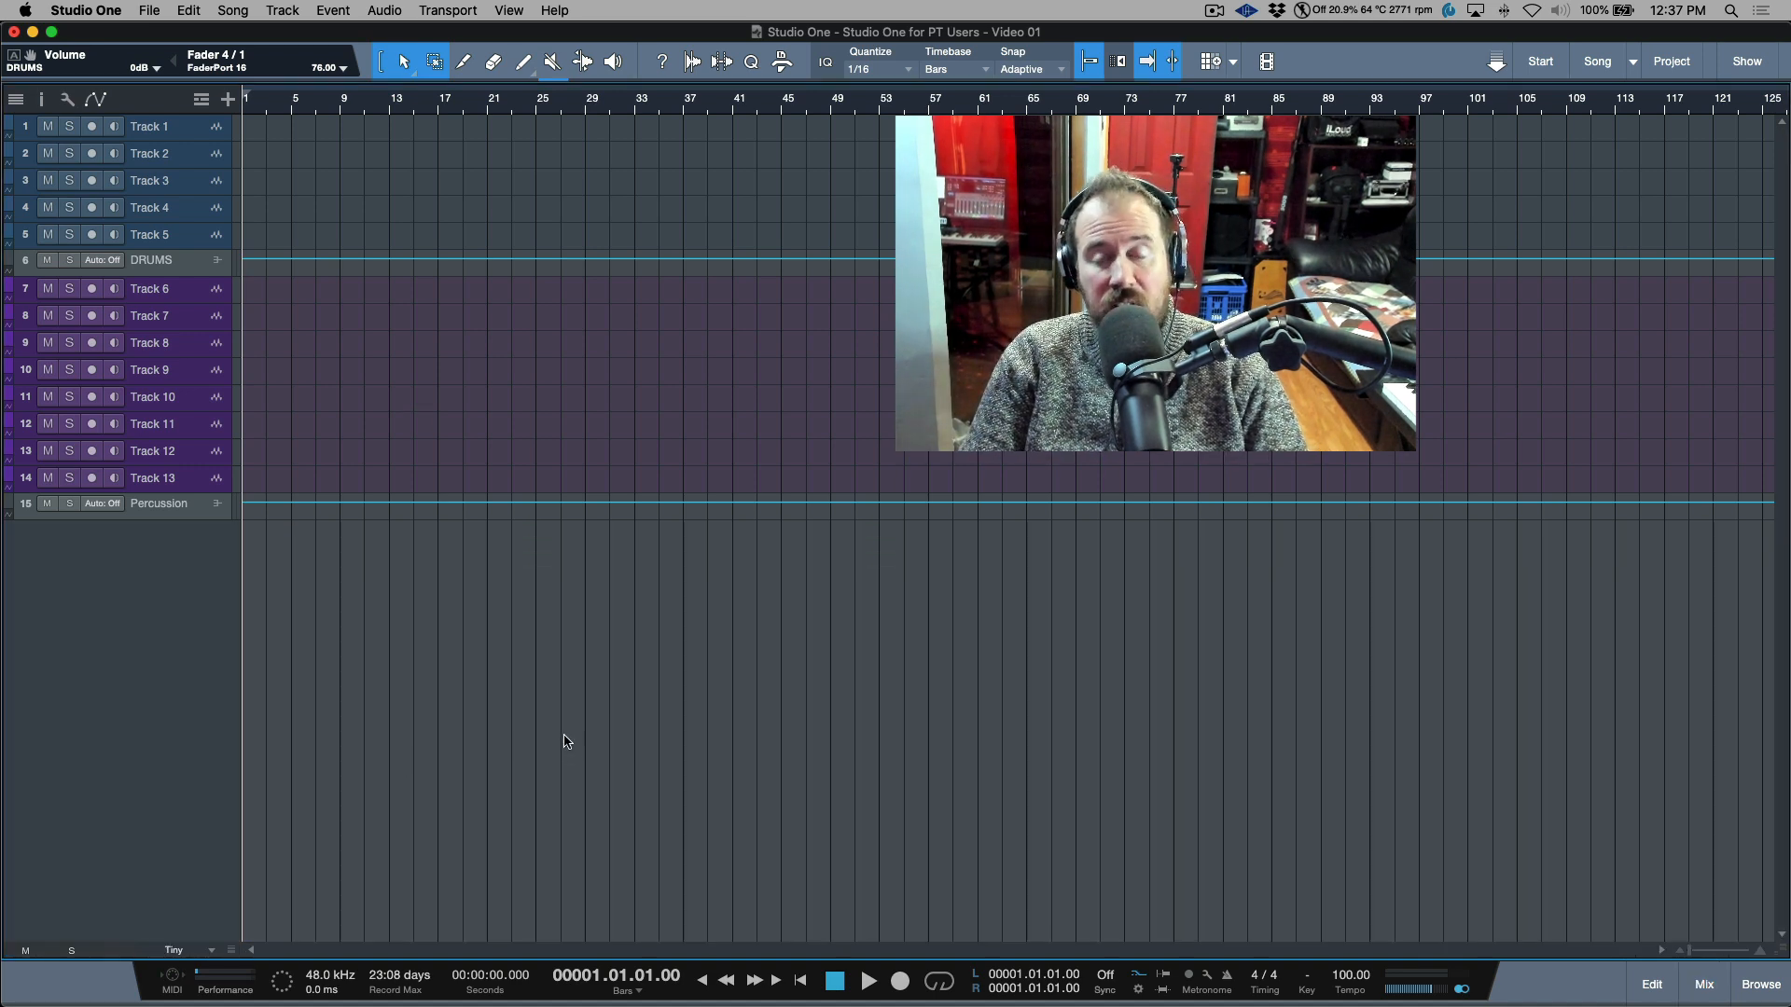
pyautogui.press('F3')
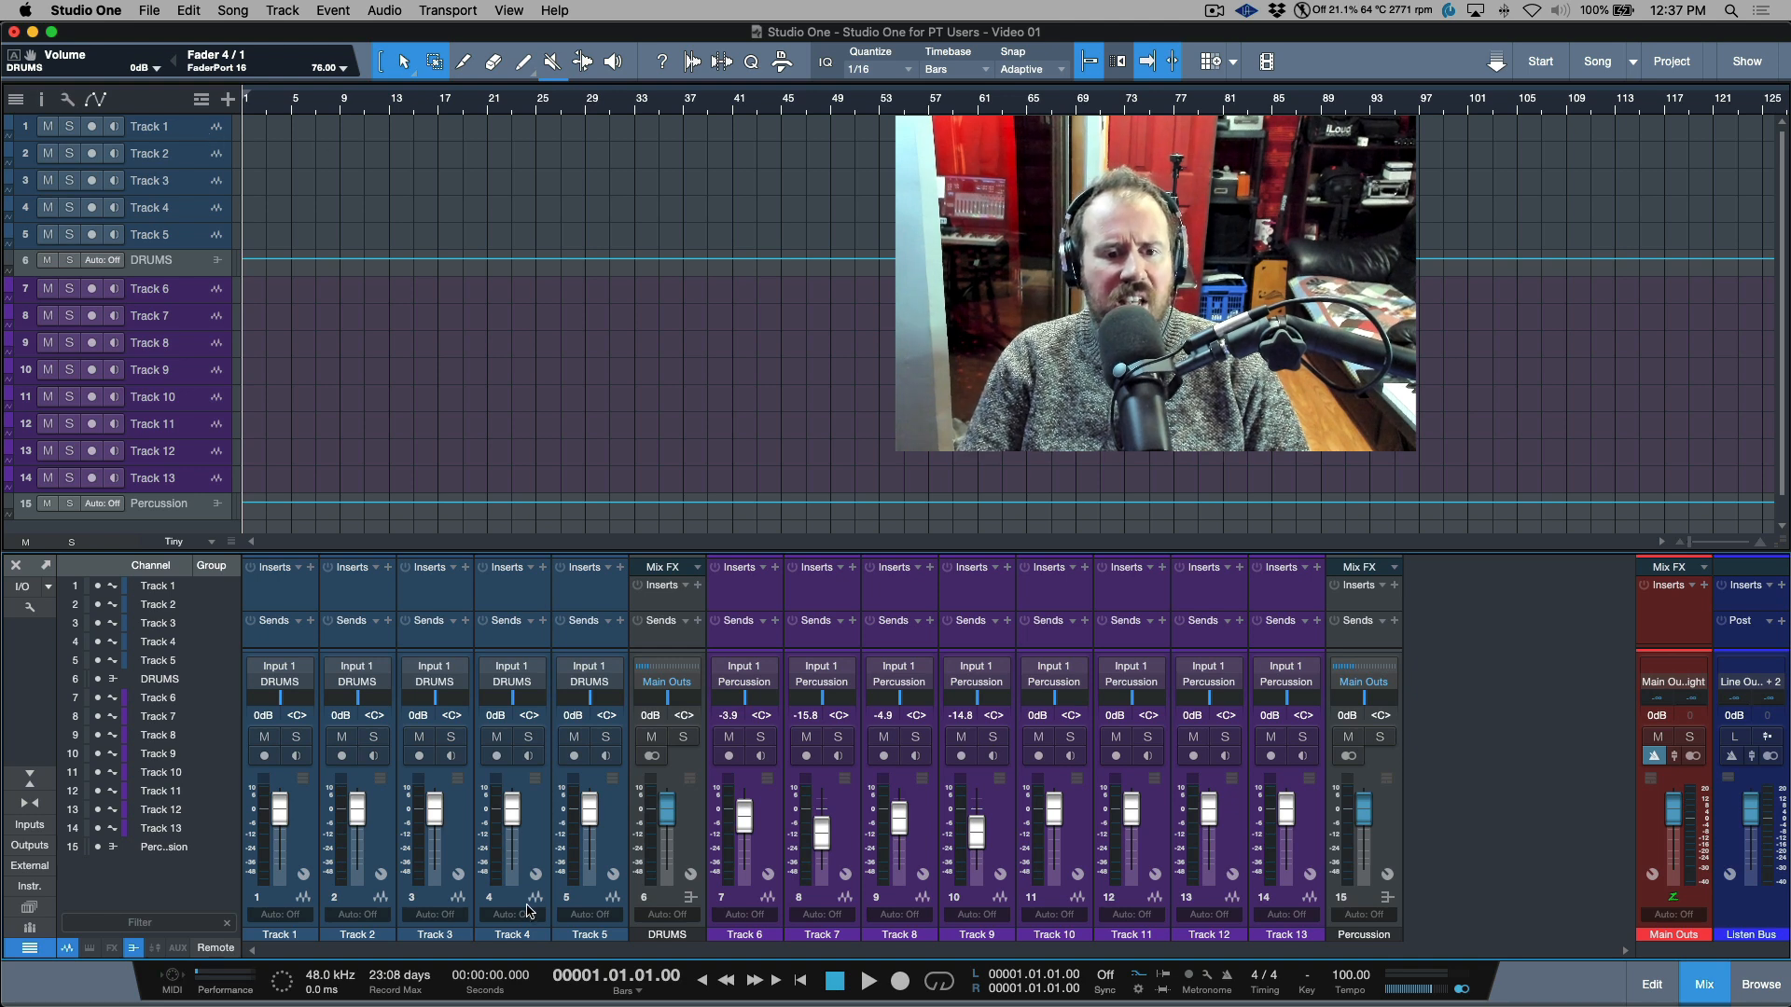
pyautogui.click(695, 834)
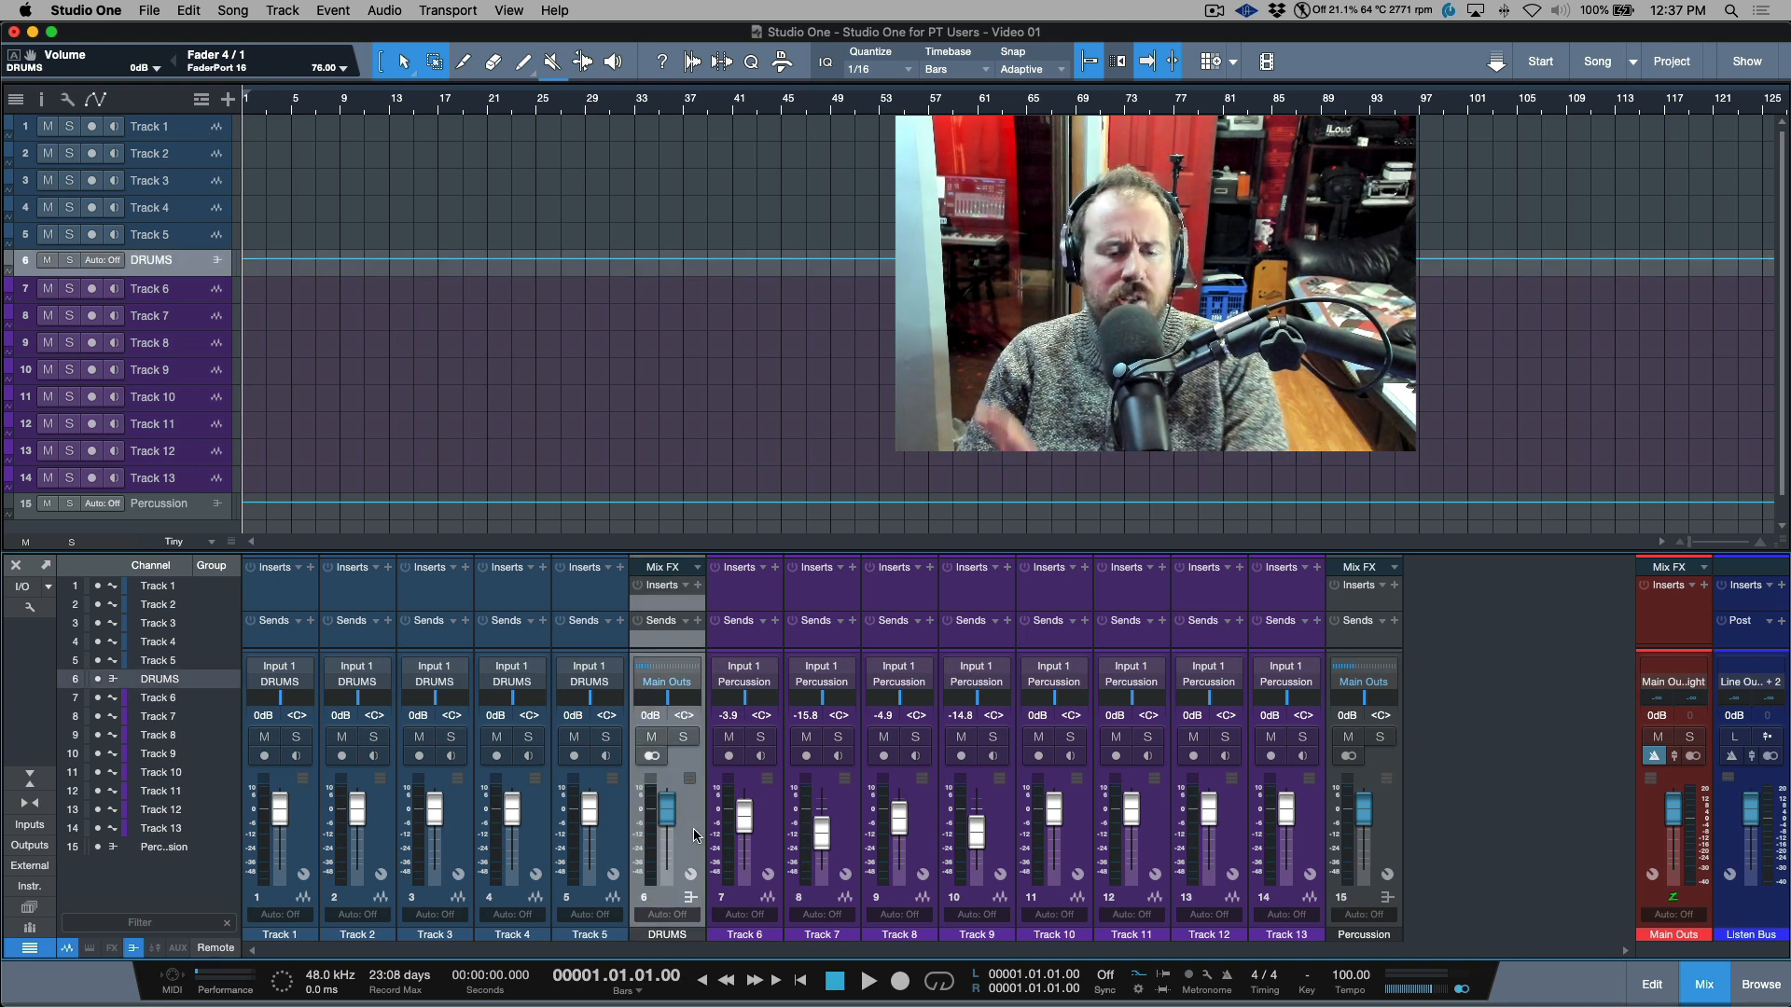
# - Pack Track 1 through Track 5 into a folder, make its row taller, and unfold and collapse it once
pyautogui.click(616, 844)
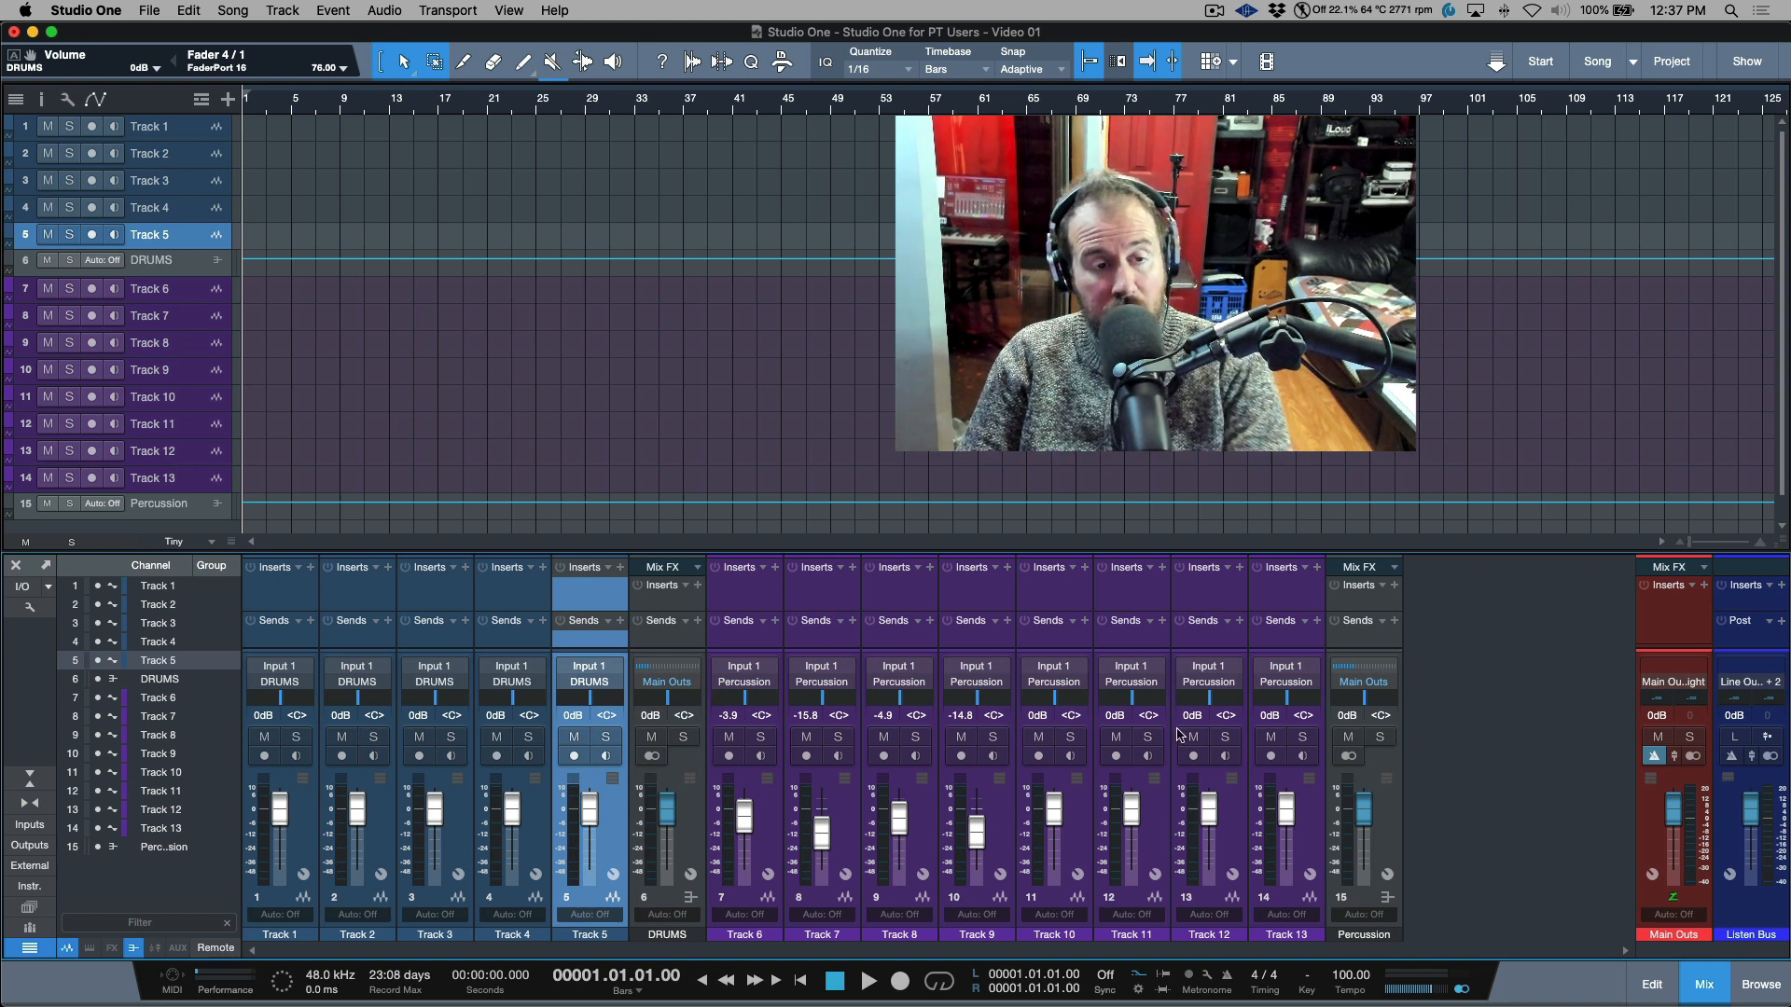
pyautogui.keyDown('shift'); pyautogui.click(184, 132); pyautogui.keyUp('shift')
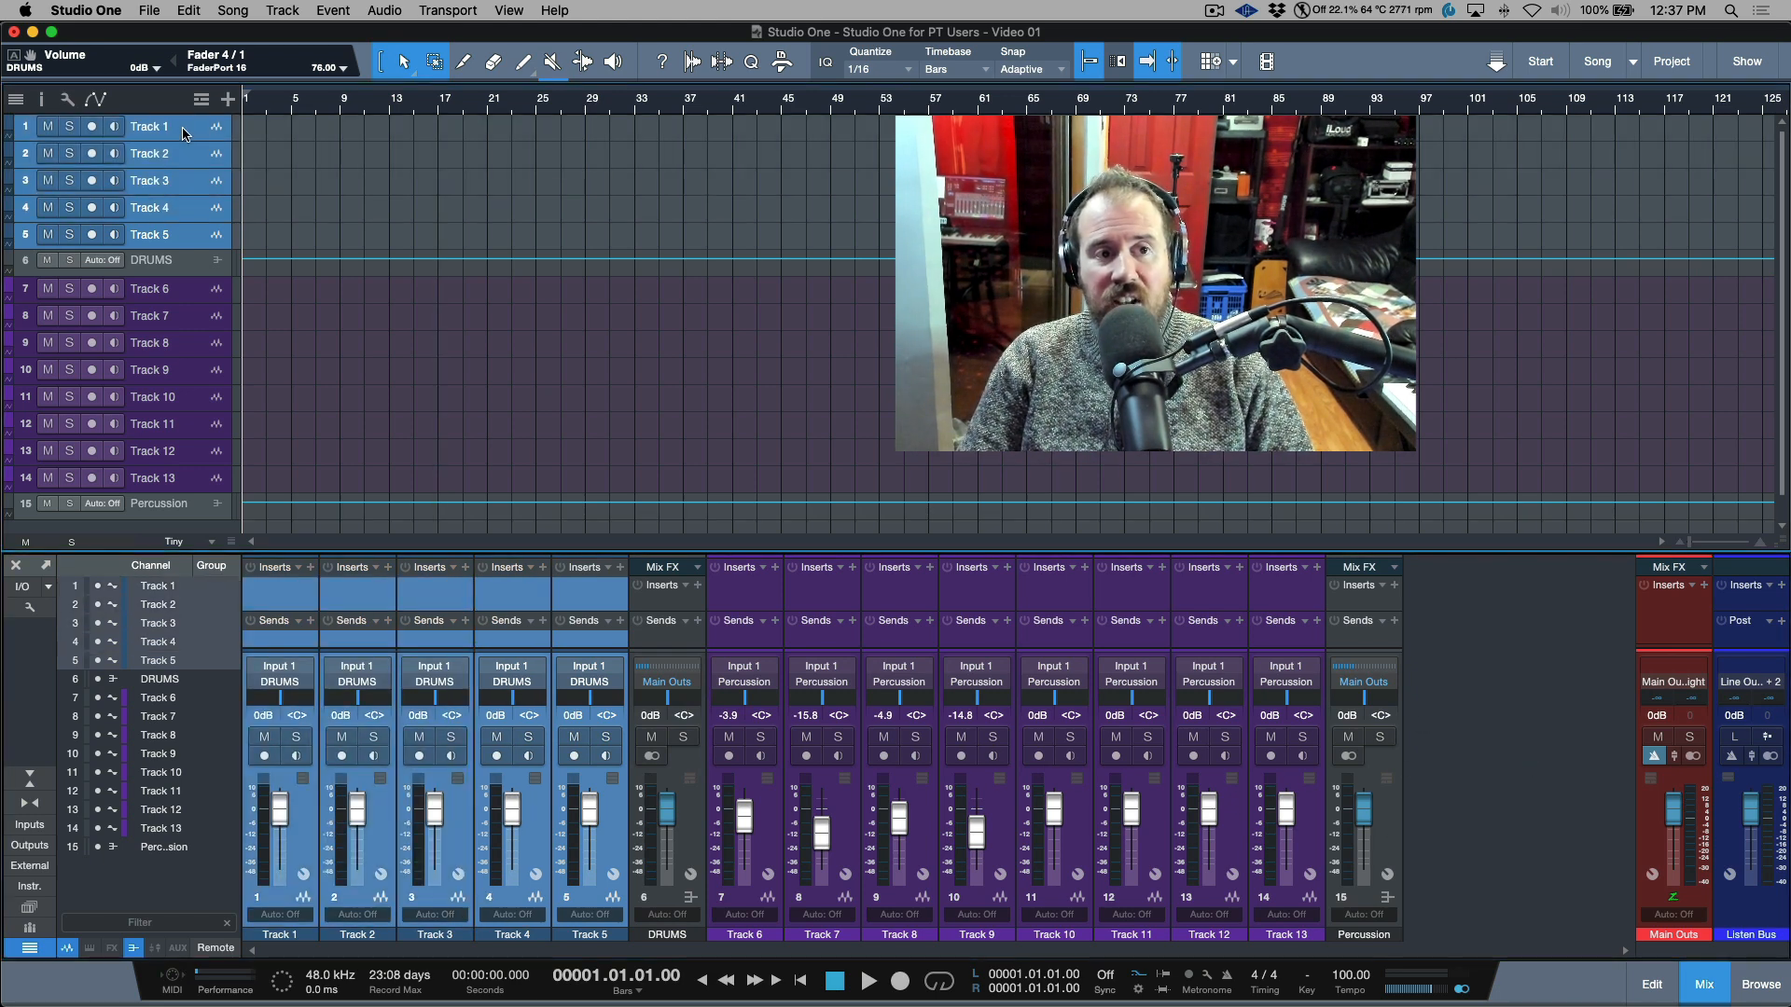
pyautogui.rightClick(185, 132)
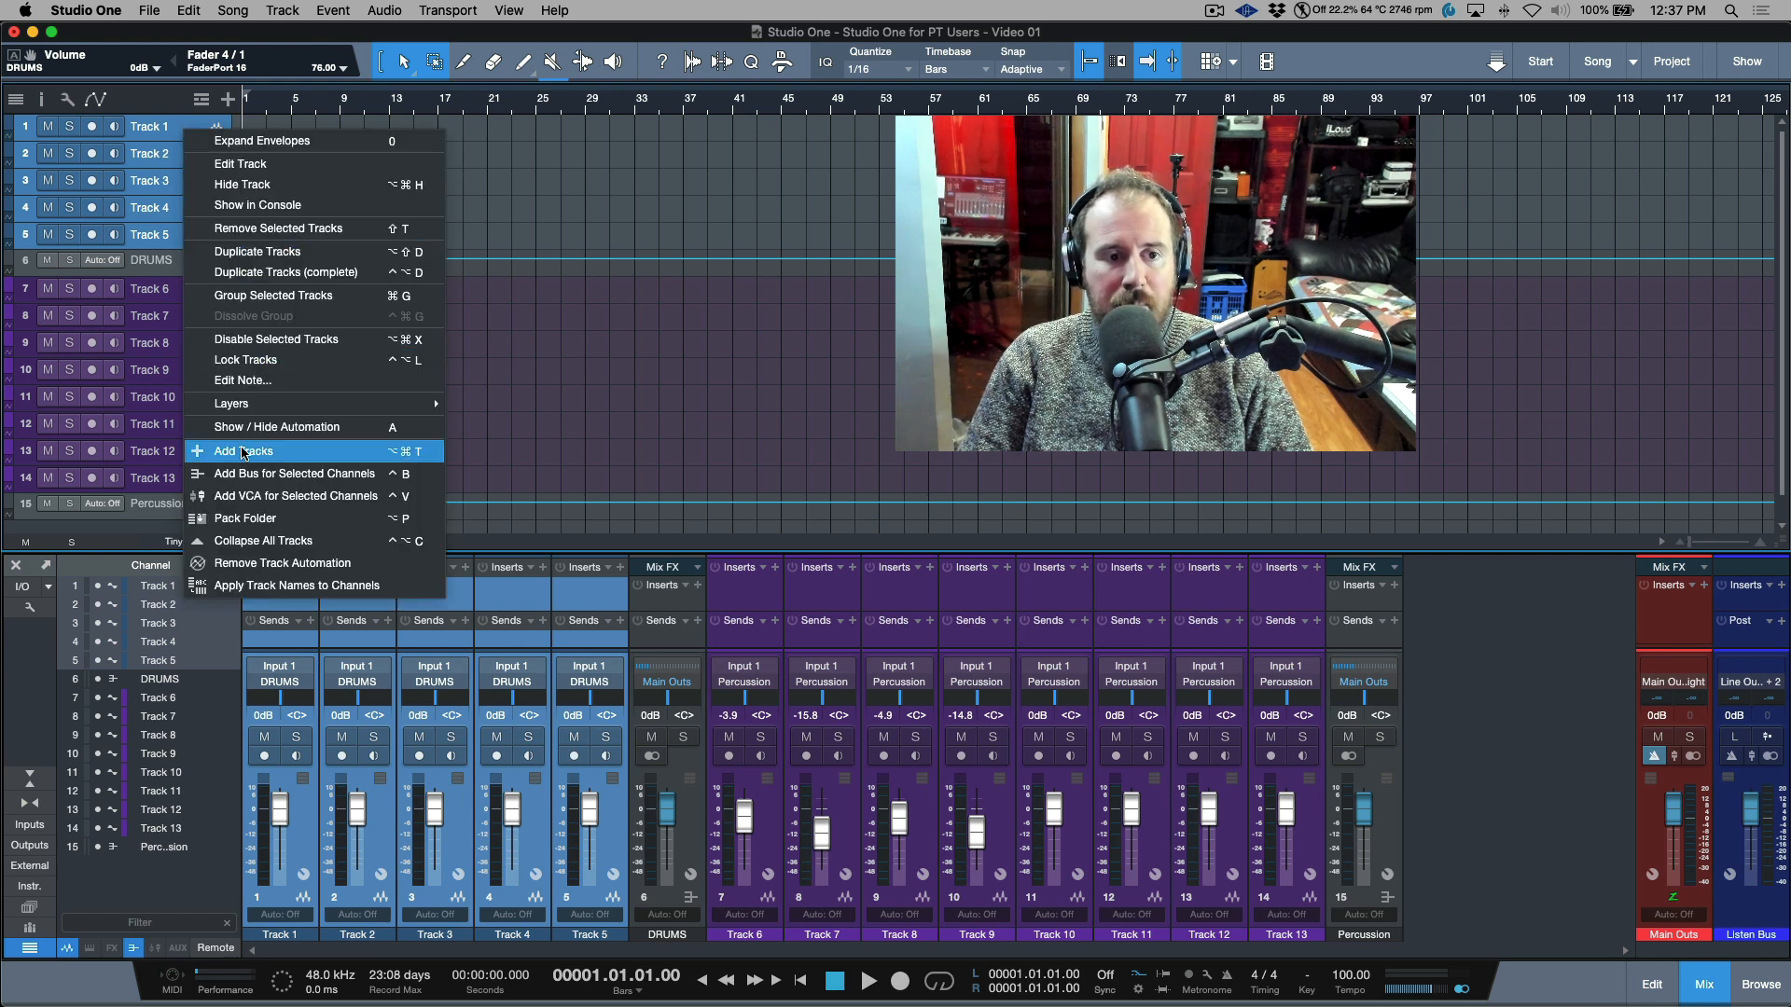
pyautogui.click(247, 518)
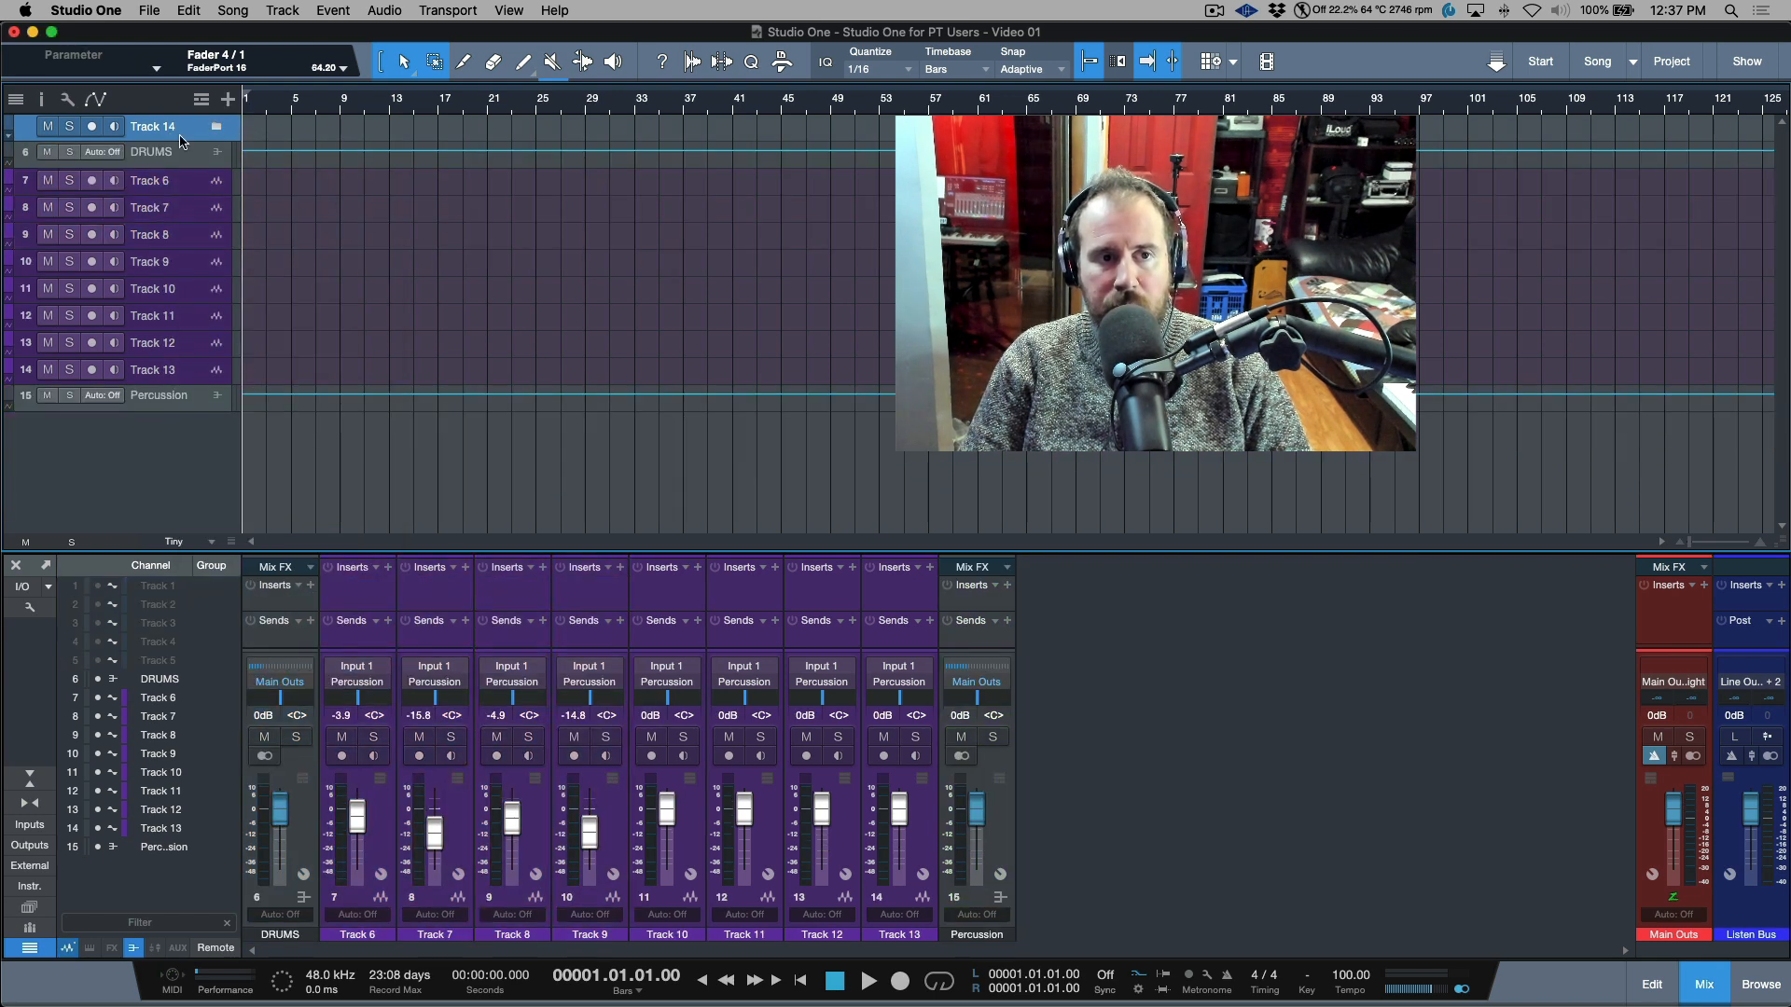
pyautogui.moveTo(170, 140); pyautogui.dragTo(196, 191)
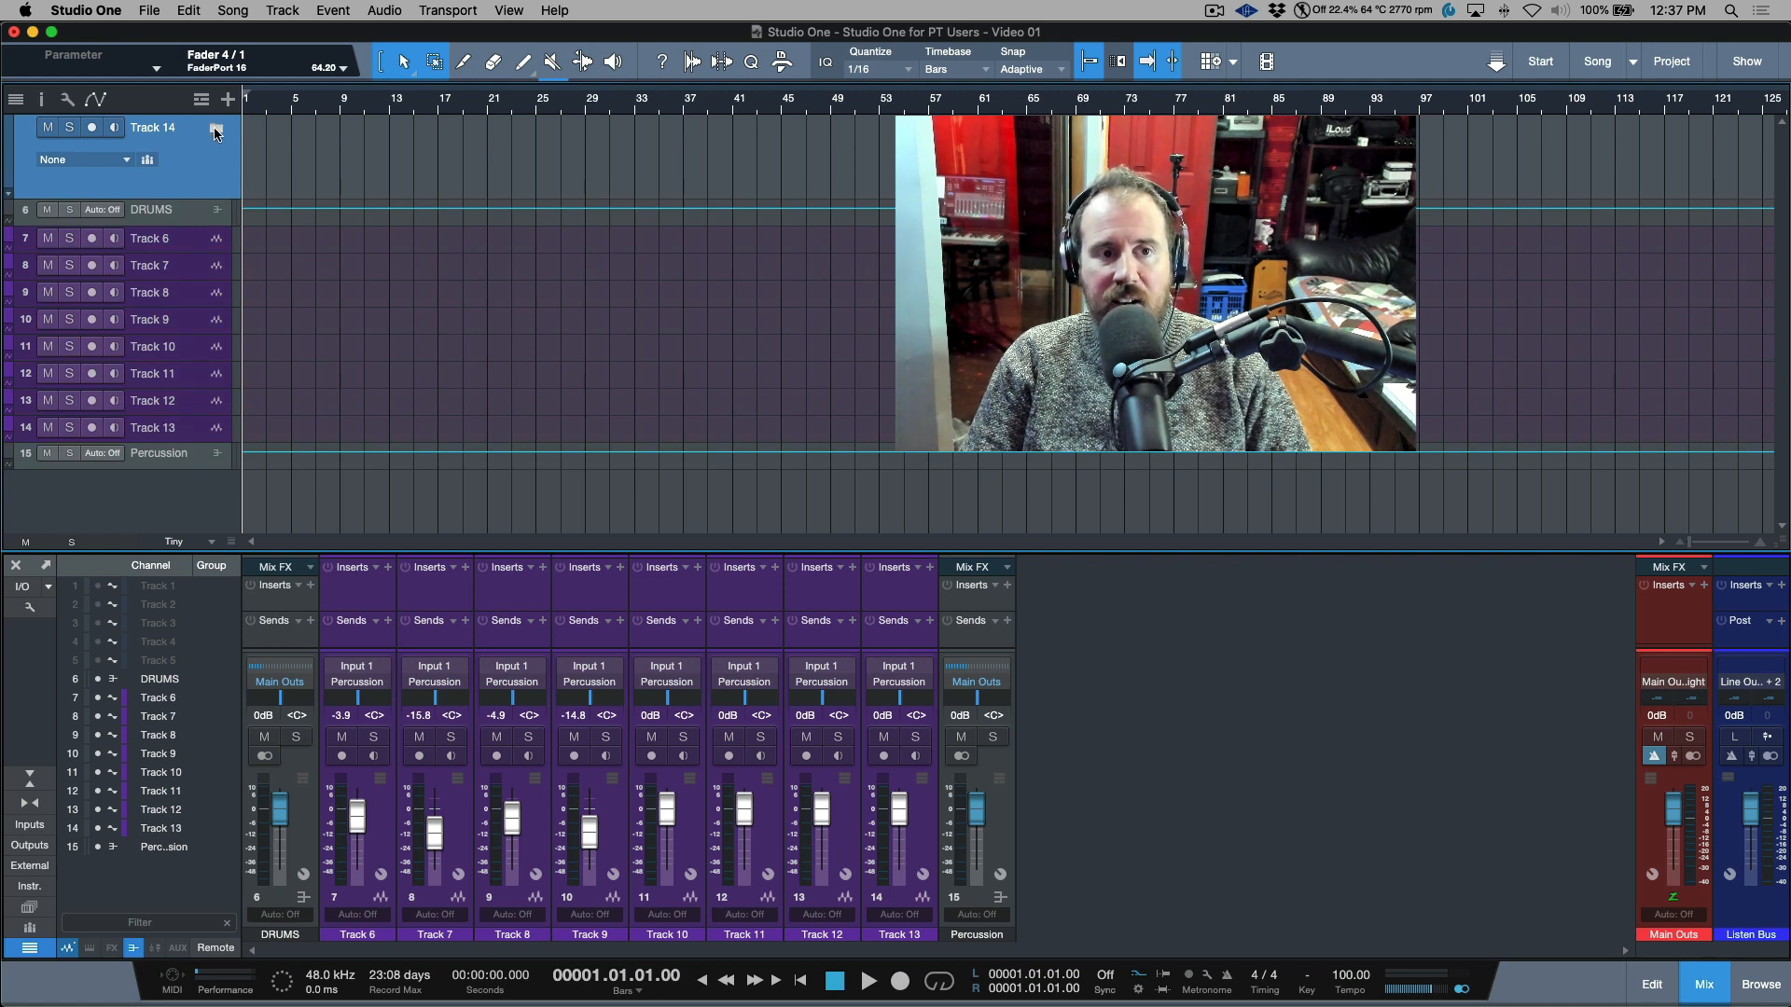
pyautogui.click(216, 128)
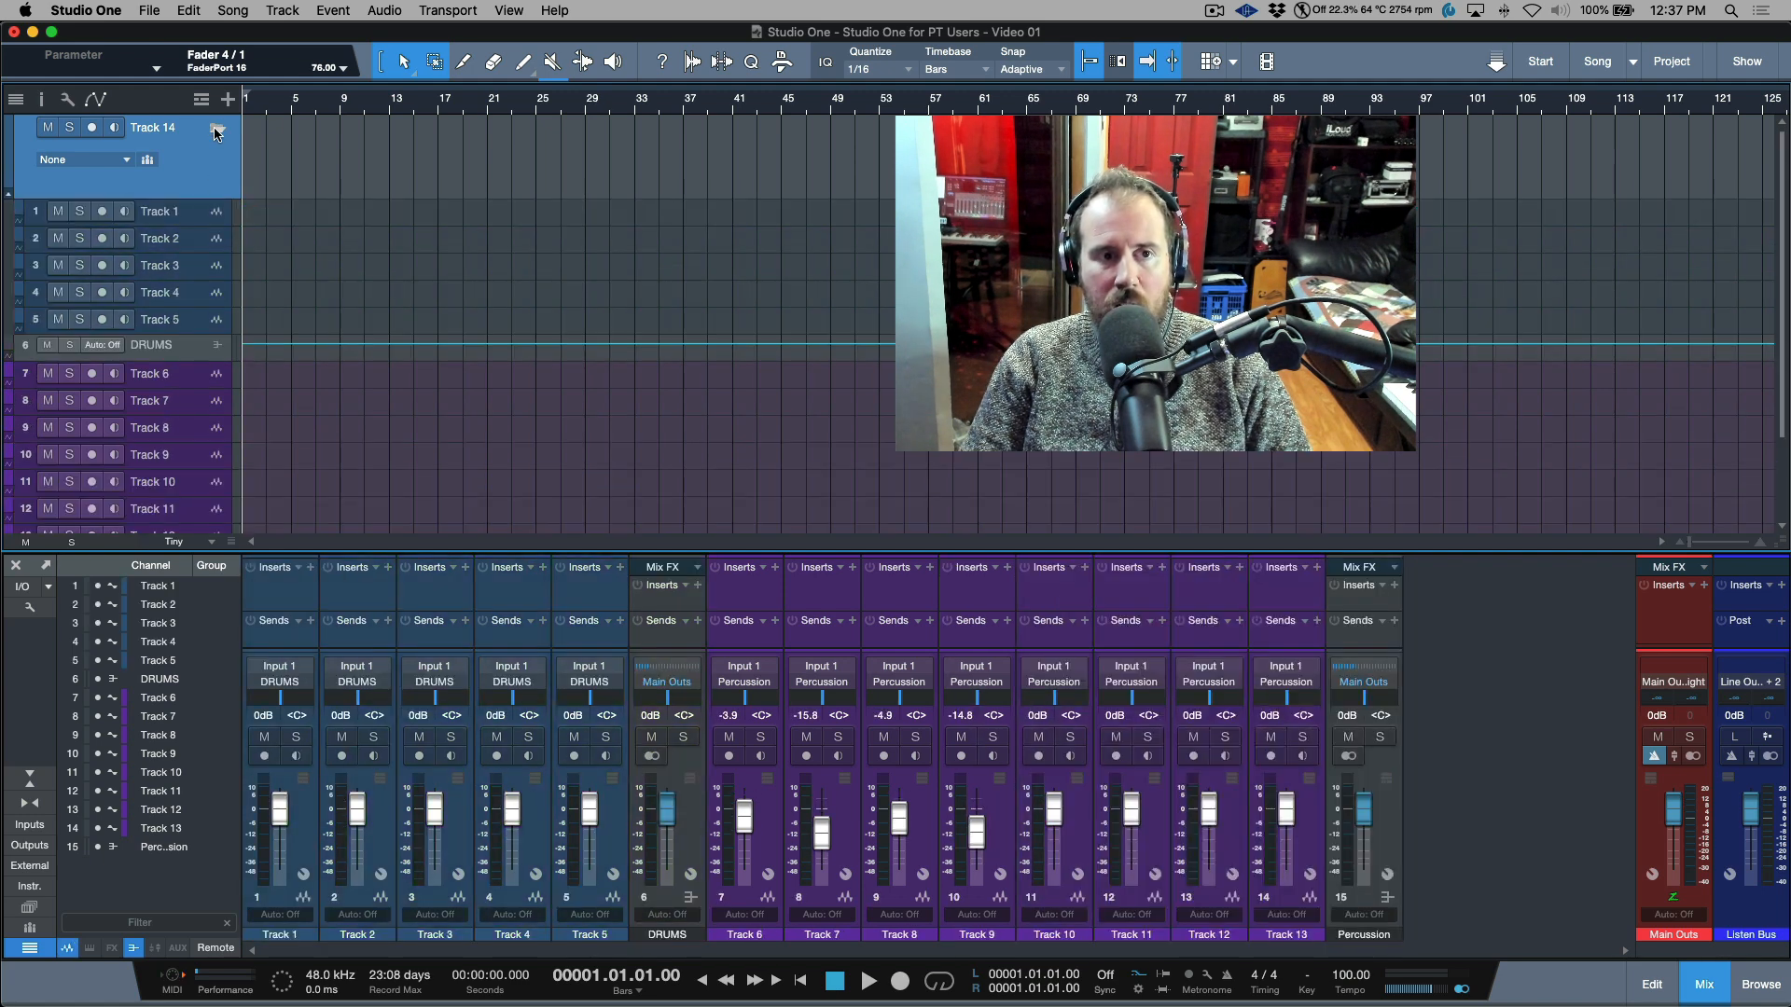
pyautogui.click(216, 129)
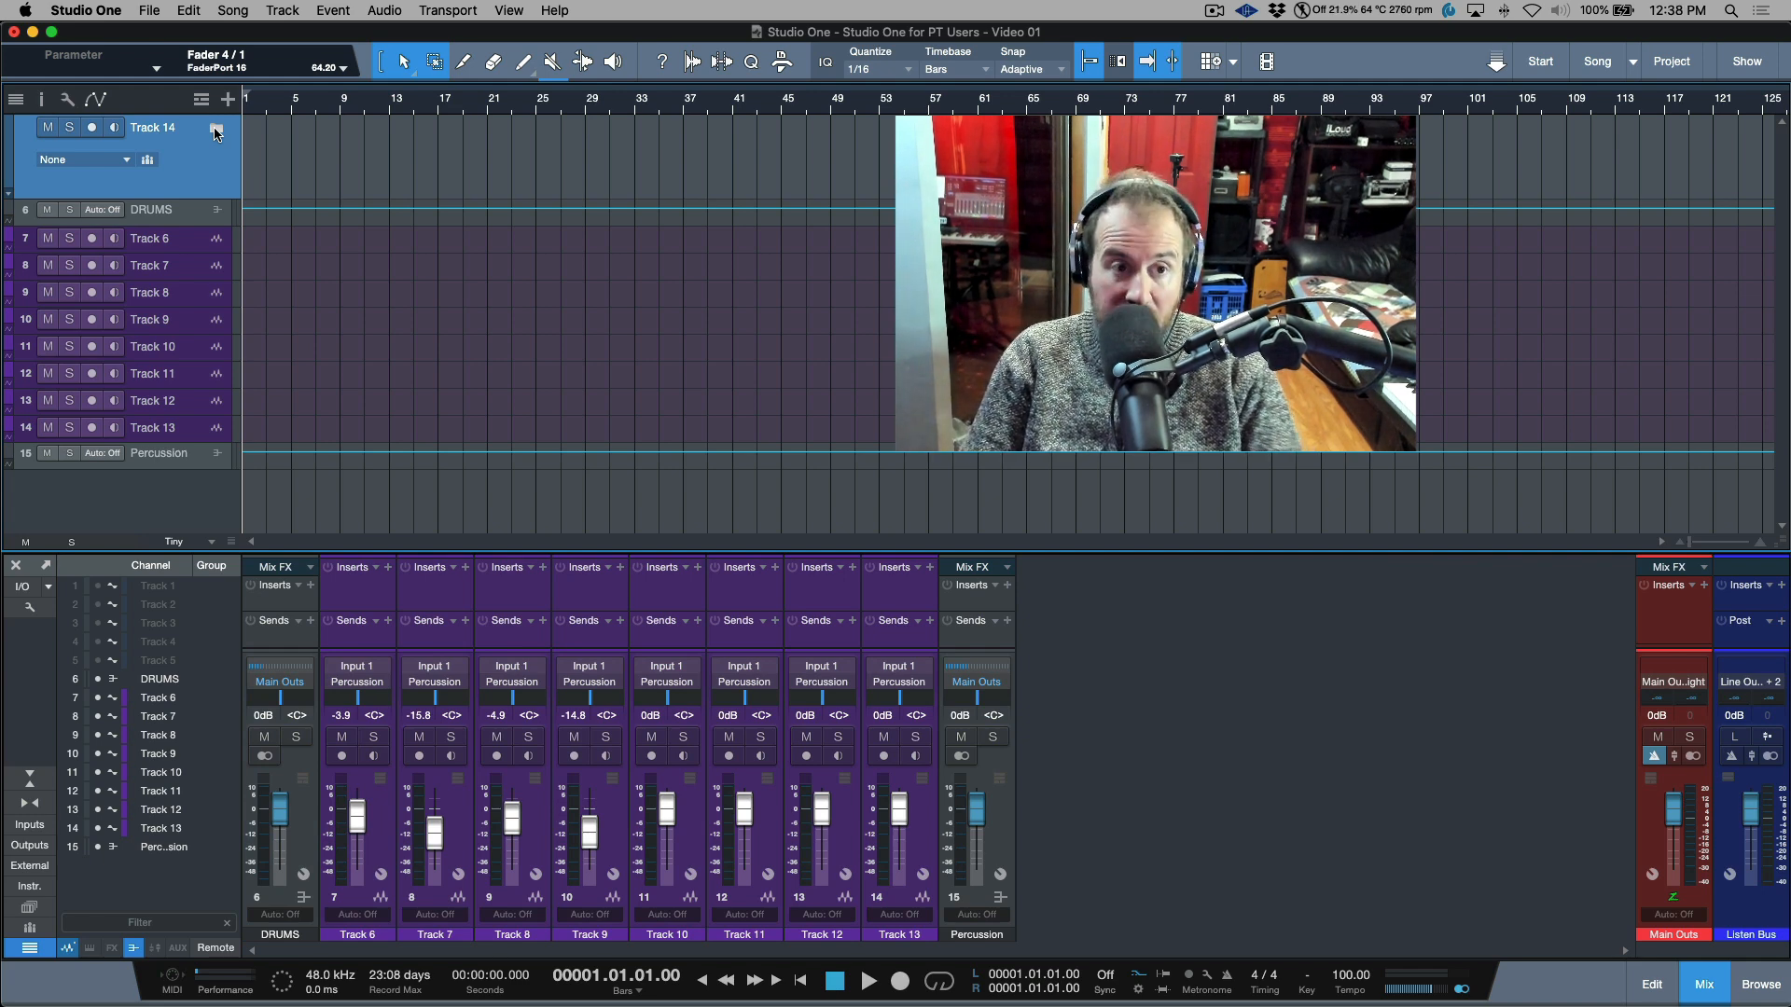
# - Assign the DRUMS bus as the bus channel of the folder holding Track 1 through Track 5
pyautogui.click(207, 221)
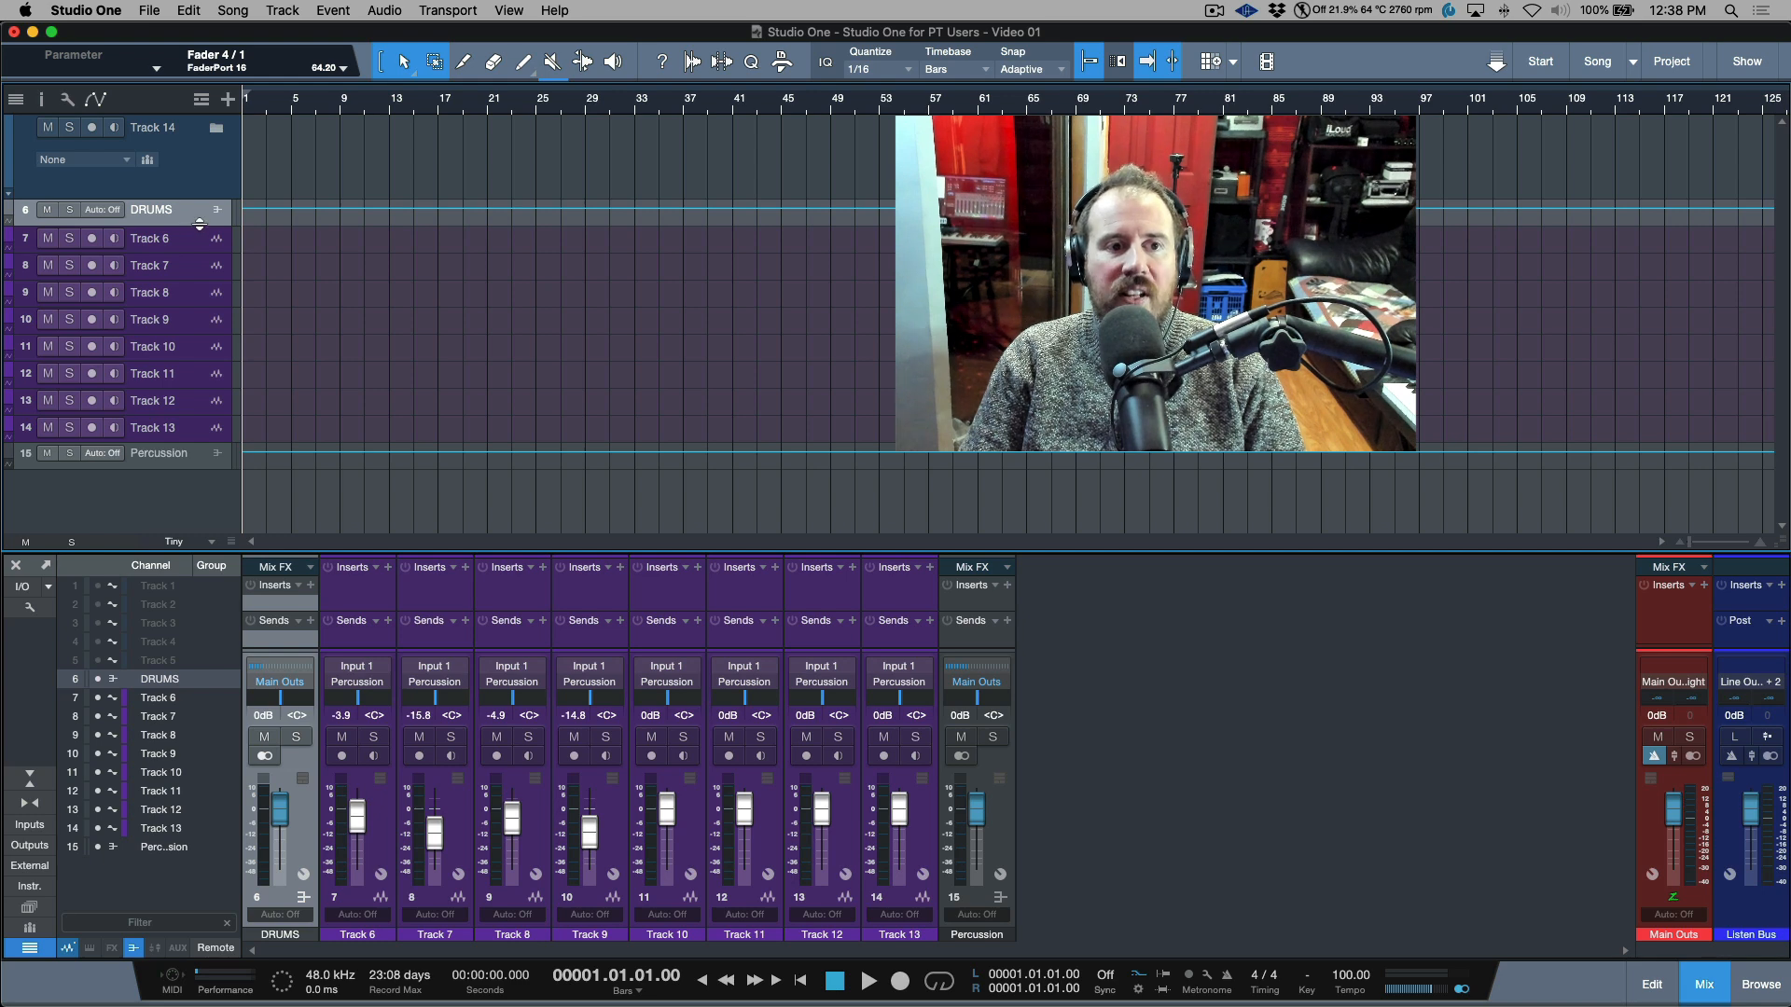
pyautogui.click(214, 213)
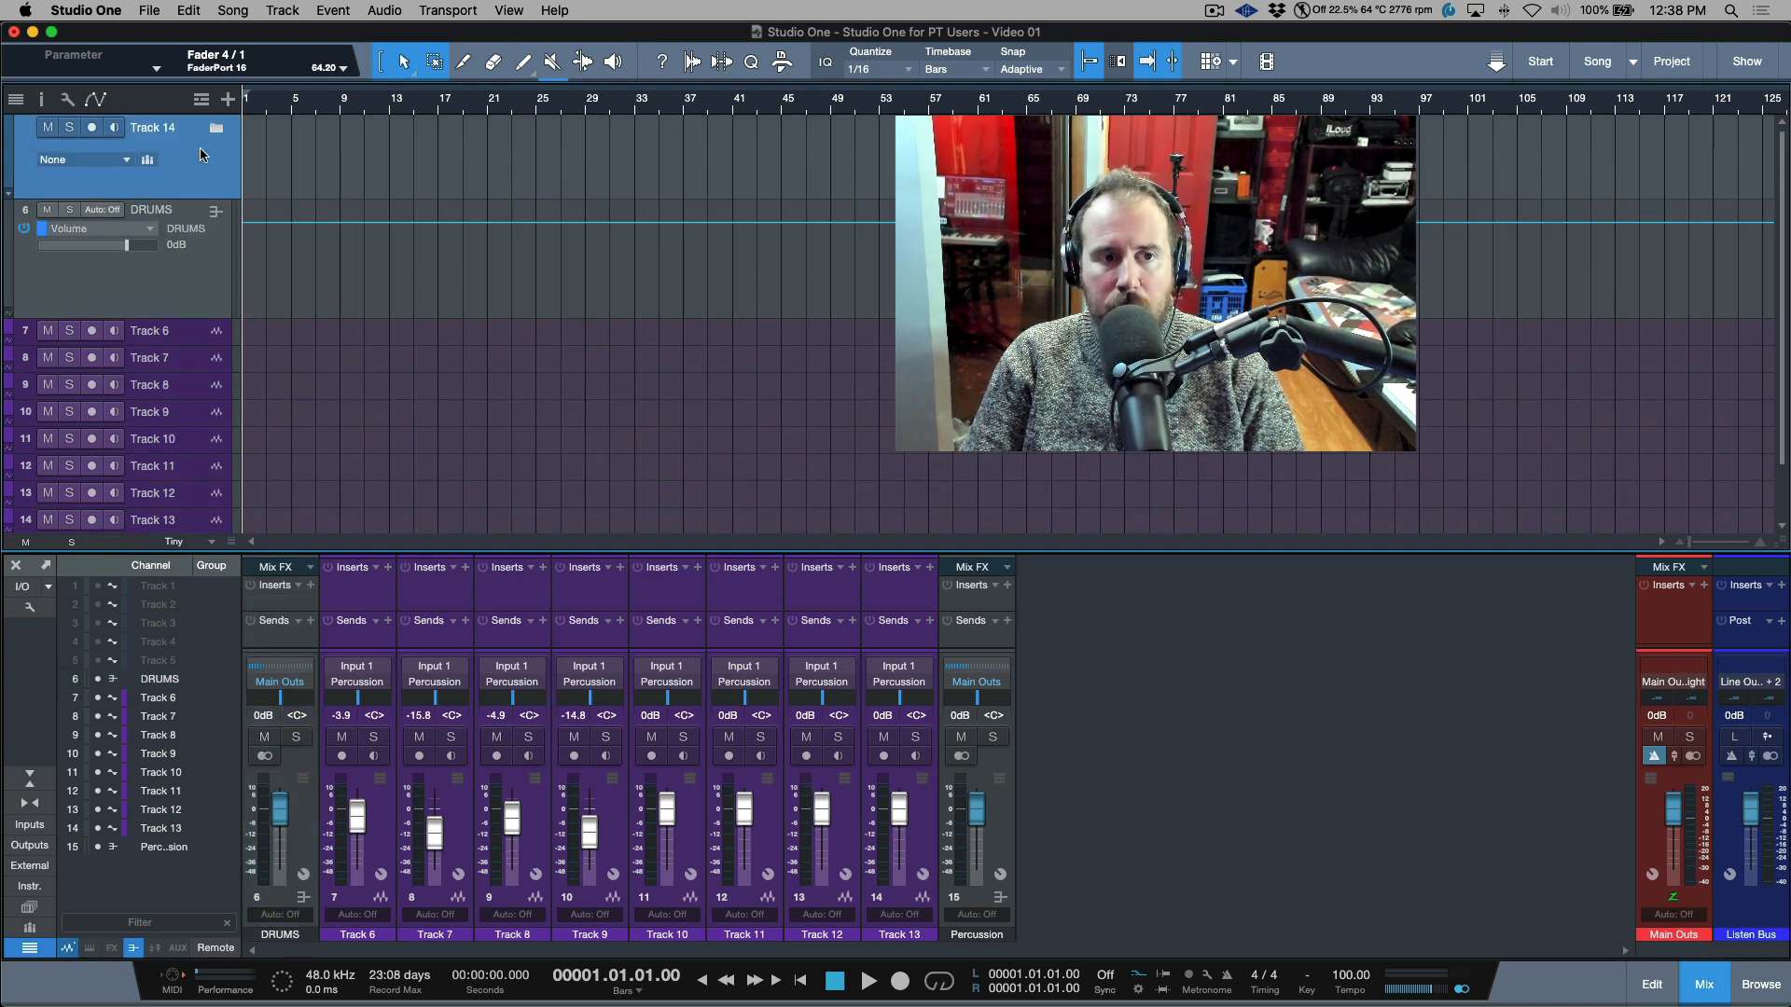
pyautogui.click(129, 163)
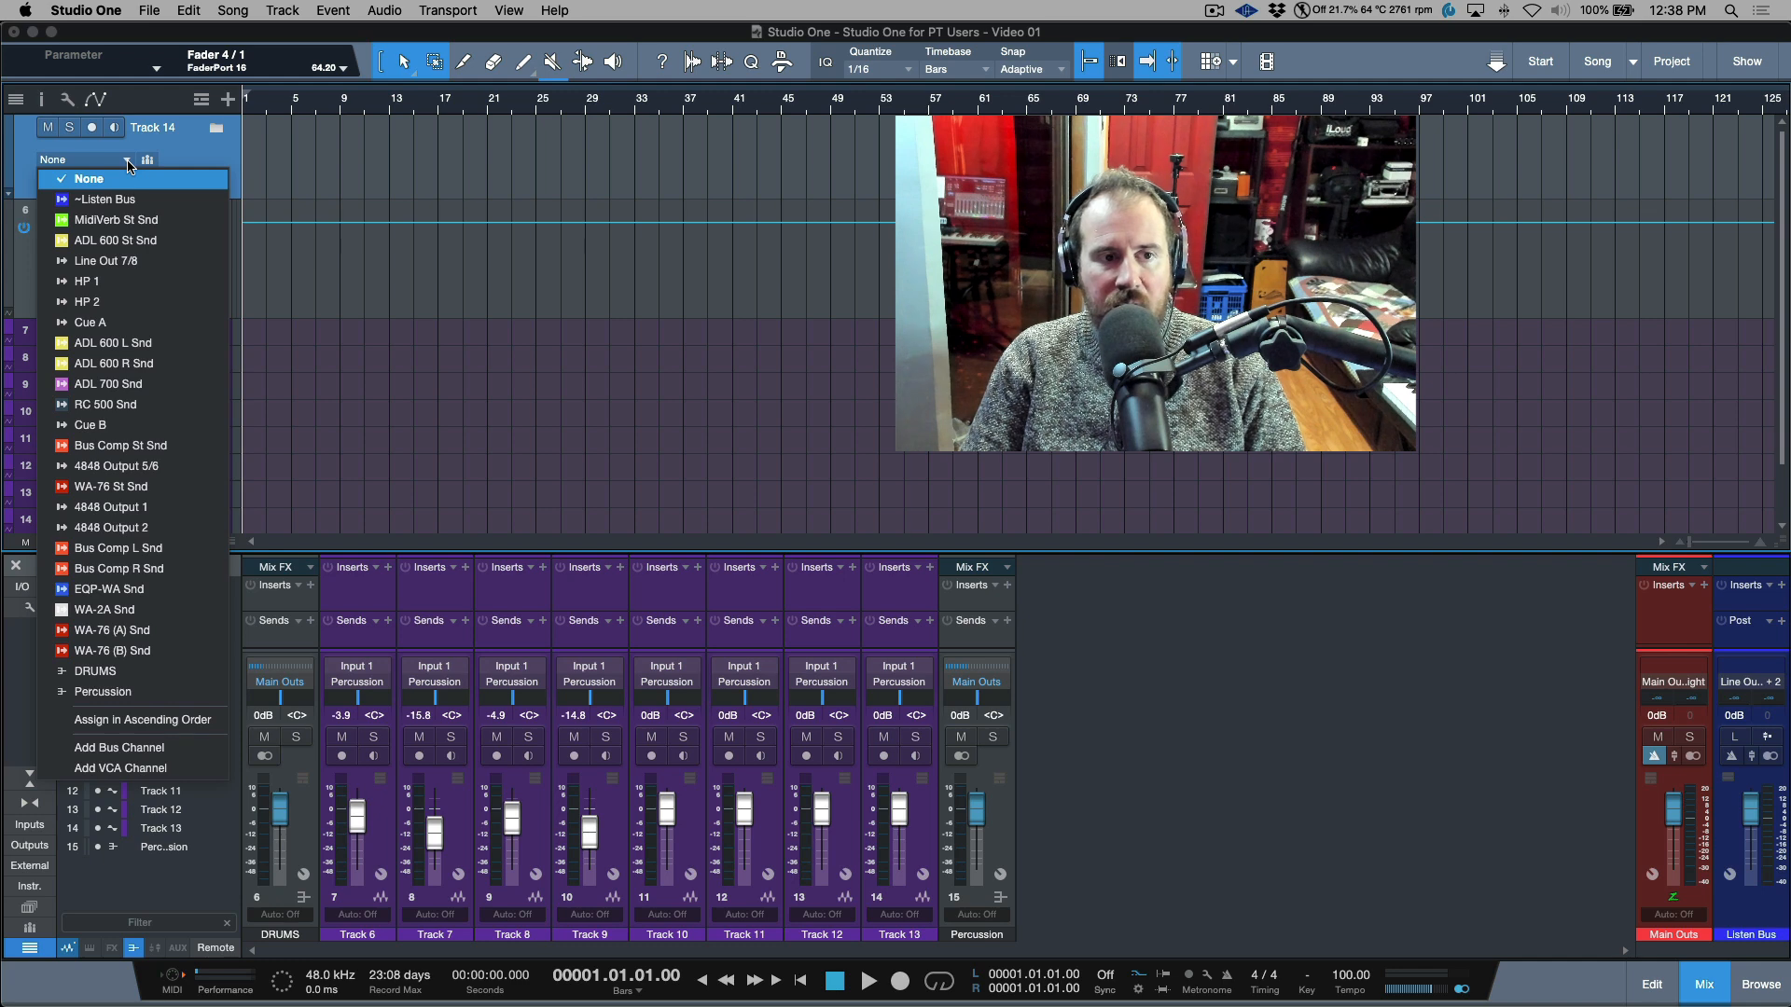
pyautogui.click(111, 672)
# - Unfold and collapse the DRUMS folder repeatedly to examine how its tracks and console channels follow
pyautogui.click(212, 140)
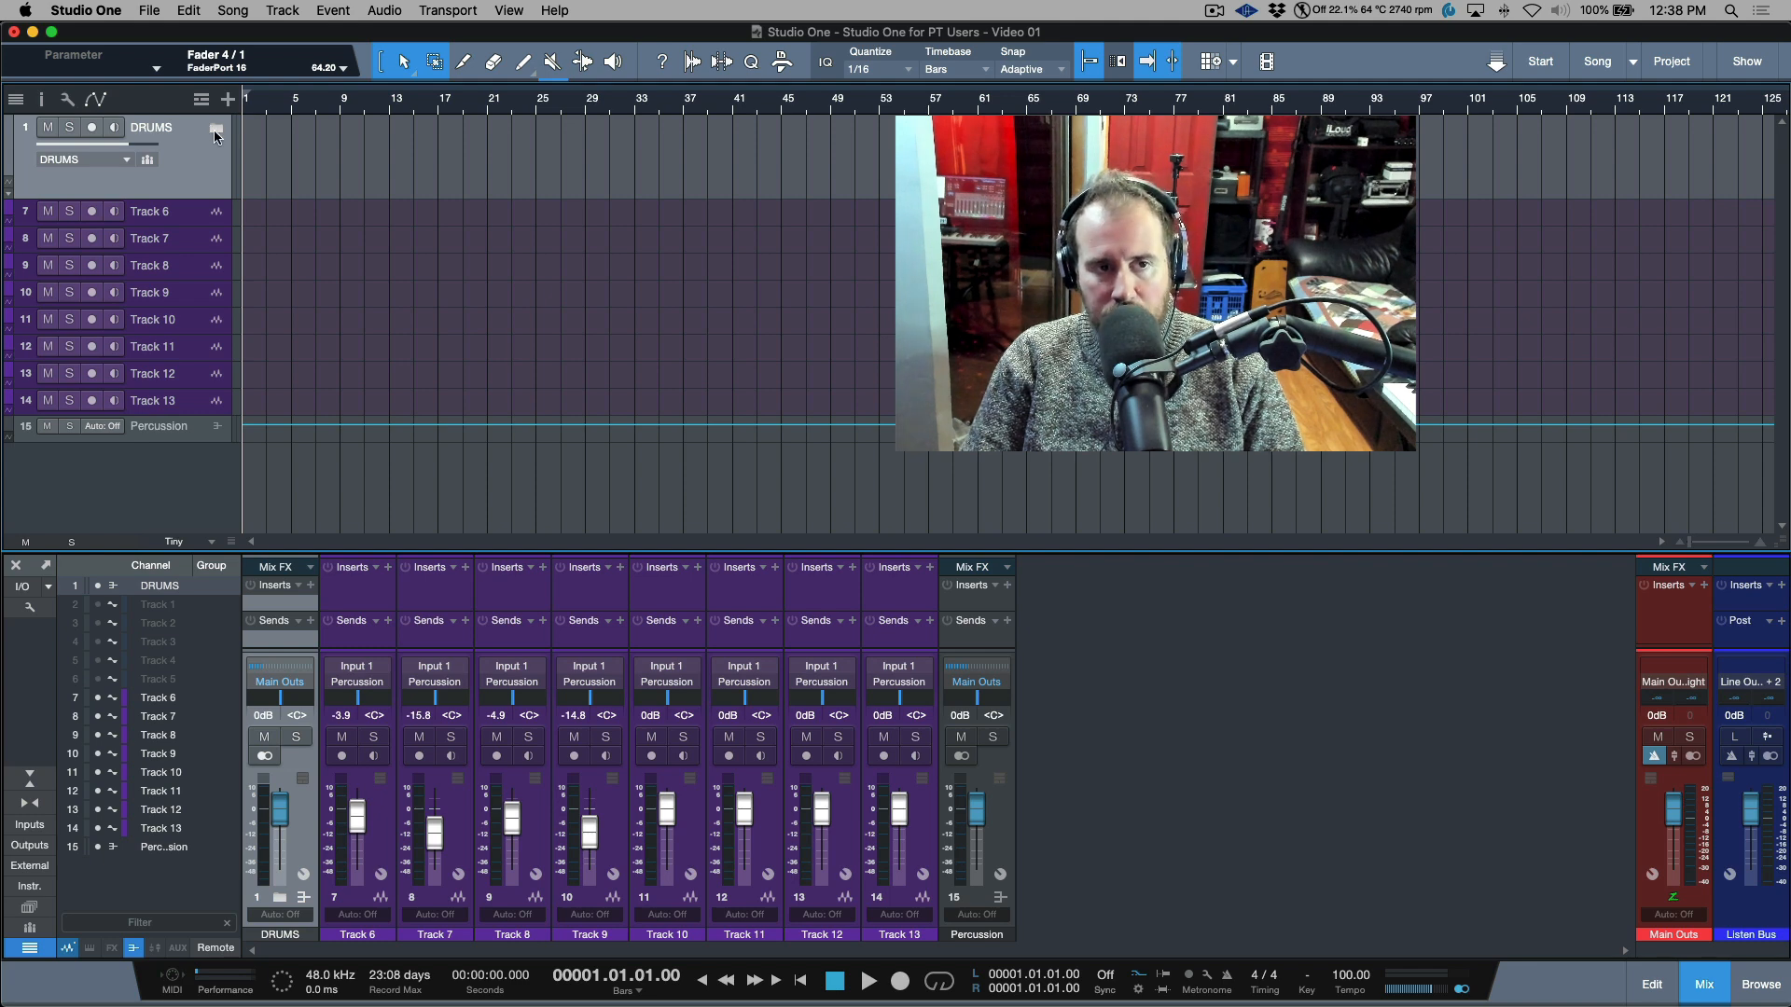
pyautogui.click(214, 131)
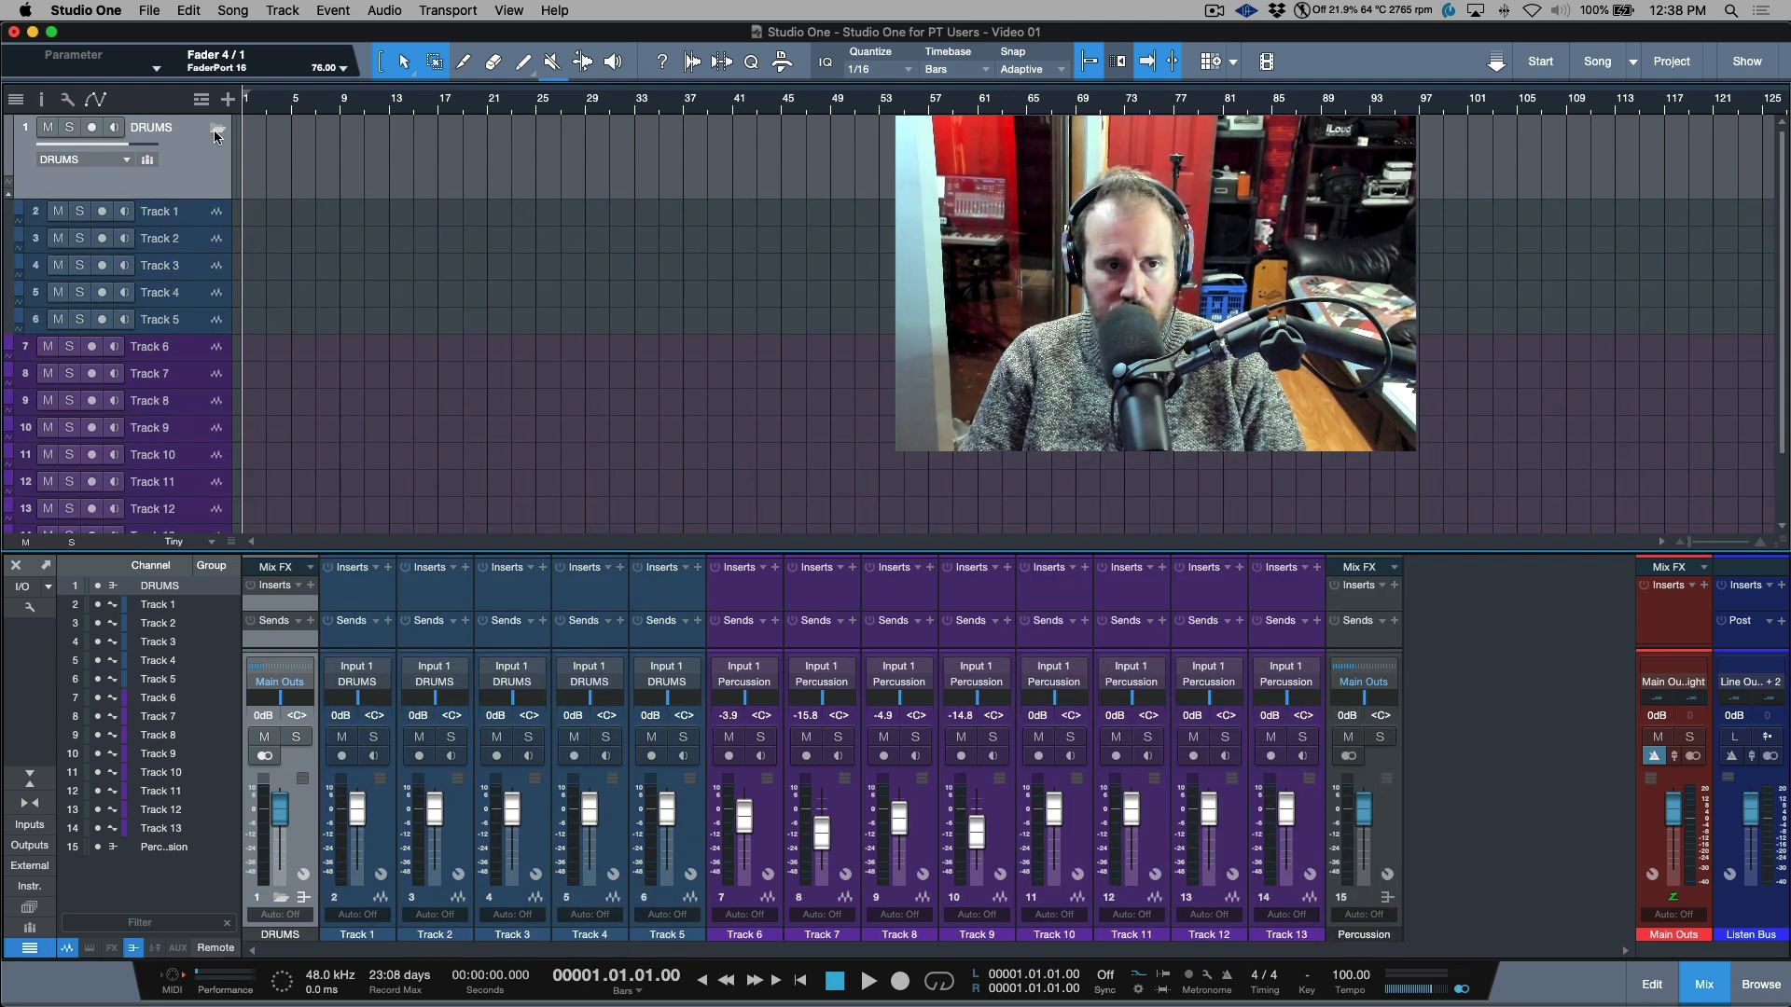
pyautogui.click(215, 131)
pyautogui.click(215, 131)
pyautogui.click(215, 130)
pyautogui.click(214, 131)
pyautogui.click(215, 131)
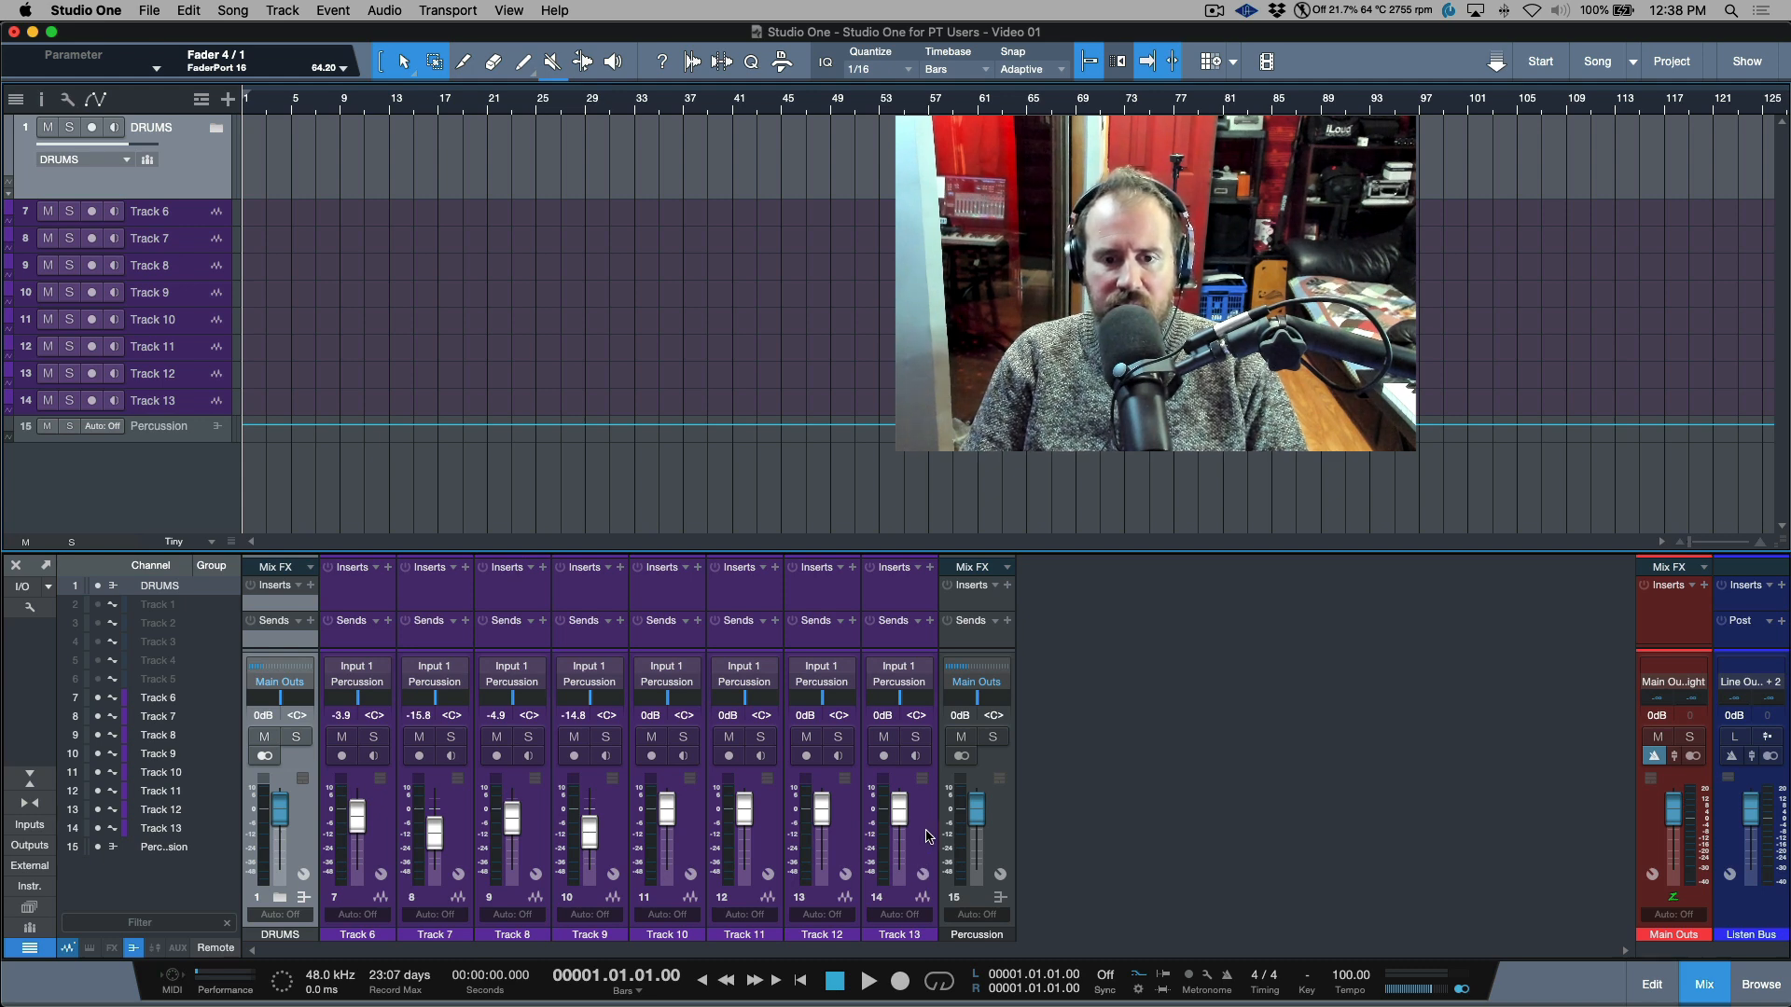
# - Remove the Percussion bus and pack Track 6 through Track 13 into a folder
pyautogui.rightClick(1004, 828)
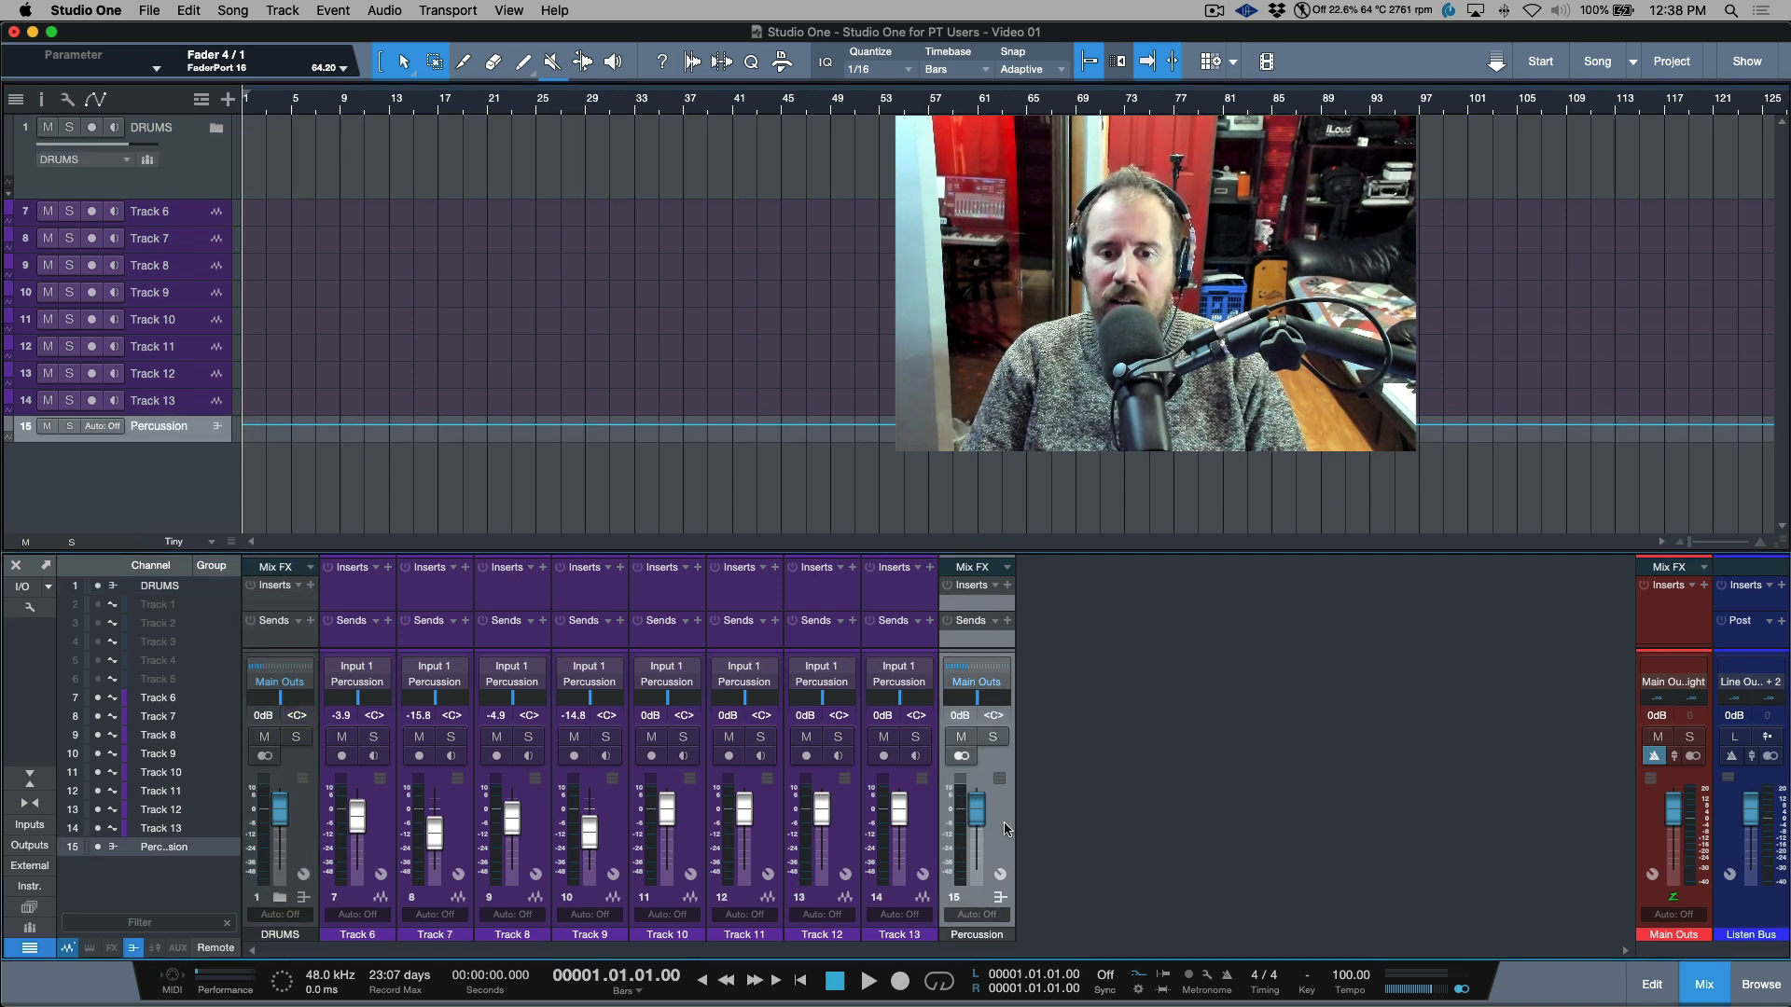
pyautogui.click(1064, 659)
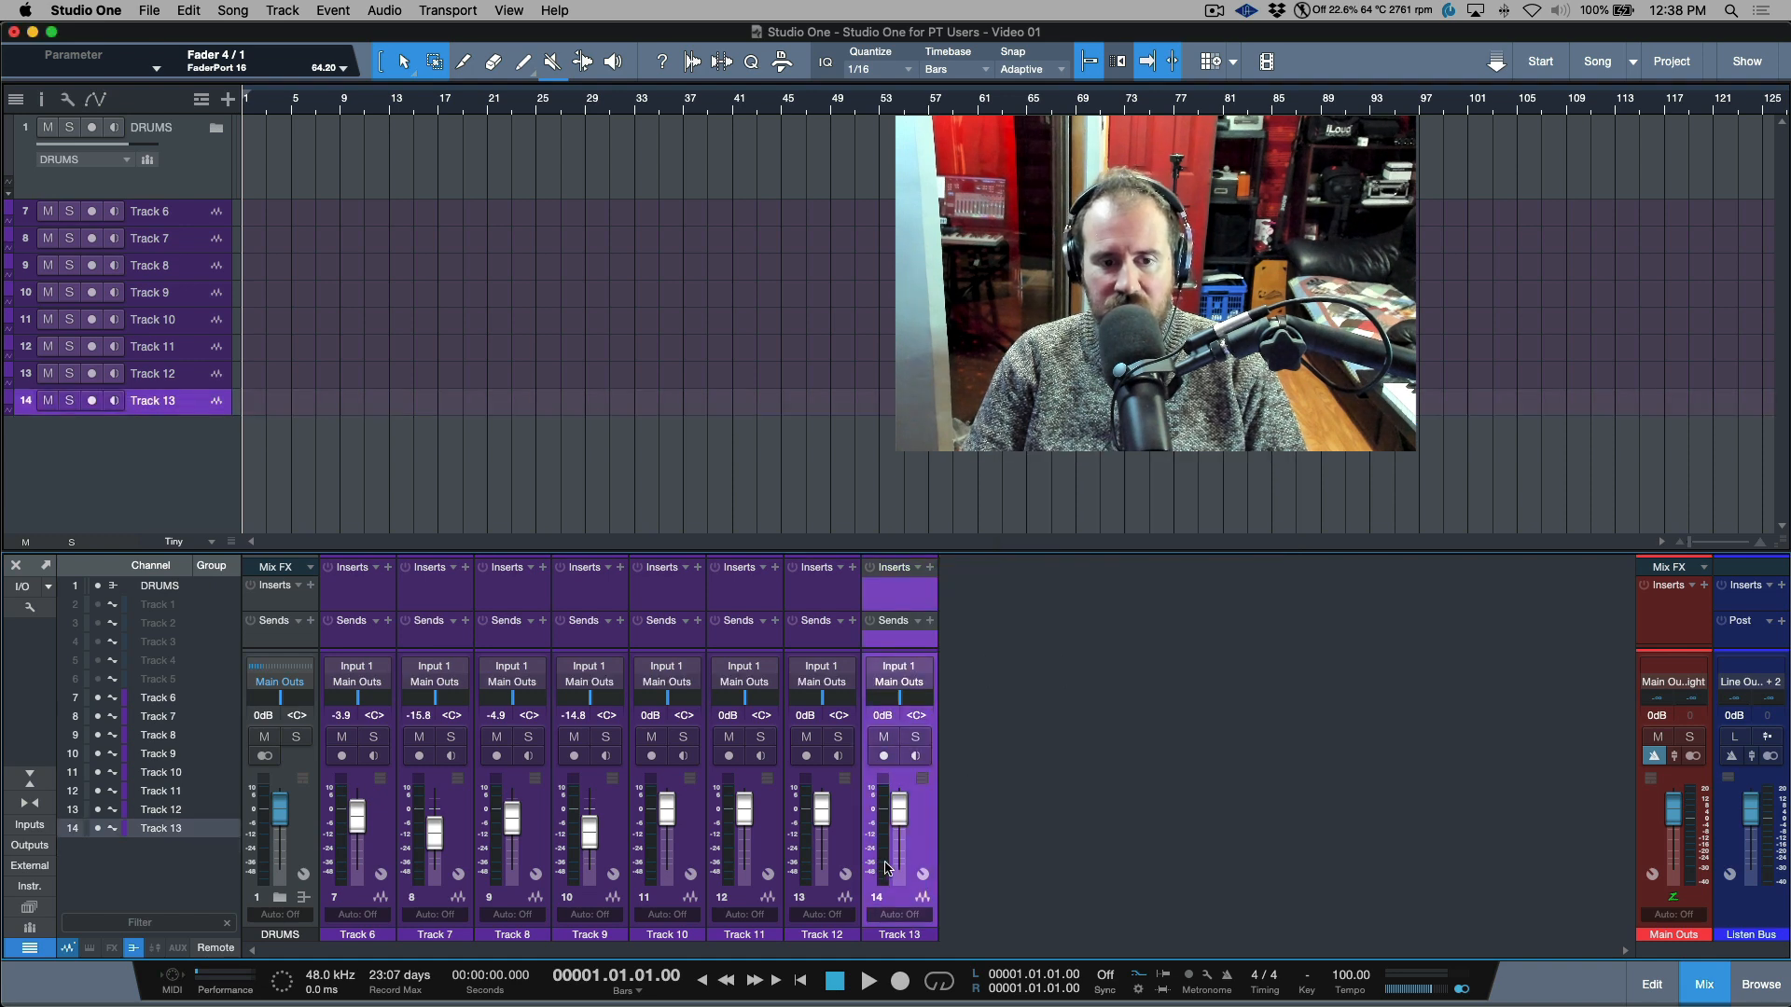
pyautogui.keyDown('shift'); pyautogui.click(384, 842); pyautogui.keyUp('shift')
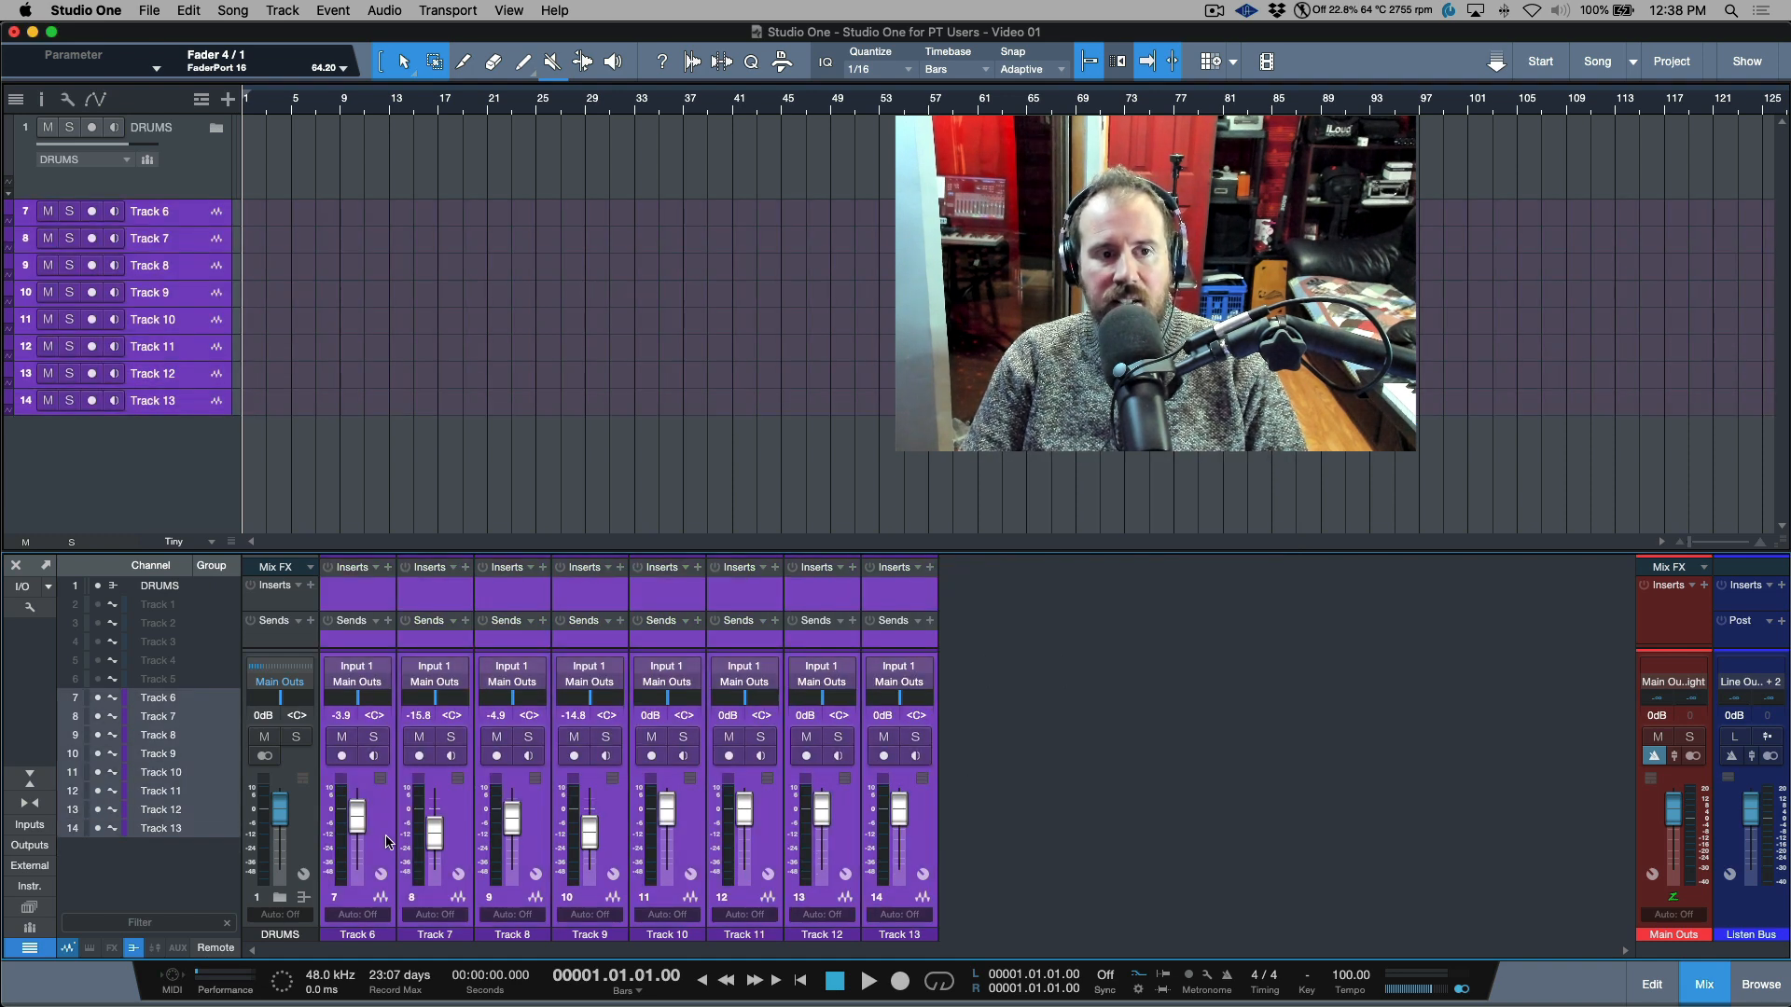
pyautogui.rightClick(193, 225)
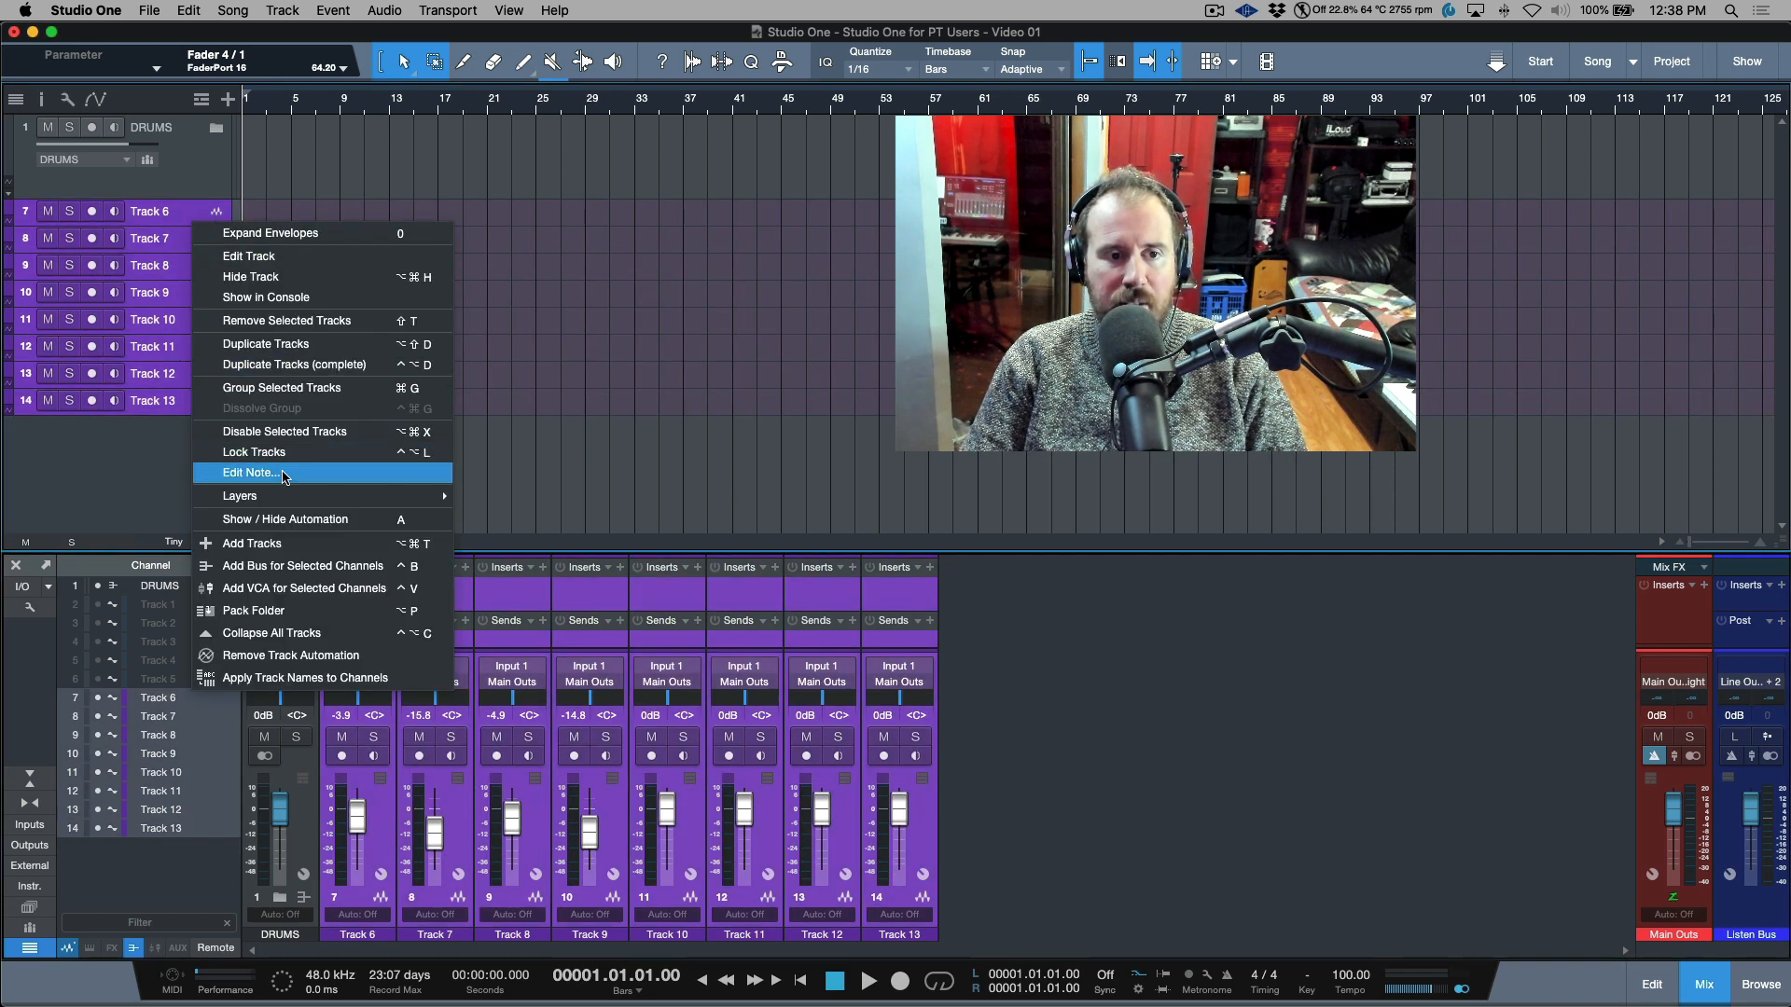
pyautogui.click(310, 612)
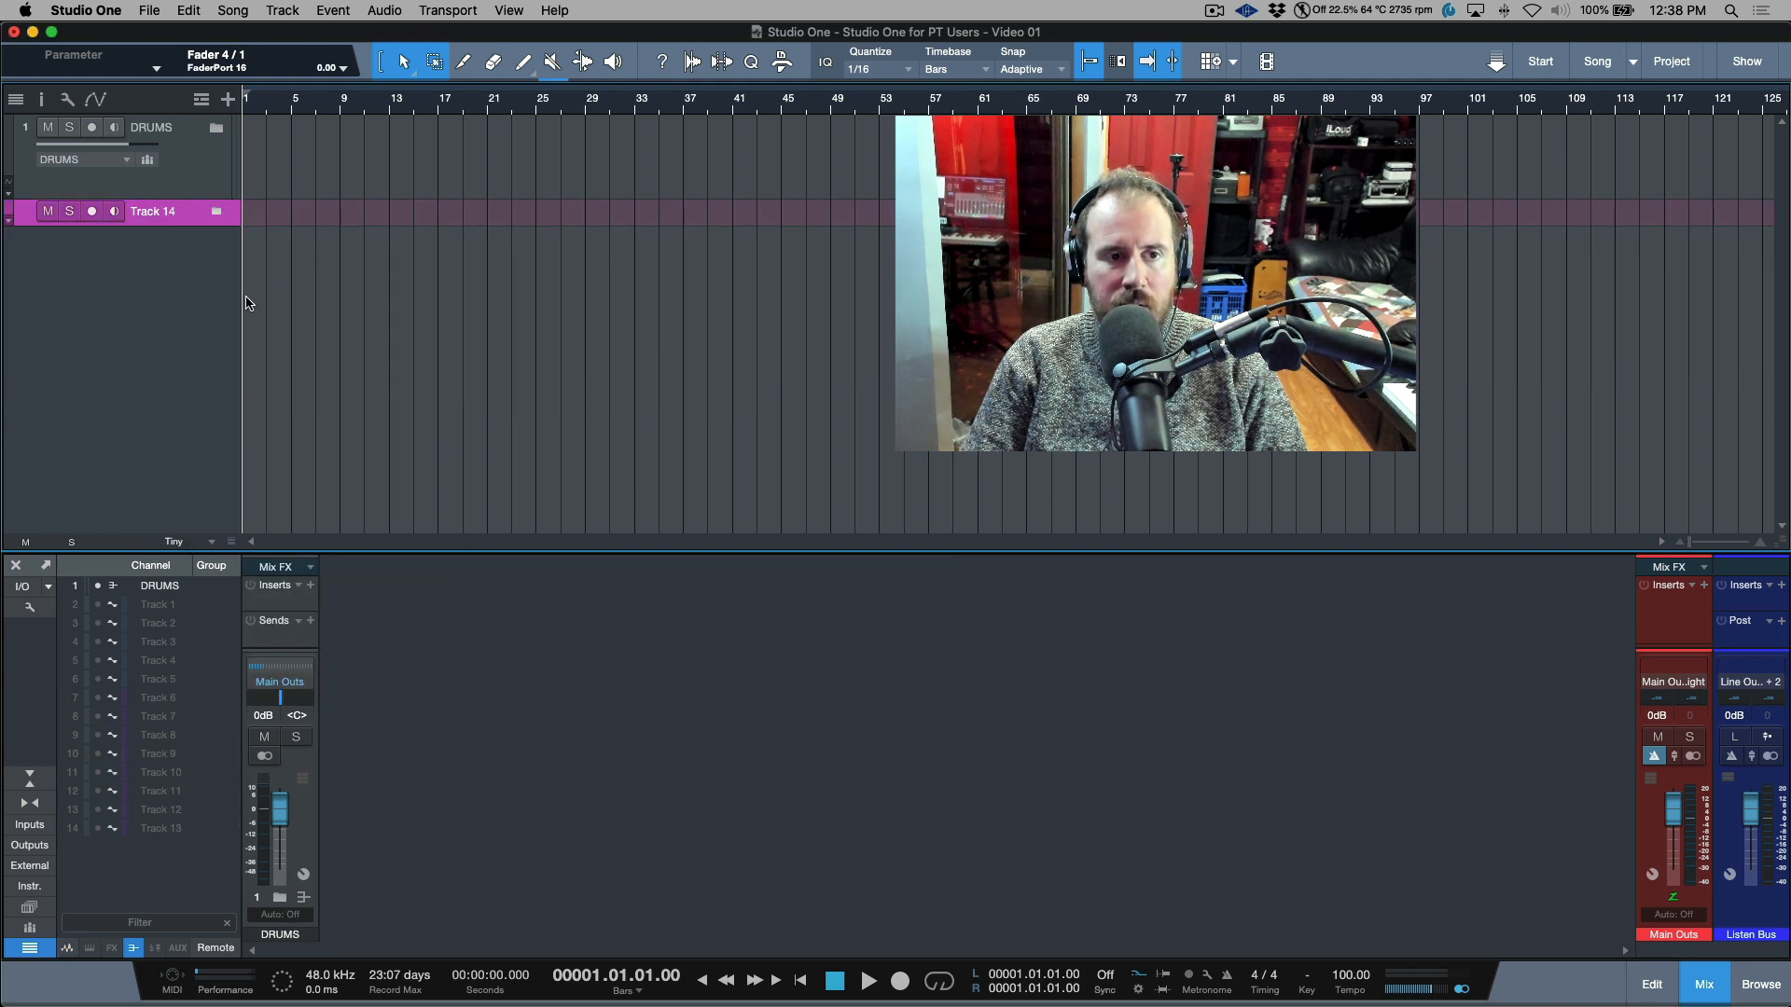
# - Make the Track 14 folder's row taller and rename the folder Perc
pyautogui.moveTo(213, 226); pyautogui.dragTo(180, 317)
pyautogui.click(128, 246)
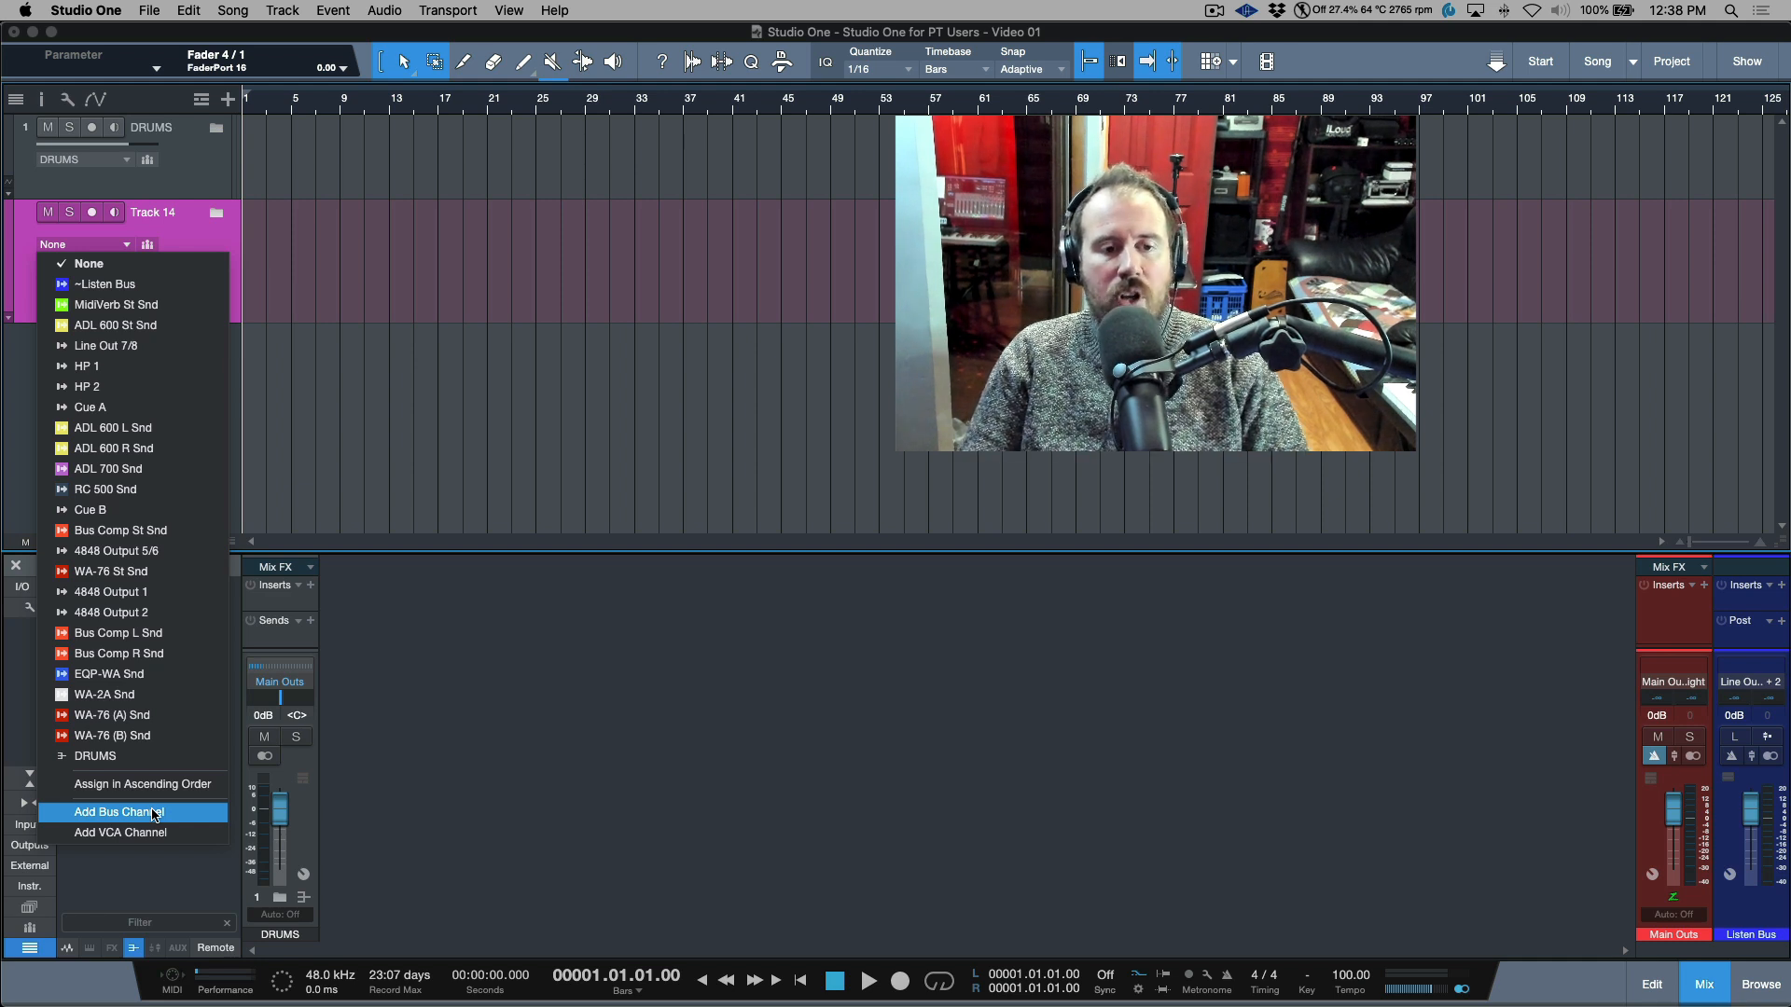
pyautogui.click(170, 233)
pyautogui.doubleClick(163, 213)
pyautogui.write('Per')
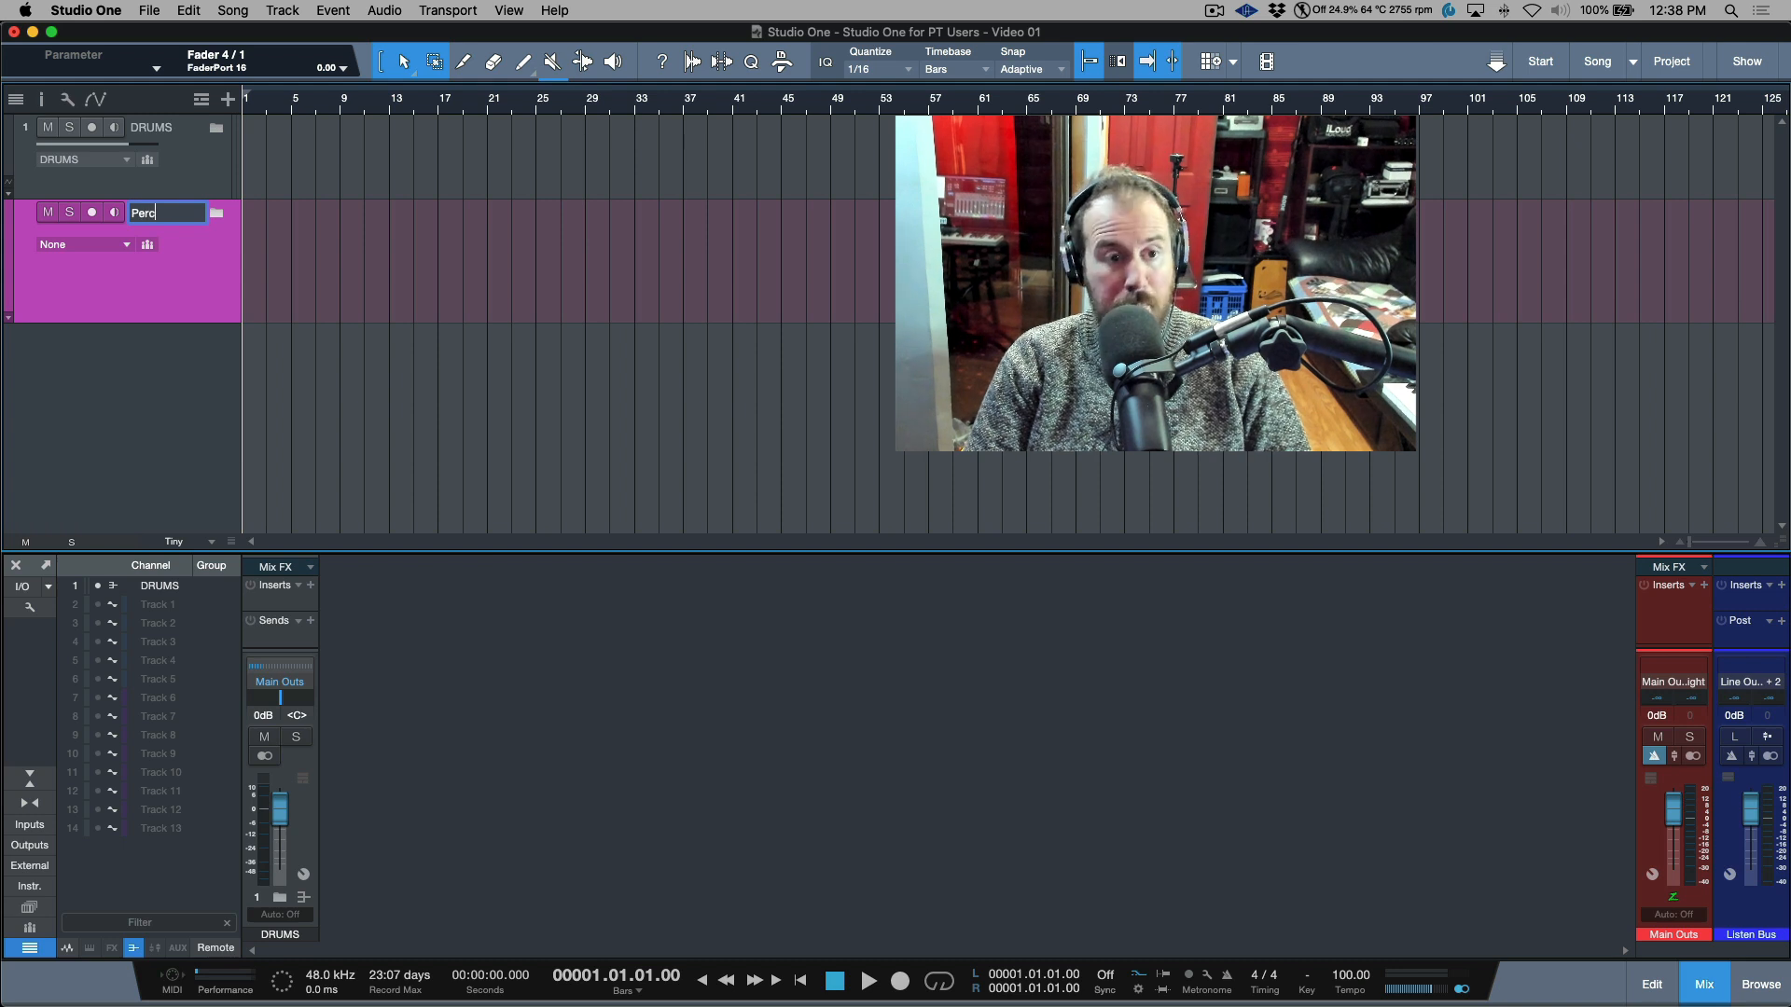
pyautogui.write('c')
pyautogui.press('Return')
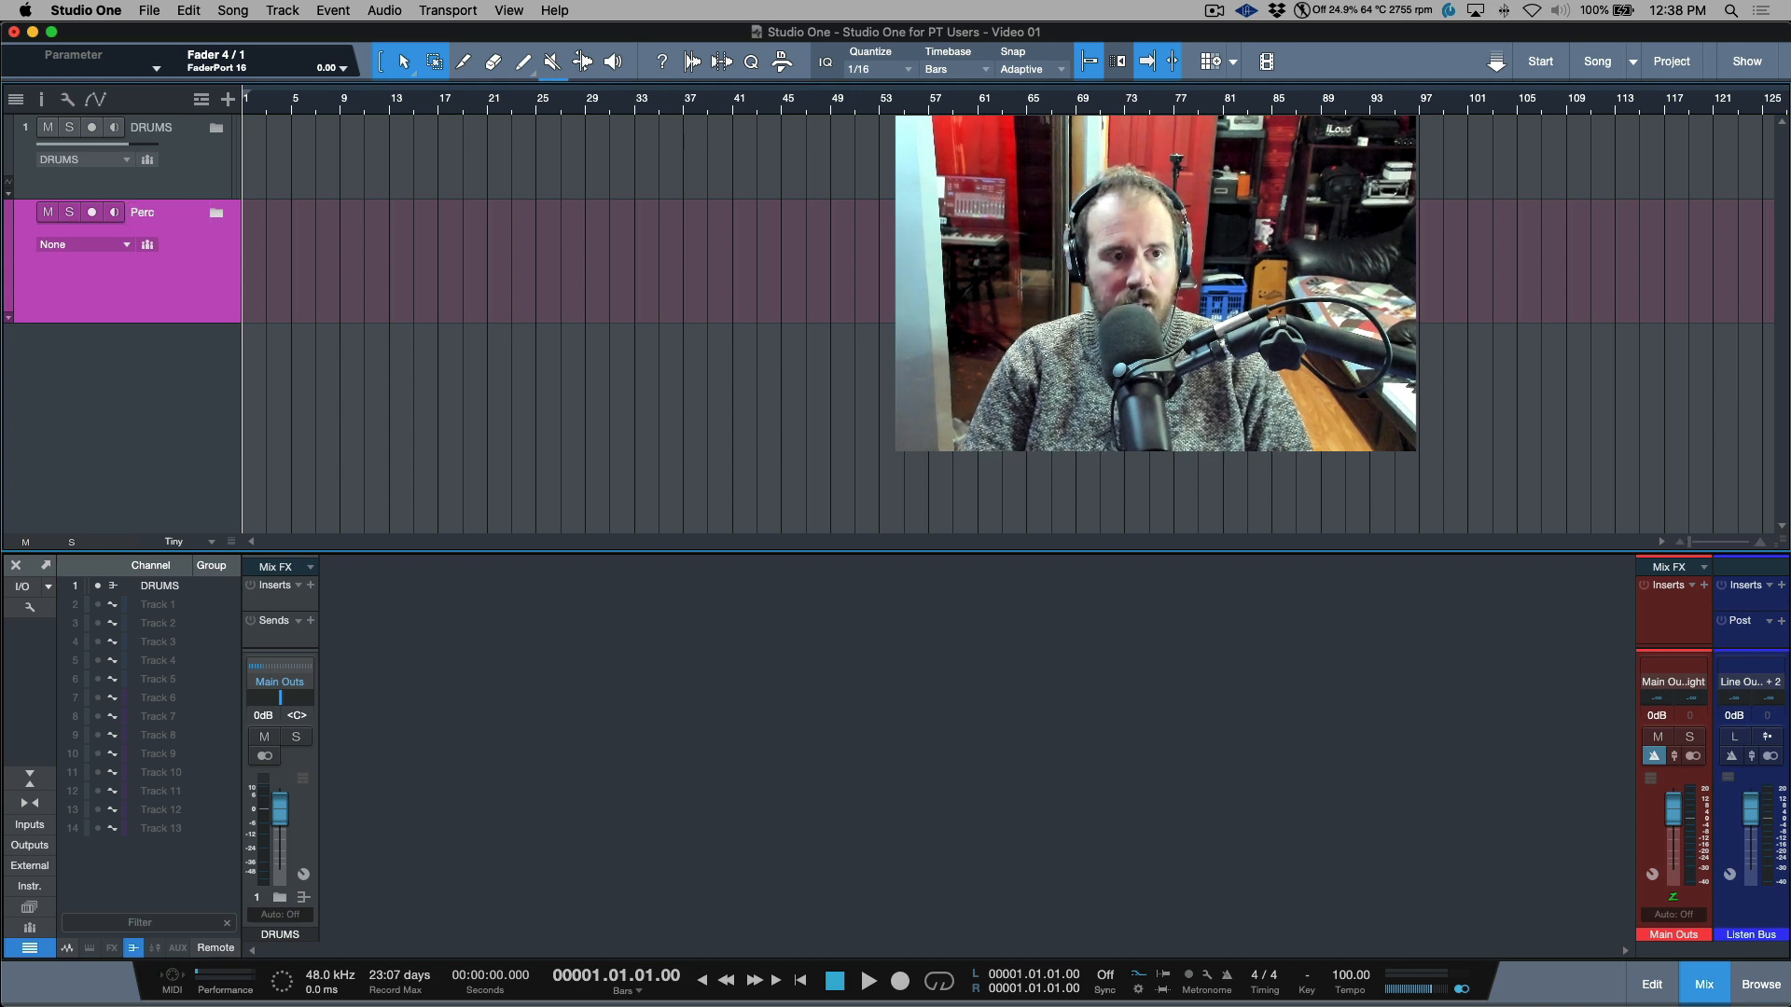
# - Try a new bus channel on the Perc folder, unfolding and collapsing it in the console, and undo the bus assignment
pyautogui.click(128, 248)
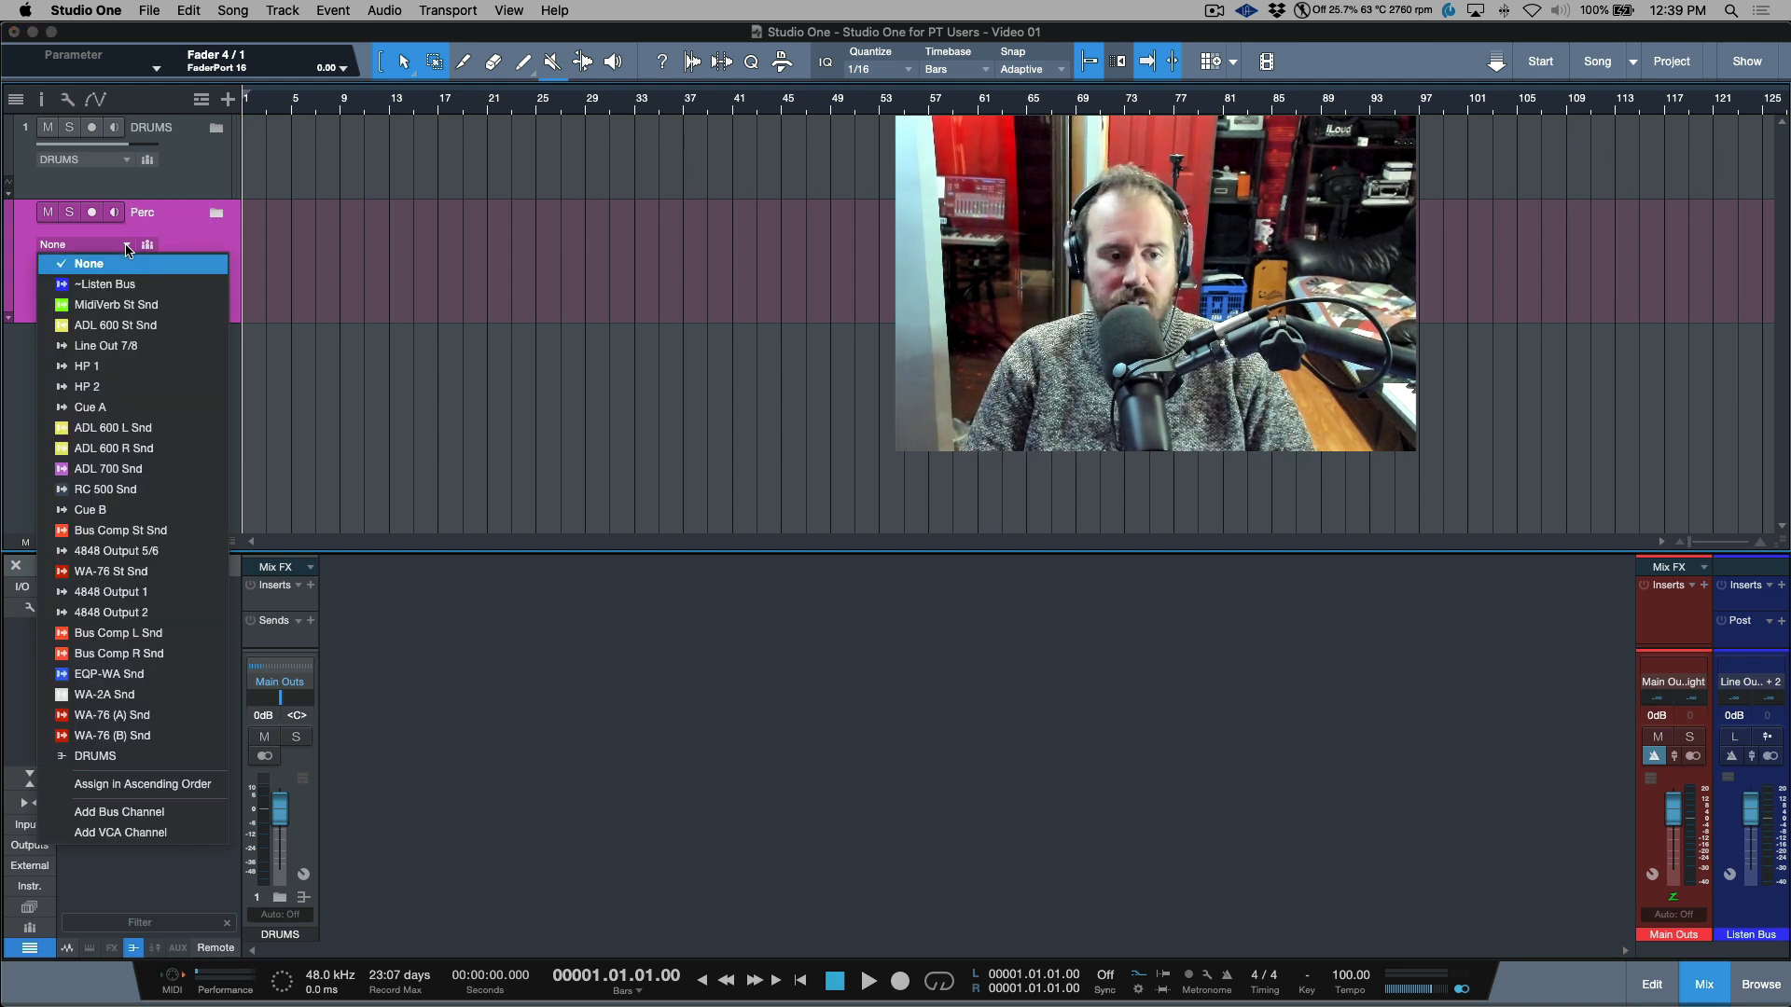
pyautogui.click(131, 811)
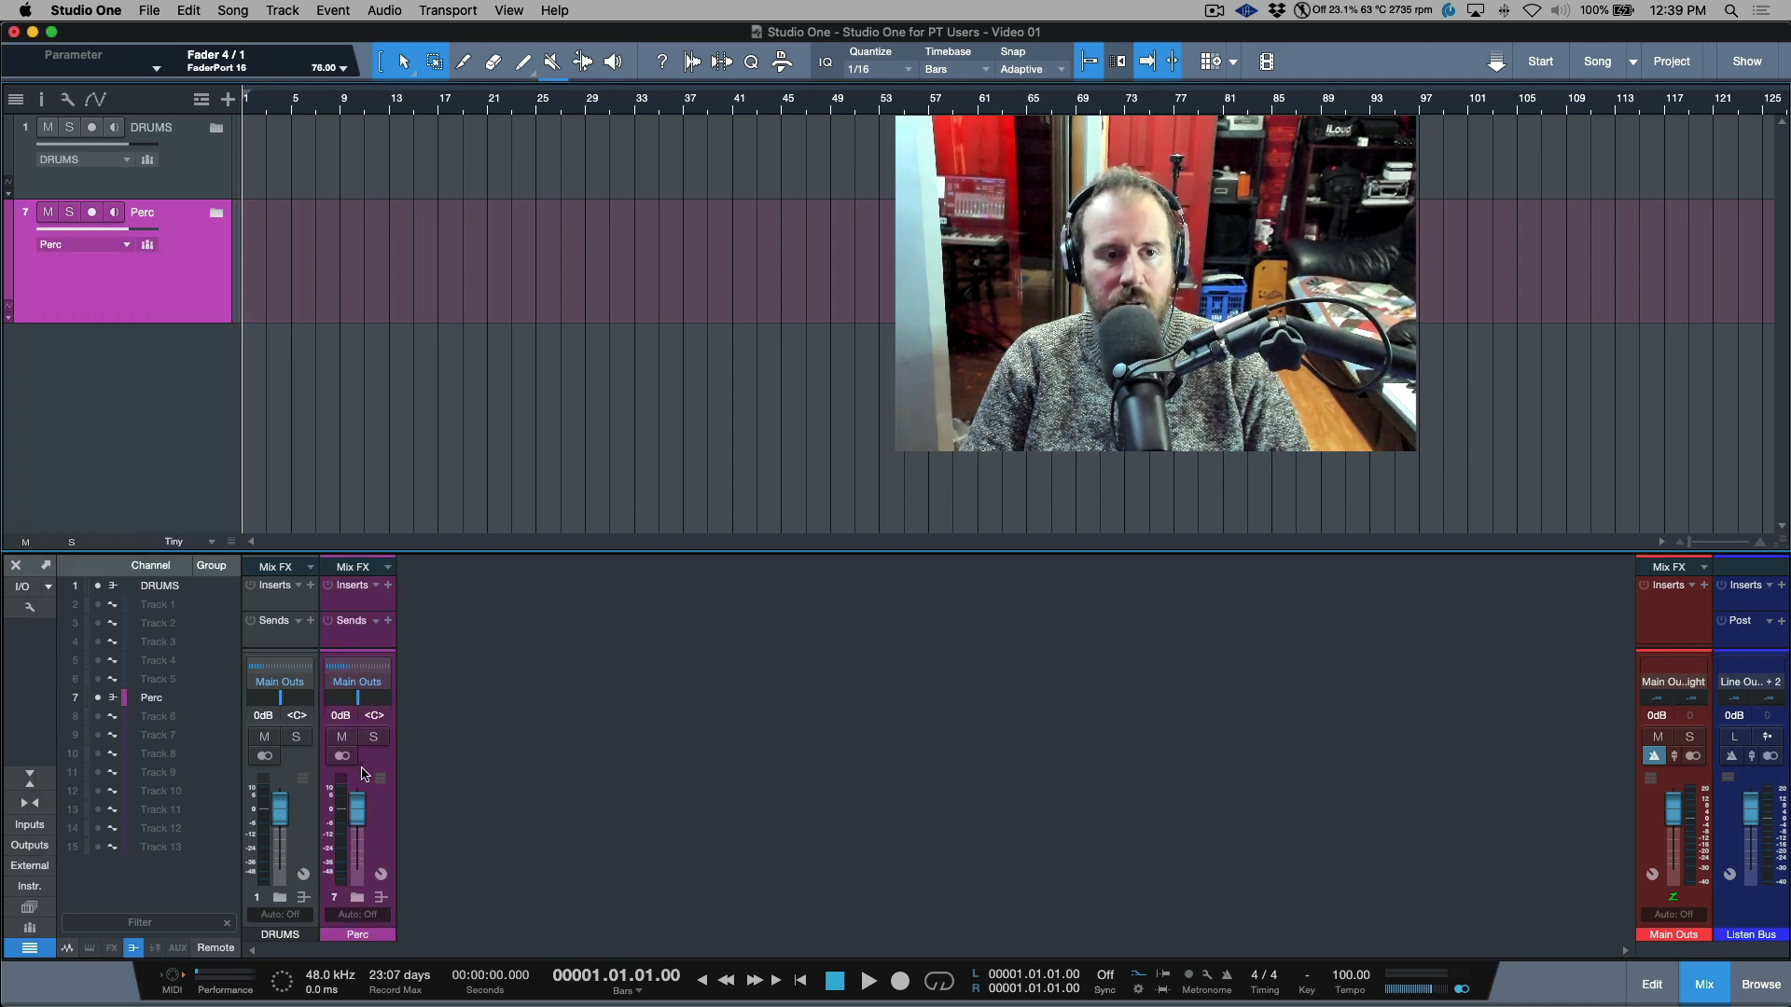
pyautogui.click(358, 898)
pyautogui.click(358, 898)
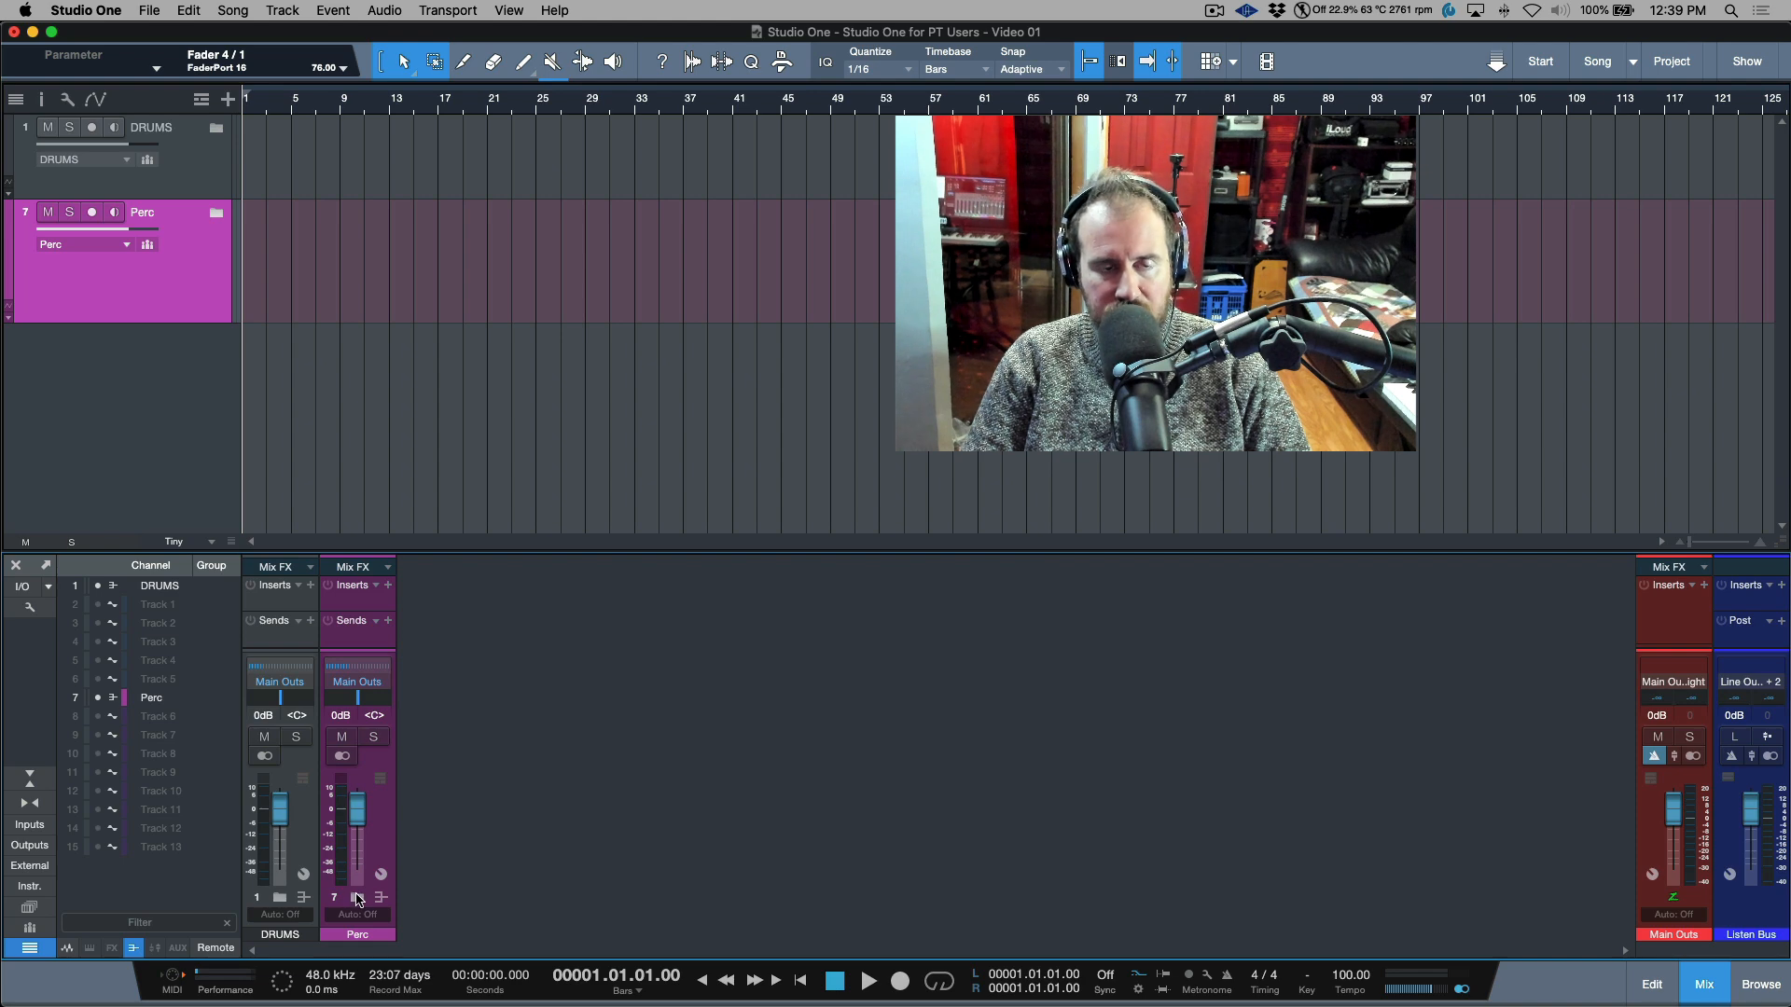
pyautogui.press('super+z')
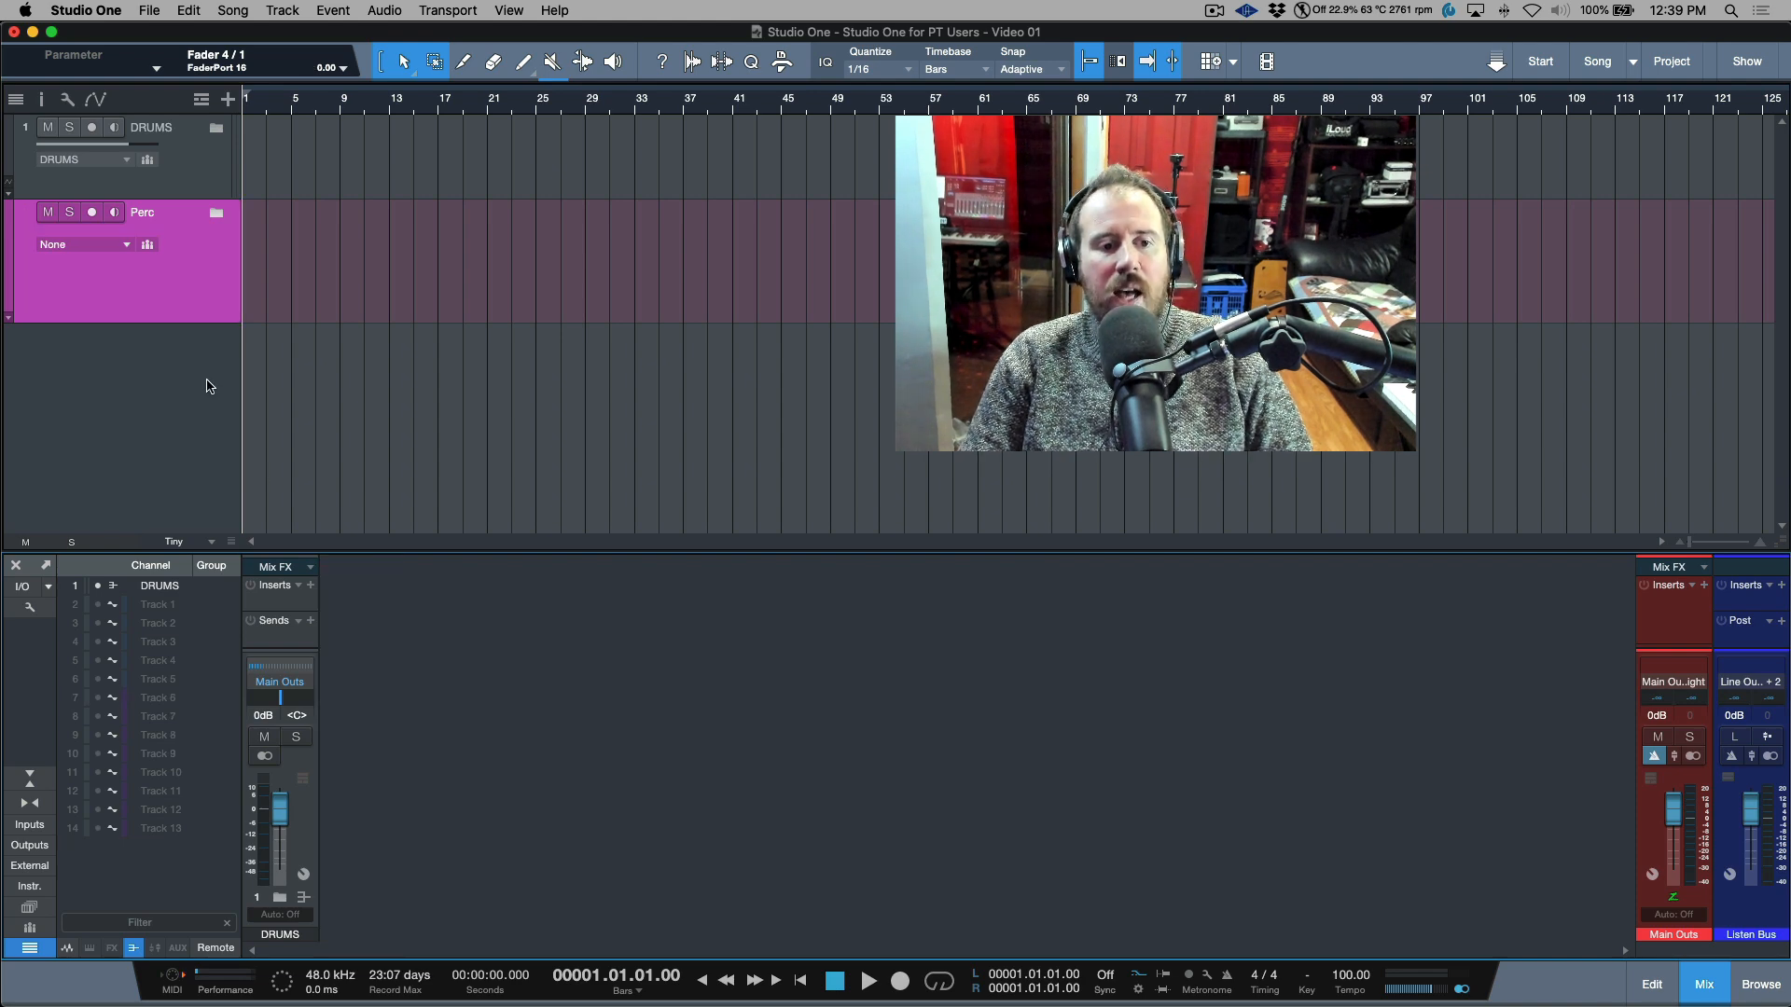
# - Add a VCA channel to the Perc folder, and unfold and collapse the folder once
pyautogui.click(126, 246)
pyautogui.click(134, 842)
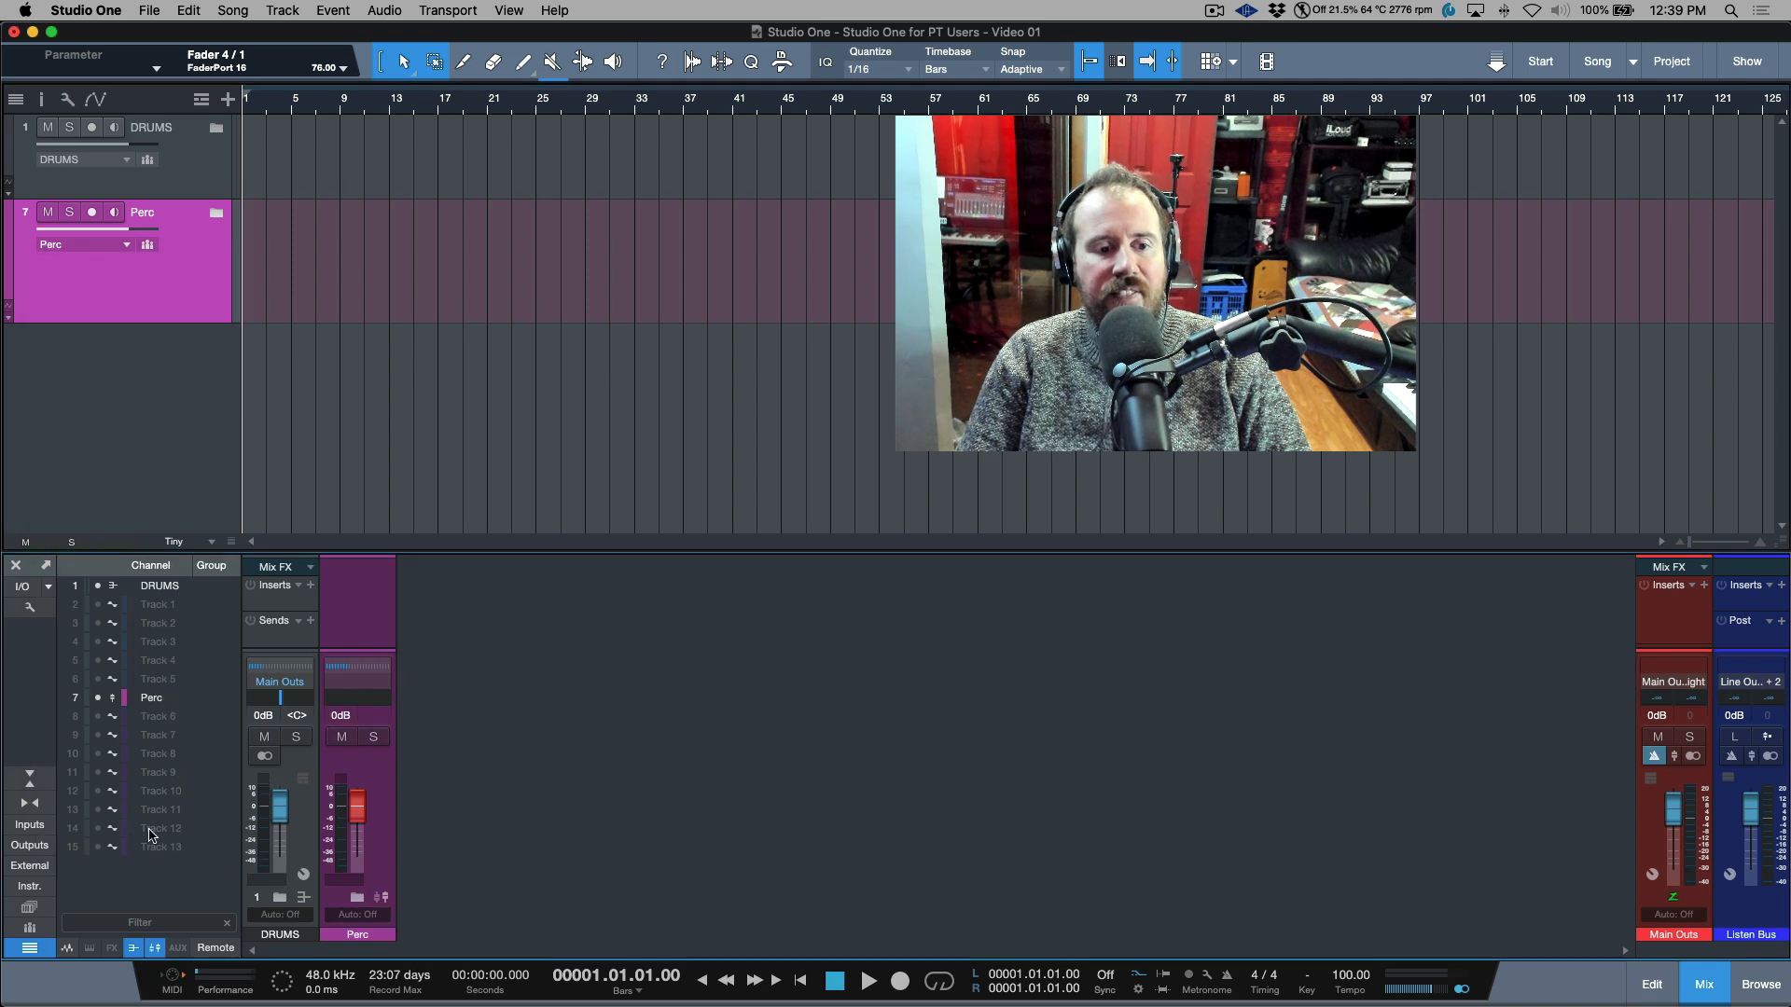
pyautogui.click(217, 215)
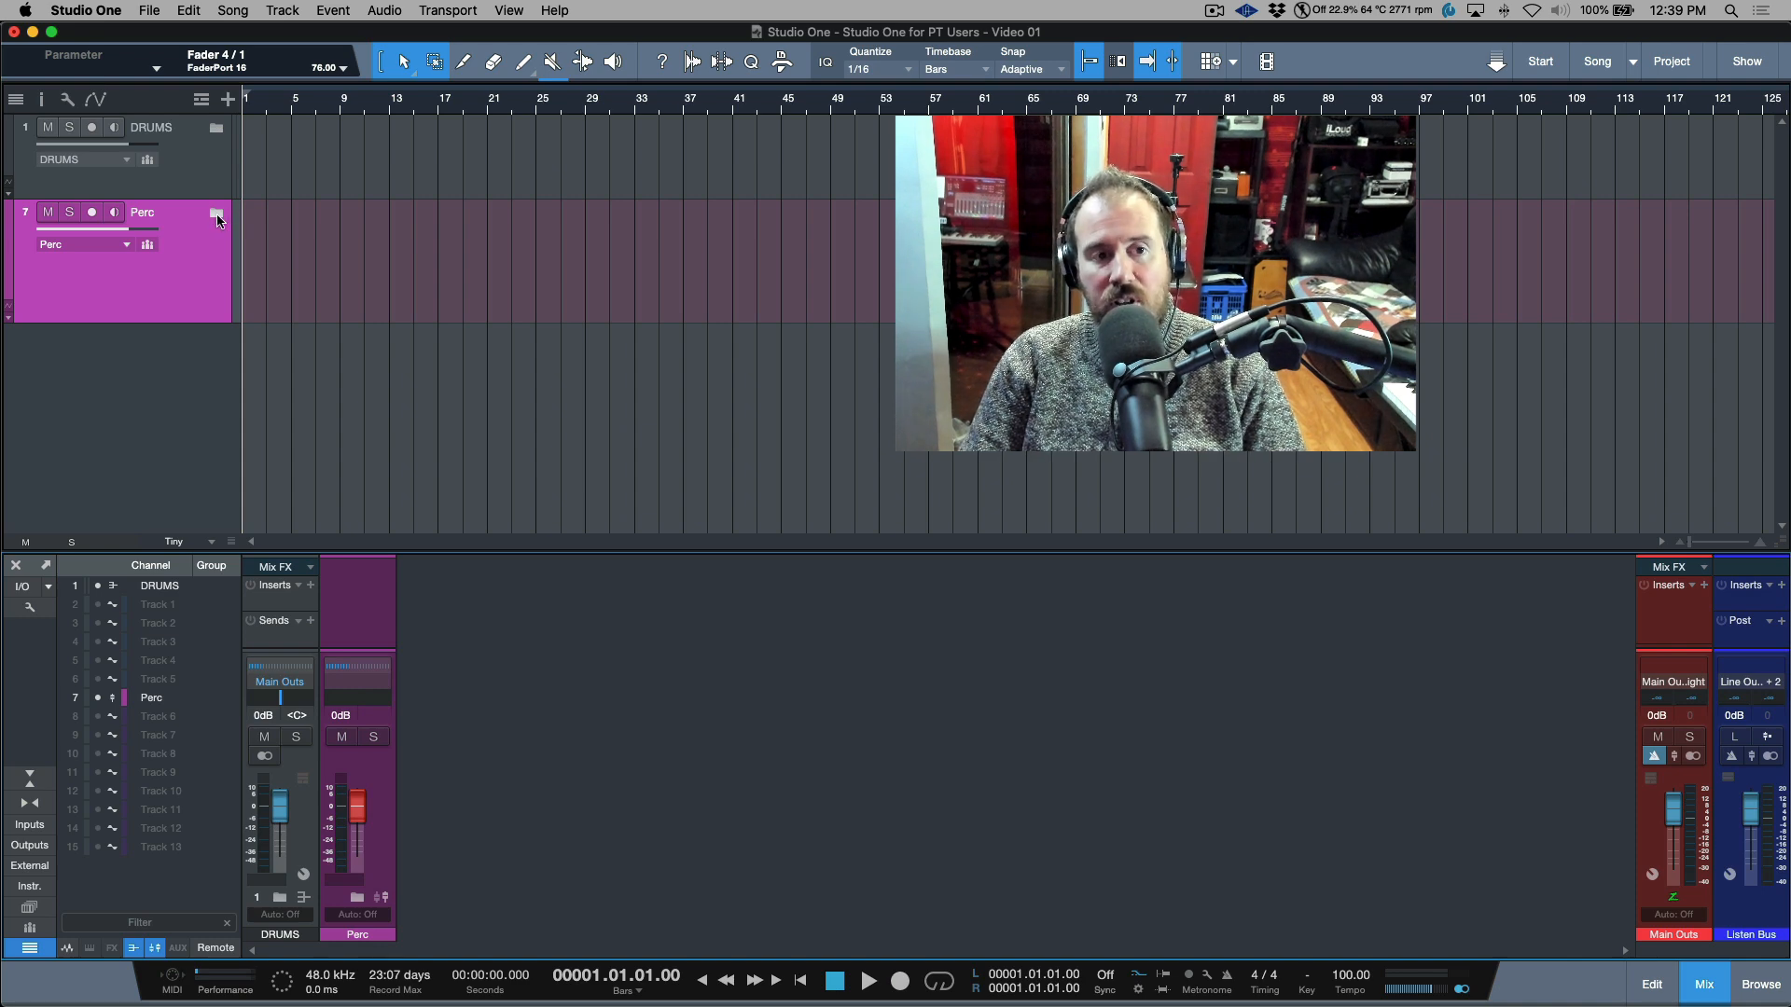
pyautogui.click(217, 214)
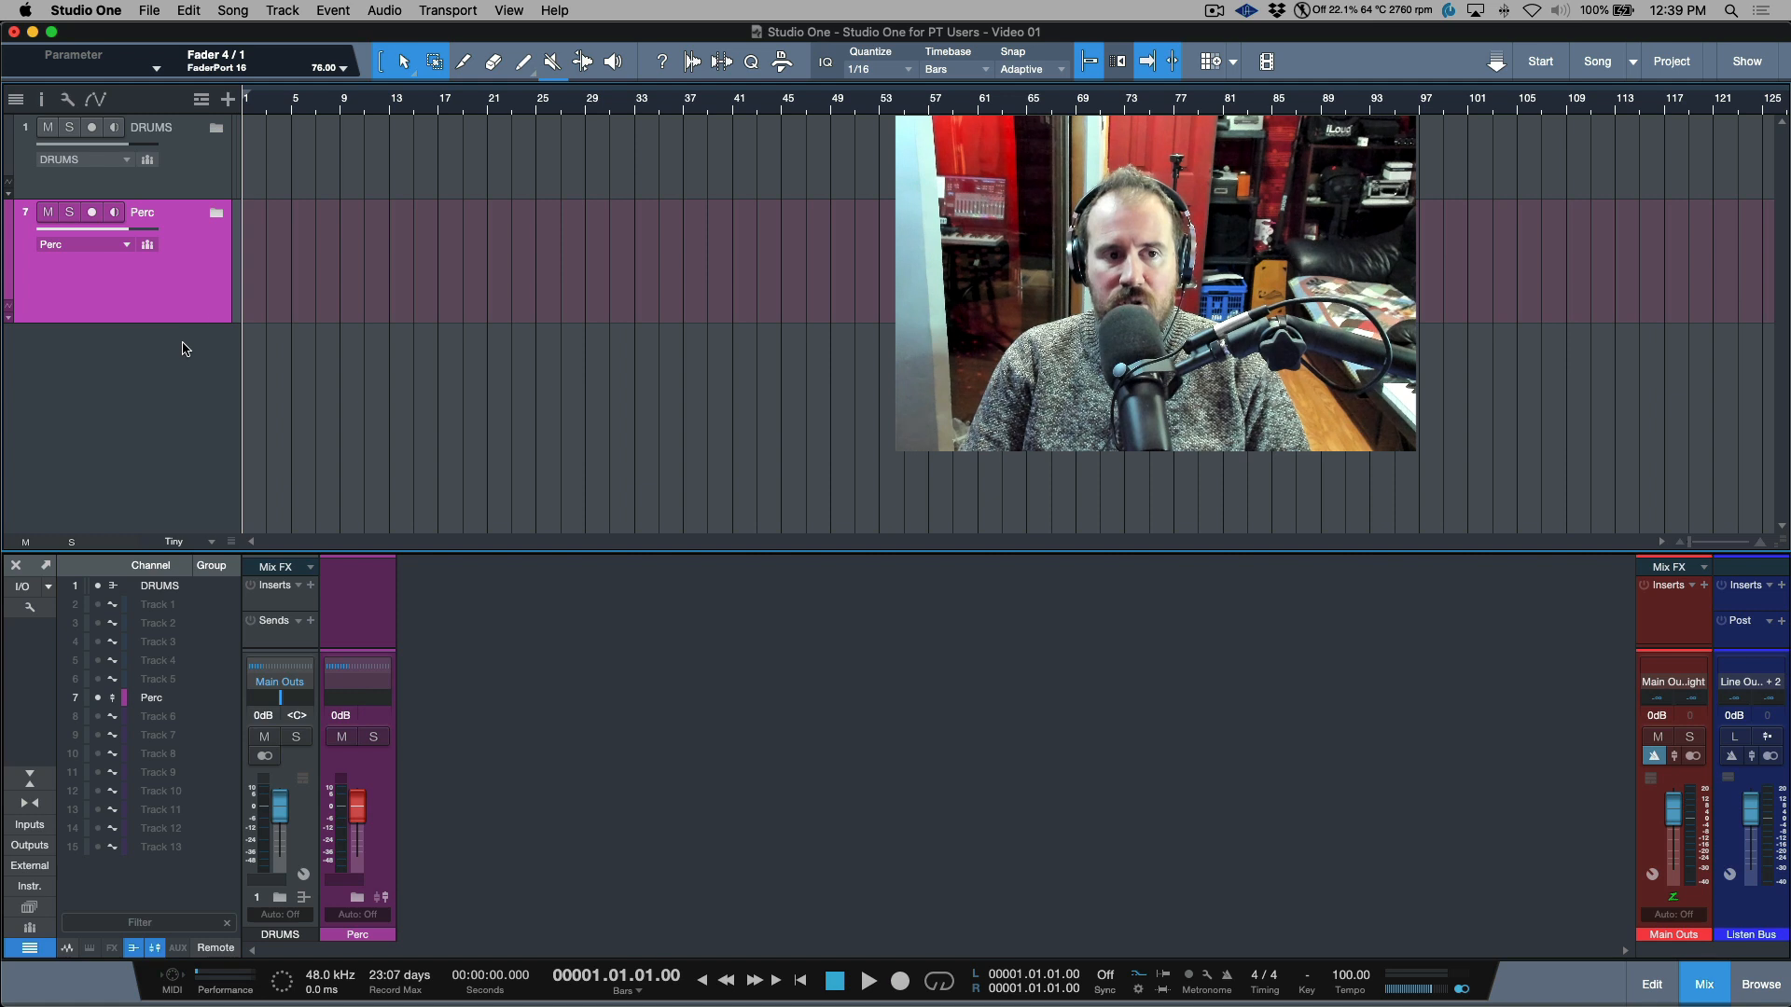
# - Raise the Perc VCA fader to +0.7 dB, unfold the folder to compare its channel levels, and reset the fader to 0 dB
pyautogui.click(201, 260)
pyautogui.moveTo(359, 810); pyautogui.dragTo(364, 806)
pyautogui.click(356, 895)
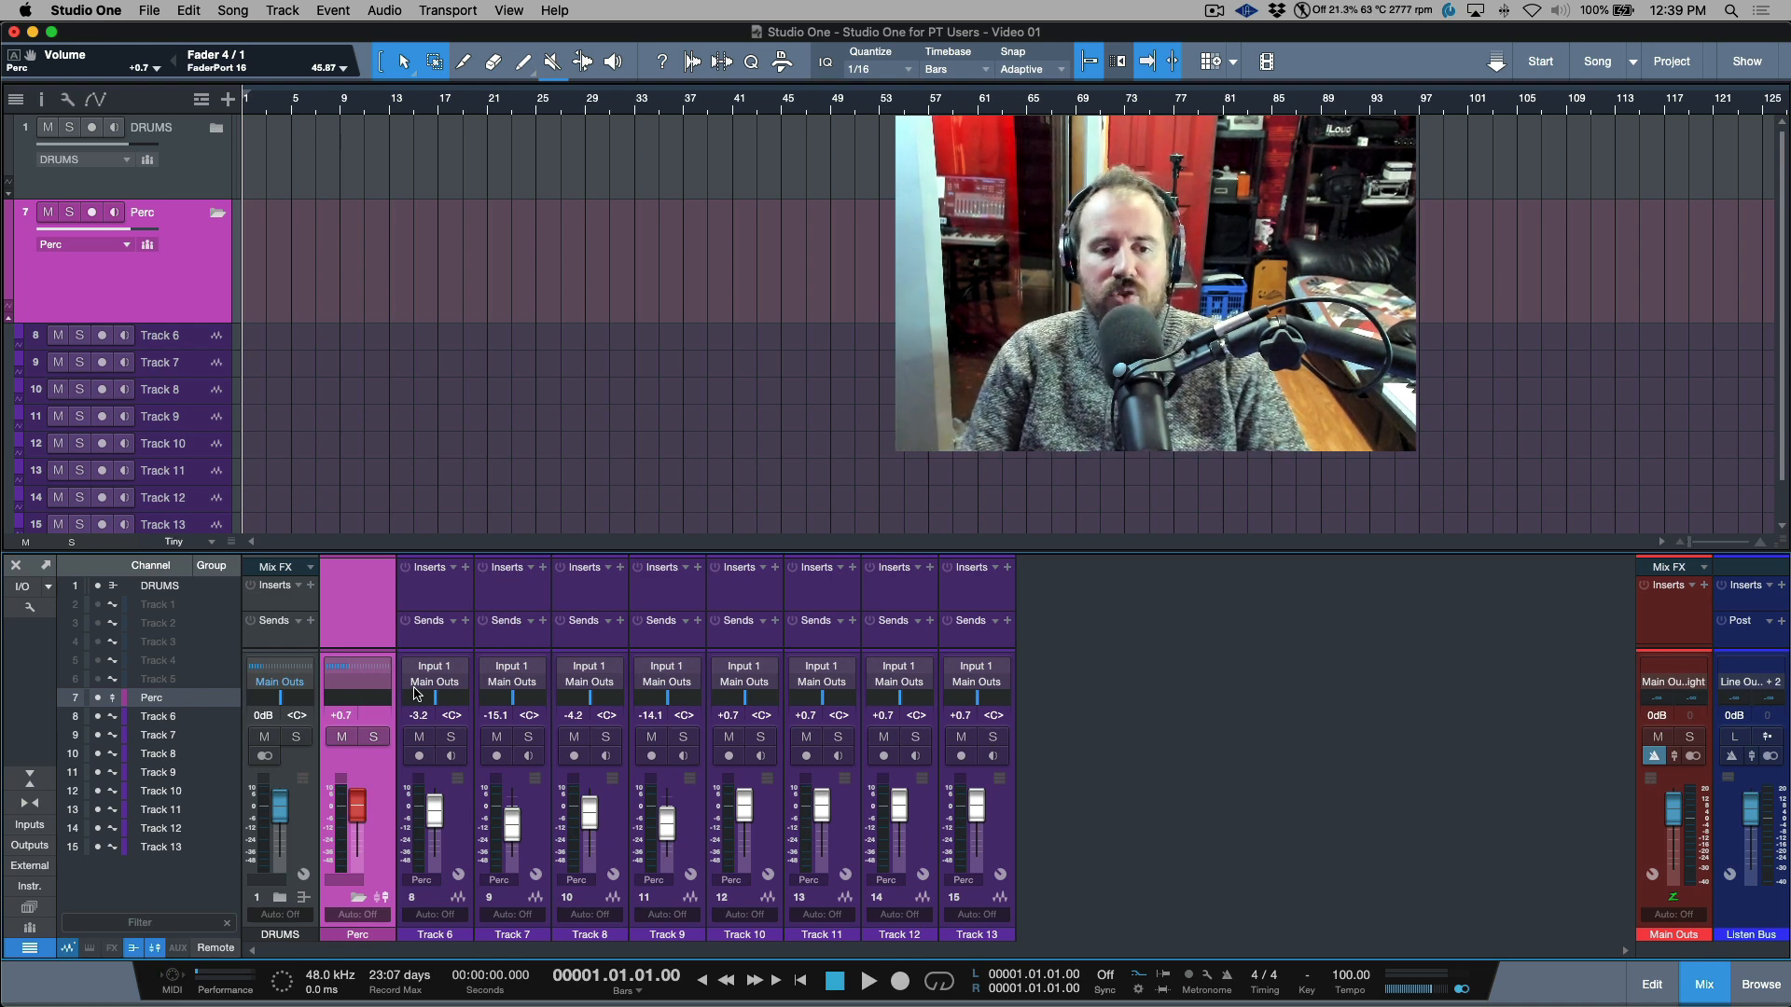
pyautogui.keyDown('alt'); pyautogui.click(358, 811); pyautogui.keyUp('alt')
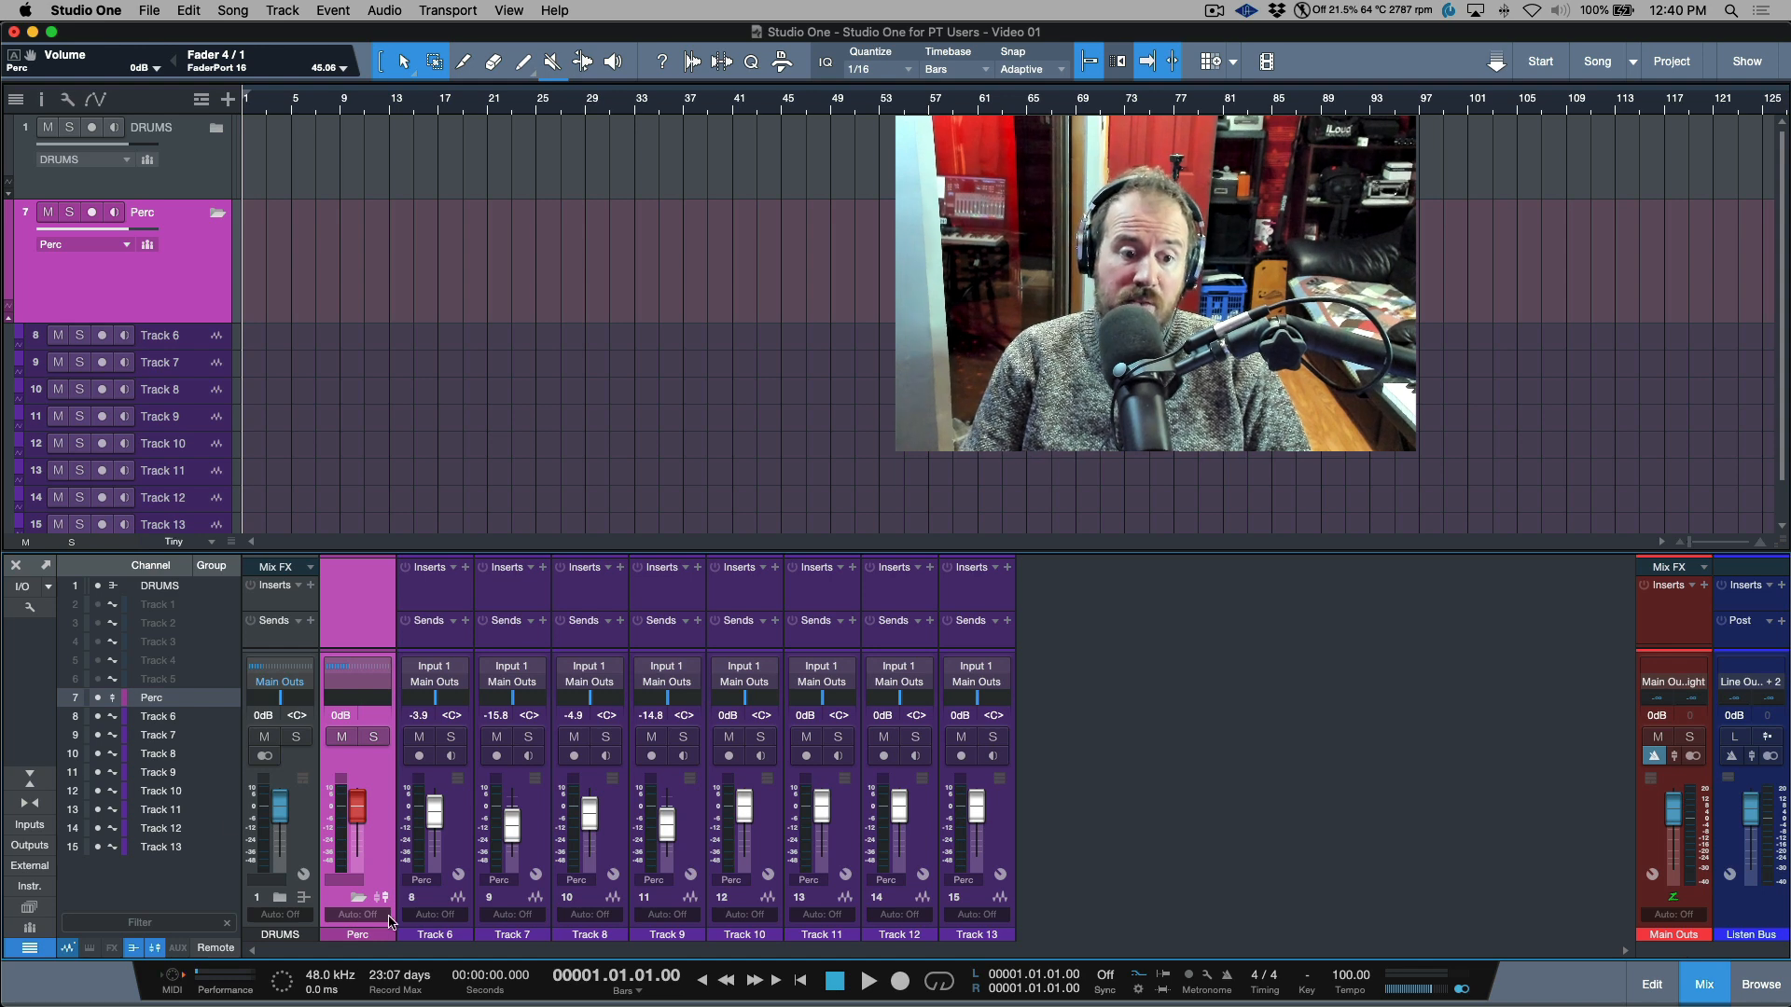
pyautogui.click(358, 897)
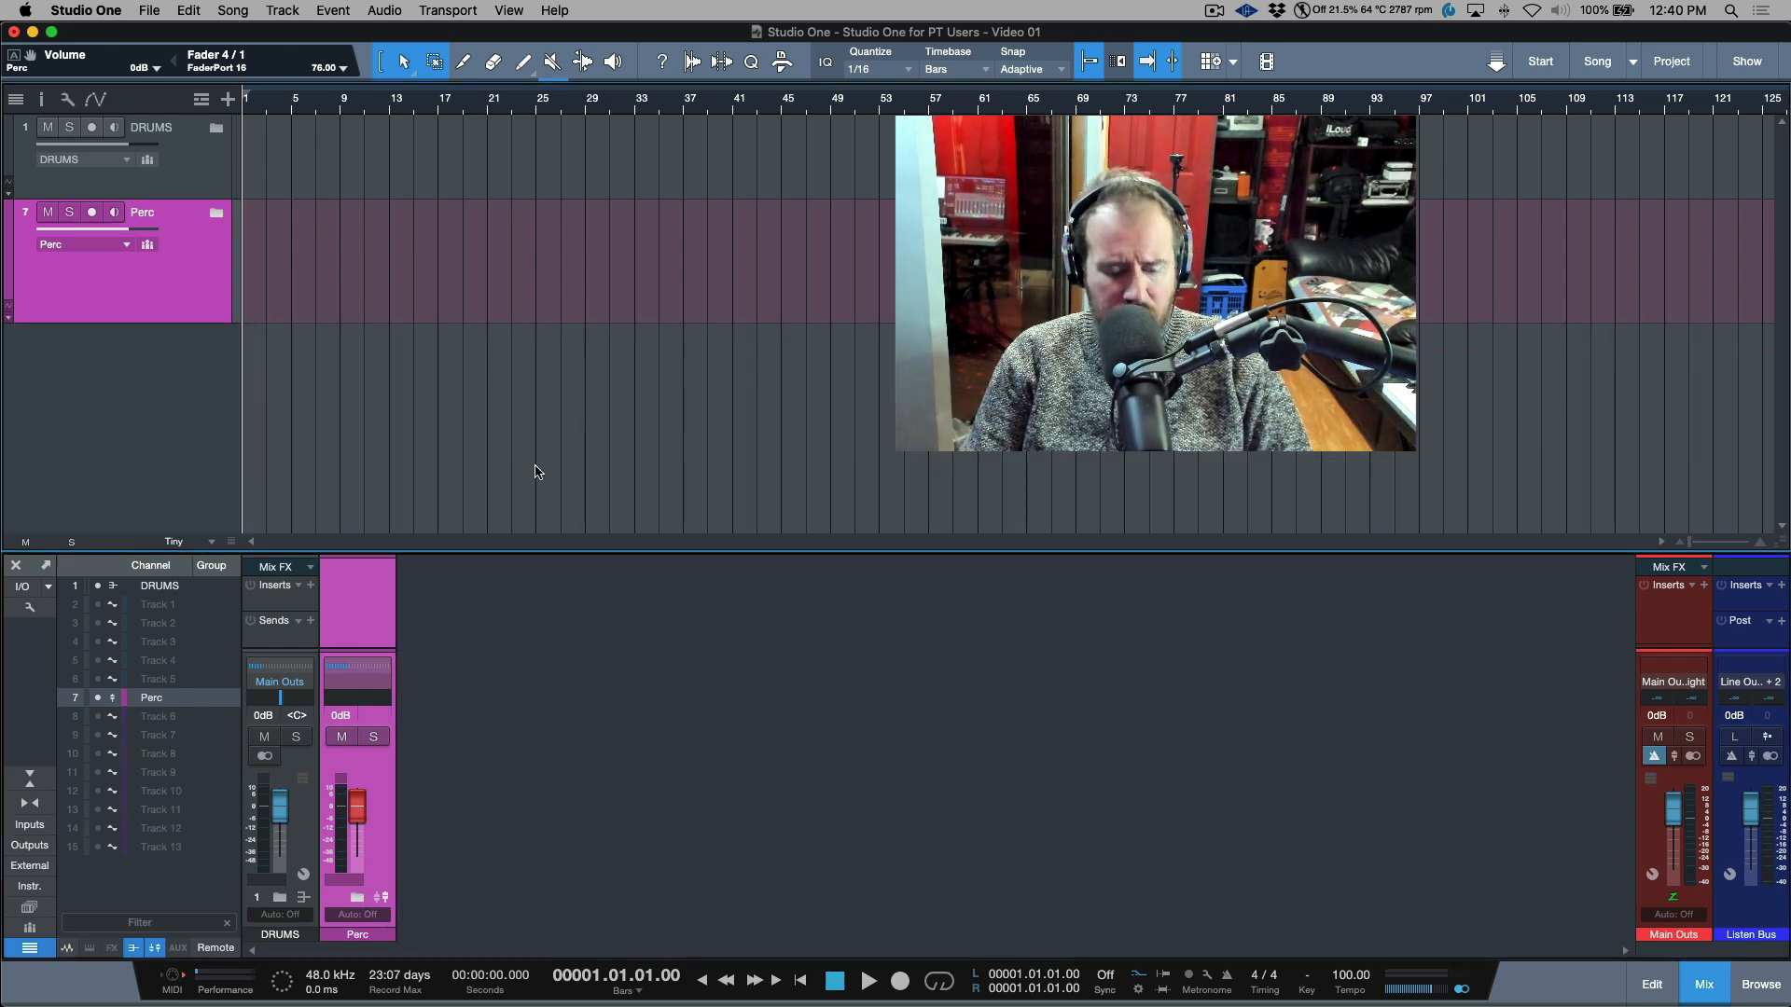
# - Enlarge the arrangement's track rows to the Large height
pyautogui.hotkey('alt', 'z')
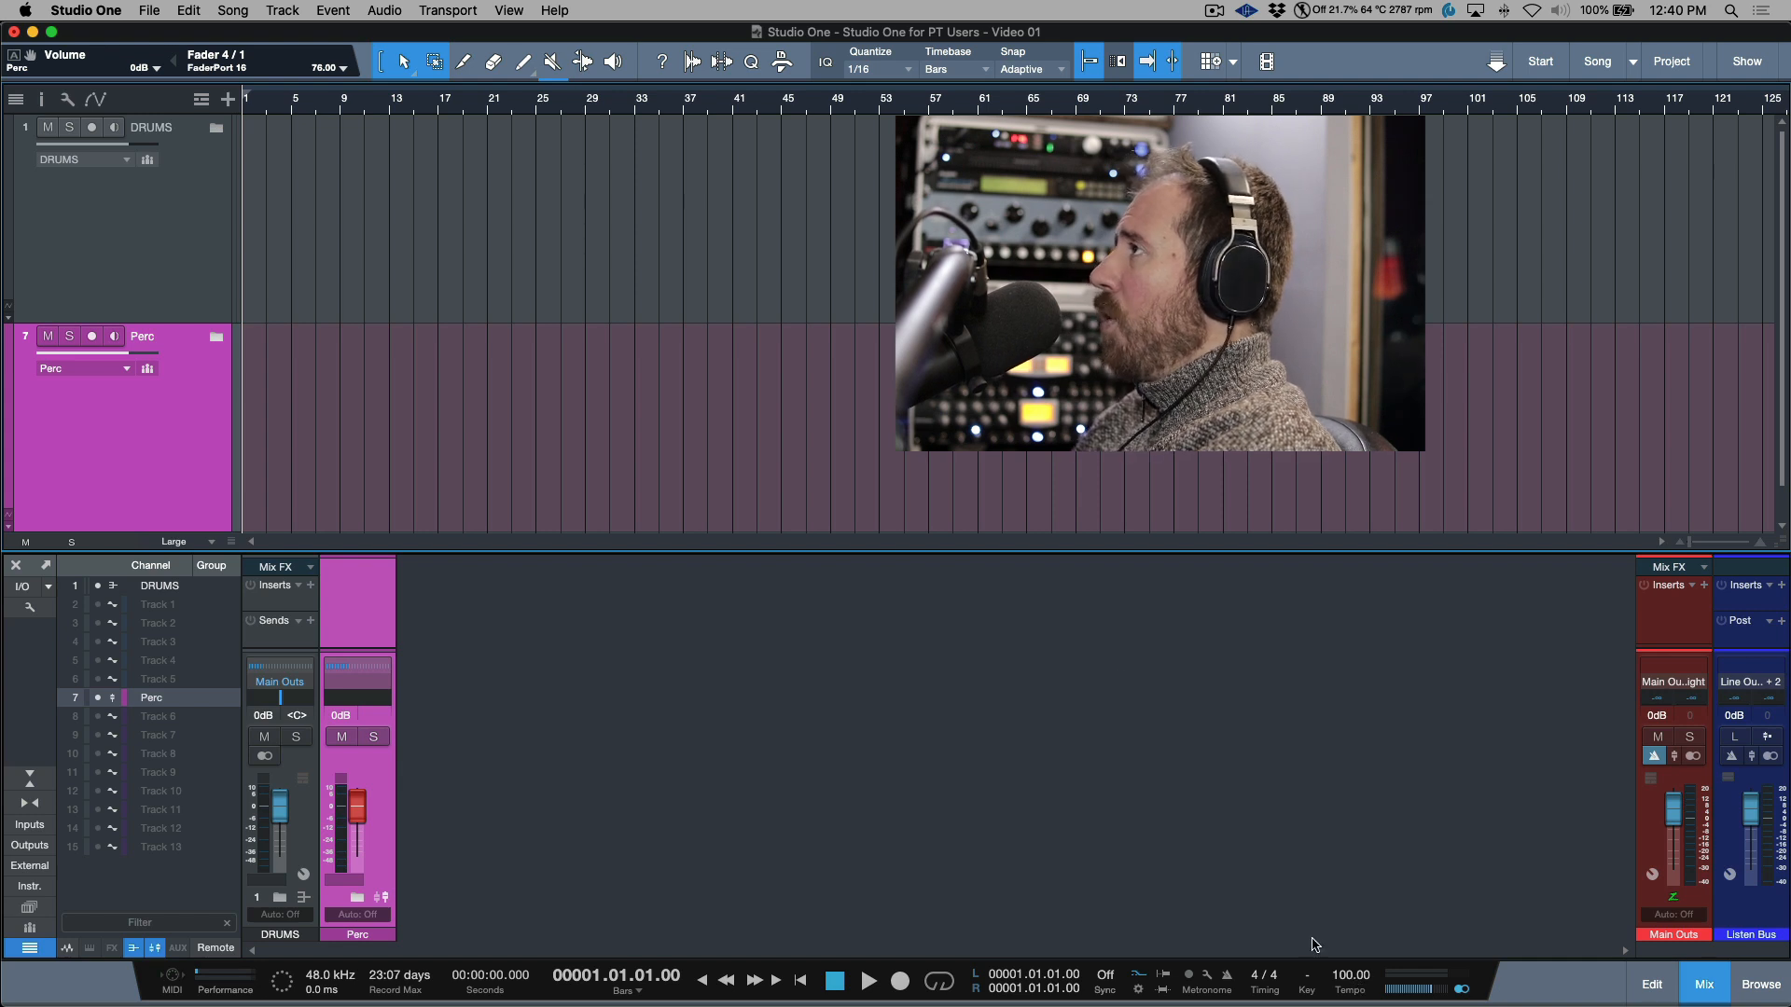
# - Show the Marker track and the Ruler track, with the ruler's time format set to Frames
pyautogui.click(204, 105)
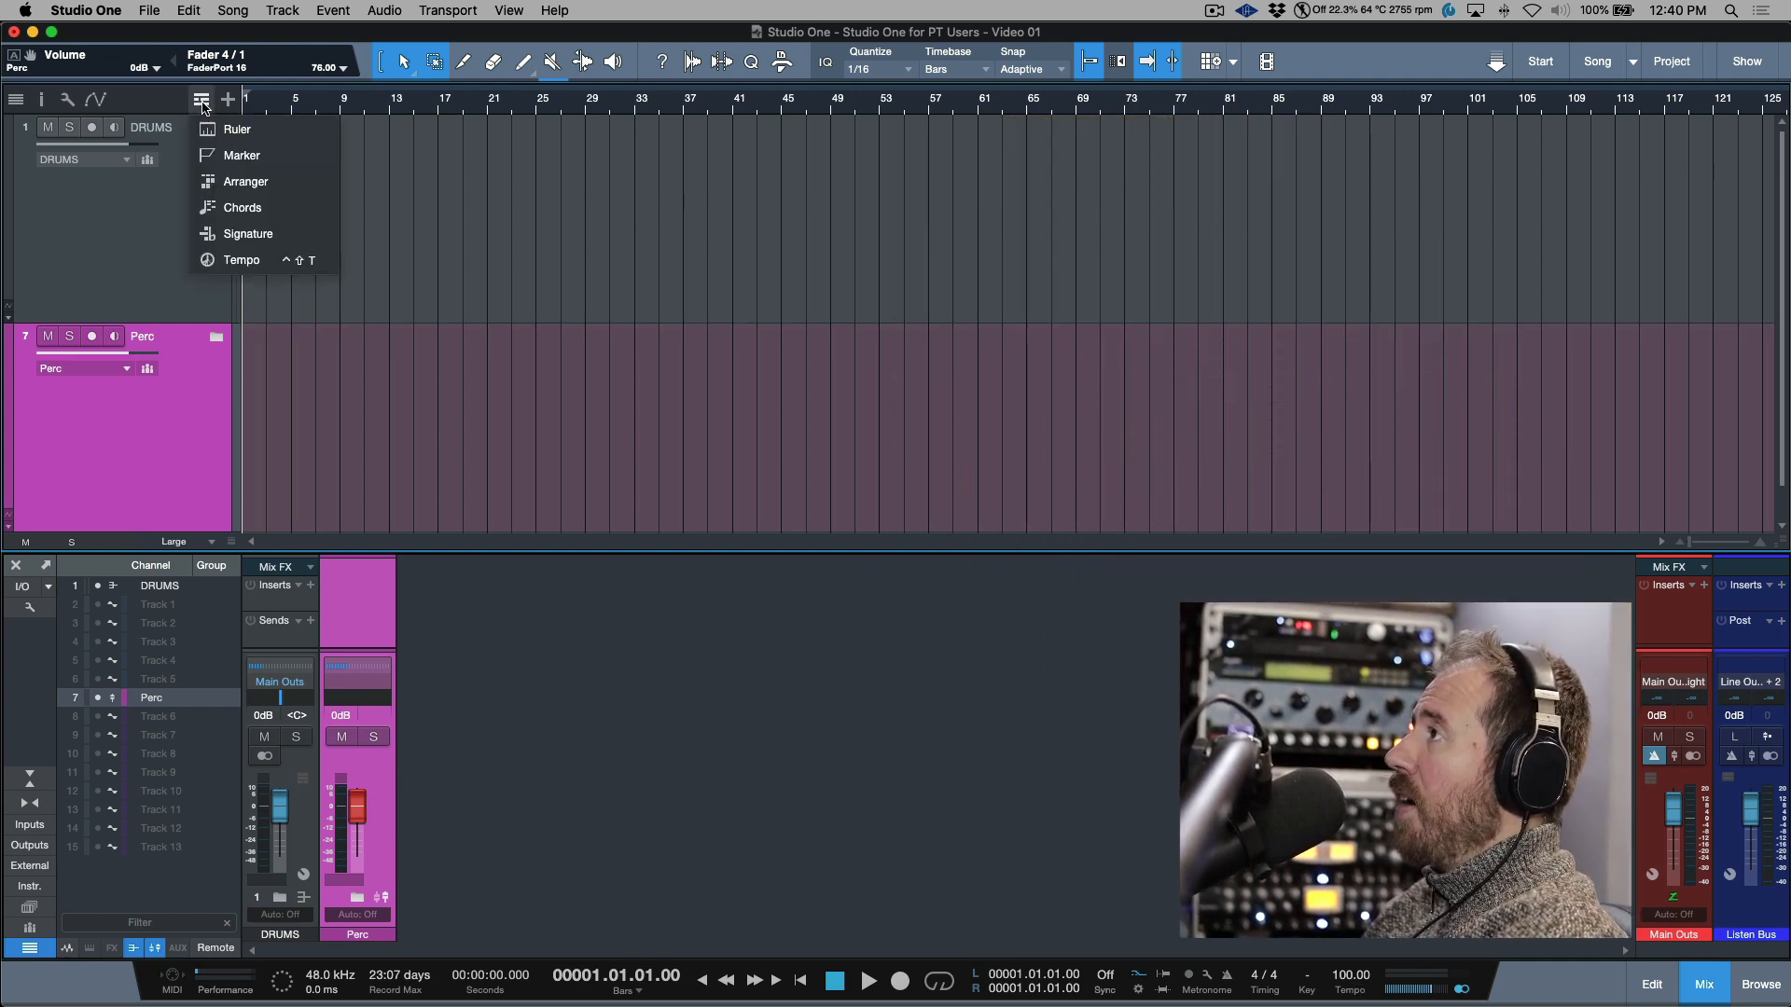
pyautogui.click(238, 154)
pyautogui.click(201, 99)
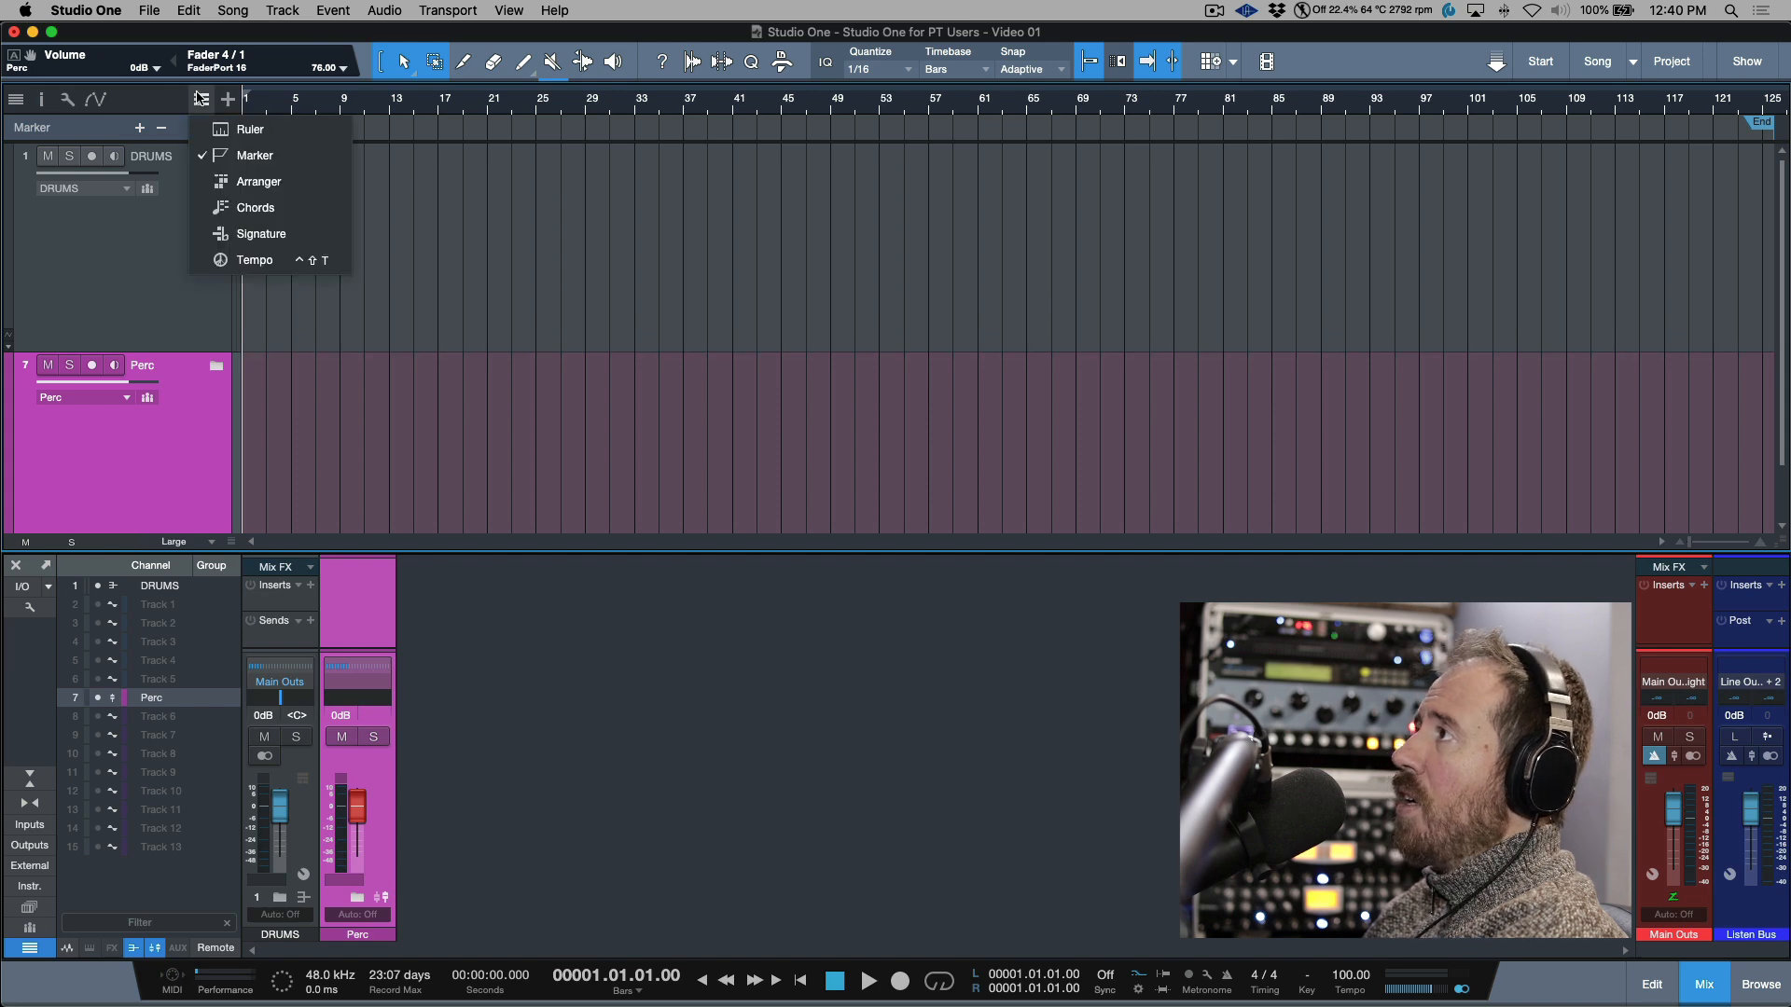
pyautogui.click(238, 129)
pyautogui.click(221, 127)
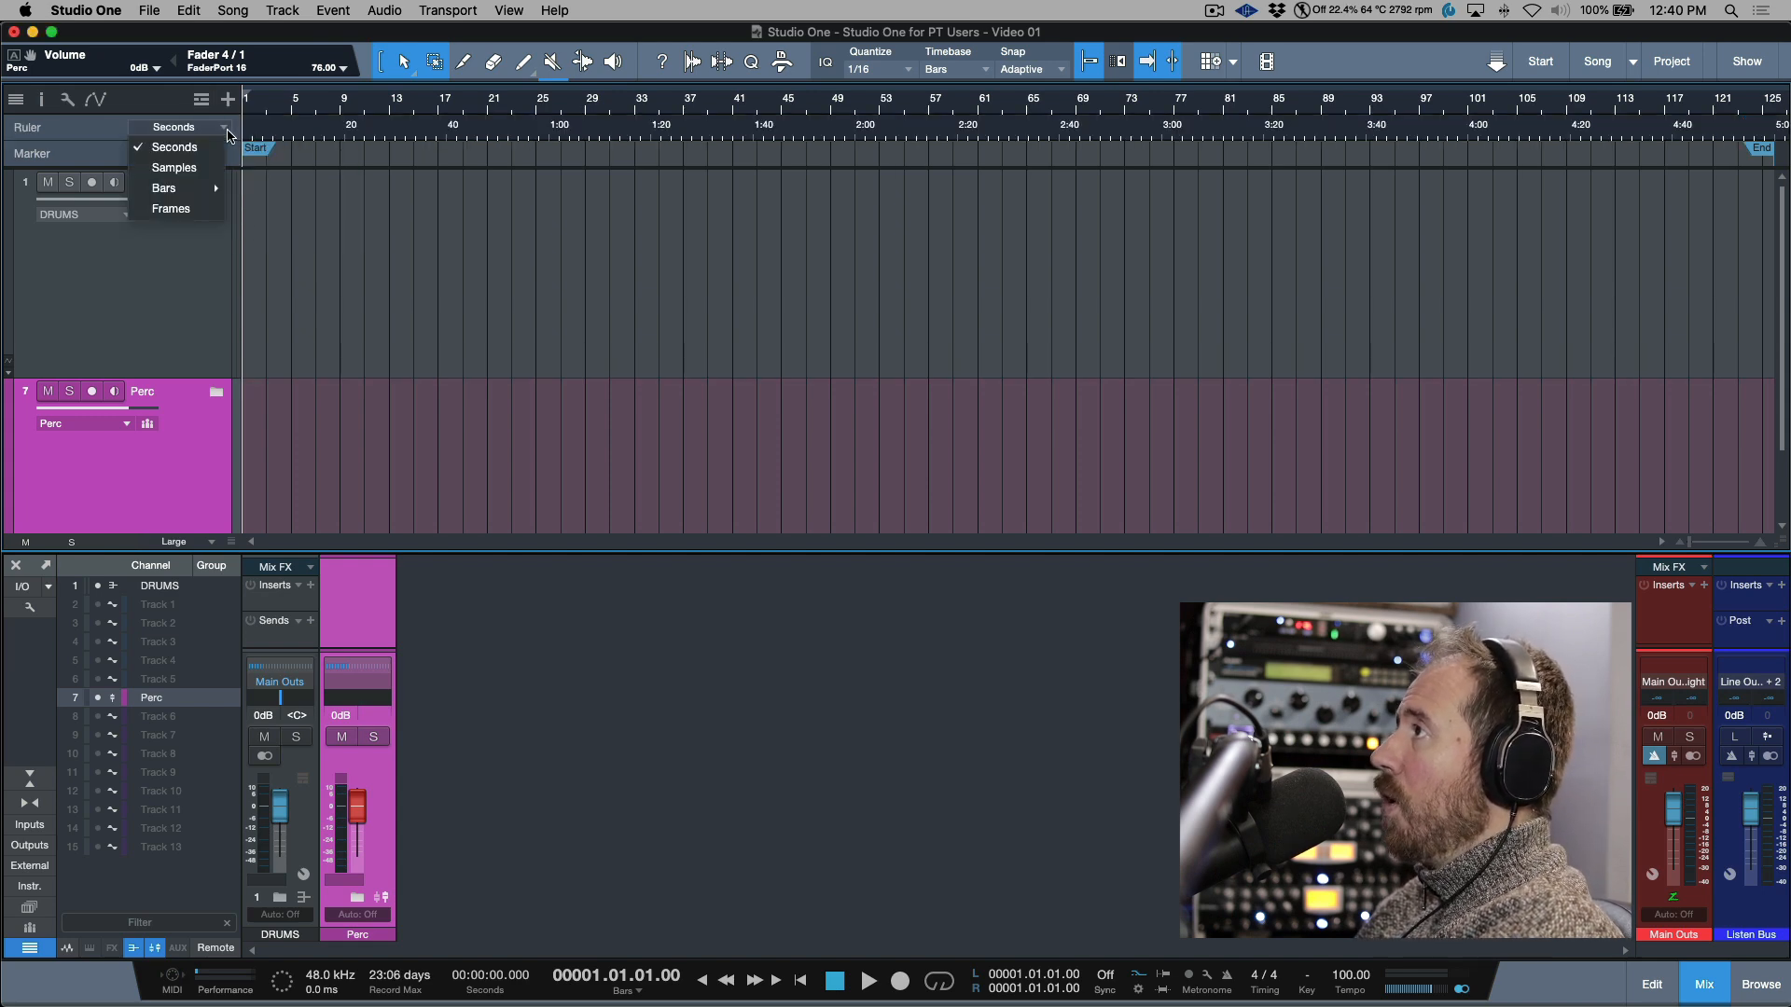
pyautogui.click(194, 217)
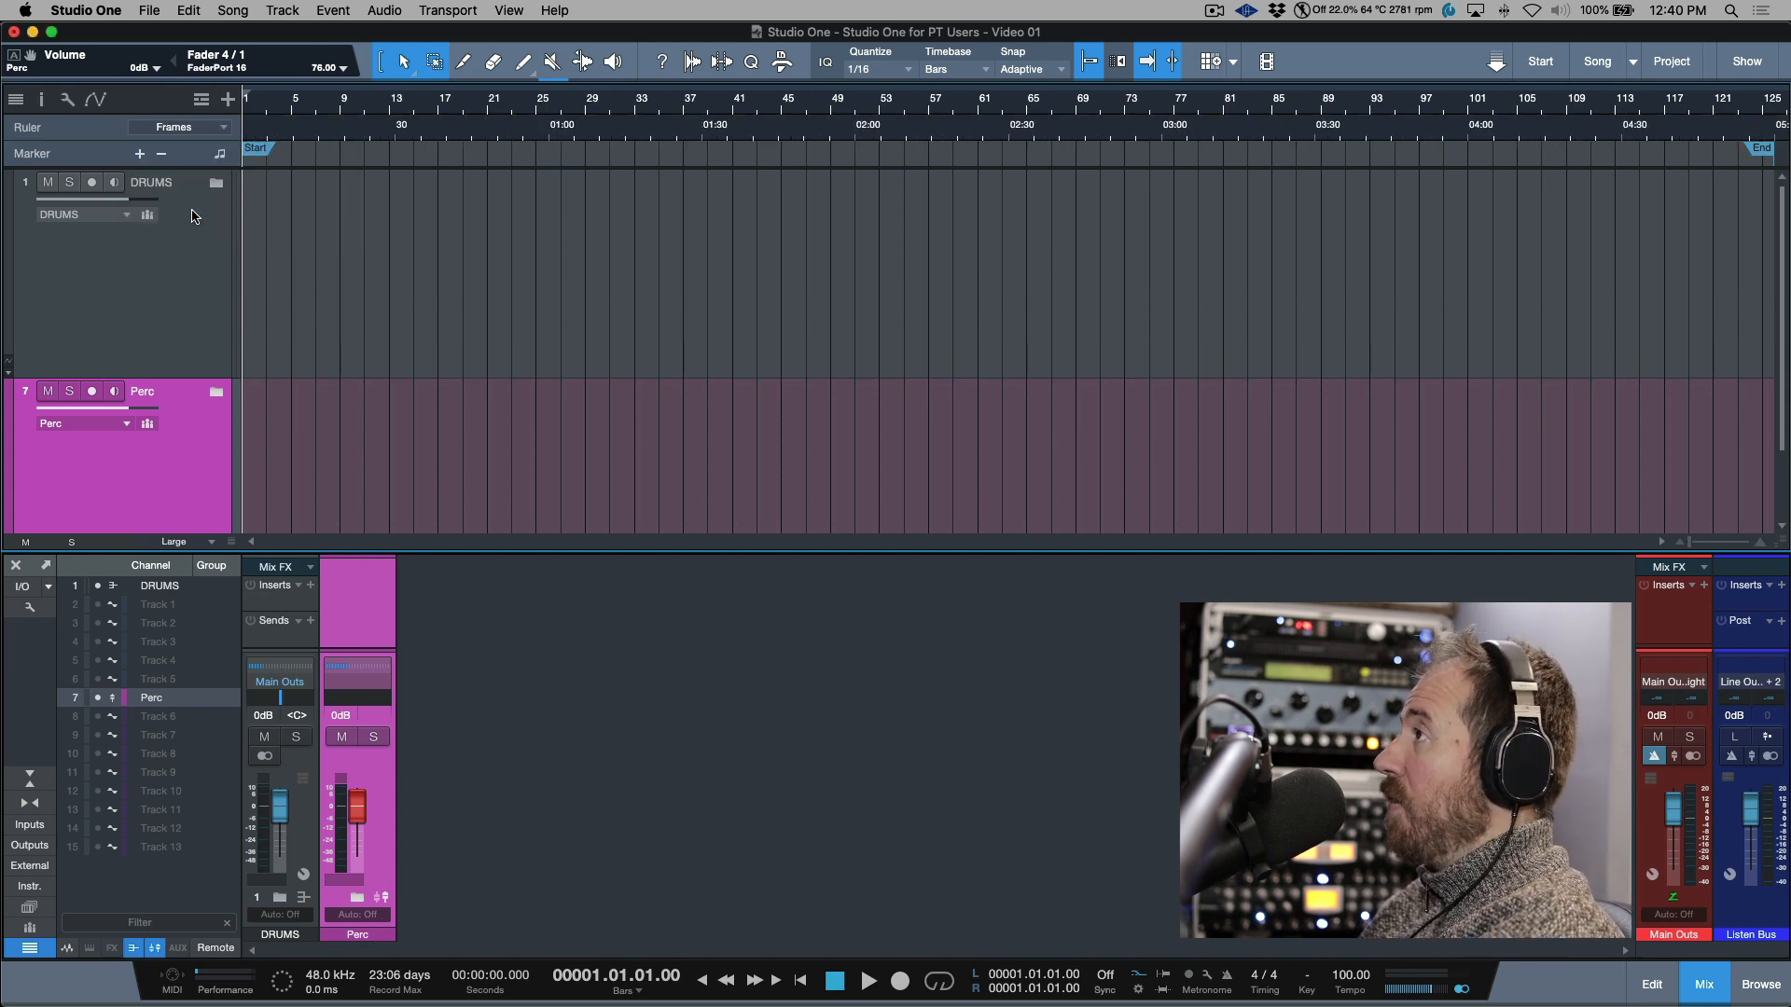
# - Hide the Marker track and the Ruler track
pyautogui.click(201, 99)
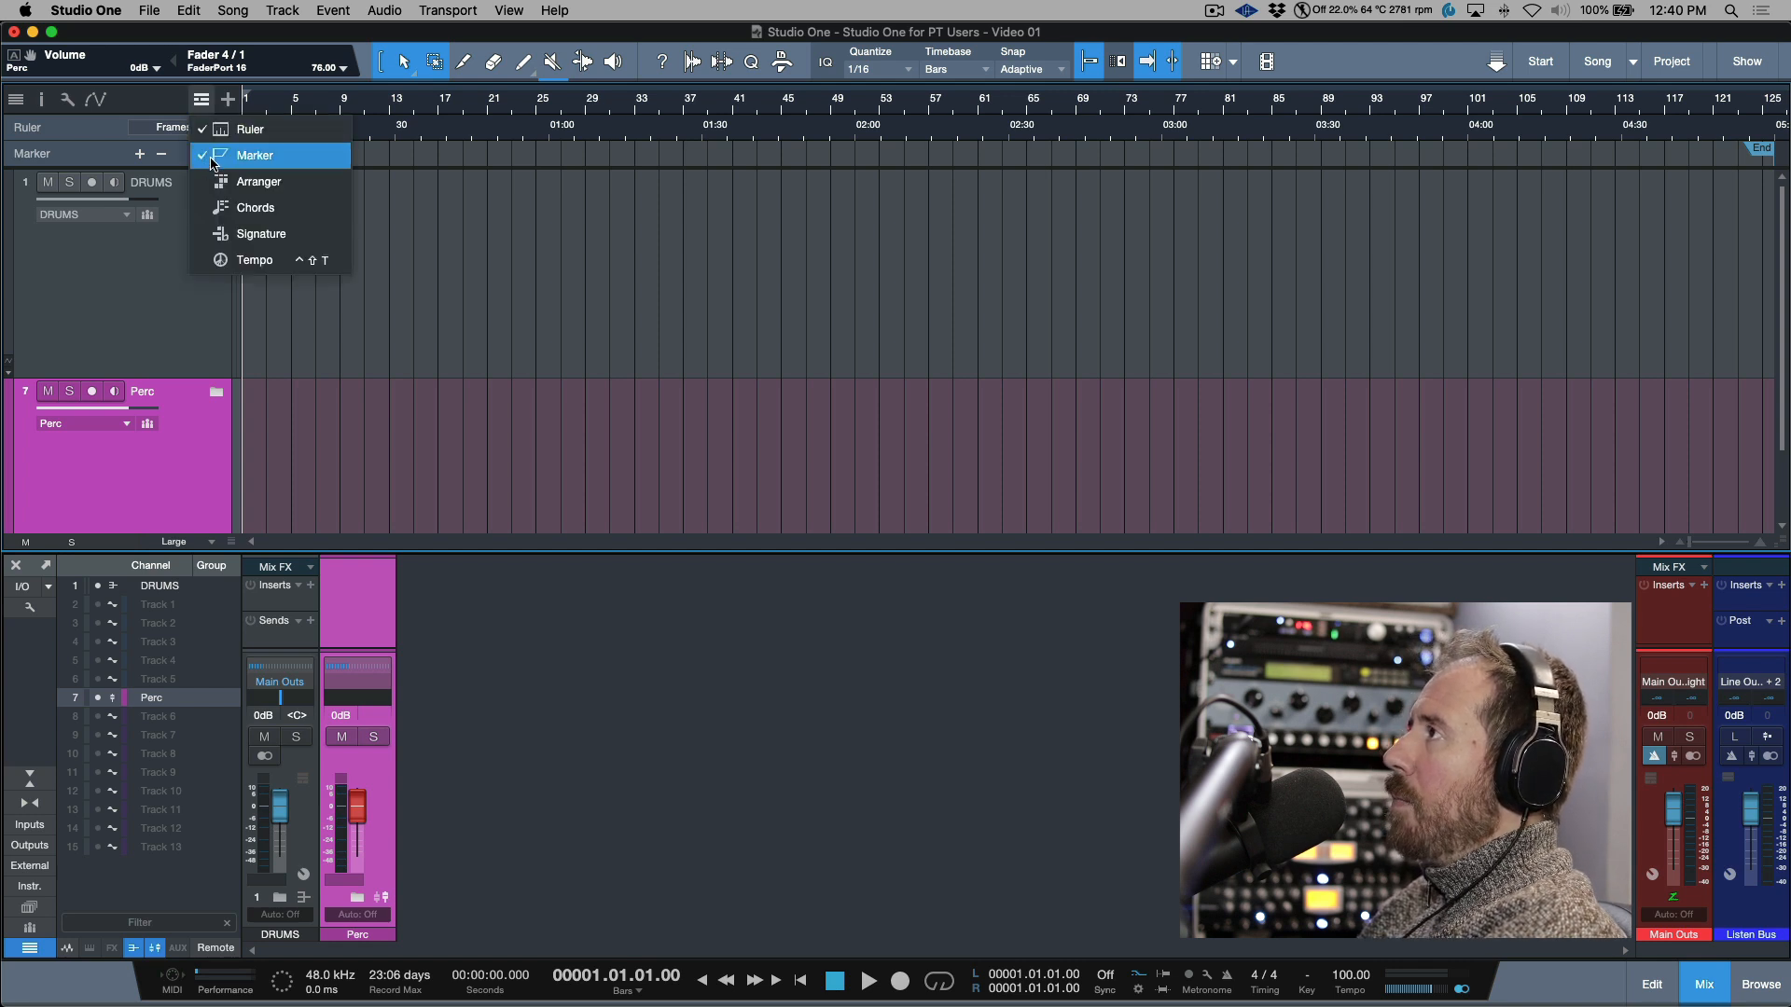
pyautogui.click(213, 152)
pyautogui.click(201, 99)
pyautogui.click(219, 128)
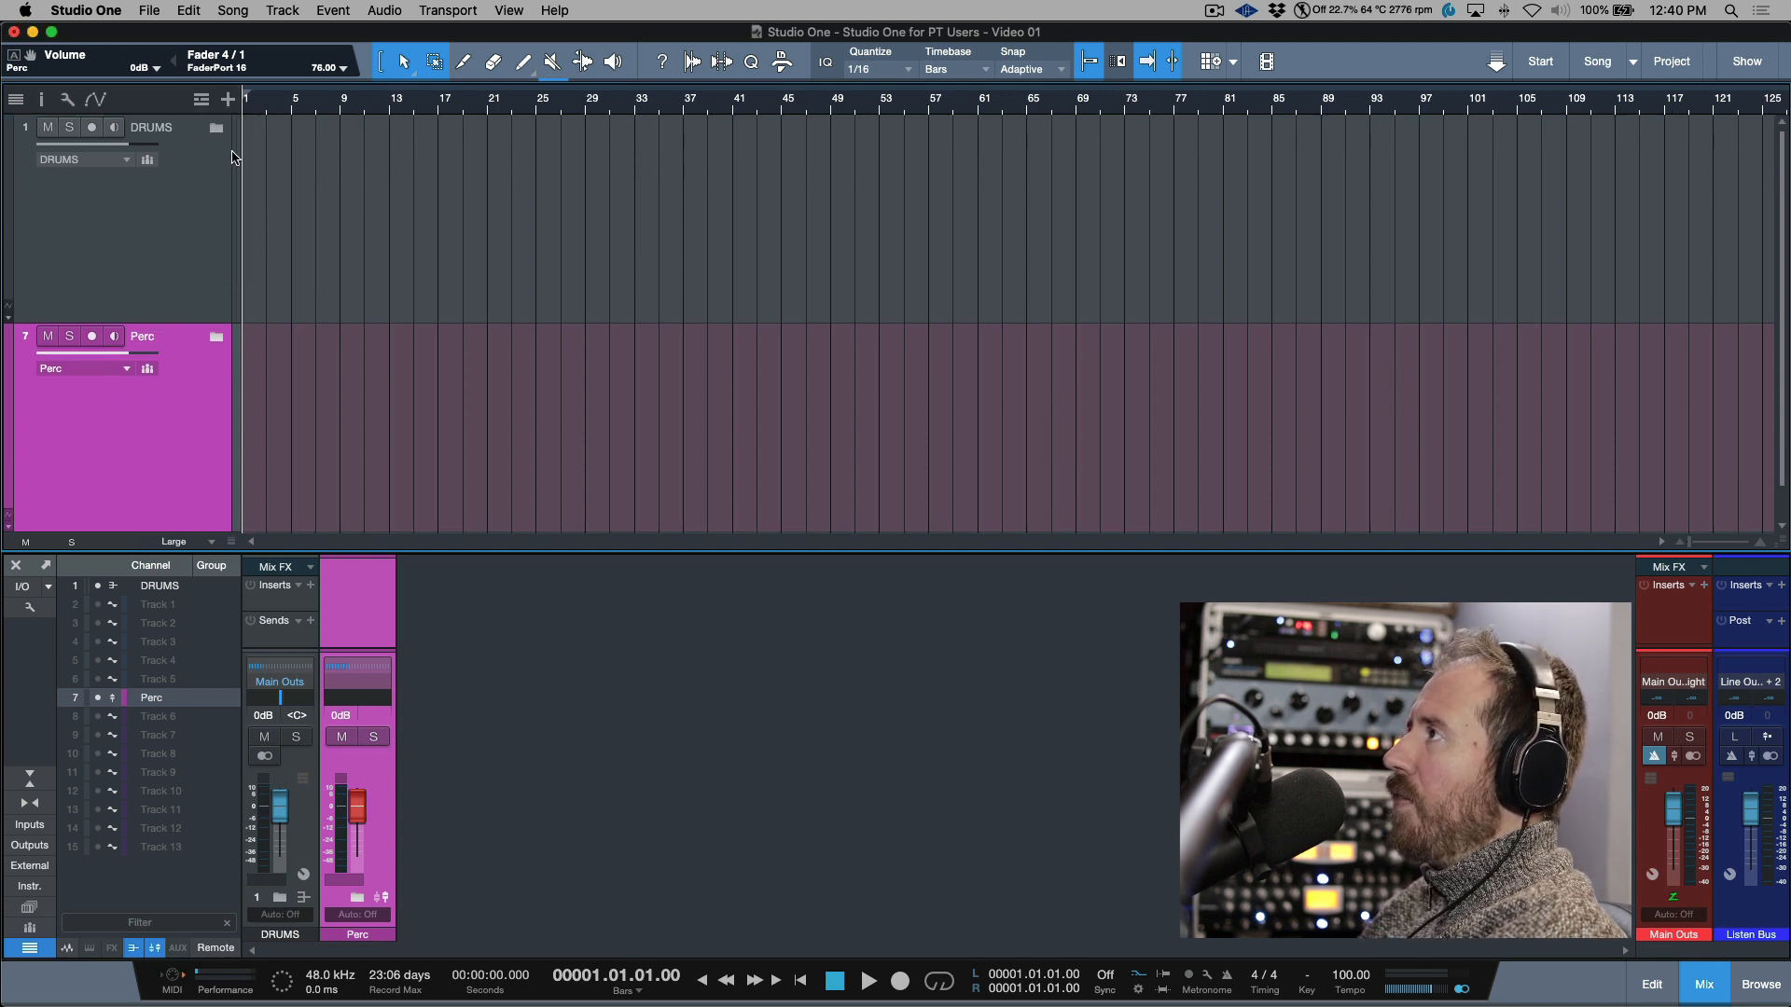
# - Widen the track list and show the Signature track above the tracks
pyautogui.moveTo(245, 158); pyautogui.dragTo(332, 159)
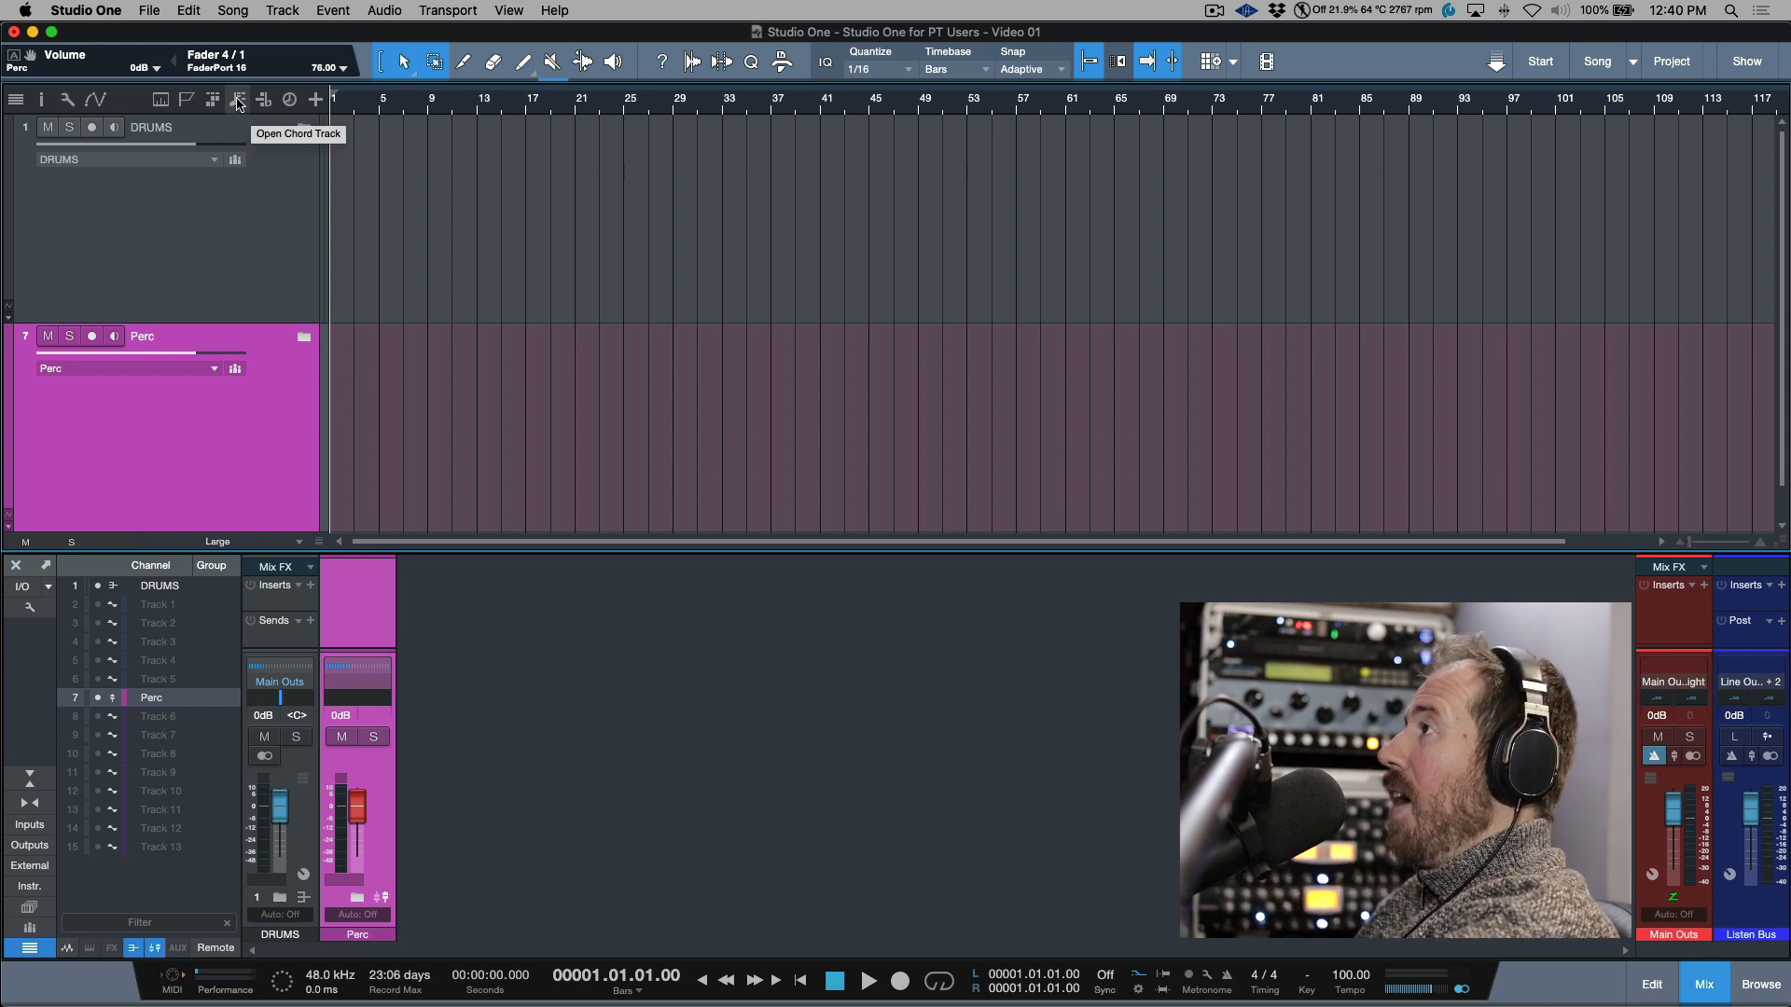
pyautogui.click(264, 98)
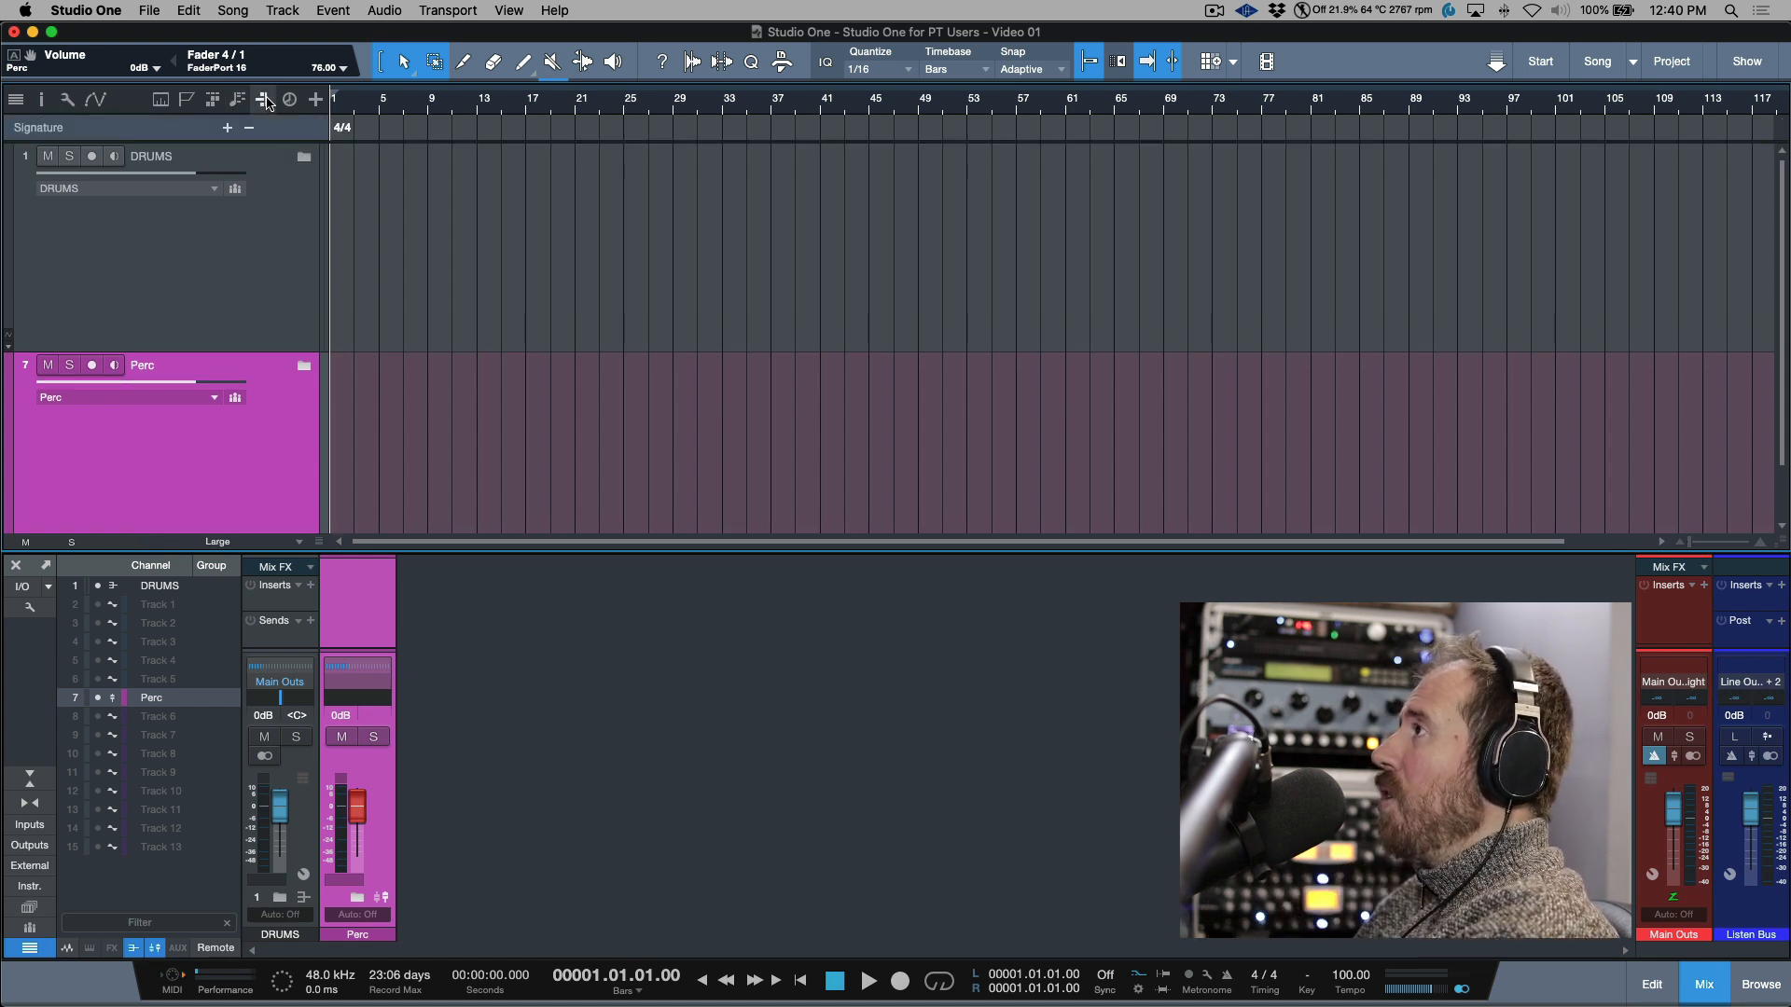
# - Insert a 2/4 time signature at bar 45 on the Signature track
pyautogui.click(869, 108)
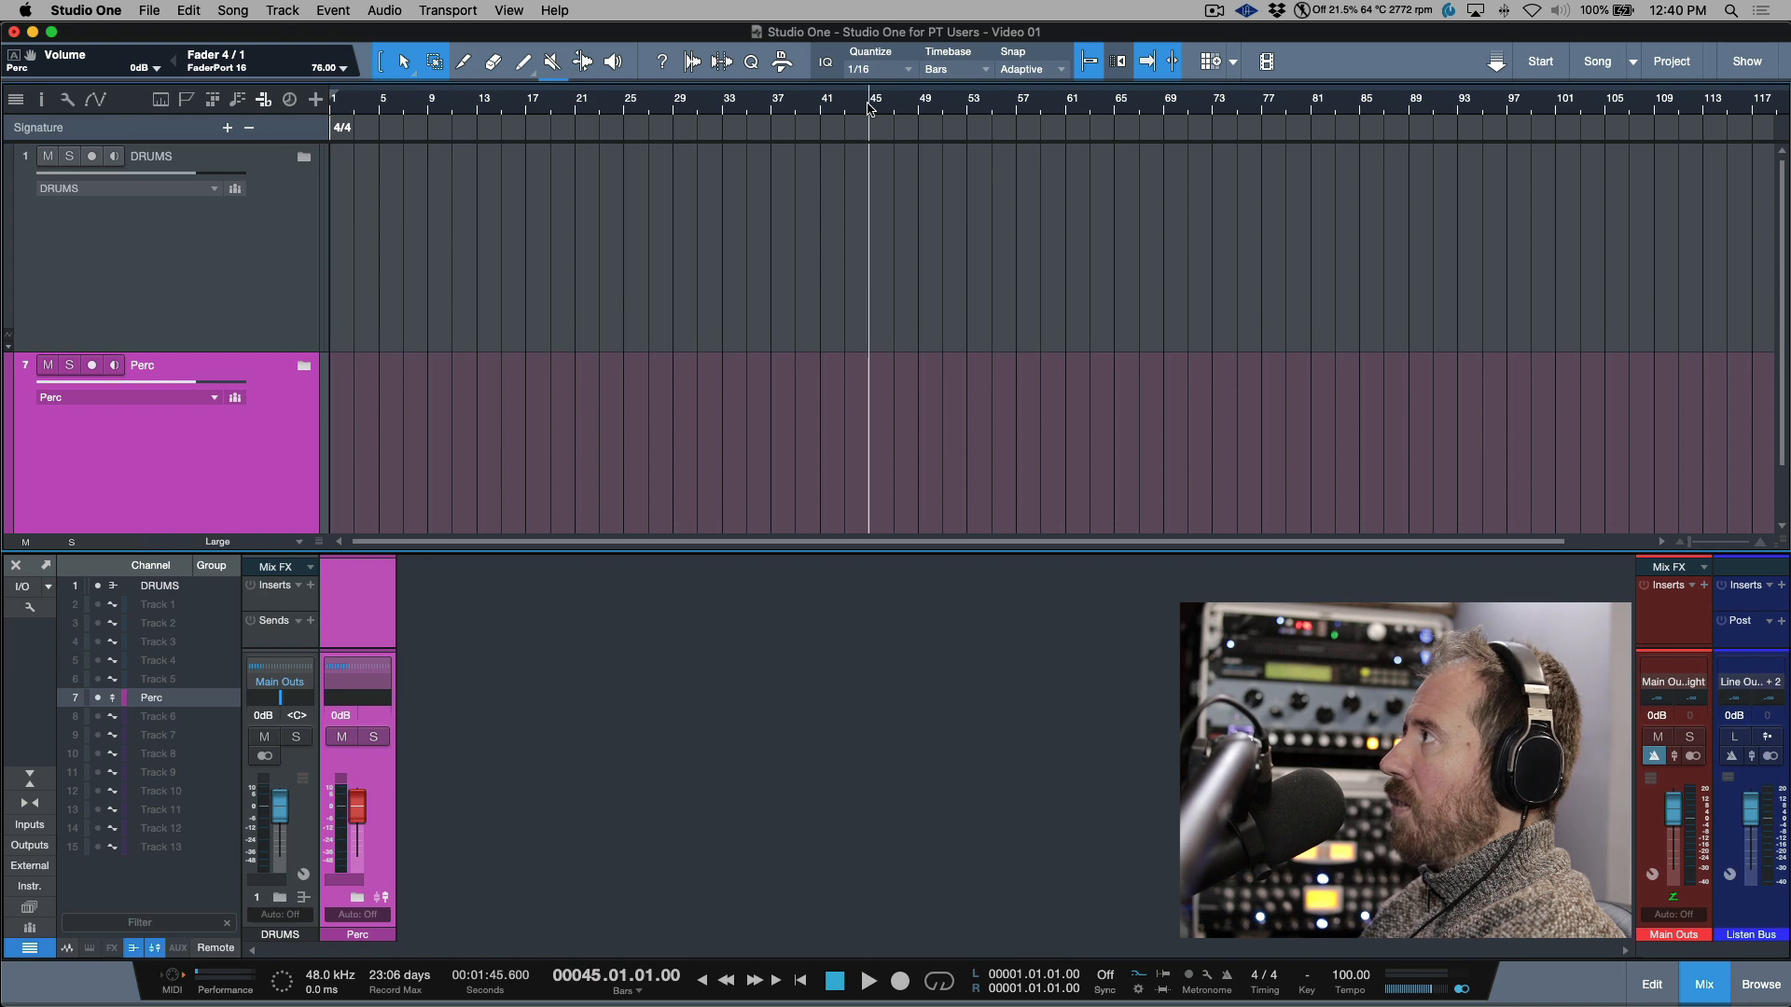
pyautogui.rightClick(869, 131)
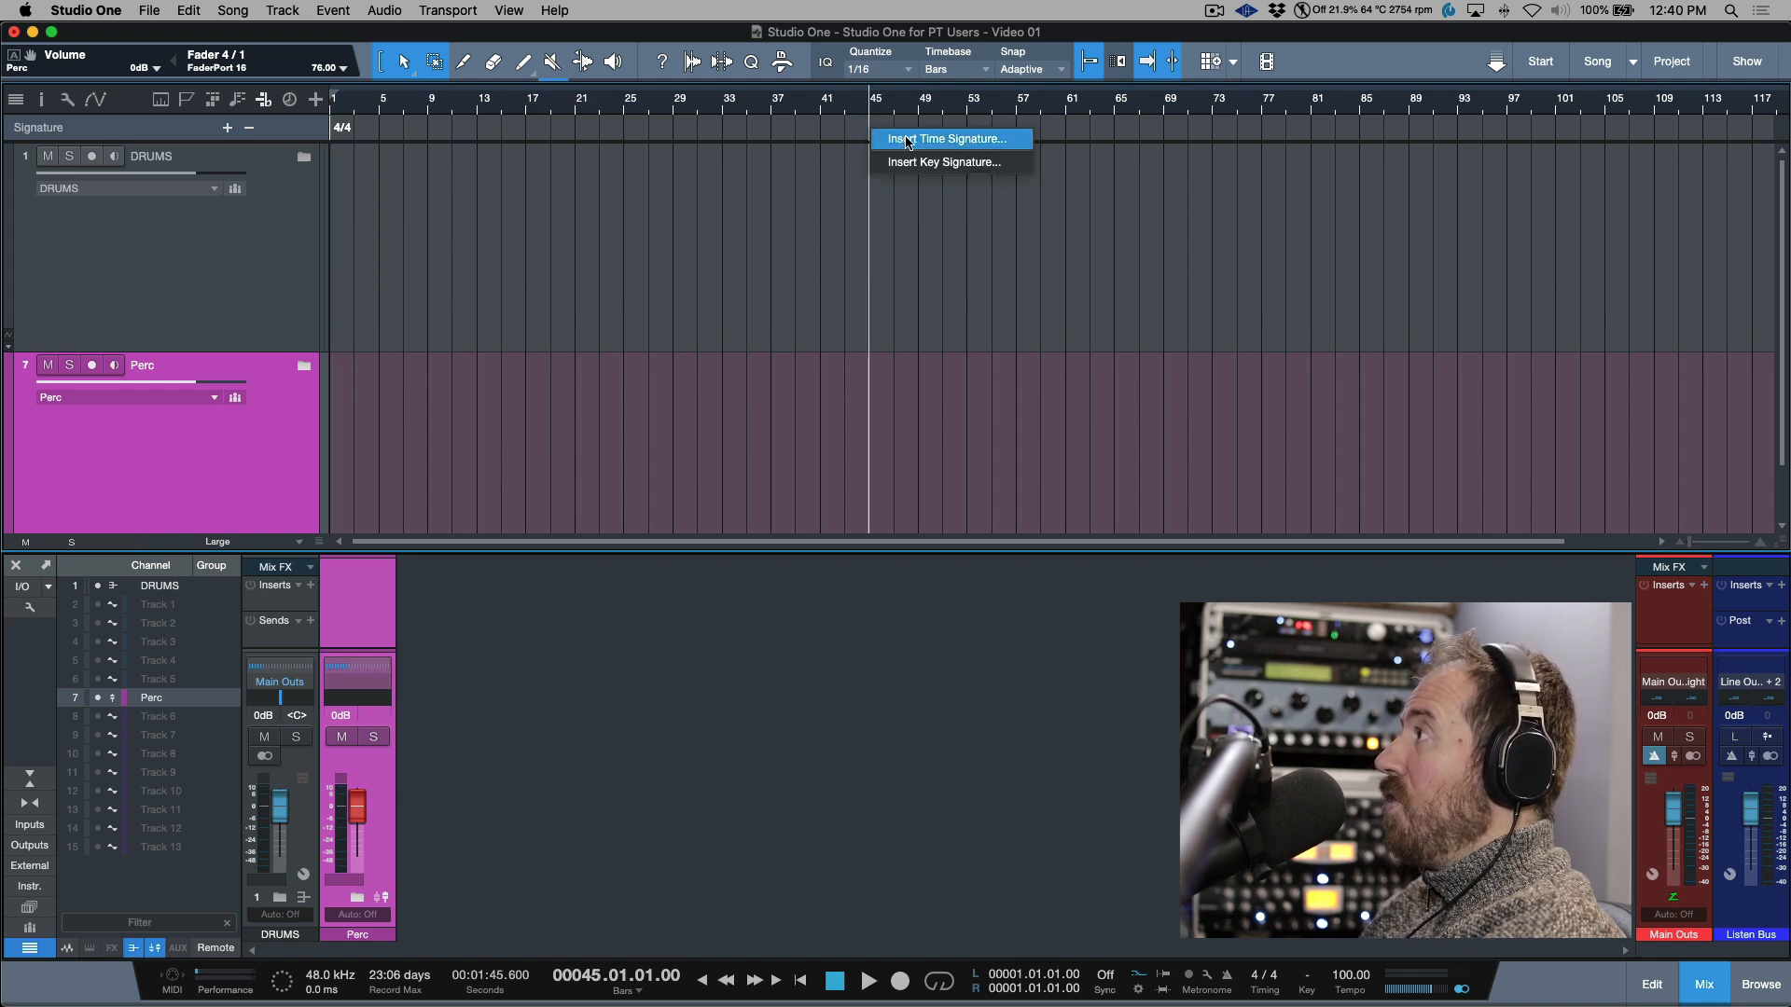
pyautogui.click(909, 140)
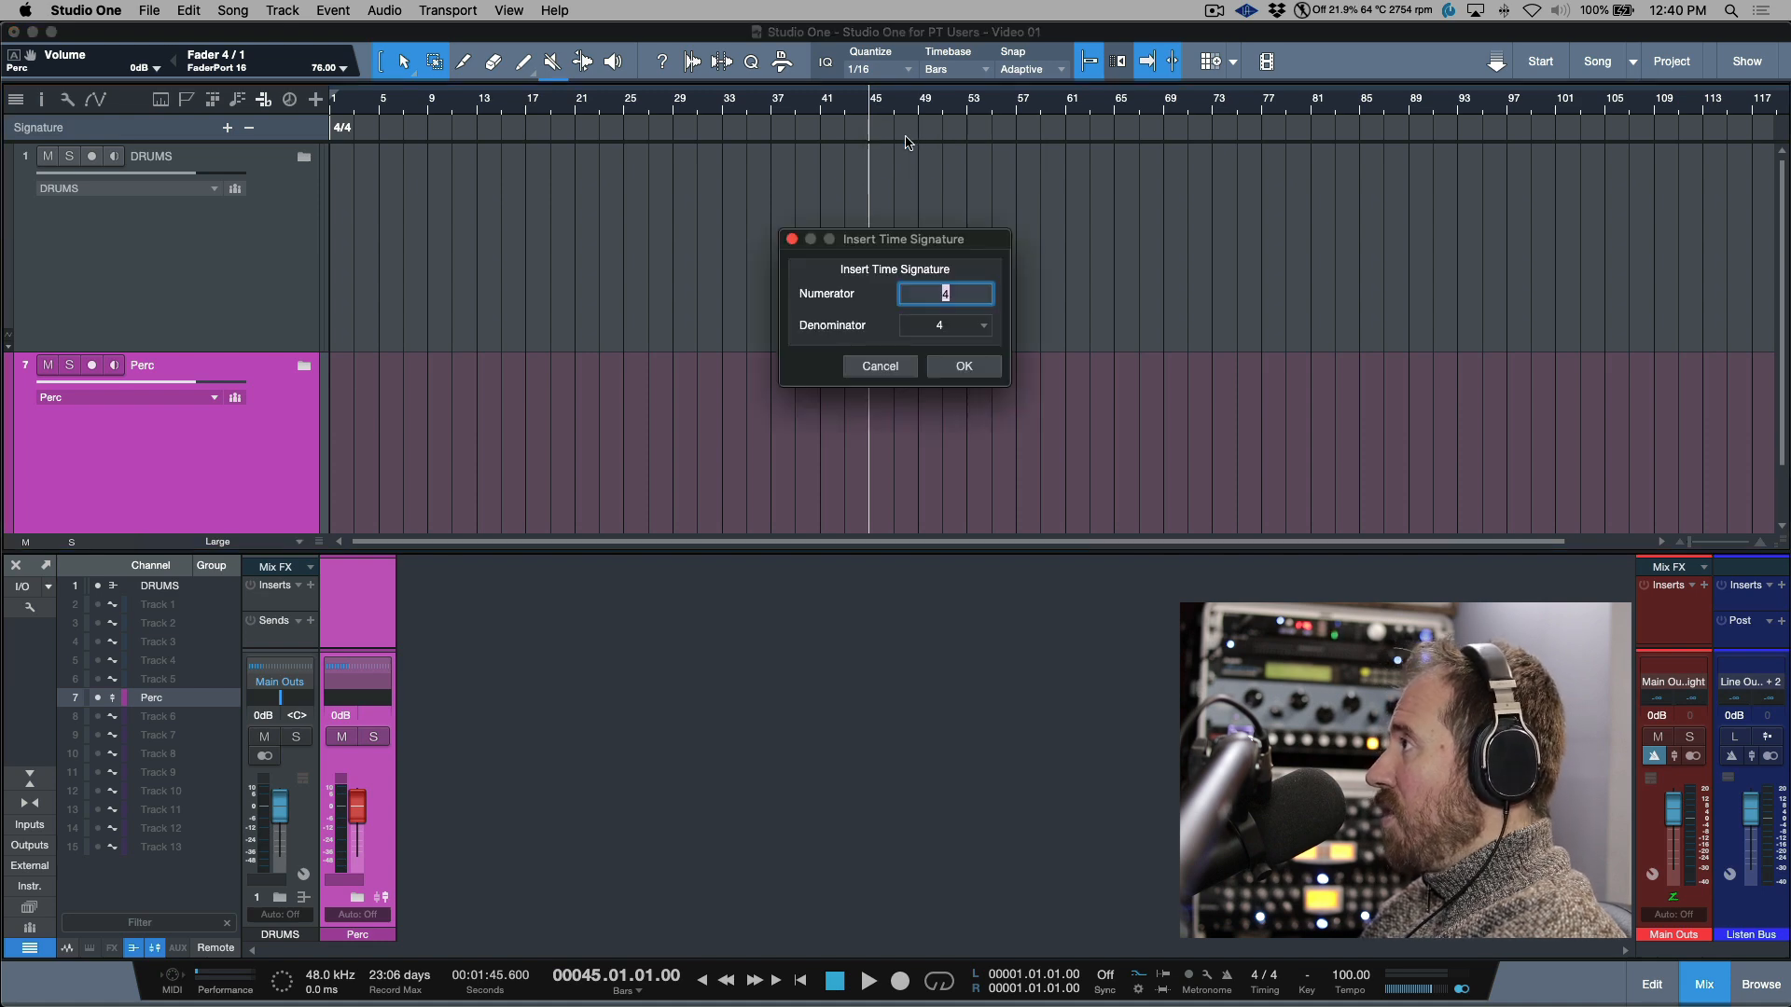
pyautogui.write('2')
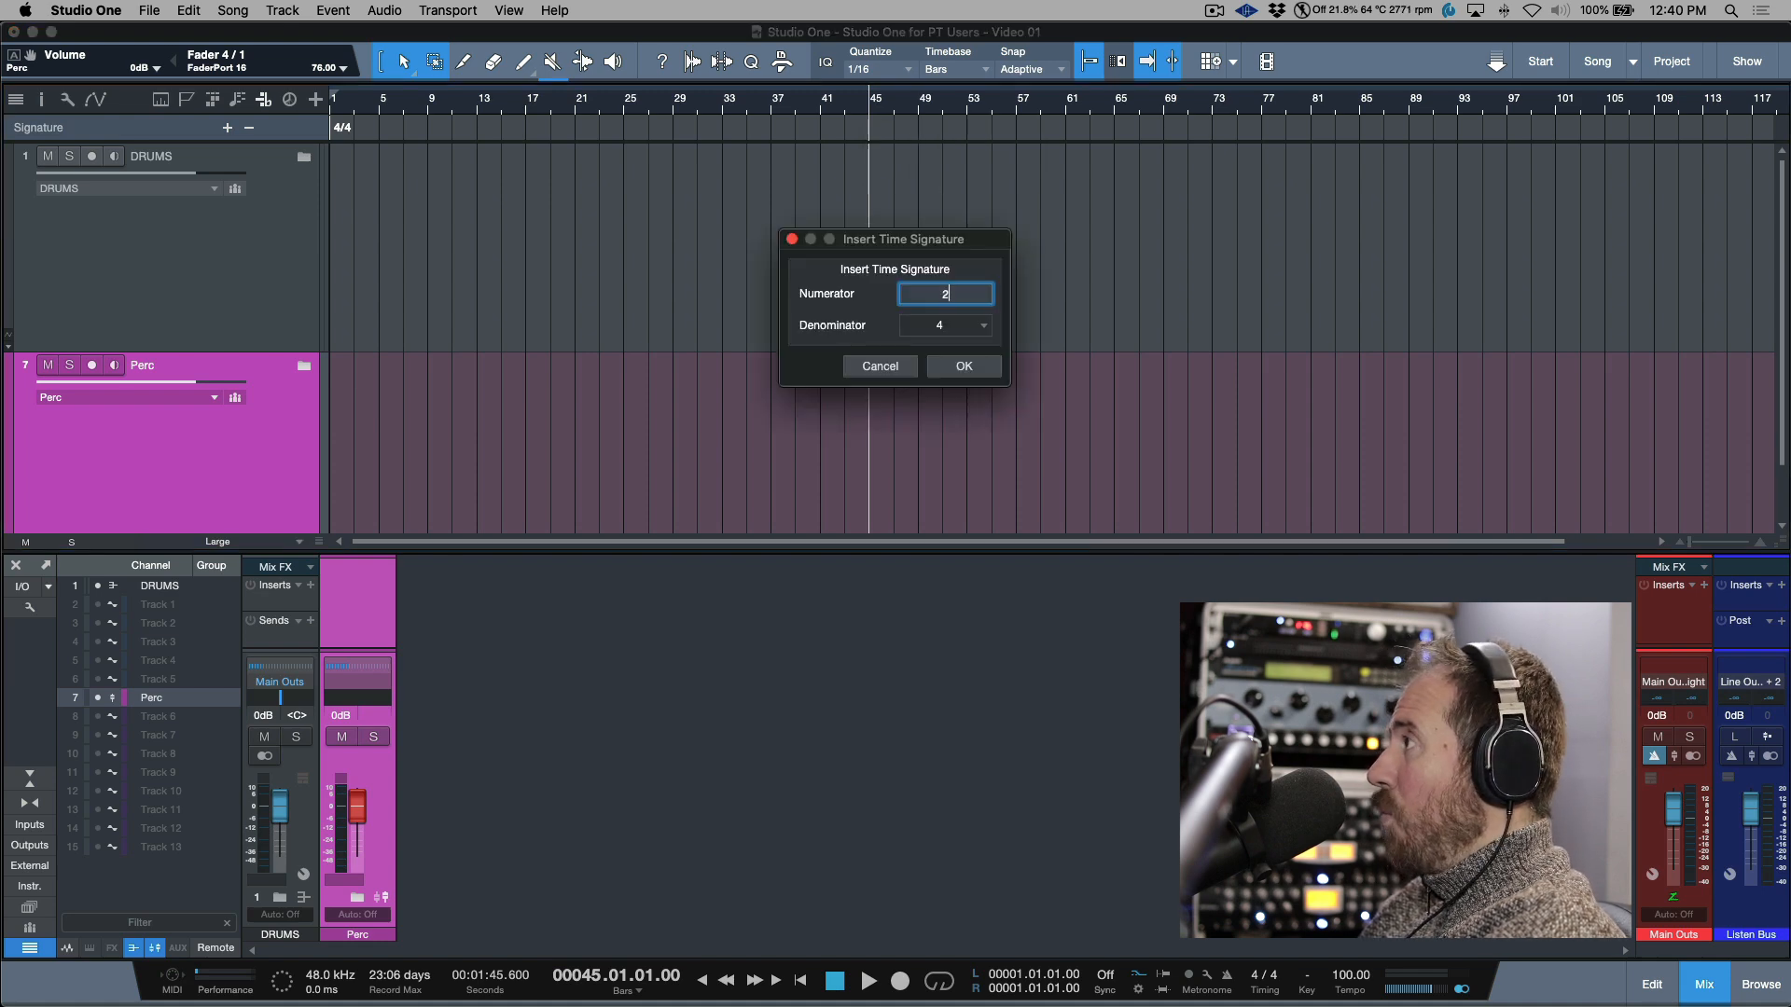
pyautogui.click(981, 369)
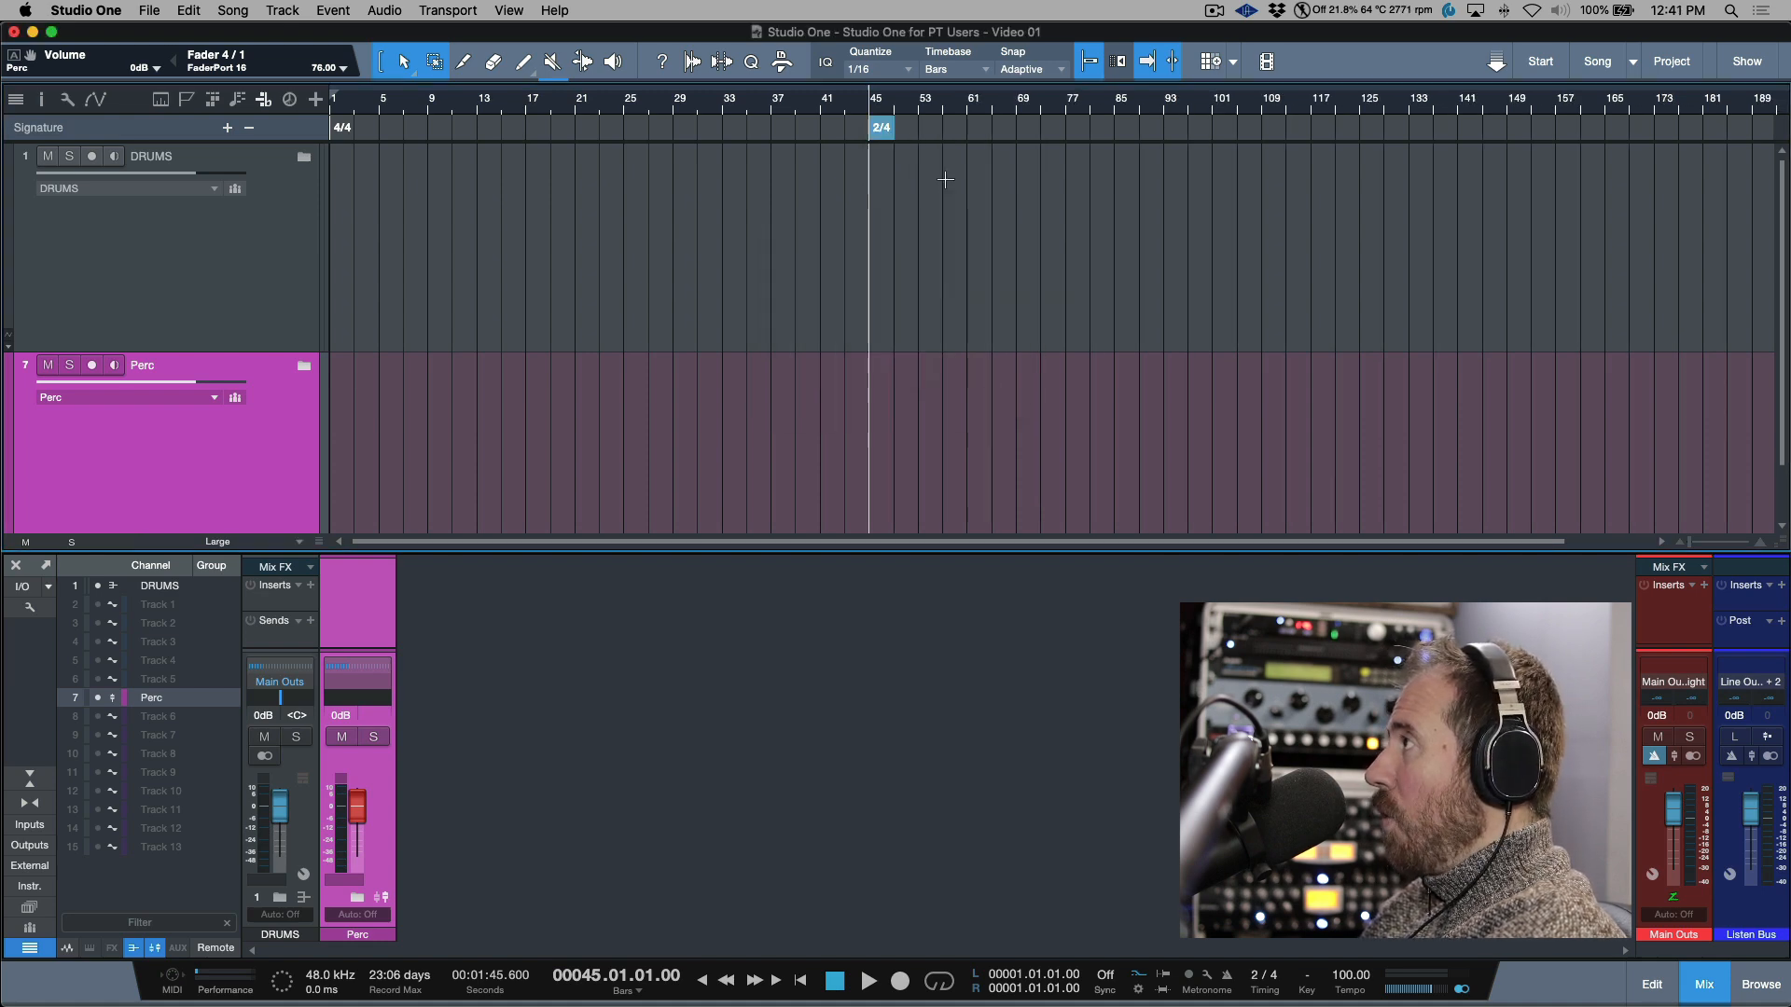
# - Insert a 4/4 time signature at bar 46 on the Signature track
pyautogui.click(894, 105)
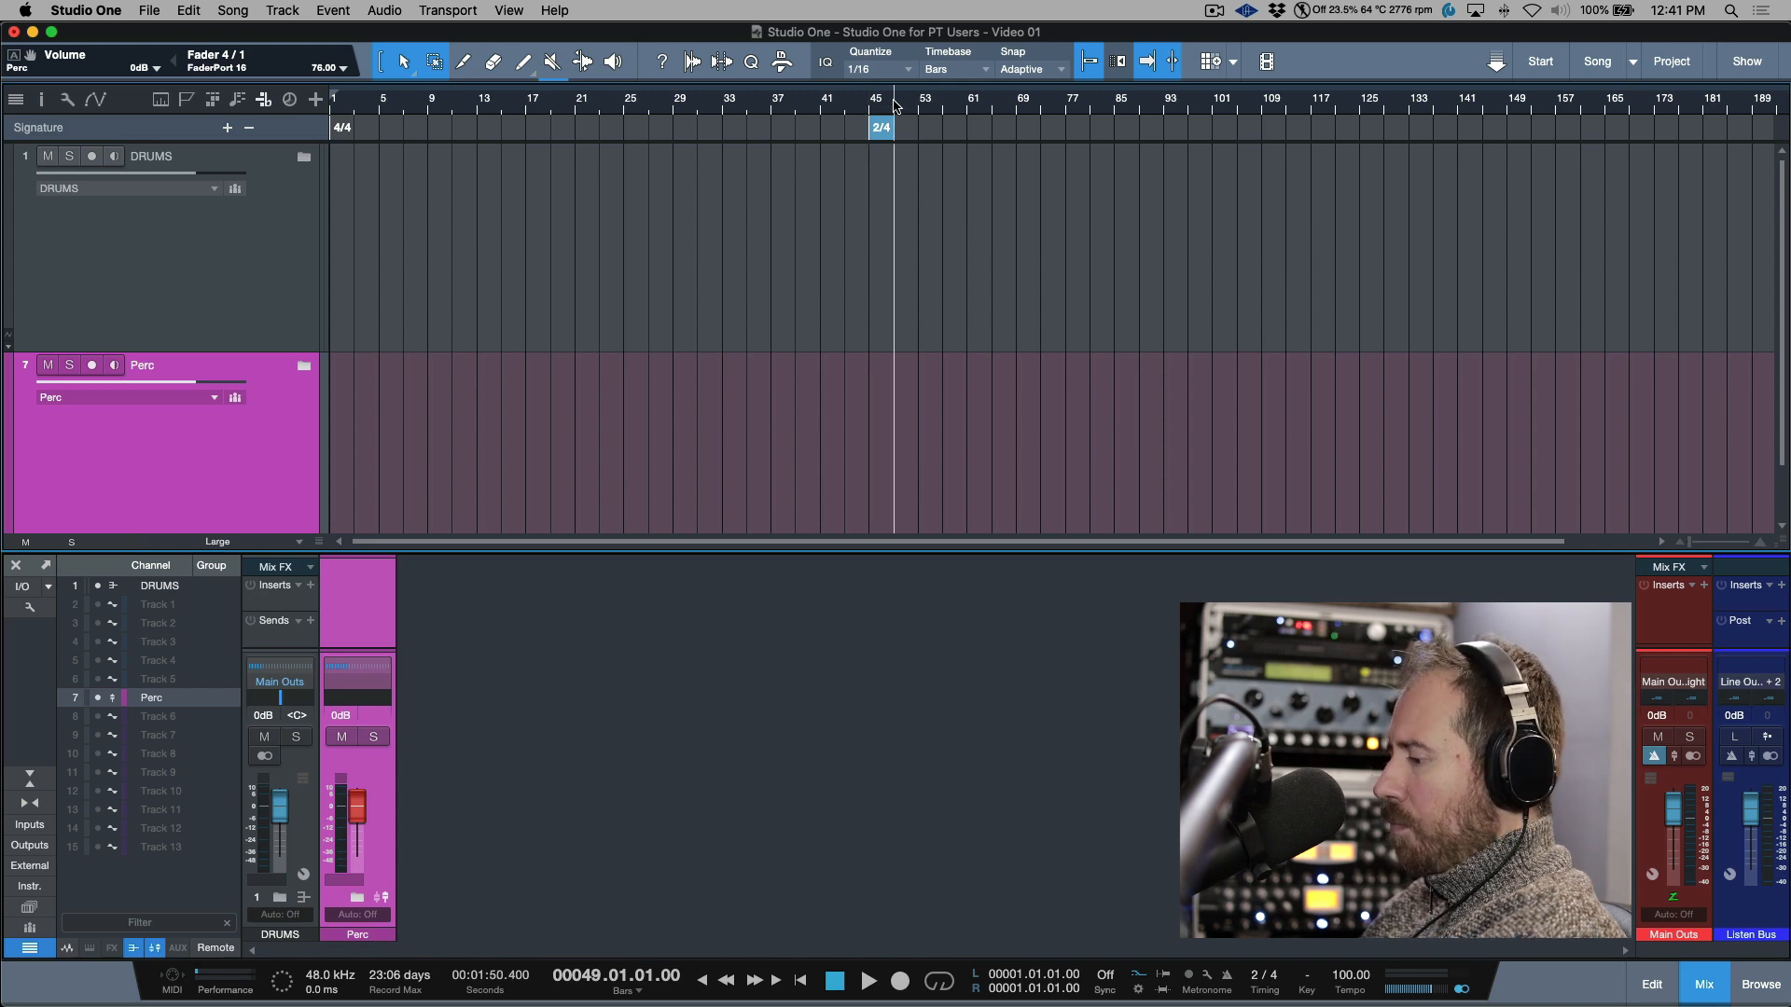
pyautogui.press('e')
pyautogui.press('e')
pyautogui.press('e')
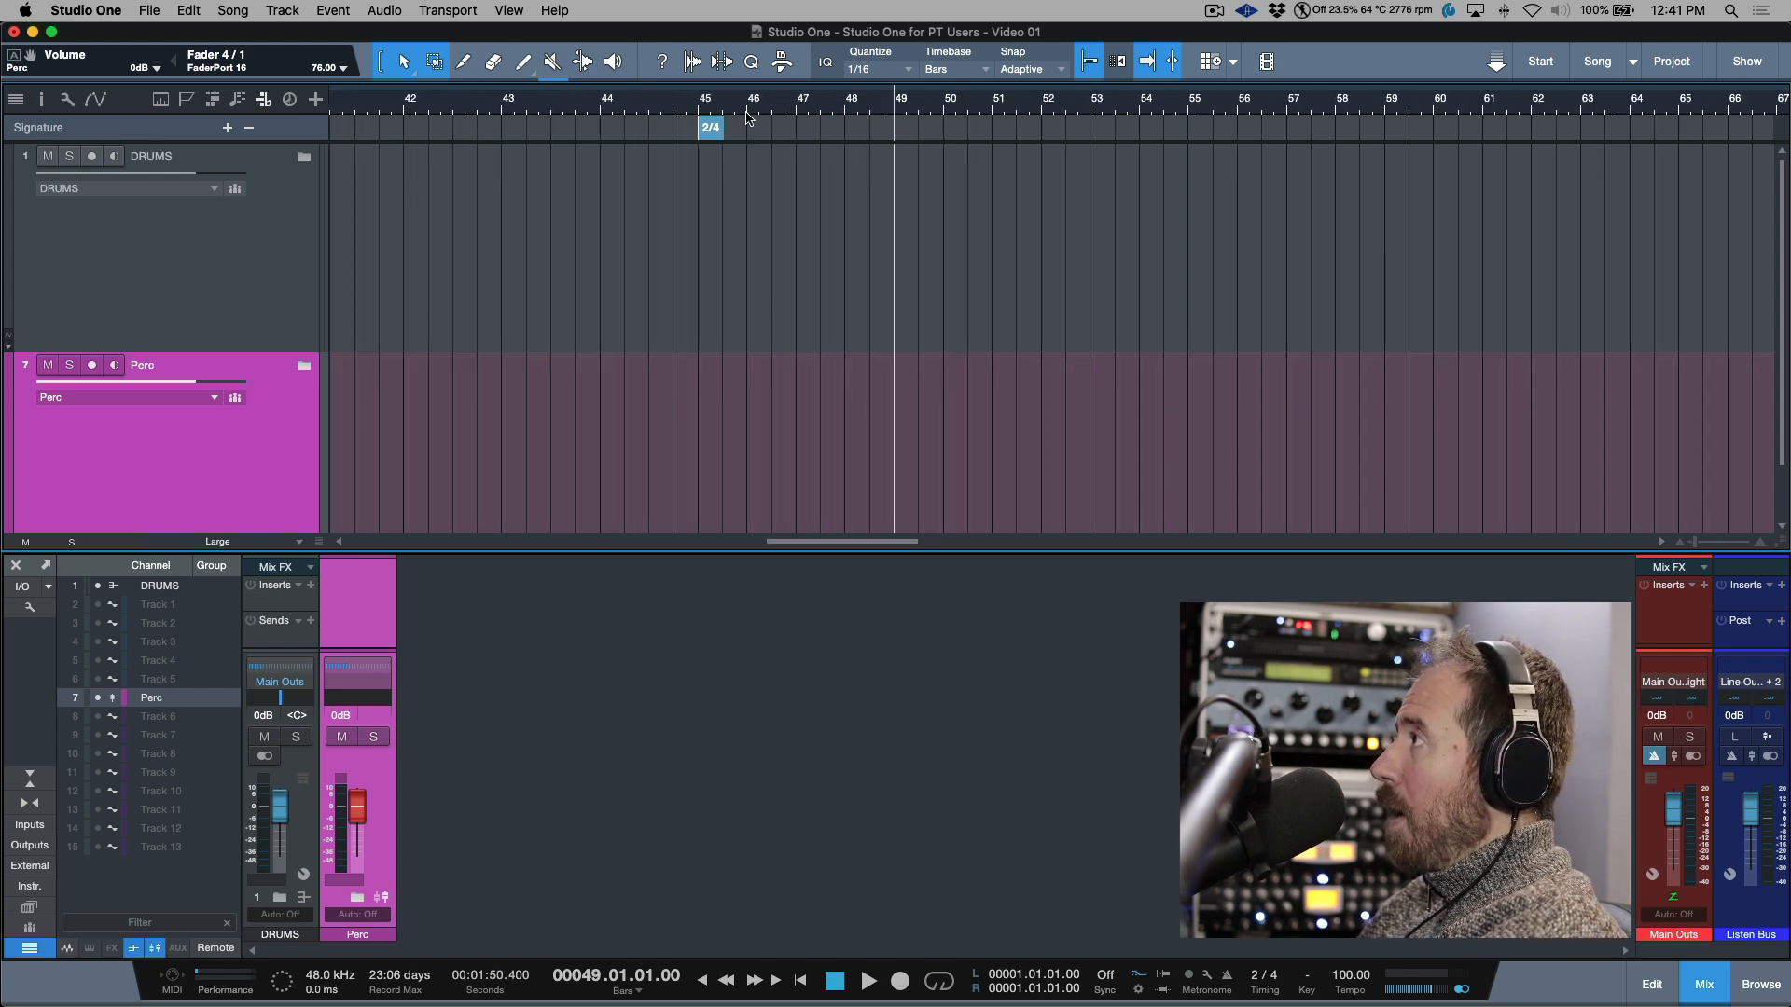
pyautogui.click(750, 99)
pyautogui.rightClick(744, 126)
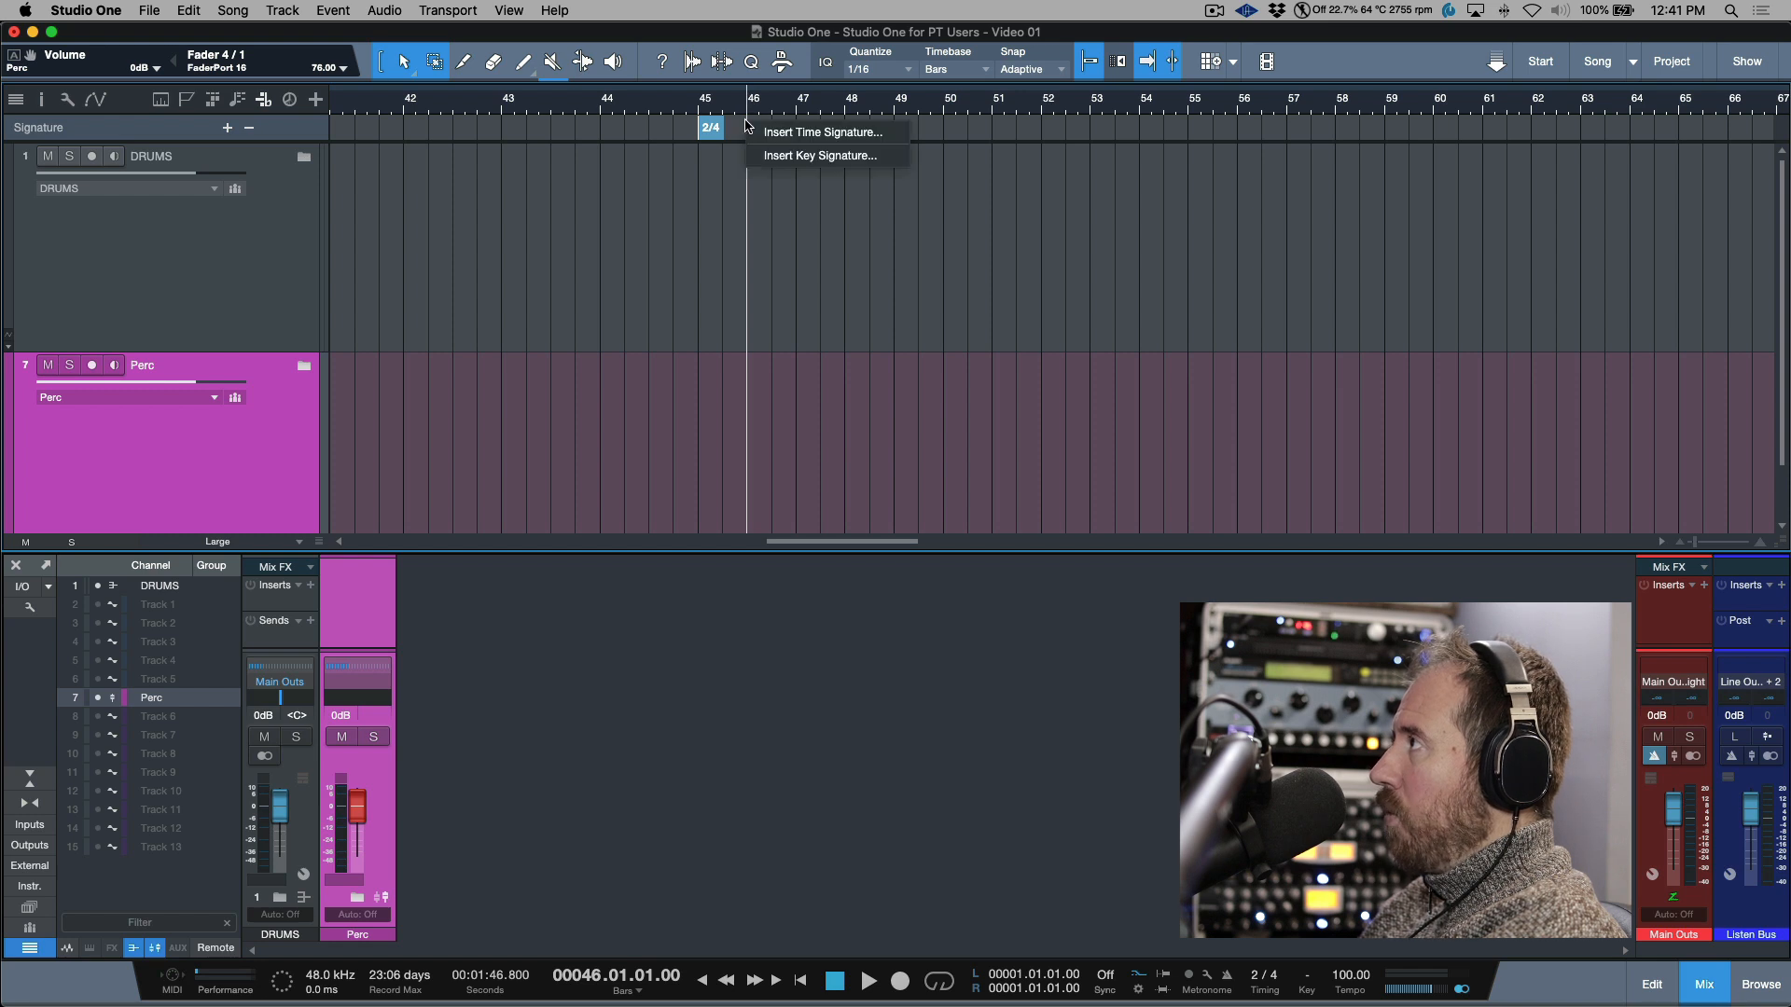
pyautogui.click(772, 133)
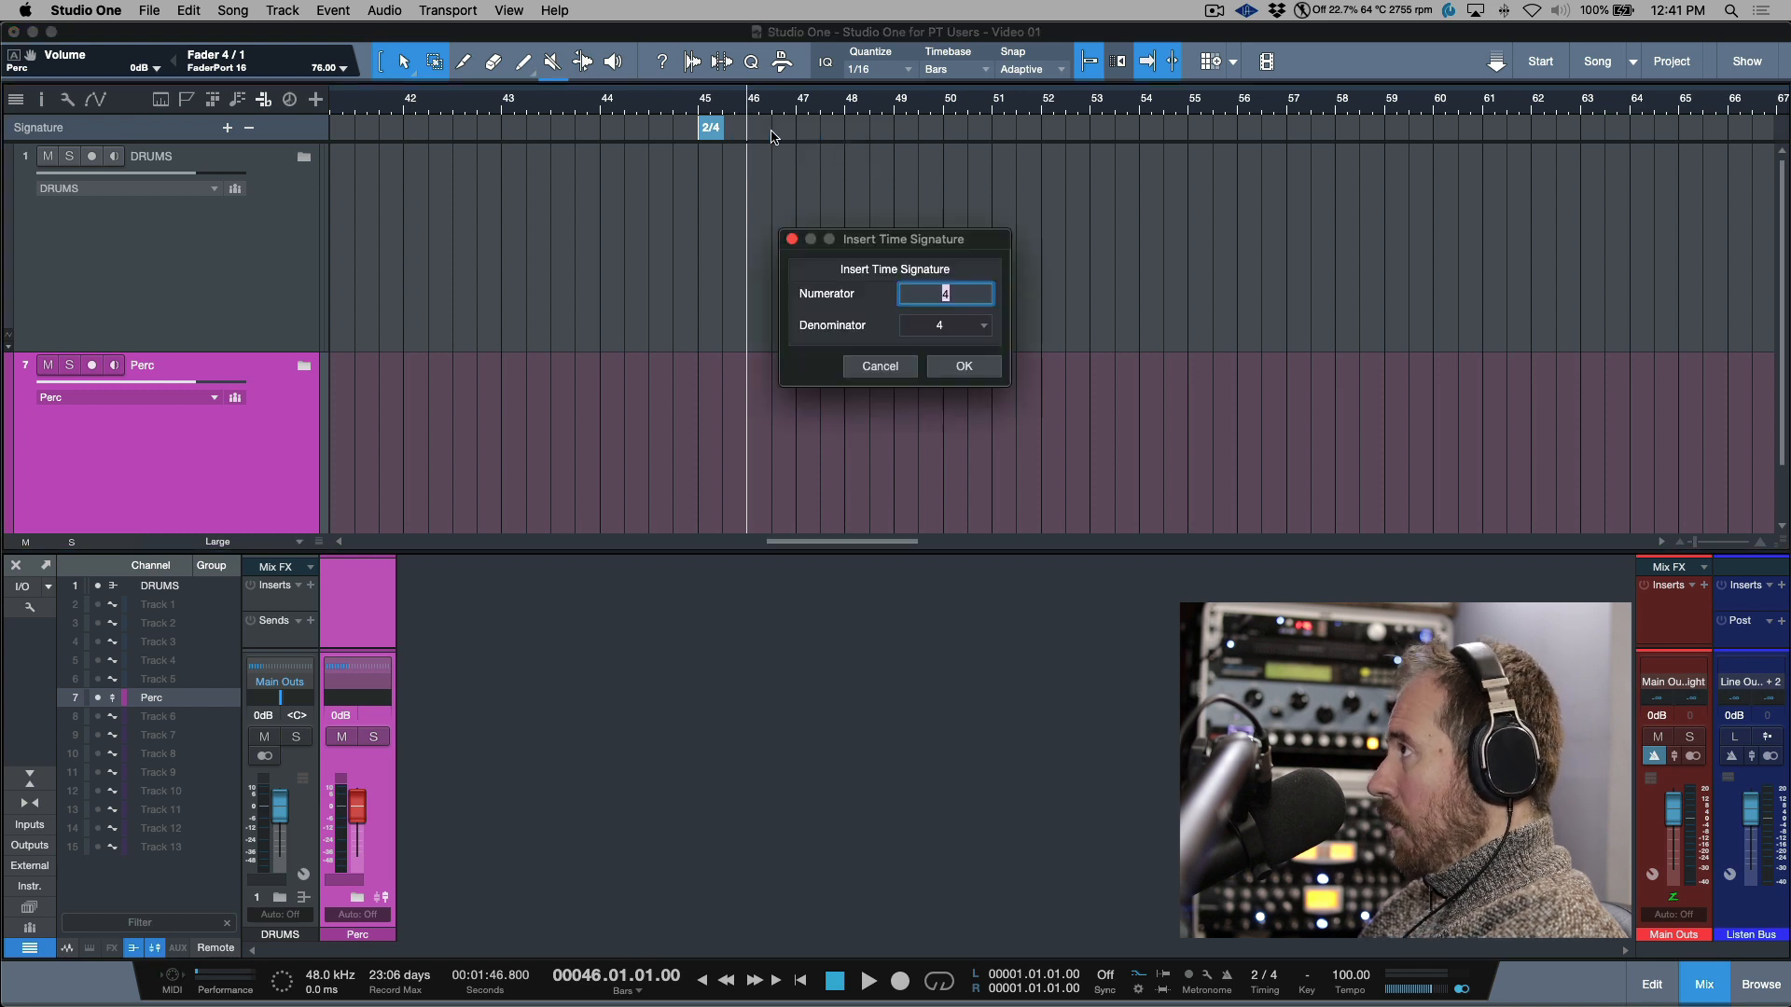
pyautogui.click(970, 367)
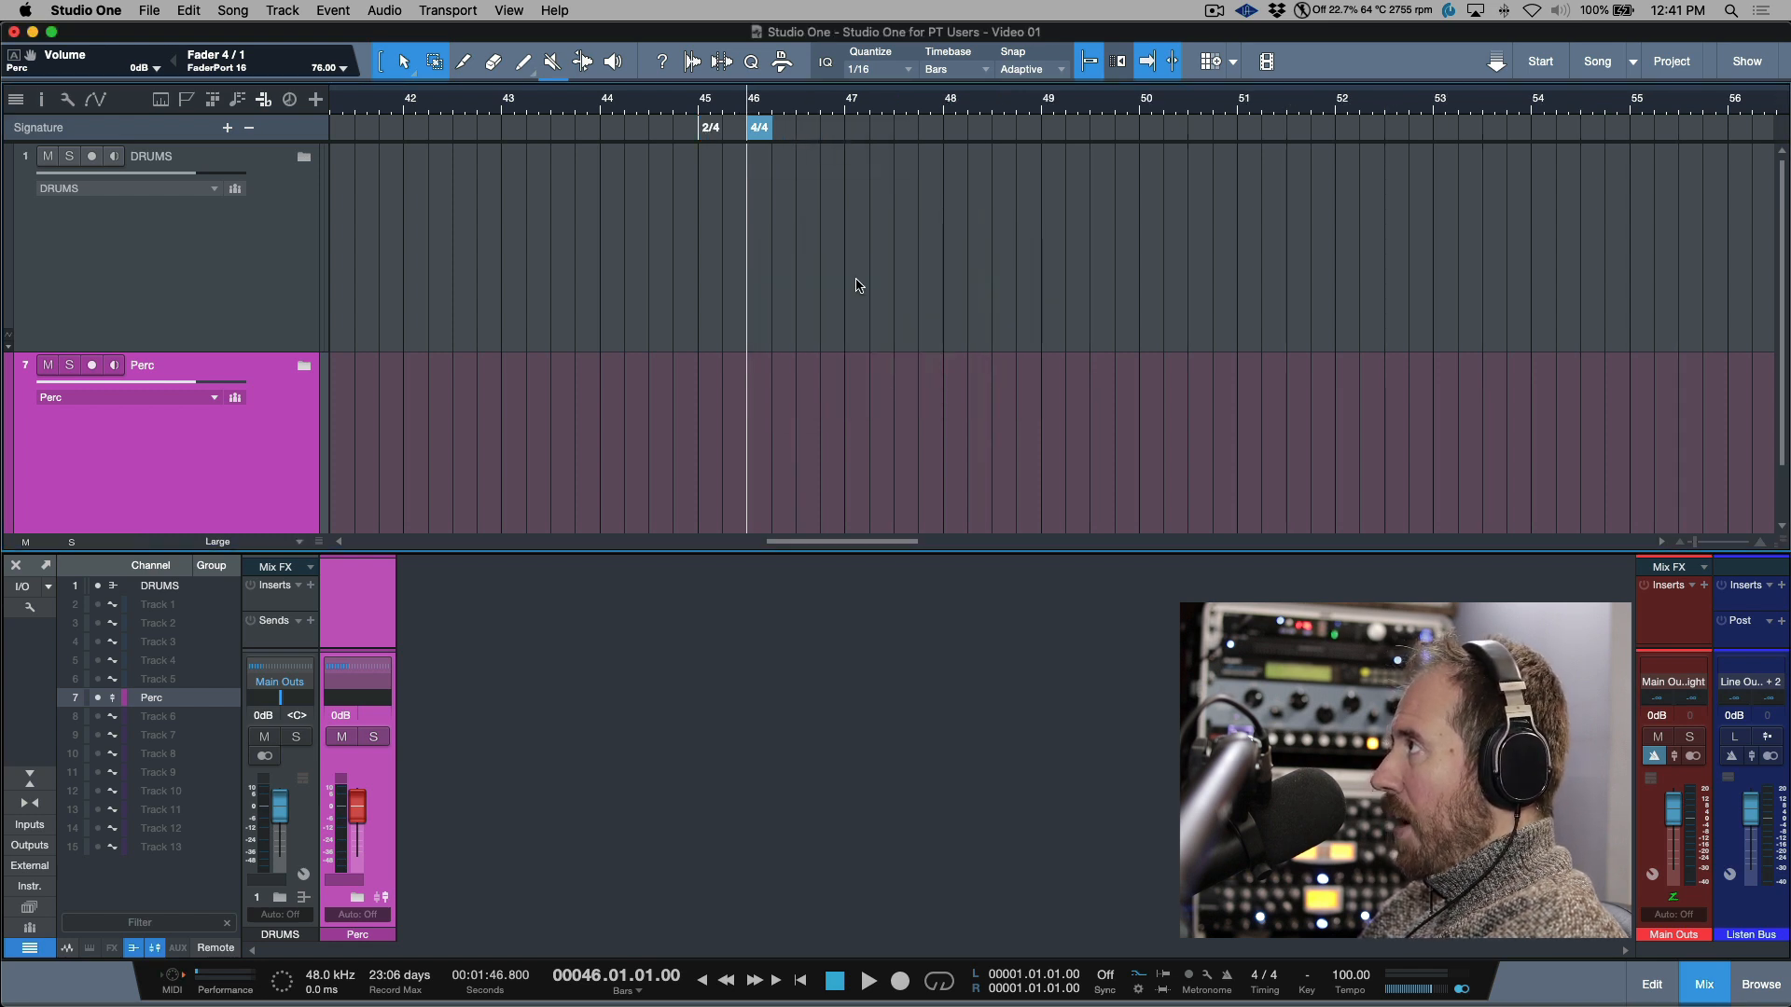
# - Set the song's key to C and check the key signature at the start of the Signature track
pyautogui.click(228, 130)
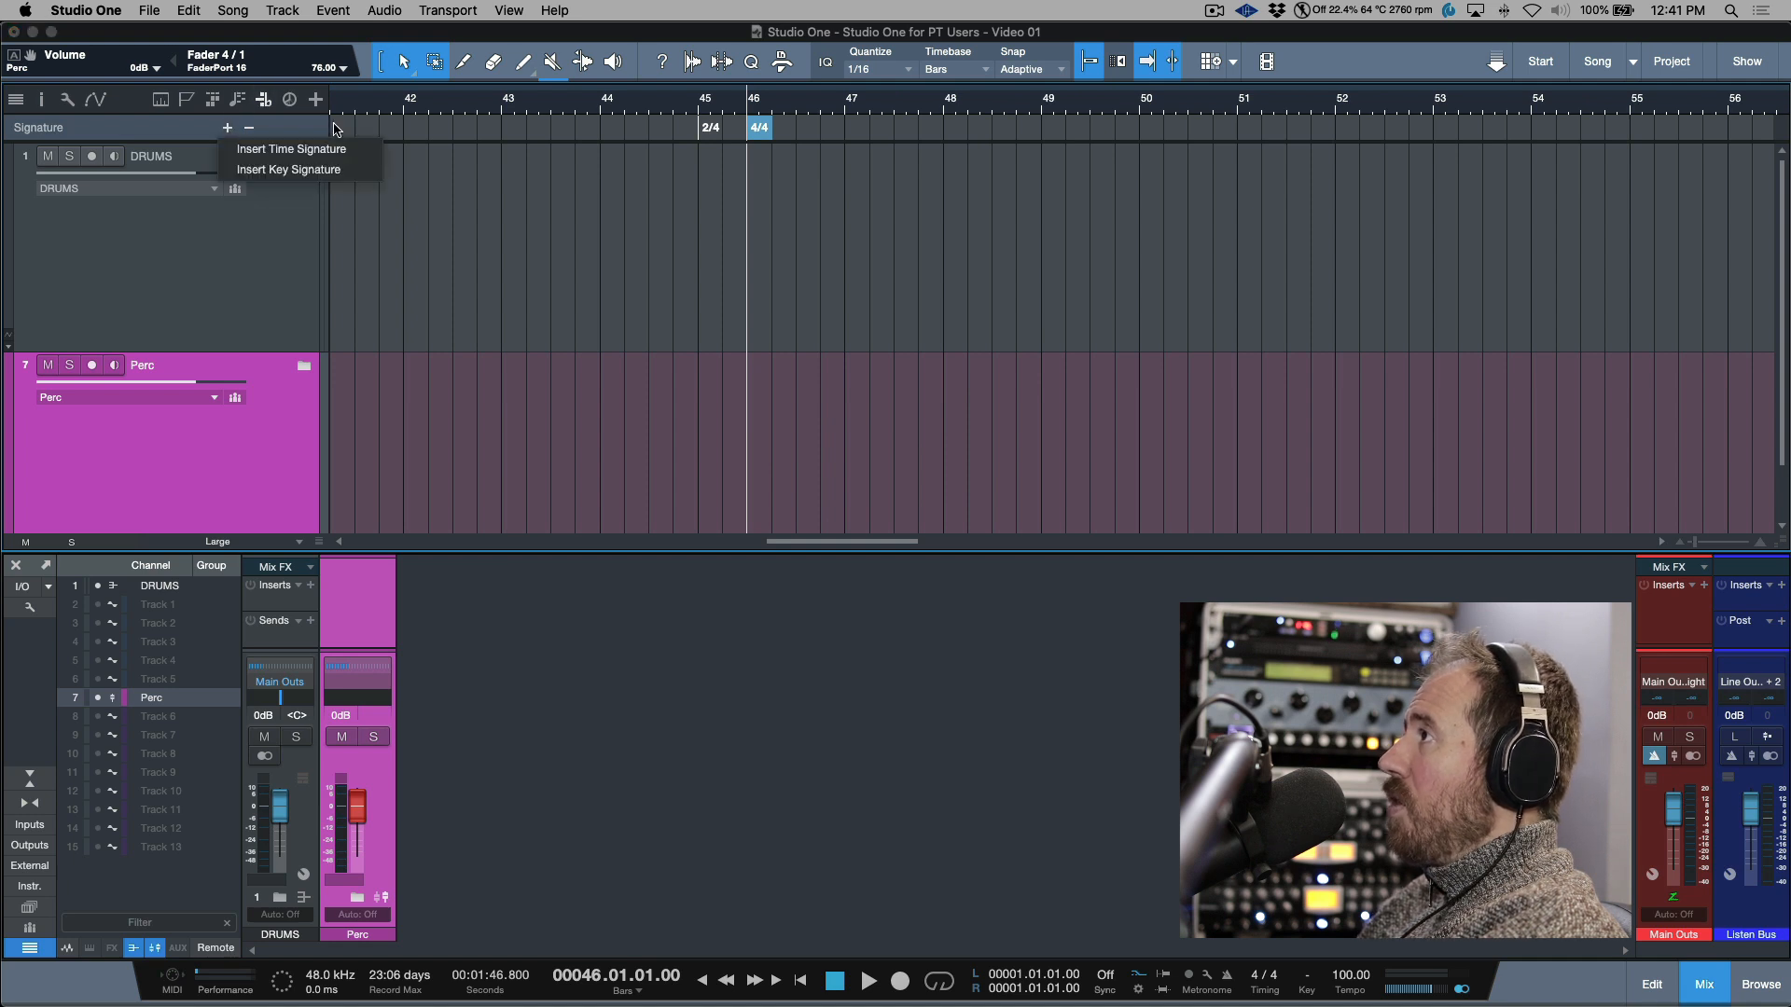
pyautogui.click(849, 106)
pyautogui.click(842, 109)
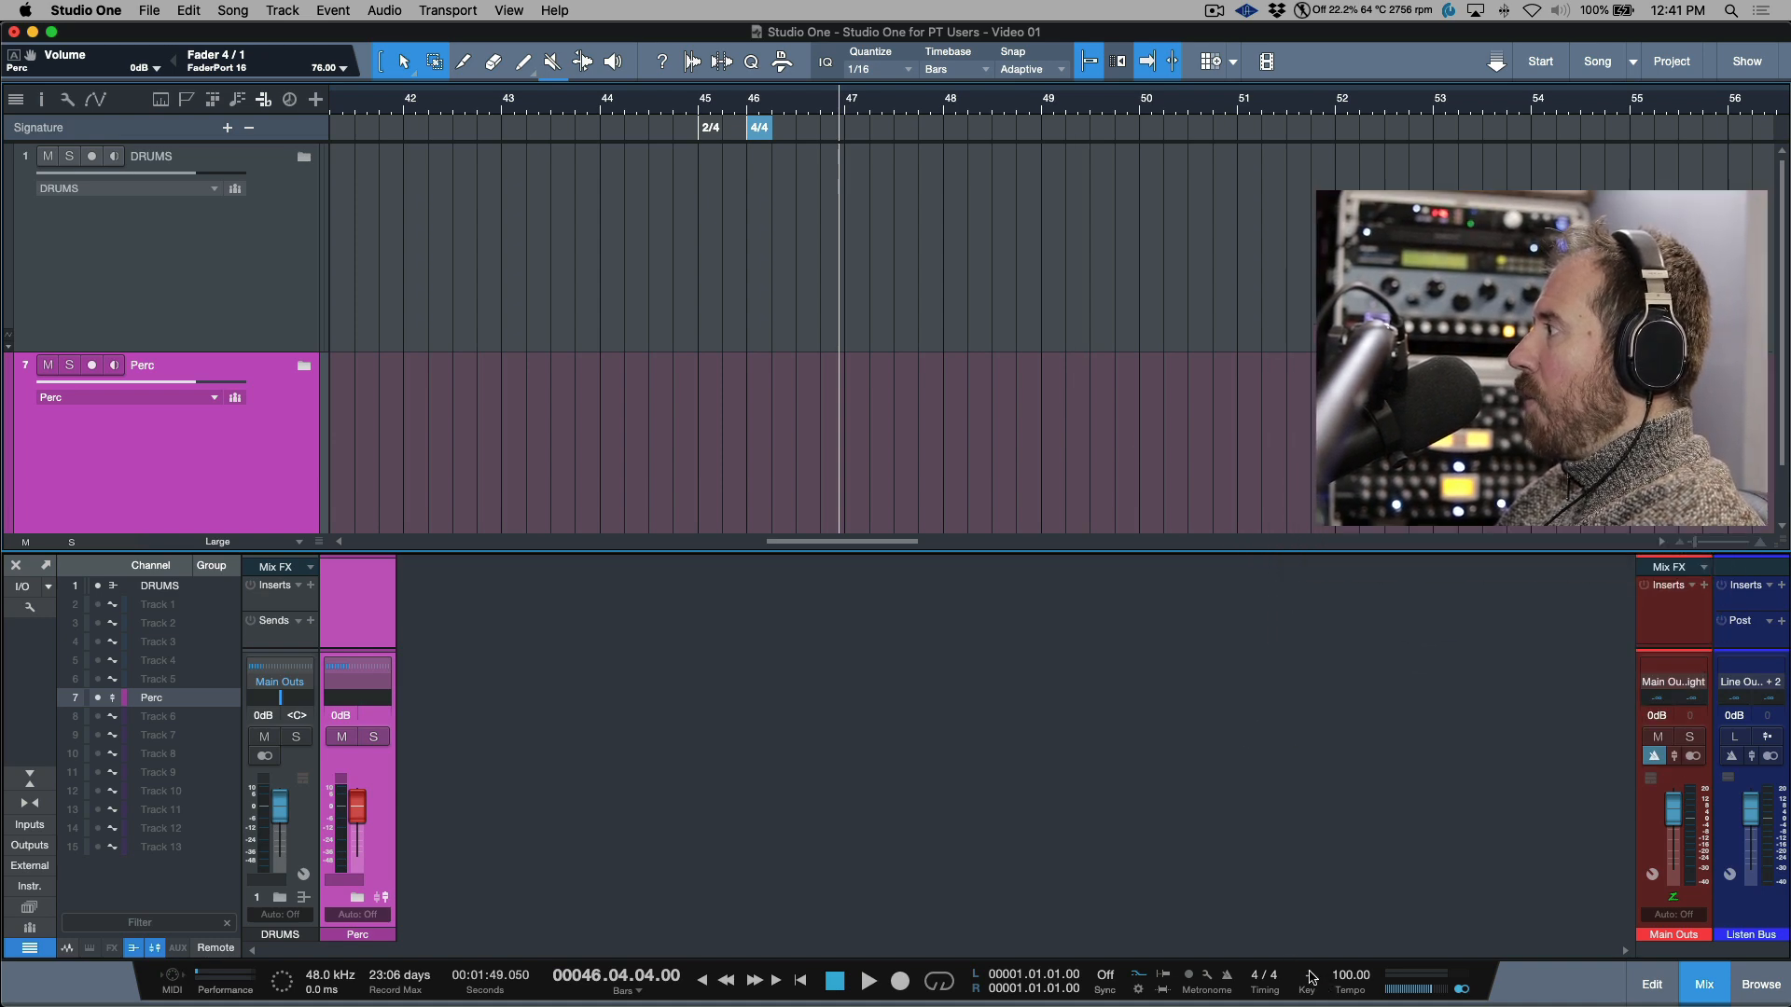
pyautogui.click(1309, 976)
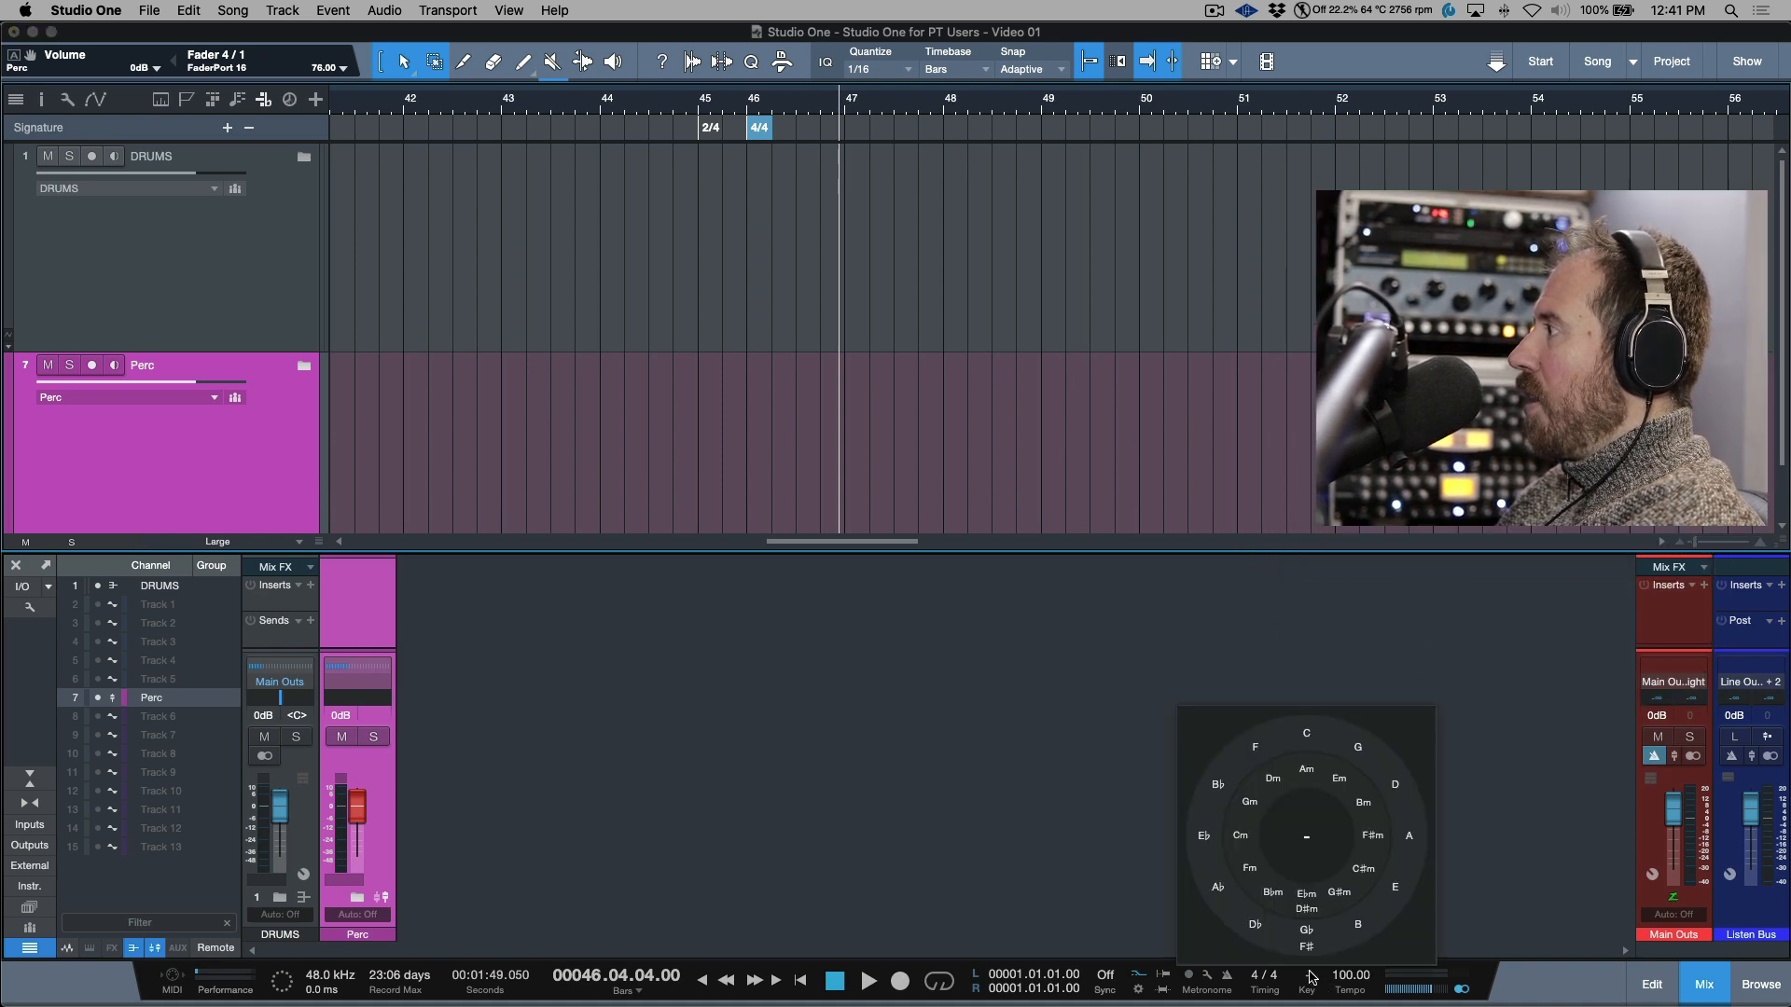
pyautogui.click(1304, 743)
pyautogui.hscroll(-20, 1001, 369)
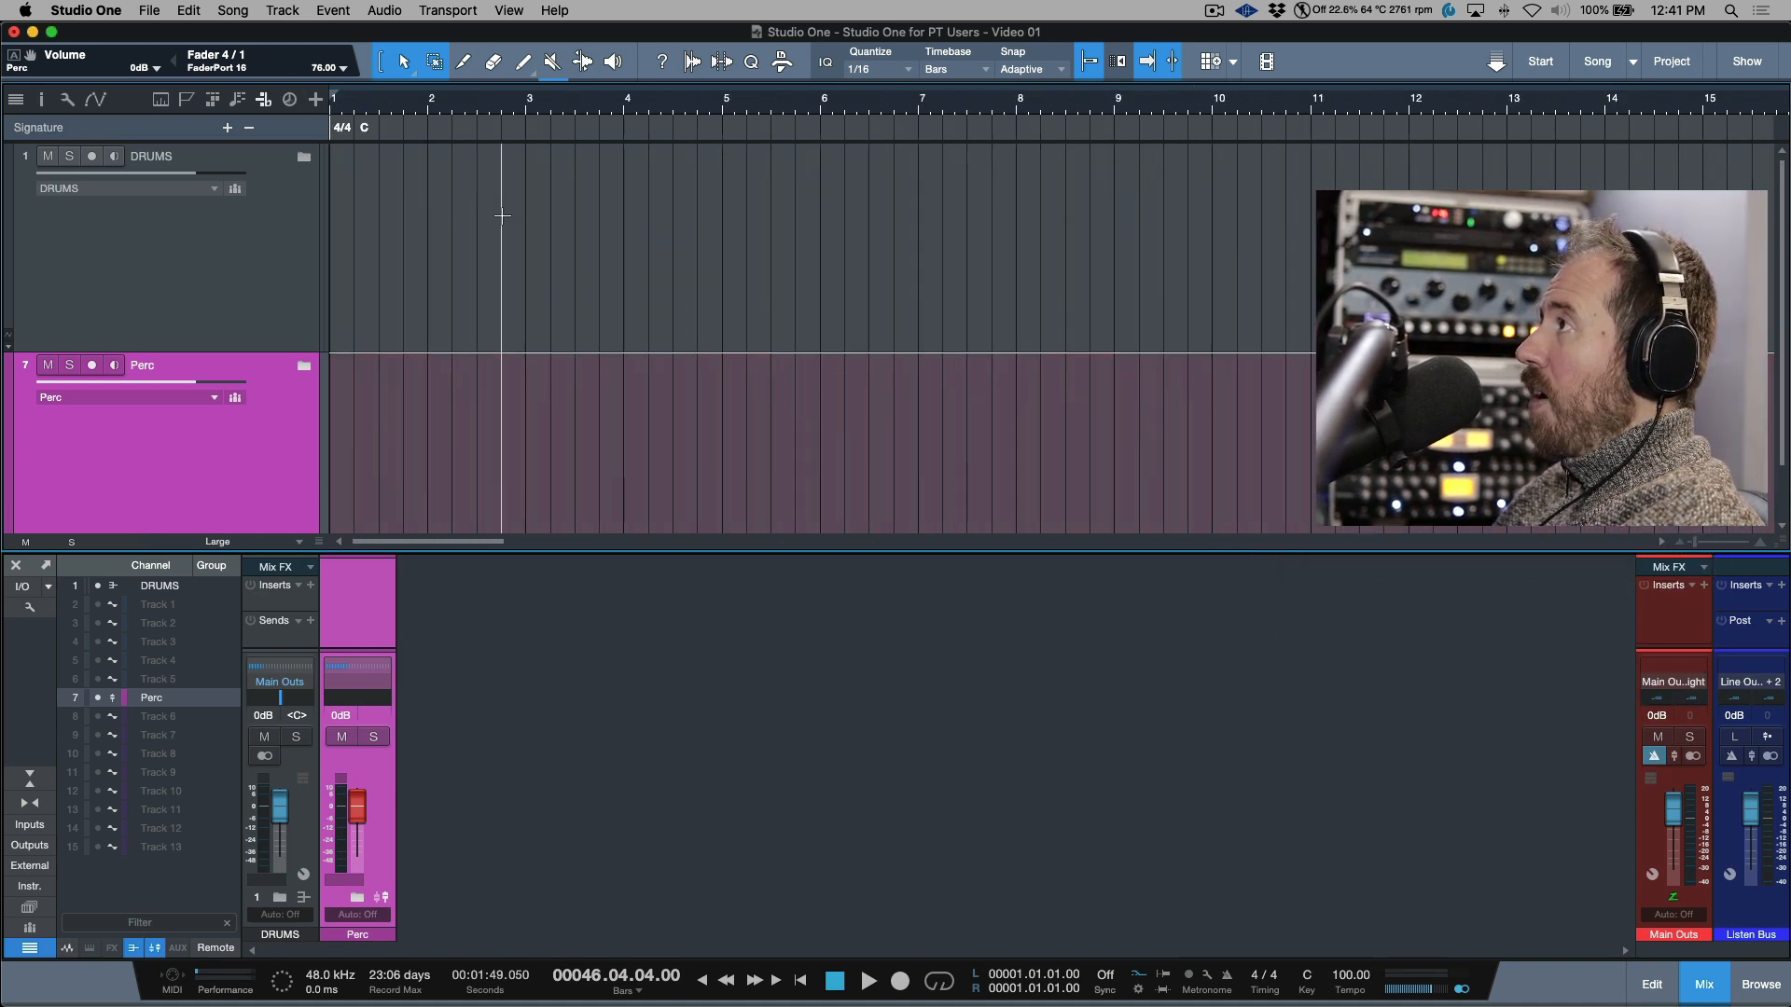
# - Insert a G key signature at bar 50 on the Signature track
pyautogui.press('w')
pyautogui.press('w')
pyautogui.hscroll(3, 1314, 286)
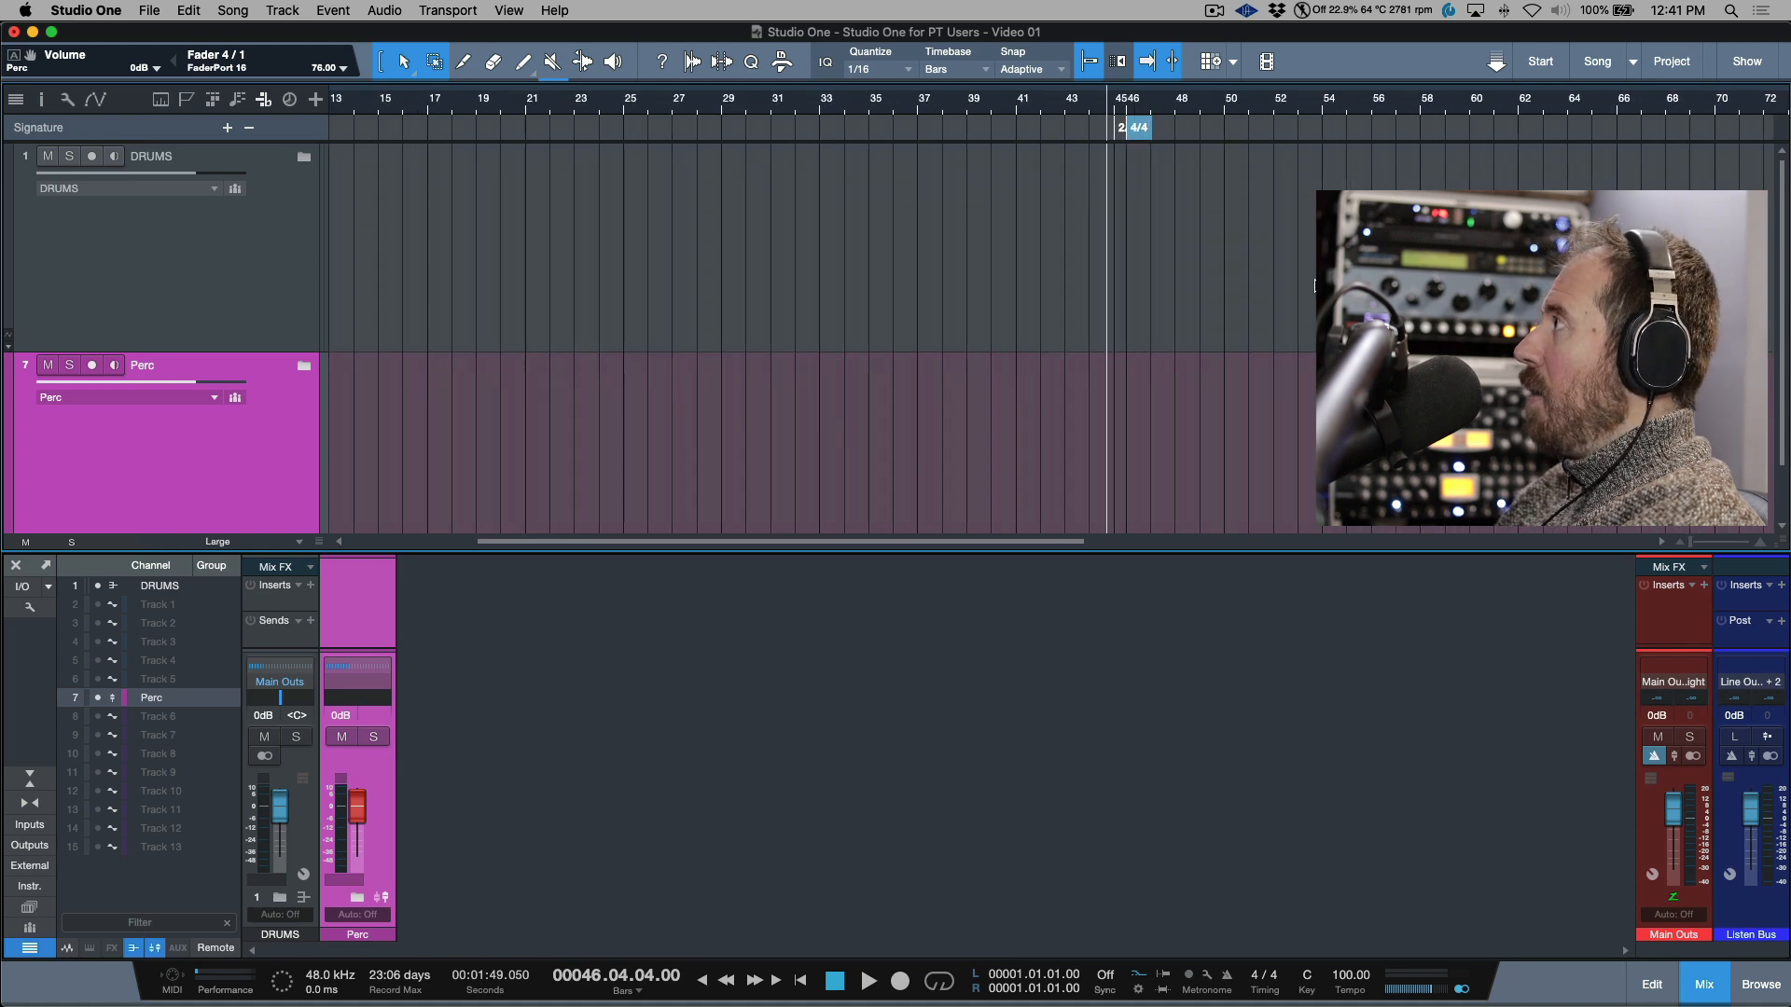
pyautogui.hscroll(3, 1314, 286)
pyautogui.click(1098, 103)
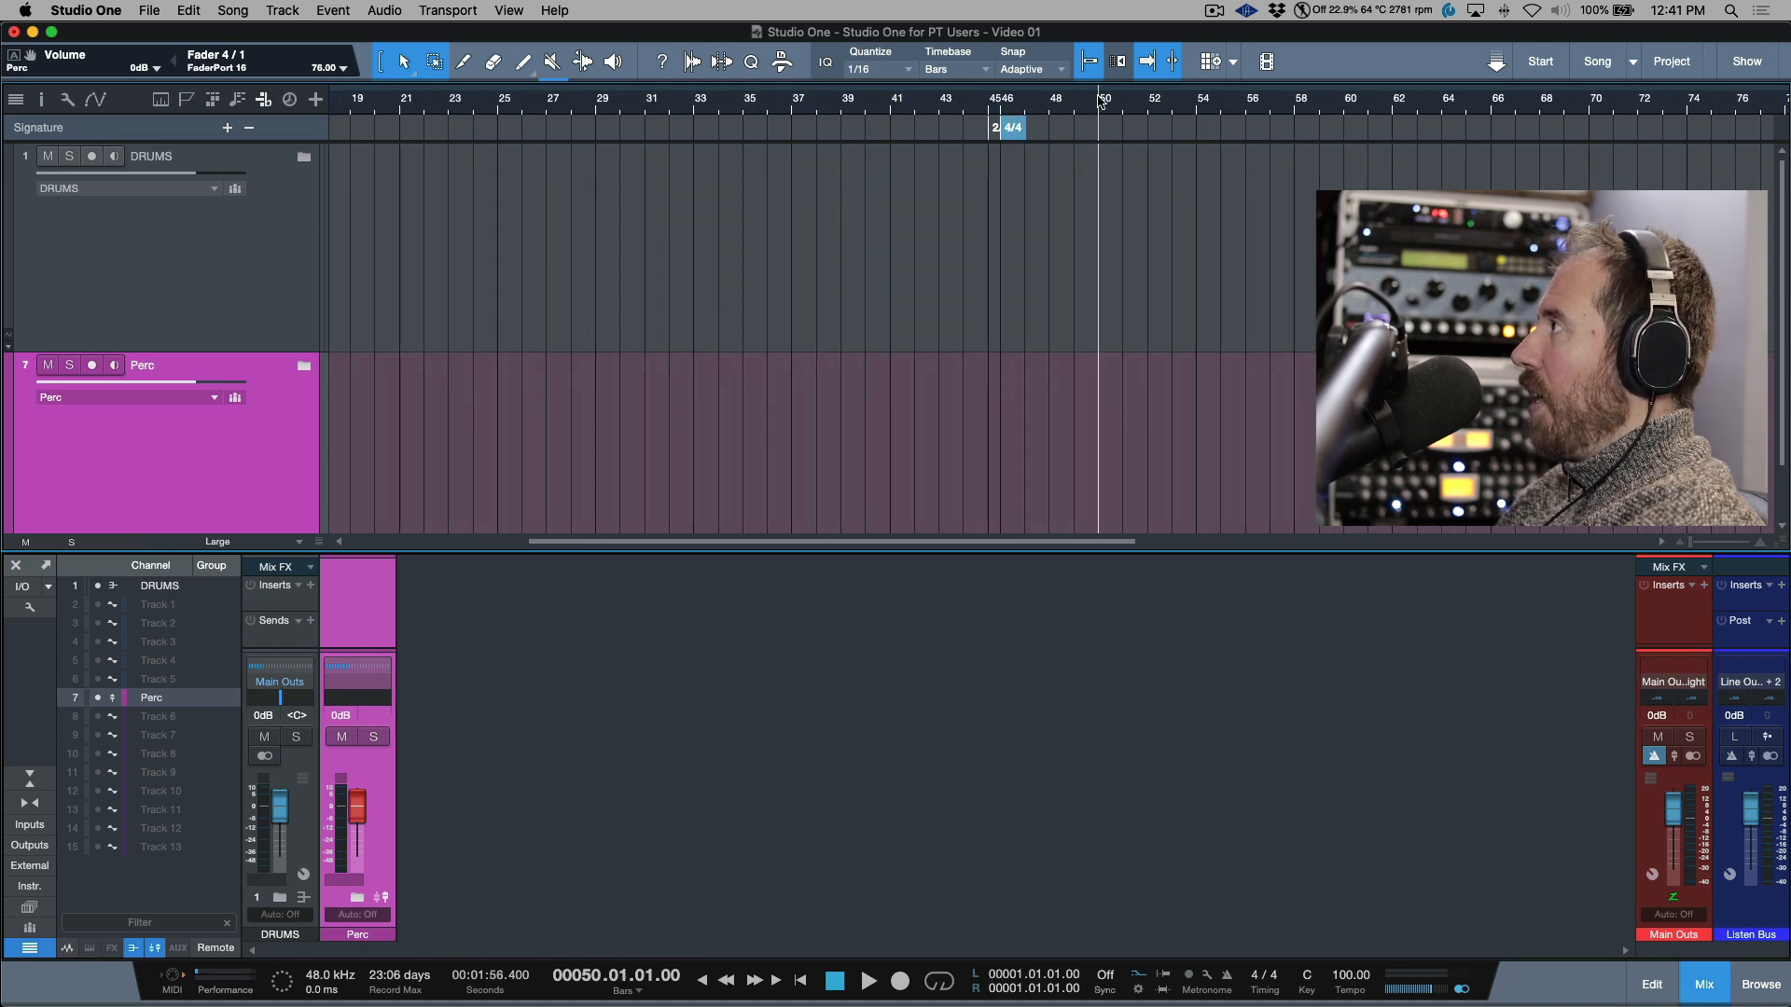
pyautogui.rightClick(1098, 130)
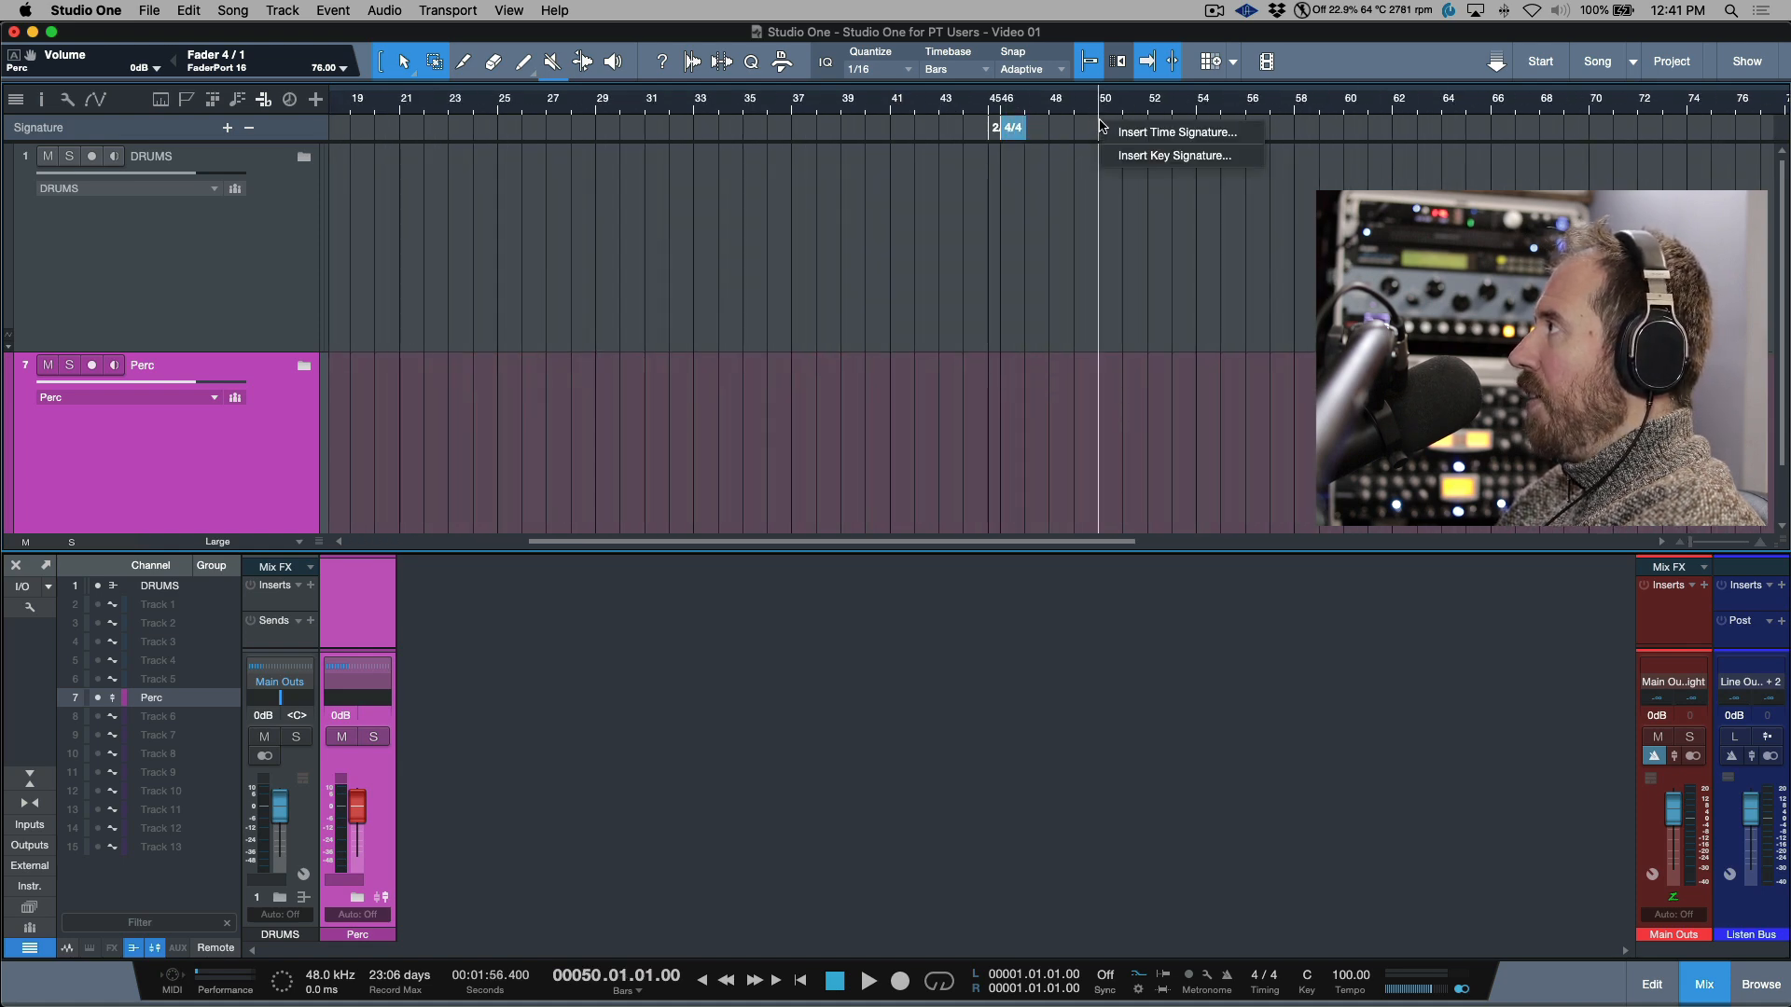
pyautogui.click(1140, 155)
pyautogui.click(1286, 187)
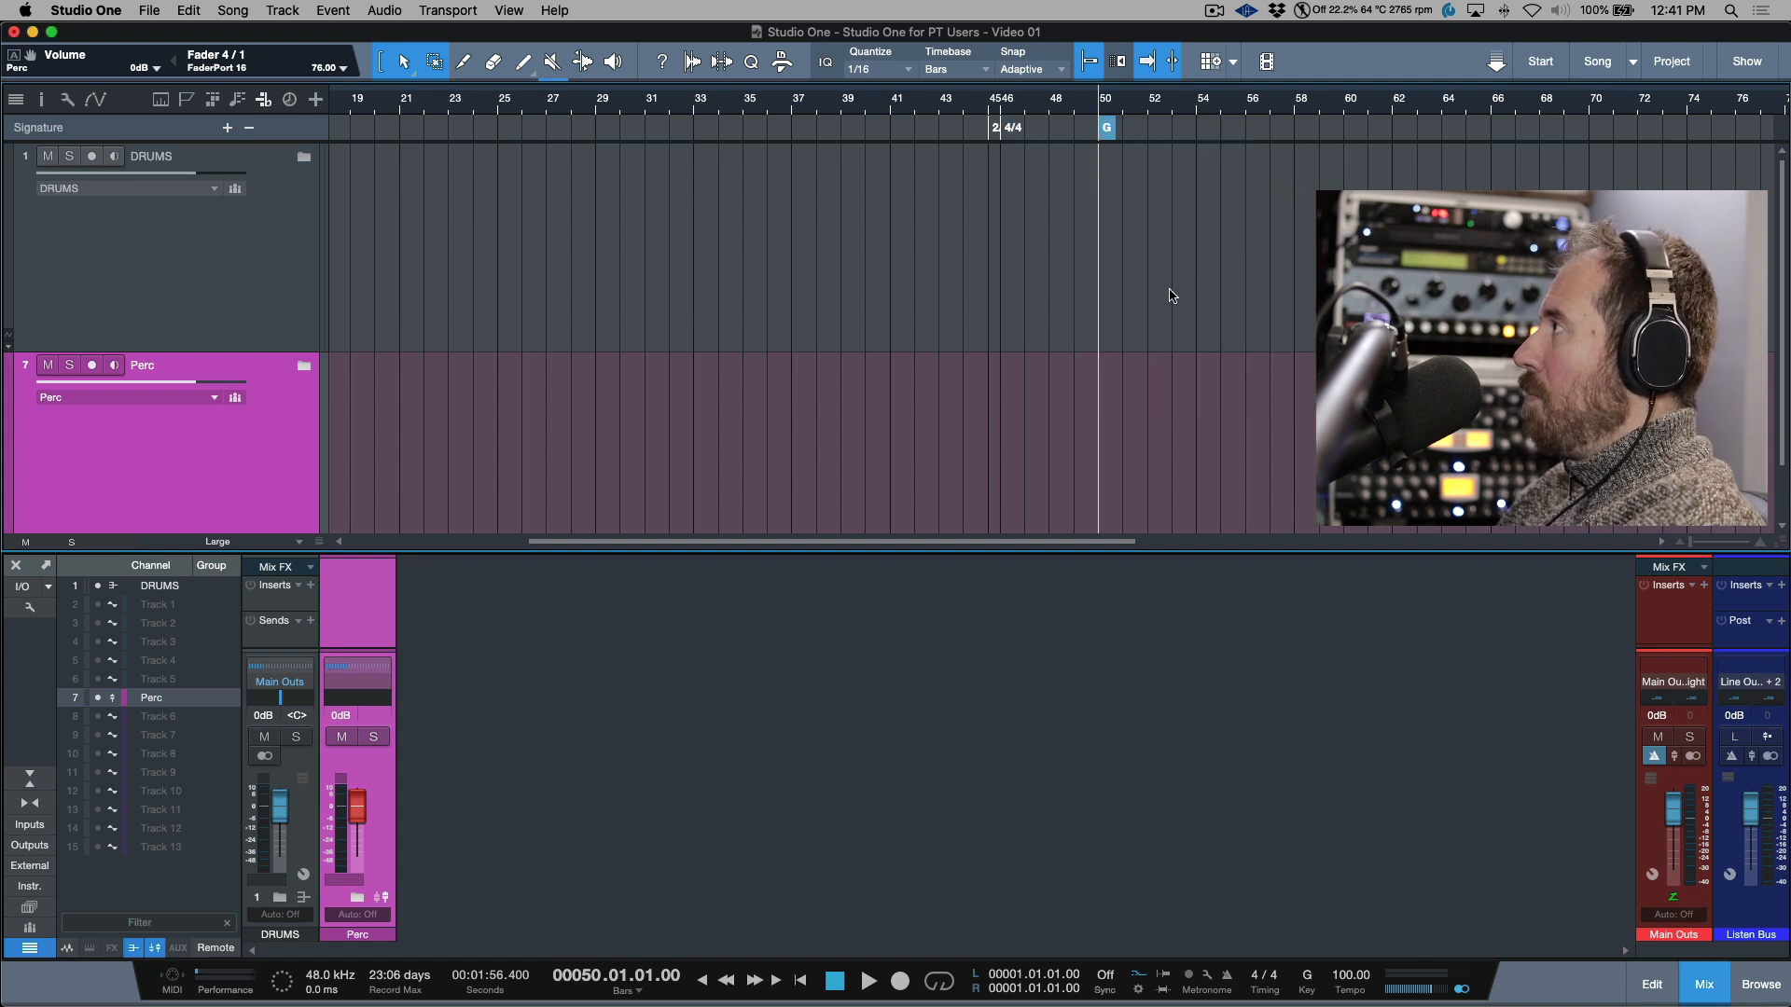
# - Place the playhead before and after the G key signature to compare the song's key at both positions
pyautogui.click(762, 107)
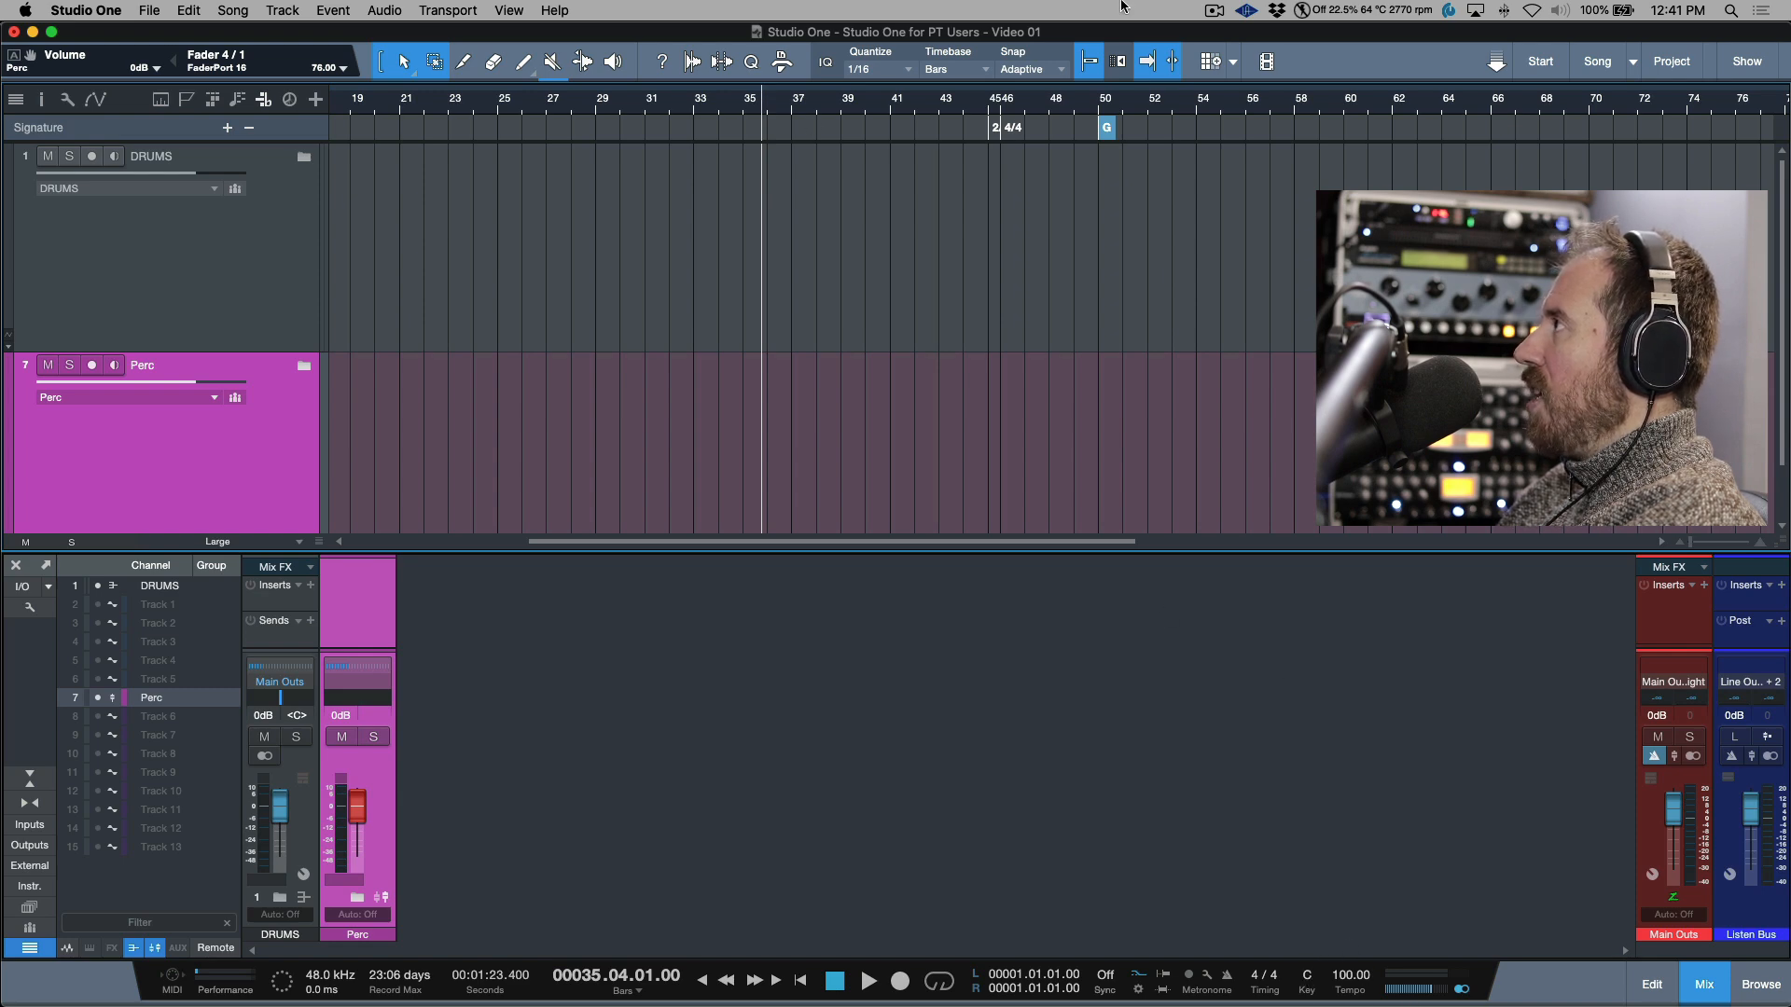
pyautogui.click(1197, 106)
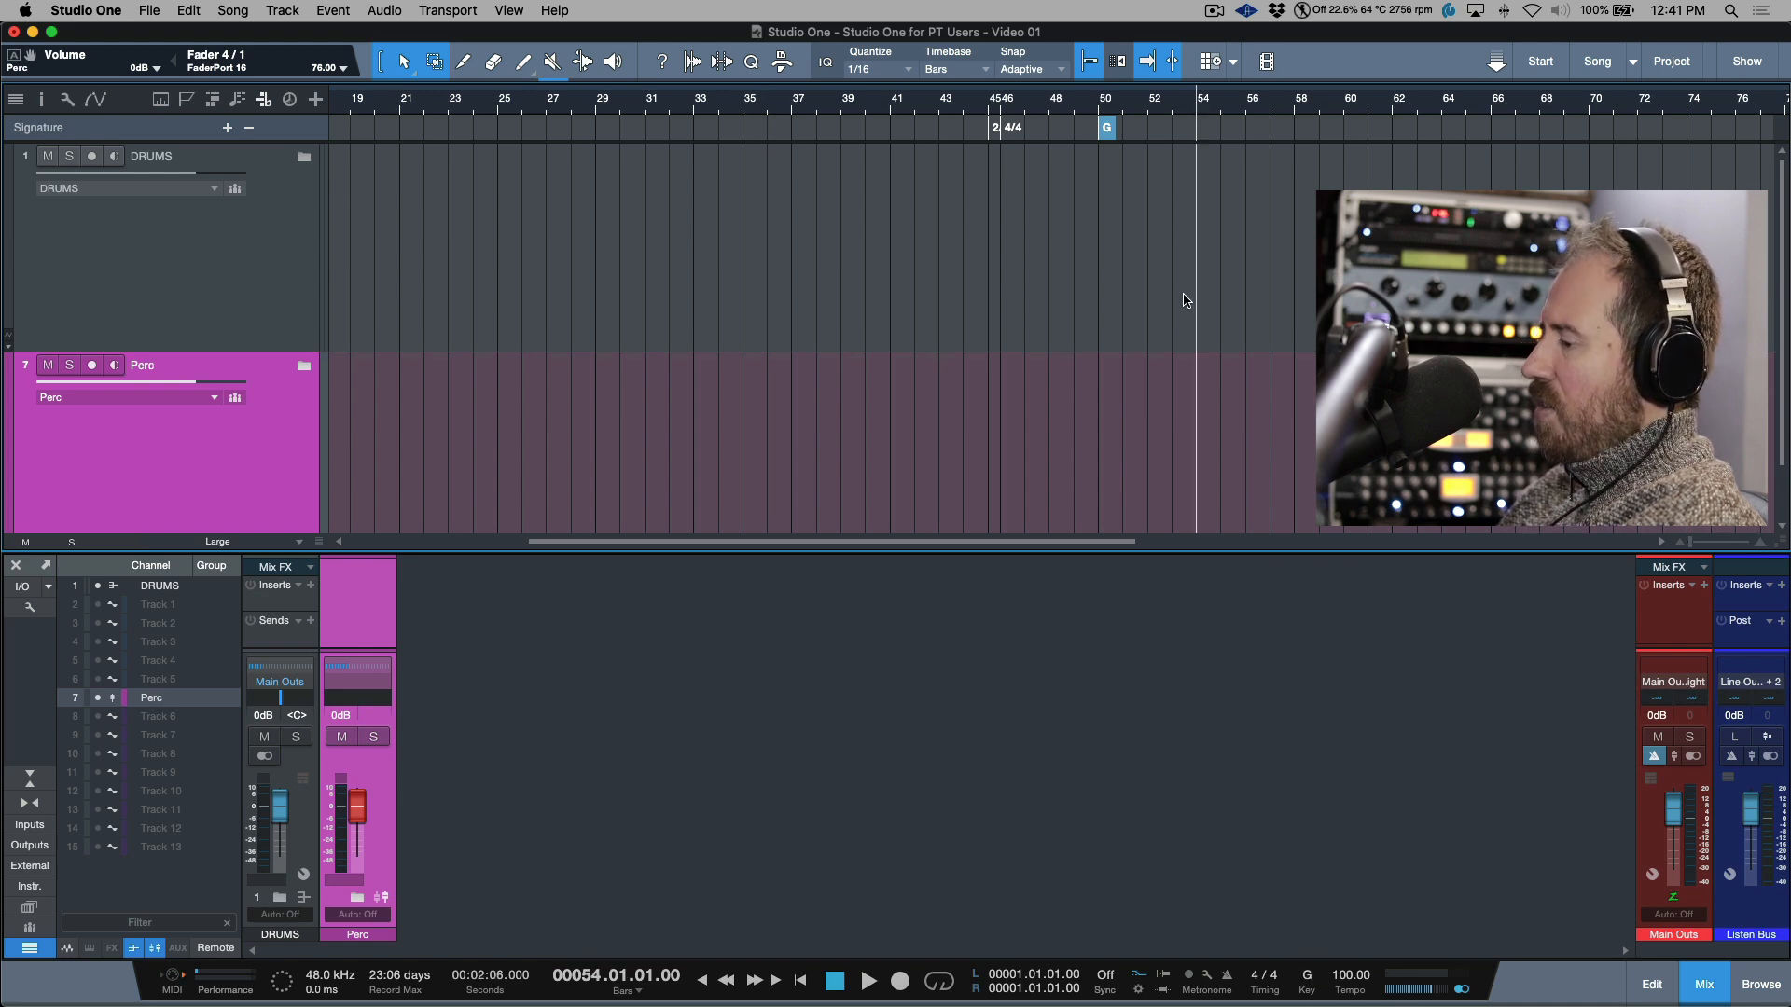
pyautogui.press('w')
pyautogui.press('w')
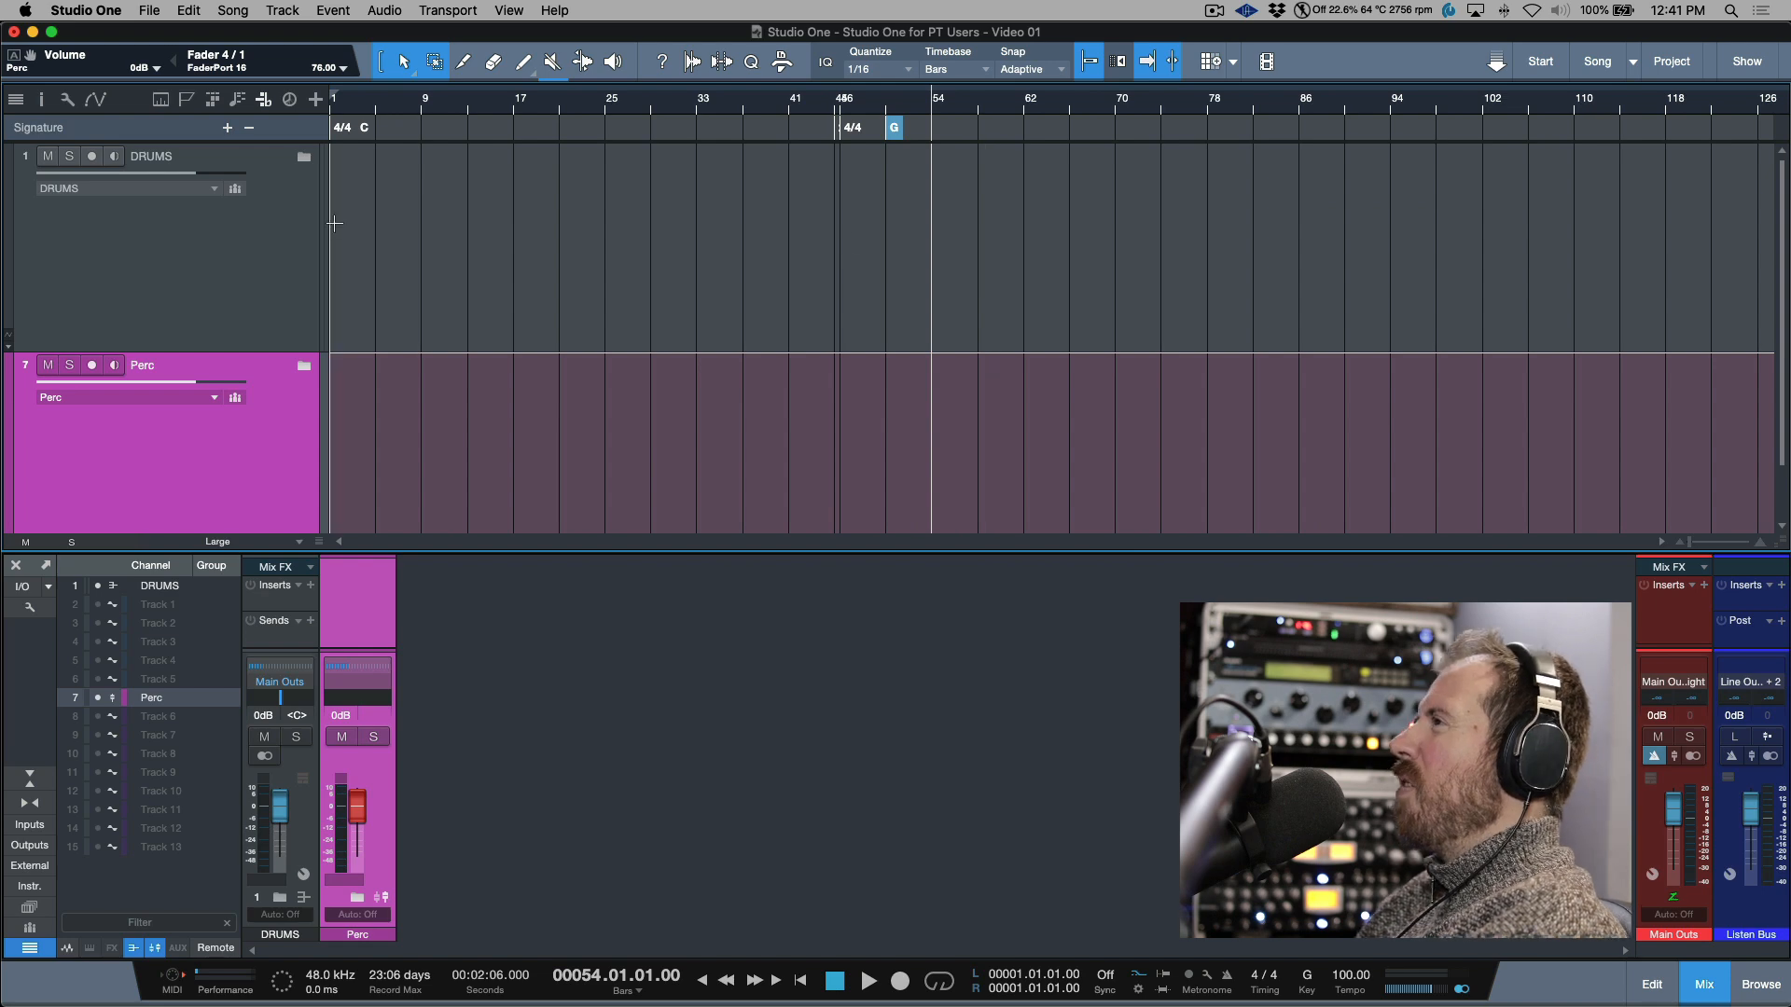
# - Show the Tempo track and add a curved tempo change from 100 at bar 62 to 90 at bar 70
pyautogui.click(289, 98)
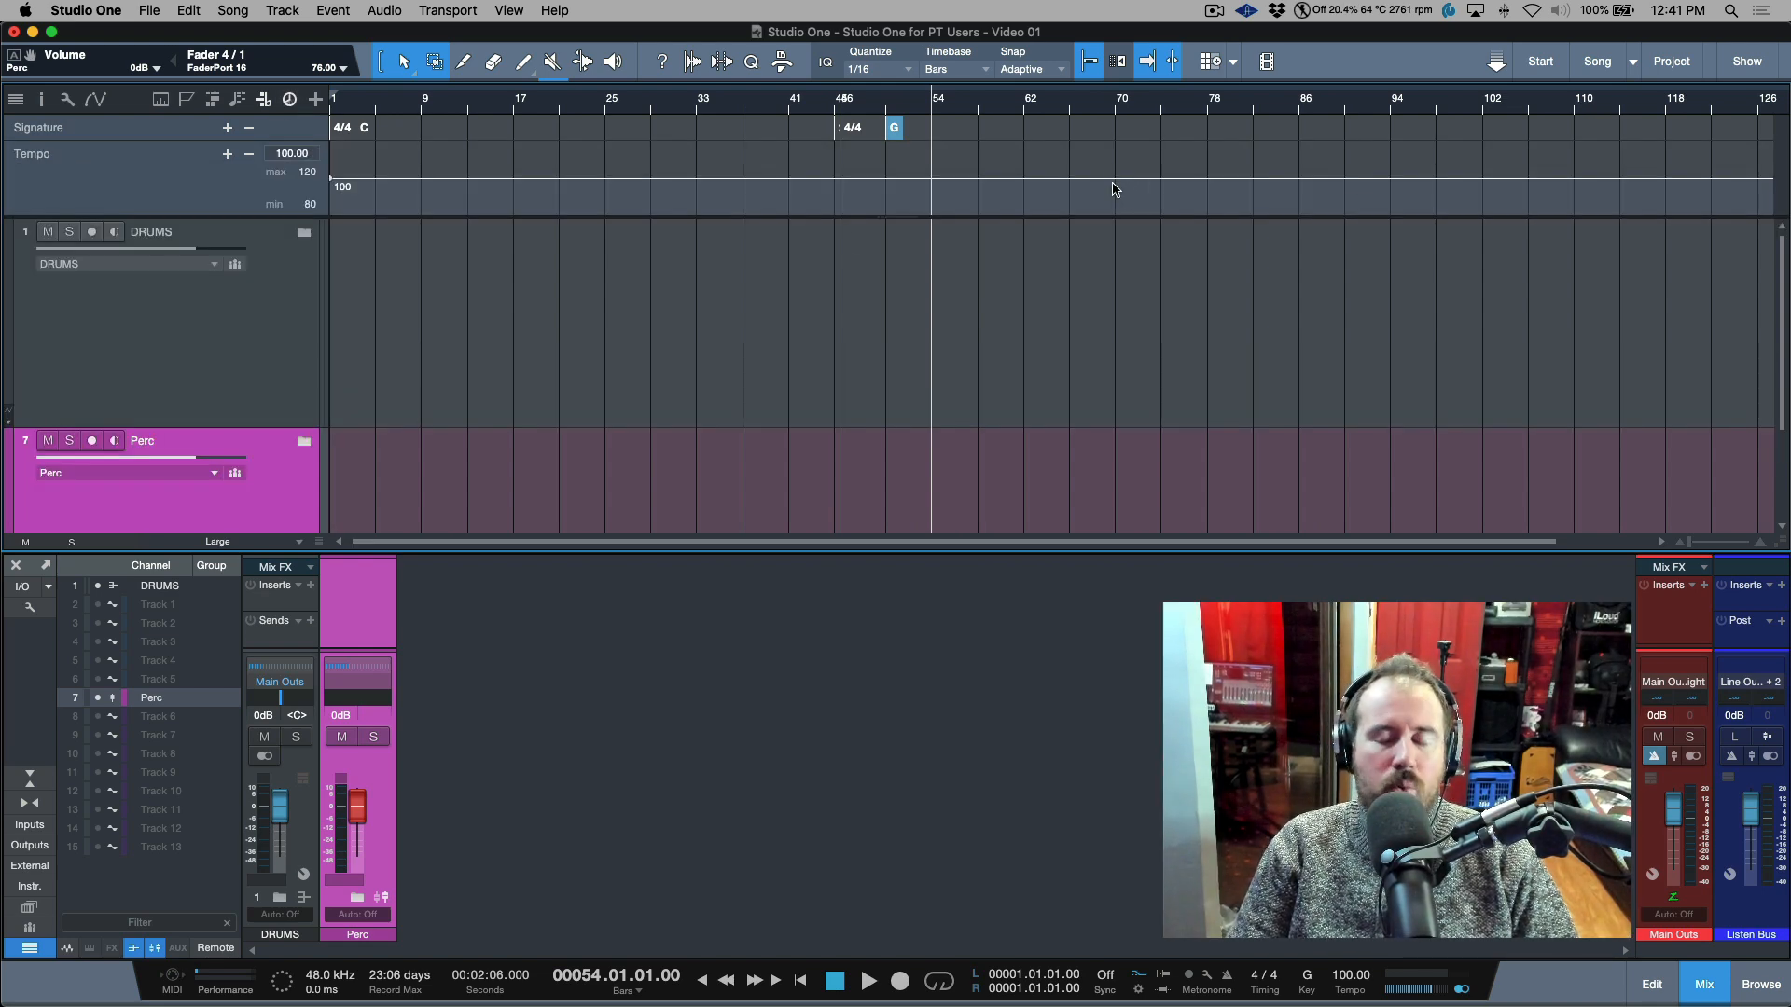
pyautogui.click(1023, 183)
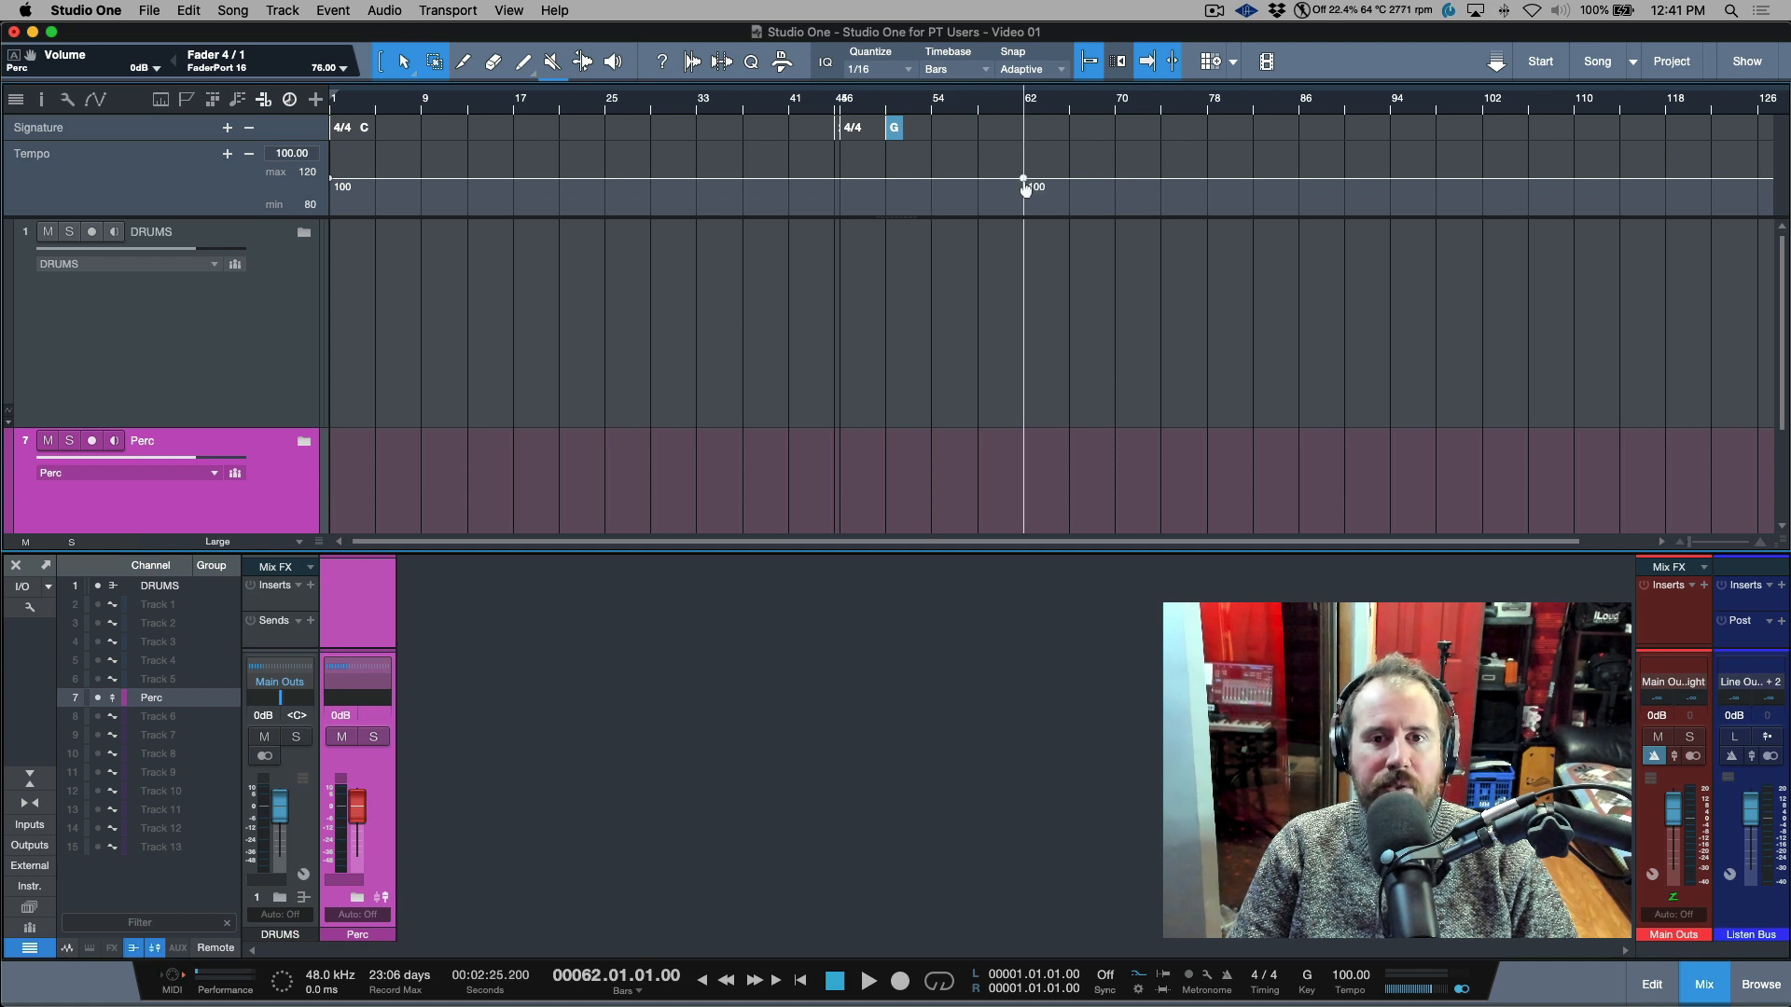
pyautogui.moveTo(1116, 184); pyautogui.dragTo(1076, 188)
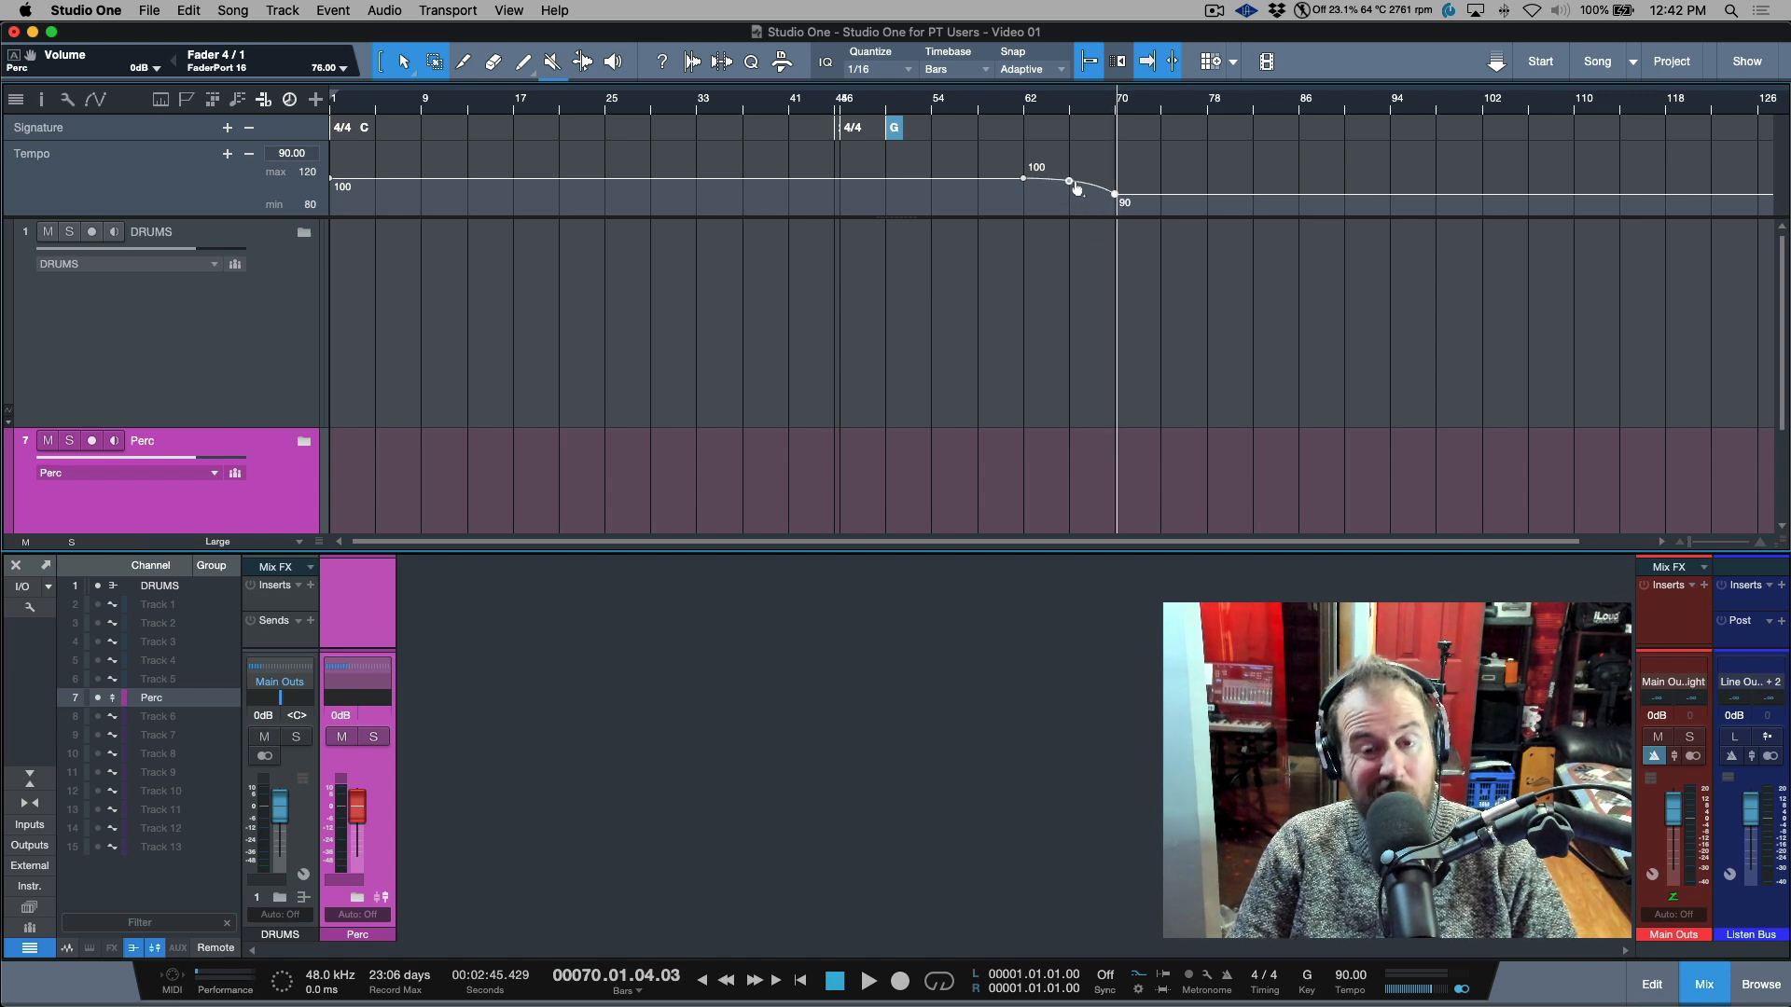